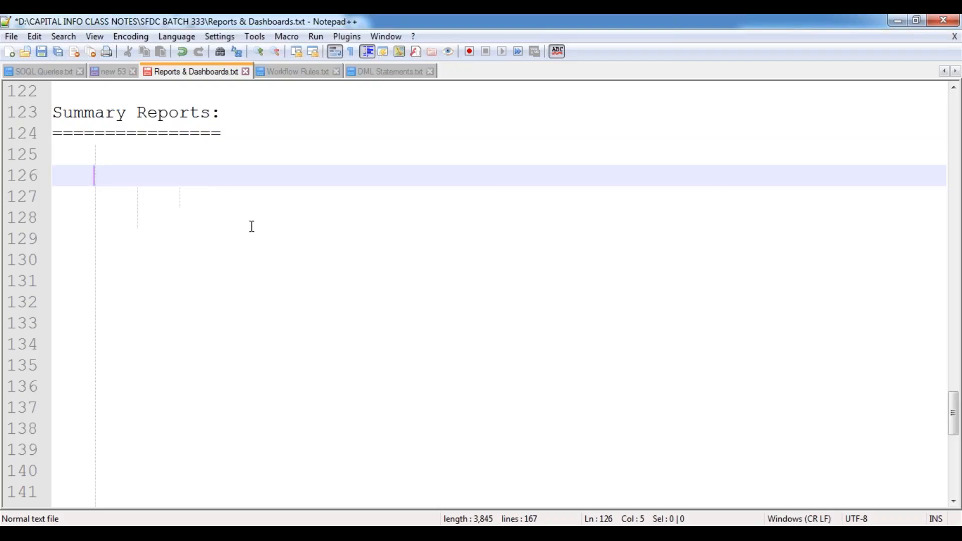
# Review the Reports & Dashboards notes from the beginning through the list of four report types, highlighting the Tabular Reports entry.
pyautogui.scroll(5, 252, 227)
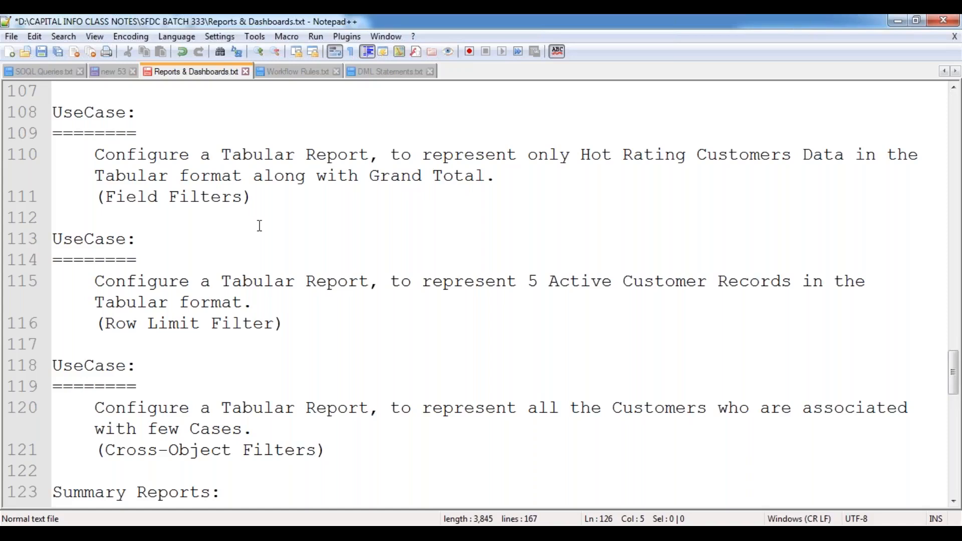
pyautogui.scroll(6, 260, 225)
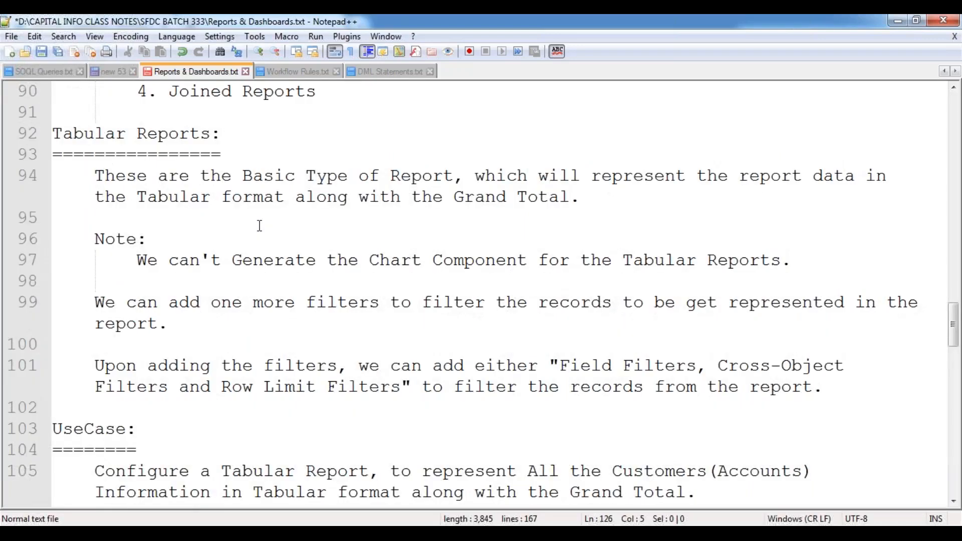
pyautogui.scroll(19, 260, 225)
pyautogui.scroll(11, 260, 226)
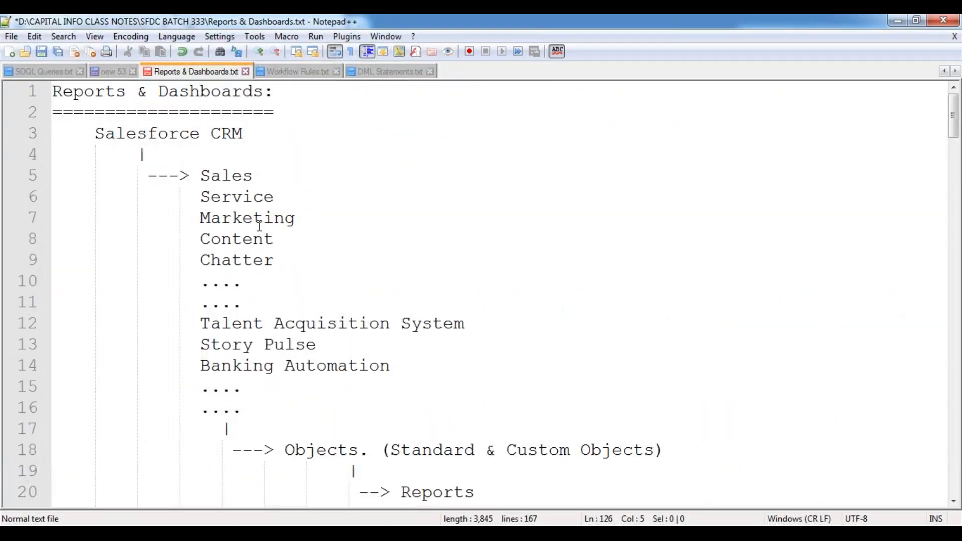
pyautogui.scroll(-6, 260, 226)
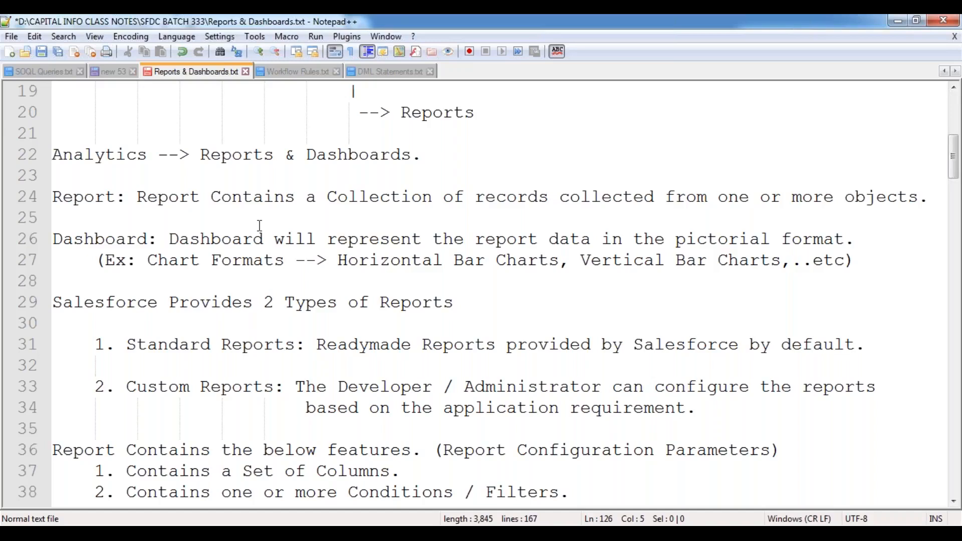
pyautogui.scroll(-1, 259, 225)
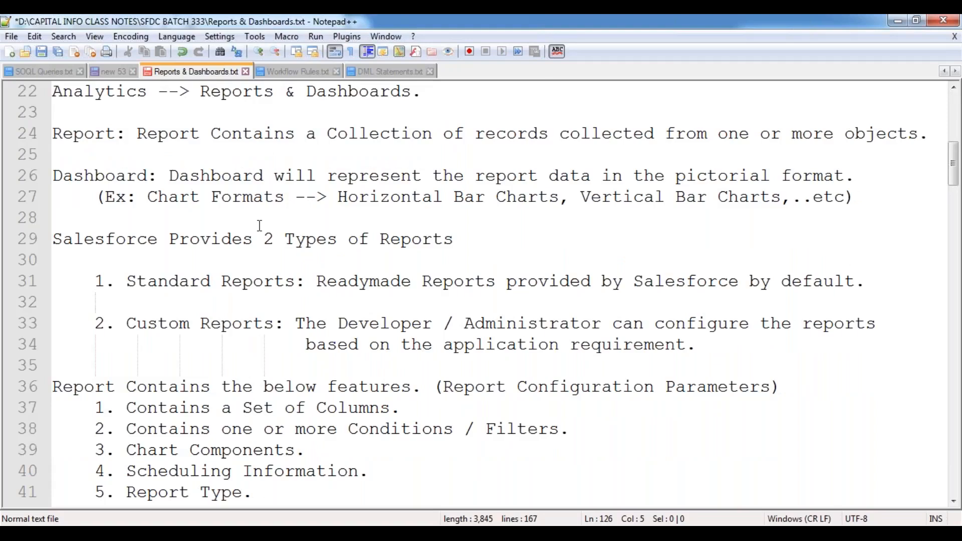
pyautogui.scroll(-1, 260, 225)
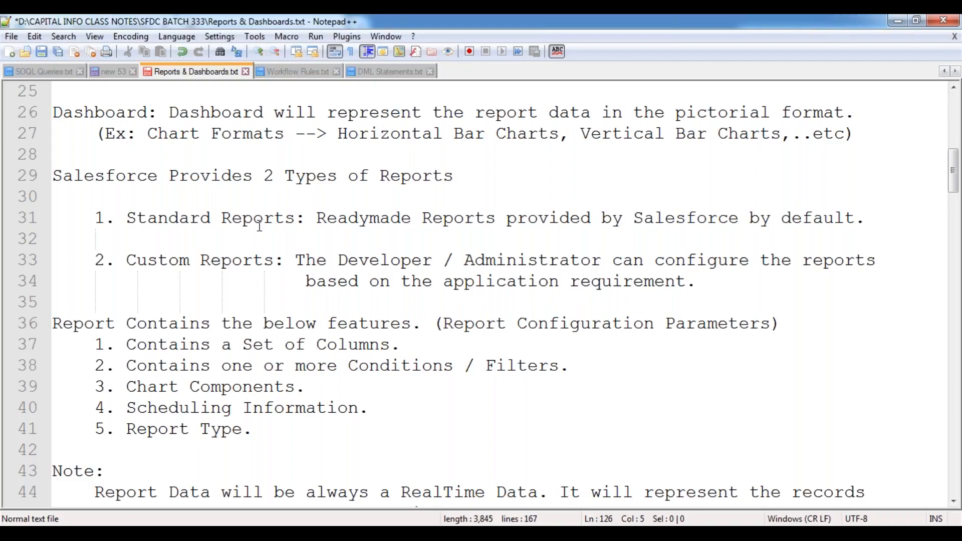
pyautogui.scroll(-5, 260, 226)
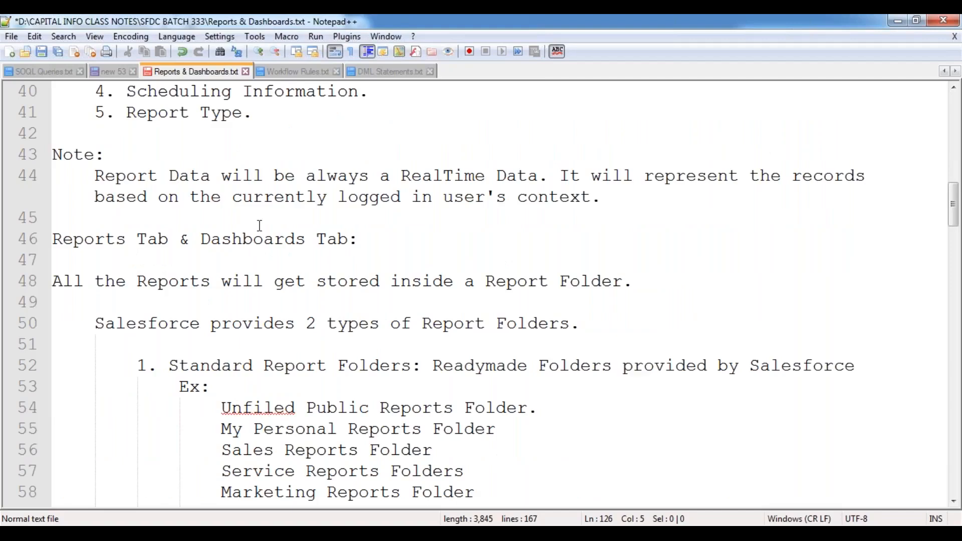
pyautogui.scroll(-3, 260, 227)
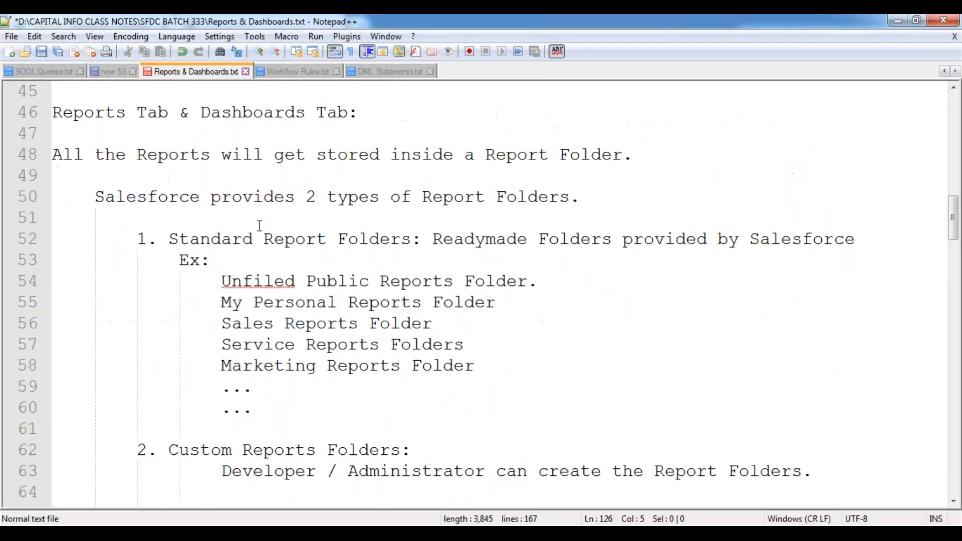
pyautogui.scroll(-7, 259, 226)
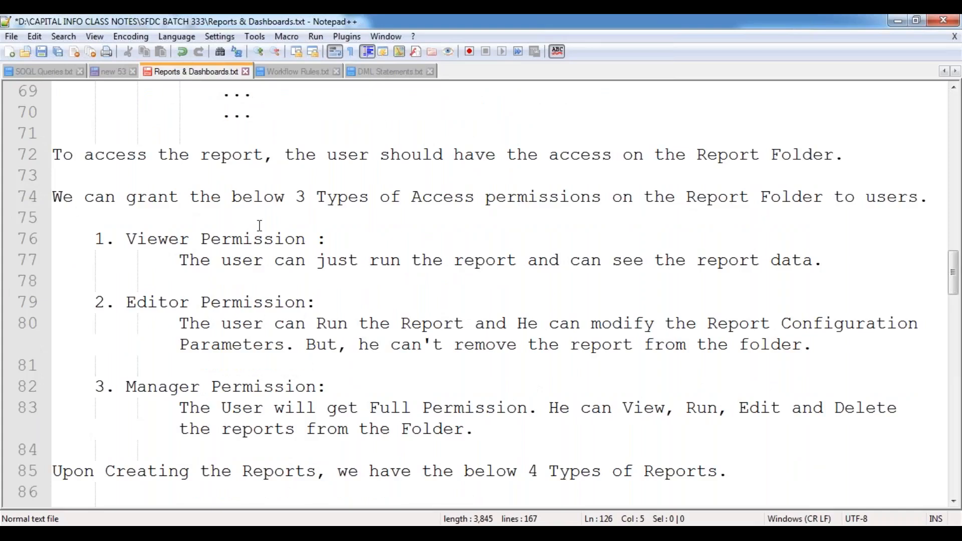
pyautogui.scroll(-4, 259, 227)
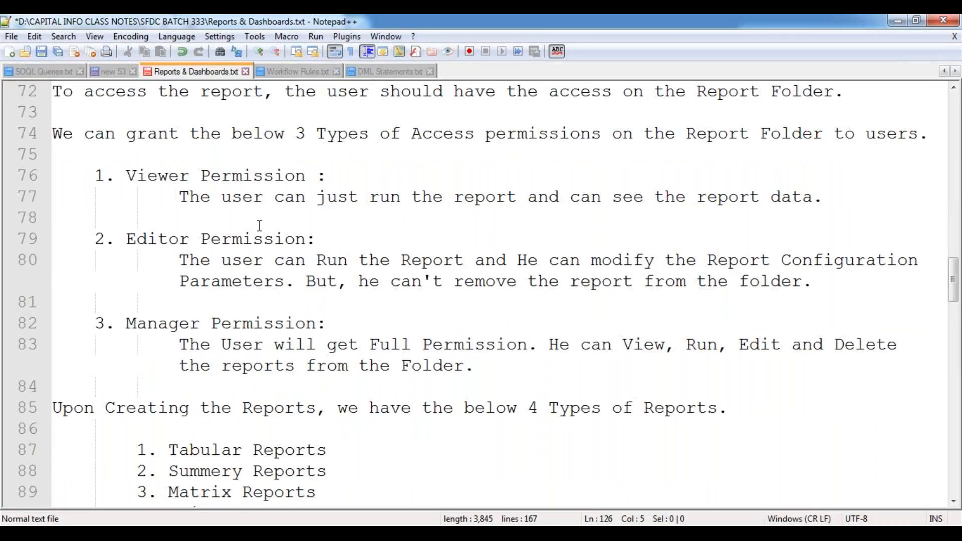
pyautogui.scroll(-2, 259, 226)
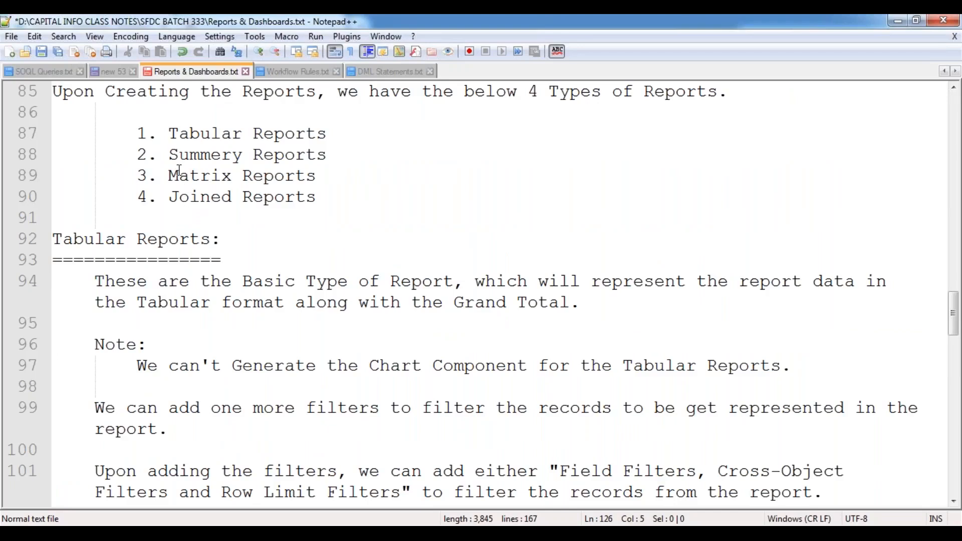
pyautogui.moveTo(138, 135); pyautogui.dragTo(341, 136)
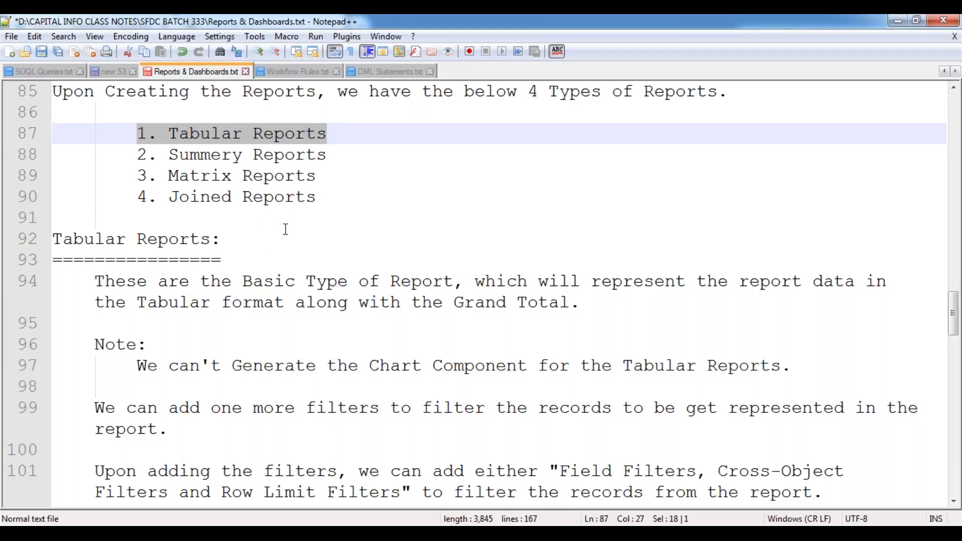
pyautogui.click(343, 212)
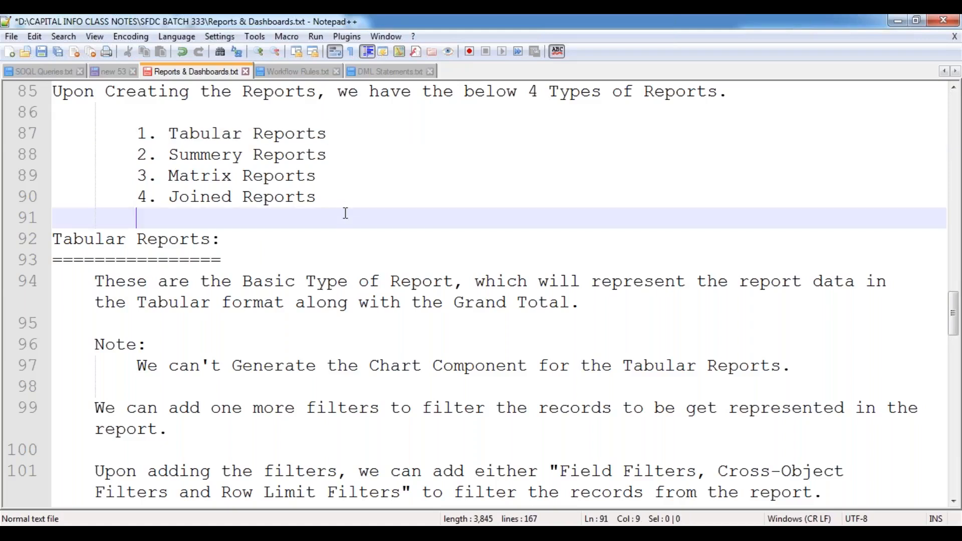
# Correct "Summery Reports" to "Summary Reports" in the list of report types and save the file.
pyautogui.click(222, 155)
pyautogui.press('BackSpace')
pyautogui.write('a')
pyautogui.click(207, 259)
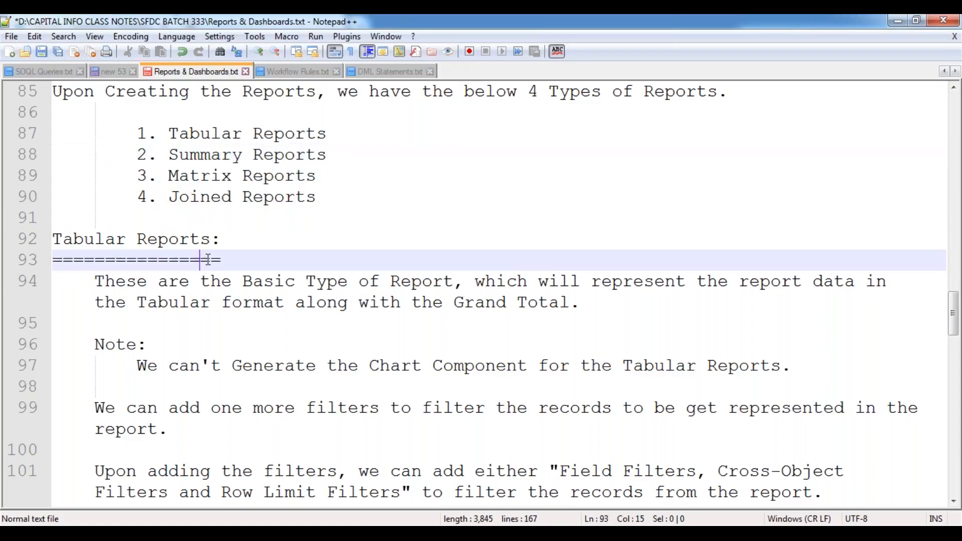
pyautogui.hotkey('ctrl', 's')
pyautogui.click(264, 227)
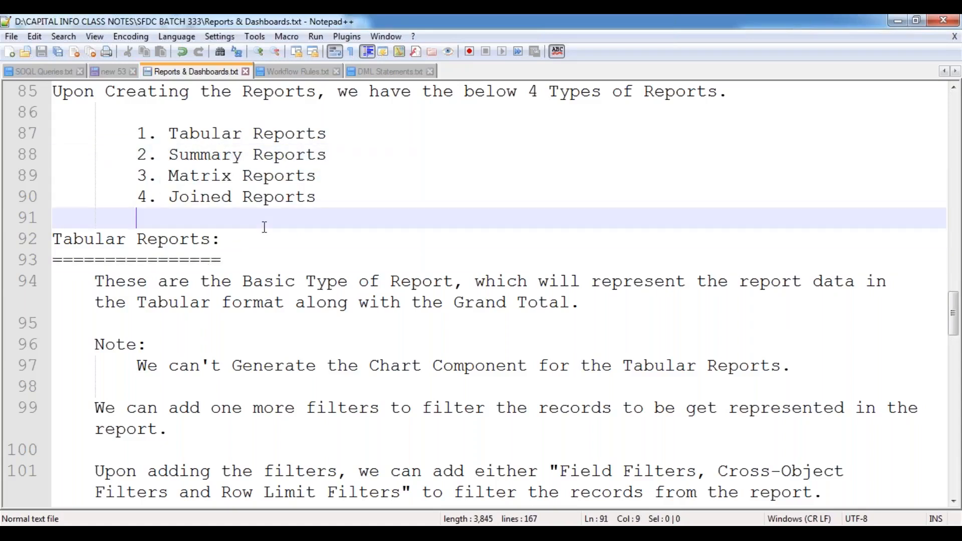
# Highlight the Summary Reports, Matrix Reports and Joined Reports entries one after another in the report types list.
pyautogui.moveTo(169, 154); pyautogui.dragTo(340, 149)
pyautogui.moveTo(169, 175); pyautogui.dragTo(320, 175)
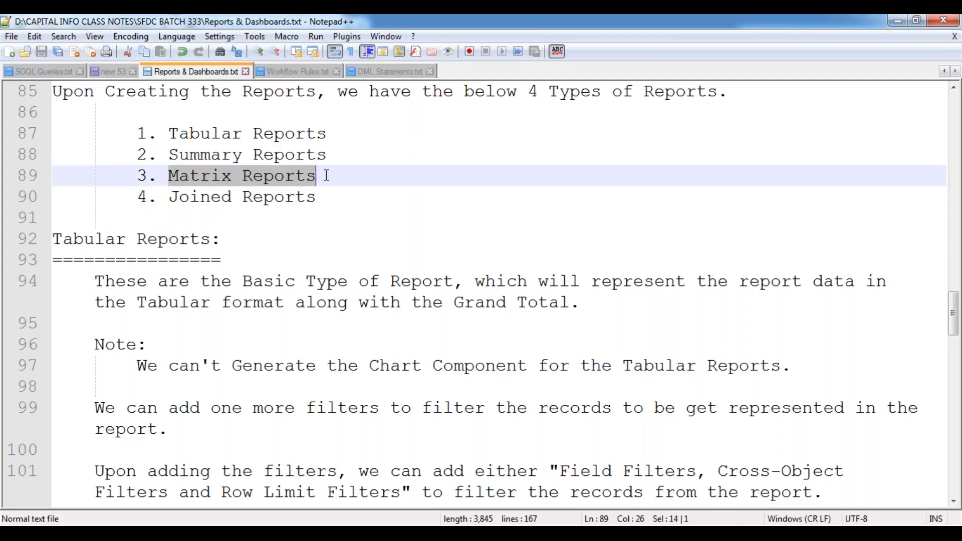
pyautogui.moveTo(169, 197); pyautogui.dragTo(318, 198)
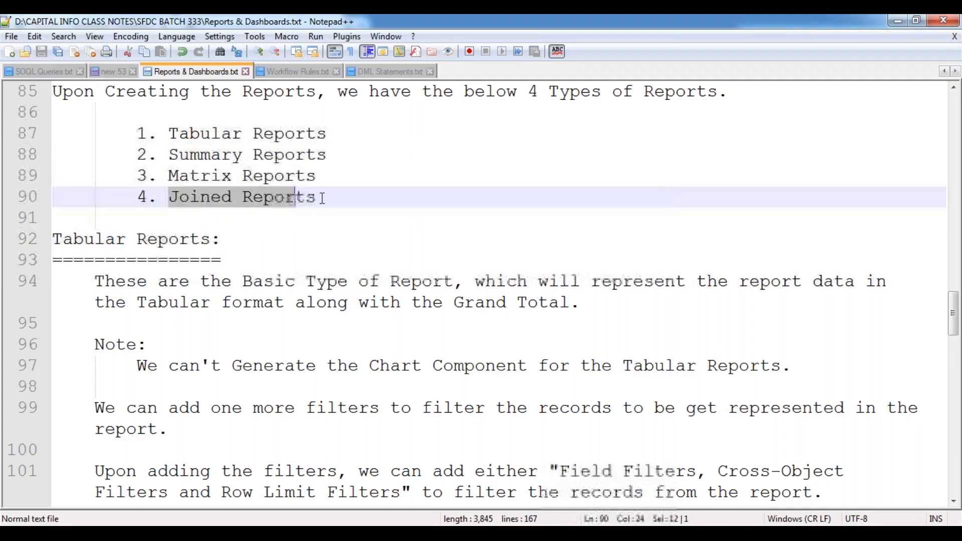
pyautogui.click(239, 246)
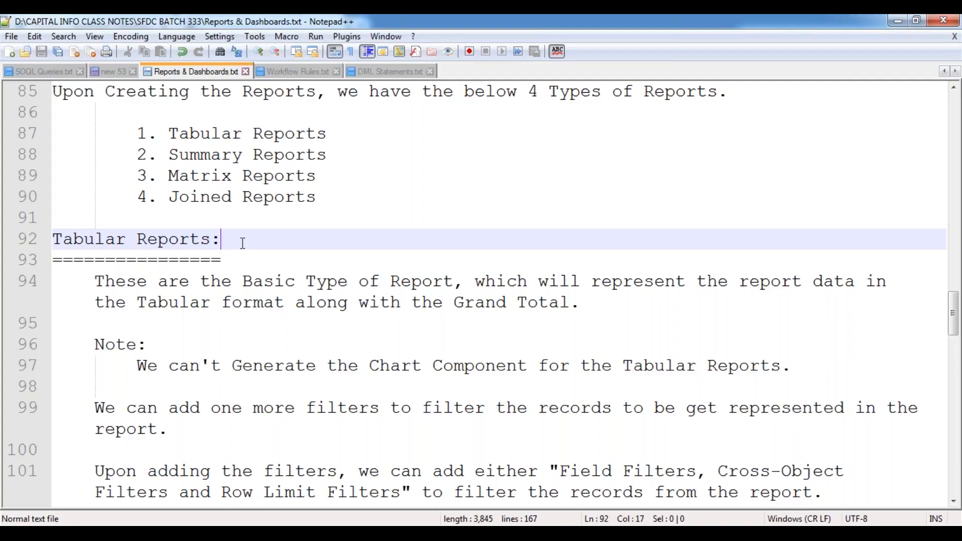
pyautogui.click(339, 197)
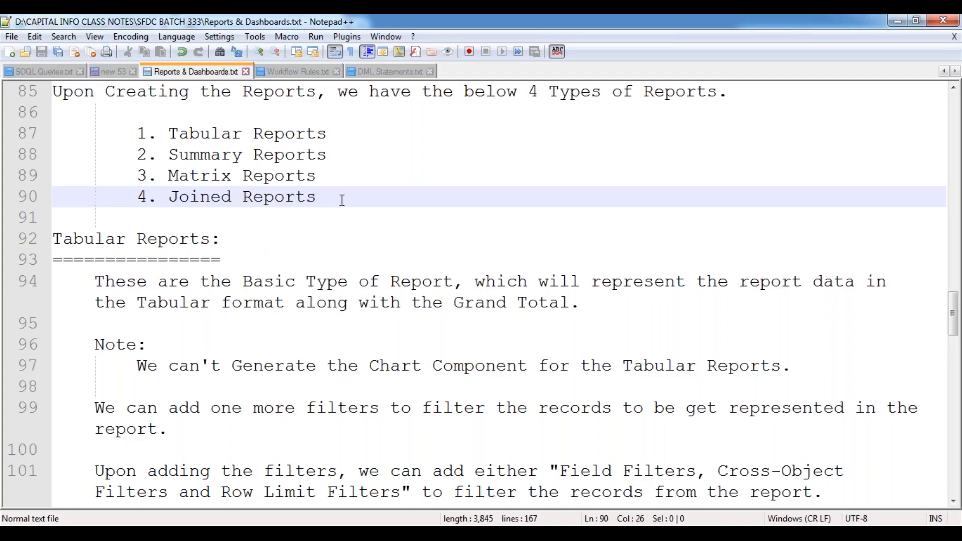
# Create a new blank document and sketch over it a red five-column table with a header row and row marks in the first column.
pyautogui.click(9, 52)
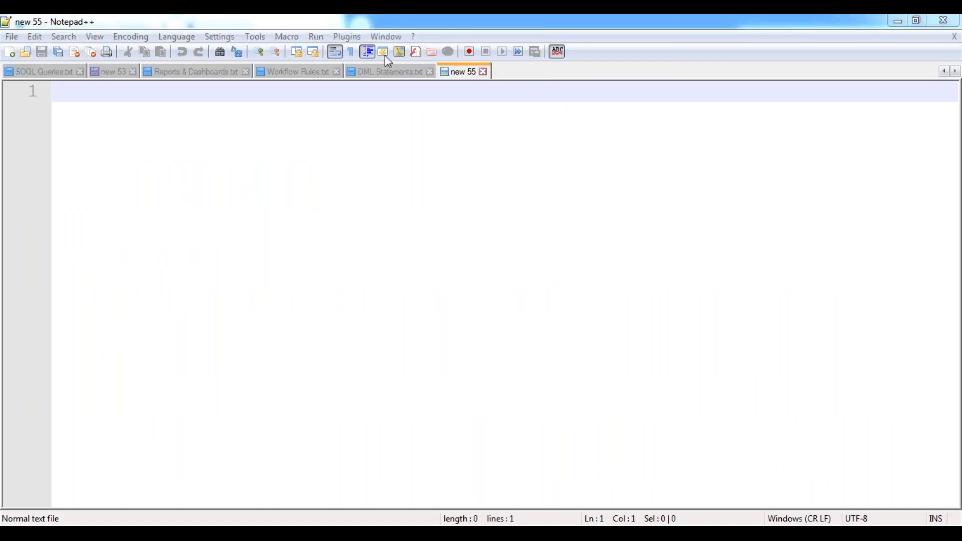
pyautogui.moveTo(115, 201)
pyautogui.mouseDown()
pyautogui.moveTo(111, 350)
pyautogui.moveTo(328, 352)
pyautogui.moveTo(350, 249)
pyautogui.moveTo(314, 204)
pyautogui.moveTo(114, 199)
pyautogui.moveTo(345, 221)
pyautogui.mouseUp()
pyautogui.moveTo(156, 205); pyautogui.dragTo(148, 367)
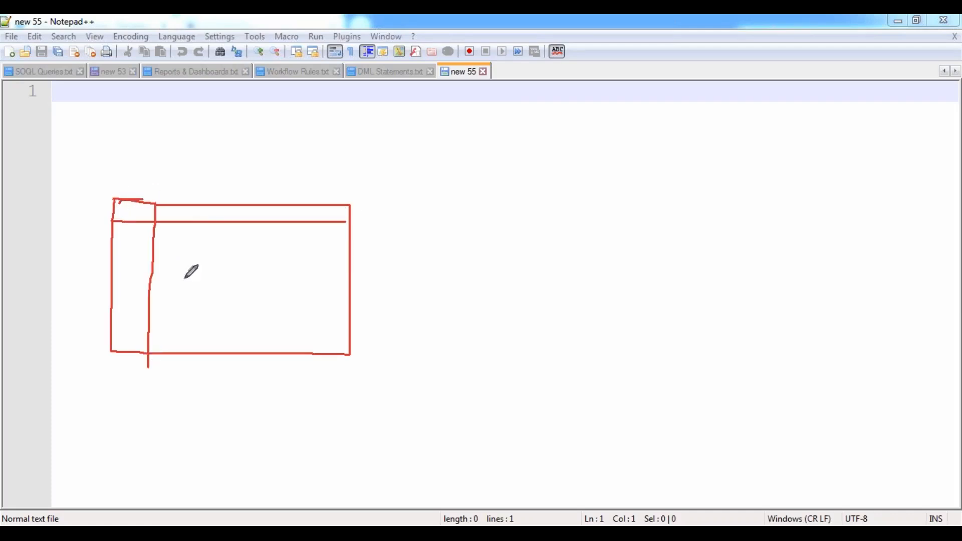
pyautogui.moveTo(199, 205); pyautogui.dragTo(201, 362)
pyautogui.moveTo(261, 208); pyautogui.dragTo(252, 352)
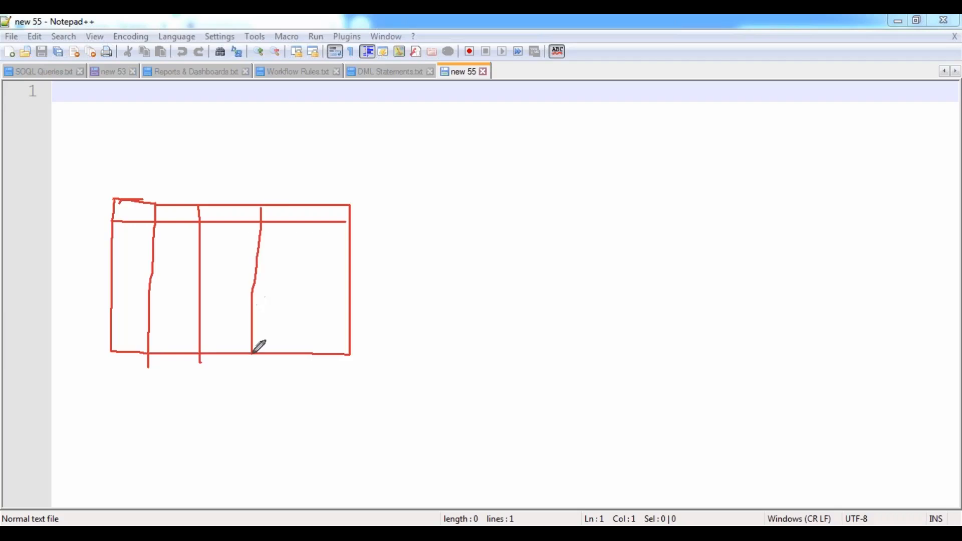
pyautogui.moveTo(296, 210); pyautogui.dragTo(294, 352)
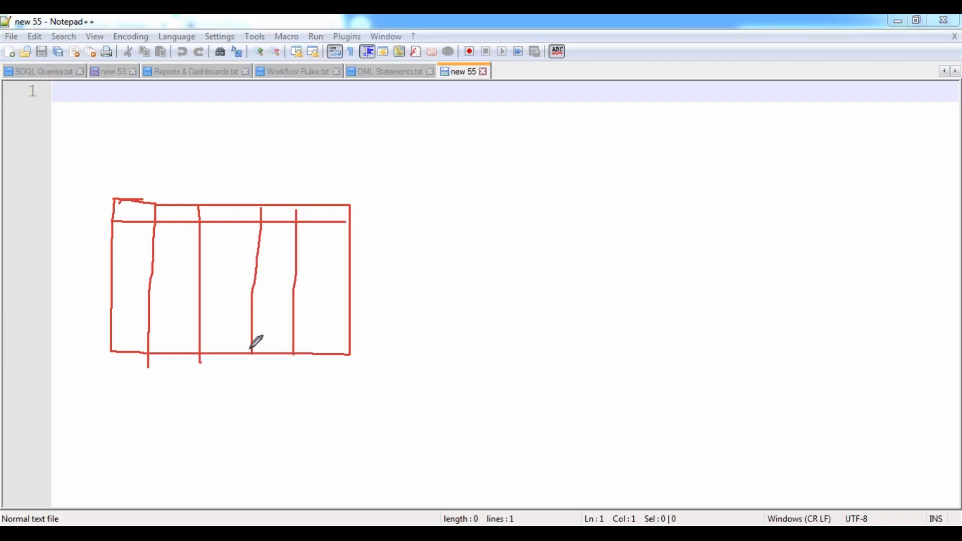
pyautogui.moveTo(120, 250)
pyautogui.mouseDown()
pyautogui.moveTo(140, 249)
pyautogui.moveTo(146, 269)
pyautogui.moveTo(138, 343)
pyautogui.mouseUp()
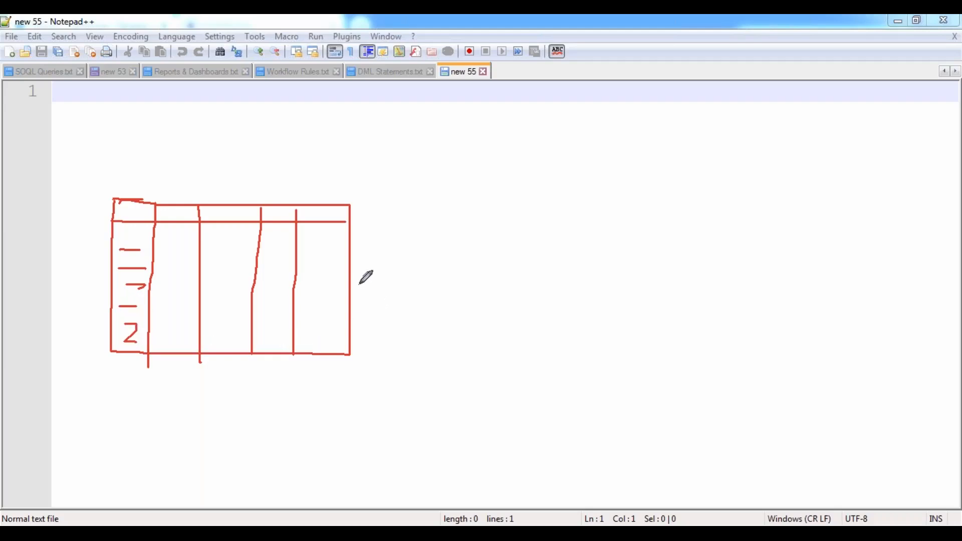
# Draw a second box labelled "Report" beside the table sketch and connect the table to it with an arrow.
pyautogui.moveTo(647, 174)
pyautogui.mouseDown()
pyautogui.moveTo(647, 350)
pyautogui.moveTo(763, 363)
pyautogui.mouseUp()
pyautogui.moveTo(829, 362)
pyautogui.mouseDown()
pyautogui.moveTo(924, 350)
pyautogui.moveTo(925, 187)
pyautogui.moveTo(739, 181)
pyautogui.moveTo(654, 190)
pyautogui.mouseUp()
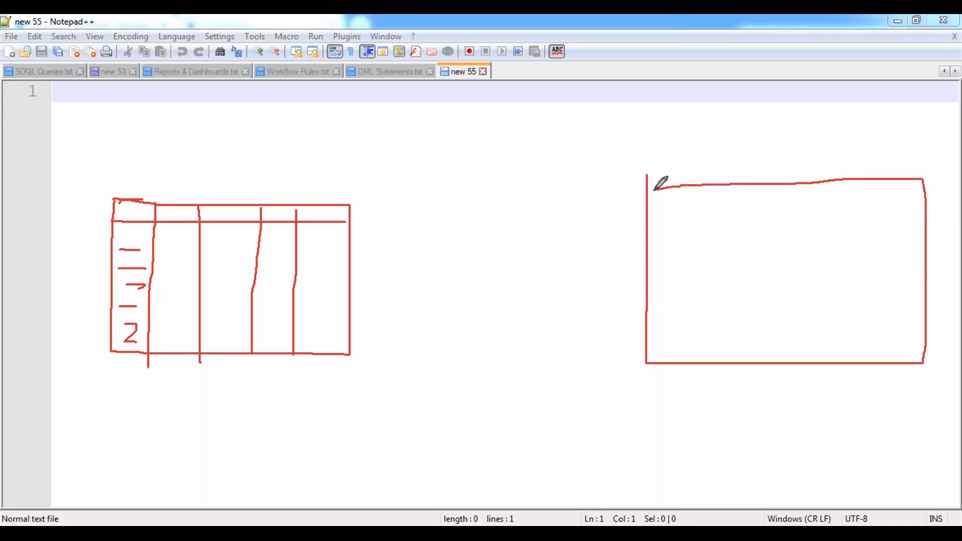
pyautogui.moveTo(699, 141)
pyautogui.mouseDown()
pyautogui.moveTo(701, 166)
pyautogui.moveTo(711, 135)
pyautogui.moveTo(699, 153)
pyautogui.moveTo(744, 174)
pyautogui.moveTo(745, 141)
pyautogui.moveTo(766, 136)
pyautogui.moveTo(771, 150)
pyautogui.moveTo(768, 136)
pyautogui.moveTo(778, 134)
pyautogui.moveTo(794, 149)
pyautogui.moveTo(805, 126)
pyautogui.mouseUp()
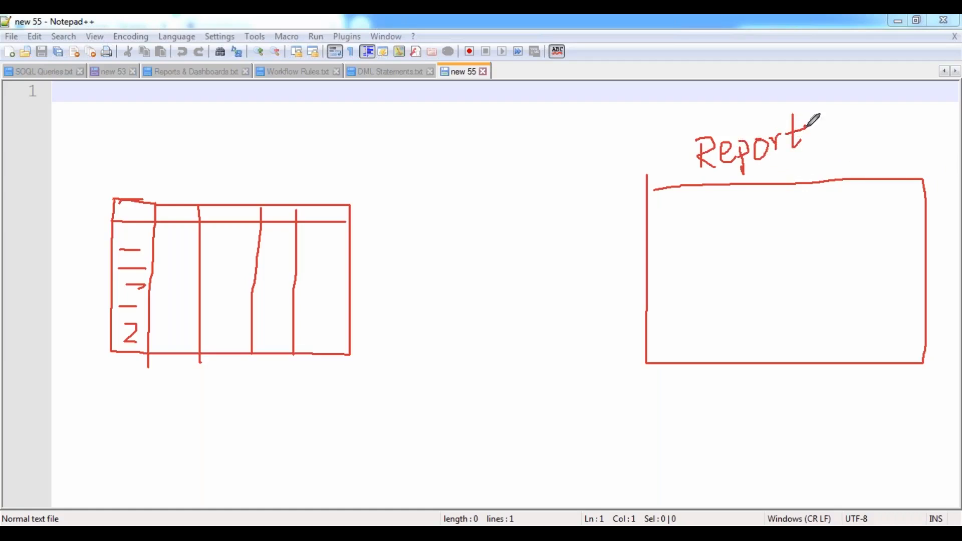
pyautogui.moveTo(351, 282)
pyautogui.mouseDown()
pyautogui.moveTo(393, 257)
pyautogui.moveTo(625, 230)
pyautogui.moveTo(647, 241)
pyautogui.moveTo(627, 257)
pyautogui.mouseUp()
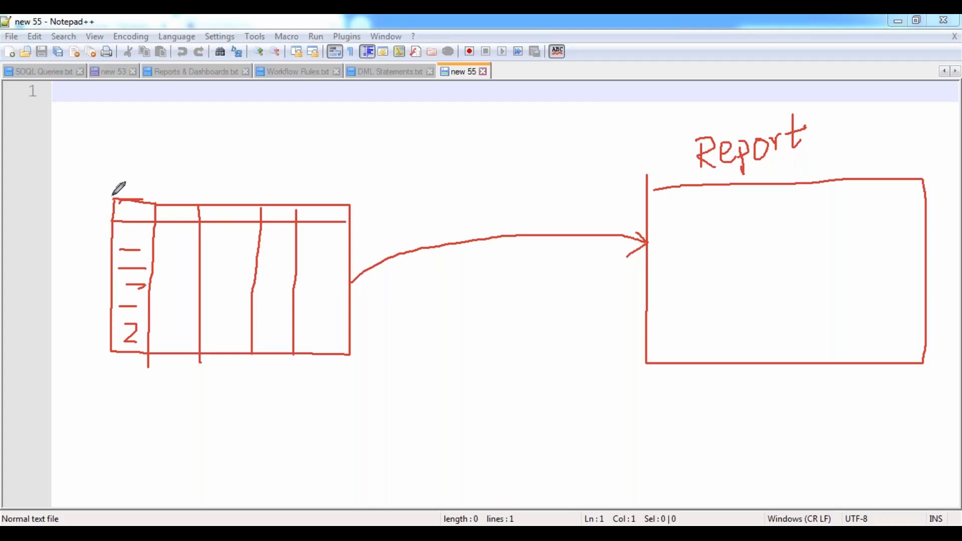
# Outline the table sketch again and handwrite "Allow Reports" above it, underlined and enclosed in a box.
pyautogui.moveTo(117, 199)
pyautogui.mouseDown()
pyautogui.moveTo(355, 201)
pyautogui.moveTo(351, 353)
pyautogui.moveTo(161, 355)
pyautogui.moveTo(100, 342)
pyautogui.moveTo(102, 192)
pyautogui.moveTo(148, 199)
pyautogui.mouseUp()
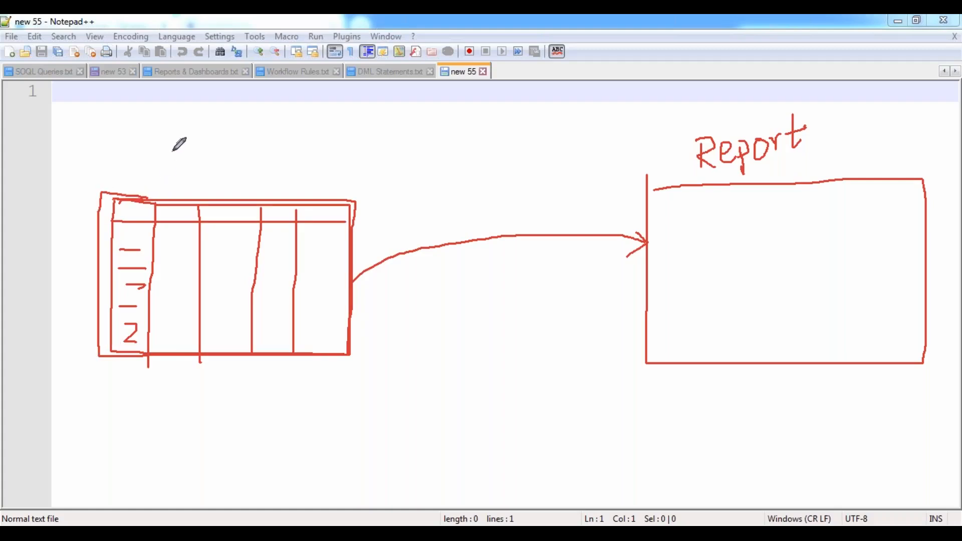
pyautogui.moveTo(172, 169)
pyautogui.mouseDown()
pyautogui.moveTo(182, 141)
pyautogui.moveTo(191, 162)
pyautogui.moveTo(199, 149)
pyautogui.moveTo(215, 168)
pyautogui.moveTo(243, 142)
pyautogui.moveTo(259, 152)
pyautogui.moveTo(269, 130)
pyautogui.moveTo(306, 145)
pyautogui.moveTo(330, 130)
pyautogui.moveTo(340, 159)
pyautogui.mouseUp()
pyautogui.moveTo(332, 122)
pyautogui.mouseDown()
pyautogui.moveTo(334, 131)
pyautogui.moveTo(354, 123)
pyautogui.moveTo(335, 119)
pyautogui.moveTo(386, 100)
pyautogui.moveTo(389, 116)
pyautogui.moveTo(405, 93)
pyautogui.mouseUp()
pyautogui.moveTo(408, 132); pyautogui.dragTo(99, 180)
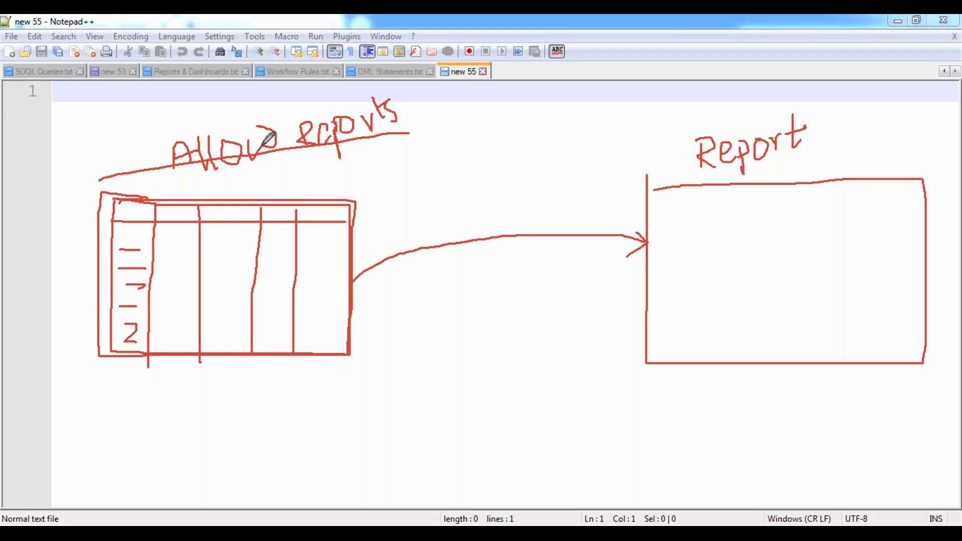
pyautogui.moveTo(159, 142)
pyautogui.mouseDown()
pyautogui.moveTo(191, 186)
pyautogui.moveTo(416, 150)
pyautogui.moveTo(417, 133)
pyautogui.moveTo(316, 82)
pyautogui.moveTo(193, 105)
pyautogui.moveTo(163, 135)
pyautogui.moveTo(170, 160)
pyautogui.mouseUp()
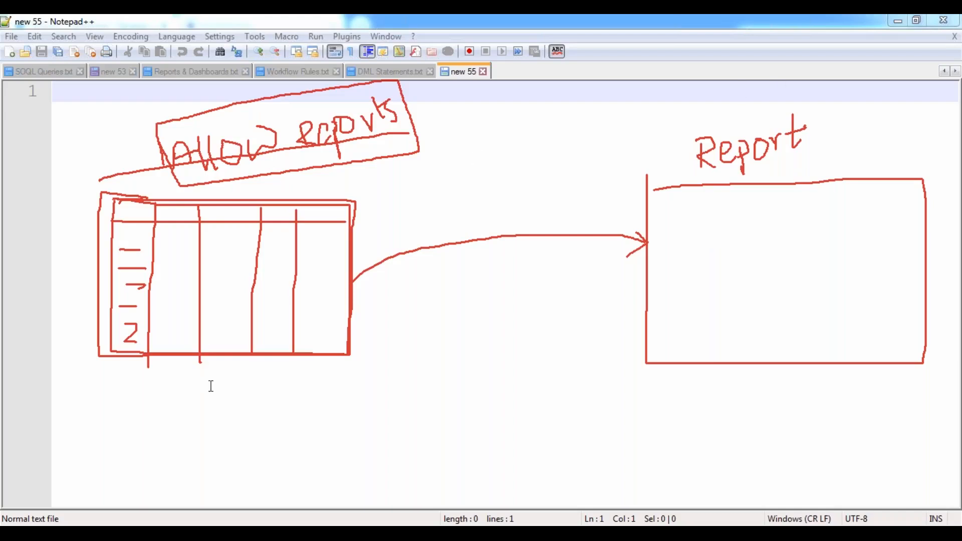
# Add the indented list item "1. Allow Reports Checkbox:" on line 16, below the table sketch.
pyautogui.click(241, 399)
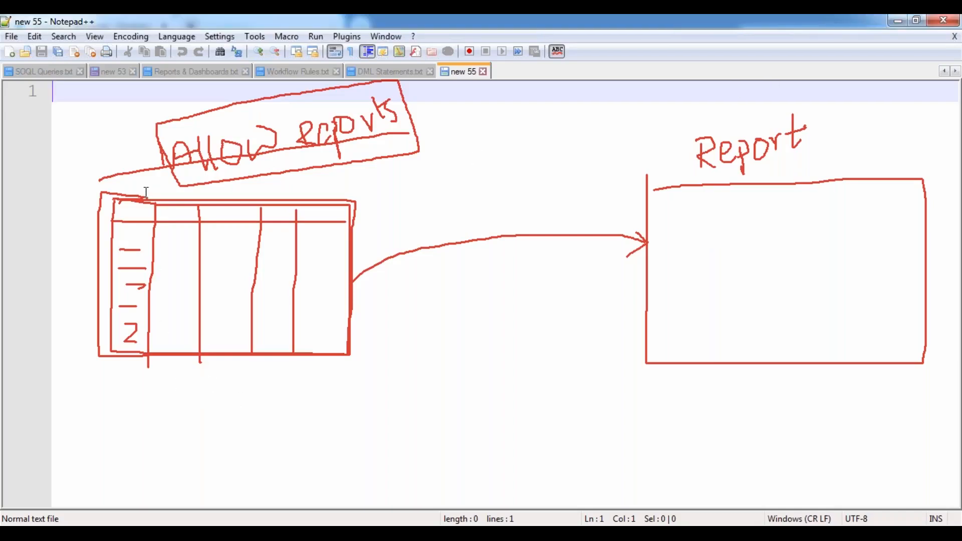
pyautogui.press('Return')
pyautogui.press('Return')
pyautogui.press('Return')
pyautogui.press('Return')
pyautogui.press('Return')
pyautogui.press('Return')
pyautogui.press('Return')
pyautogui.press('Return')
pyautogui.press('Return')
pyautogui.press('Return')
pyautogui.press('Return')
pyautogui.press('Return')
pyautogui.press('Return')
pyautogui.press('Return')
pyautogui.press('Return')
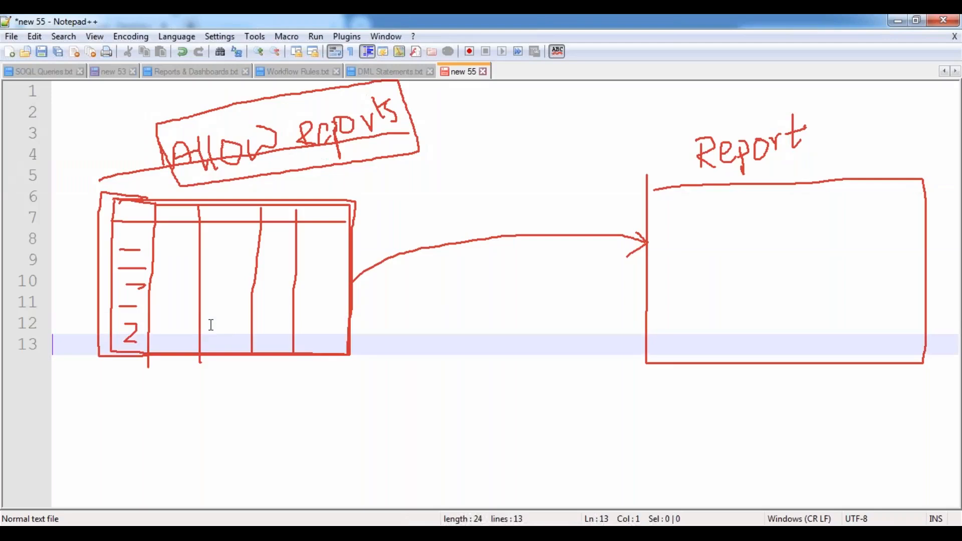
pyautogui.press('Tab')
pyautogui.write('1. ')
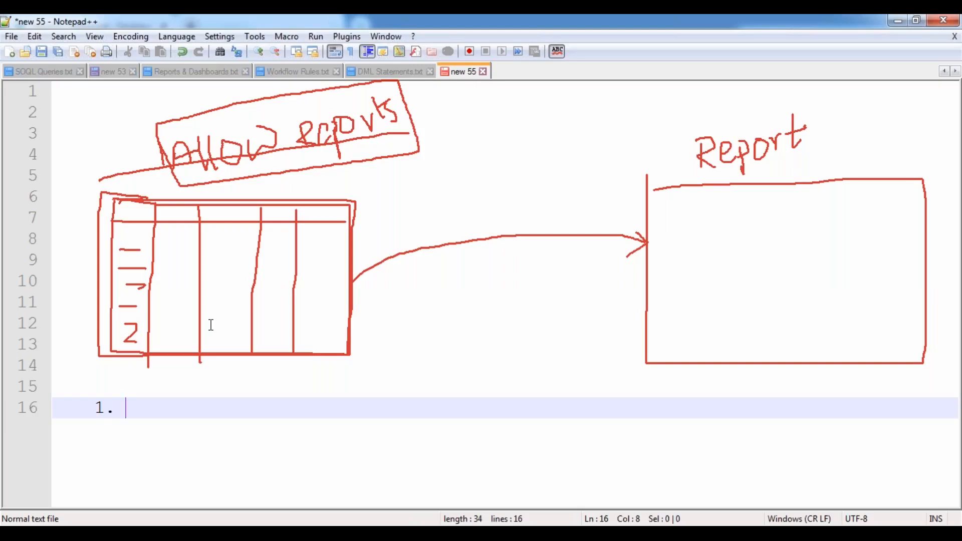
pyautogui.write('Allow Reports Checkbox:')
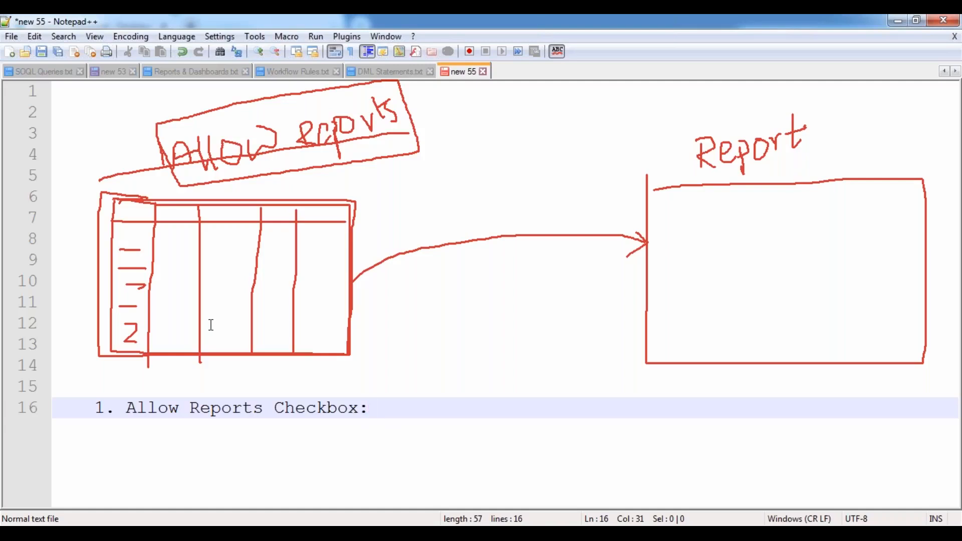
# Add "2. Allow Activities." as the second item of the numbered list.
pyautogui.press('Return')
pyautogui.write('2.')
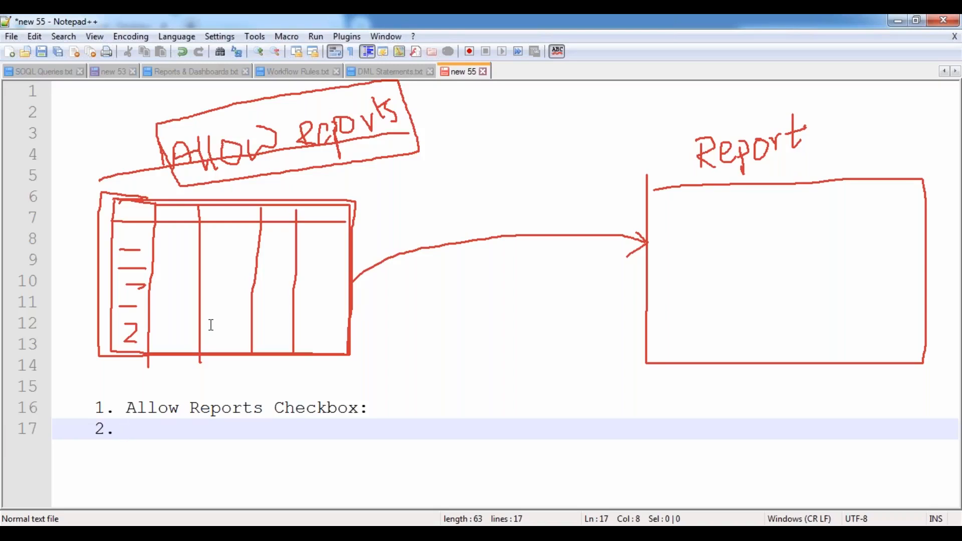
pyautogui.write('Aloow')
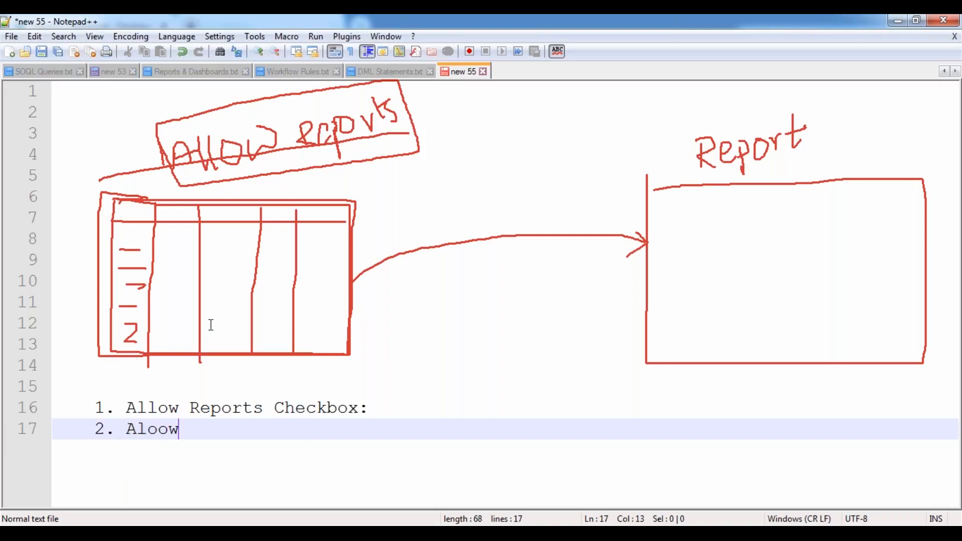
pyautogui.press('BackSpace')
pyautogui.press('BackSpace')
pyautogui.press('BackSpace')
pyautogui.write('low Activitie')
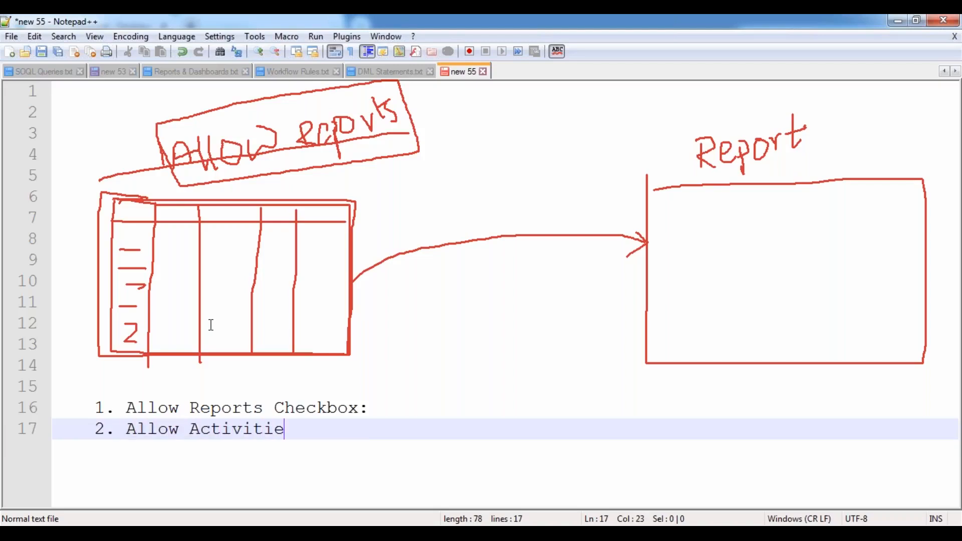
pyautogui.write('s.')
# Highlight the Allow Activities item and then the Allow Reports Checkbox item in the numbered list.
pyautogui.moveTo(127, 430); pyautogui.dragTo(306, 432)
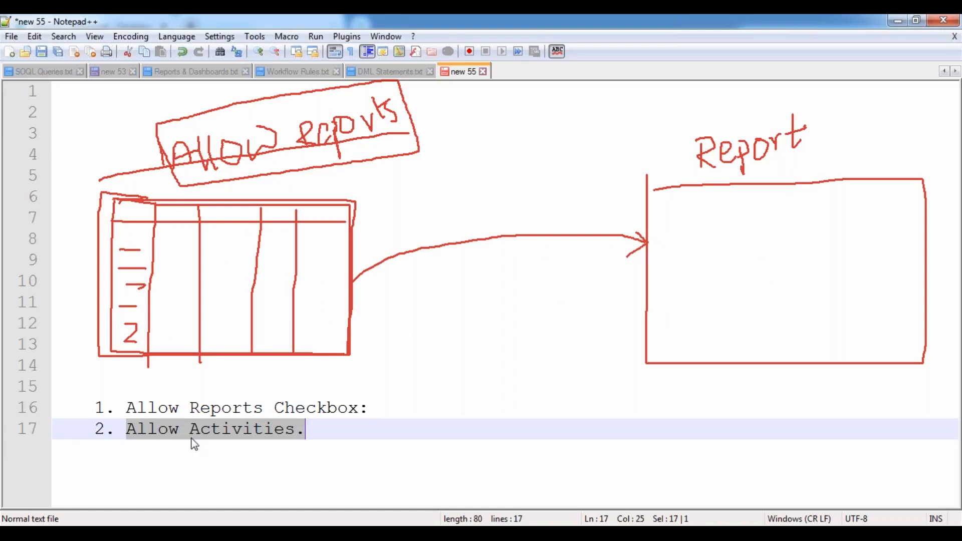
pyautogui.moveTo(137, 407); pyautogui.dragTo(378, 407)
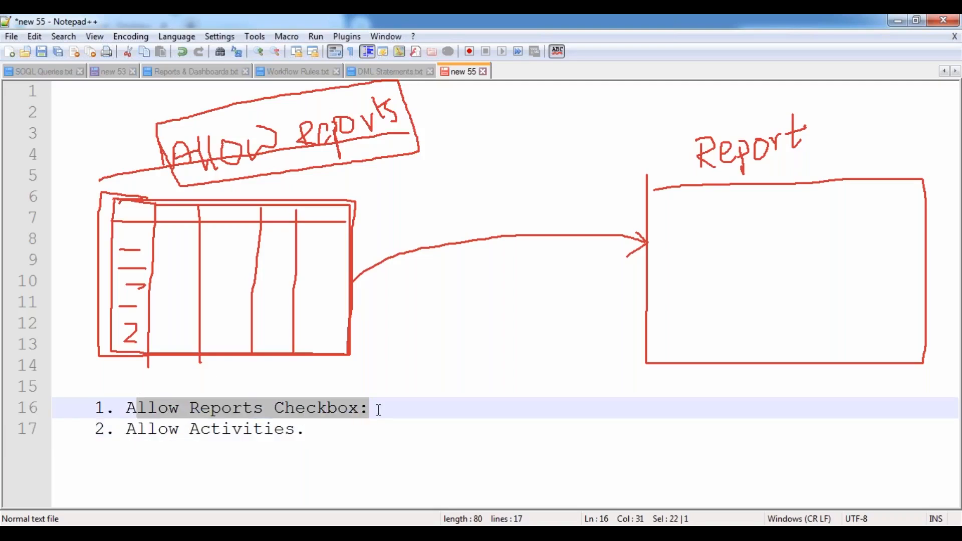
pyautogui.click(320, 450)
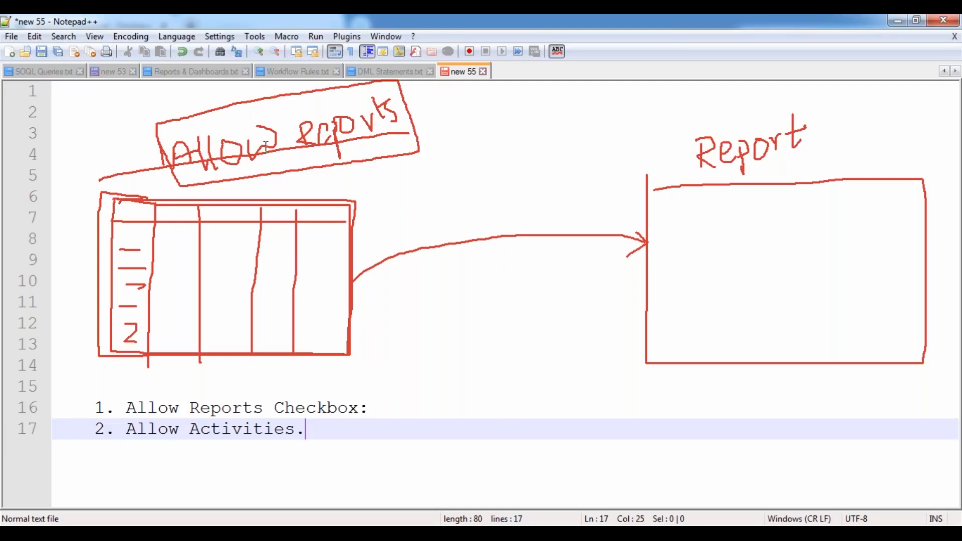
# Switch to the Reports & Dashboards.txt notes and clear the red sketch from the screen.
pyautogui.click(209, 70)
pyautogui.click(422, 25)
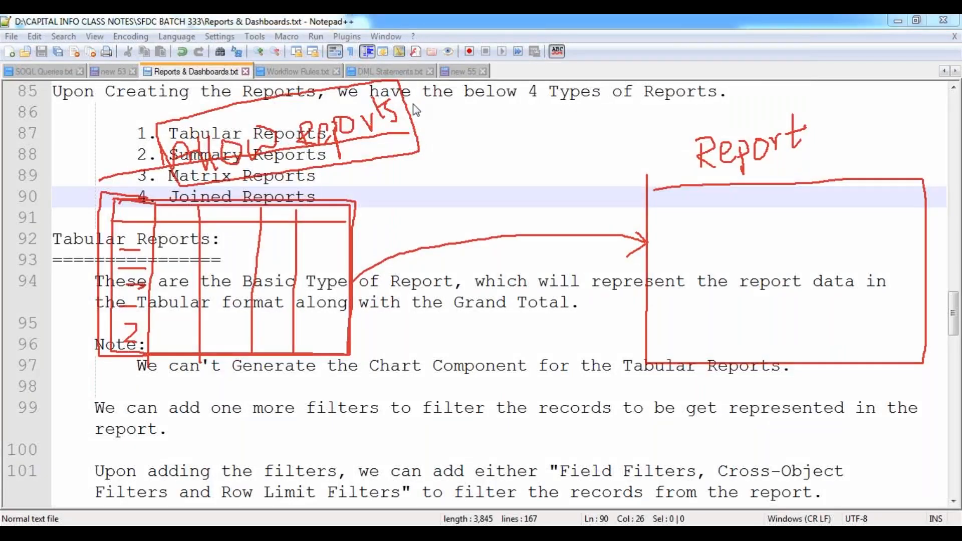
pyautogui.click(412, 114)
pyautogui.click(330, 286)
# Insert a "Note:" heading below the Joined Reports entry, with an indented line under it.
pyautogui.click(349, 200)
pyautogui.press('Return')
pyautogui.press('Return')
pyautogui.press('BackSpace')
pyautogui.press('BackSpace')
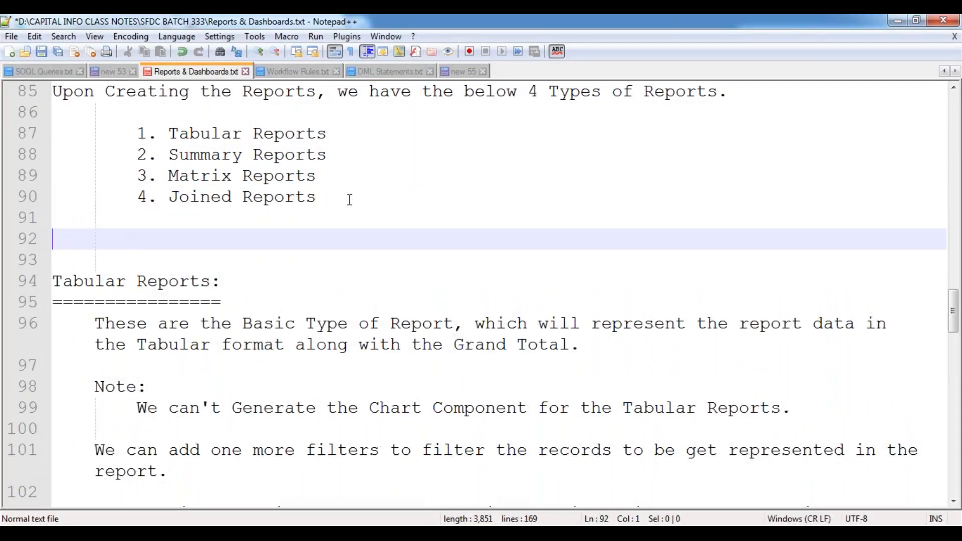
pyautogui.write('Note:')
pyautogui.press('Return')
pyautogui.press('Tab')
# Begin the note with "While representing the object records in a Report, we have".
pyautogui.write('While ')
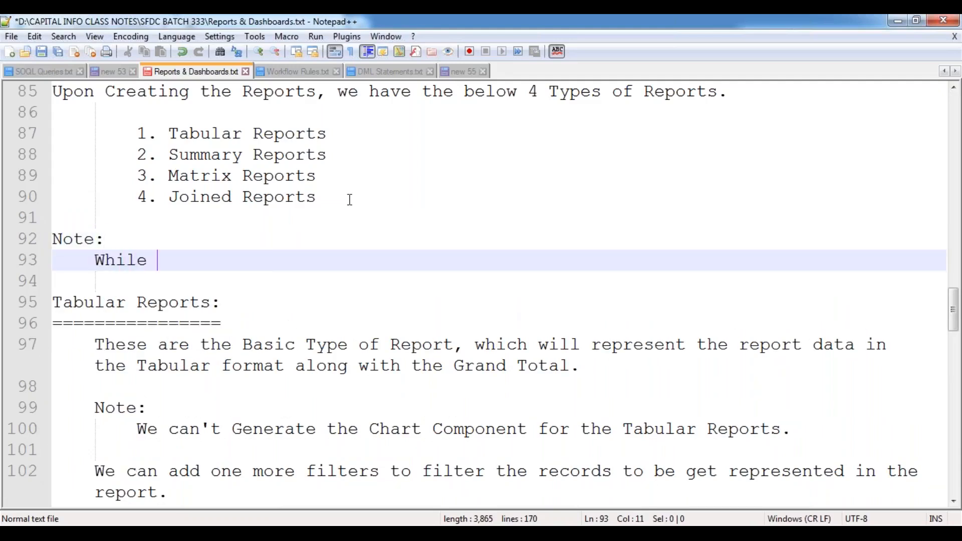
pyautogui.write('repre')
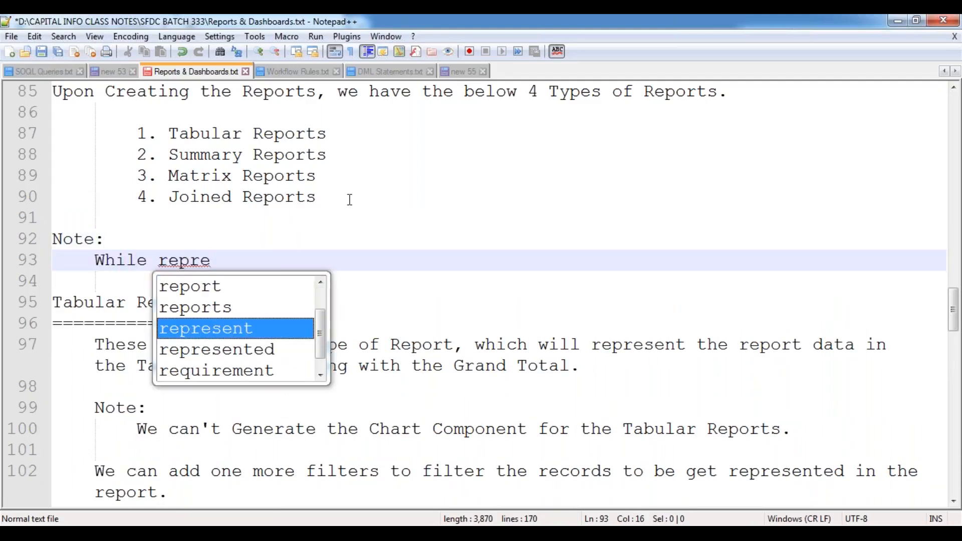
pyautogui.write('senting the records')
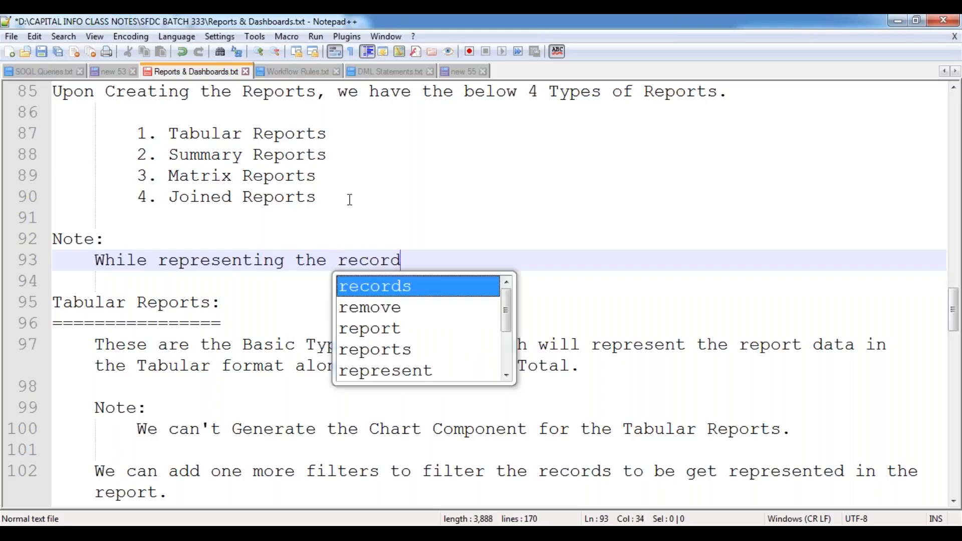
pyautogui.press('BackSpace')
pyautogui.press('BackSpace')
pyautogui.press('BackSpace')
pyautogui.press('BackSpace')
pyautogui.press('BackSpace')
pyautogui.press('BackSpace')
pyautogui.press('BackSpace')
pyautogui.press('BackSpace')
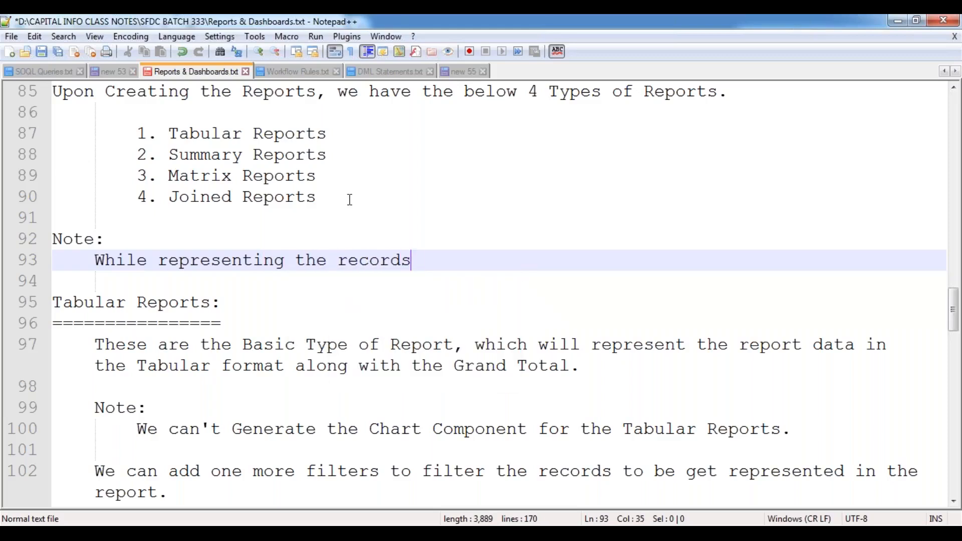
pyautogui.write('obje')
pyautogui.press('Return')
pyautogui.press('BackSpace')
pyautogui.write('record')
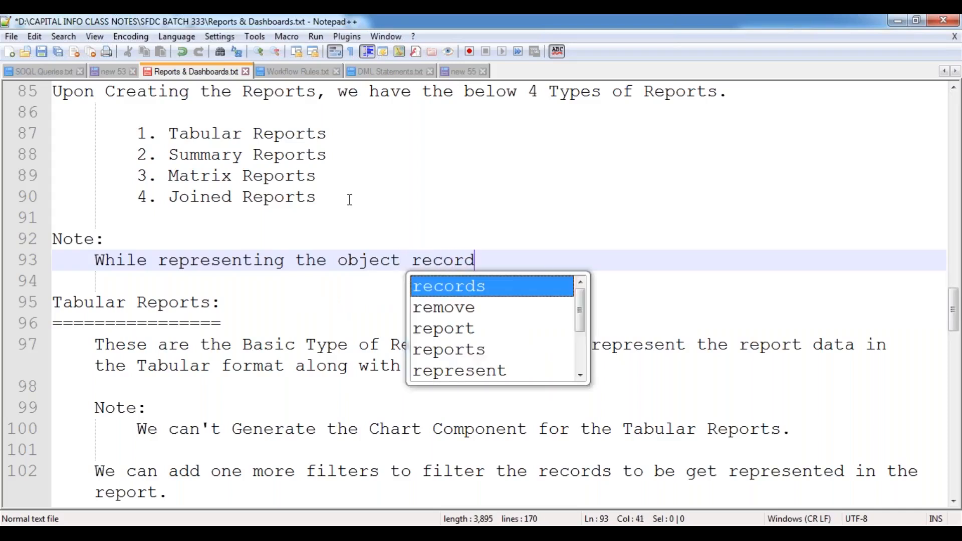
pyautogui.write('s in a Report')
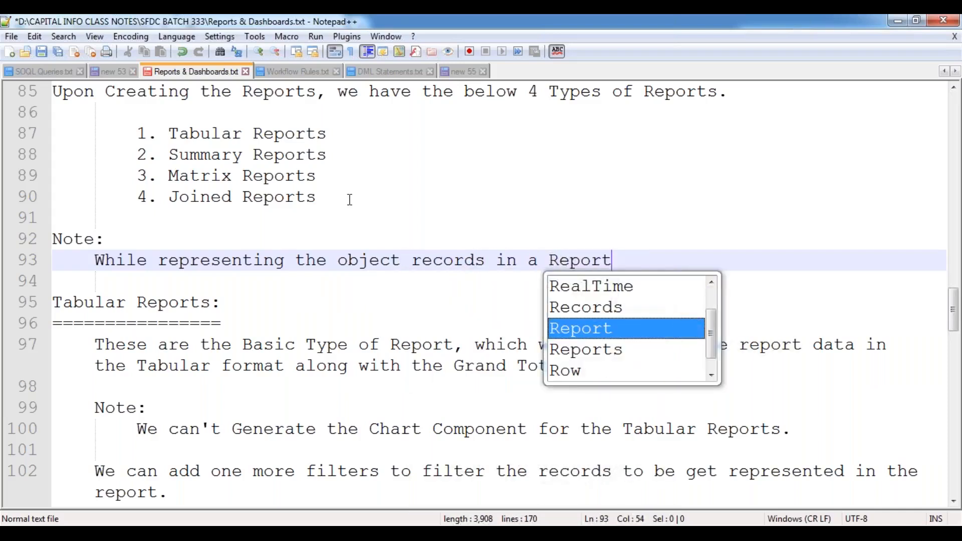
pyautogui.press('Return')
pyautogui.write(', we have ')
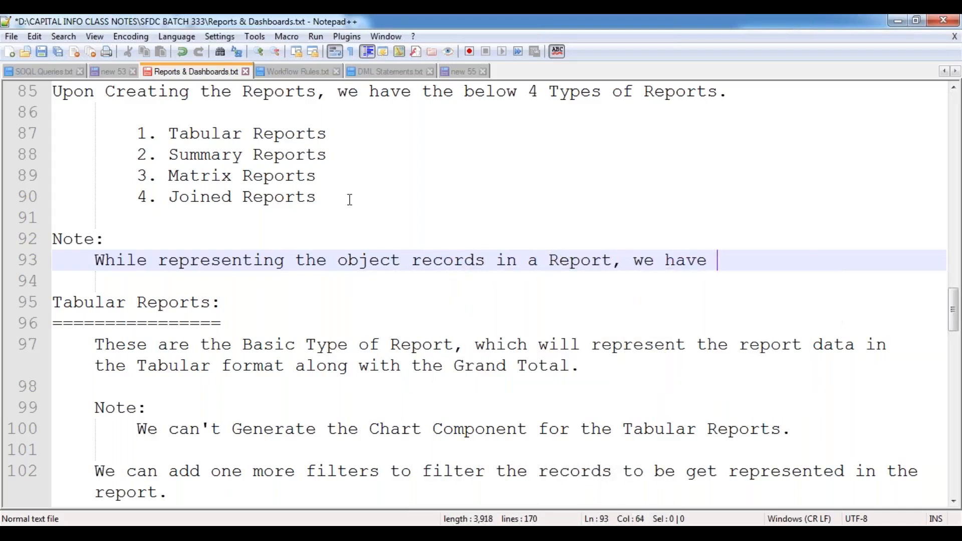
# Complete the note's sentence with "to make sure the "Allow Reports" checkbox has been selected while creating / editing the object.".
pyautogui.write('to make sure the')
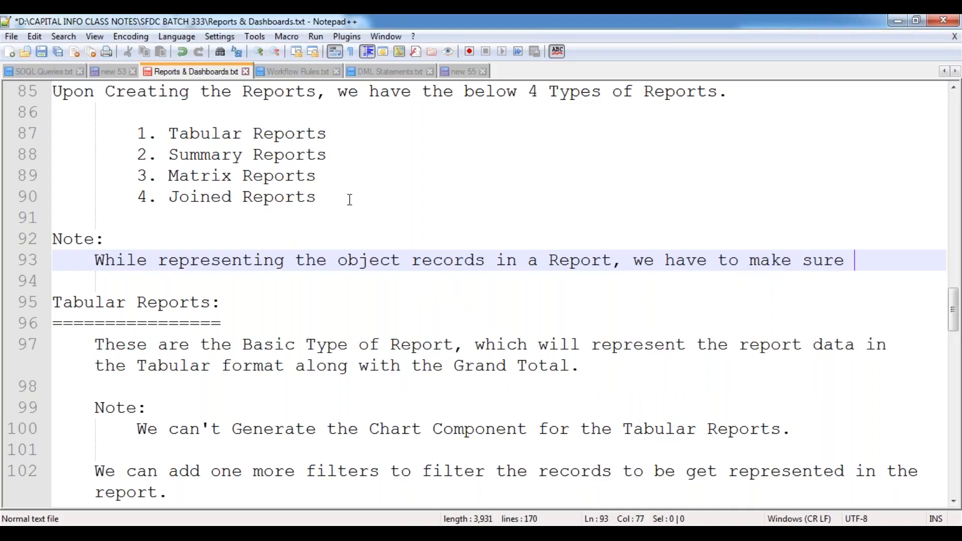
pyautogui.press('BackSpace')
pyautogui.press('BackSpace')
pyautogui.press('BackSpace')
pyautogui.press('BackSpace')
pyautogui.write('the "Allow Reports" checkbox has been selected ')
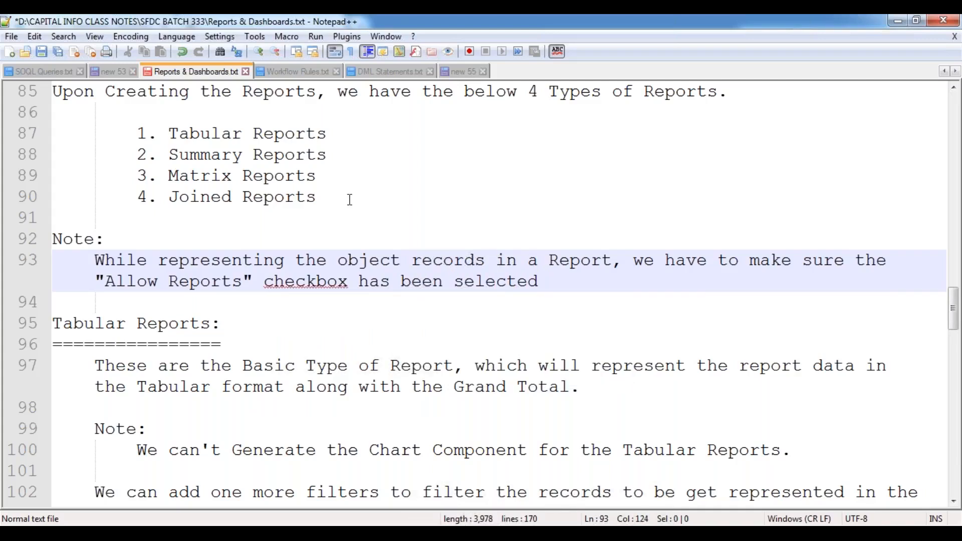
pyautogui.write('while creating / ')
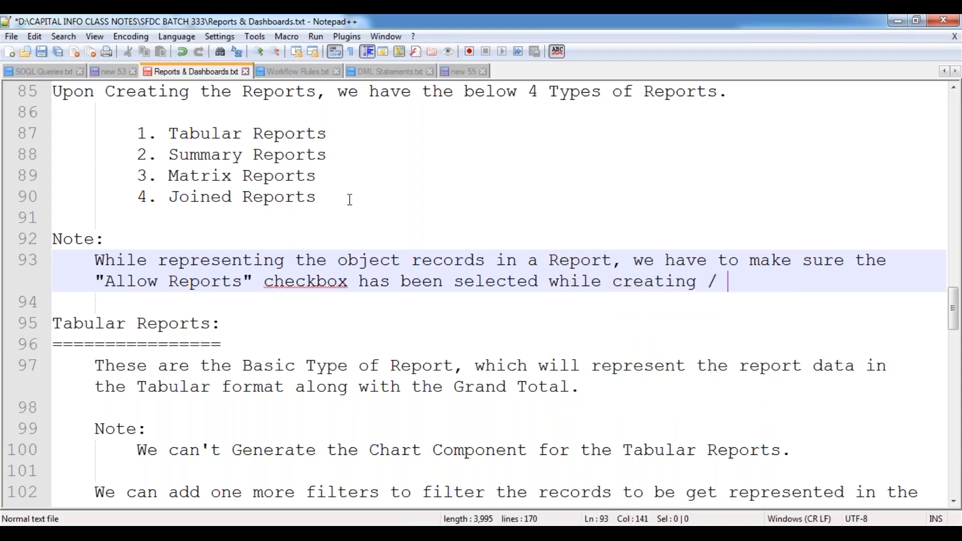
pyautogui.write('editing the object.')
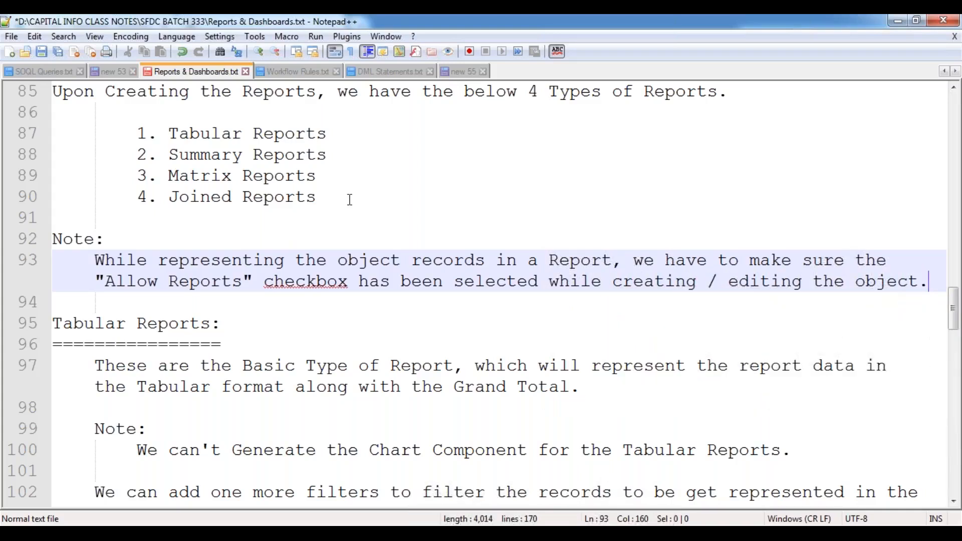
# Capitalize "Checkbox" in the new note and save the notes file.
pyautogui.click(273, 282)
pyautogui.press('BackSpace')
pyautogui.write('C')
pyautogui.press('Escape')
pyautogui.press('Down')
pyautogui.press('Down')
pyautogui.press('Down')
pyautogui.press('End')
pyautogui.hotkey('ctrl', 's')
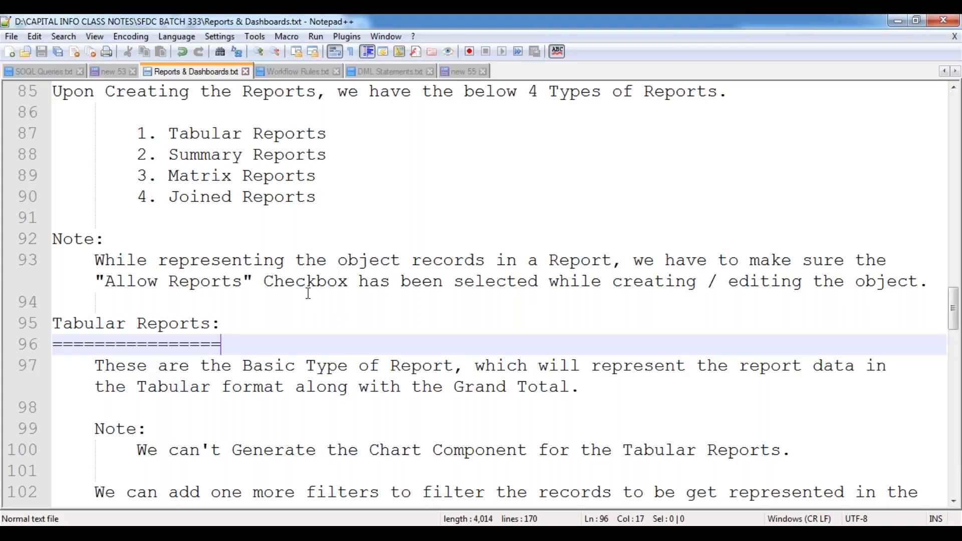
# Add two indented blank lines directly under the Summary Reports heading's underline.
pyautogui.scroll(-3, 308, 293)
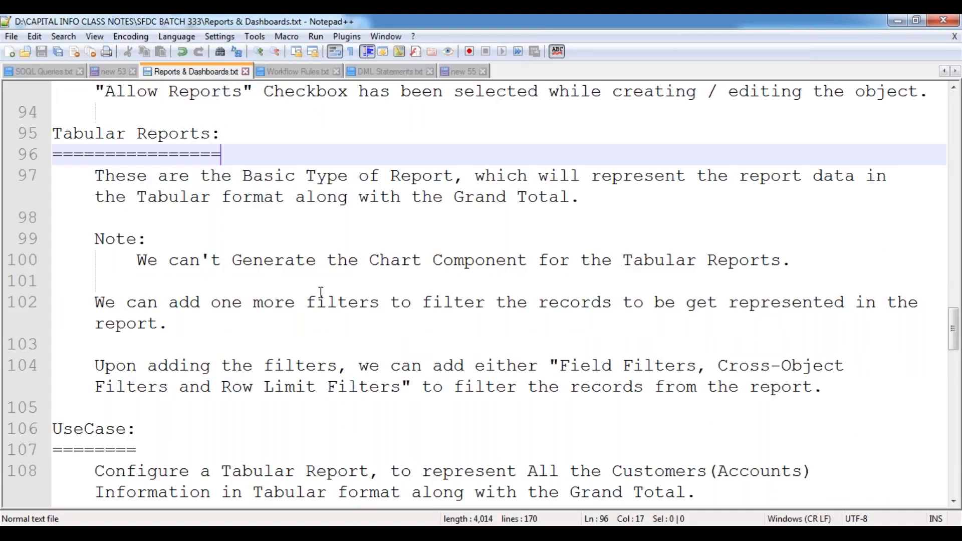
pyautogui.scroll(-11, 321, 292)
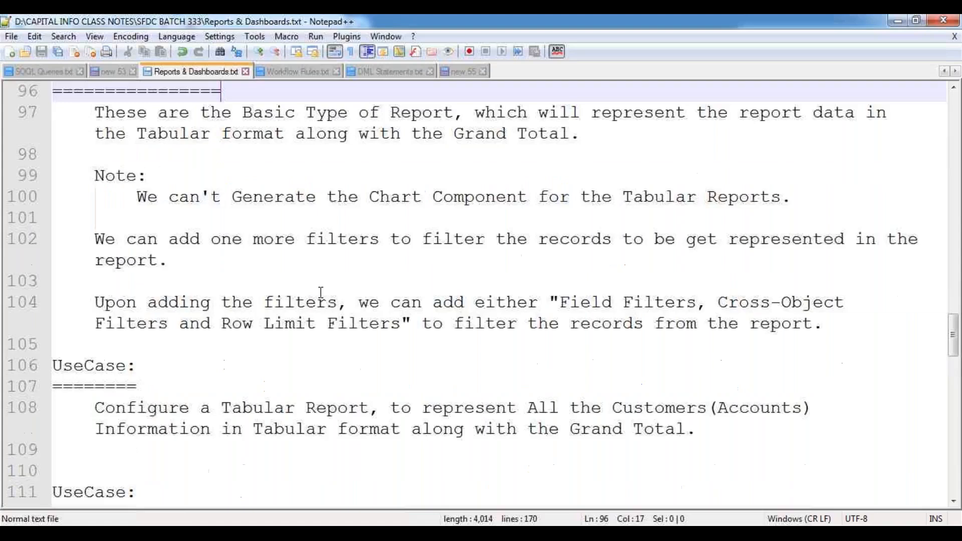
pyautogui.scroll(-2, 321, 292)
pyautogui.scroll(2, 322, 292)
pyautogui.scroll(-1, 321, 292)
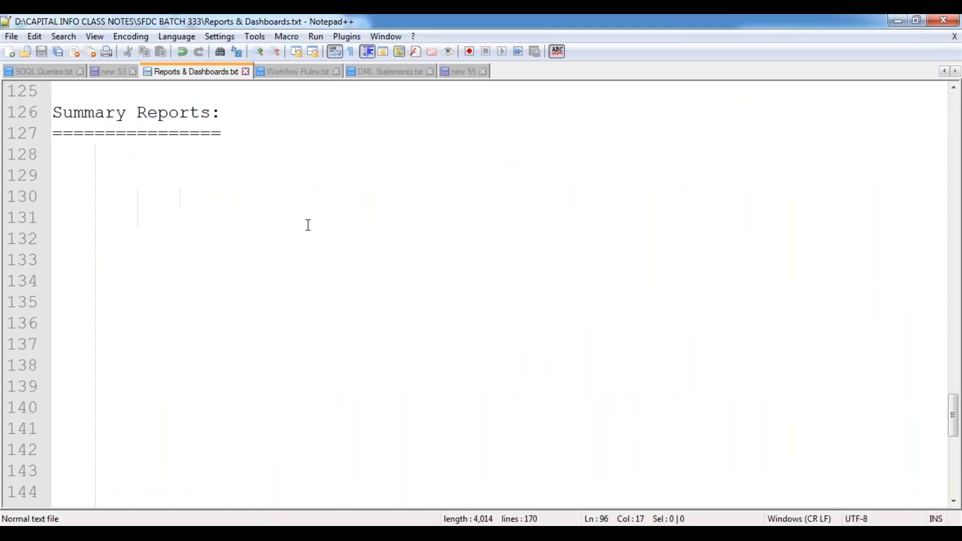
pyautogui.click(246, 132)
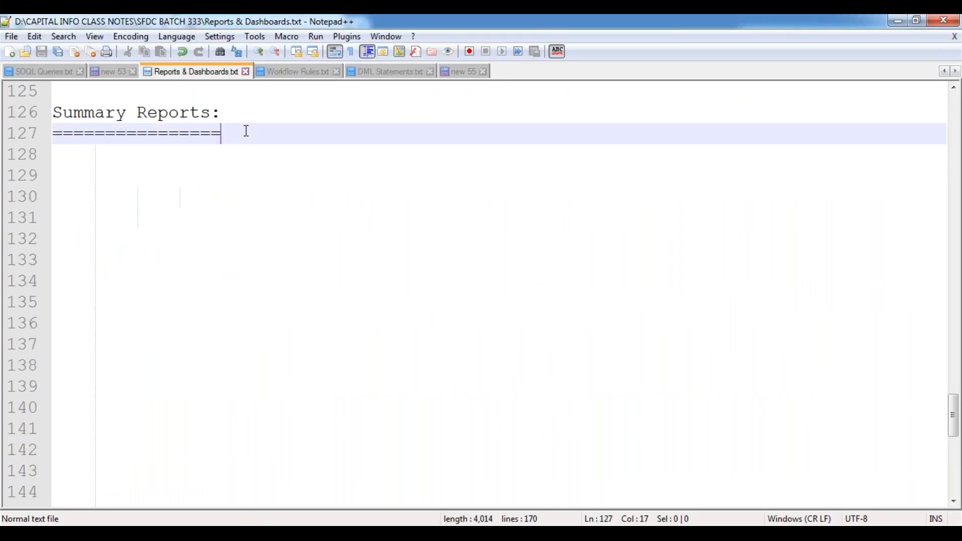
pyautogui.press('Return')
pyautogui.press('Tab')
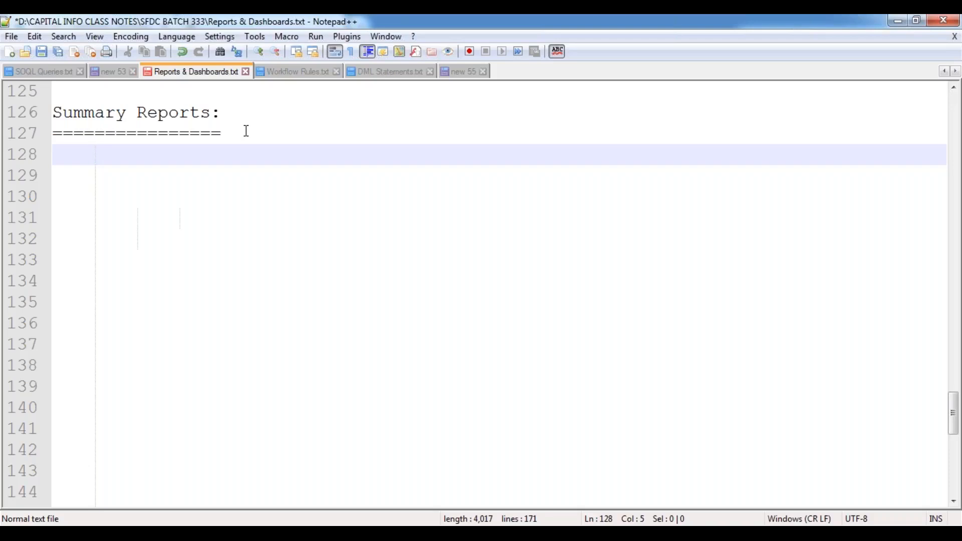
pyautogui.press('Return')
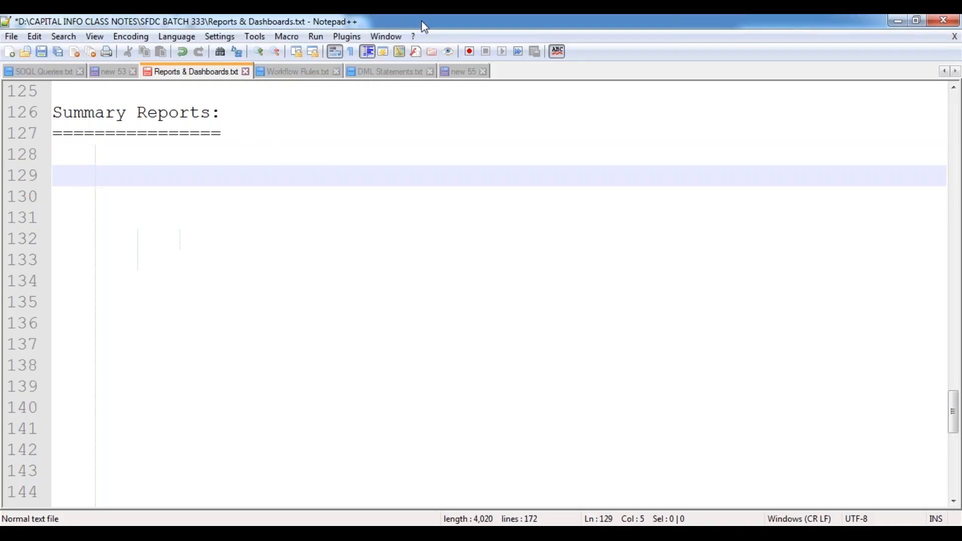
# Sketch a small box labelled "A" under the Summary Reports heading, with an arrow toward a large report frame.
pyautogui.moveTo(126, 210)
pyautogui.mouseDown()
pyautogui.moveTo(126, 238)
pyautogui.moveTo(171, 286)
pyautogui.moveTo(221, 214)
pyautogui.moveTo(137, 198)
pyautogui.moveTo(125, 213)
pyautogui.mouseUp()
pyautogui.moveTo(157, 245)
pyautogui.mouseDown()
pyautogui.moveTo(157, 256)
pyautogui.moveTo(176, 246)
pyautogui.mouseUp()
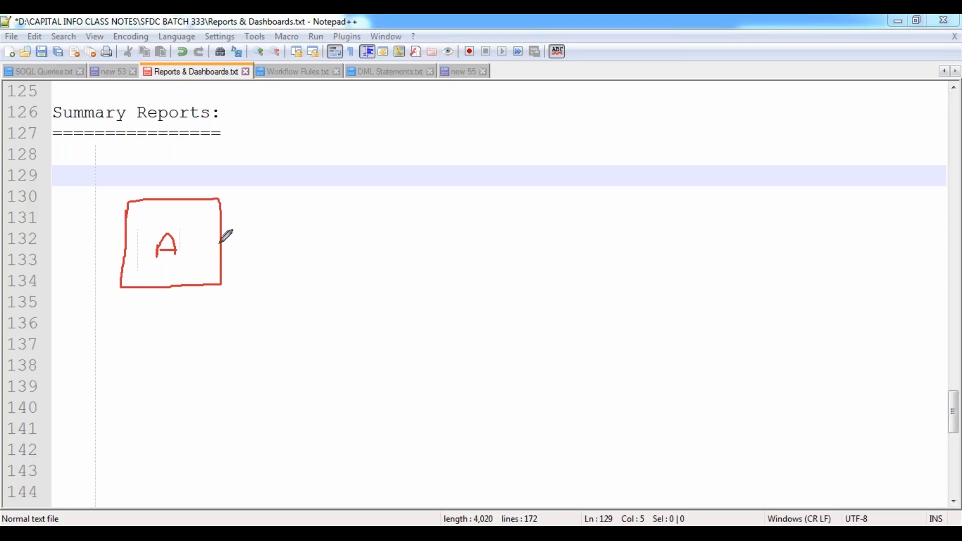
pyautogui.moveTo(219, 245)
pyautogui.mouseDown()
pyautogui.moveTo(260, 232)
pyautogui.moveTo(391, 226)
pyautogui.moveTo(376, 243)
pyautogui.mouseUp()
pyautogui.moveTo(443, 145)
pyautogui.mouseDown()
pyautogui.moveTo(442, 435)
pyautogui.moveTo(870, 433)
pyautogui.moveTo(808, 168)
pyautogui.moveTo(669, 152)
pyautogui.moveTo(436, 156)
pyautogui.mouseUp()
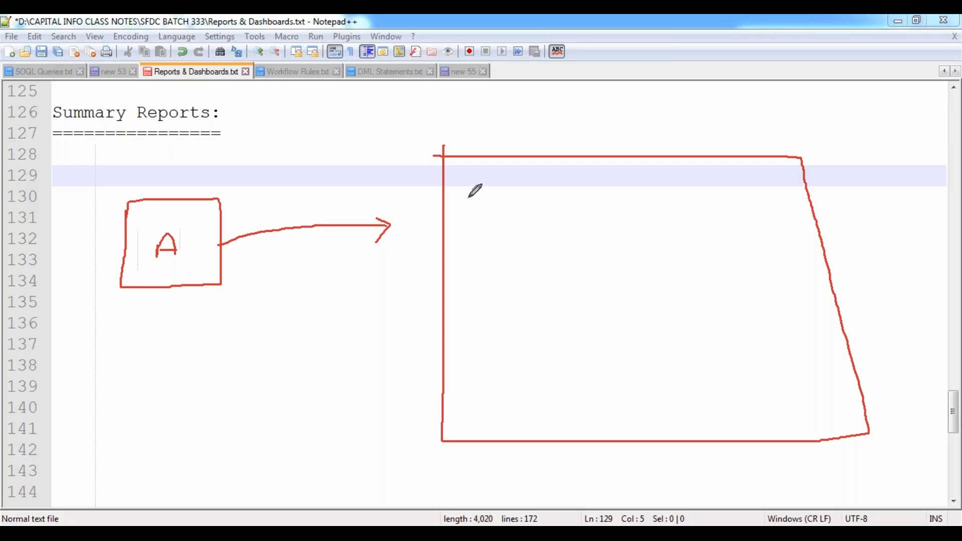
# Draw two stacked boxes inside the large frame, labelled "Hot" and "Warm", each with short record lines.
pyautogui.moveTo(454, 179)
pyautogui.mouseDown()
pyautogui.moveTo(453, 243)
pyautogui.moveTo(757, 243)
pyautogui.moveTo(776, 212)
pyautogui.moveTo(774, 173)
pyautogui.moveTo(473, 170)
pyautogui.moveTo(451, 186)
pyautogui.moveTo(475, 198)
pyautogui.moveTo(509, 169)
pyautogui.moveTo(569, 196)
pyautogui.mouseUp()
pyautogui.moveTo(507, 214)
pyautogui.mouseDown()
pyautogui.moveTo(578, 213)
pyautogui.moveTo(576, 224)
pyautogui.mouseUp()
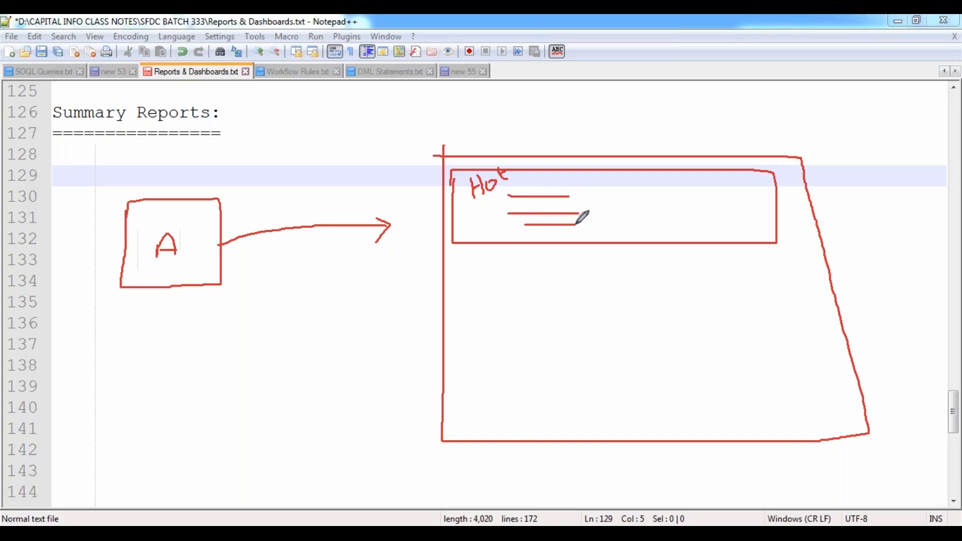
pyautogui.moveTo(456, 265)
pyautogui.mouseDown()
pyautogui.moveTo(456, 317)
pyautogui.moveTo(596, 328)
pyautogui.moveTo(775, 322)
pyautogui.mouseUp()
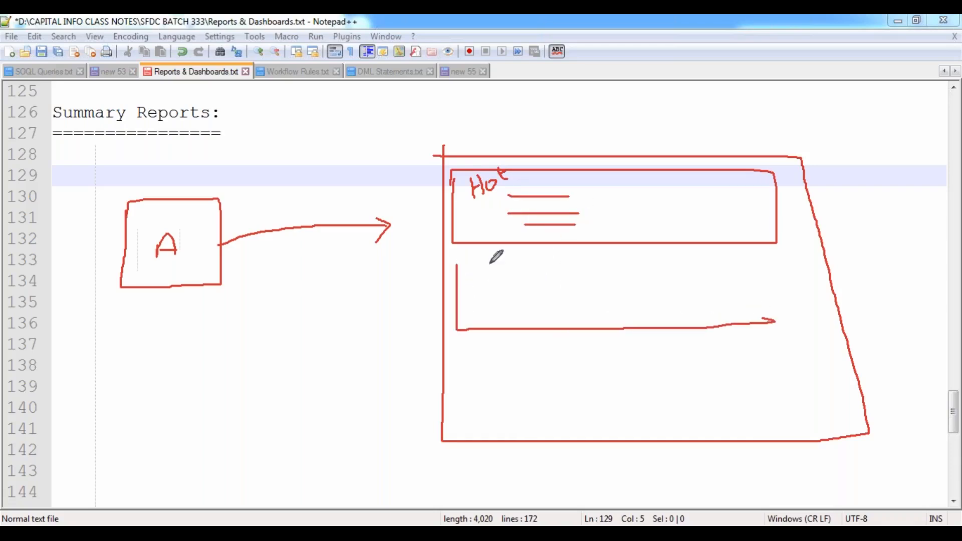
pyautogui.moveTo(457, 264)
pyautogui.mouseDown()
pyautogui.moveTo(773, 266)
pyautogui.moveTo(782, 307)
pyautogui.moveTo(764, 321)
pyautogui.mouseUp()
pyautogui.moveTo(473, 290)
pyautogui.mouseDown()
pyautogui.moveTo(502, 277)
pyautogui.moveTo(511, 289)
pyautogui.moveTo(534, 273)
pyautogui.mouseUp()
pyautogui.moveTo(554, 265); pyautogui.dragTo(553, 273)
pyautogui.moveTo(486, 299)
pyautogui.mouseDown()
pyautogui.moveTo(552, 281)
pyautogui.moveTo(574, 290)
pyautogui.moveTo(566, 316)
pyautogui.mouseUp()
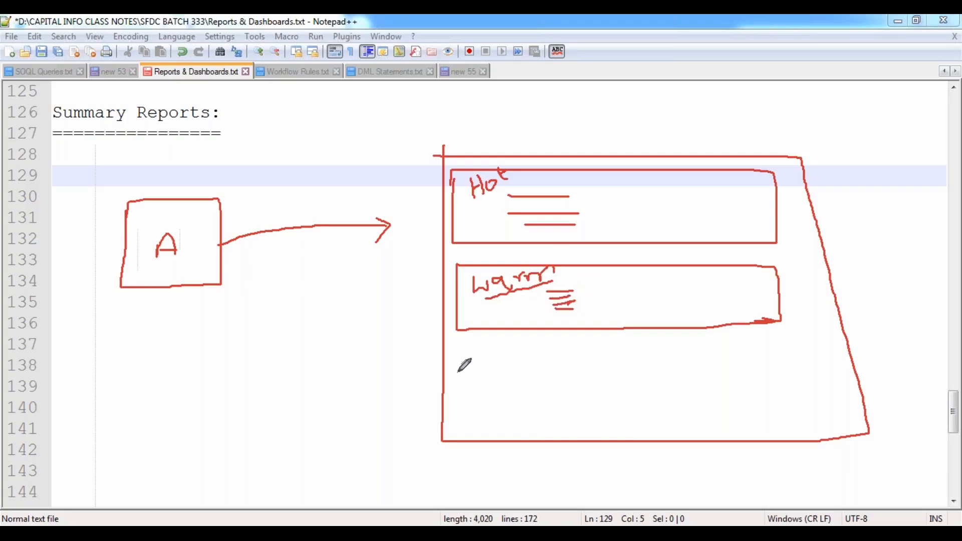
# Draw a third box labelled "Cold" and a narrow unlabelled box beneath it inside the large frame, each with short record lines.
pyautogui.moveTo(459, 351)
pyautogui.mouseDown()
pyautogui.moveTo(461, 405)
pyautogui.moveTo(780, 401)
pyautogui.moveTo(776, 346)
pyautogui.moveTo(453, 351)
pyautogui.moveTo(482, 371)
pyautogui.moveTo(517, 348)
pyautogui.moveTo(556, 369)
pyautogui.moveTo(557, 383)
pyautogui.moveTo(536, 393)
pyautogui.moveTo(562, 393)
pyautogui.mouseUp()
pyautogui.moveTo(538, 403); pyautogui.dragTo(551, 402)
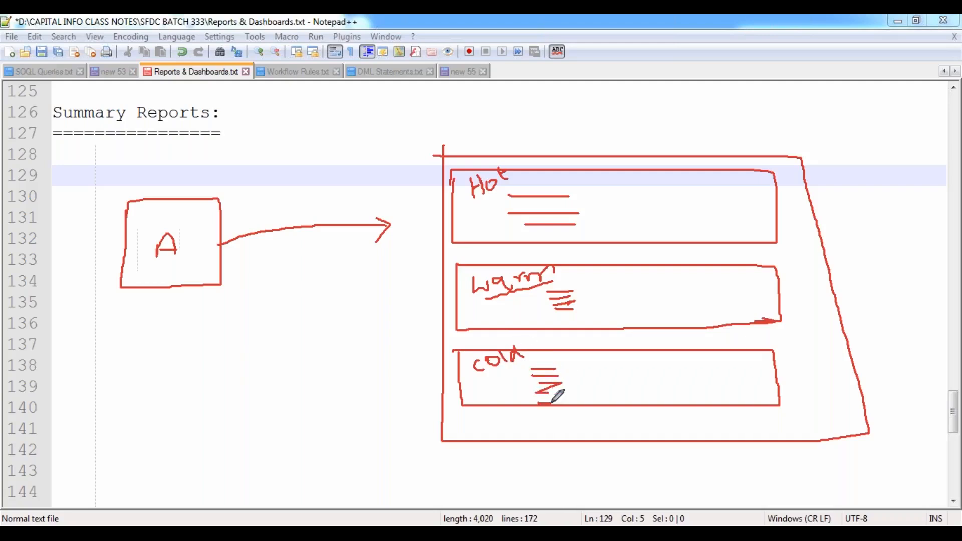
pyautogui.moveTo(462, 413)
pyautogui.mouseDown()
pyautogui.moveTo(463, 437)
pyautogui.moveTo(796, 438)
pyautogui.mouseUp()
pyautogui.moveTo(461, 413)
pyautogui.mouseDown()
pyautogui.moveTo(783, 414)
pyautogui.moveTo(783, 439)
pyautogui.mouseUp()
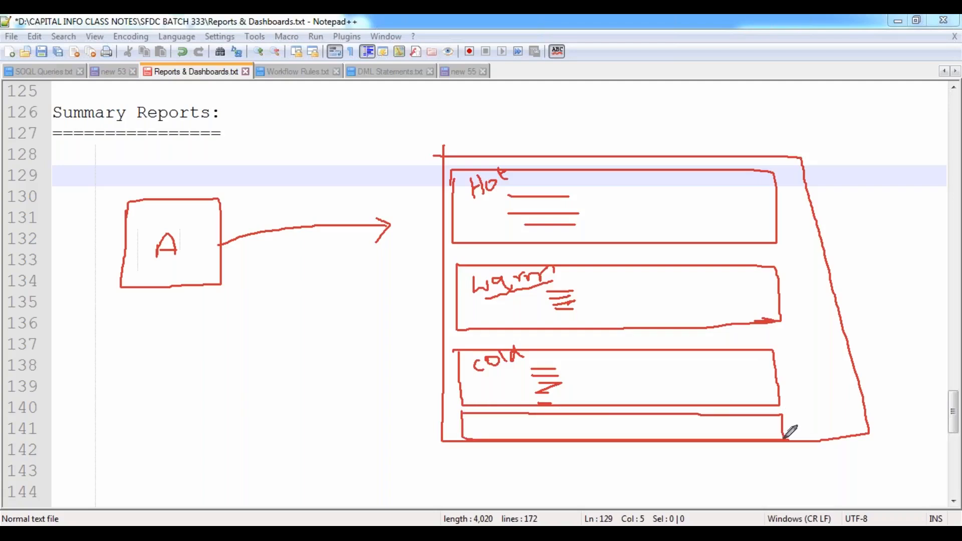
pyautogui.moveTo(497, 421)
pyautogui.mouseDown()
pyautogui.moveTo(521, 421)
pyautogui.moveTo(527, 434)
pyautogui.mouseUp()
# Underline the Summary Reports heading in red, then clear all the drawn annotations from the screen.
pyautogui.moveTo(50, 125); pyautogui.dragTo(126, 124)
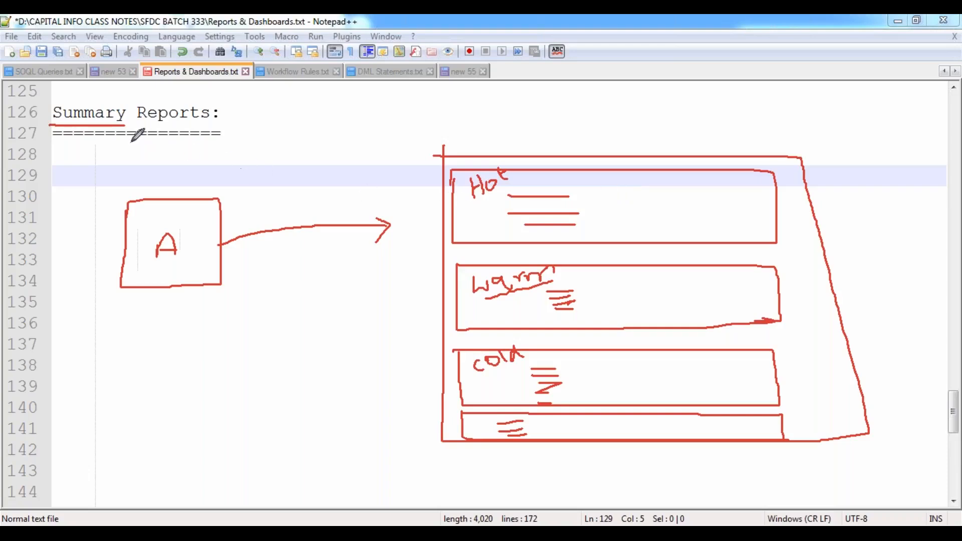
pyautogui.moveTo(59, 122); pyautogui.dragTo(246, 126)
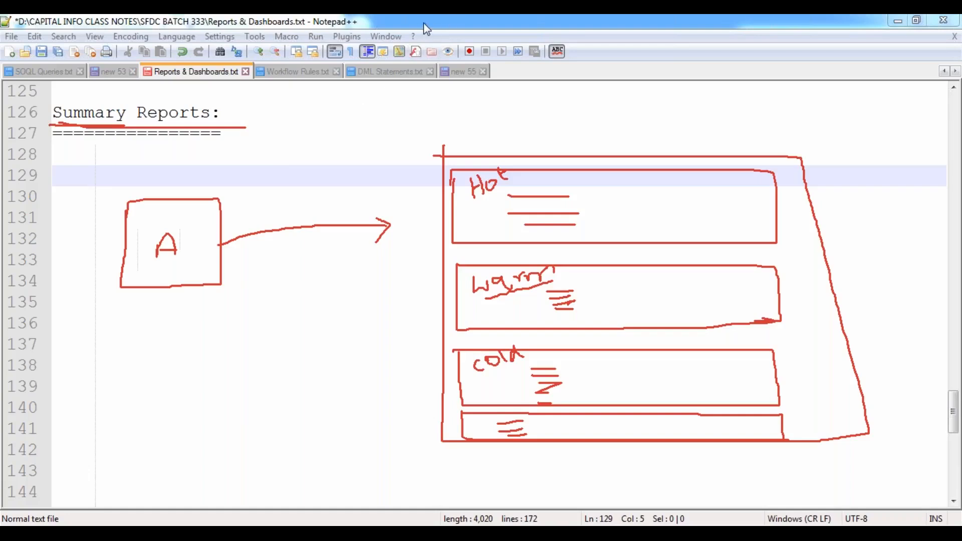
pyautogui.press('Escape')
# Write under the Summary Reports heading "Summary Reports allows us to represent the records by dividing them to the various smaller groups.".
pyautogui.click(160, 156)
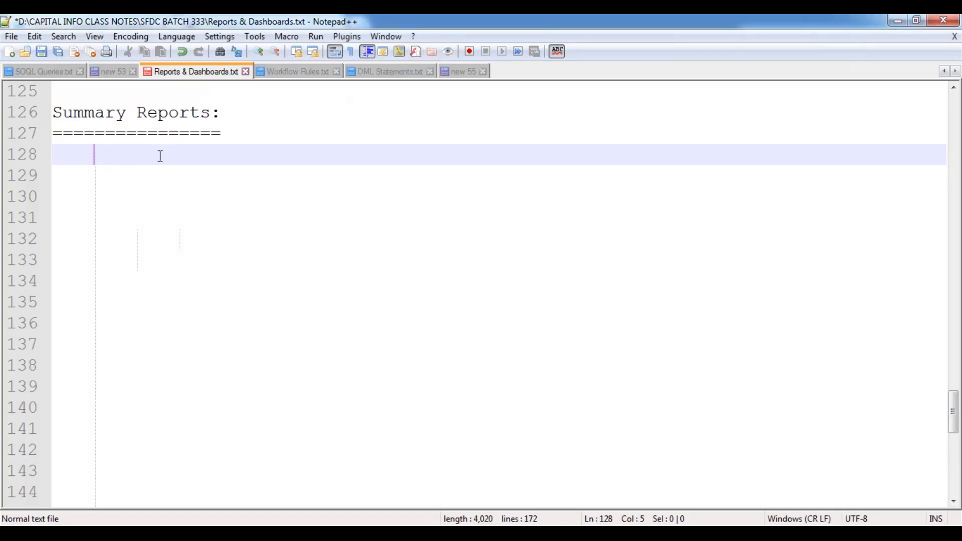
pyautogui.write('Summary R')
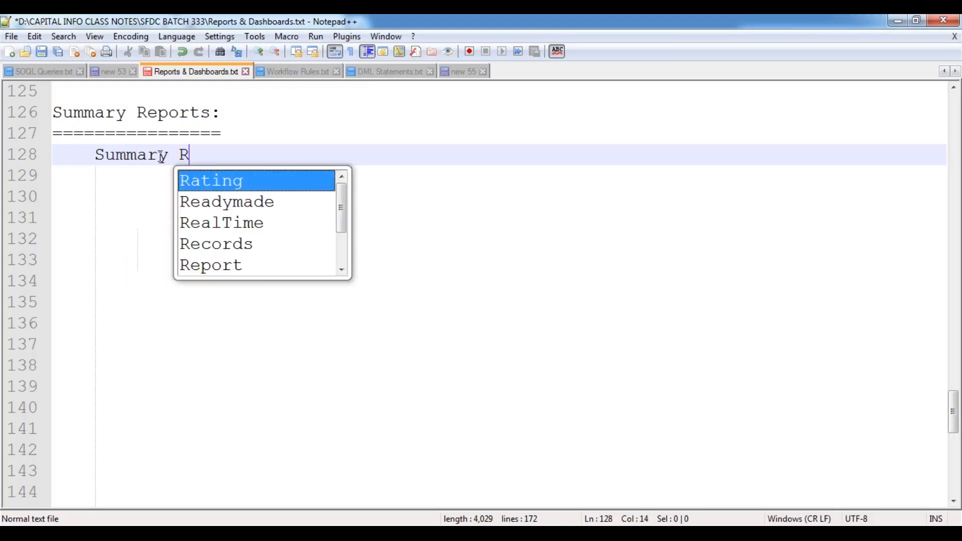
pyautogui.write('eports ')
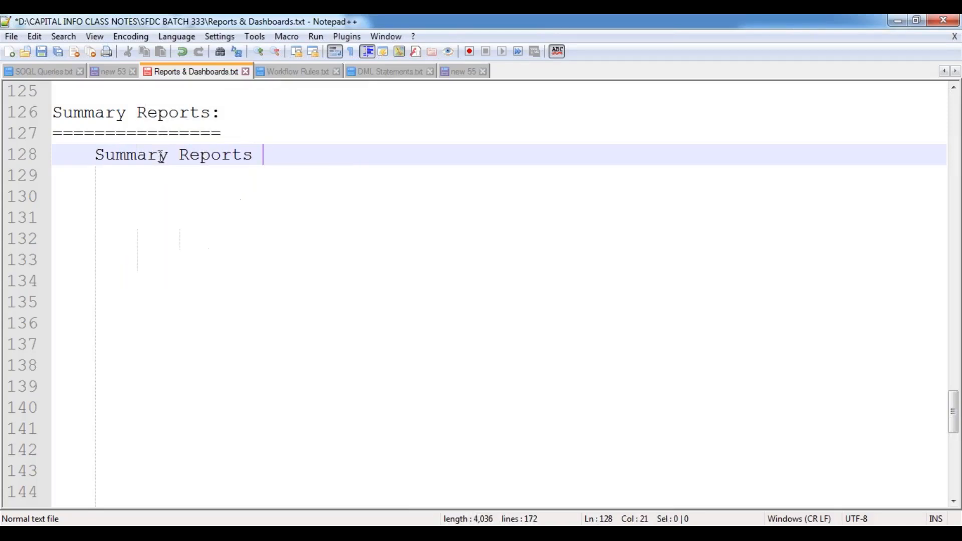
pyautogui.write('allows u')
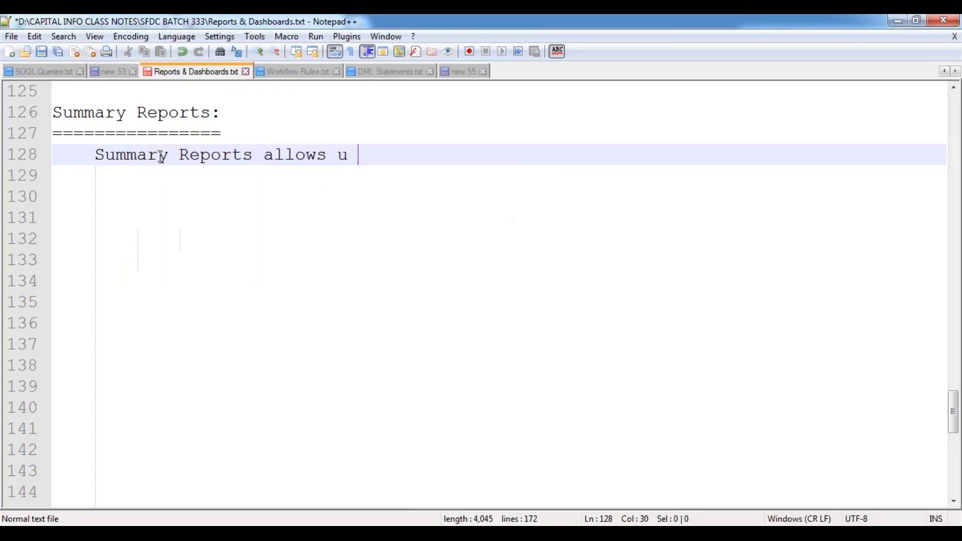
pyautogui.write('s to r')
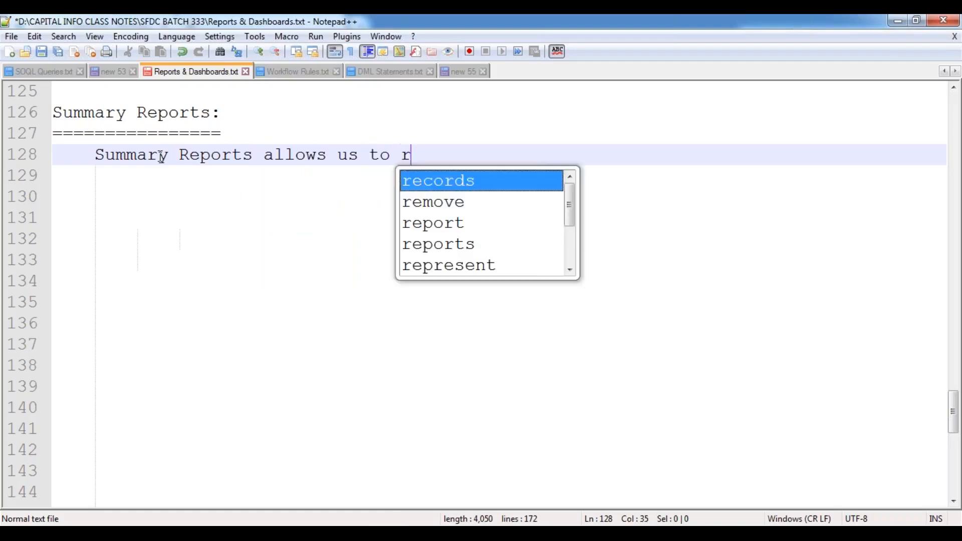
pyautogui.write('epresent the re')
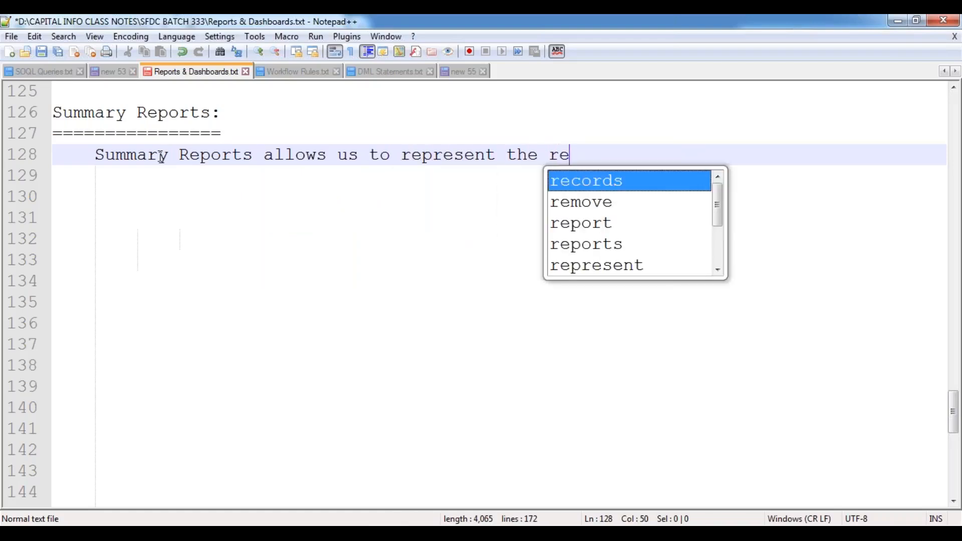
pyautogui.write('cords ')
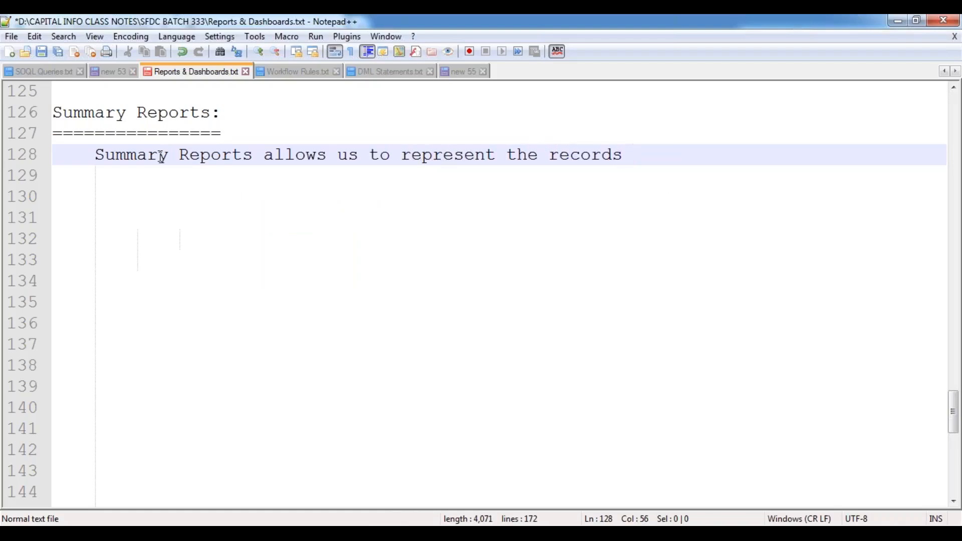
pyautogui.write('by dividing then')
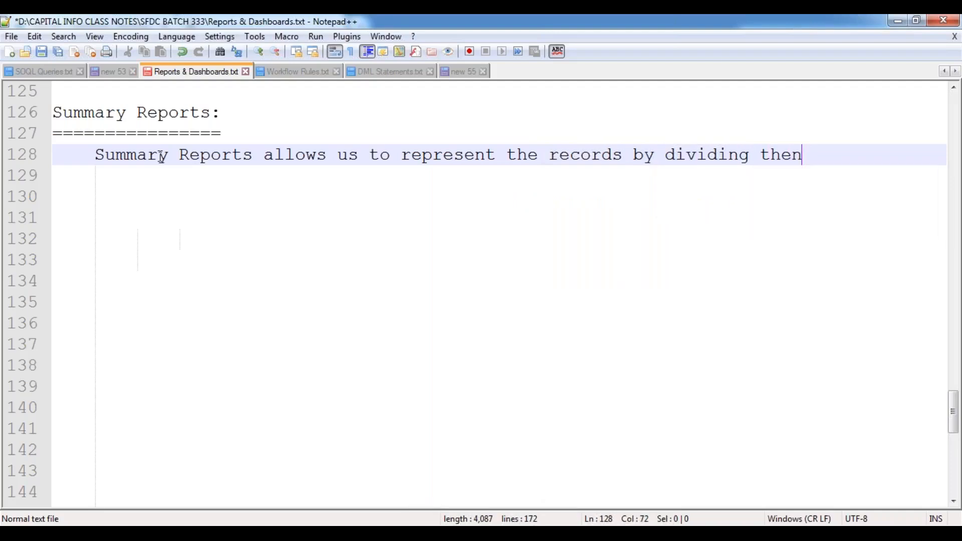
pyautogui.press('BackSpace')
pyautogui.write('m to')
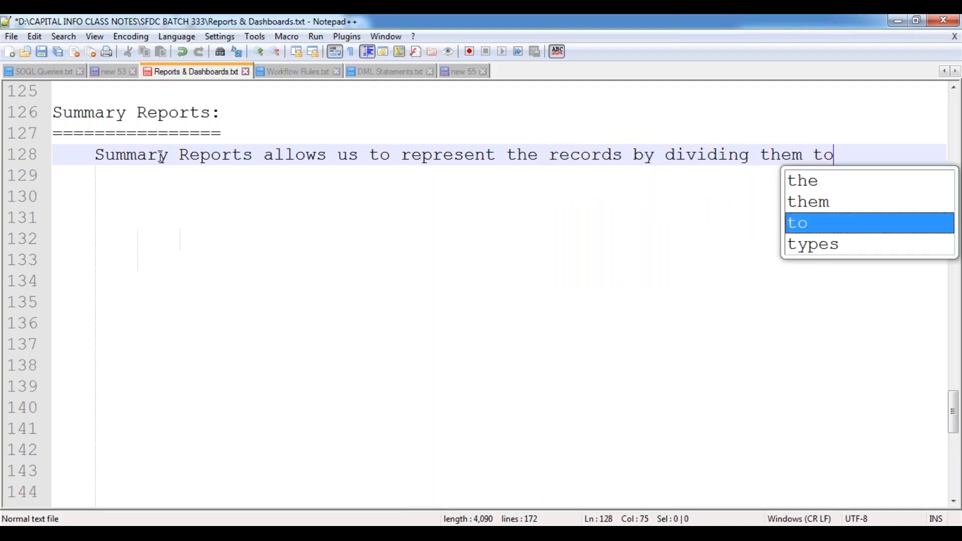
pyautogui.write(' the variou')
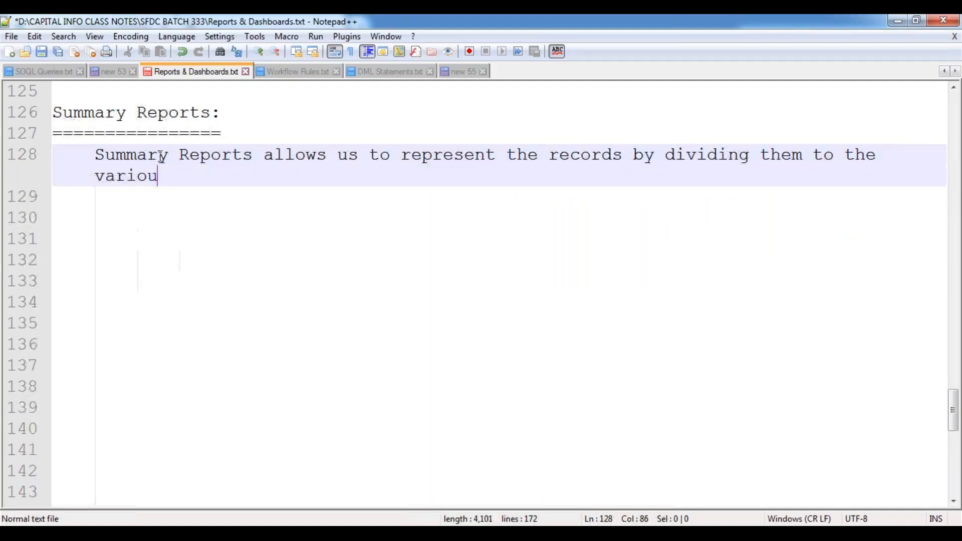
pyautogui.write('s smaller')
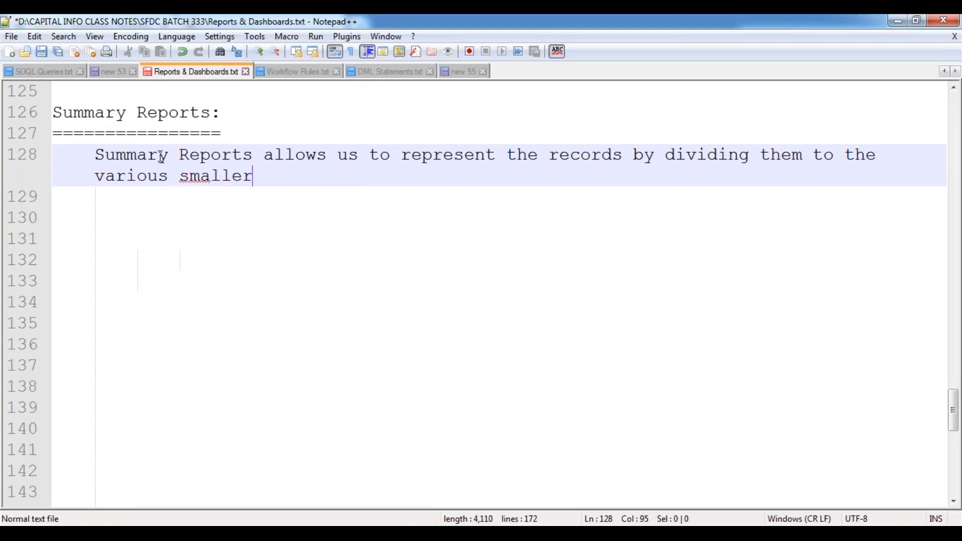
pyautogui.write(' groups.')
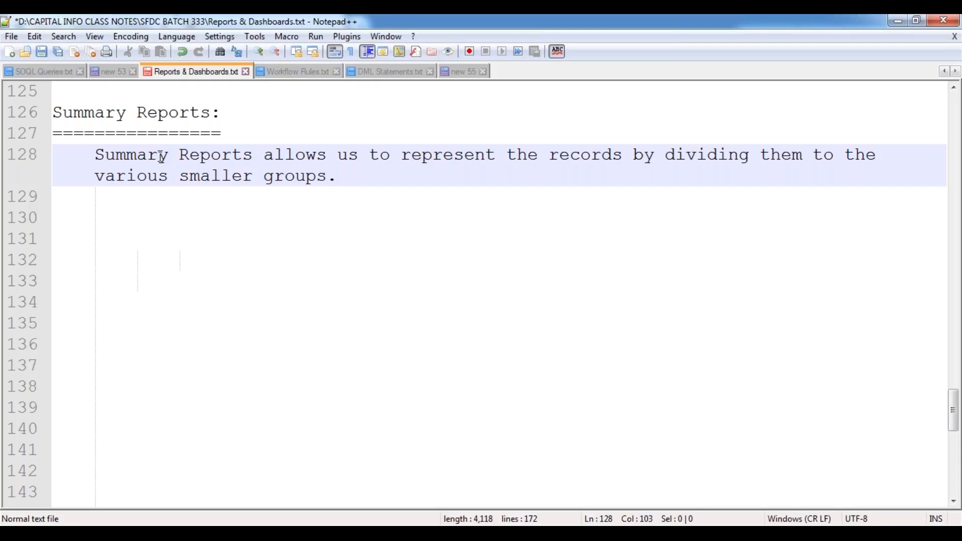
# Extend the end of the Summary Reports sentence with "based on one or more columns.".
pyautogui.press('BackSpace')
pyautogui.write('b')
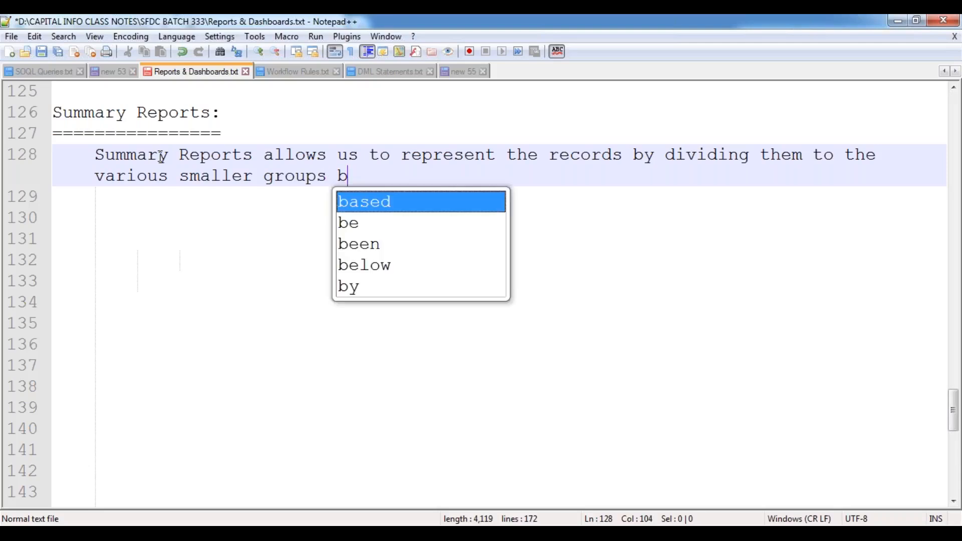
pyautogui.write('ased on one or moe')
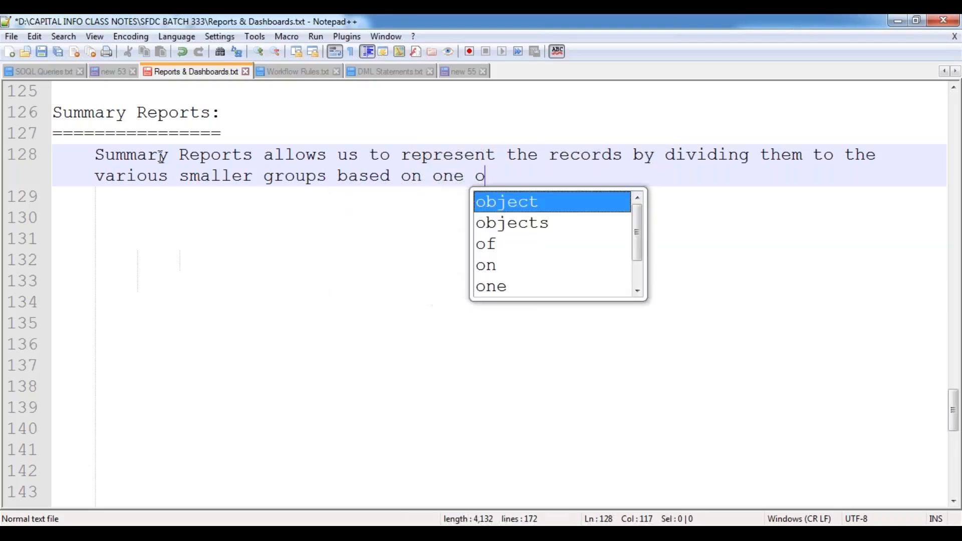
pyautogui.press('BackSpace')
pyautogui.press('BackSpace')
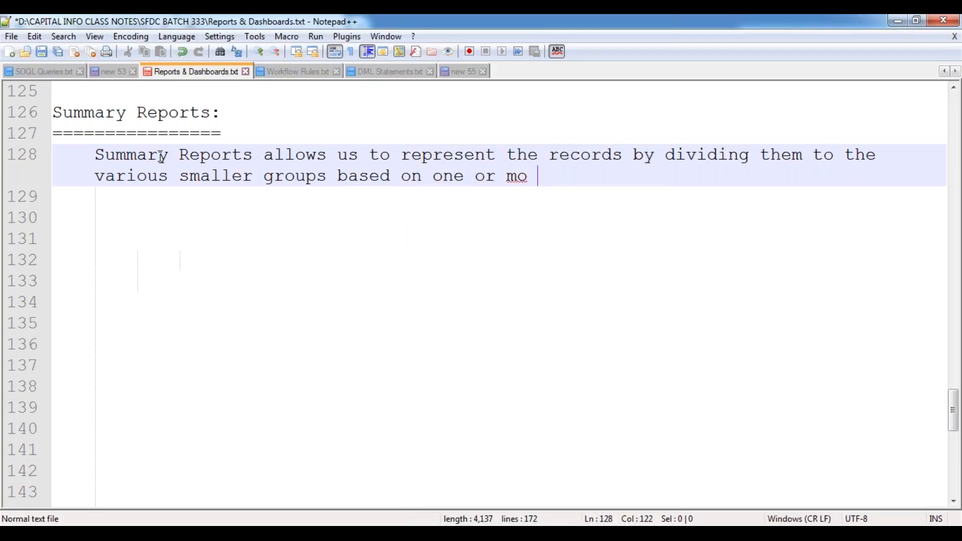
pyautogui.write('re columns.')
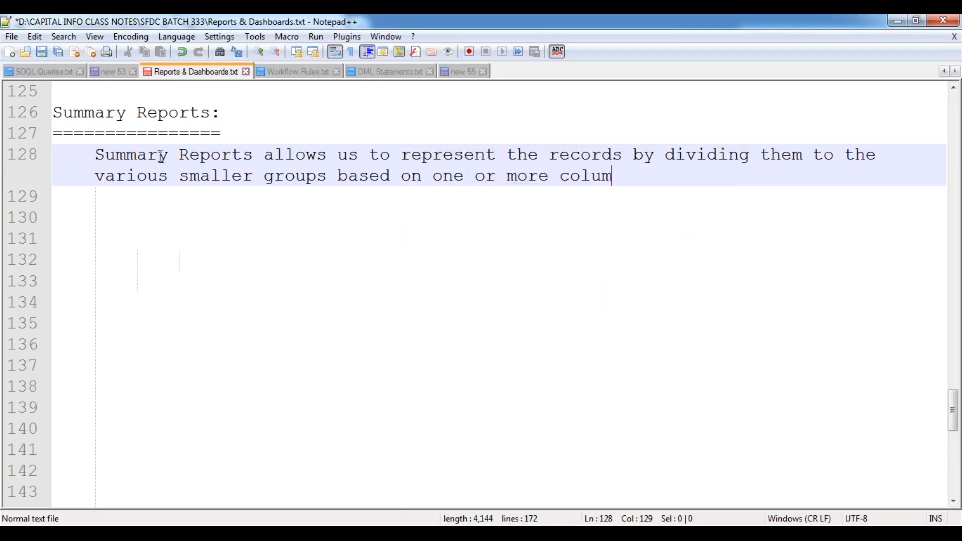
# Start a new indented paragraph after a blank line with "On Each Group we can apply the Summerized features".
pyautogui.press('Return')
pyautogui.press('Return')
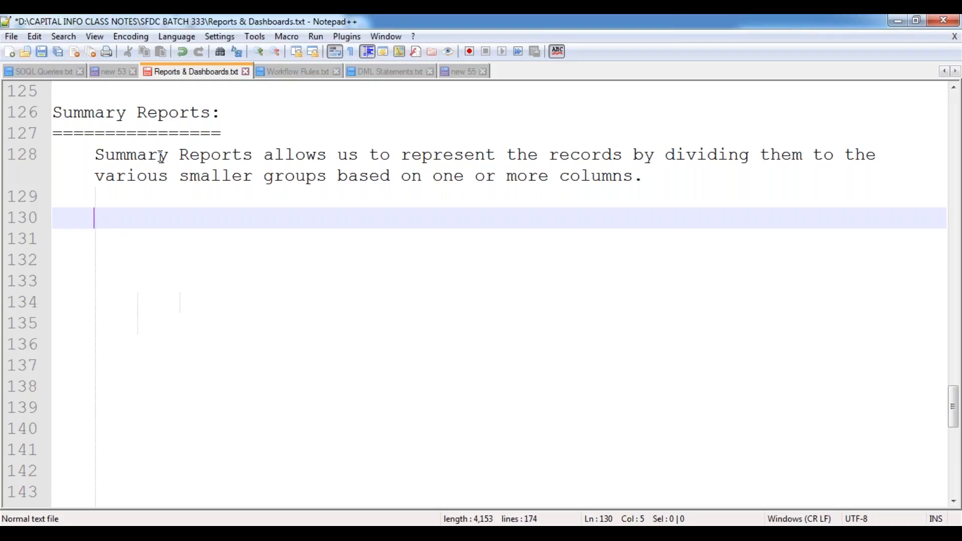
pyautogui.write('On Each G')
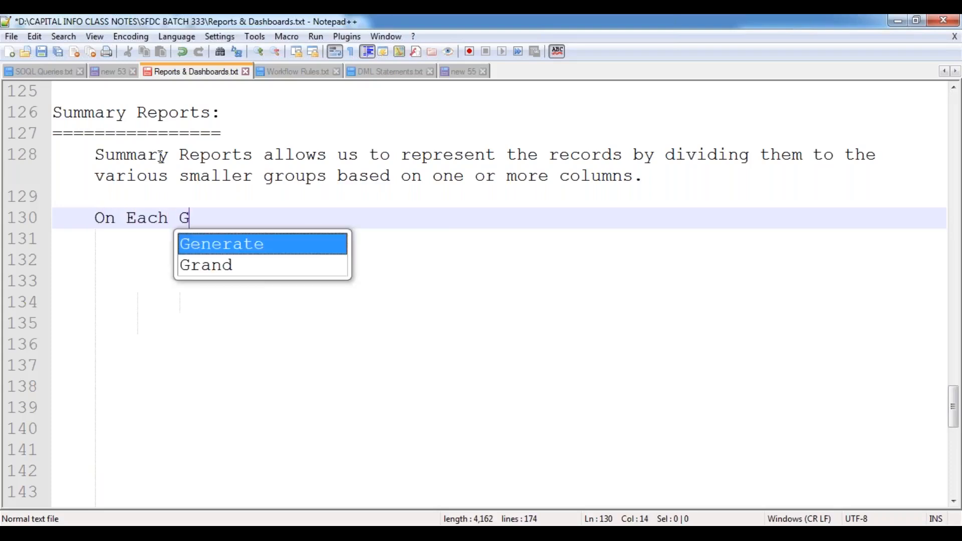
pyautogui.write('roup we can ')
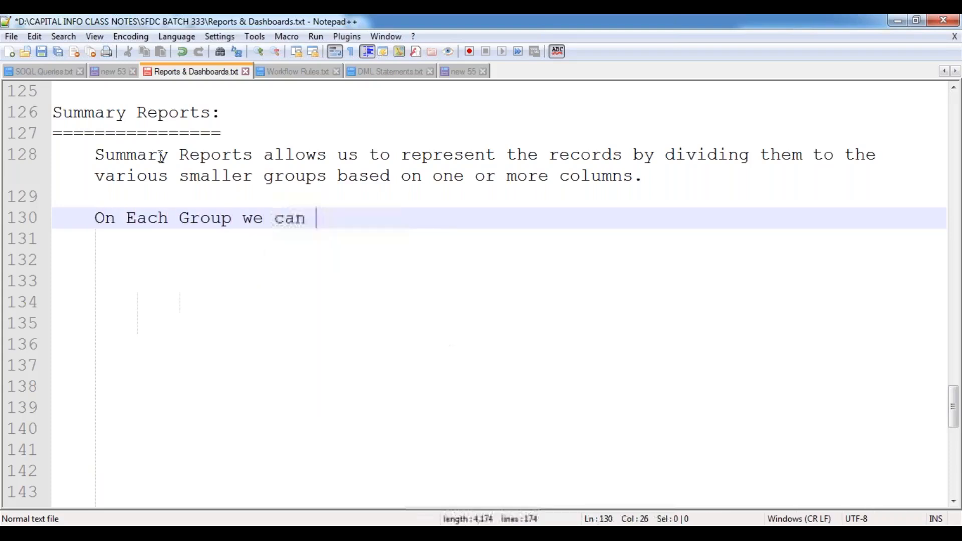
pyautogui.write('apply the S')
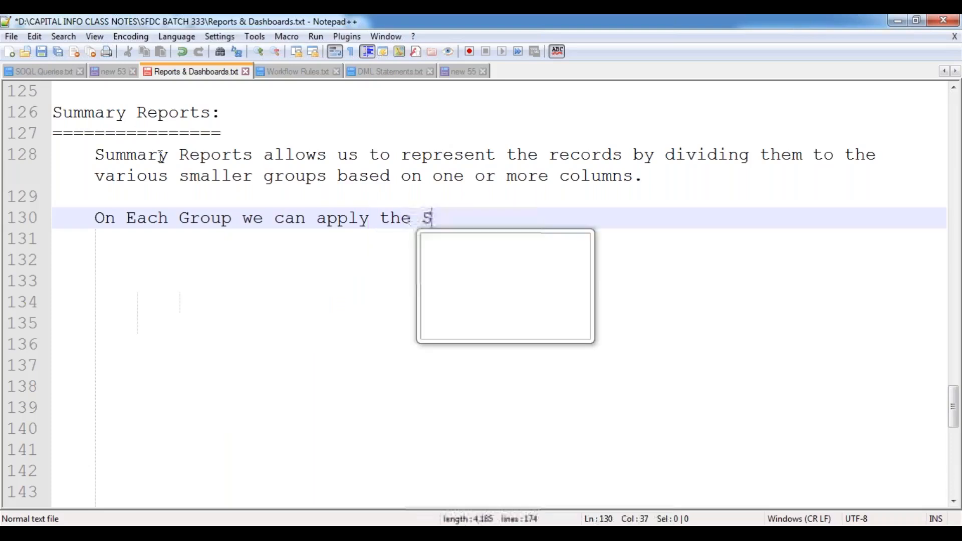
pyautogui.write('umma')
pyautogui.press('BackSpace')
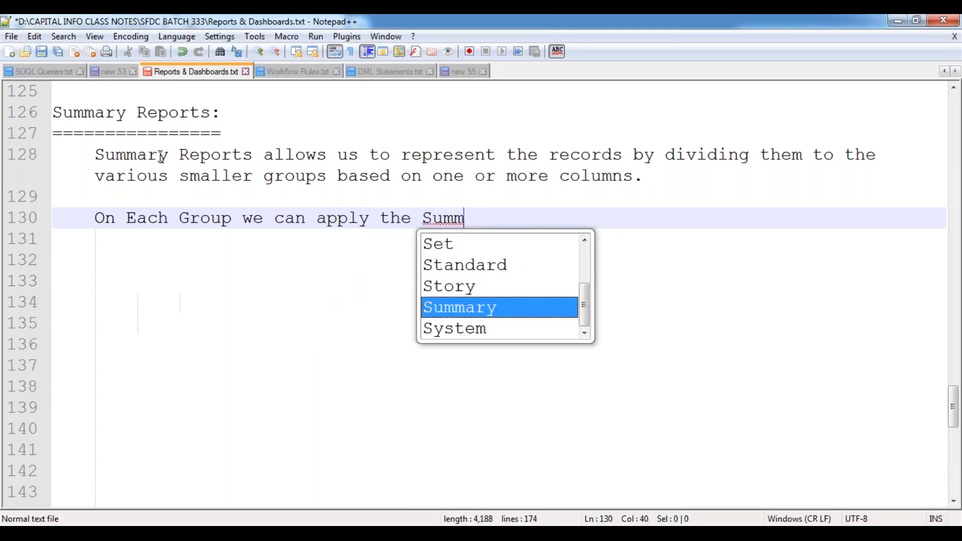
pyautogui.write('erix')
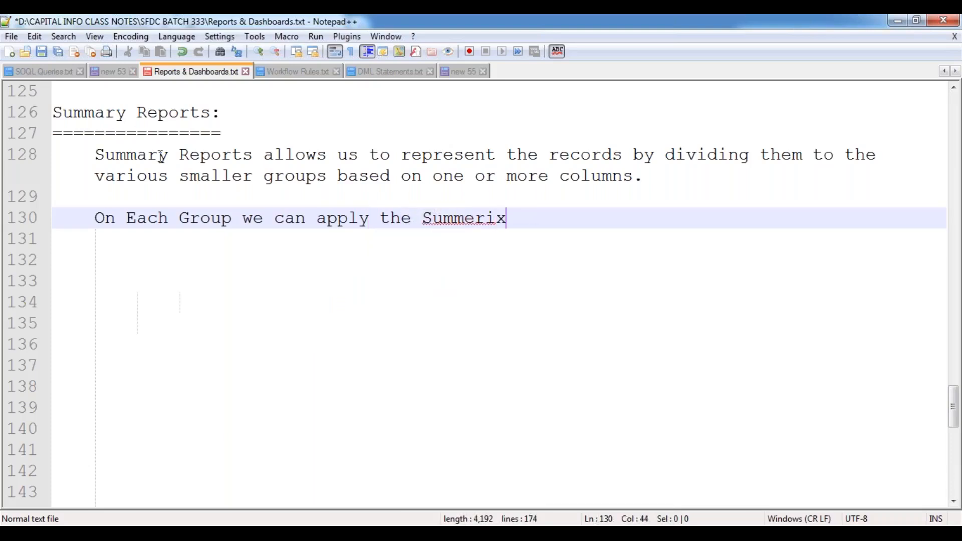
pyautogui.press('BackSpace')
pyautogui.write('zed fea')
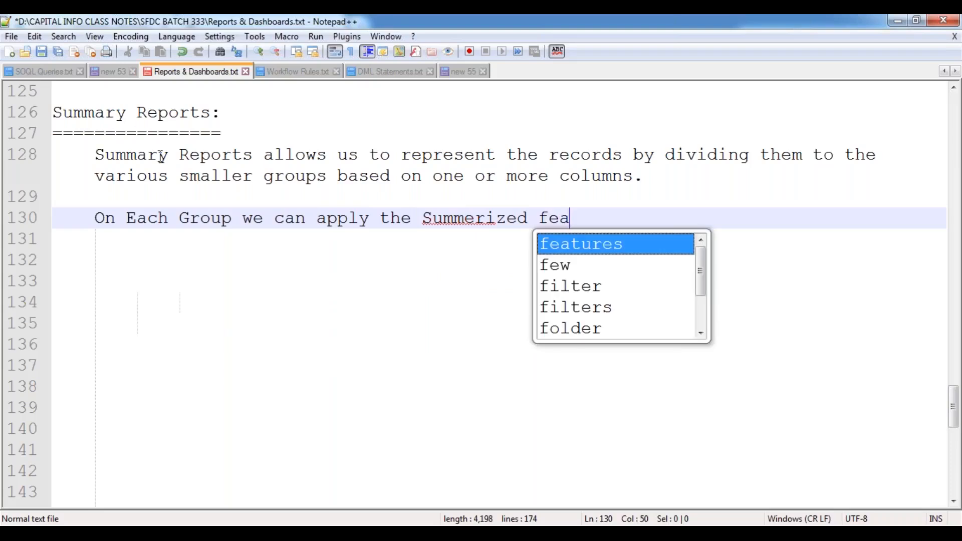
pyautogui.write("tu'")
pyautogui.press('Return')
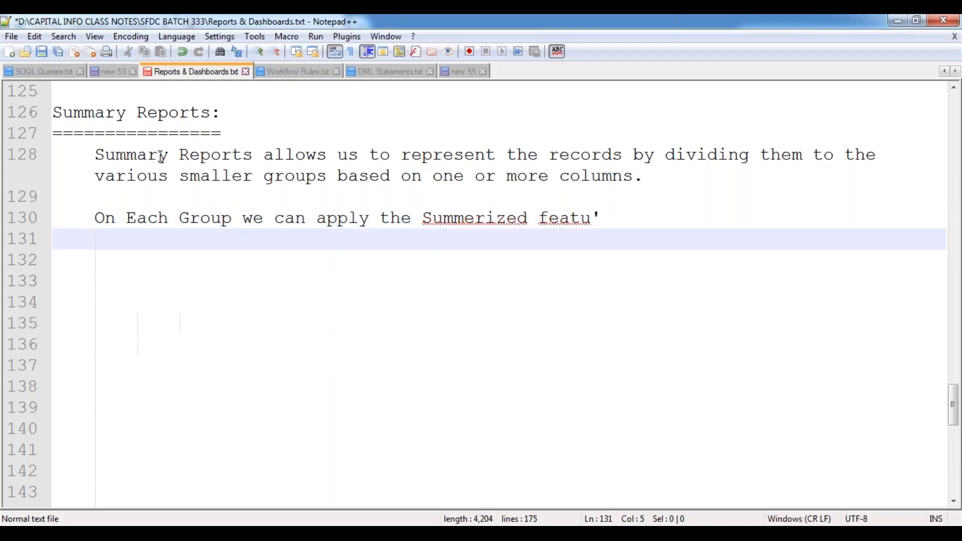
pyautogui.click(605, 216)
pyautogui.press('BackSpace')
pyautogui.write('res ')
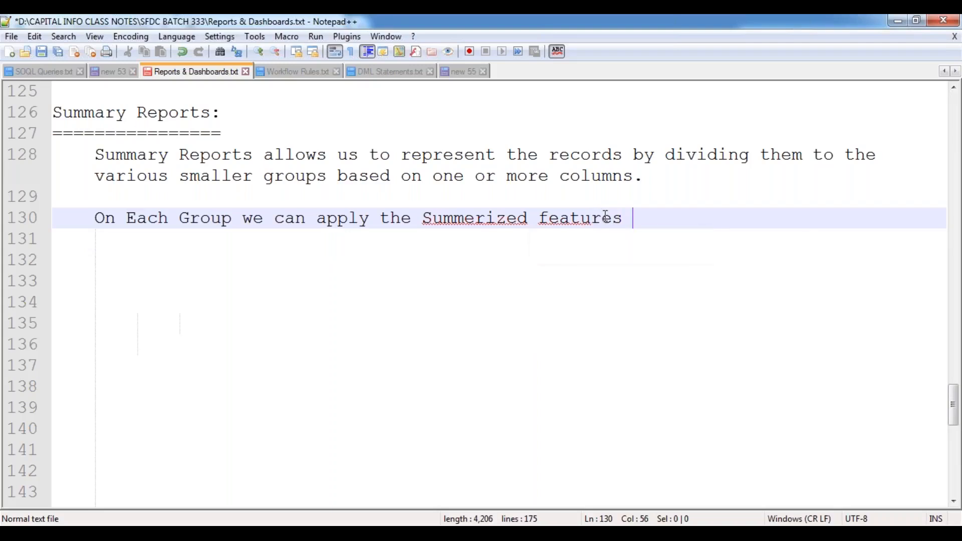
# Complete the grouping sentence with the examples like "Count, Sum, Average,...etc.", closing the quotation and ending with a period.
pyautogui.write('like')
pyautogui.write('oun')
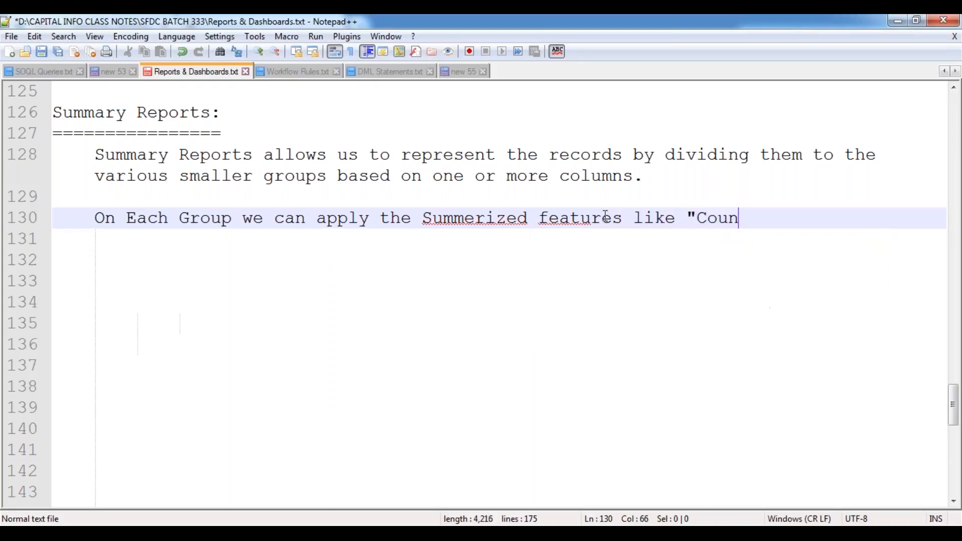
pyautogui.write('t, Sum')
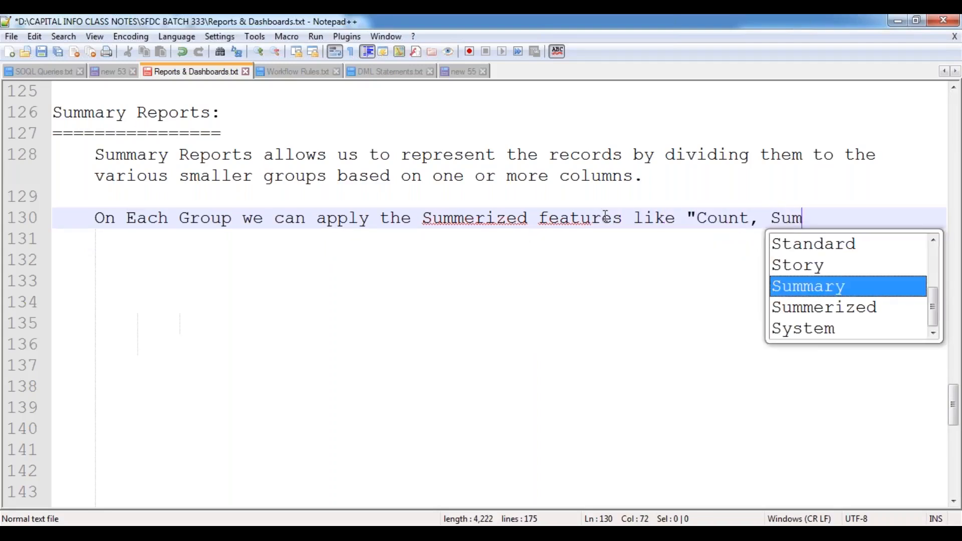
pyautogui.write(', Average,...etc.')
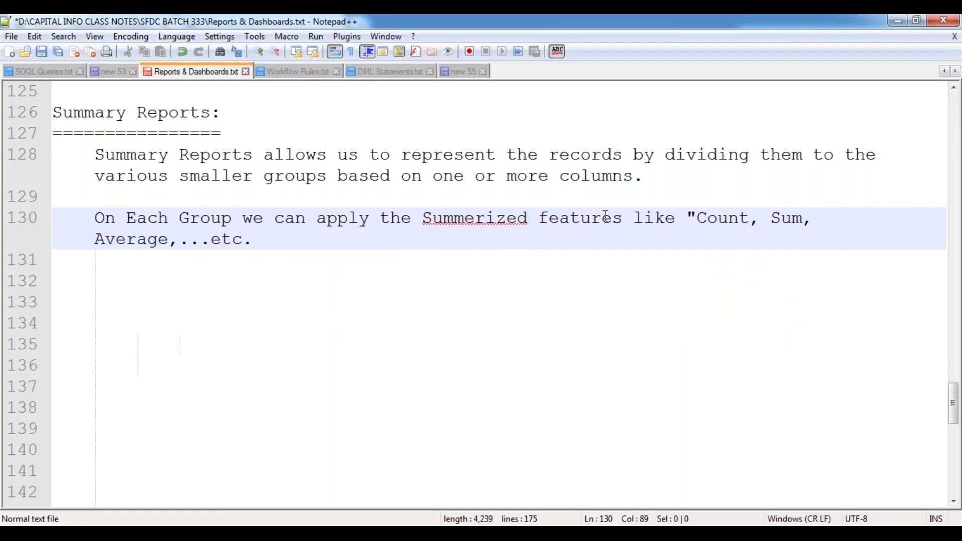
pyautogui.write('".')
# Correct the misspelled word in the grouping sentence to "Summarized".
pyautogui.click(477, 217)
pyautogui.press('BackSpace')
pyautogui.write('a')
pyautogui.press('Down')
pyautogui.press('Escape')
# Add an indented "Note:" label after a blank line below the summarized features sentence.
pyautogui.press('End')
pyautogui.press('Return')
pyautogui.press('Return')
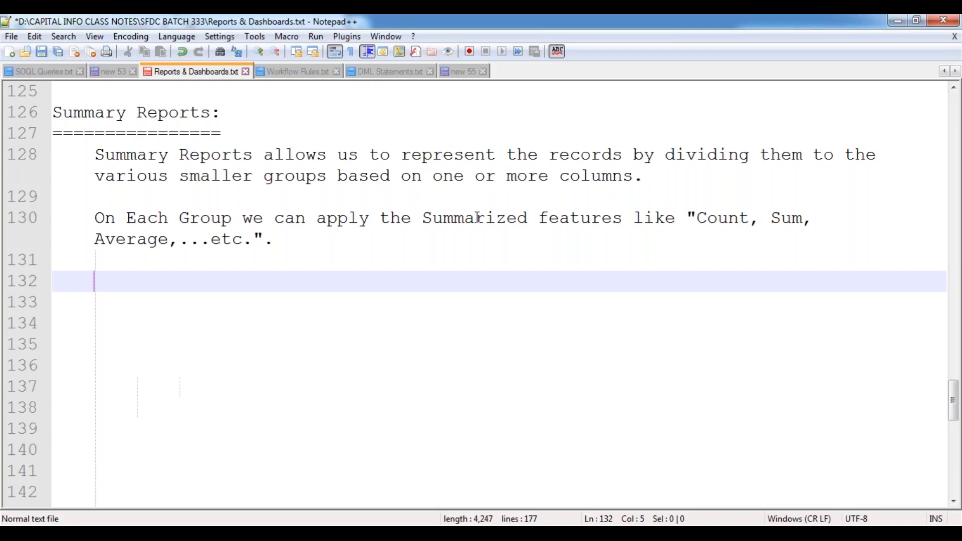
pyautogui.write('Note:')
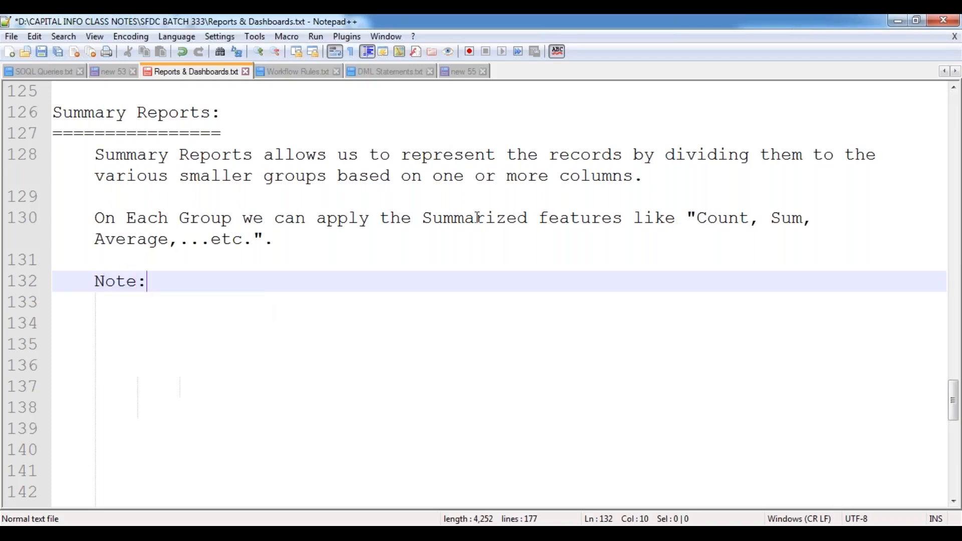
# Begin the note on a further indented line with "We can represent the Summary Reports data in the format of a".
pyautogui.press('Return')
pyautogui.press('Tab')
pyautogui.write('We can ')
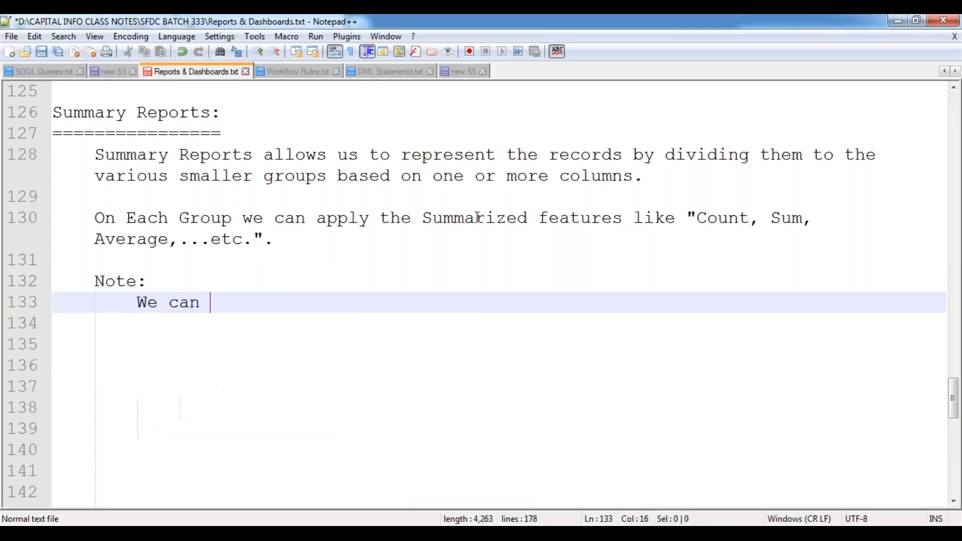
pyautogui.write('represent the Summ')
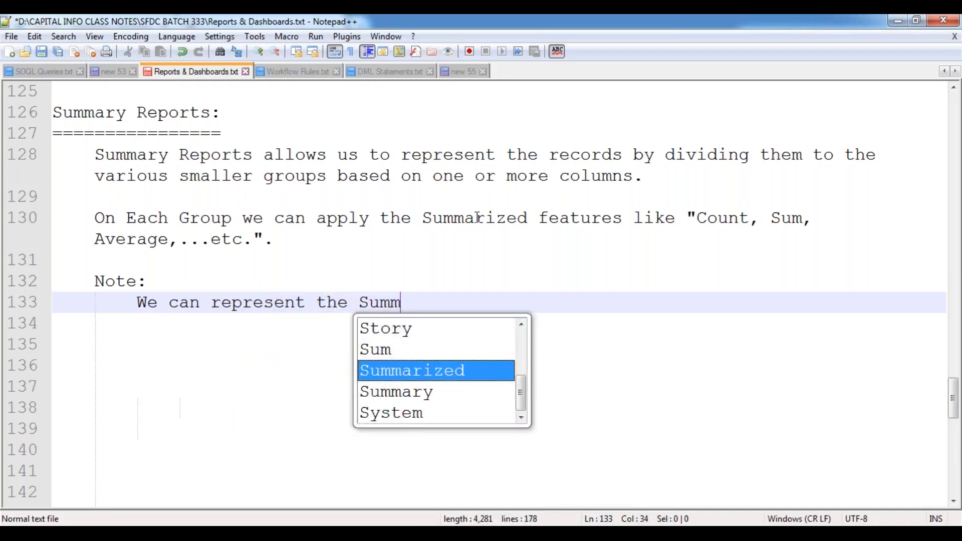
pyautogui.press('Down')
pyautogui.press('Return')
pyautogui.write('Report')
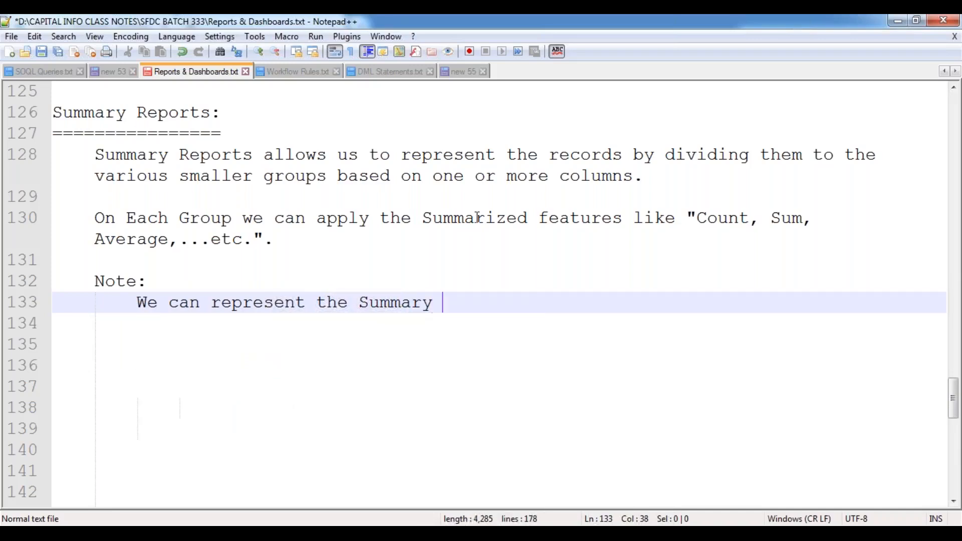
pyautogui.write('s data in the format of a ')
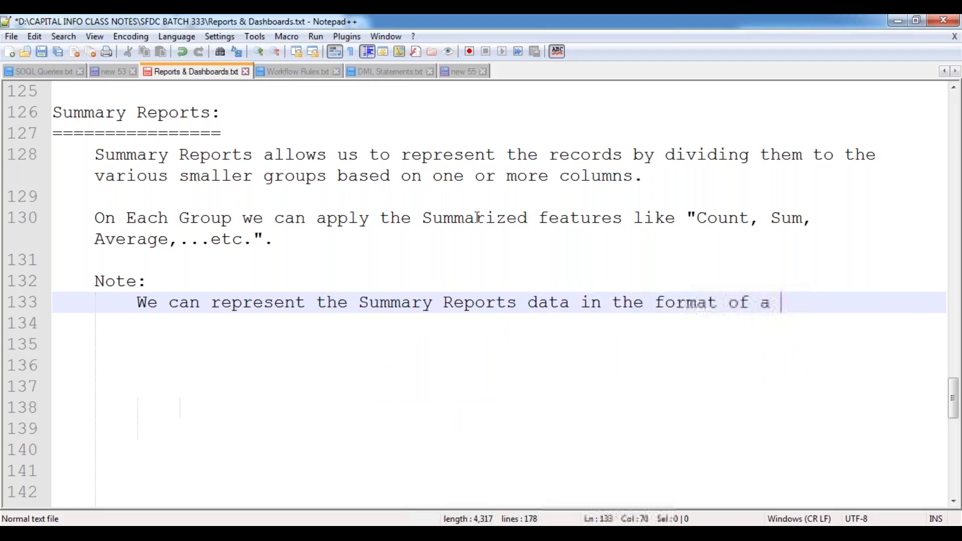
# Complete the note with "Chart Component.", leave a blank line after it and save the file.
pyautogui.write('Chart Compo')
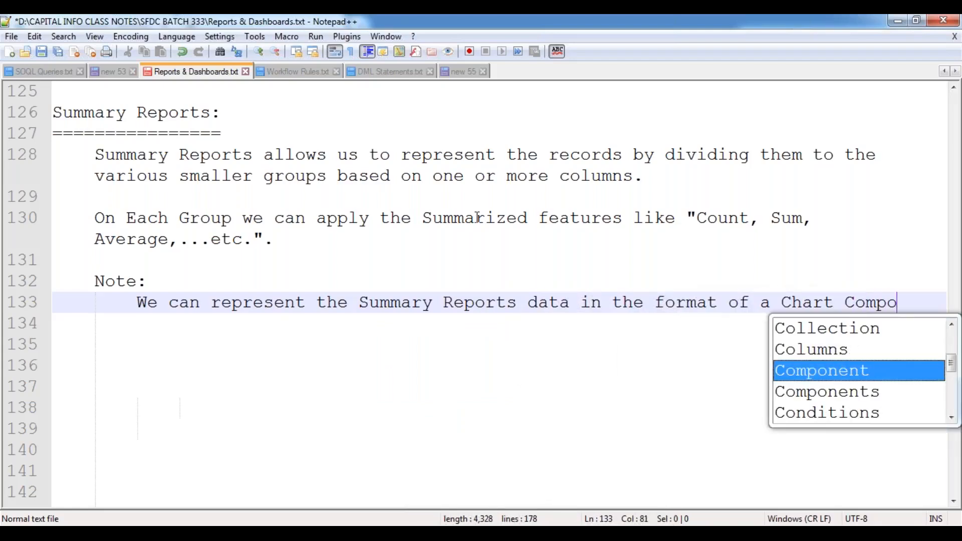
pyautogui.write('en')
pyautogui.press('BackSpace')
pyautogui.press('BackSpace')
pyautogui.write('ne')
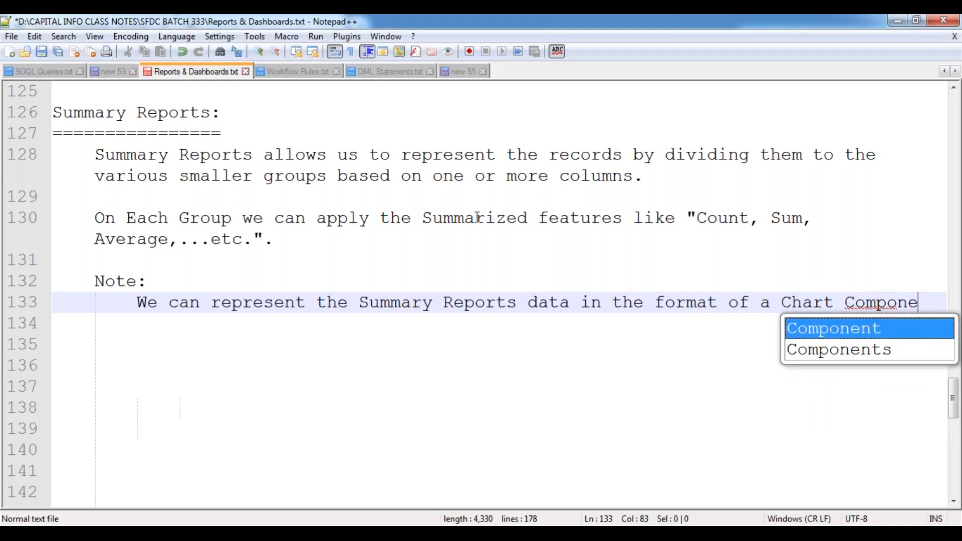
pyautogui.press('Return')
pyautogui.write('.')
pyautogui.press('Return')
pyautogui.press('Return')
pyautogui.press('BackSpace')
pyautogui.hotkey('ctrl', 's')
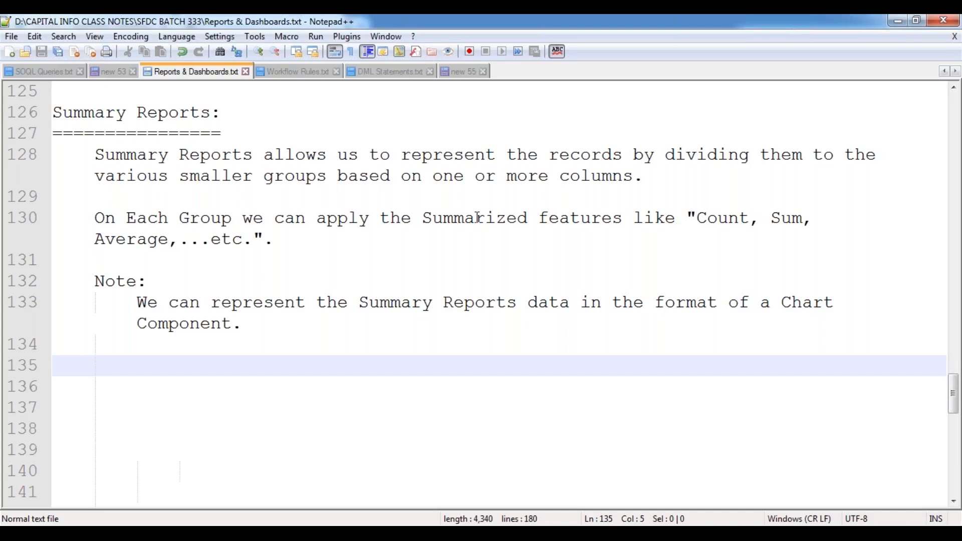
# Add an unindented "UseCase:" heading below the note and underline it with a row of equals signs.
pyautogui.click(434, 255)
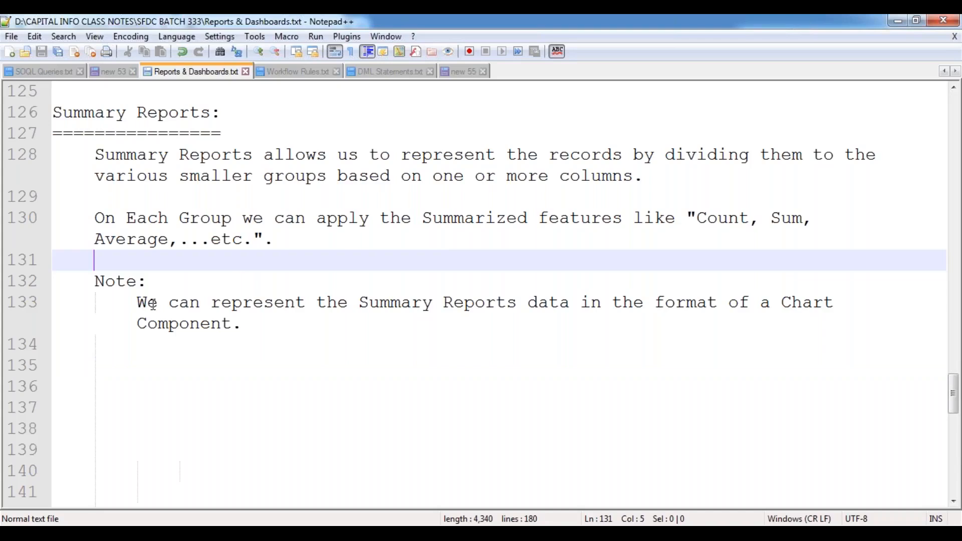
pyautogui.click(55, 352)
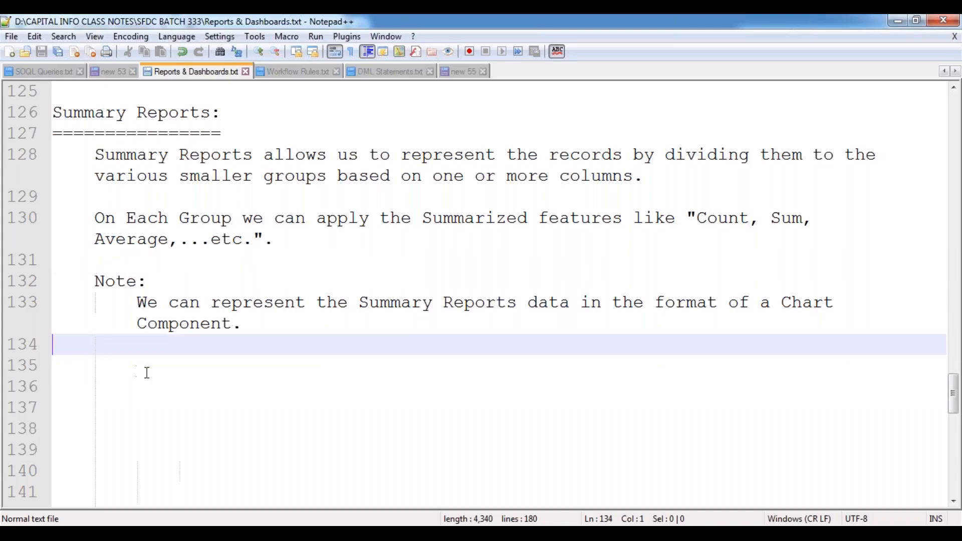
pyautogui.press('Return')
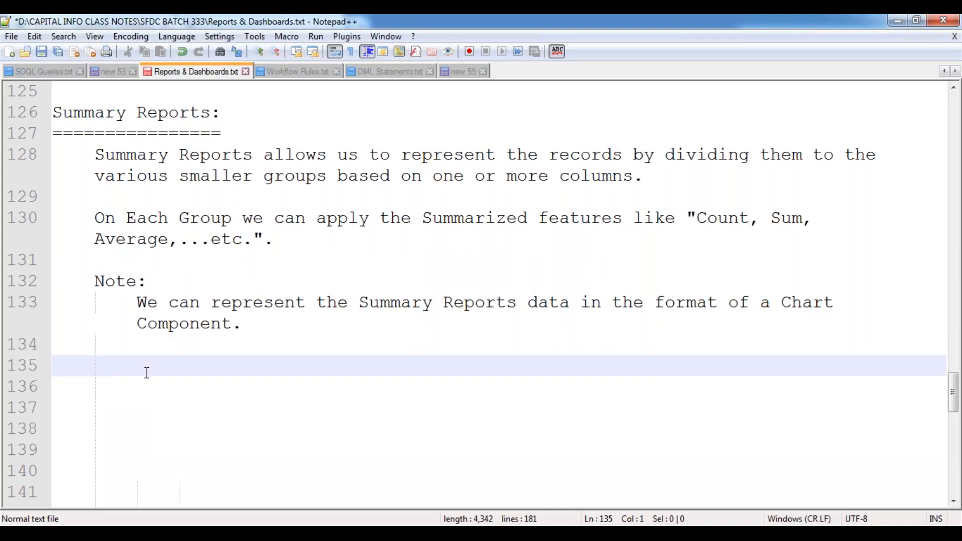
pyautogui.write('UseCase:')
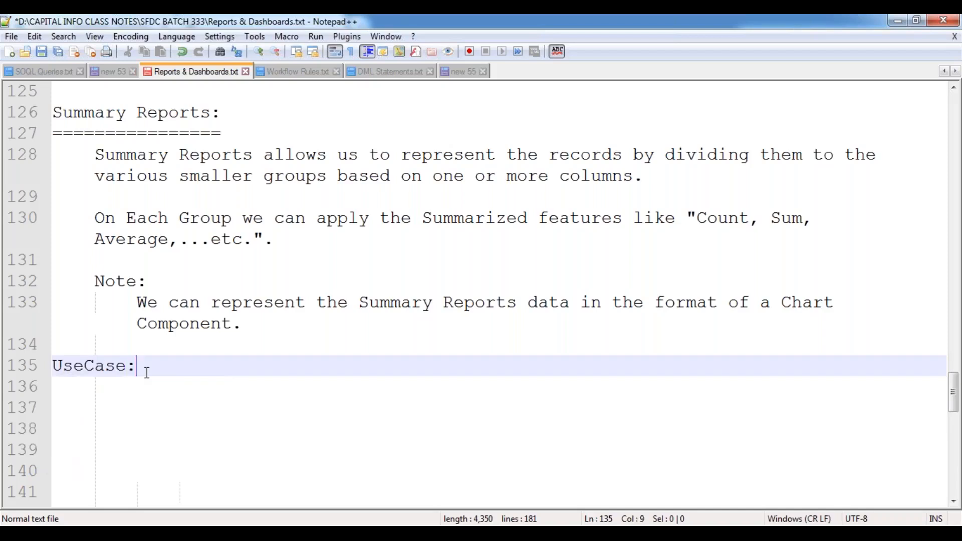
pyautogui.press('Return')
pyautogui.write('=========')
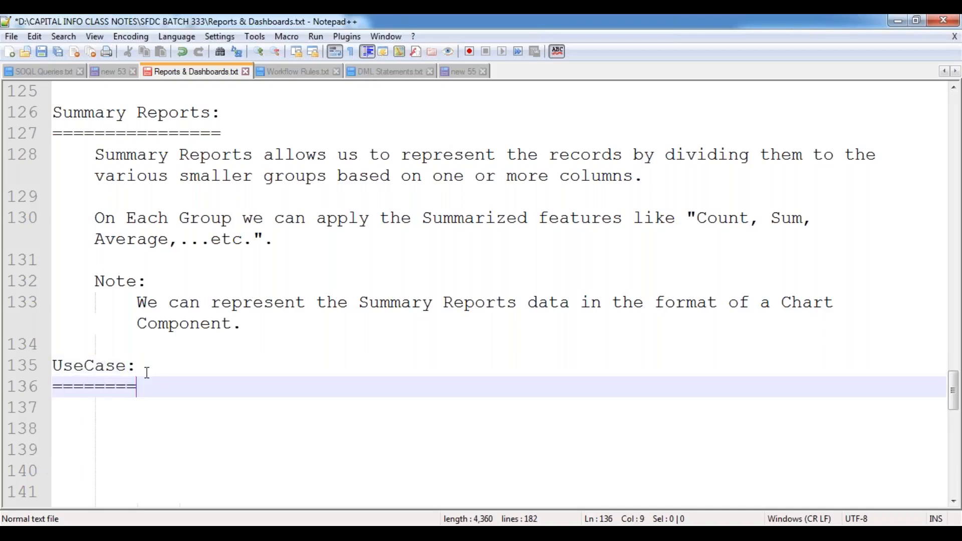
pyautogui.press('BackSpace')
pyautogui.press('BackSpace')
# Begin the indented use case text with "Configure a Summary Report to represent all the".
pyautogui.press('Return')
pyautogui.press('Tab')
pyautogui.press('Tab')
pyautogui.press('BackSpace')
pyautogui.write('Config')
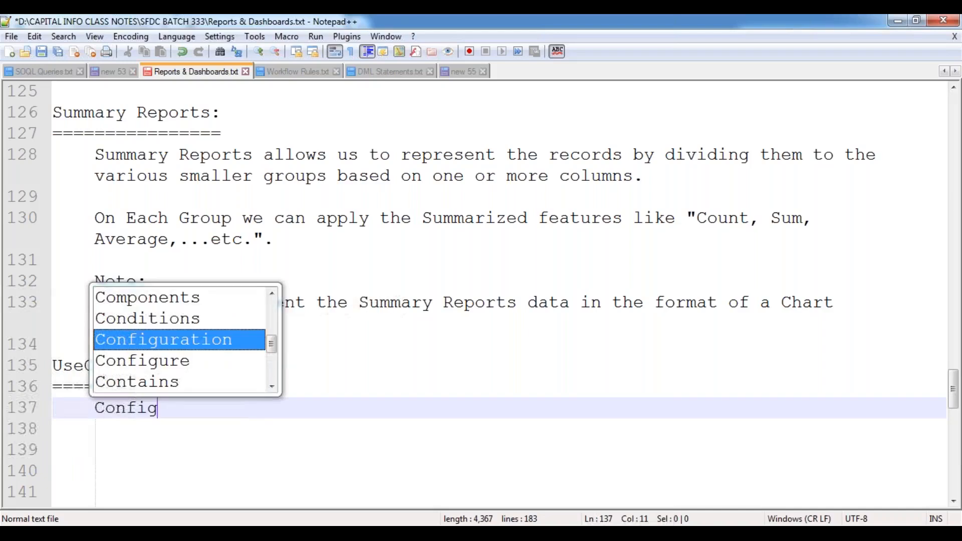
pyautogui.write('ure a Summ')
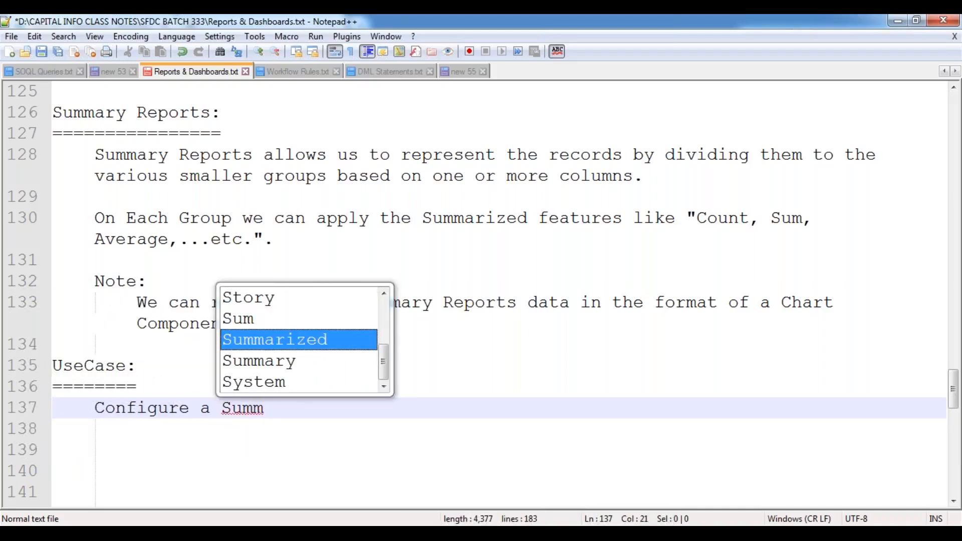
pyautogui.press('Down')
pyautogui.press('Return')
pyautogui.write('Report to rep')
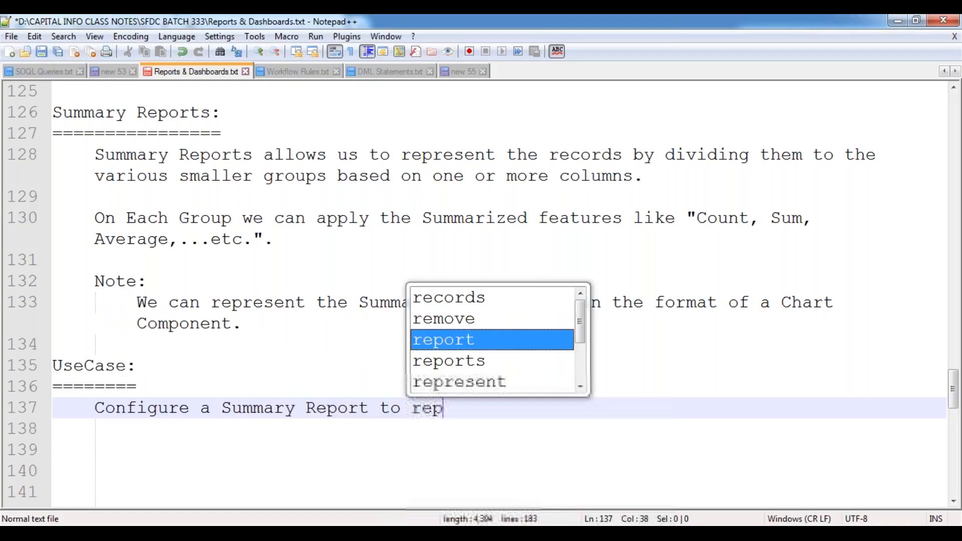
pyautogui.write('resent all the ')
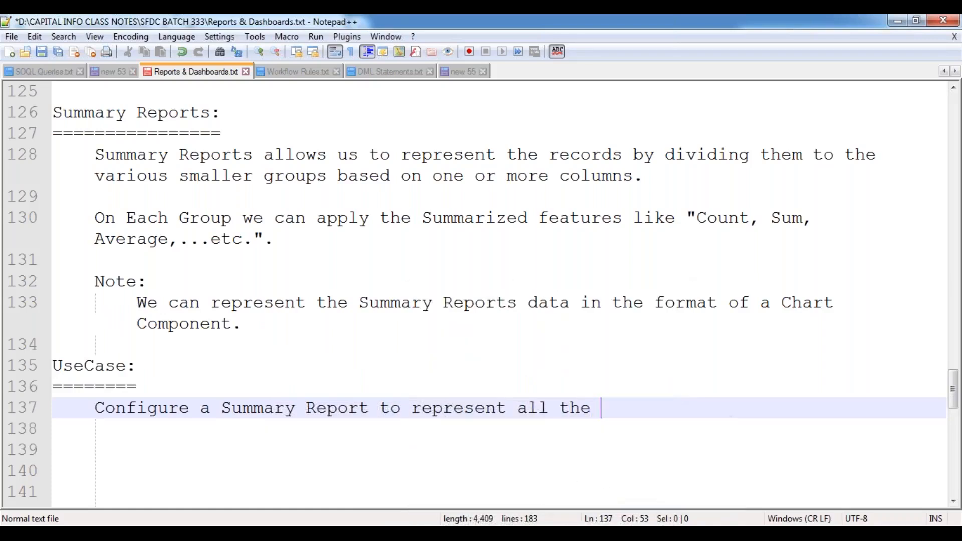
# Continue the use case sentence with "Account Records by dividing them to".
pyautogui.write('Accounts')
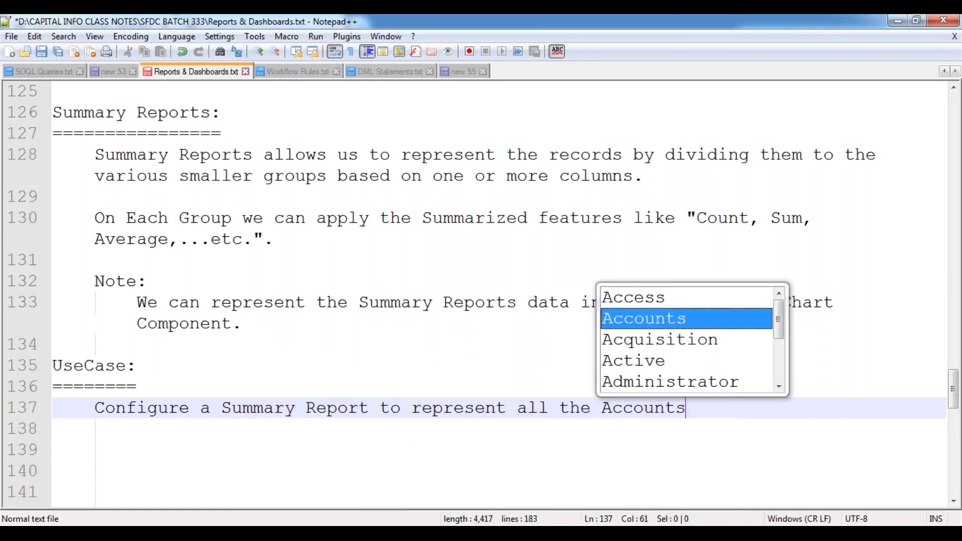
pyautogui.press('BackSpace')
pyautogui.write('Re')
pyautogui.write('cords by ')
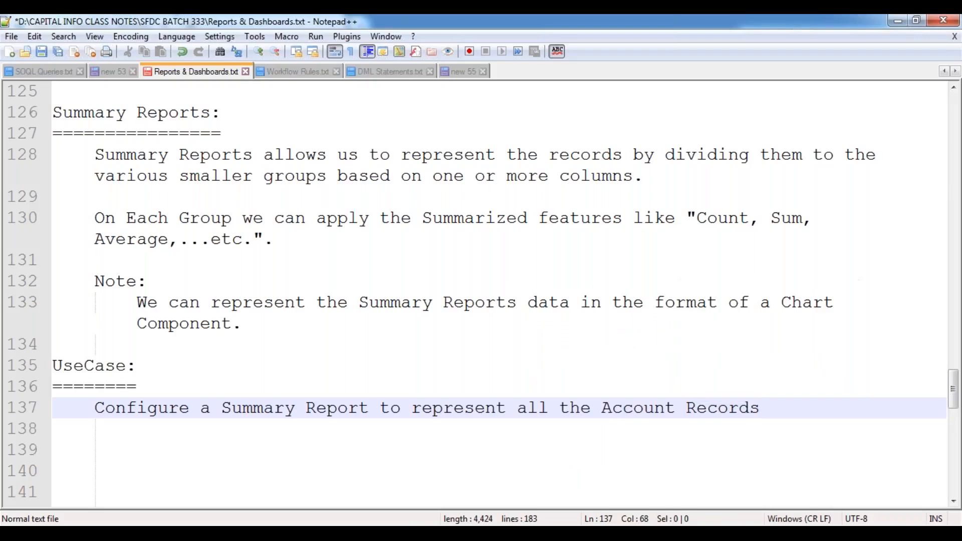
pyautogui.write('divid')
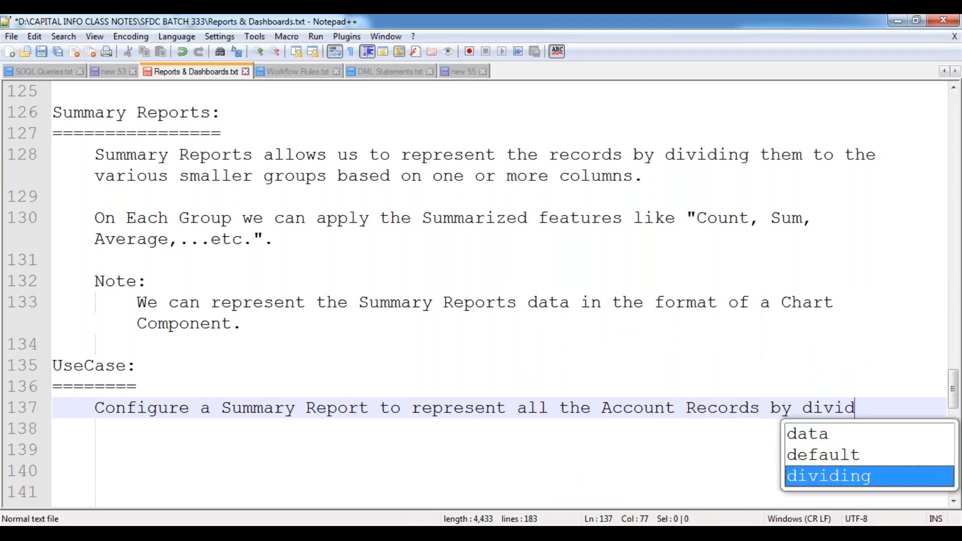
pyautogui.write('ing them to')
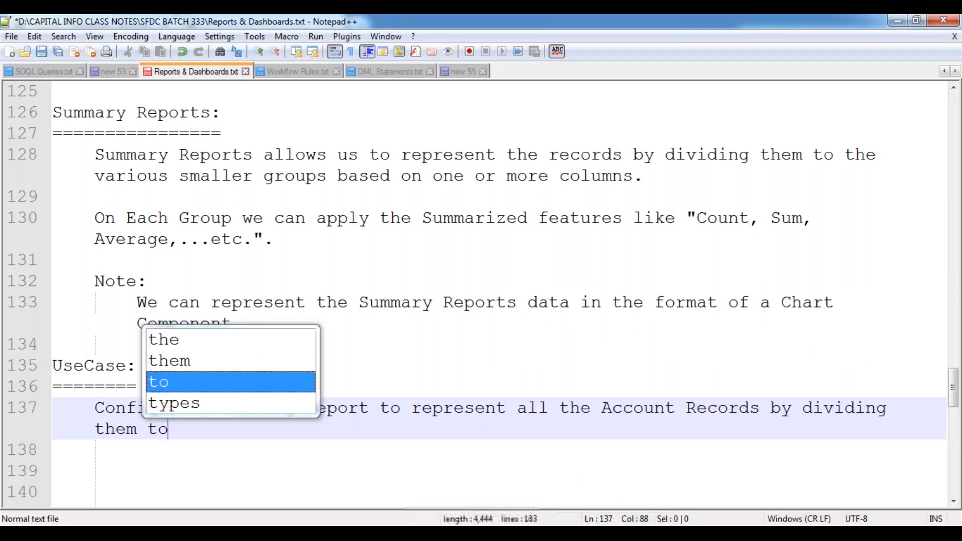
# Complete the use case sentence with "the various groups based on the Rating Field." and save the file.
pyautogui.write(' the vari')
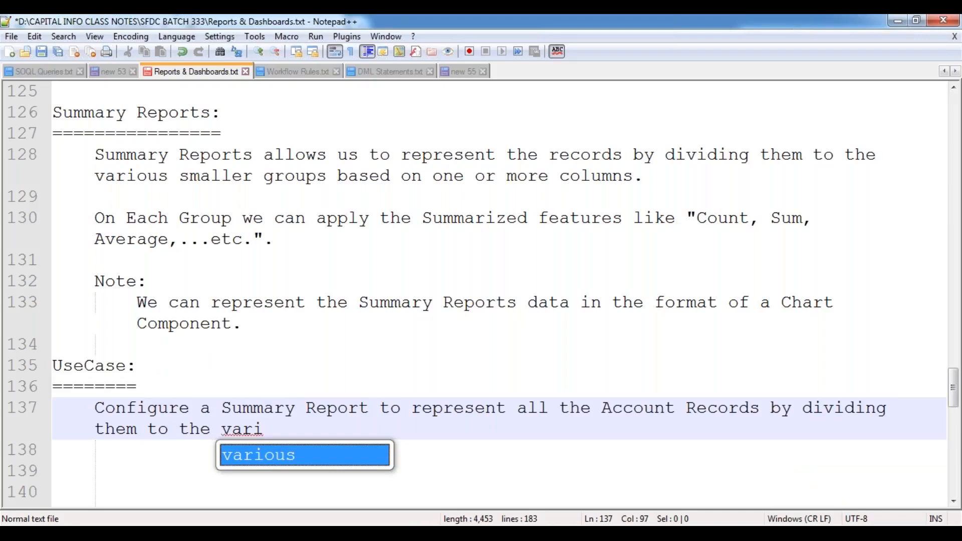
pyautogui.write('ous groups base')
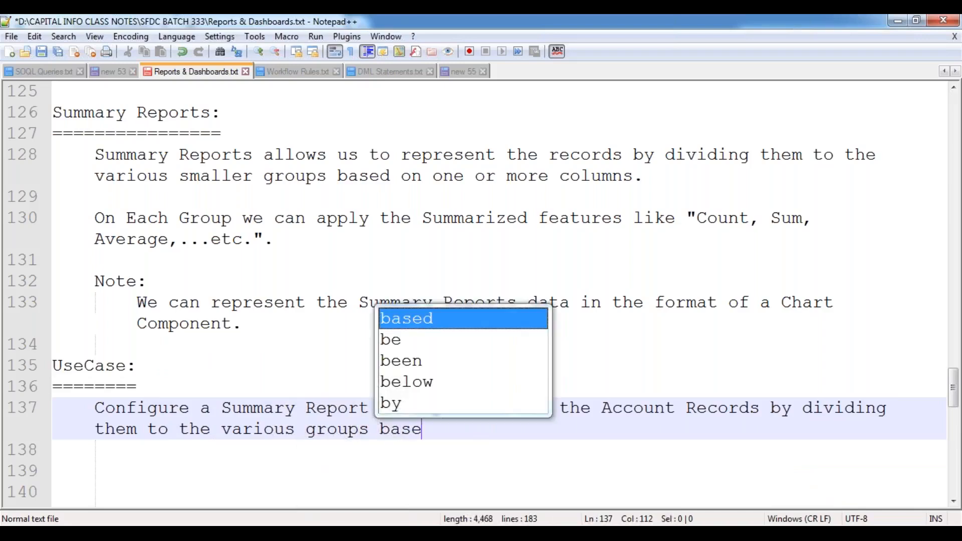
pyautogui.write('d on the Rat')
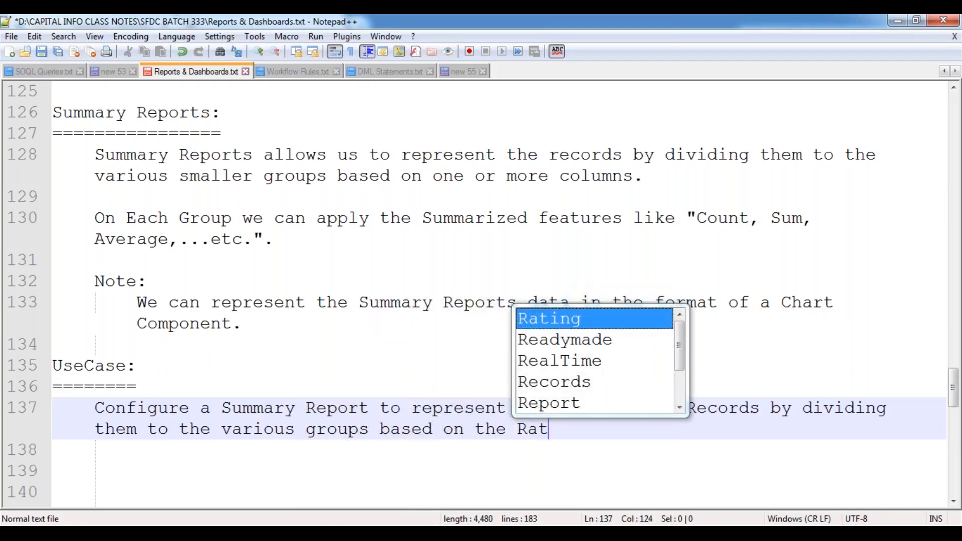
pyautogui.write('ing Field.')
pyautogui.press('Return')
pyautogui.press('Return')
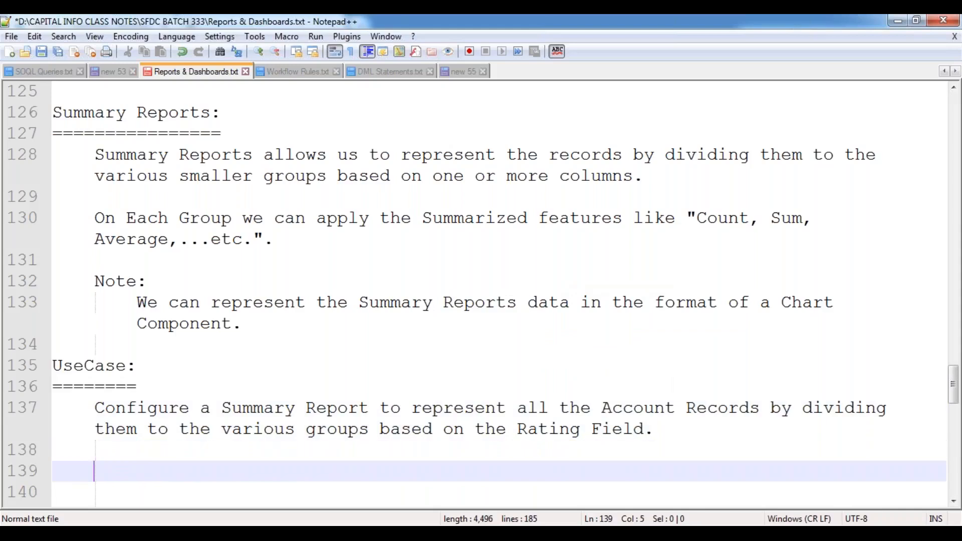
pyautogui.hotkey('ctrl', 's')
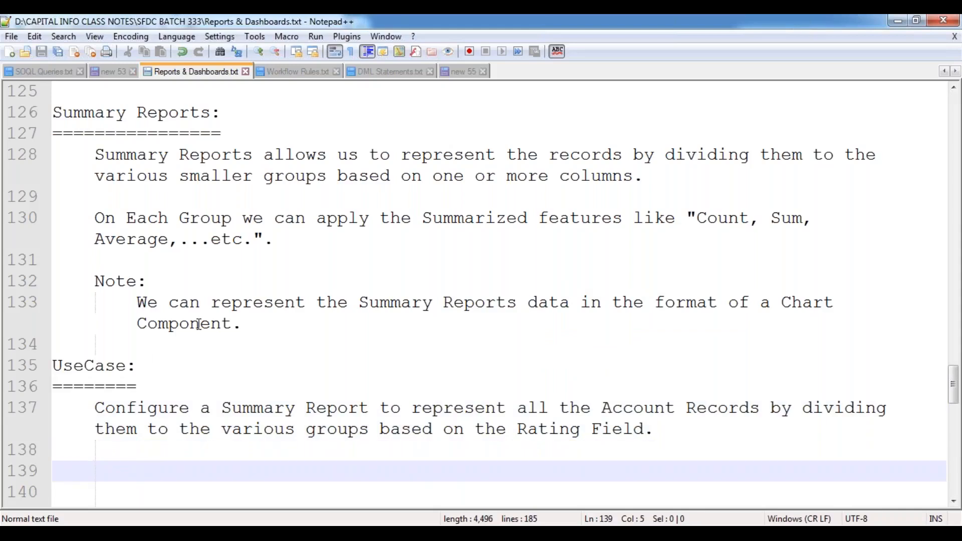
# Start a new line directly below the use case sentence with "And represent the records in a Chart".
pyautogui.scroll(-3, 198, 324)
pyautogui.click(660, 244)
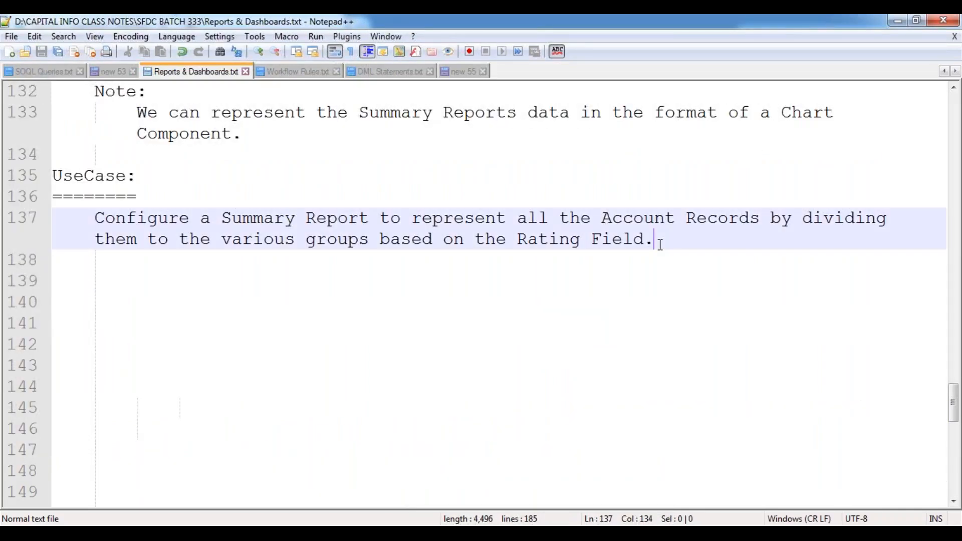
pyautogui.press('Return')
pyautogui.write('And repre')
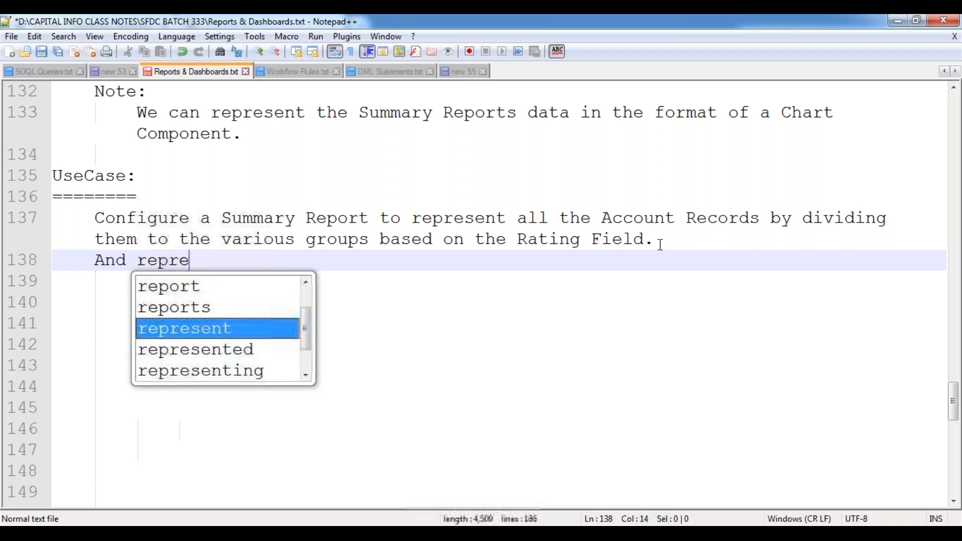
pyautogui.press('Return')
pyautogui.write('the reco')
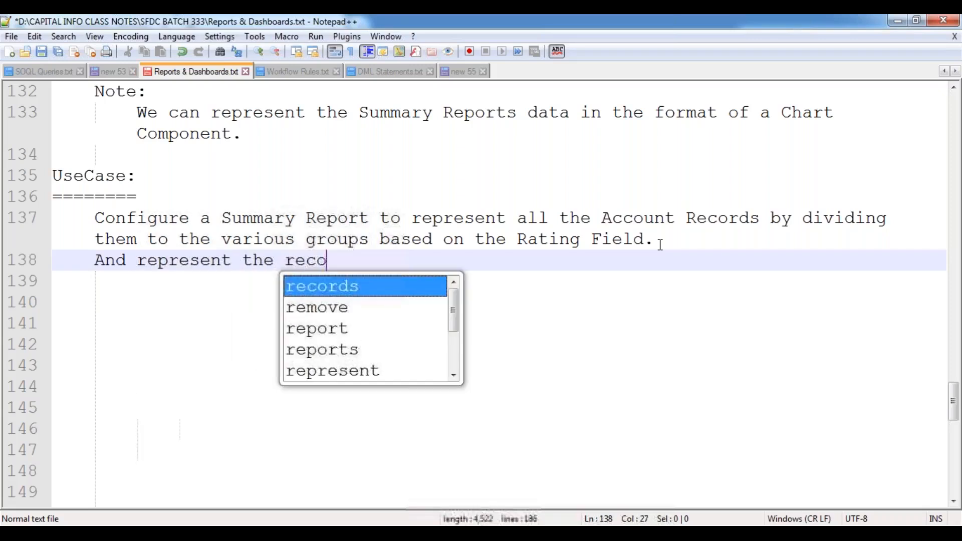
pyautogui.write('rds in a Cha')
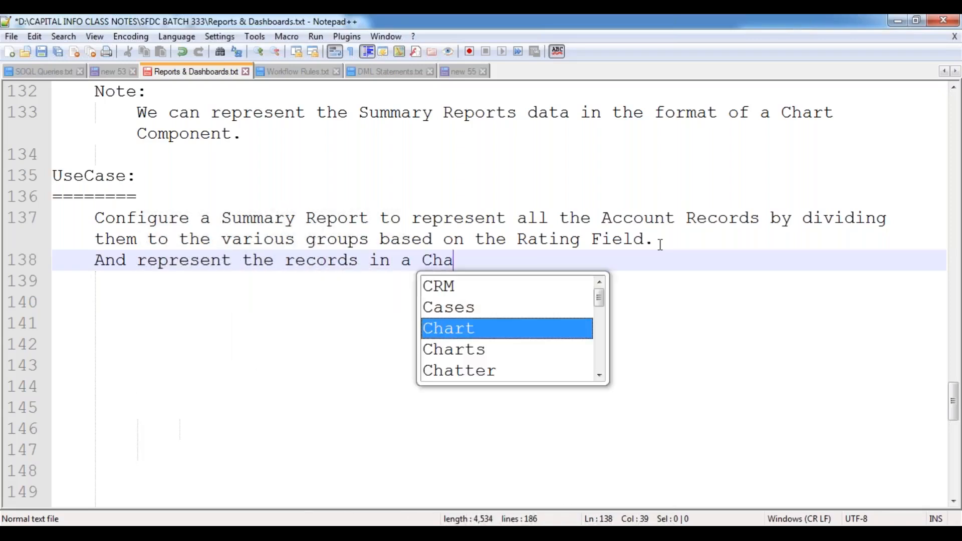
pyautogui.press('Return')
# Finish the chart sentence with "Component.", leave a blank line after it and save the file.
pyautogui.write('Co')
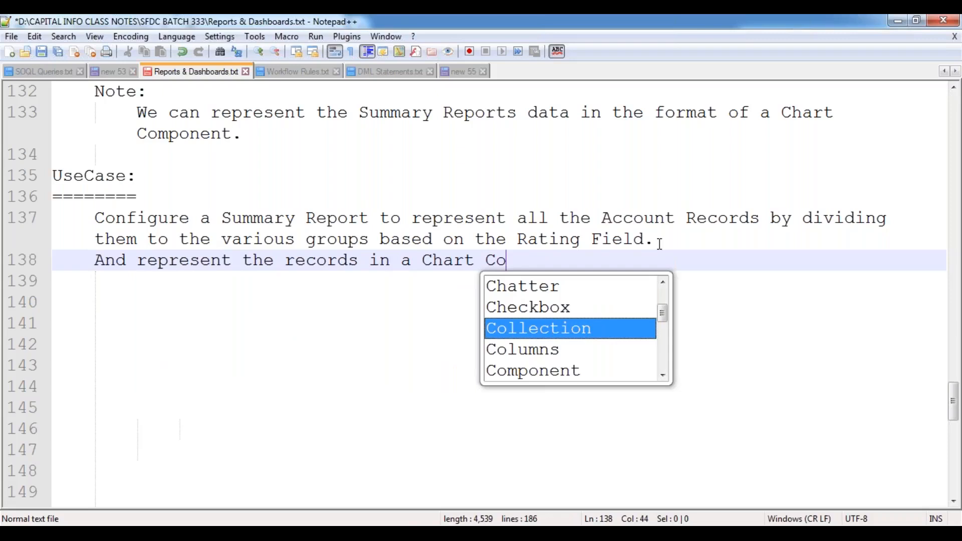
pyautogui.write('mpon')
pyautogui.press('Return')
pyautogui.write('.')
pyautogui.press('Return')
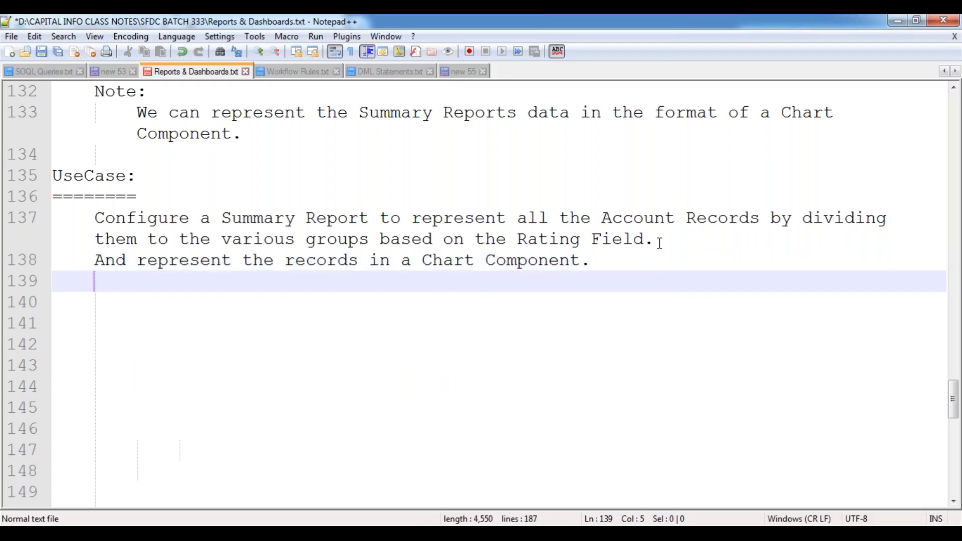
pyautogui.press('Return')
pyautogui.press('BackSpace')
pyautogui.hotkey('ctrl', 's')
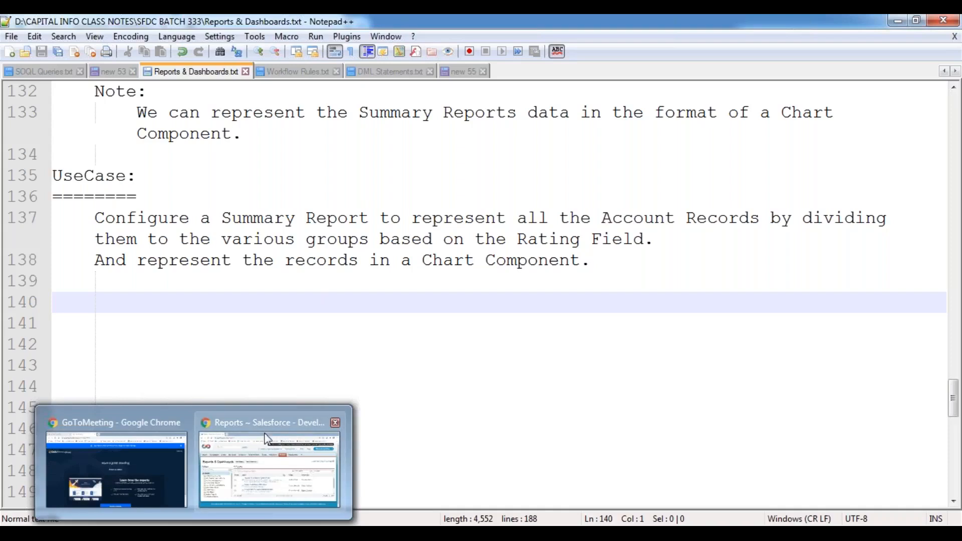
# Switch to the Salesforce Reports page in Google Chrome.
pyautogui.click(272, 428)
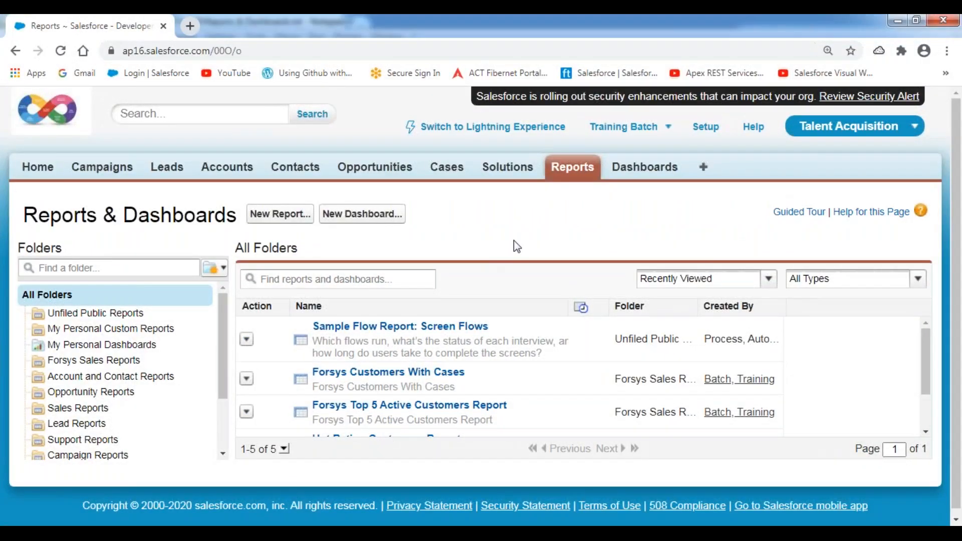
# Create a new report using the Accounts report type from the Accounts & Contacts category.
pyautogui.scroll(-1, 513, 239)
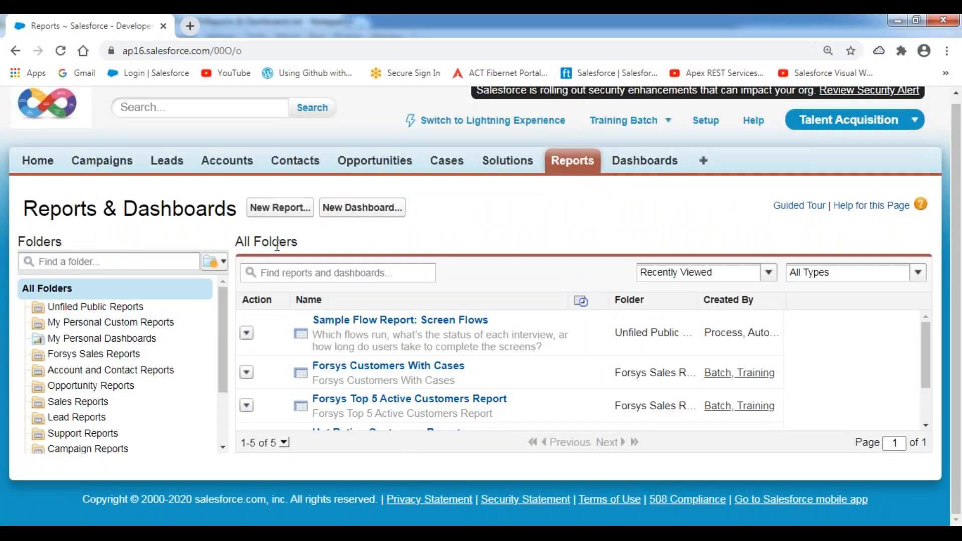
pyautogui.click(280, 216)
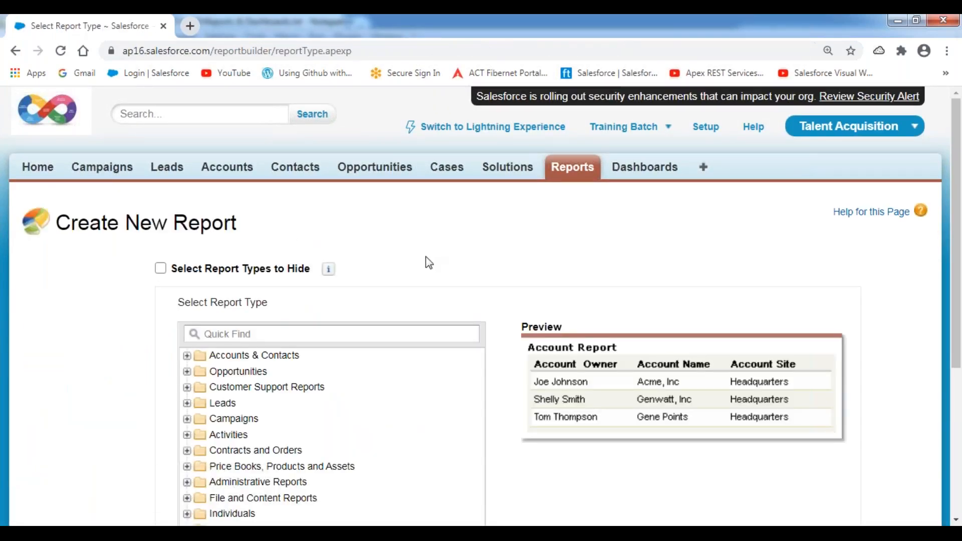
pyautogui.scroll(-3, 429, 262)
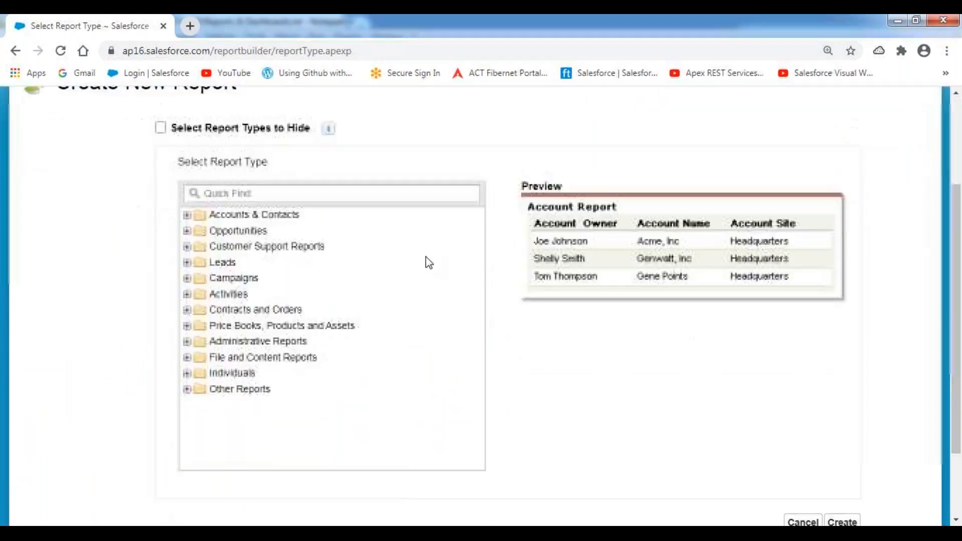
pyautogui.click(188, 216)
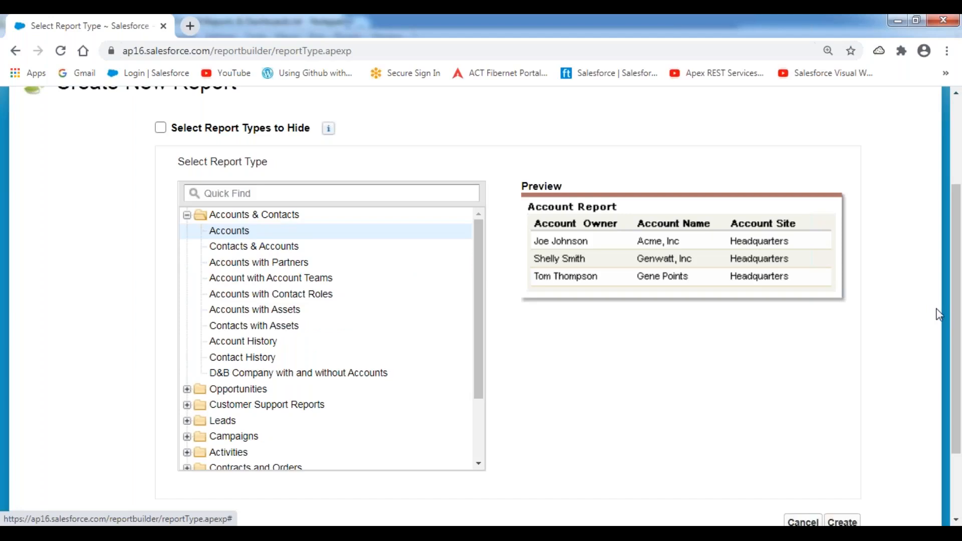
pyautogui.scroll(-2, 940, 314)
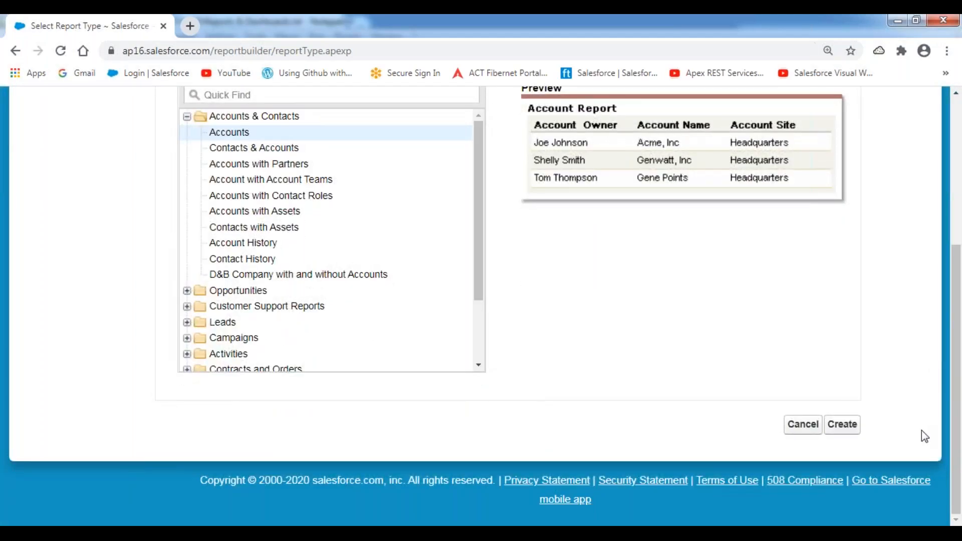
pyautogui.click(842, 426)
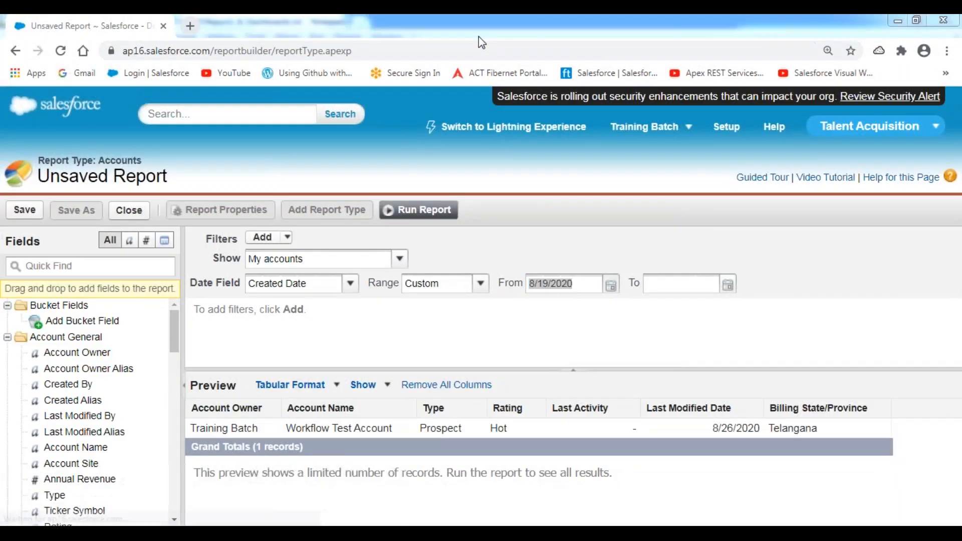
# Remove the Account Owner, Type, Last Activity, Last Modified Date and Billing State/Province columns from the report preview.
pyautogui.moveTo(509, 370); pyautogui.dragTo(508, 323)
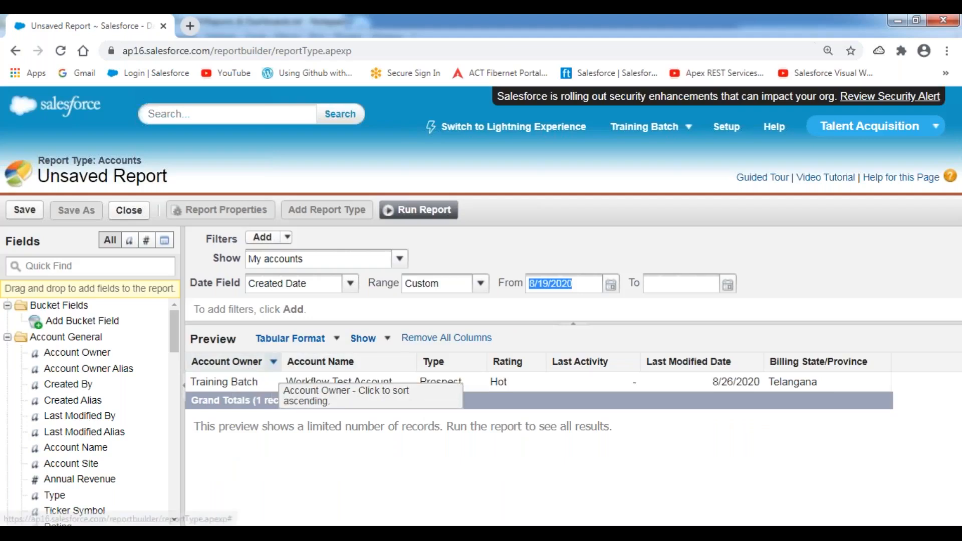
pyautogui.moveTo(242, 365); pyautogui.dragTo(92, 369)
pyautogui.moveTo(344, 363); pyautogui.dragTo(153, 378)
pyautogui.moveTo(433, 366); pyautogui.dragTo(160, 353)
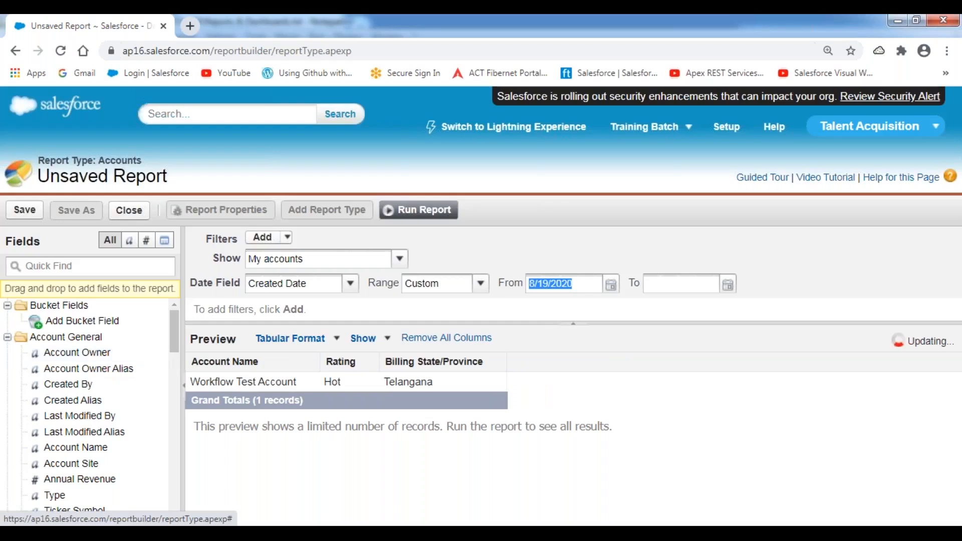
pyautogui.moveTo(445, 361); pyautogui.dragTo(159, 361)
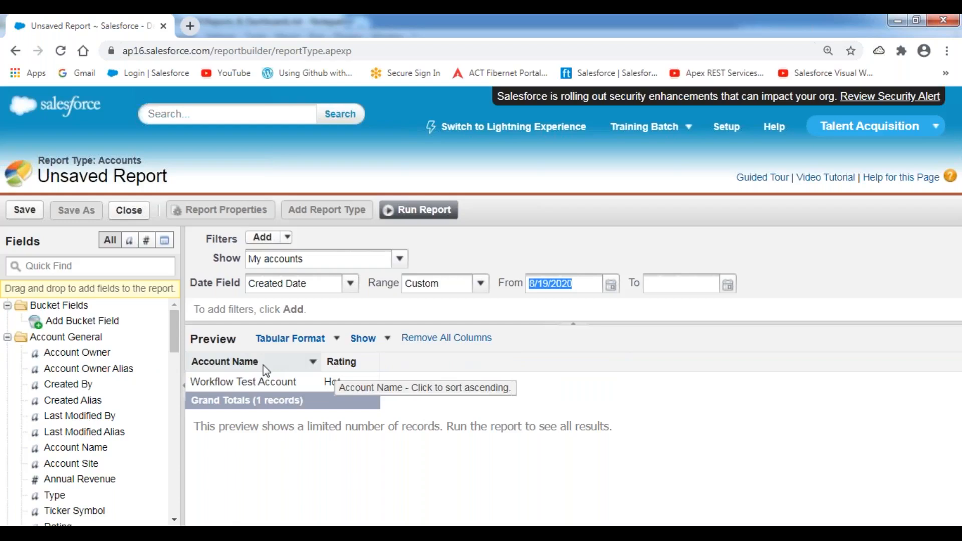
# Add the Industry, Annual Revenue, Type and Ownership fields as columns after Rating.
pyautogui.moveTo(176, 327); pyautogui.dragTo(172, 357)
pyautogui.moveTo(62, 397)
pyautogui.mouseDown()
pyautogui.moveTo(242, 406)
pyautogui.moveTo(391, 371)
pyautogui.moveTo(378, 364)
pyautogui.mouseUp()
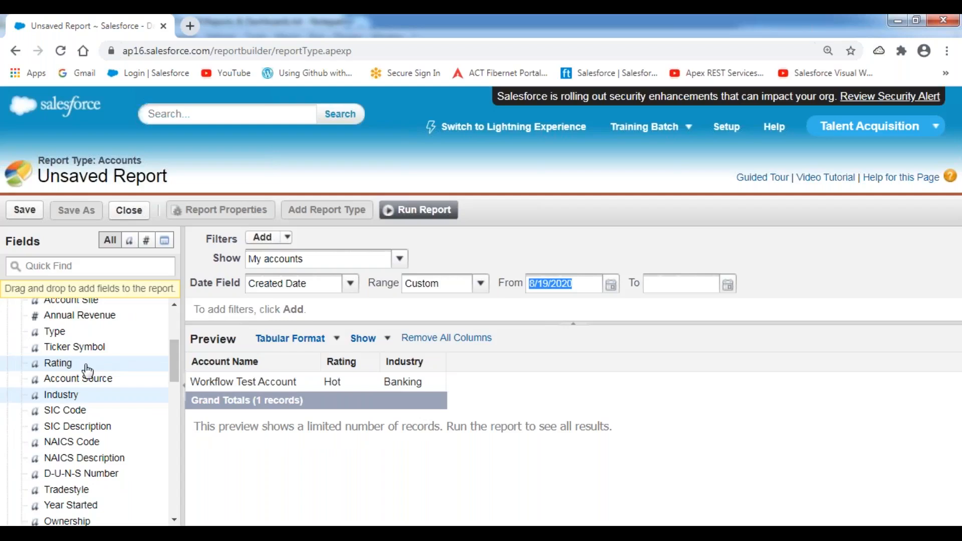
pyautogui.moveTo(92, 316); pyautogui.dragTo(457, 369)
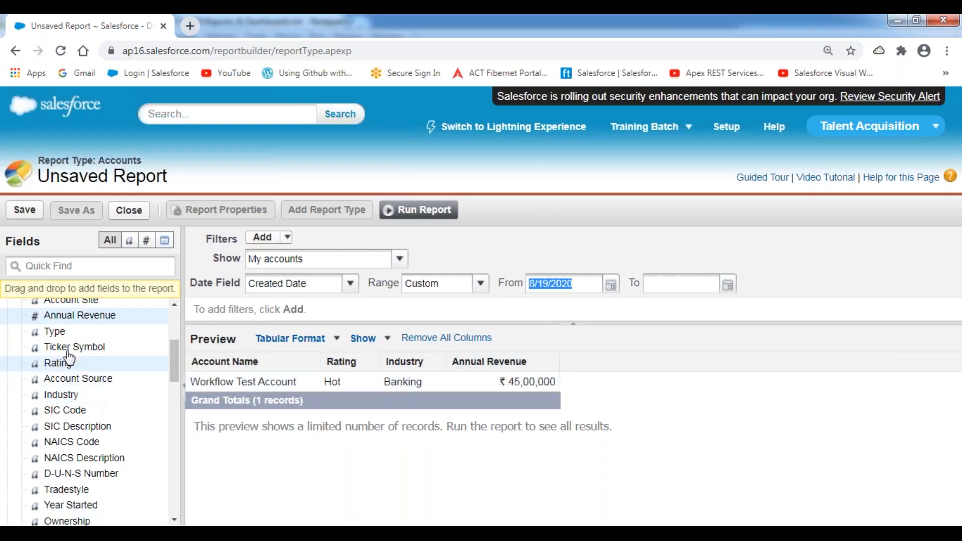
pyautogui.moveTo(60, 339); pyautogui.dragTo(566, 365)
pyautogui.moveTo(171, 358); pyautogui.dragTo(170, 389)
pyautogui.moveTo(80, 381)
pyautogui.mouseDown()
pyautogui.moveTo(615, 390)
pyautogui.moveTo(638, 366)
pyautogui.mouseUp()
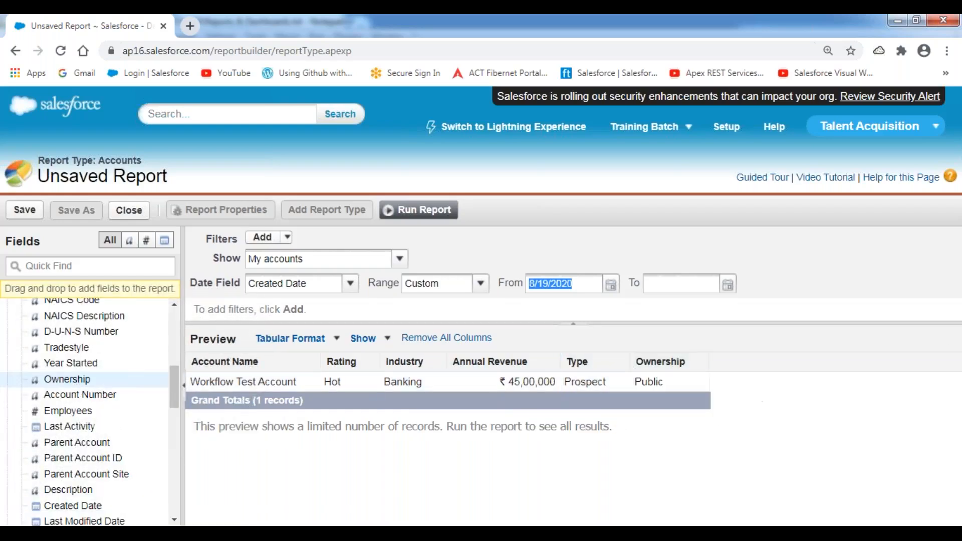
# Add the Phone, Fax, Customer Priority and Active fields as further report columns.
pyautogui.moveTo(173, 380); pyautogui.dragTo(175, 476)
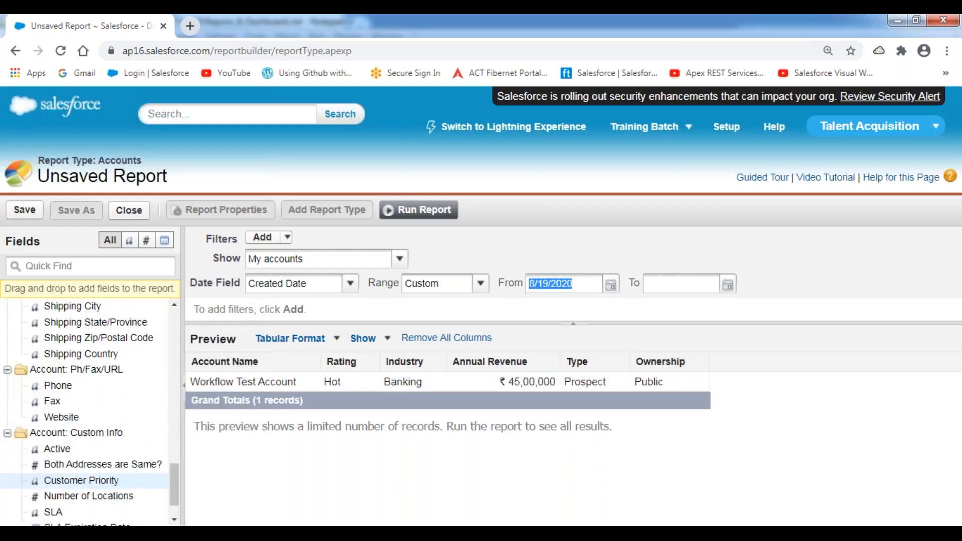
pyautogui.doubleClick(70, 392)
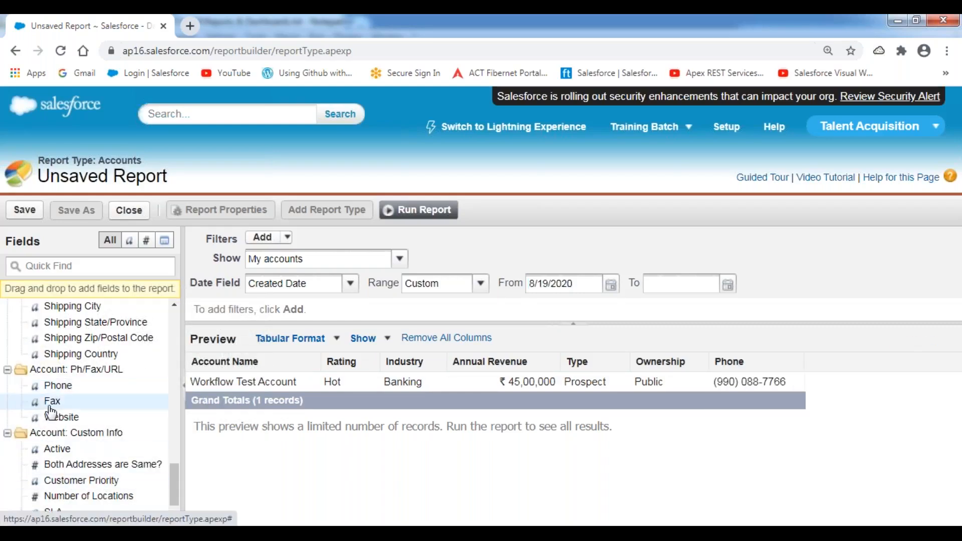
pyautogui.doubleClick(54, 404)
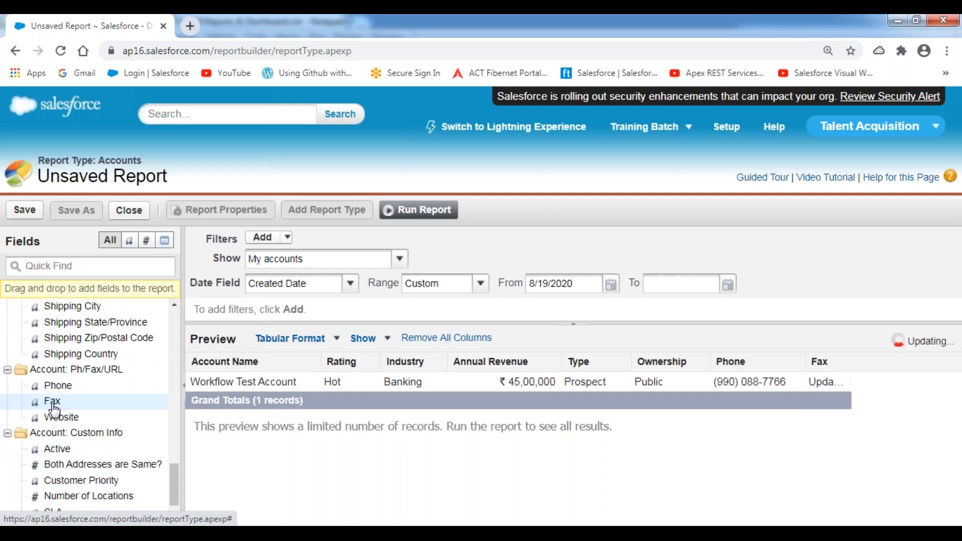
pyautogui.doubleClick(87, 482)
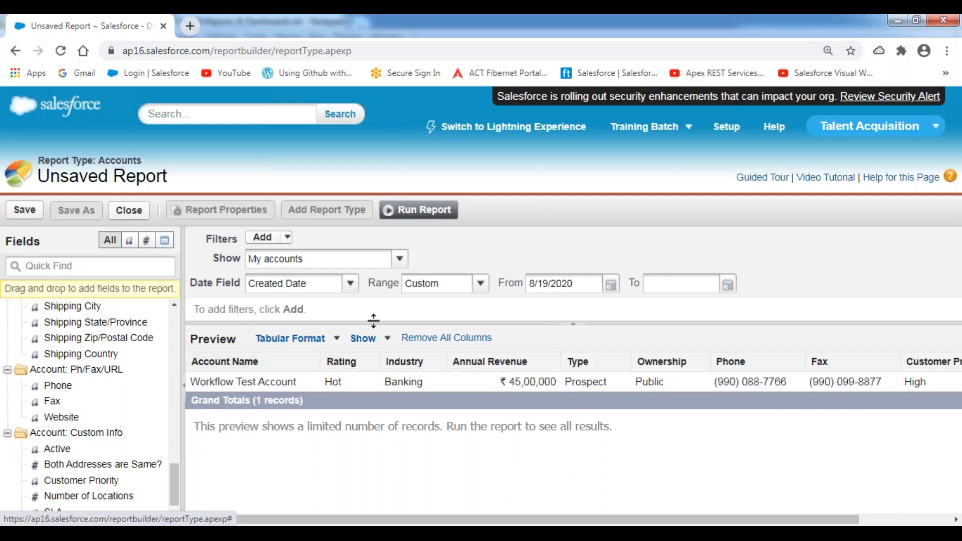
# Set the Created Date range to All Time and run the report to review the accounts' Rating column.
pyautogui.click(481, 283)
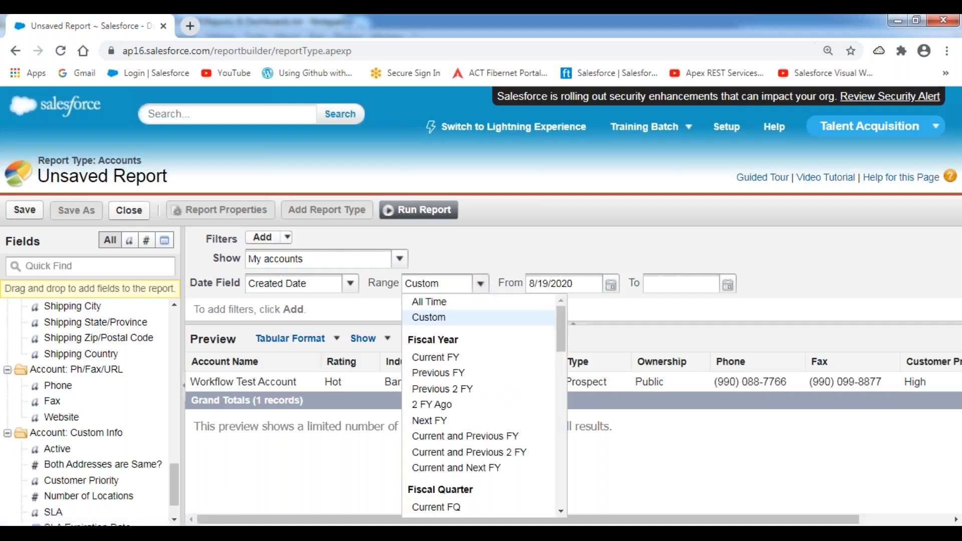
pyautogui.click(430, 303)
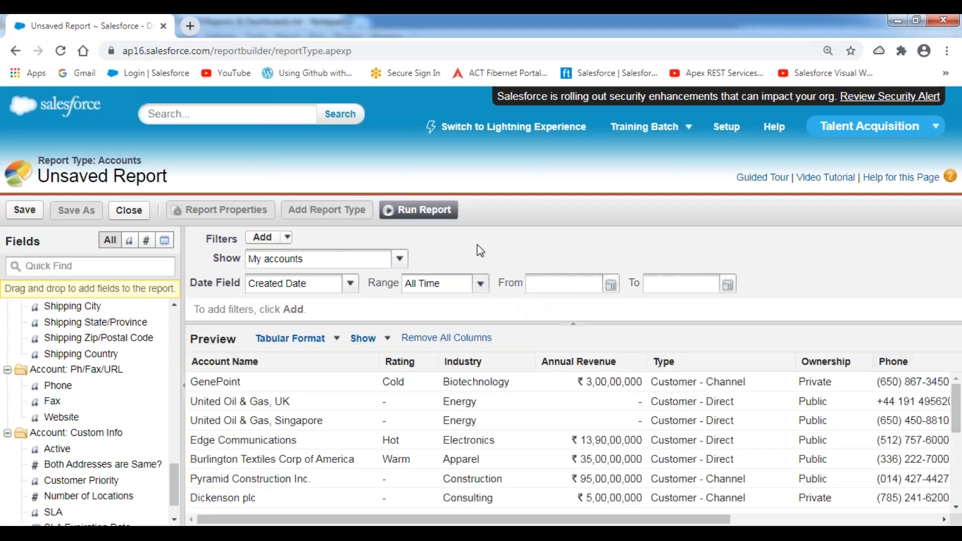
pyautogui.click(427, 211)
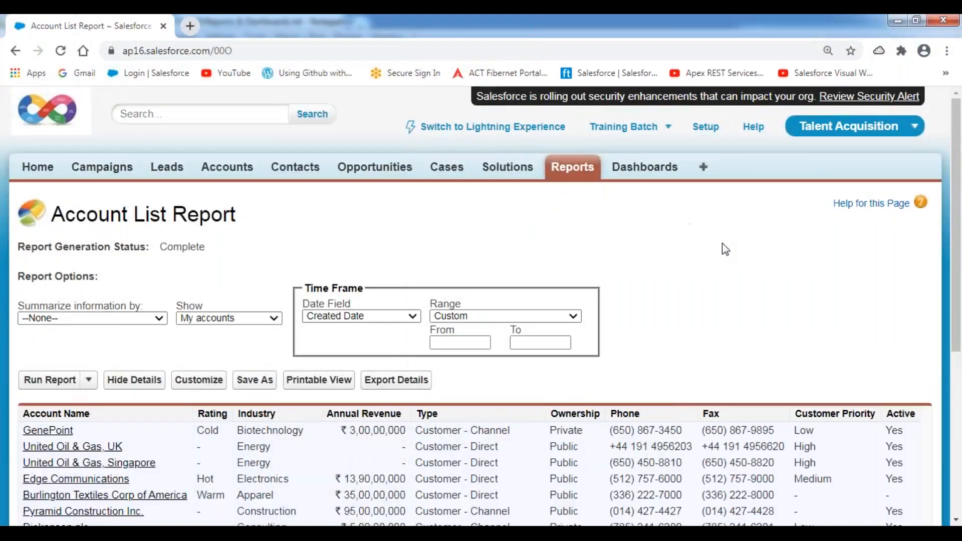
pyautogui.scroll(-5, 725, 249)
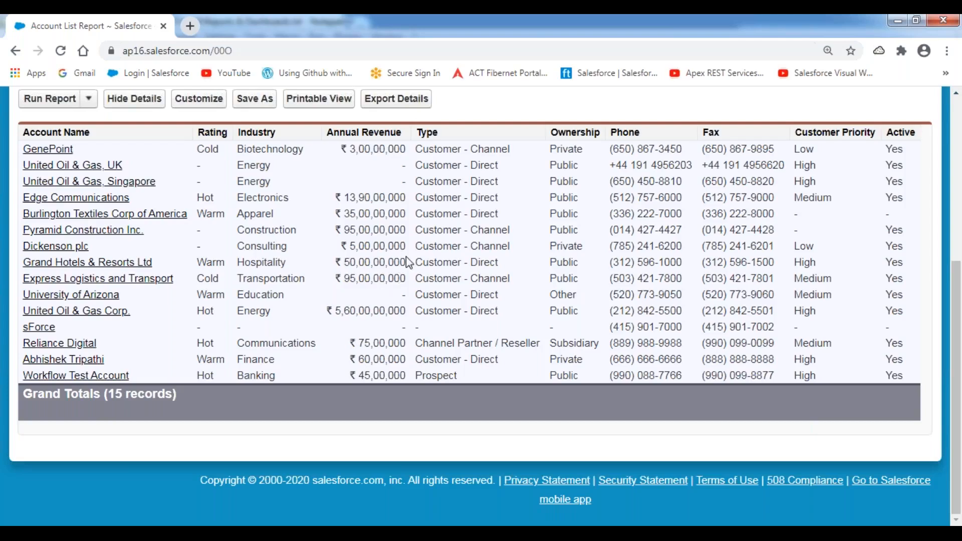
pyautogui.scroll(2, 409, 254)
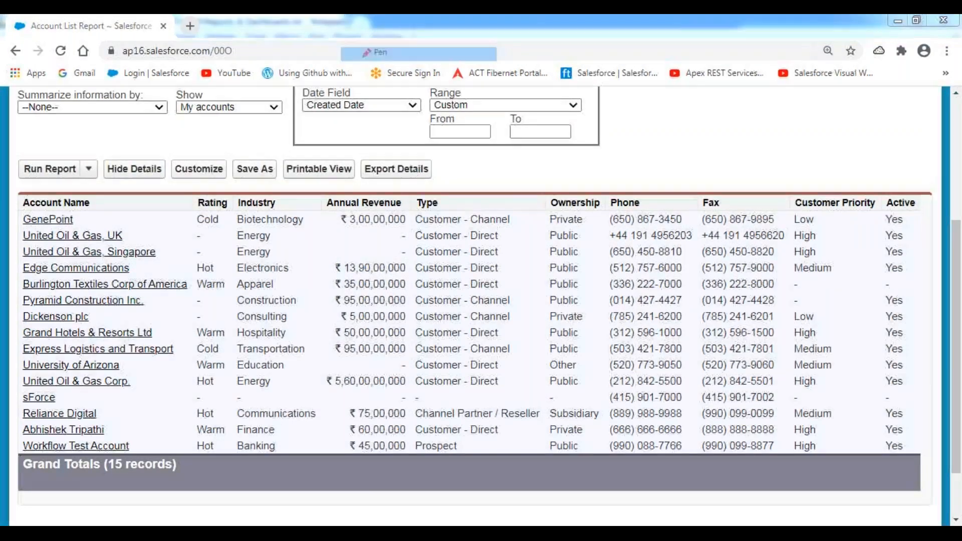
pyautogui.moveTo(193, 196)
pyautogui.mouseDown()
pyautogui.moveTo(184, 452)
pyautogui.moveTo(228, 452)
pyautogui.moveTo(229, 197)
pyautogui.moveTo(195, 197)
pyautogui.mouseUp()
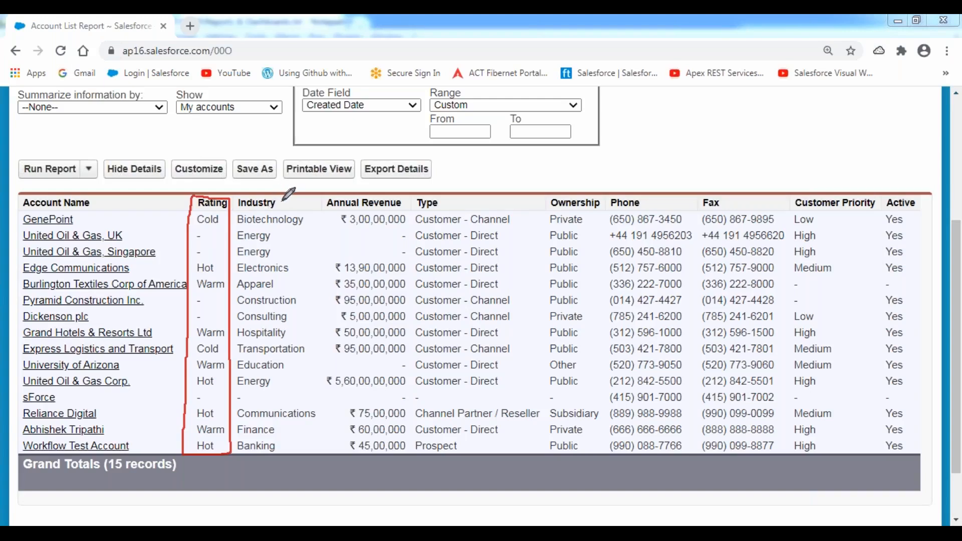
pyautogui.moveTo(287, 197)
pyautogui.mouseDown()
pyautogui.moveTo(297, 206)
pyautogui.moveTo(312, 179)
pyautogui.mouseUp()
# Reopen the report for customization and group its records by the Rating field.
pyautogui.click(207, 174)
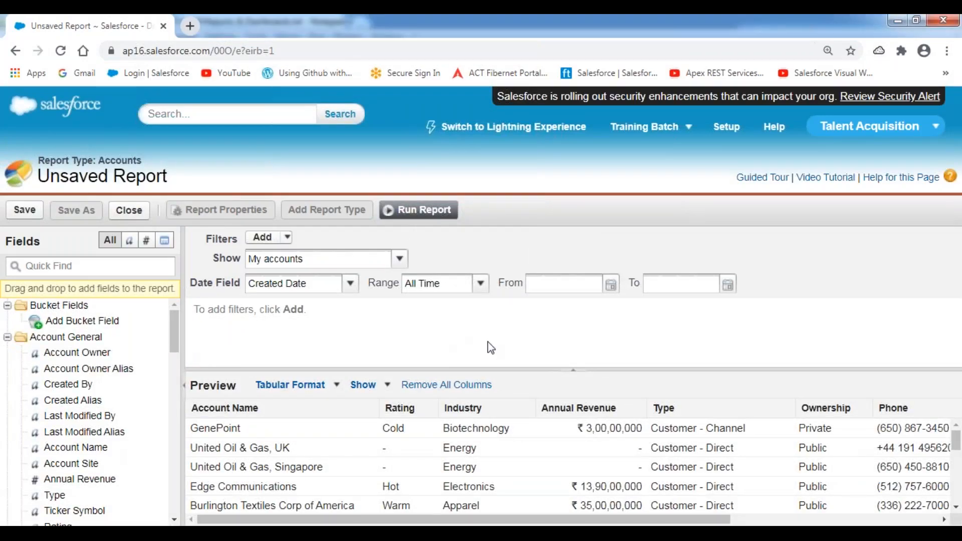
pyautogui.moveTo(525, 369); pyautogui.dragTo(522, 329)
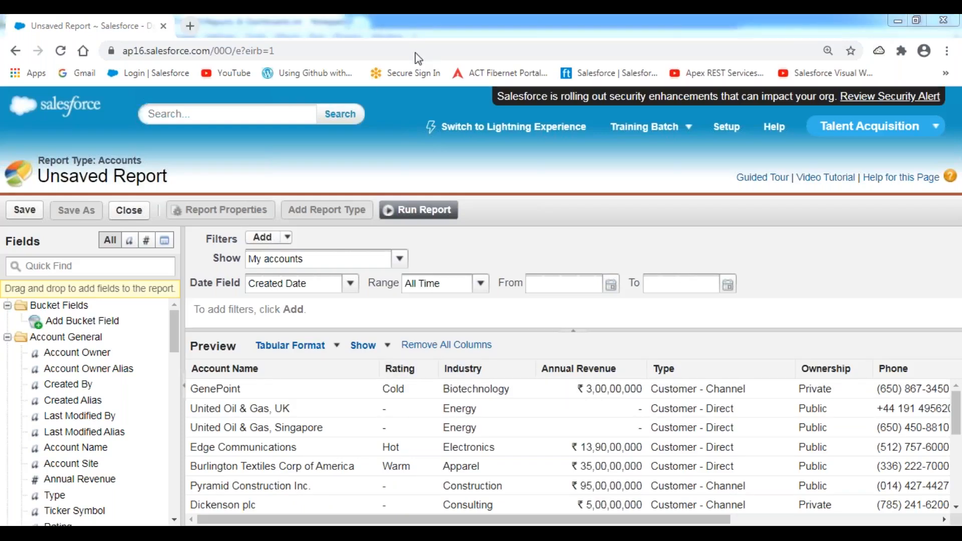
pyautogui.moveTo(254, 331)
pyautogui.mouseDown()
pyautogui.moveTo(254, 355)
pyautogui.moveTo(338, 358)
pyautogui.moveTo(338, 333)
pyautogui.moveTo(259, 332)
pyautogui.mouseUp()
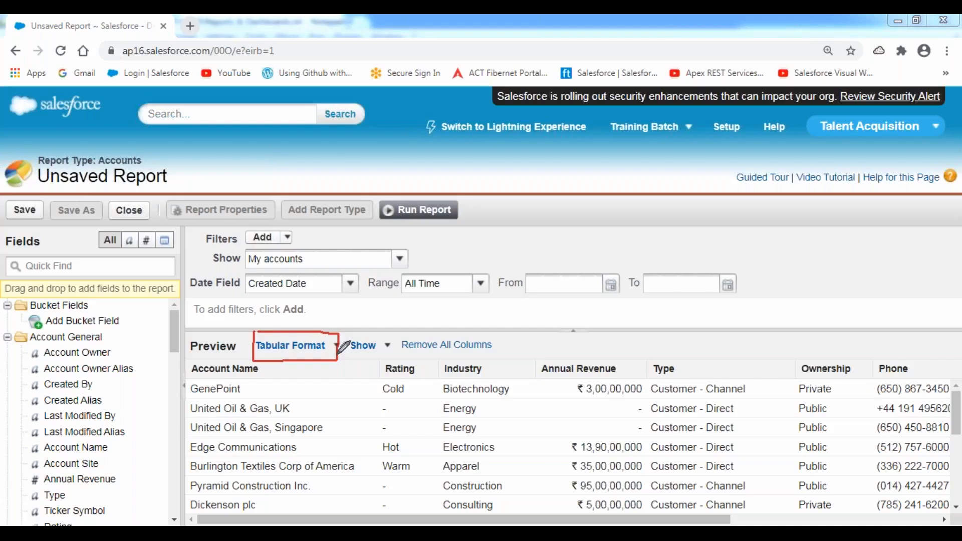
pyautogui.moveTo(380, 362)
pyautogui.mouseDown()
pyautogui.moveTo(382, 379)
pyautogui.moveTo(447, 382)
pyautogui.moveTo(448, 357)
pyautogui.moveTo(379, 358)
pyautogui.mouseUp()
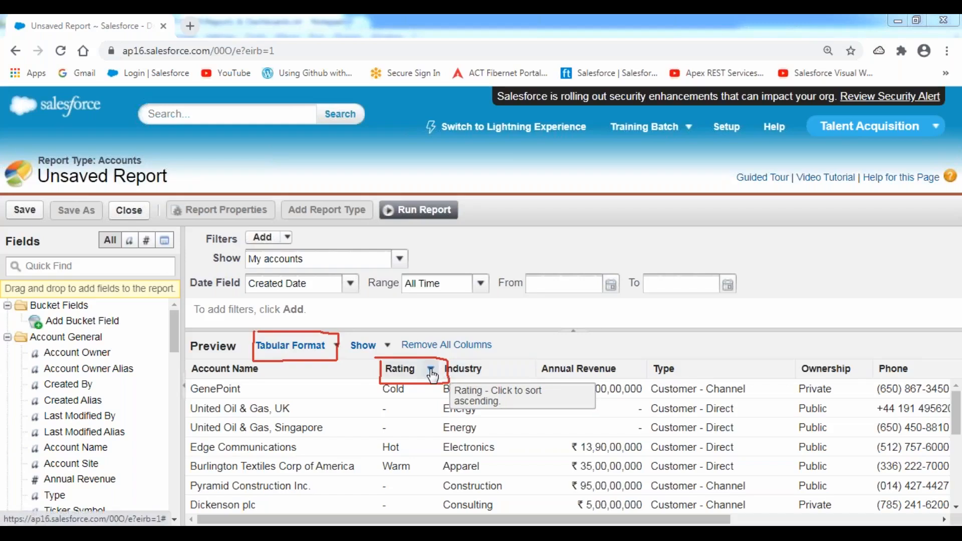
pyautogui.click(431, 371)
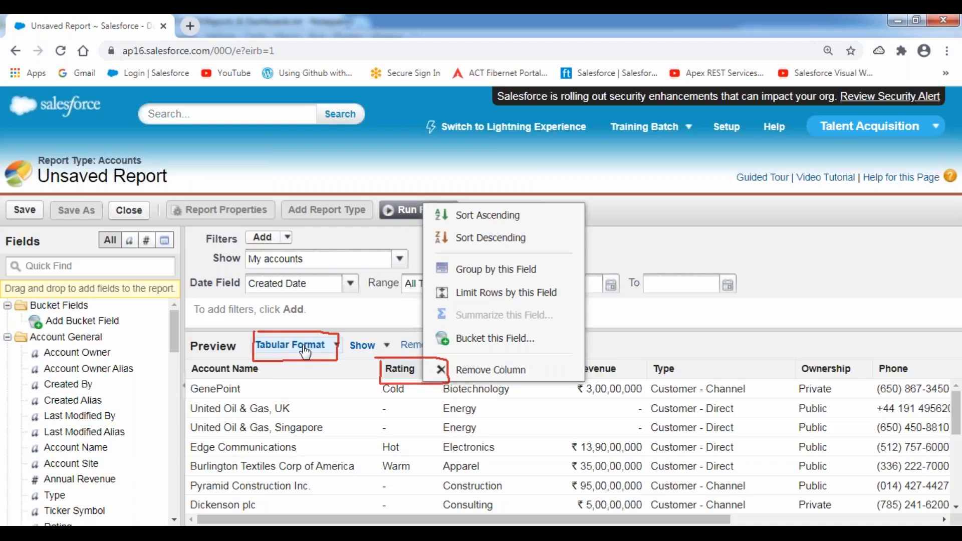
pyautogui.click(494, 271)
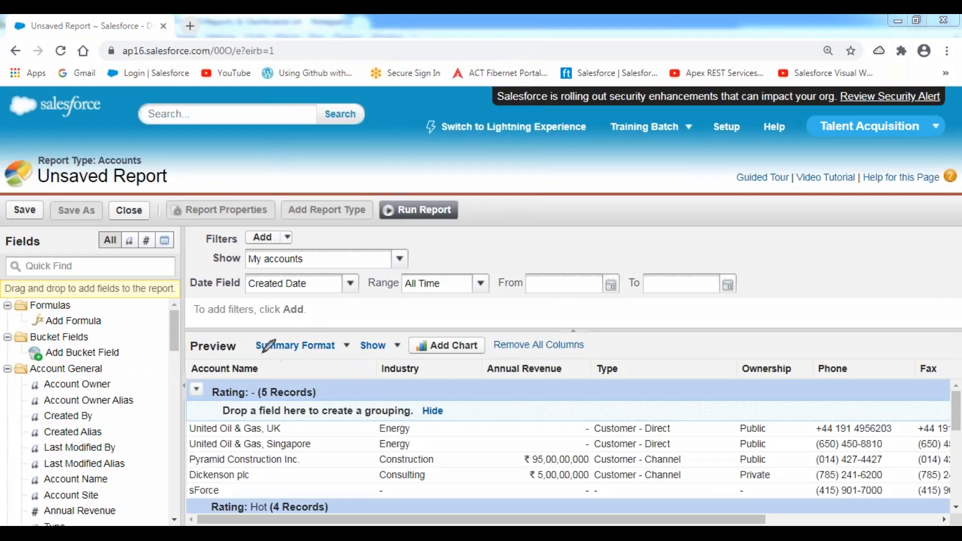
# Run the report grouped by Rating and review the account records in each rating group.
pyautogui.moveTo(258, 355); pyautogui.dragTo(334, 355)
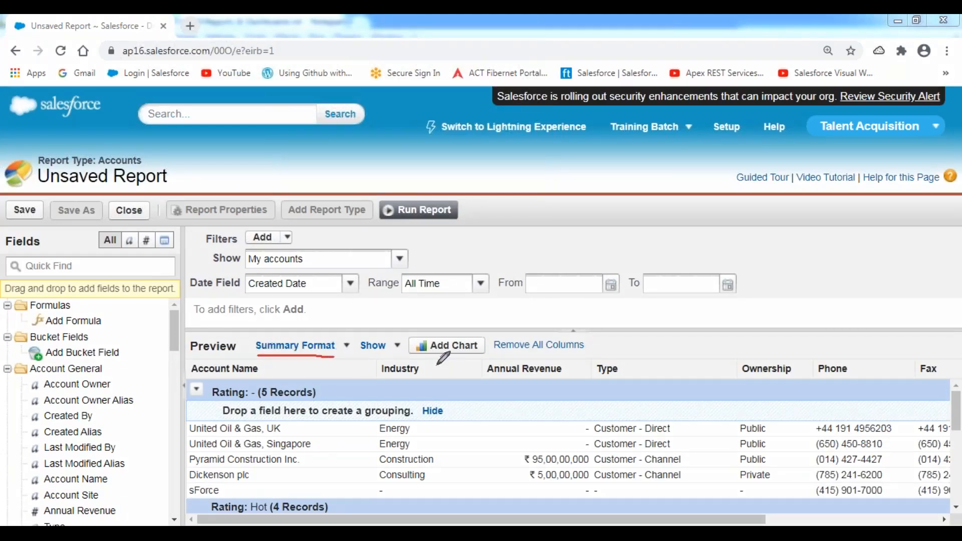
pyautogui.moveTo(472, 357)
pyautogui.mouseDown()
pyautogui.moveTo(488, 356)
pyautogui.moveTo(488, 325)
pyautogui.moveTo(404, 332)
pyautogui.moveTo(402, 359)
pyautogui.mouseUp()
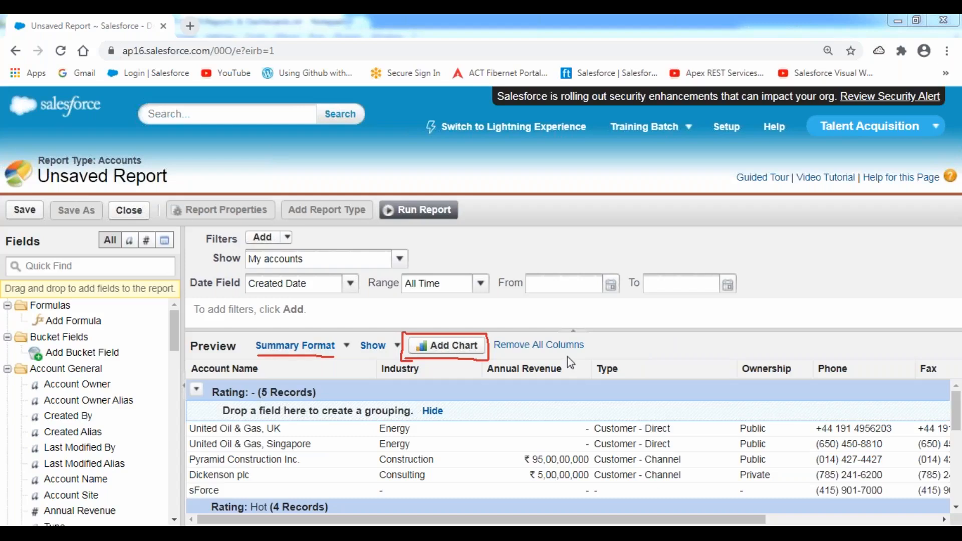
pyautogui.click(418, 215)
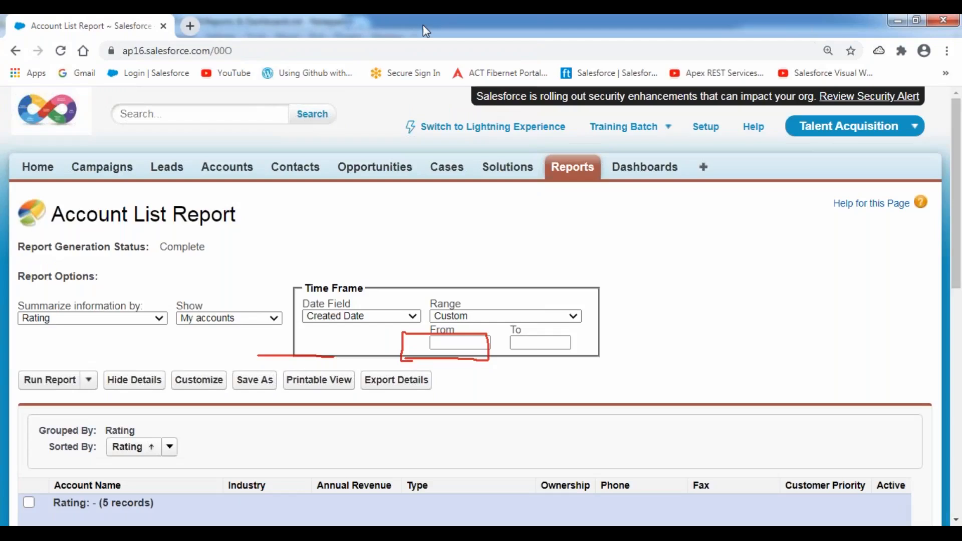
pyautogui.click(418, 119)
pyautogui.click(457, 249)
pyautogui.scroll(-5, 646, 264)
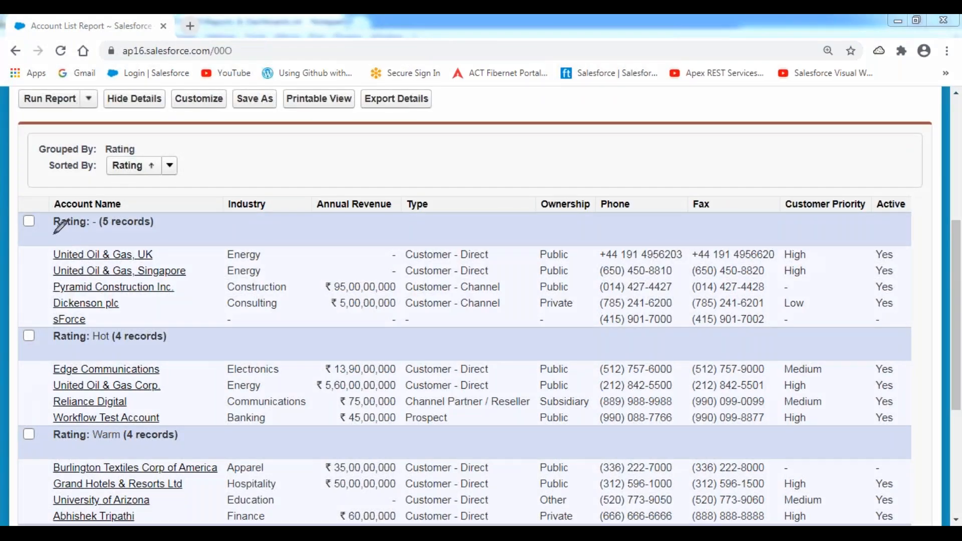
pyautogui.moveTo(53, 232); pyautogui.dragTo(159, 232)
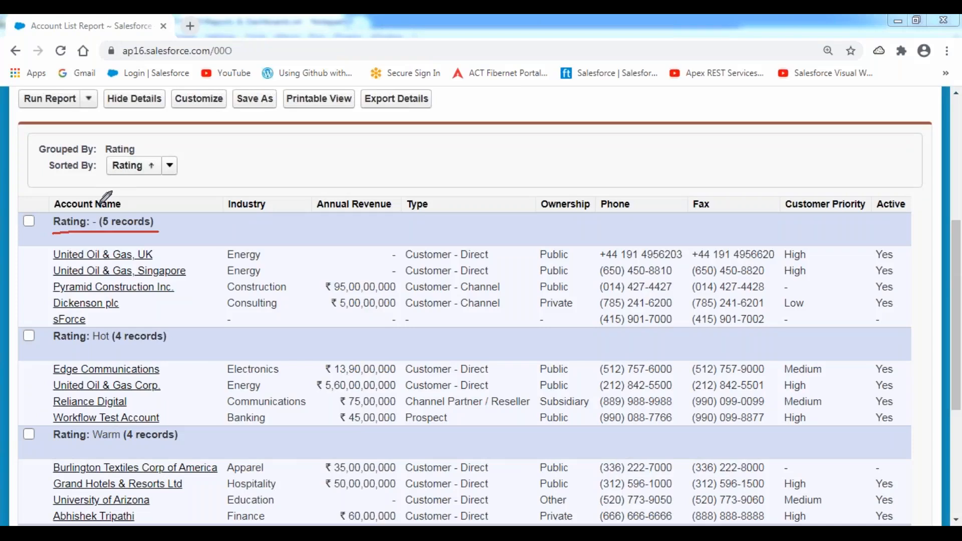
pyautogui.moveTo(191, 247)
pyautogui.mouseDown()
pyautogui.moveTo(200, 247)
pyautogui.moveTo(203, 314)
pyautogui.moveTo(169, 321)
pyautogui.mouseUp()
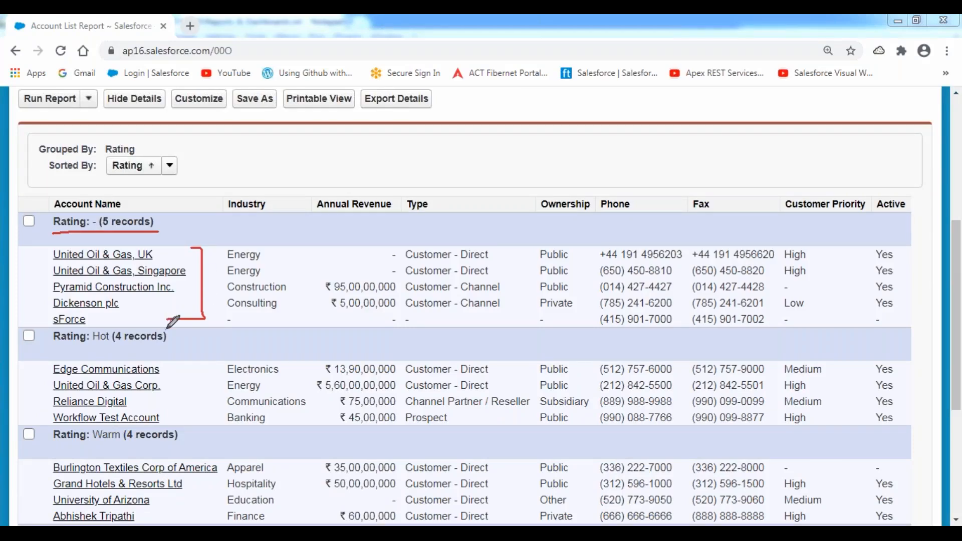
pyautogui.moveTo(55, 345)
pyautogui.mouseDown()
pyautogui.moveTo(169, 344)
pyautogui.moveTo(185, 396)
pyautogui.moveTo(181, 419)
pyautogui.moveTo(161, 423)
pyautogui.mouseUp()
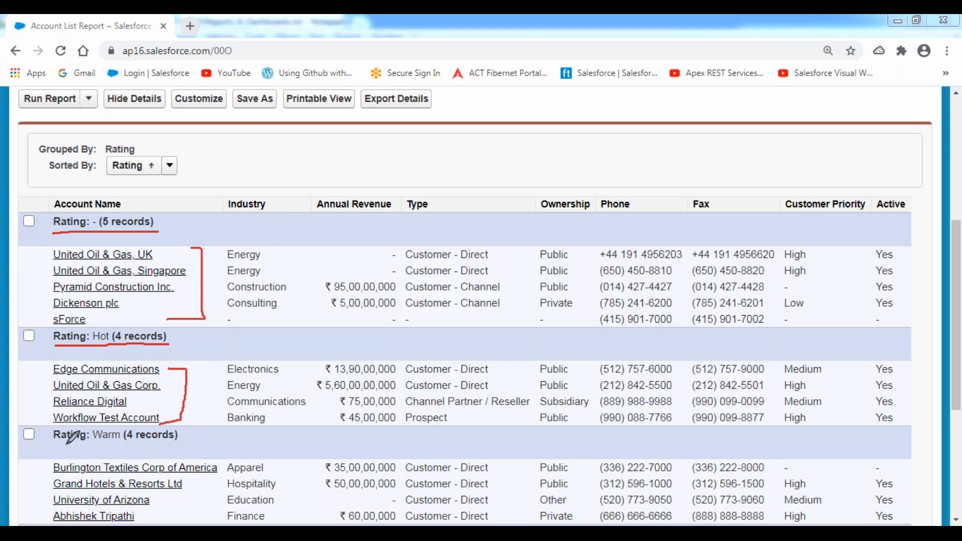
# Examine the account records listed under each Rating group, from the blank rating through Cold and the grand totals.
pyautogui.moveTo(58, 444)
pyautogui.mouseDown()
pyautogui.moveTo(195, 445)
pyautogui.moveTo(246, 491)
pyautogui.moveTo(234, 524)
pyautogui.moveTo(224, 524)
pyautogui.mouseUp()
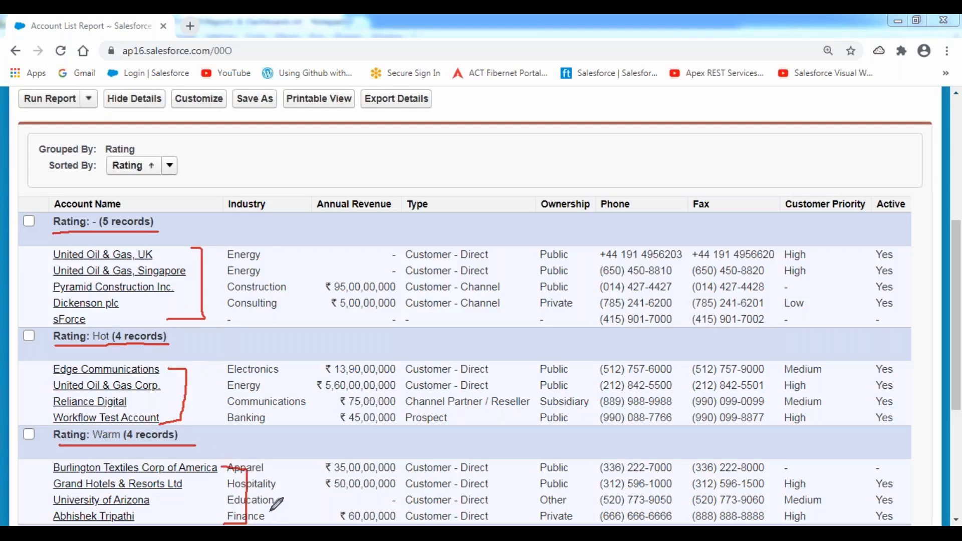
pyautogui.moveTo(957, 273); pyautogui.dragTo(958, 348)
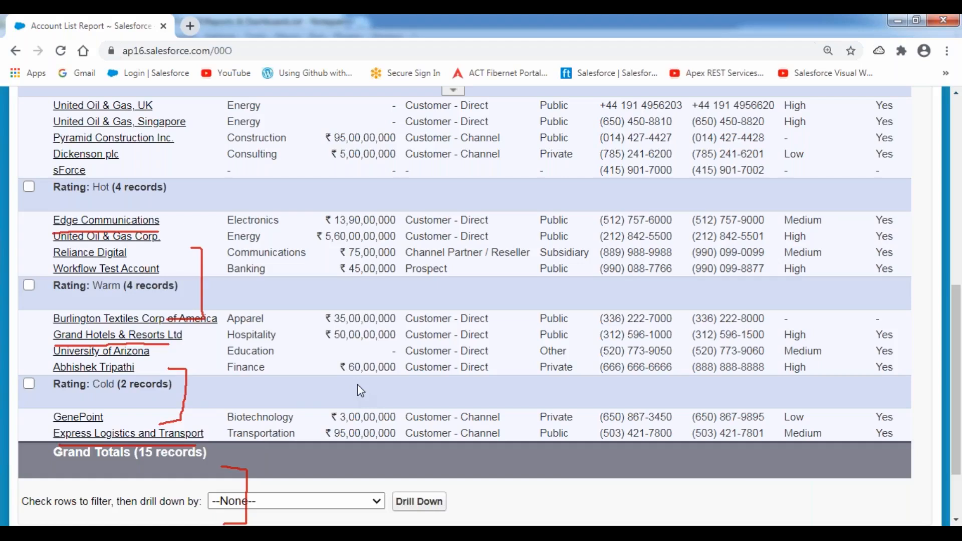
pyautogui.scroll(3, 357, 383)
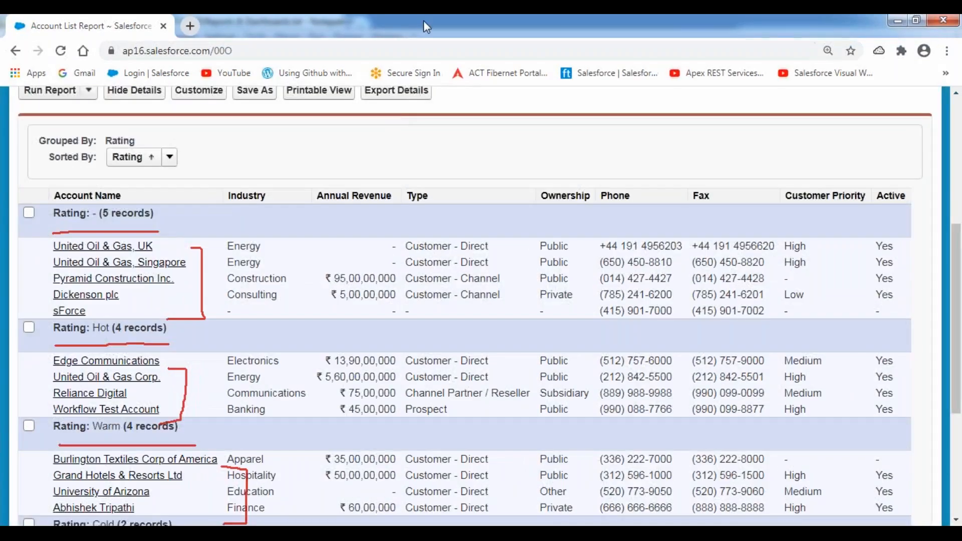
pyautogui.click(424, 23)
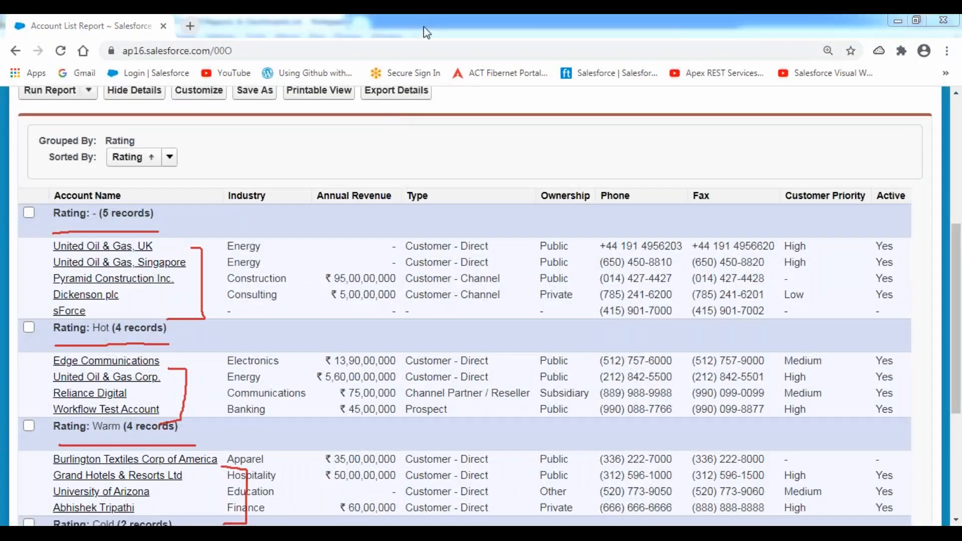
pyautogui.click(407, 116)
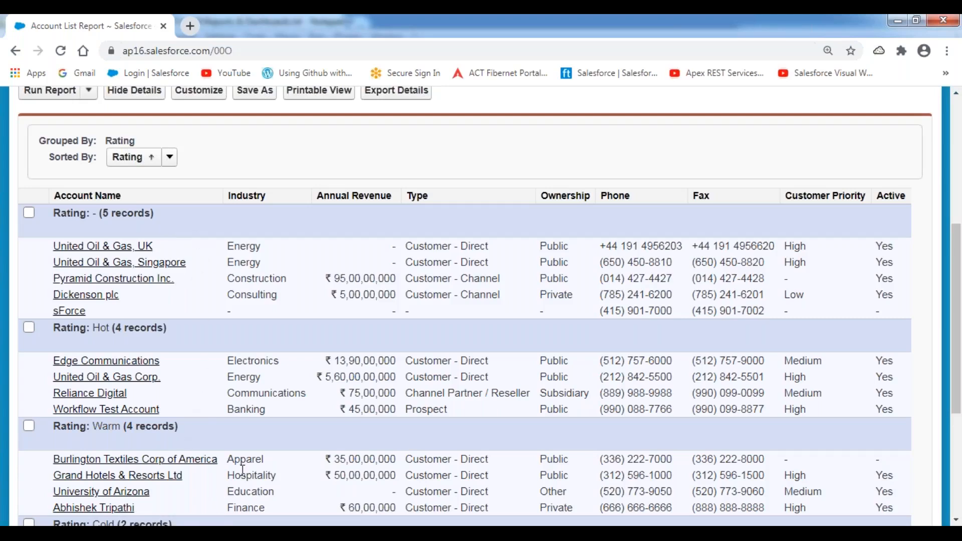
pyautogui.scroll(-3, 243, 471)
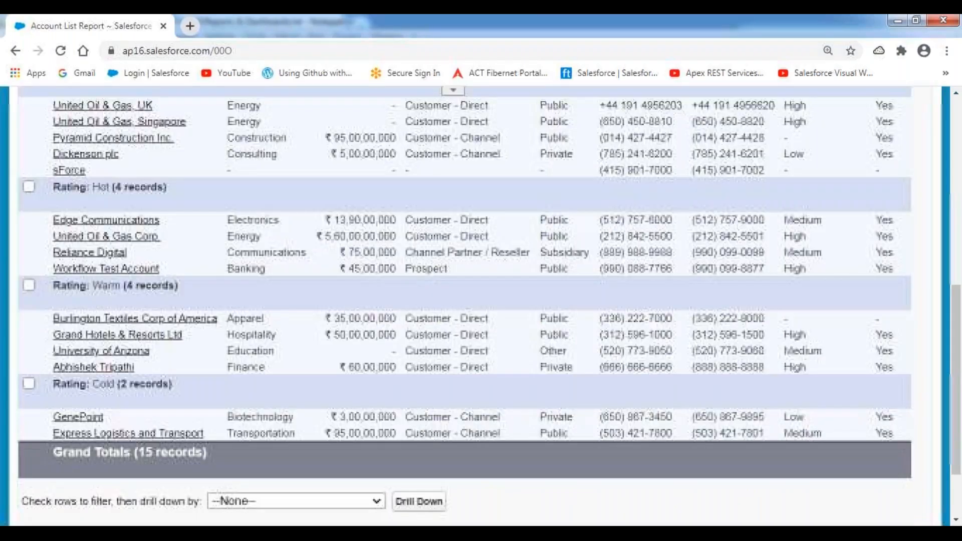
pyautogui.scroll(3, 245, 476)
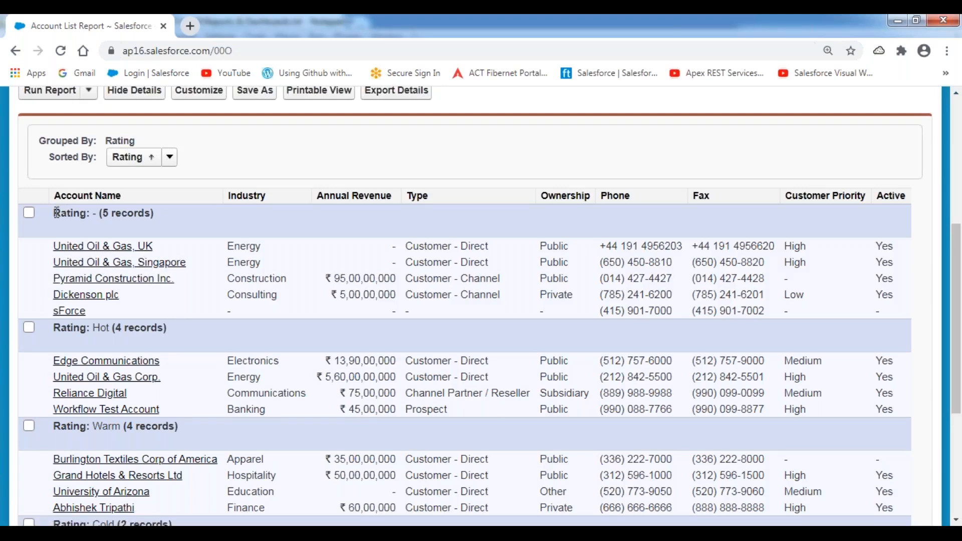
pyautogui.moveTo(53, 213); pyautogui.dragTo(168, 215)
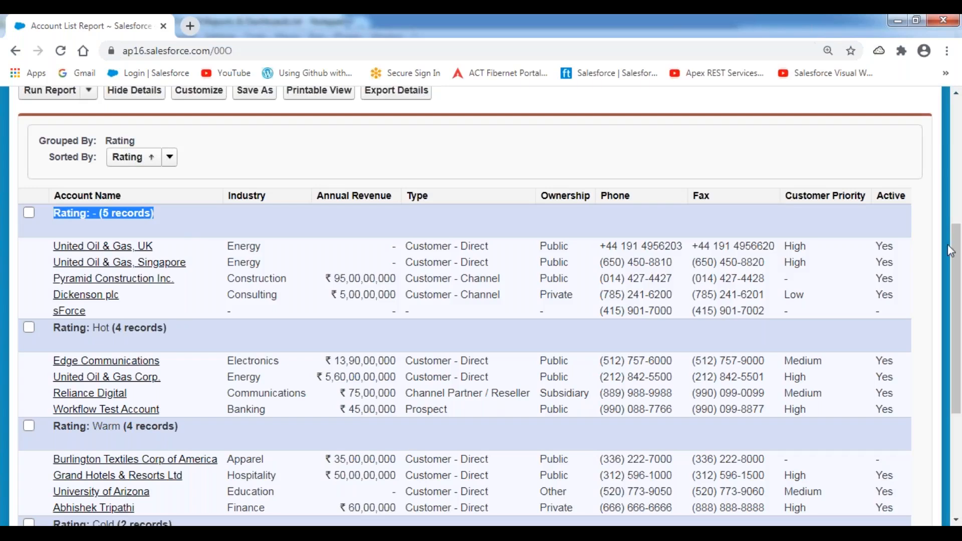
# Sort the records within the report's Rating groups by the Active column in ascending order.
pyautogui.click(891, 196)
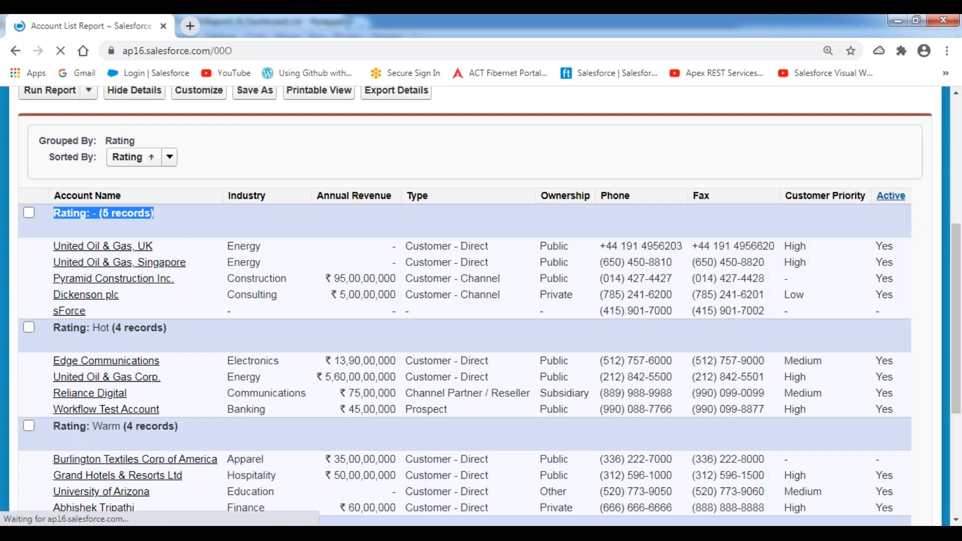
pyautogui.scroll(-8, 783, 313)
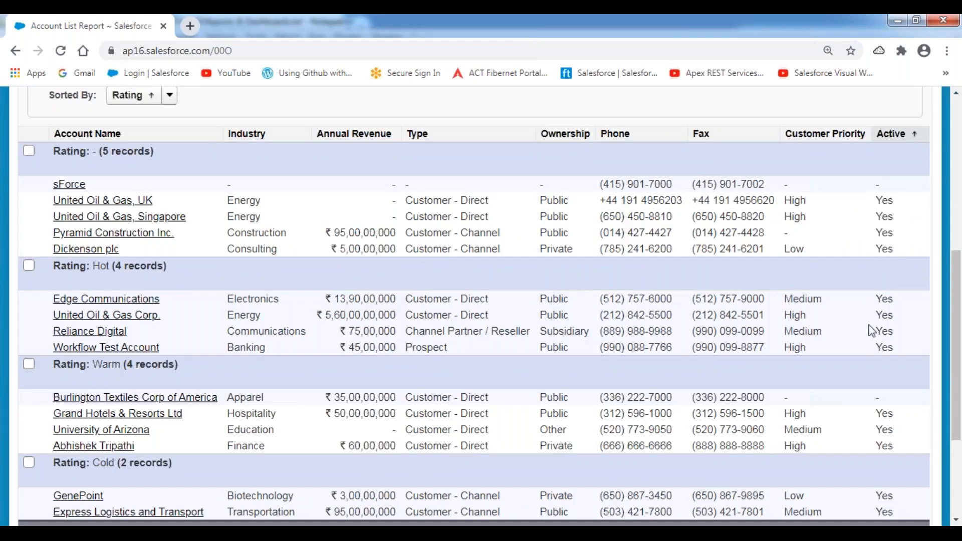
pyautogui.scroll(-4, 871, 330)
pyautogui.scroll(5, 871, 330)
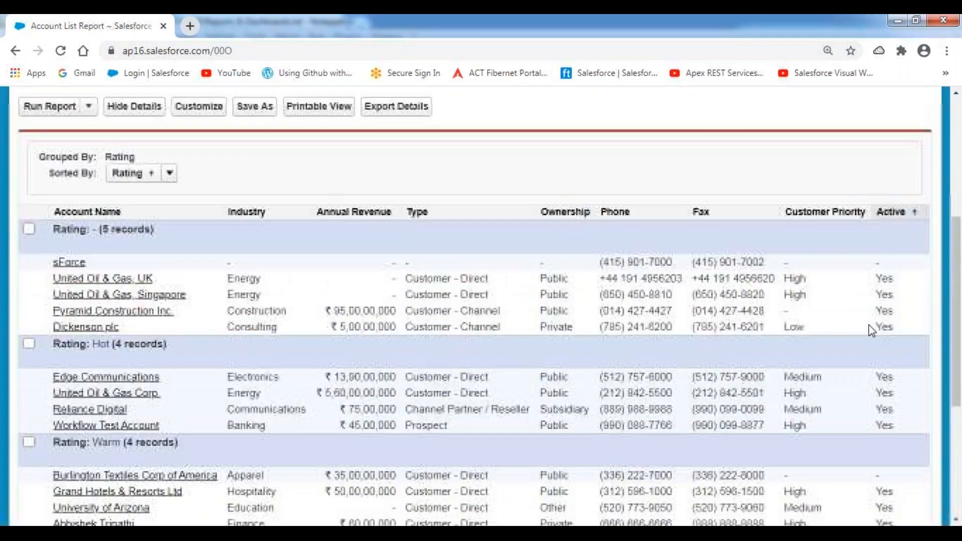
pyautogui.scroll(1, 871, 331)
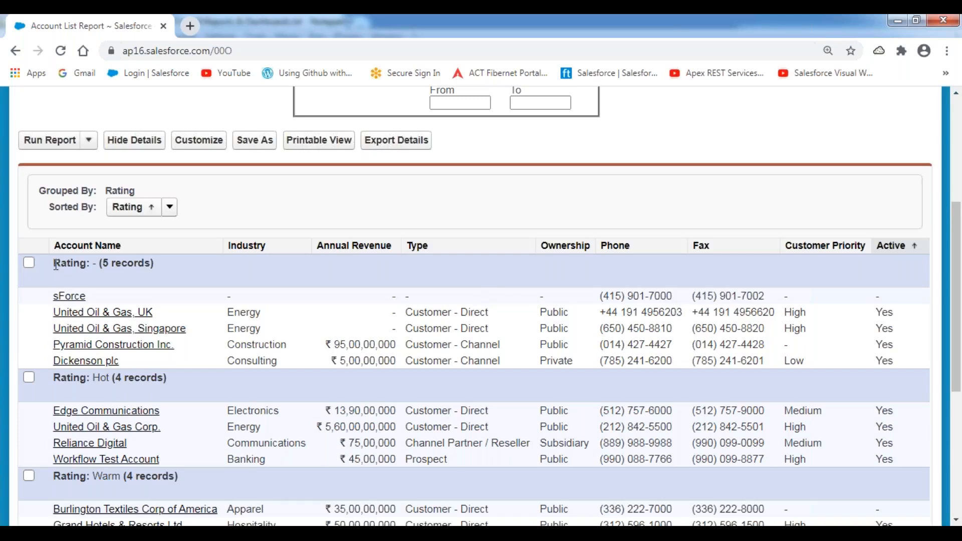
# Examine the individual Annual Revenue amounts of the accounts in the blank and Hot rating groups.
pyautogui.moveTo(56, 264); pyautogui.dragTo(152, 264)
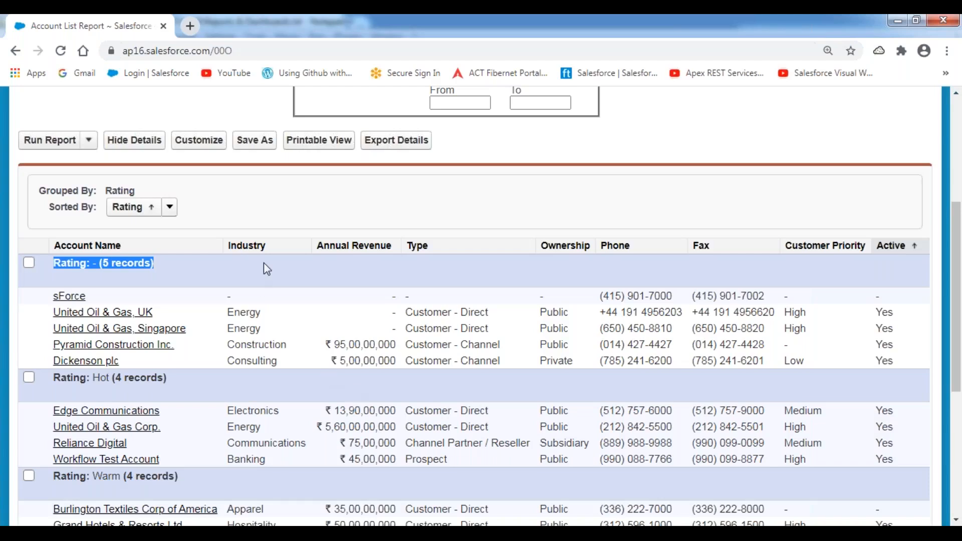
pyautogui.click(262, 213)
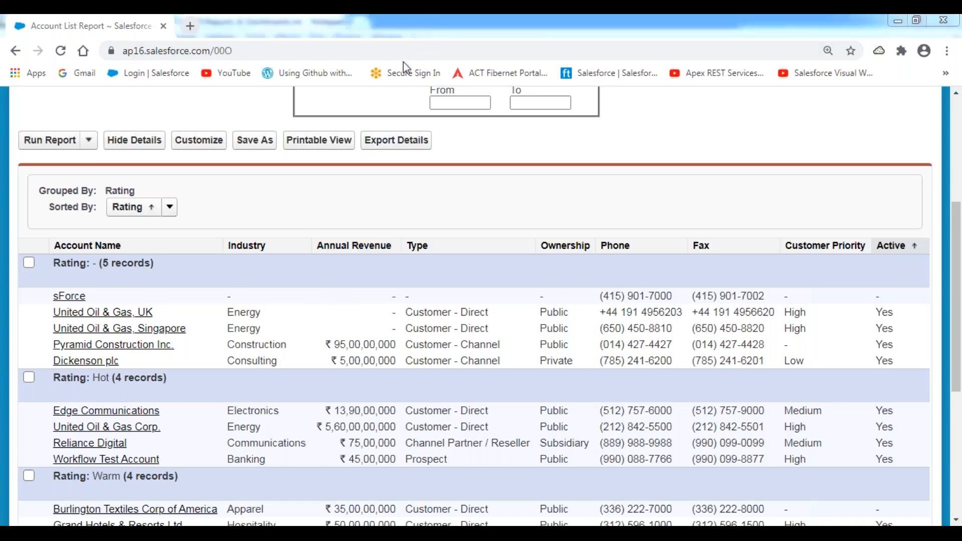
pyautogui.moveTo(313, 282)
pyautogui.mouseDown()
pyautogui.moveTo(311, 370)
pyautogui.moveTo(403, 373)
pyautogui.moveTo(403, 277)
pyautogui.moveTo(314, 275)
pyautogui.mouseUp()
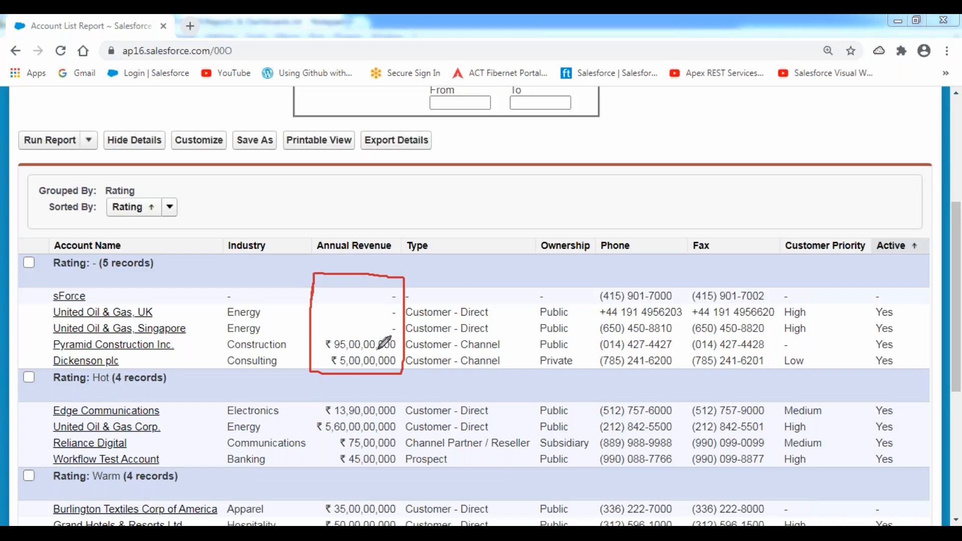
pyautogui.moveTo(50, 274); pyautogui.dragTo(161, 274)
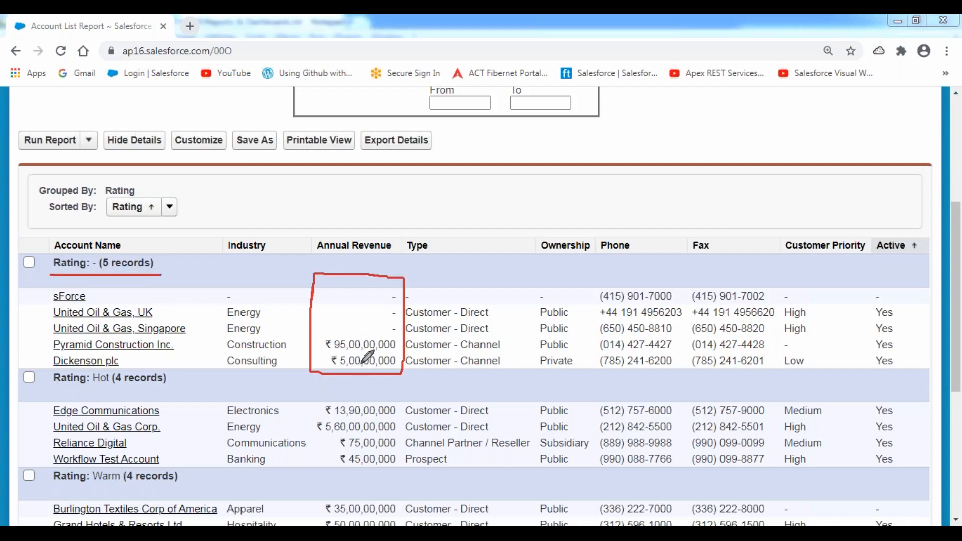
pyautogui.moveTo(393, 332)
pyautogui.mouseDown()
pyautogui.moveTo(386, 323)
pyautogui.moveTo(323, 326)
pyautogui.moveTo(341, 372)
pyautogui.moveTo(391, 380)
pyautogui.moveTo(396, 335)
pyautogui.mouseUp()
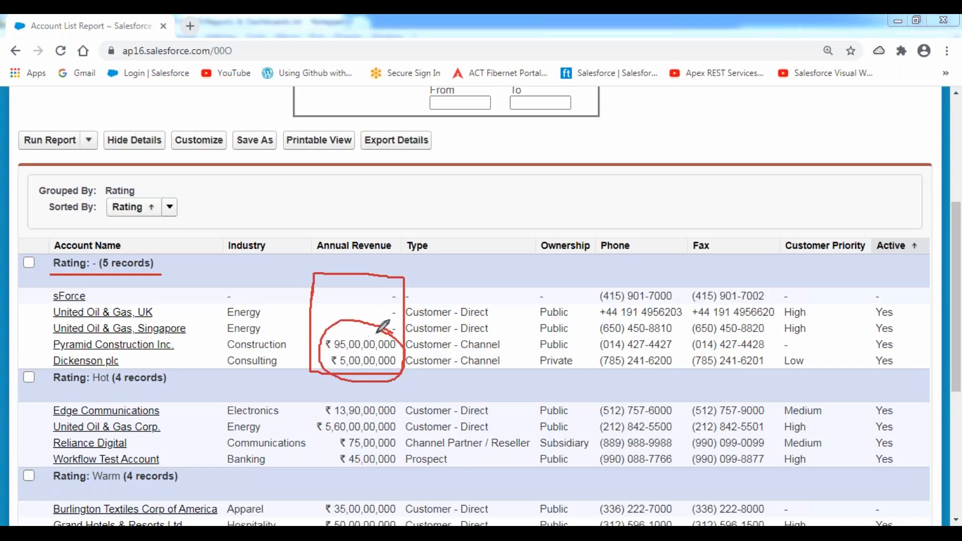
pyautogui.moveTo(376, 332)
pyautogui.mouseDown()
pyautogui.moveTo(385, 306)
pyautogui.moveTo(596, 265)
pyautogui.moveTo(570, 286)
pyautogui.mouseUp()
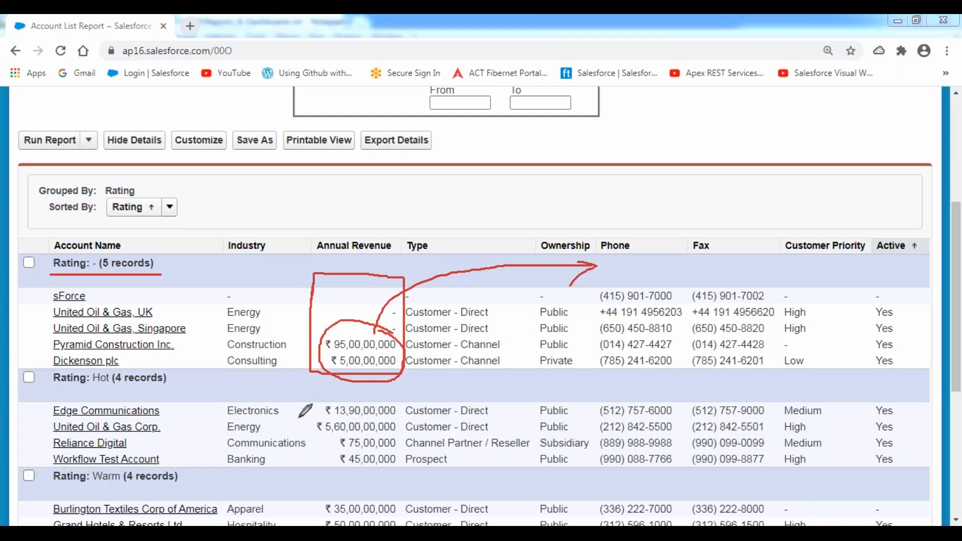
pyautogui.moveTo(314, 402)
pyautogui.mouseDown()
pyautogui.moveTo(314, 466)
pyautogui.moveTo(407, 467)
pyautogui.moveTo(402, 402)
pyautogui.moveTo(304, 402)
pyautogui.mouseUp()
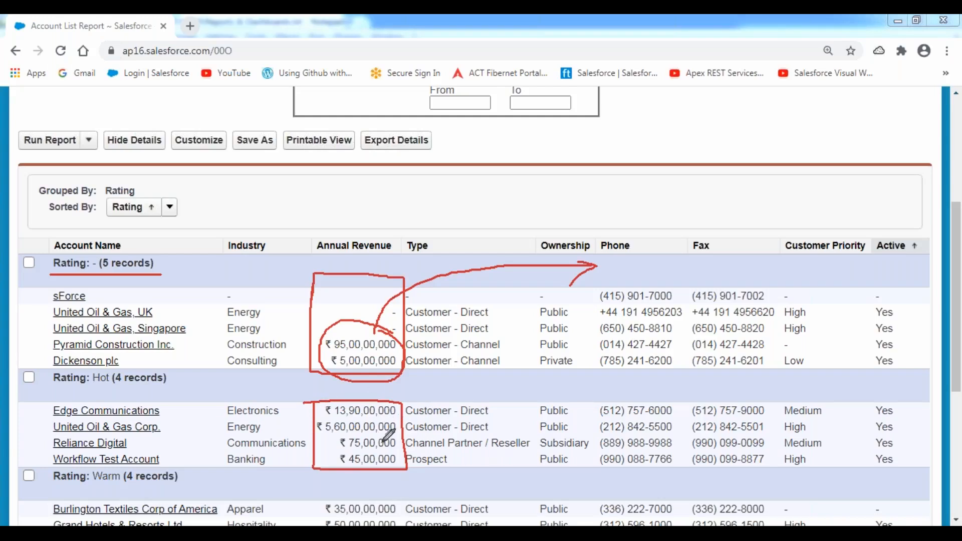
pyautogui.moveTo(405, 400)
pyautogui.mouseDown()
pyautogui.moveTo(434, 383)
pyautogui.moveTo(465, 386)
pyautogui.moveTo(449, 378)
pyautogui.moveTo(456, 393)
pyautogui.mouseUp()
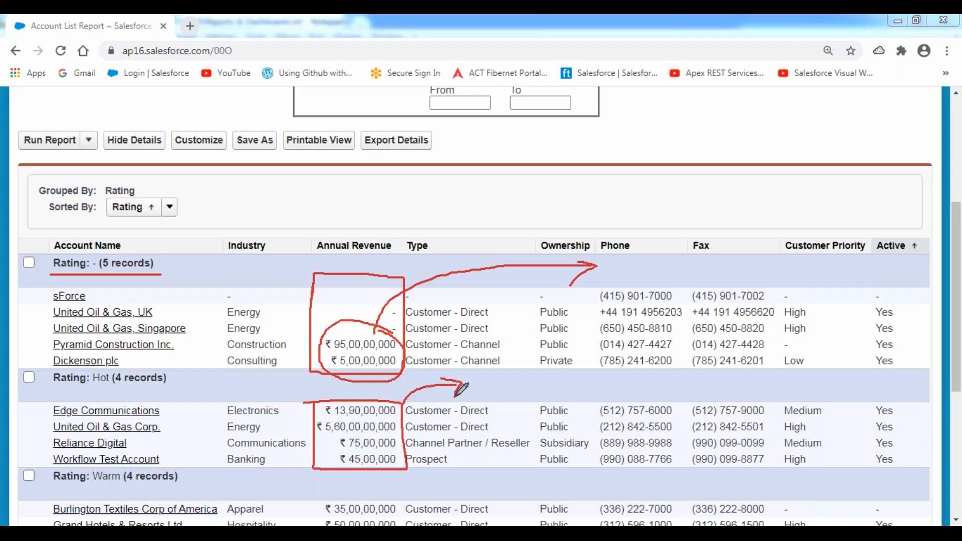
# Reopen the report for customization, enlarge the preview area and move the Annual Revenue column to the end, after Active.
pyautogui.click(199, 140)
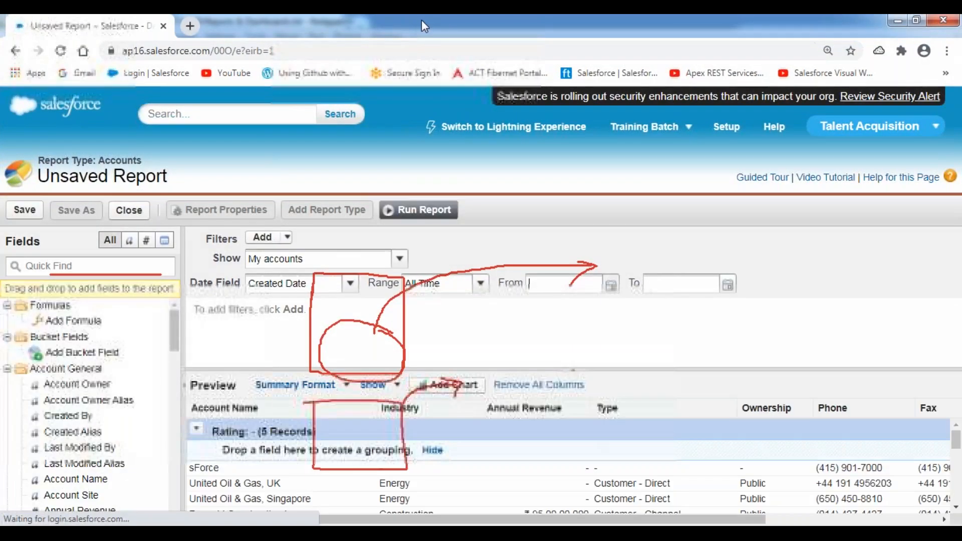
pyautogui.click(422, 21)
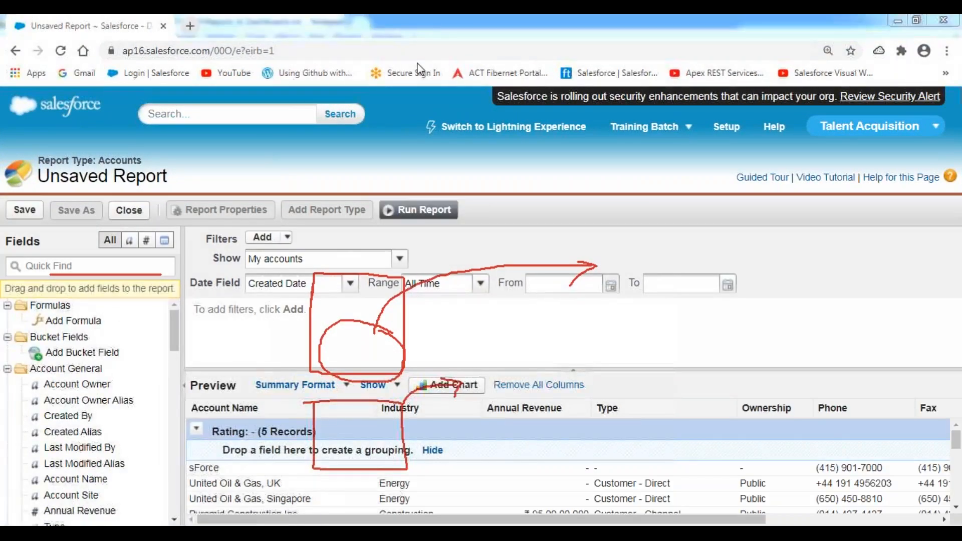
pyautogui.click(406, 116)
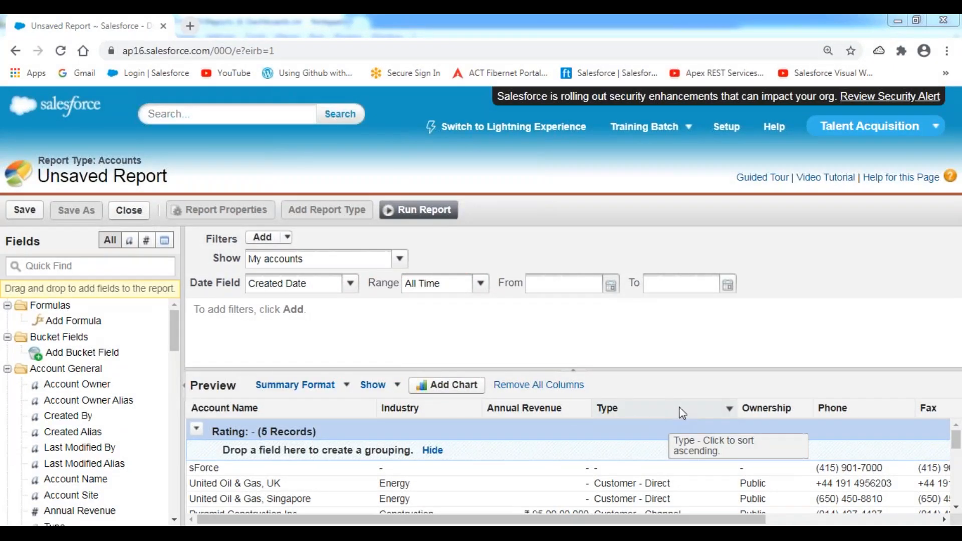
pyautogui.moveTo(643, 371); pyautogui.dragTo(629, 315)
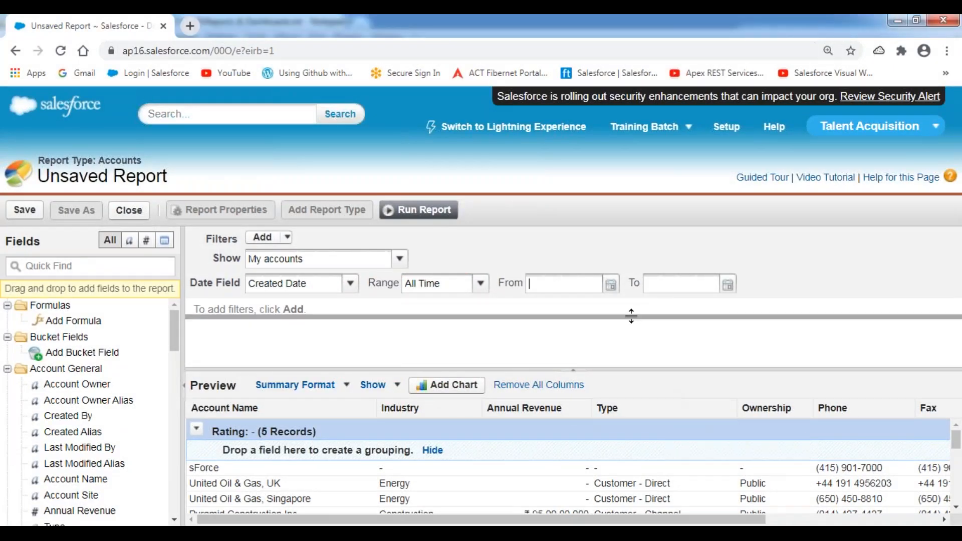
pyautogui.moveTo(475, 522)
pyautogui.mouseDown()
pyautogui.moveTo(564, 523)
pyautogui.moveTo(475, 522)
pyautogui.mouseUp()
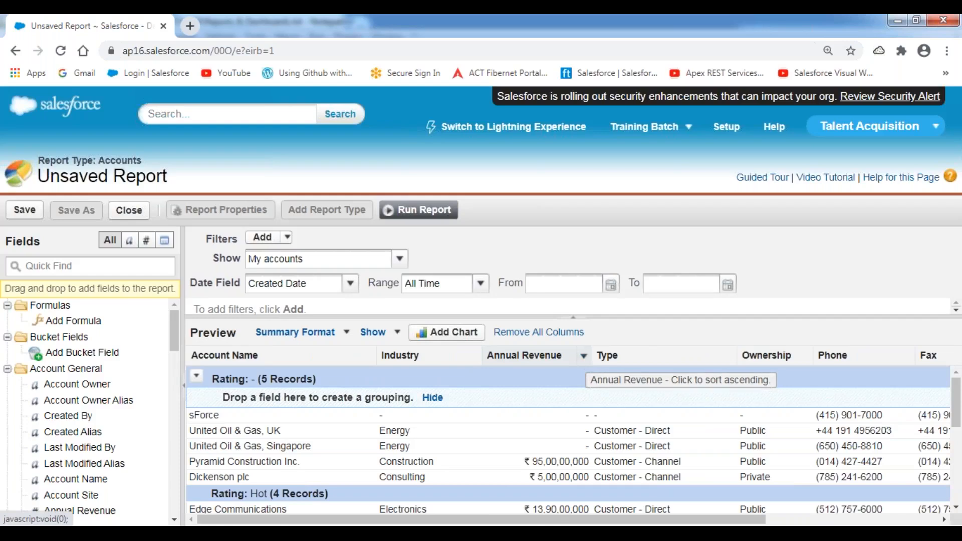
pyautogui.moveTo(563, 519); pyautogui.dragTo(731, 520)
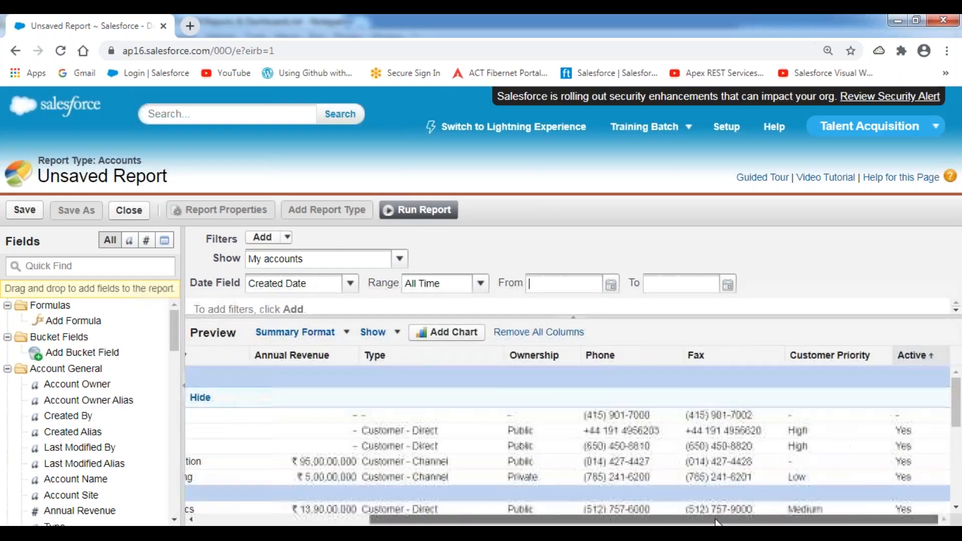
pyautogui.moveTo(313, 357)
pyautogui.mouseDown()
pyautogui.moveTo(903, 358)
pyautogui.moveTo(910, 373)
pyautogui.moveTo(811, 360)
pyautogui.mouseUp()
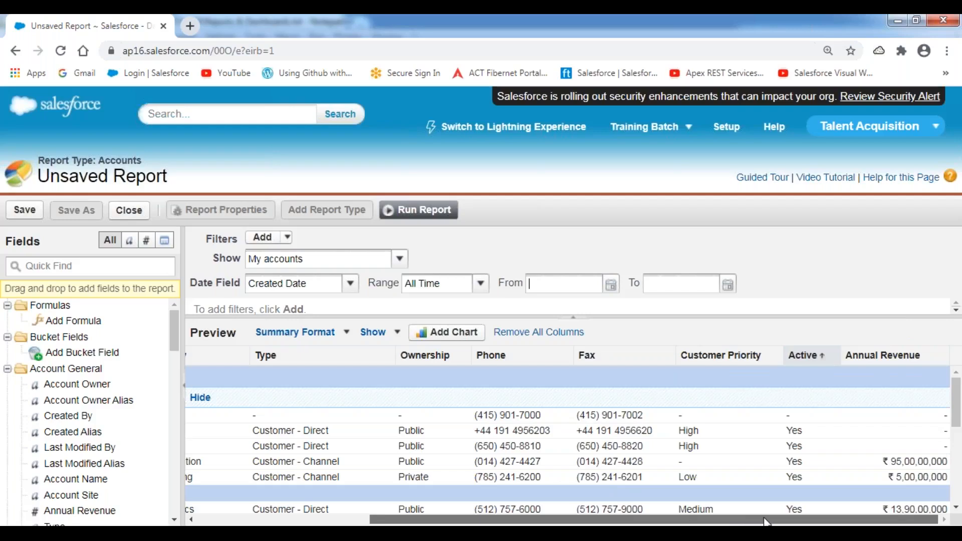
# Summarize the Annual Revenue field by Sum.
pyautogui.click(943, 358)
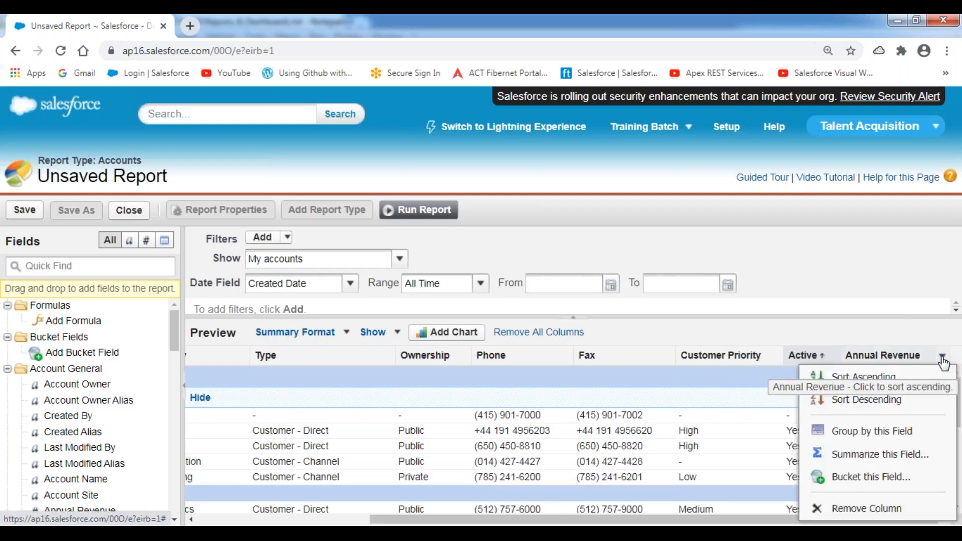
pyautogui.click(887, 463)
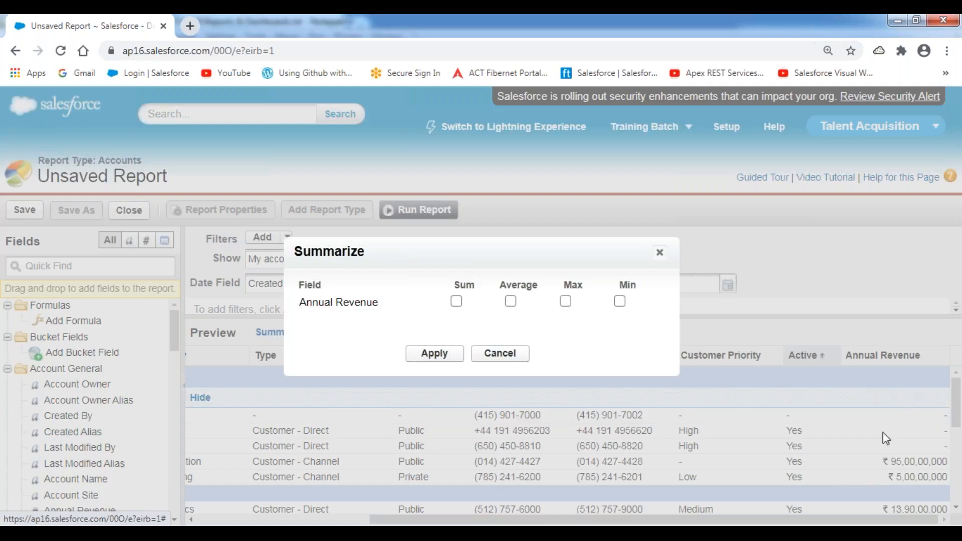
pyautogui.click(456, 302)
pyautogui.click(434, 362)
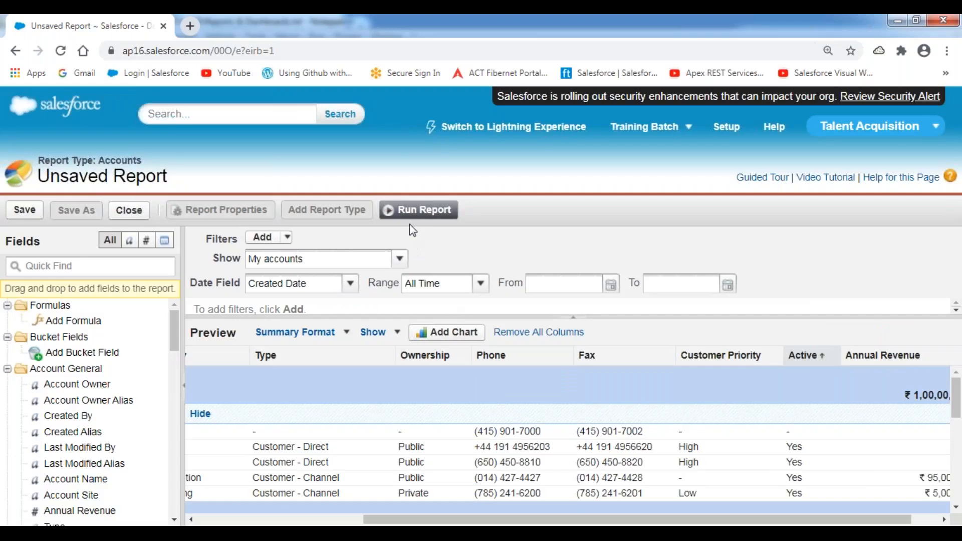
# Run the report and compare the Annual Revenue subtotals with the account amounts in the blank and Hot rating groups.
pyautogui.click(419, 210)
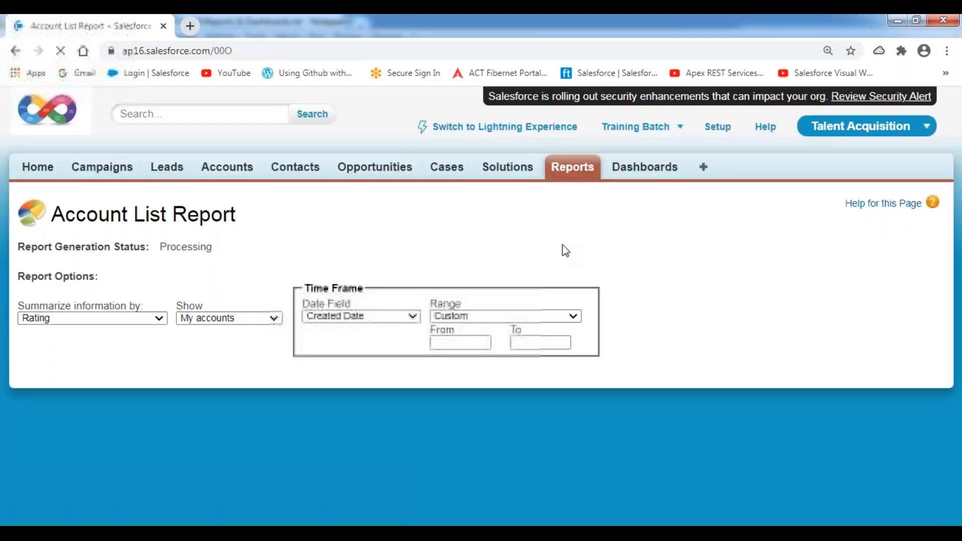
pyautogui.scroll(-7, 661, 311)
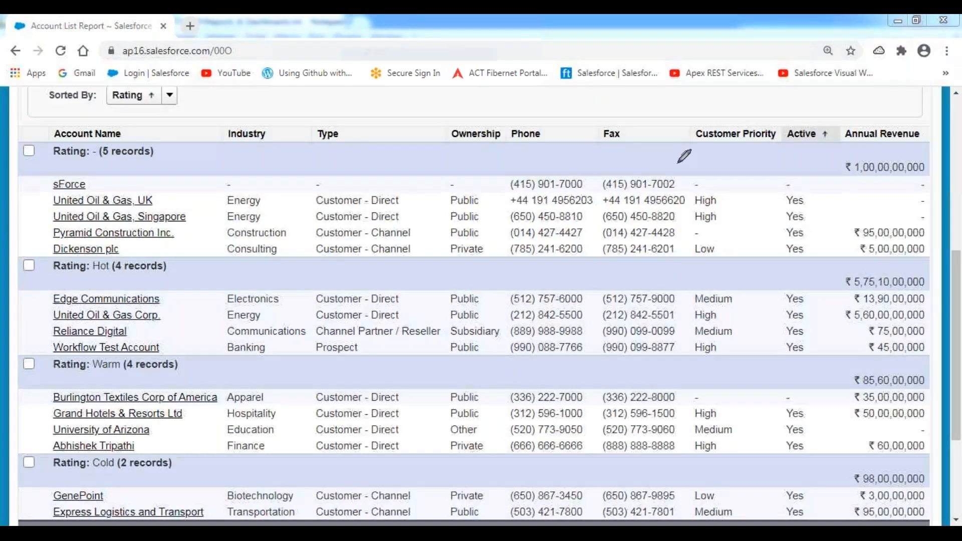
pyautogui.moveTo(850, 222)
pyautogui.mouseDown()
pyautogui.moveTo(851, 254)
pyautogui.moveTo(932, 248)
pyautogui.moveTo(928, 215)
pyautogui.moveTo(849, 215)
pyautogui.moveTo(850, 224)
pyautogui.mouseUp()
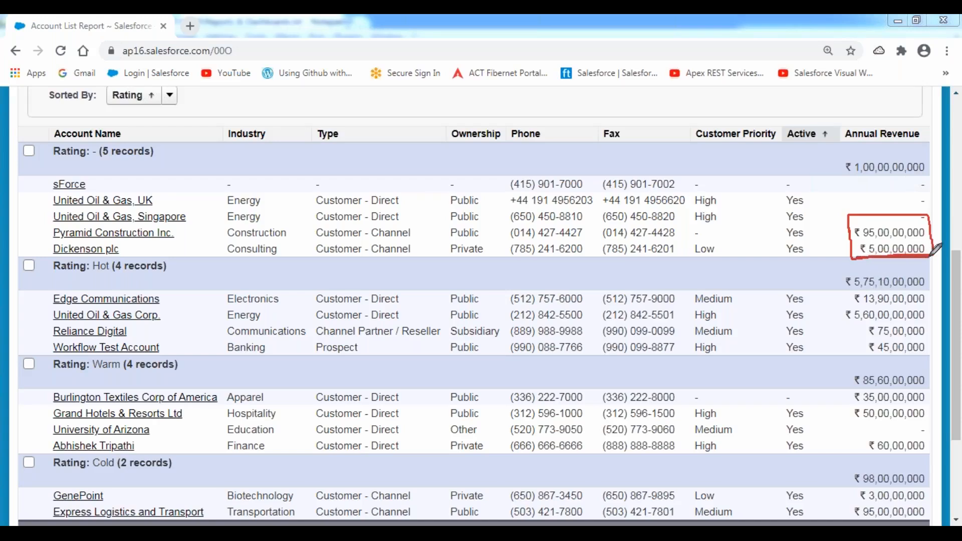
pyautogui.moveTo(851, 240); pyautogui.dragTo(932, 239)
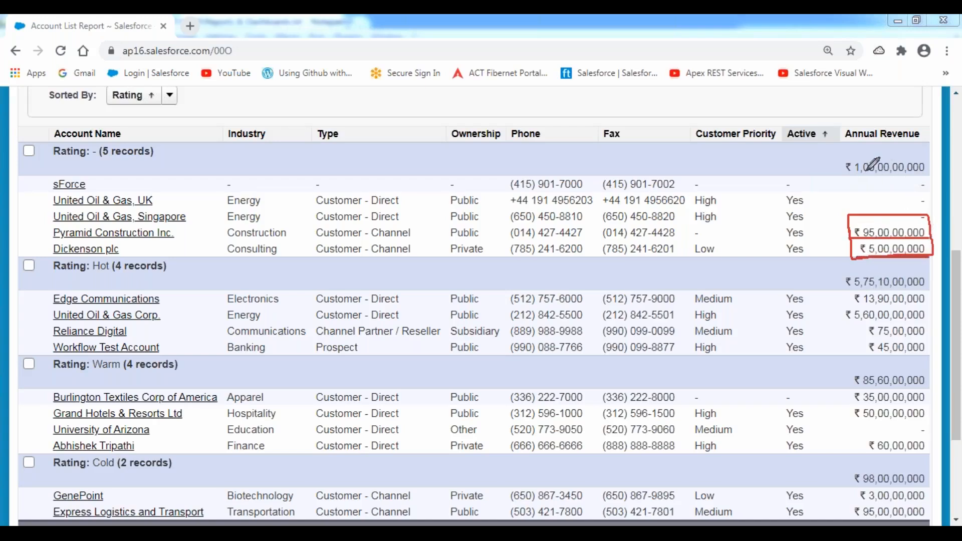
pyautogui.moveTo(853, 175); pyautogui.dragTo(930, 175)
pyautogui.moveTo(845, 297)
pyautogui.mouseDown()
pyautogui.moveTo(848, 331)
pyautogui.moveTo(874, 351)
pyautogui.moveTo(929, 351)
pyautogui.moveTo(932, 296)
pyautogui.moveTo(844, 297)
pyautogui.mouseUp()
pyautogui.moveTo(926, 306); pyautogui.dragTo(937, 308)
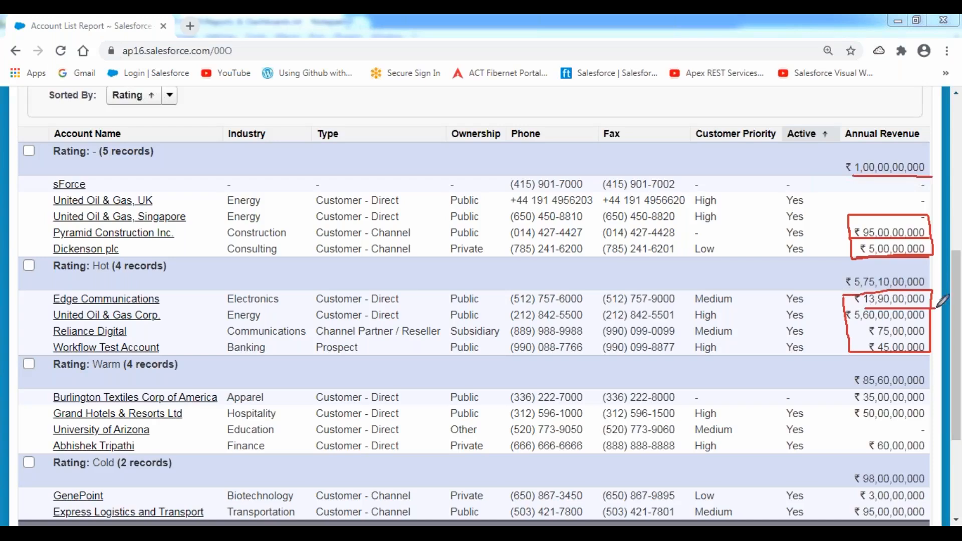
# Compare the account amounts in the Hot, Warm and Cold groups with their Annual Revenue subtotals and check the grand total.
pyautogui.moveTo(853, 322); pyautogui.dragTo(935, 322)
pyautogui.moveTo(872, 338); pyautogui.dragTo(935, 338)
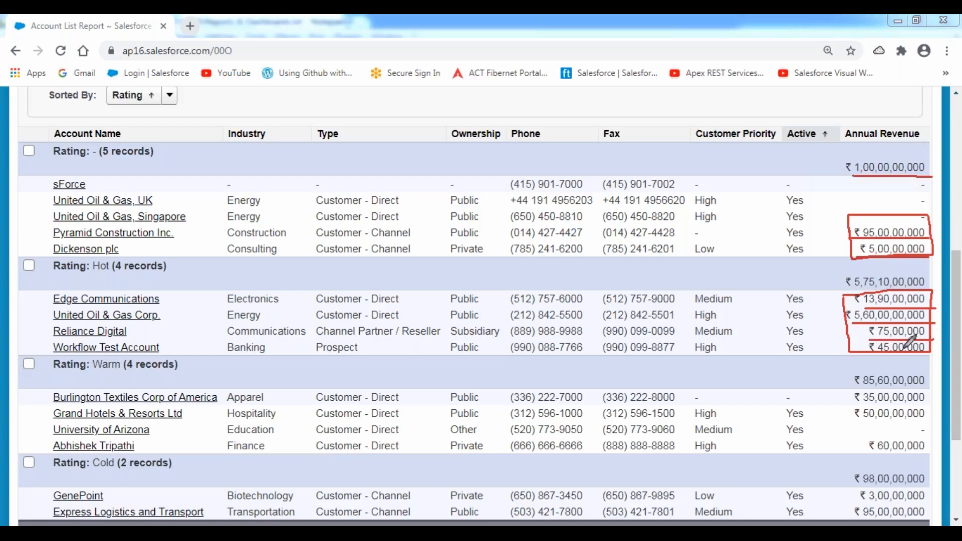
pyautogui.moveTo(874, 355); pyautogui.dragTo(933, 349)
pyautogui.moveTo(850, 396)
pyautogui.mouseDown()
pyautogui.moveTo(854, 441)
pyautogui.moveTo(876, 456)
pyautogui.moveTo(932, 454)
pyautogui.moveTo(932, 388)
pyautogui.moveTo(882, 387)
pyautogui.moveTo(863, 401)
pyautogui.moveTo(904, 424)
pyautogui.moveTo(925, 423)
pyautogui.mouseUp()
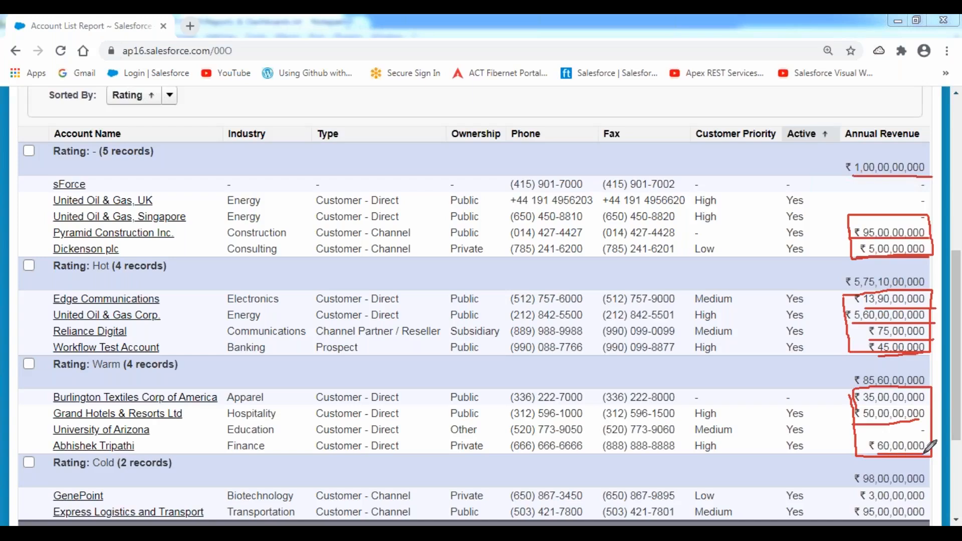
pyautogui.moveTo(869, 384)
pyautogui.mouseDown()
pyautogui.moveTo(924, 384)
pyautogui.moveTo(927, 368)
pyautogui.moveTo(858, 371)
pyautogui.moveTo(856, 390)
pyautogui.mouseUp()
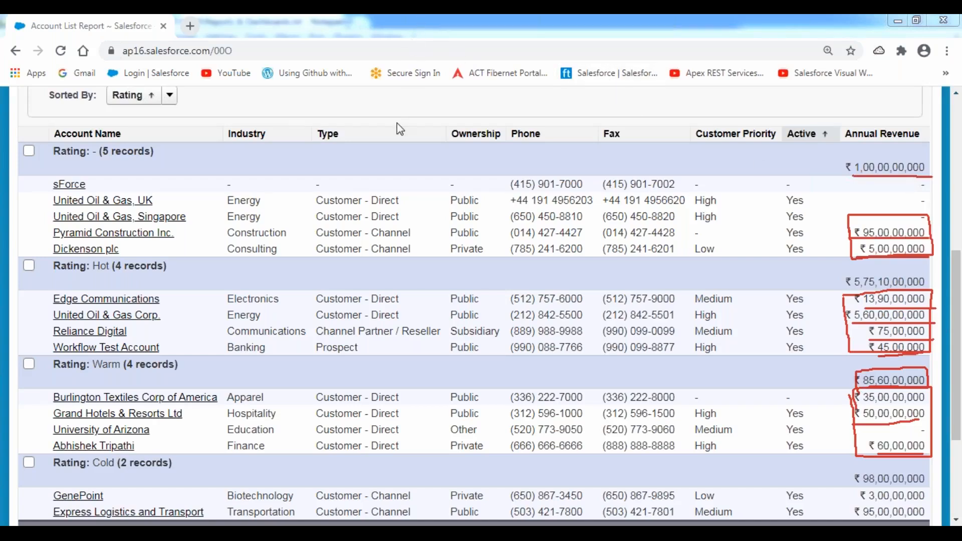
pyautogui.moveTo(955, 296); pyautogui.dragTo(956, 376)
pyautogui.moveTo(843, 387); pyautogui.dragTo(929, 389)
pyautogui.moveTo(853, 317); pyautogui.dragTo(925, 320)
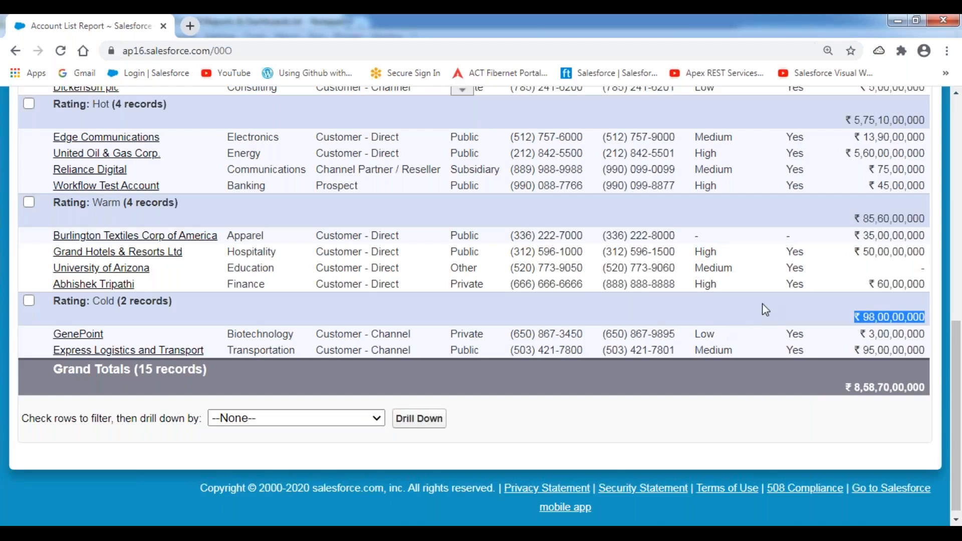
# Reopen the report for customization, enlarge the preview area and add a chart of the donut type.
pyautogui.scroll(5, 761, 304)
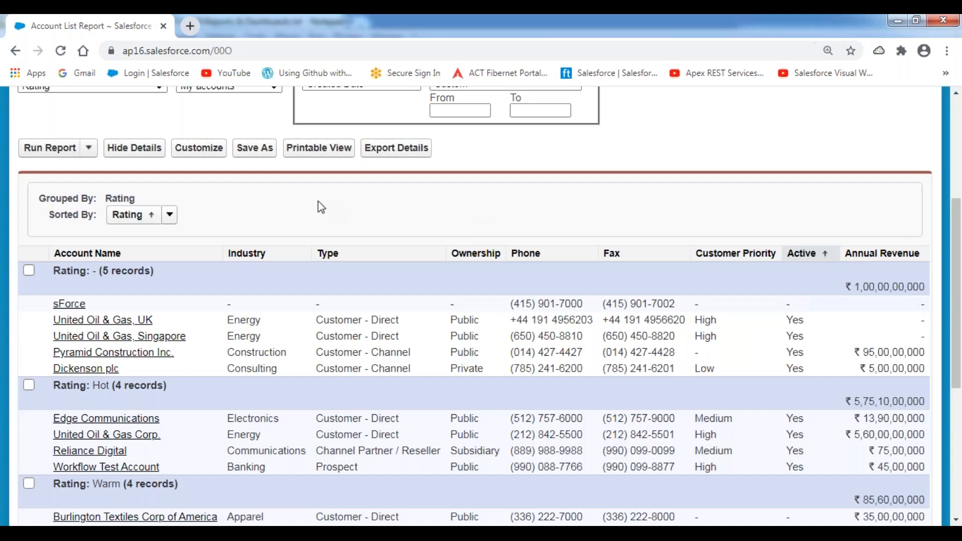
pyautogui.click(199, 154)
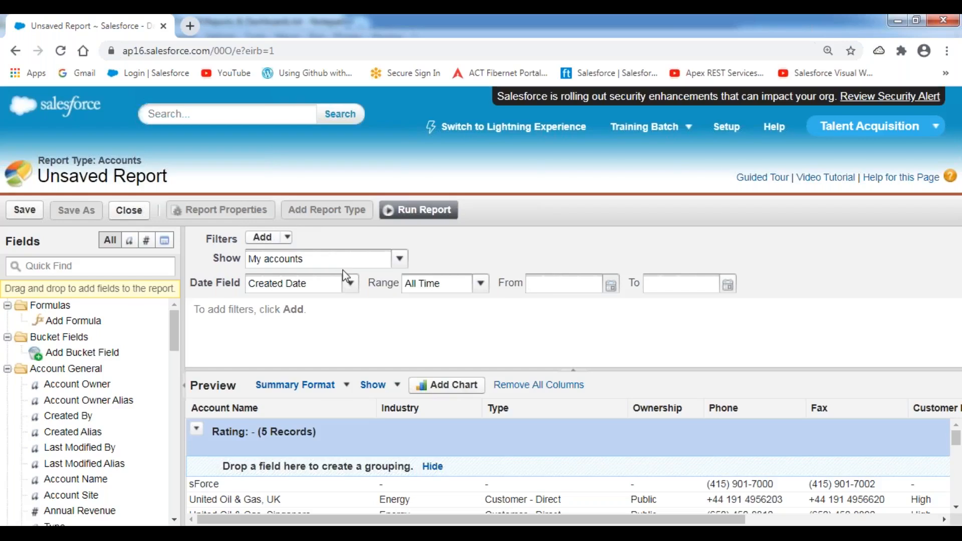
pyautogui.moveTo(618, 369); pyautogui.dragTo(617, 312)
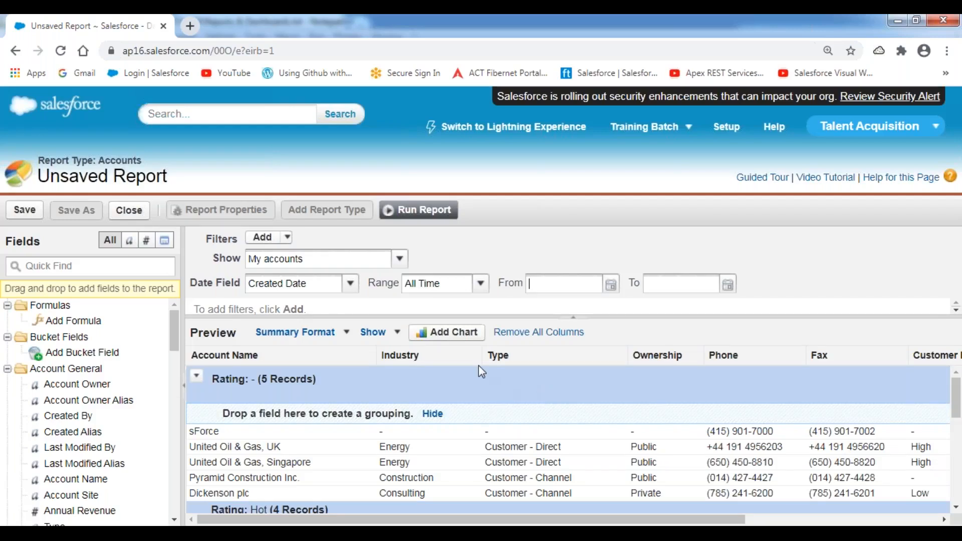
pyautogui.click(454, 339)
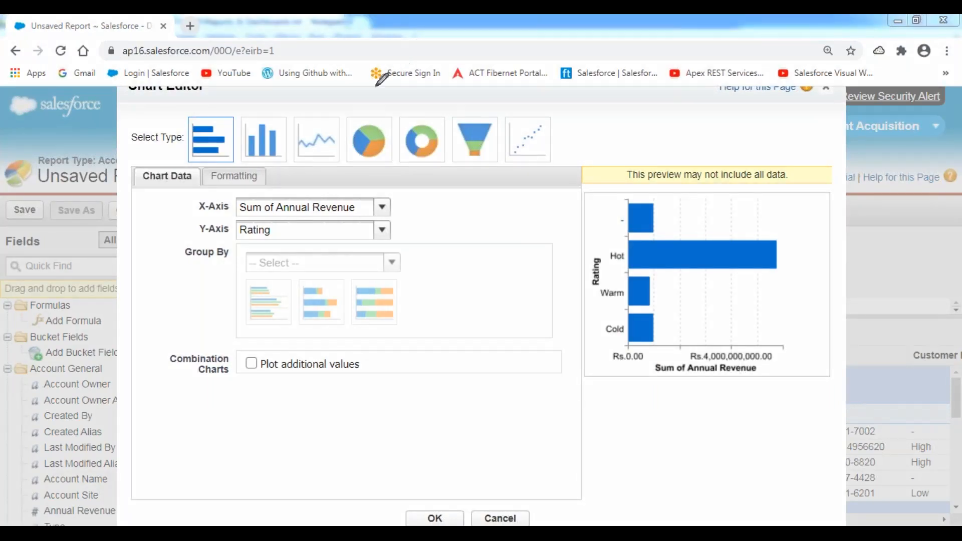
pyautogui.moveTo(206, 128); pyautogui.dragTo(266, 147)
pyautogui.click(426, 145)
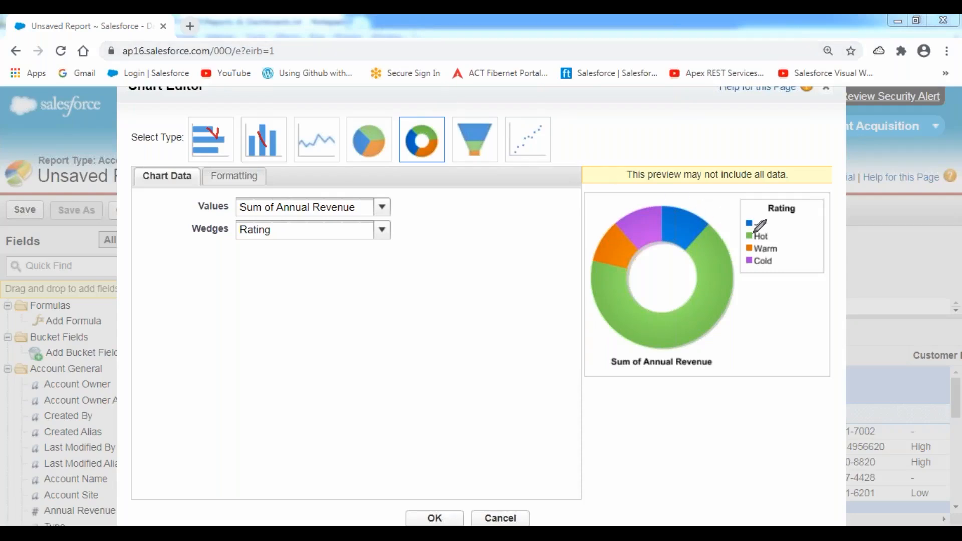
# Examine the Rating legend entries in the donut chart preview.
pyautogui.moveTo(733, 195)
pyautogui.mouseDown()
pyautogui.moveTo(732, 276)
pyautogui.moveTo(817, 283)
pyautogui.moveTo(811, 198)
pyautogui.moveTo(733, 196)
pyautogui.mouseUp()
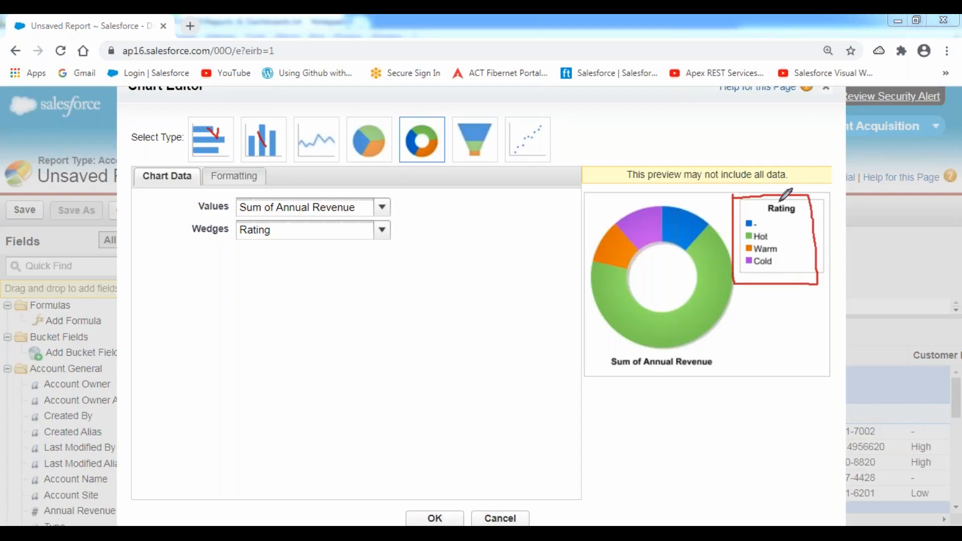
pyautogui.moveTo(764, 189)
pyautogui.mouseDown()
pyautogui.moveTo(735, 258)
pyautogui.moveTo(827, 220)
pyautogui.moveTo(758, 189)
pyautogui.mouseUp()
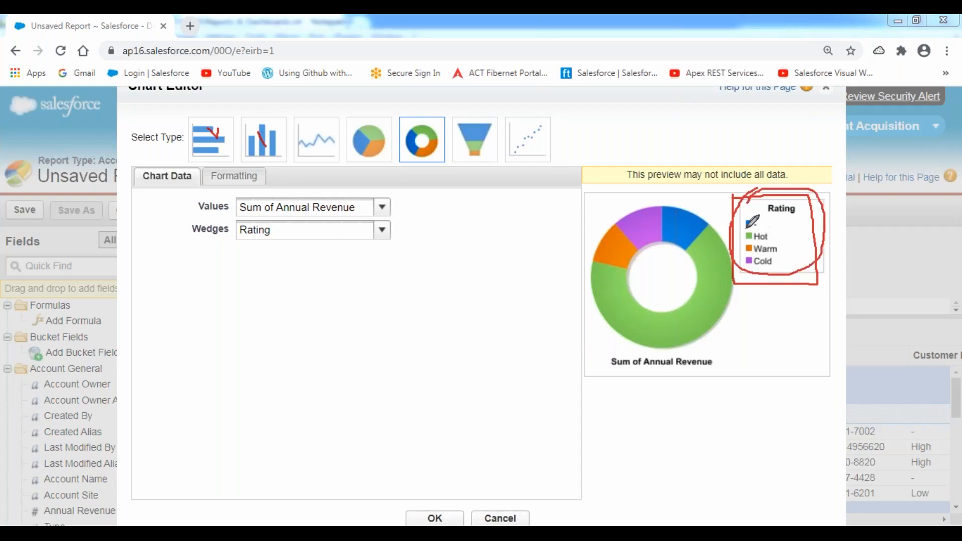
pyautogui.moveTo(759, 226)
pyautogui.mouseDown()
pyautogui.moveTo(775, 218)
pyautogui.moveTo(774, 239)
pyautogui.moveTo(784, 223)
pyautogui.mouseUp()
pyautogui.moveTo(774, 244)
pyautogui.mouseDown()
pyautogui.moveTo(790, 241)
pyautogui.moveTo(780, 262)
pyautogui.moveTo(801, 243)
pyautogui.mouseUp()
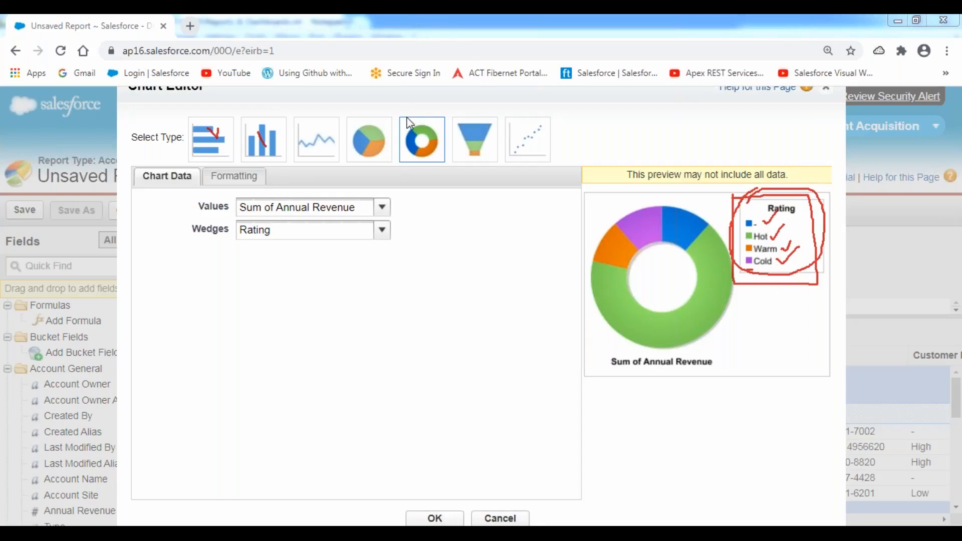
pyautogui.click(430, 122)
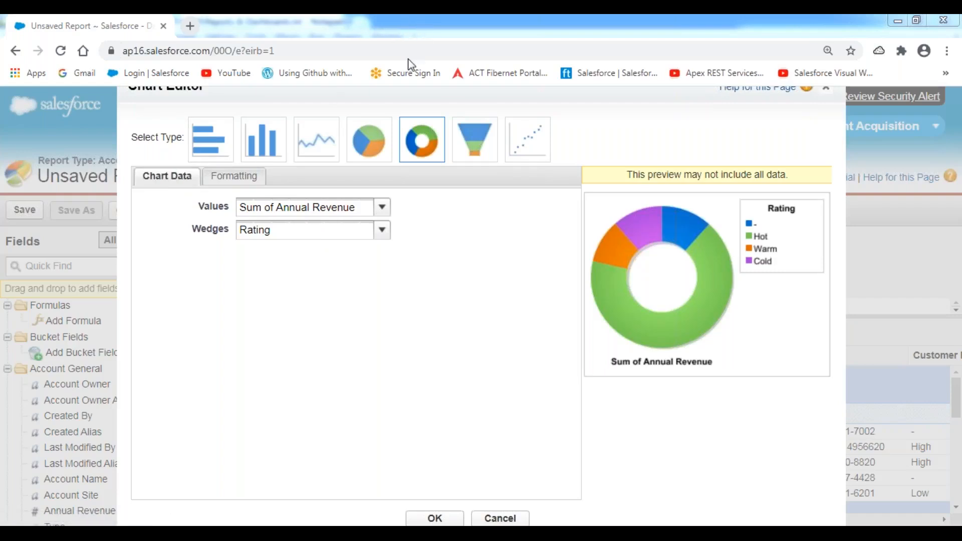
# Set the donut chart's values to Record Count and its wedges to Rating.
pyautogui.moveTo(135, 165)
pyautogui.mouseDown()
pyautogui.moveTo(293, 173)
pyautogui.moveTo(244, 188)
pyautogui.moveTo(143, 187)
pyautogui.moveTo(138, 162)
pyautogui.moveTo(179, 179)
pyautogui.moveTo(188, 153)
pyautogui.moveTo(239, 178)
pyautogui.moveTo(259, 149)
pyautogui.mouseUp()
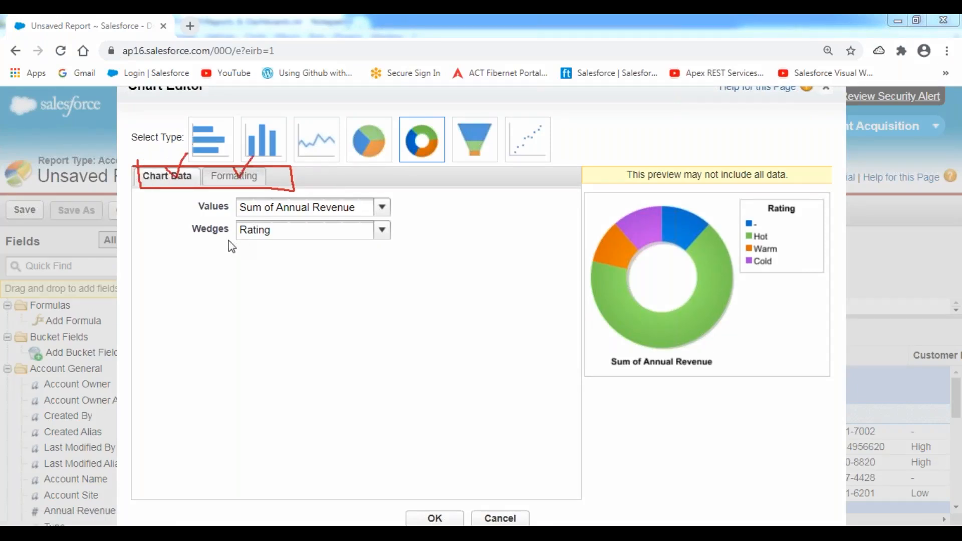
pyautogui.click(383, 210)
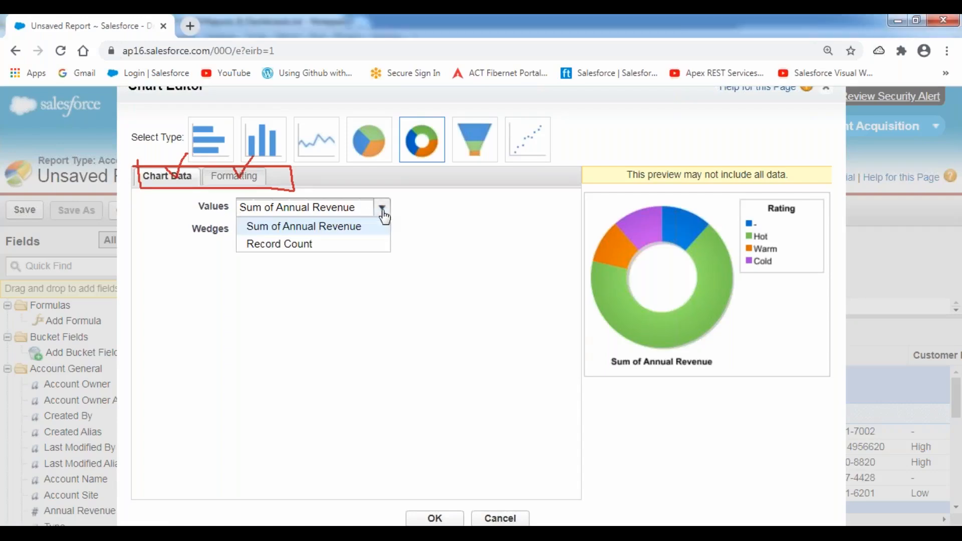
pyautogui.click(305, 245)
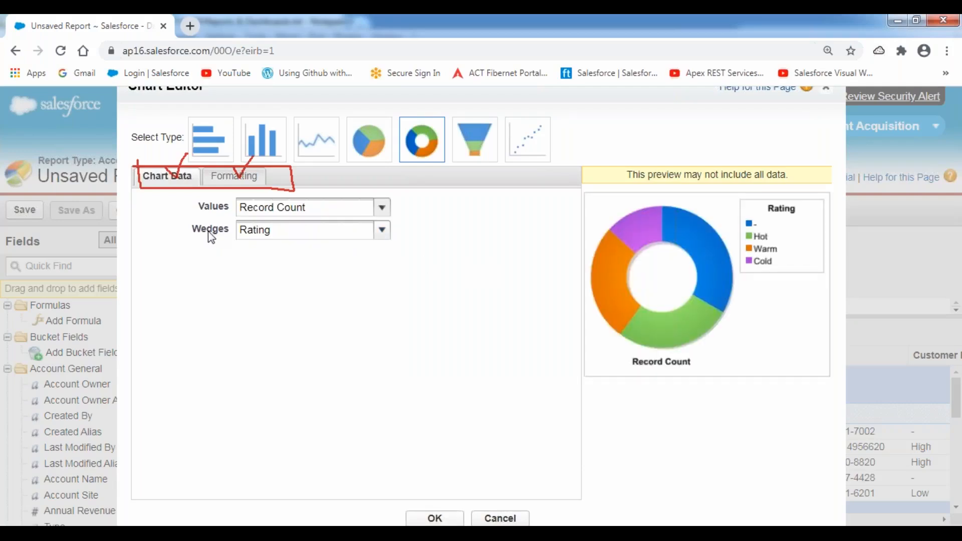
pyautogui.click(382, 233)
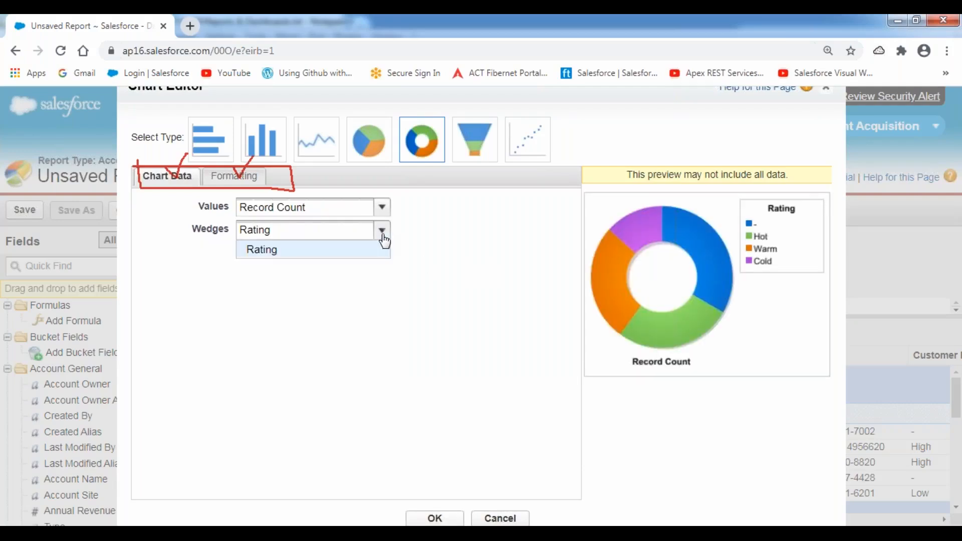
pyautogui.click(286, 256)
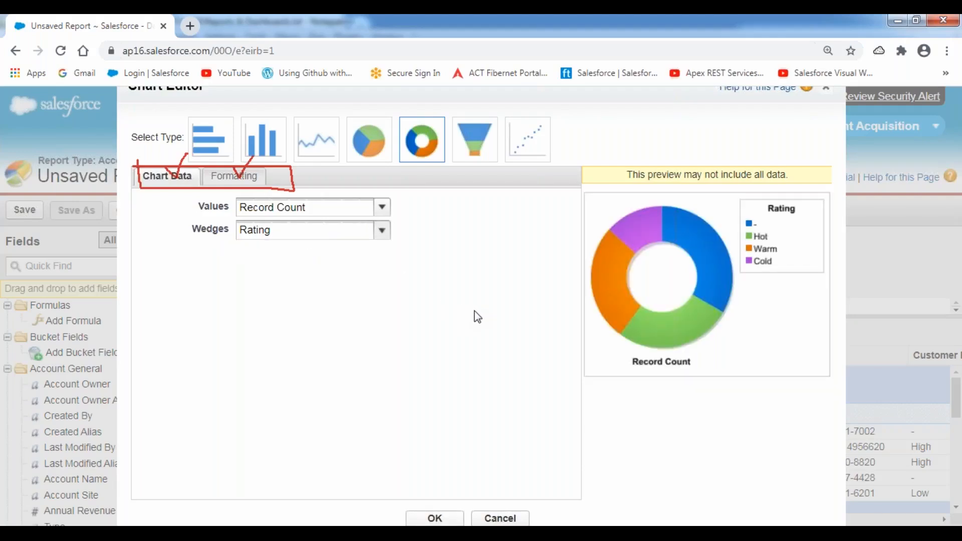
# Title the donut chart "Customers With Rating Group" and check the title in the chart preview.
pyautogui.click(237, 182)
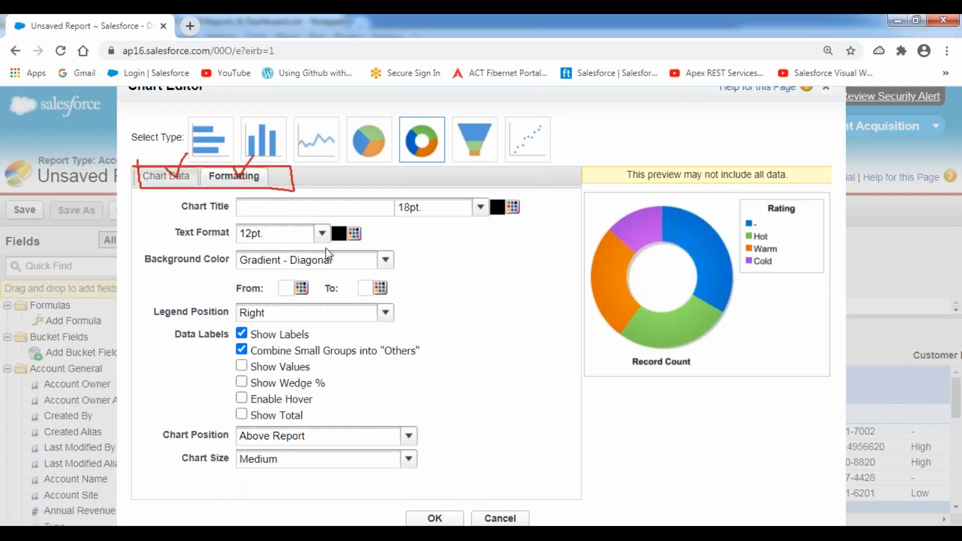
pyautogui.click(261, 208)
pyautogui.write('Customers With ')
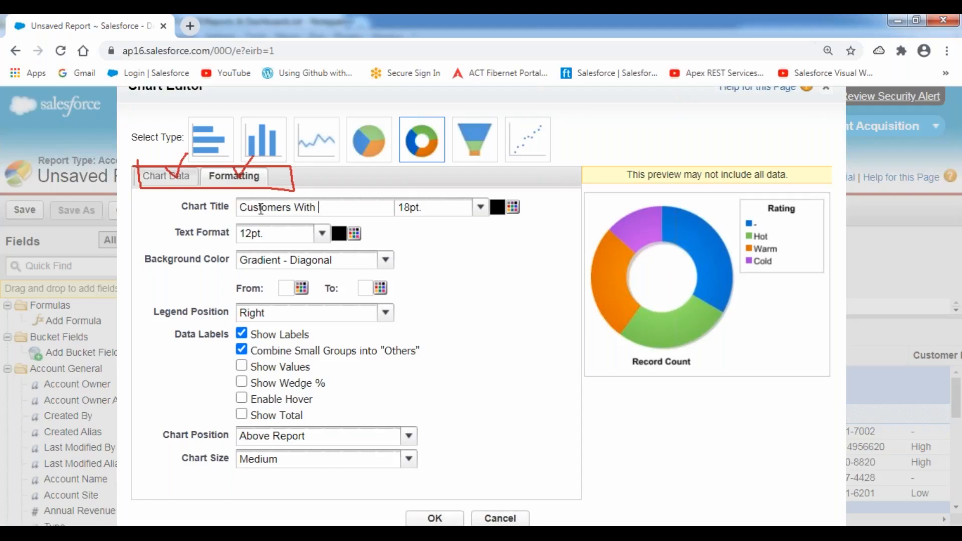
pyautogui.write('Rating Group')
pyautogui.click(485, 296)
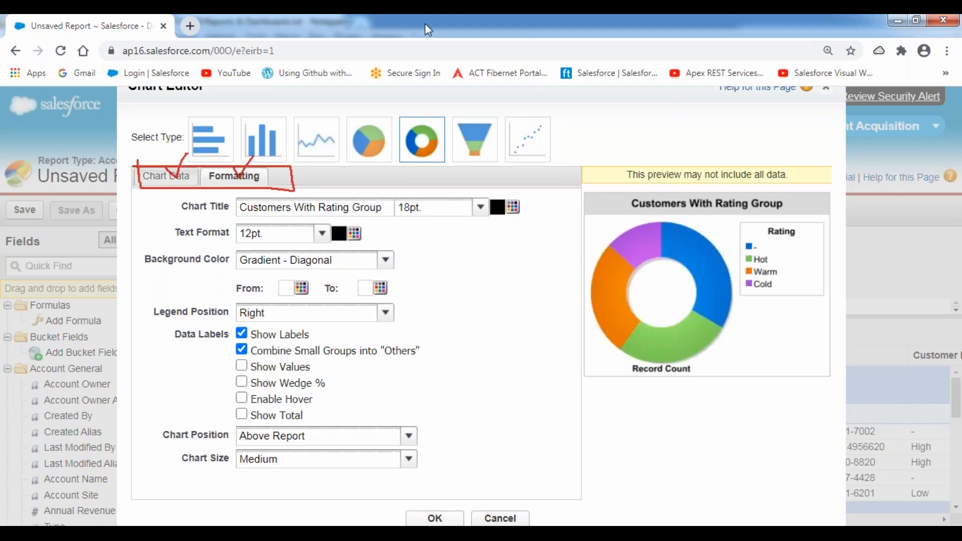
pyautogui.moveTo(621, 217)
pyautogui.mouseDown()
pyautogui.moveTo(698, 223)
pyautogui.moveTo(793, 204)
pyautogui.mouseUp()
pyautogui.moveTo(760, 175); pyautogui.dragTo(657, 176)
pyautogui.moveTo(626, 231)
pyautogui.mouseDown()
pyautogui.moveTo(624, 203)
pyautogui.moveTo(786, 186)
pyautogui.moveTo(669, 231)
pyautogui.mouseUp()
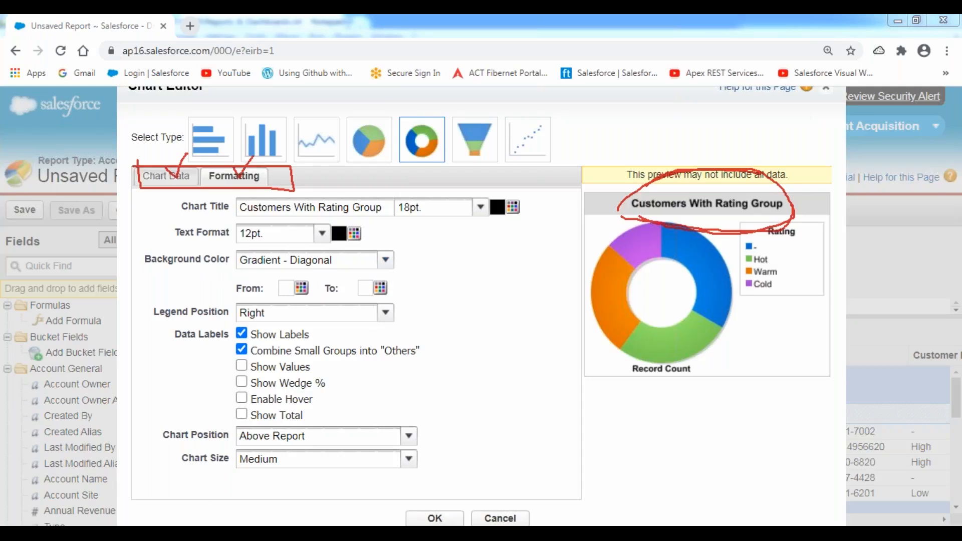
# Preview the chart legend in the Bottom and On Chart positions, and return the legend position to Right.
pyautogui.moveTo(155, 320); pyautogui.dragTo(230, 317)
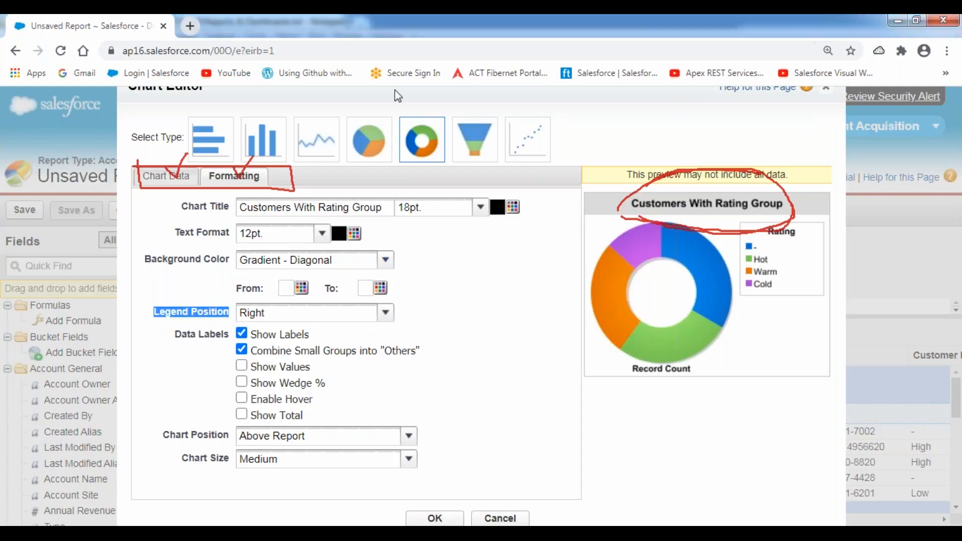
pyautogui.click(421, 28)
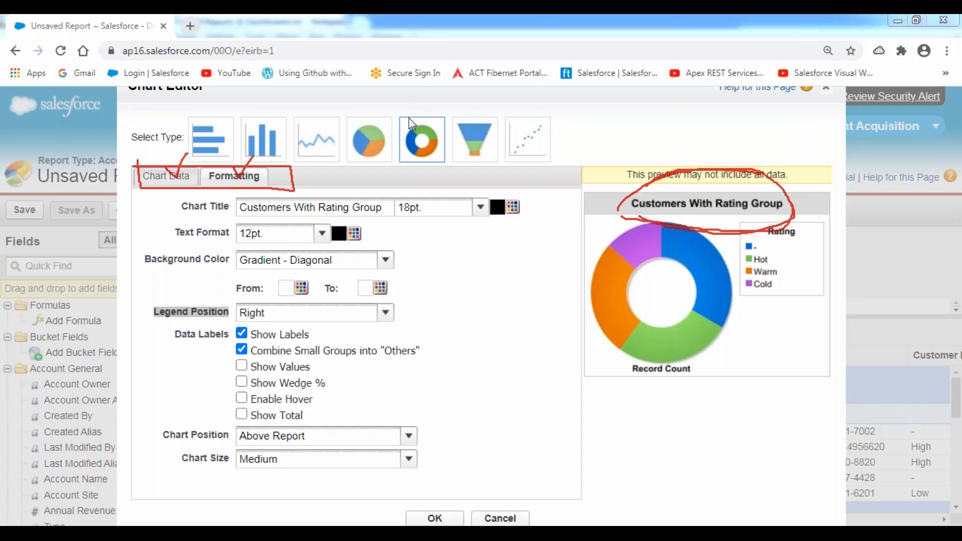
pyautogui.click(411, 123)
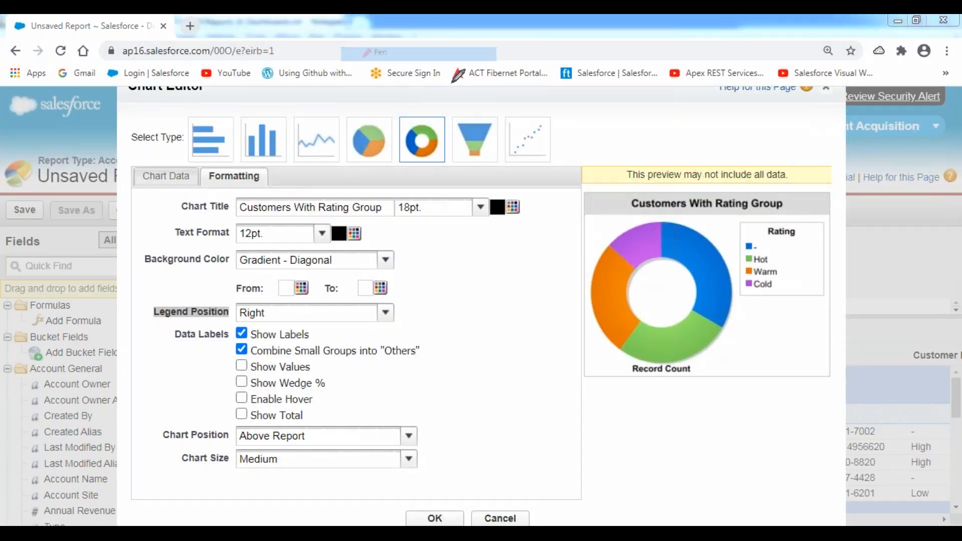
pyautogui.moveTo(739, 224)
pyautogui.mouseDown()
pyautogui.moveTo(740, 287)
pyautogui.moveTo(829, 299)
pyautogui.moveTo(816, 212)
pyautogui.moveTo(748, 213)
pyautogui.mouseUp()
pyautogui.moveTo(626, 375)
pyautogui.mouseDown()
pyautogui.moveTo(627, 424)
pyautogui.moveTo(712, 426)
pyautogui.moveTo(731, 362)
pyautogui.moveTo(614, 375)
pyautogui.mouseUp()
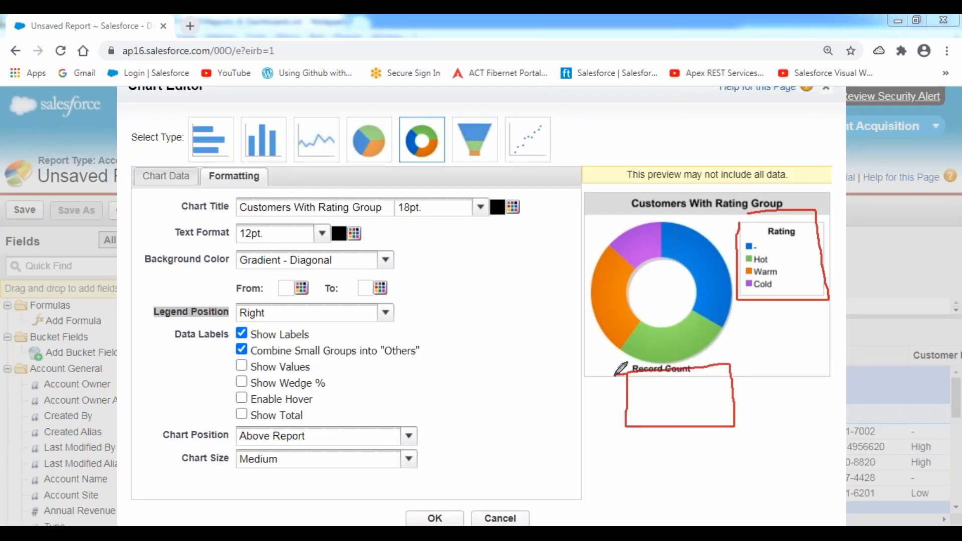
pyautogui.moveTo(636, 250)
pyautogui.mouseDown()
pyautogui.moveTo(669, 334)
pyautogui.moveTo(711, 275)
pyautogui.moveTo(634, 251)
pyautogui.mouseUp()
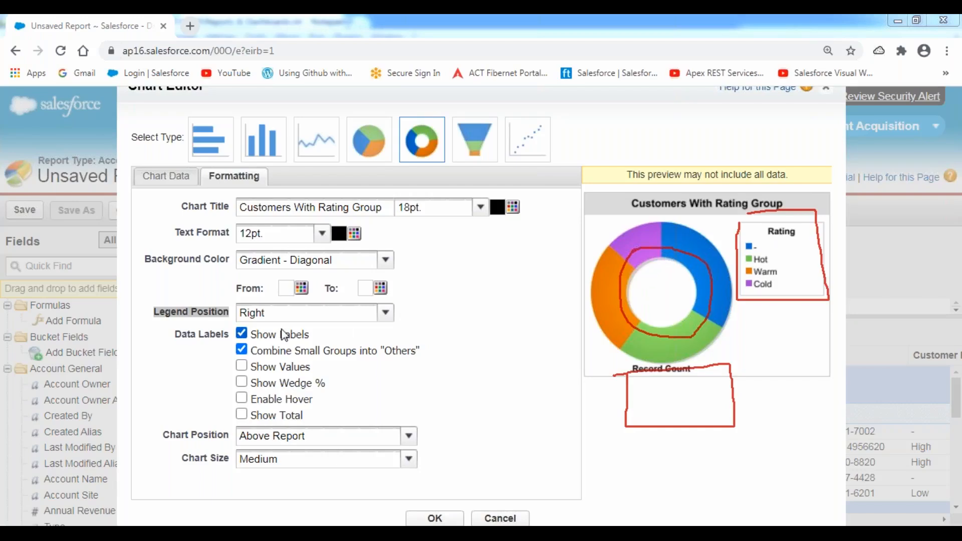
pyautogui.click(385, 312)
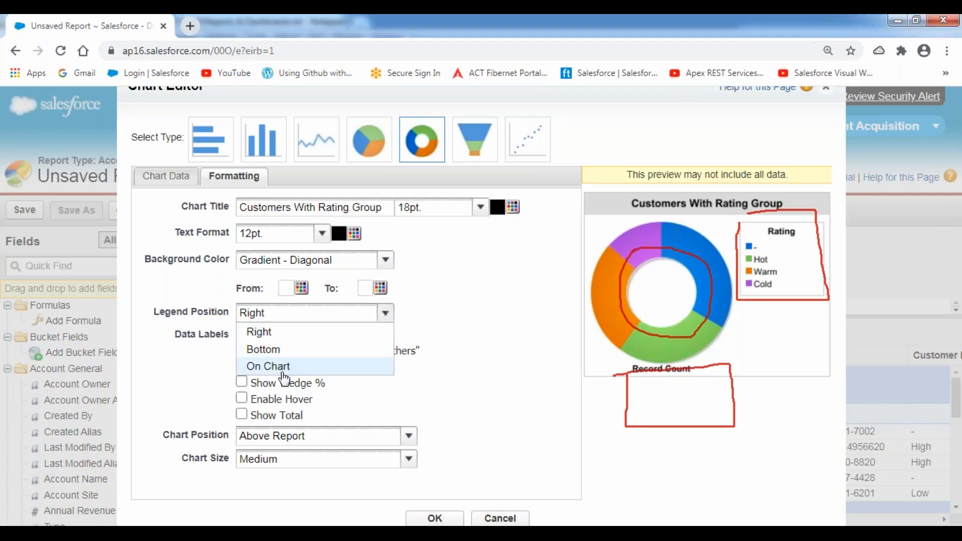
pyautogui.click(269, 348)
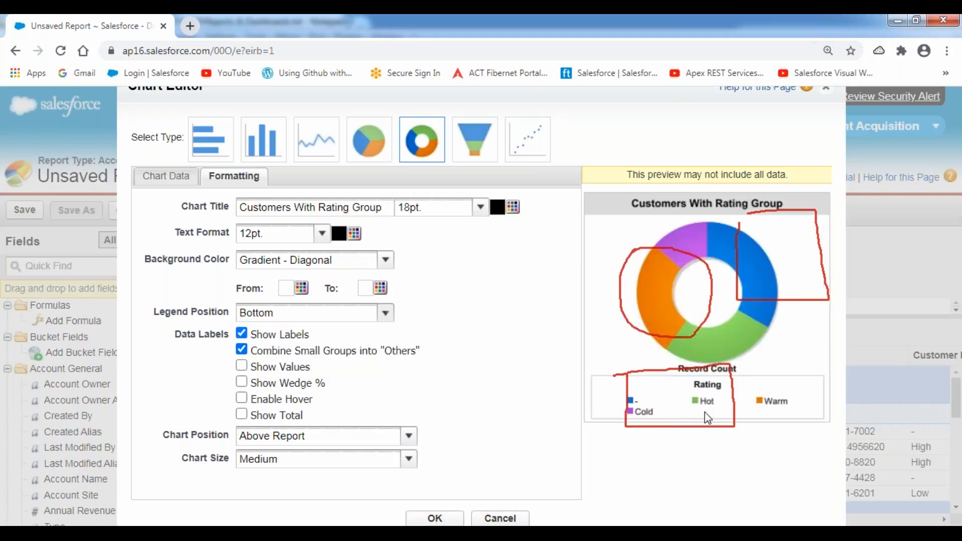
pyautogui.click(386, 313)
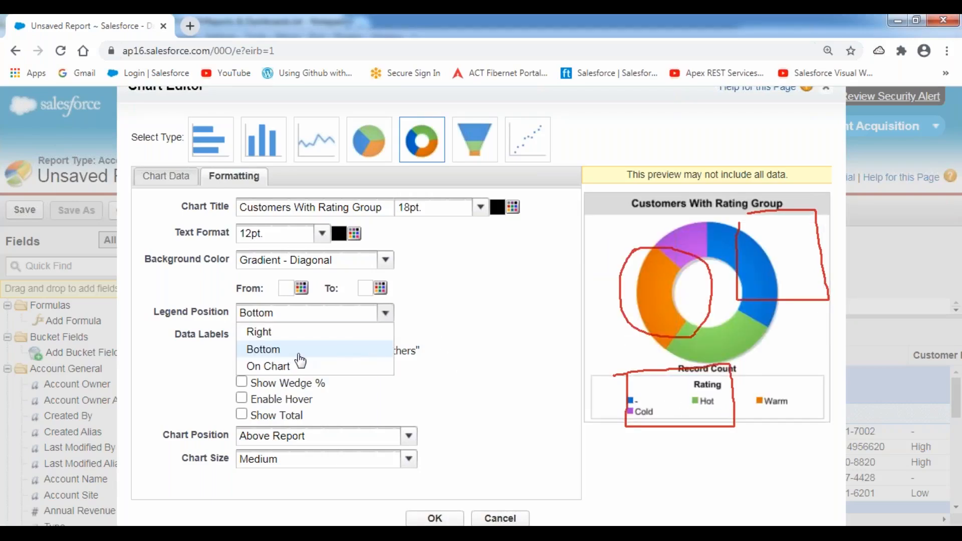
pyautogui.click(274, 366)
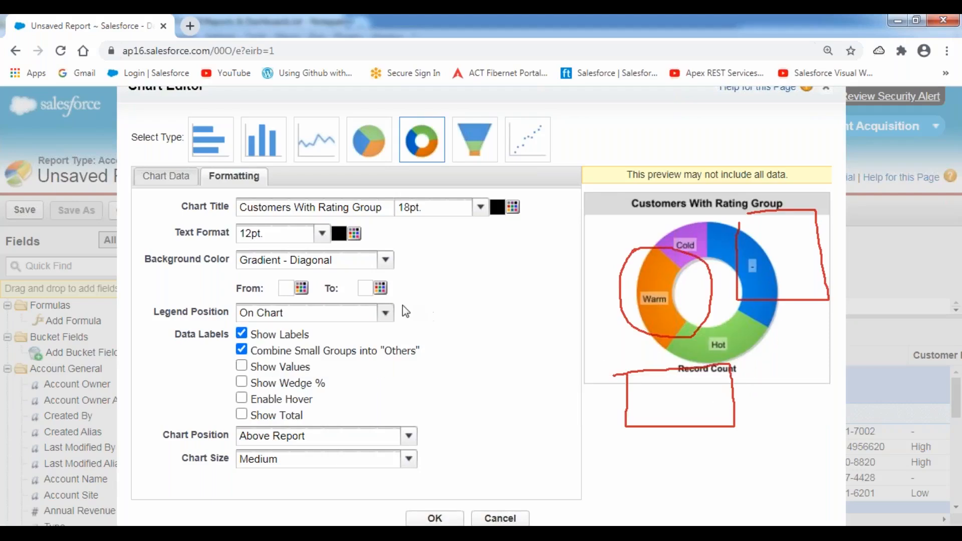
pyautogui.click(385, 313)
pyautogui.click(329, 332)
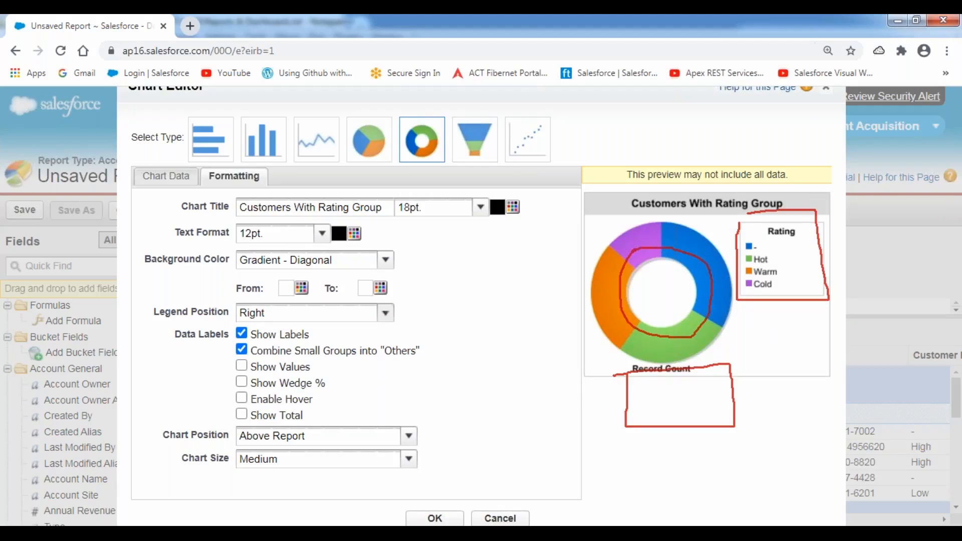
# Turn off combining small groups into "Others" for the donut chart.
pyautogui.click(422, 24)
pyautogui.click(406, 122)
pyautogui.click(419, 25)
pyautogui.click(408, 57)
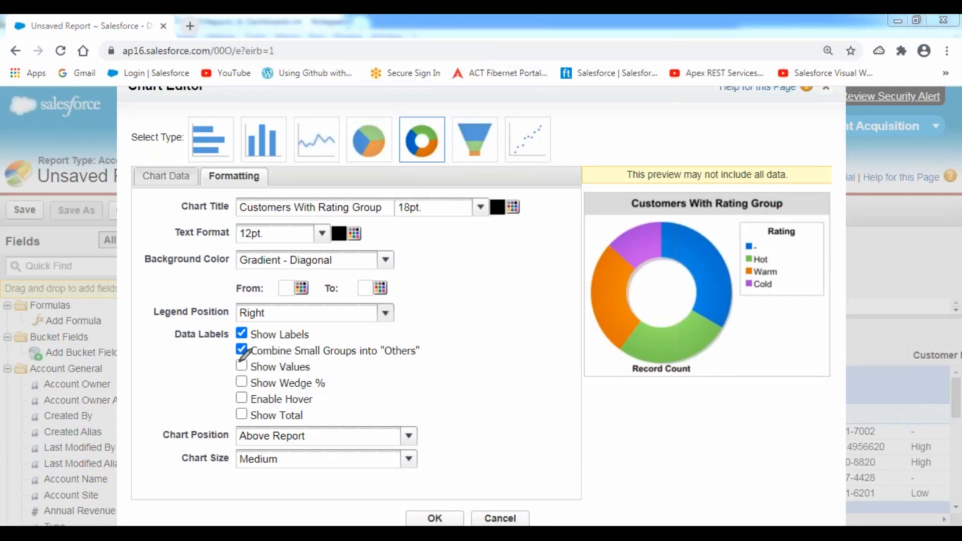
pyautogui.moveTo(253, 361); pyautogui.dragTo(423, 361)
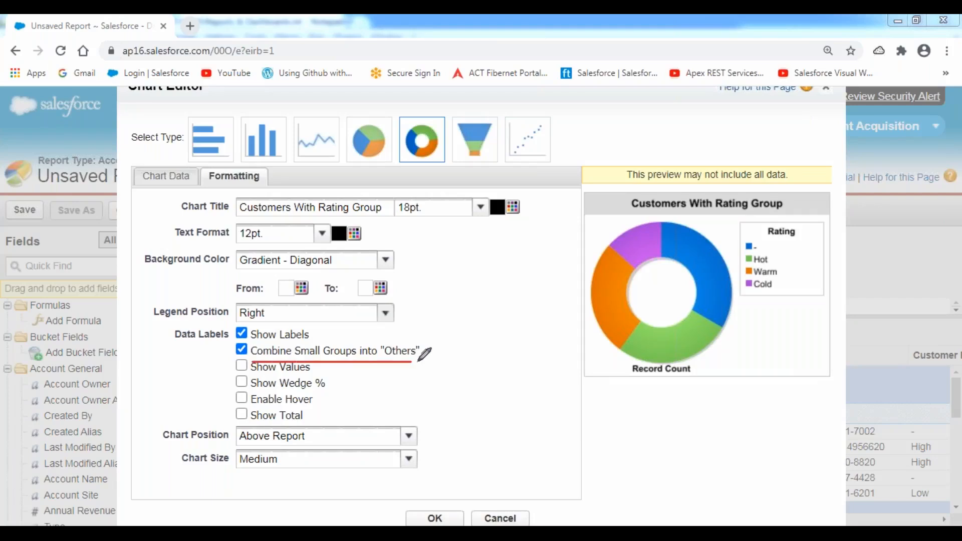
pyautogui.click(254, 353)
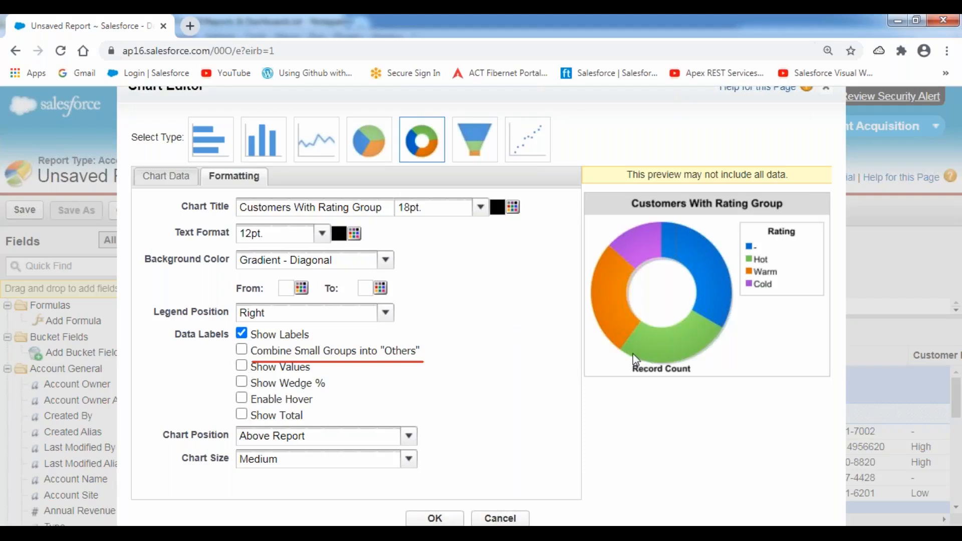
# Turn on Show Values, Show Wedge %, Enable Hover and Show Total for the donut chart.
pyautogui.click(241, 368)
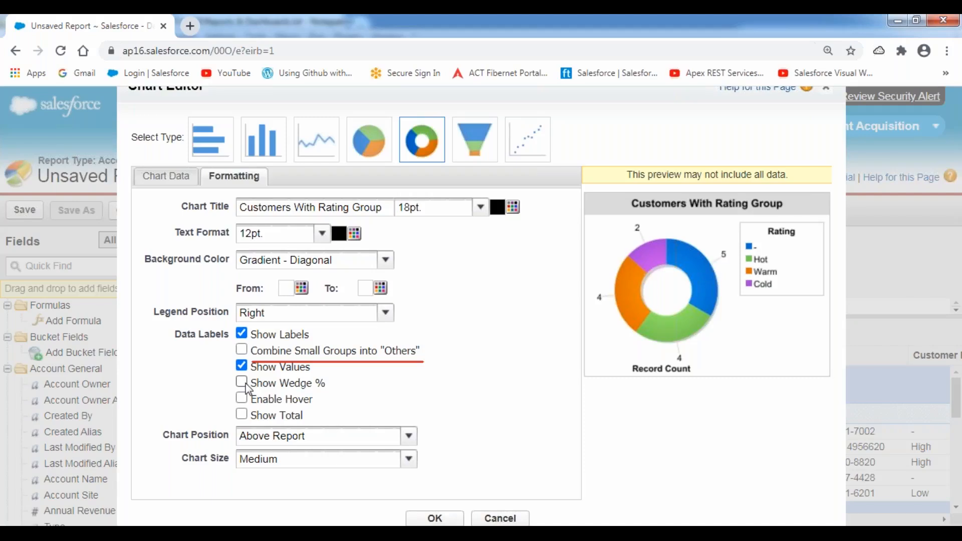
pyautogui.click(246, 385)
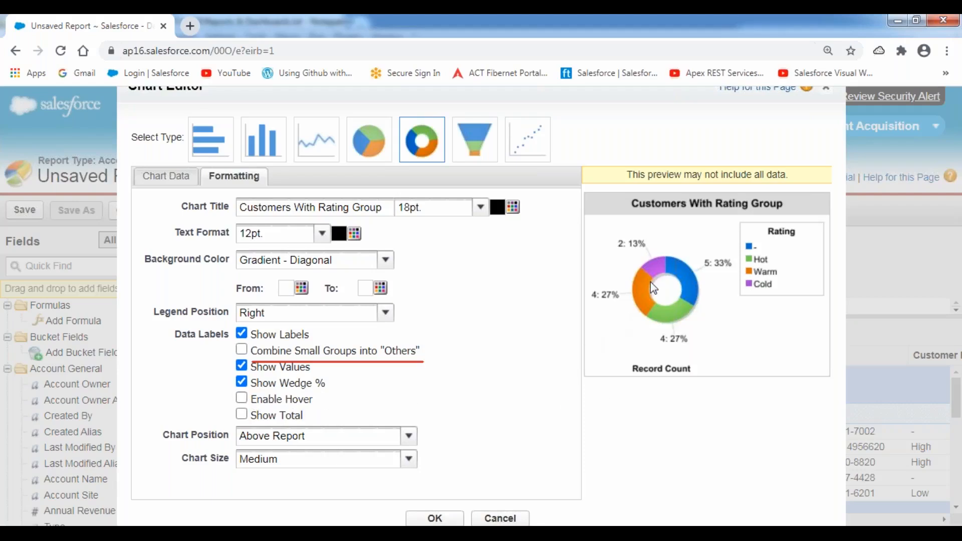
pyautogui.click(241, 399)
pyautogui.click(242, 415)
# Set the chart position to Above Report and the chart size to Medium, and apply the chart settings to the report.
pyautogui.moveTo(162, 436); pyautogui.dragTo(237, 444)
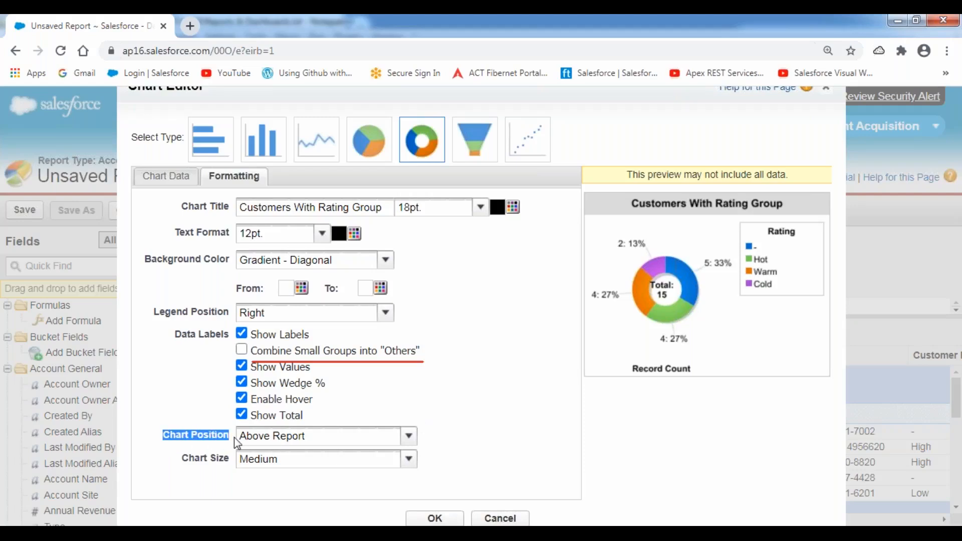
pyautogui.click(410, 441)
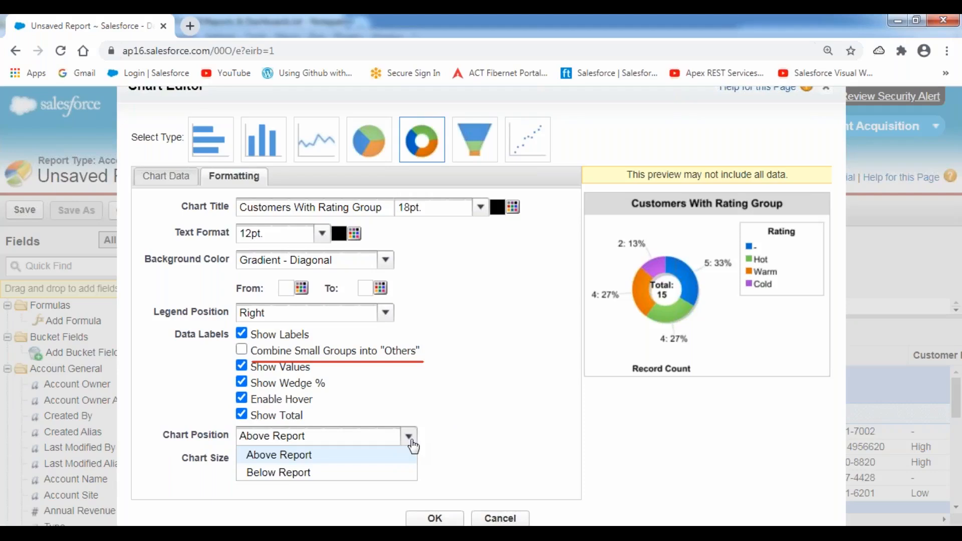
pyautogui.click(251, 457)
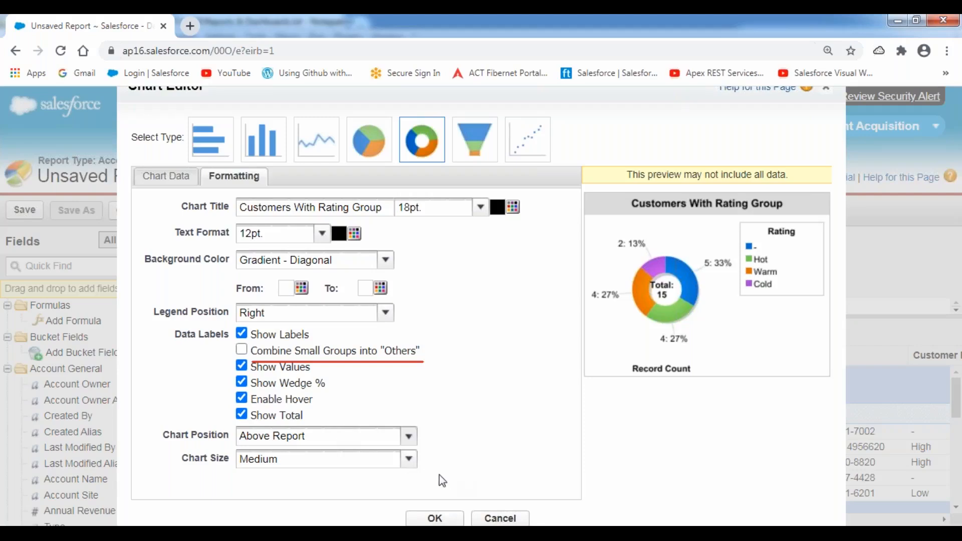
pyautogui.click(409, 461)
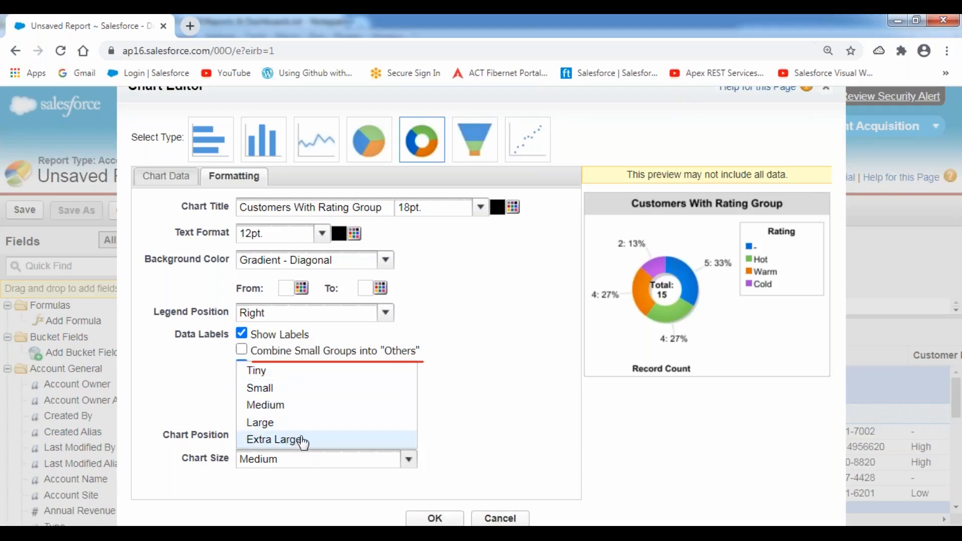
pyautogui.click(292, 405)
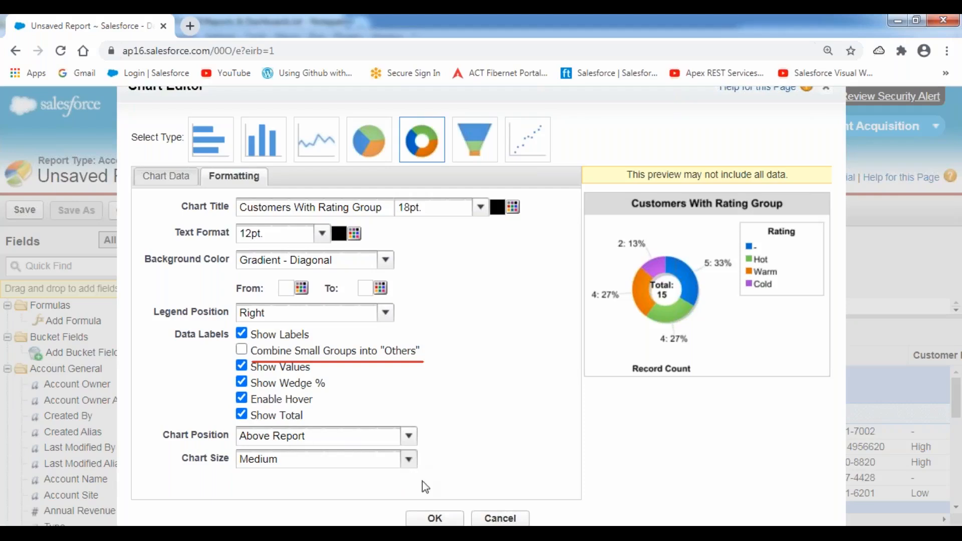
pyautogui.click(435, 519)
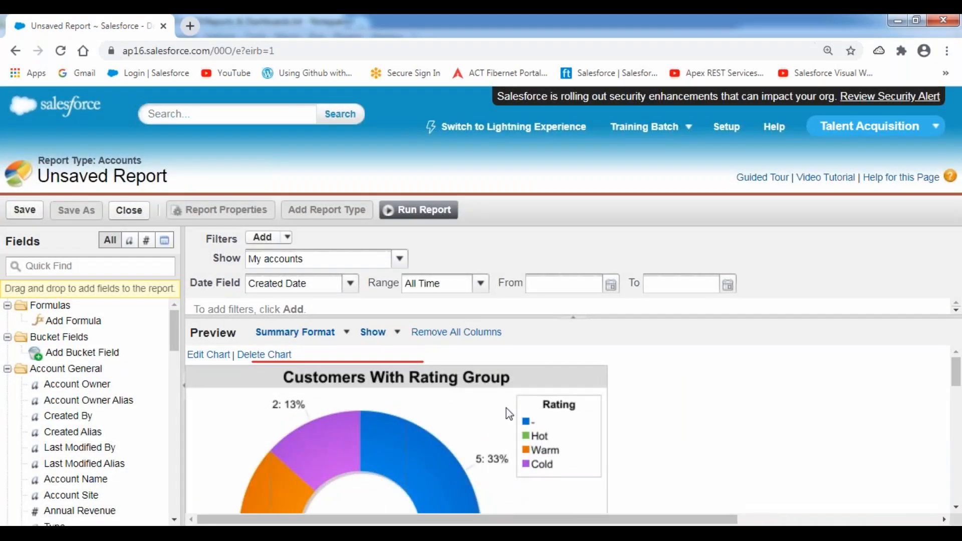
pyautogui.scroll(-2, 699, 377)
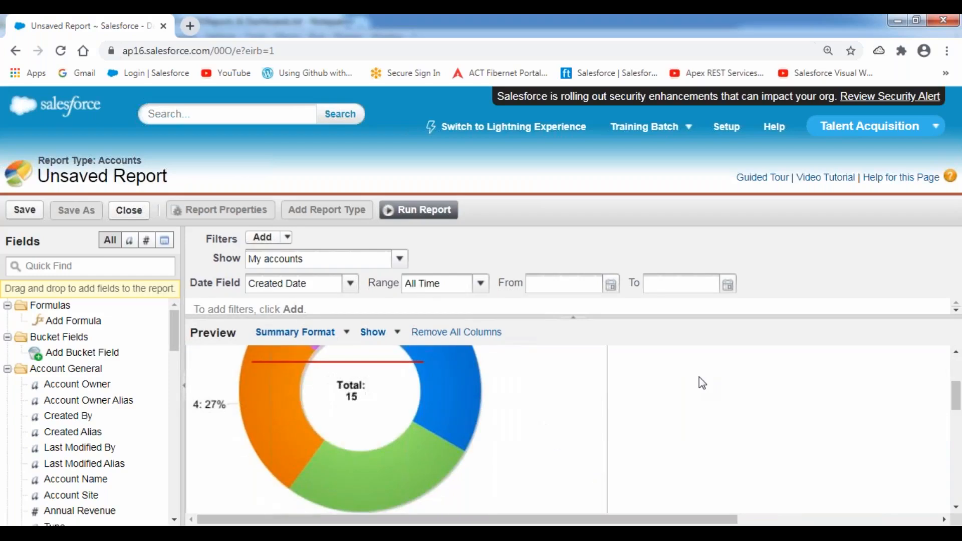
# Run the report, returning to its customization view once to run it again.
pyautogui.click(435, 215)
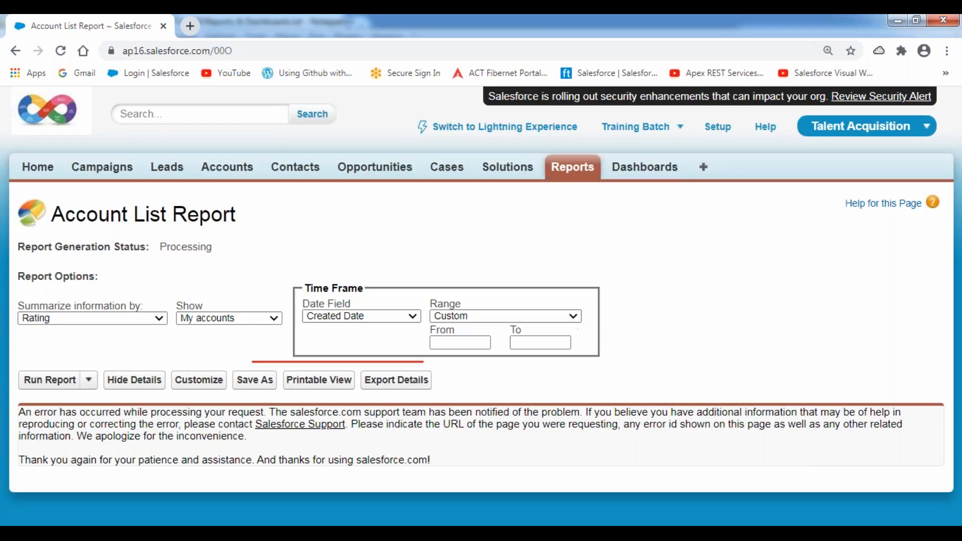
pyautogui.click(205, 385)
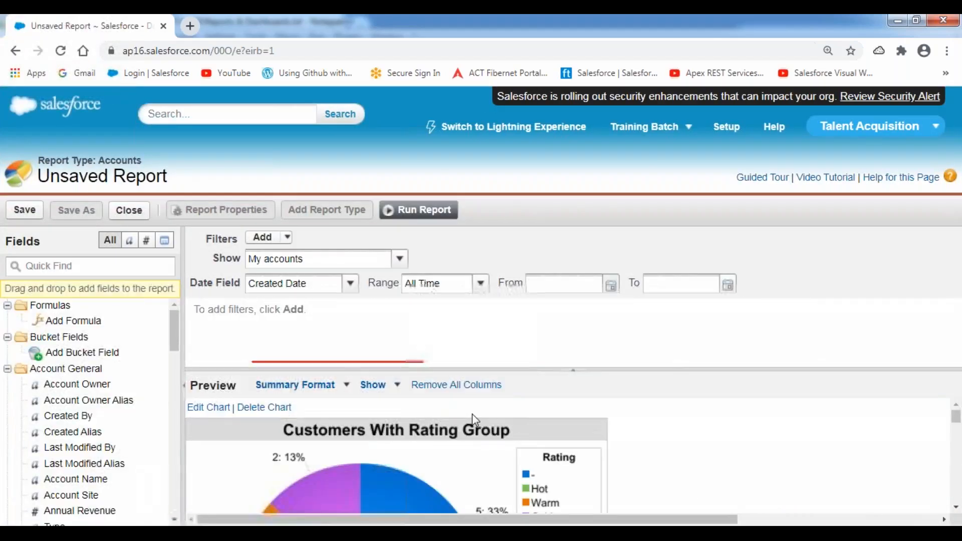
pyautogui.click(425, 219)
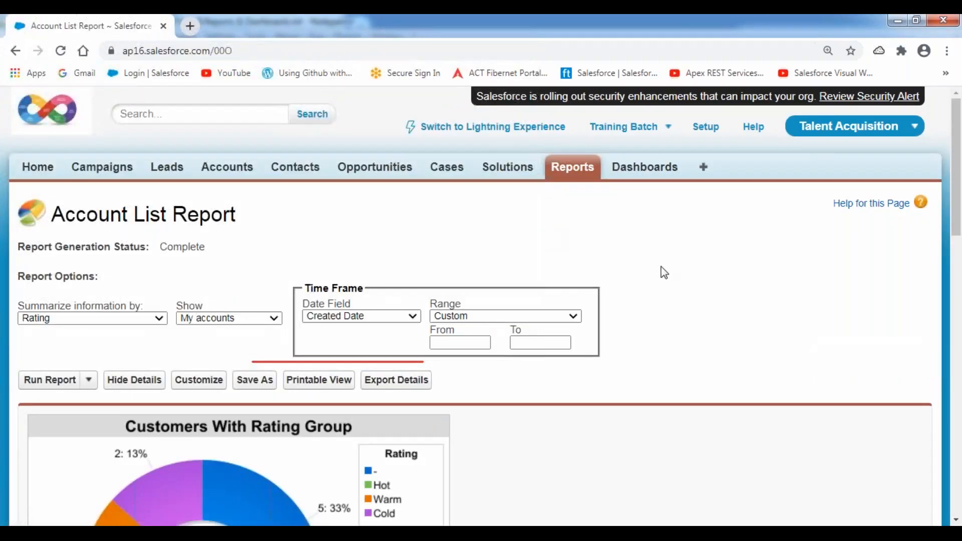
# Examine the donut chart, the hover details of each rating wedge, and the account records grouped by Rating below it.
pyautogui.scroll(-5, 660, 267)
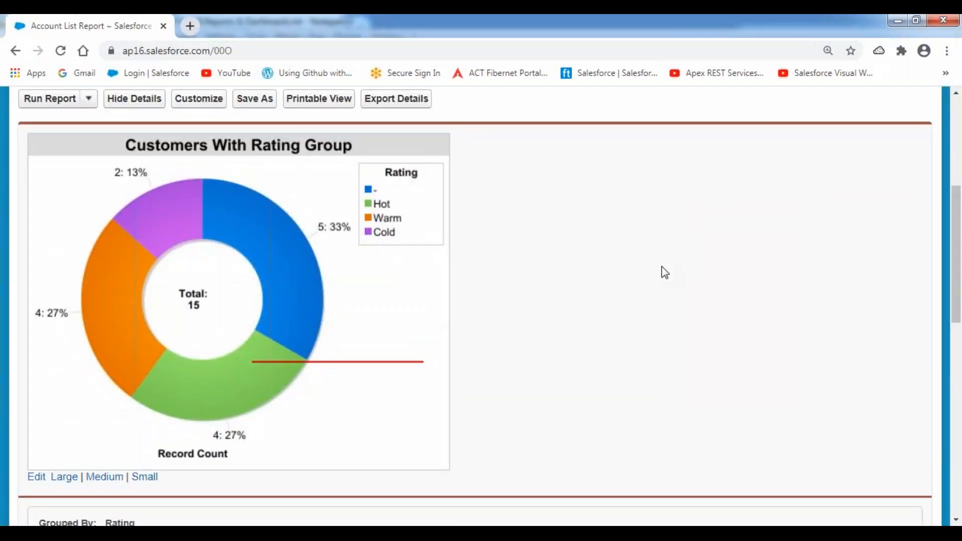
pyautogui.scroll(-10, 662, 271)
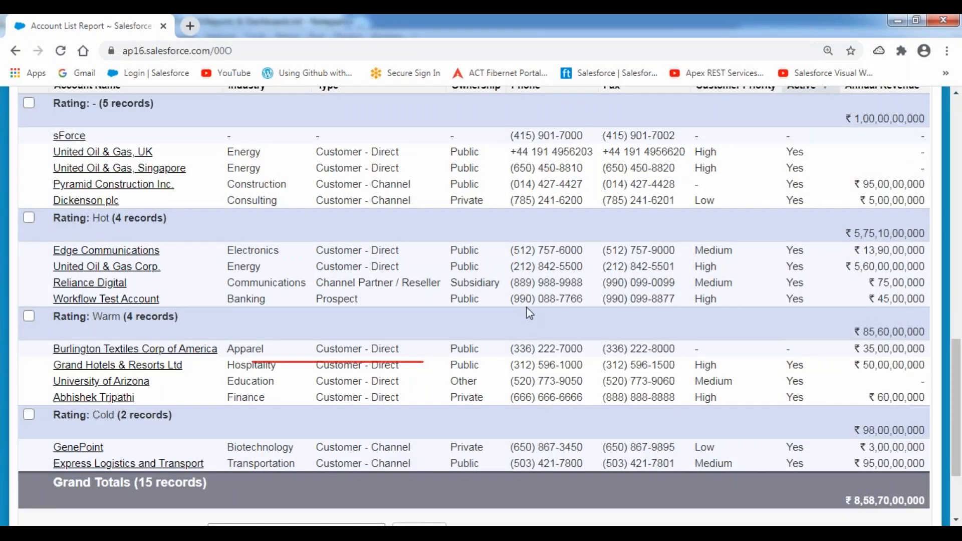
pyautogui.scroll(8, 533, 305)
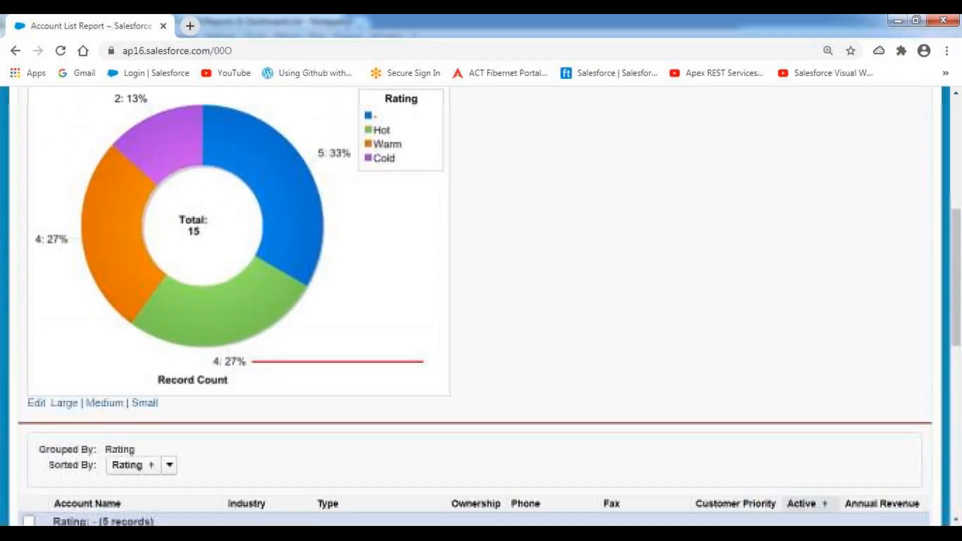
pyautogui.scroll(3, 475, 305)
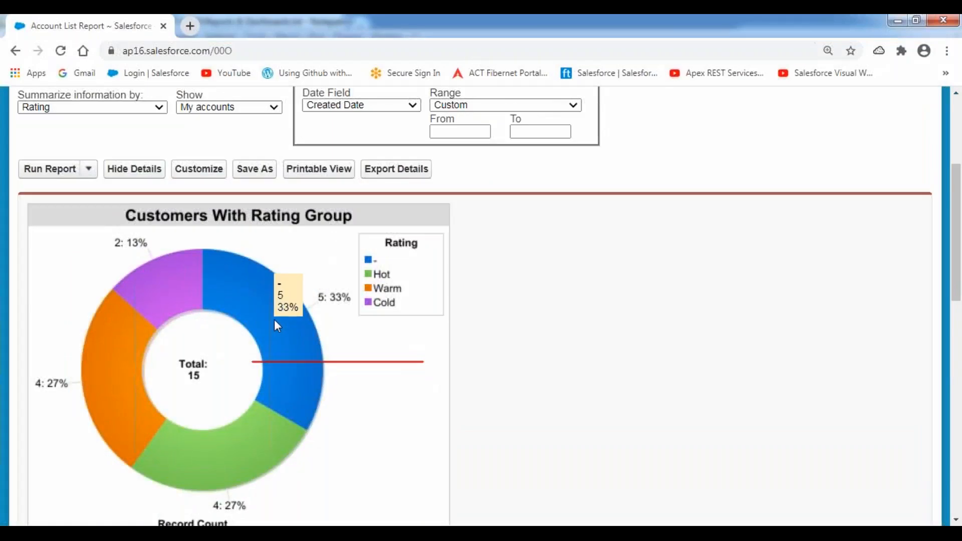
pyautogui.scroll(-2, 483, 339)
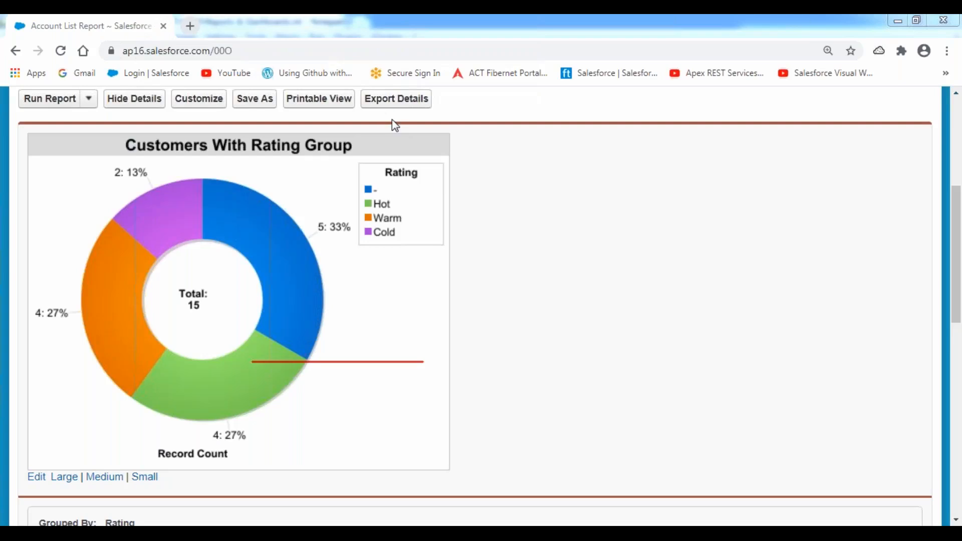
pyautogui.moveTo(215, 398)
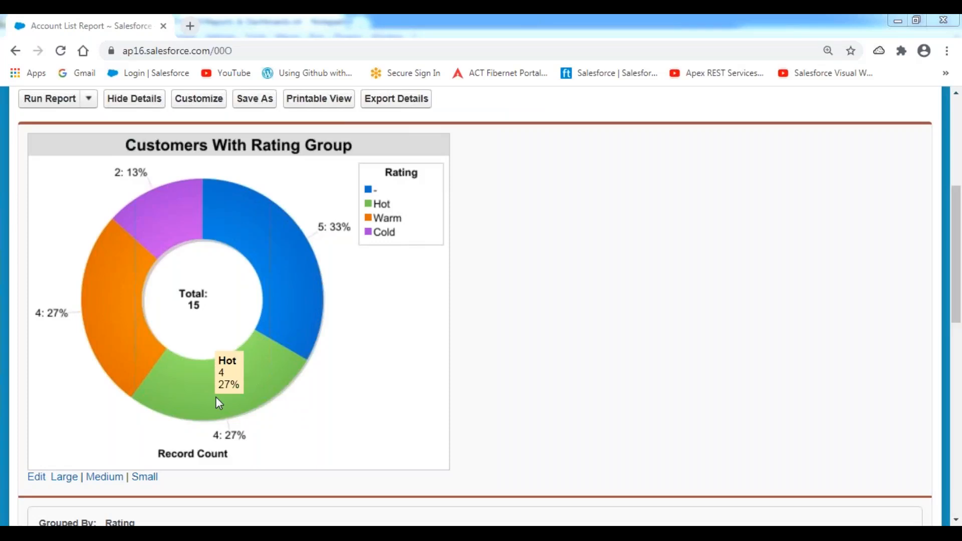
pyautogui.moveTo(270, 256)
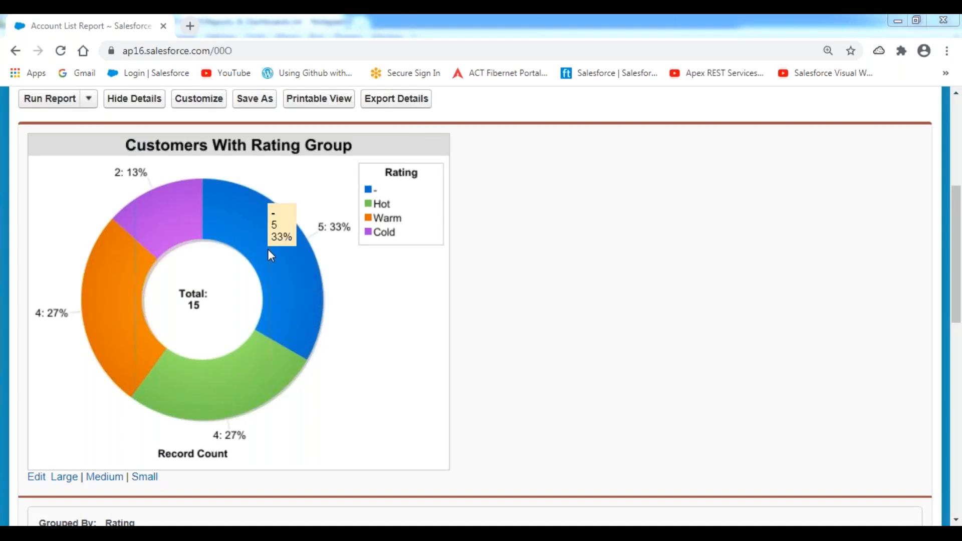
pyautogui.moveTo(159, 224)
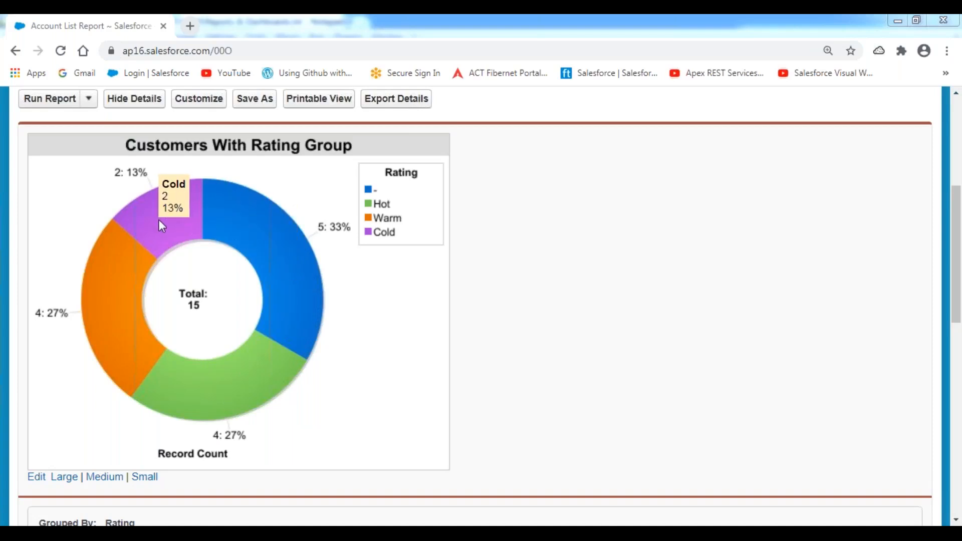
pyautogui.moveTo(105, 314)
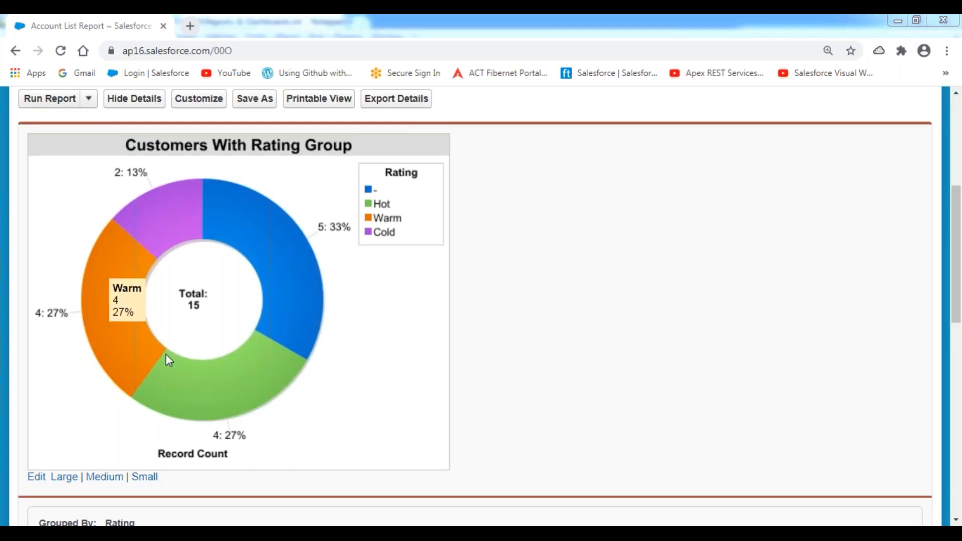
pyautogui.moveTo(251, 377)
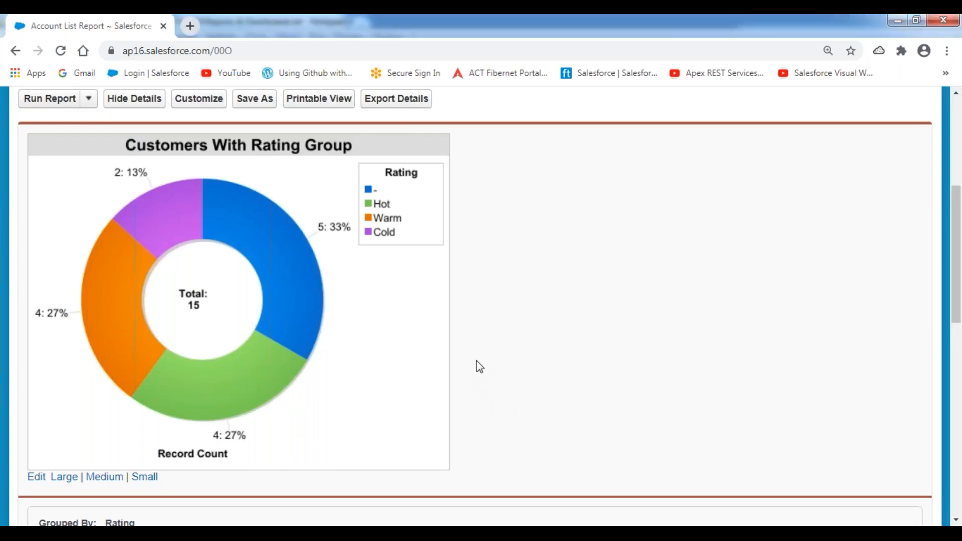
pyautogui.scroll(-1, 527, 368)
pyautogui.scroll(-3, 528, 368)
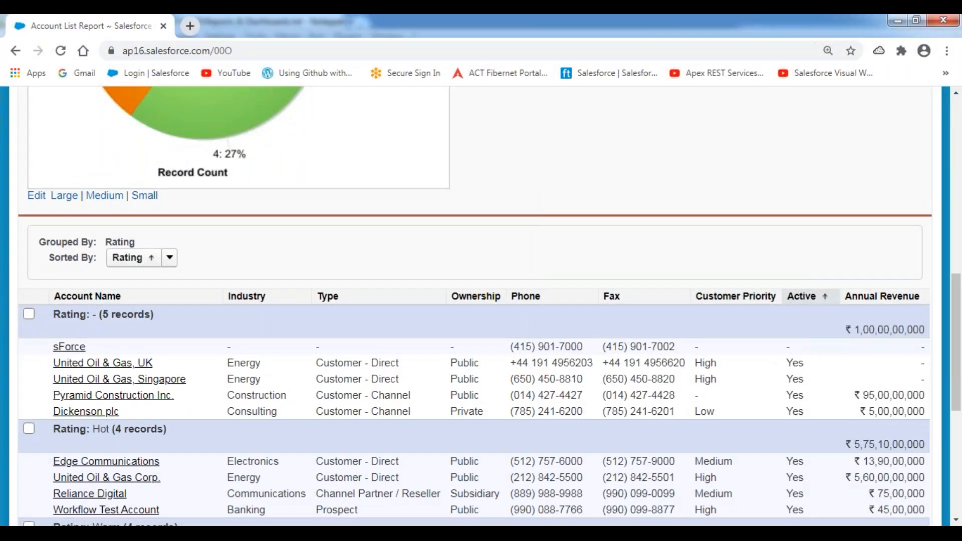
pyautogui.scroll(4, 317, 386)
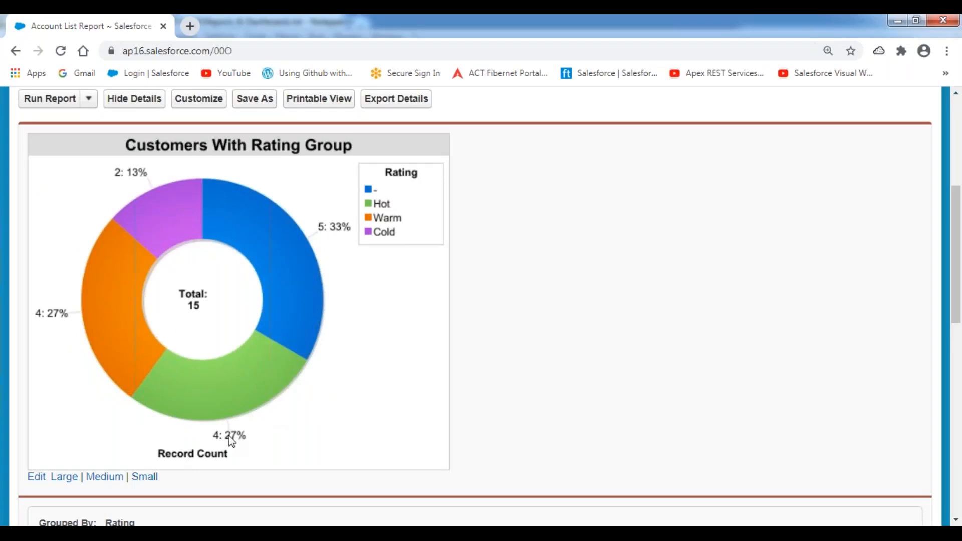
# Display the donut chart in the Small size and check it above the grouped records.
pyautogui.click(147, 477)
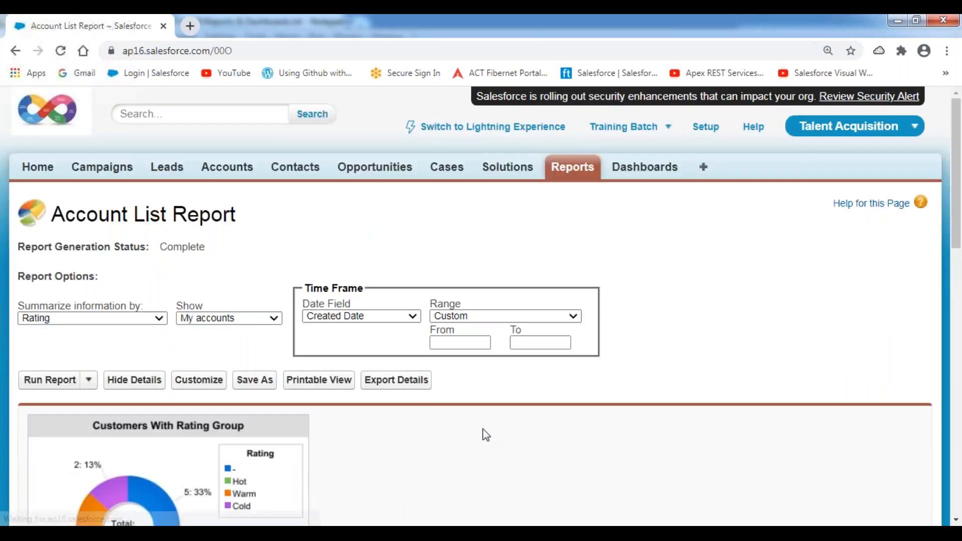
pyautogui.scroll(-7, 485, 435)
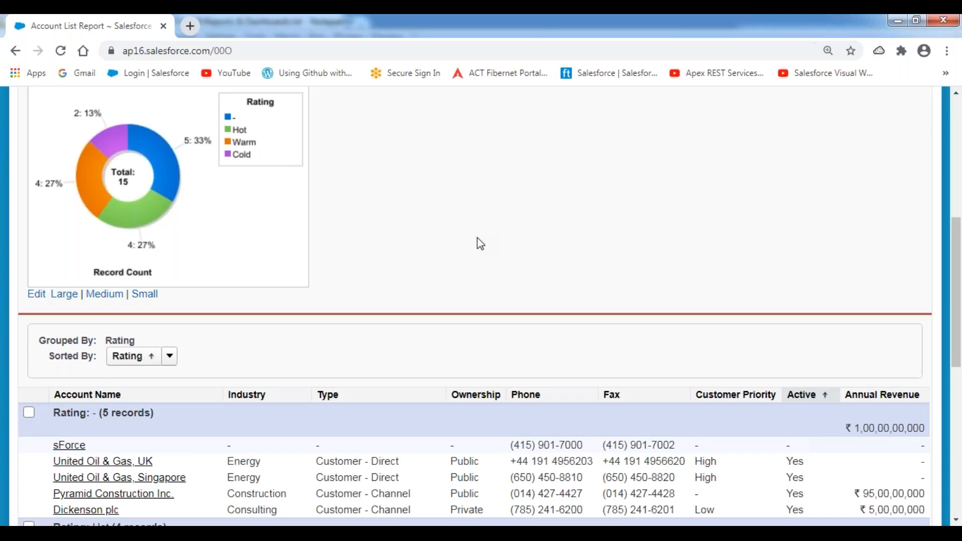
pyautogui.scroll(3, 480, 244)
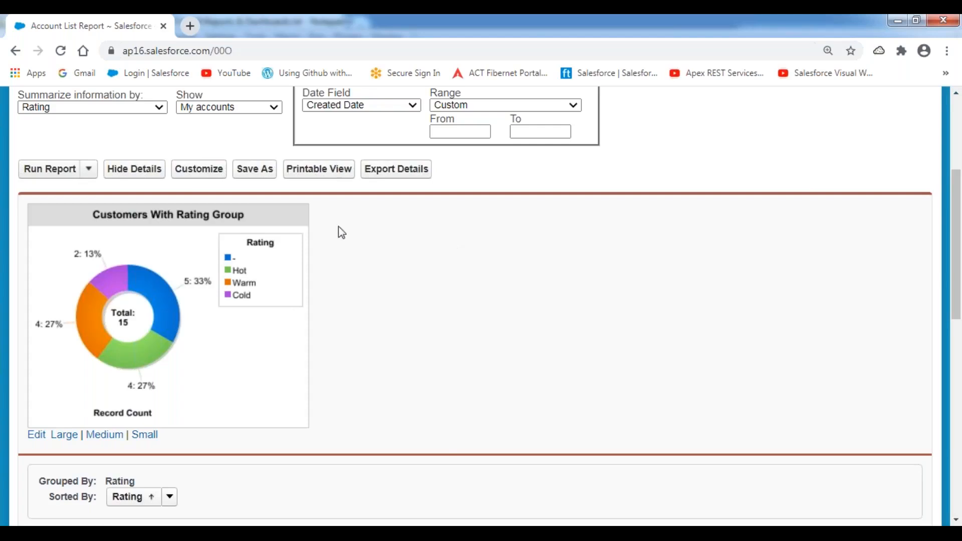
# Start saving the report as a new report named "Forsys Customers With Rating Group".
pyautogui.click(256, 174)
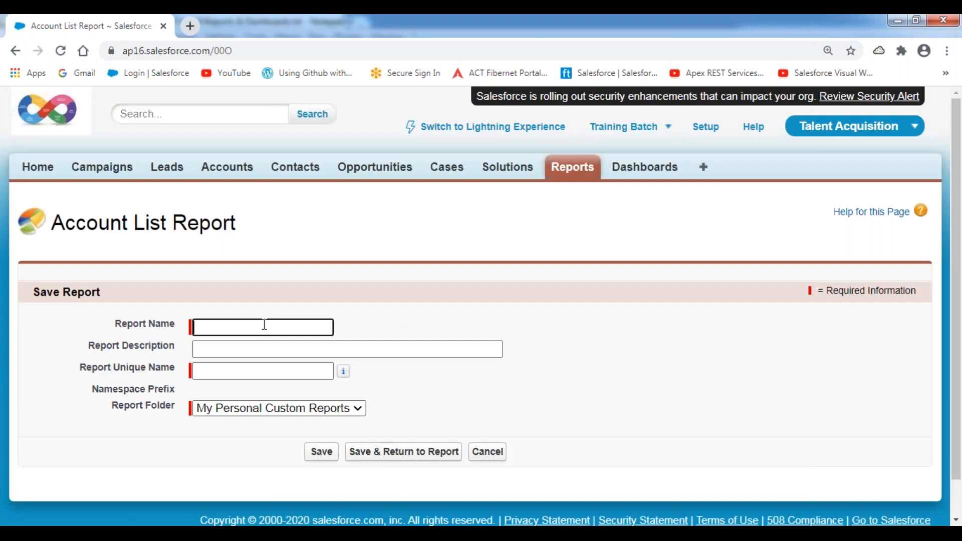
pyautogui.write('Forsys Customer')
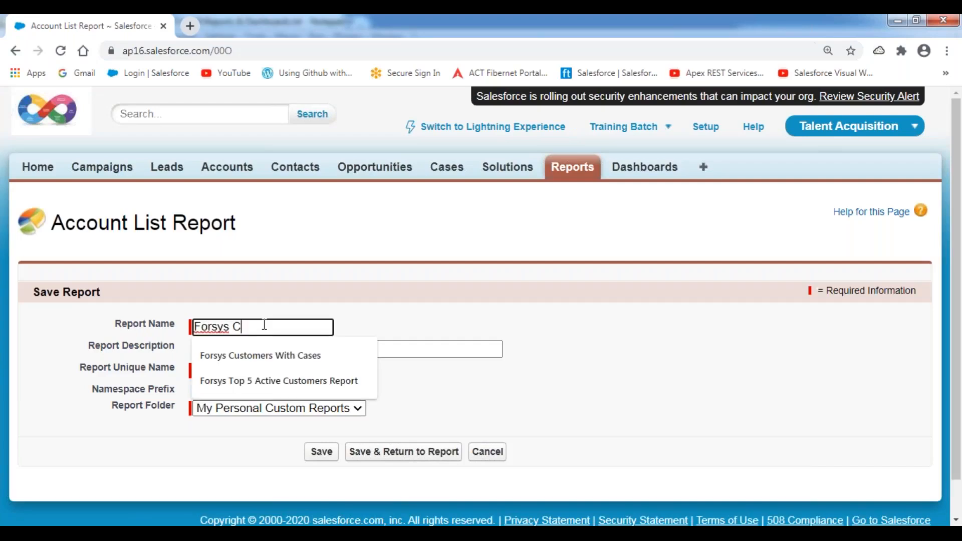
pyautogui.press('BackSpace')
pyautogui.press('BackSpace')
pyautogui.press('BackSpace')
pyautogui.press('BackSpace')
pyautogui.press('BackSpace')
pyautogui.write('tomers With Rating Group')
# Reuse the report name to fill in the description as "Forsys Customers Report With Rating Group".
pyautogui.hotkey('ctrl', 'a')
pyautogui.hotkey('ctrl', 'c')
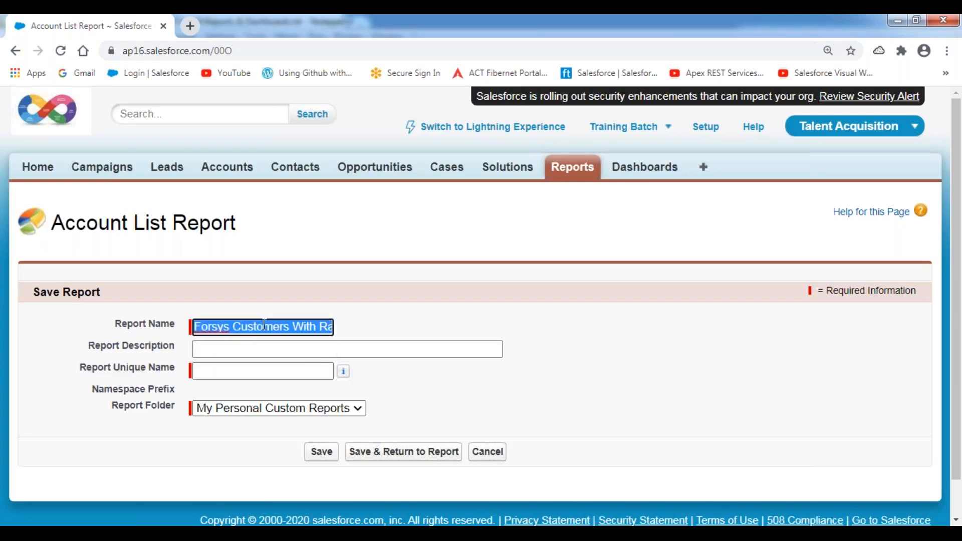
pyautogui.click(217, 351)
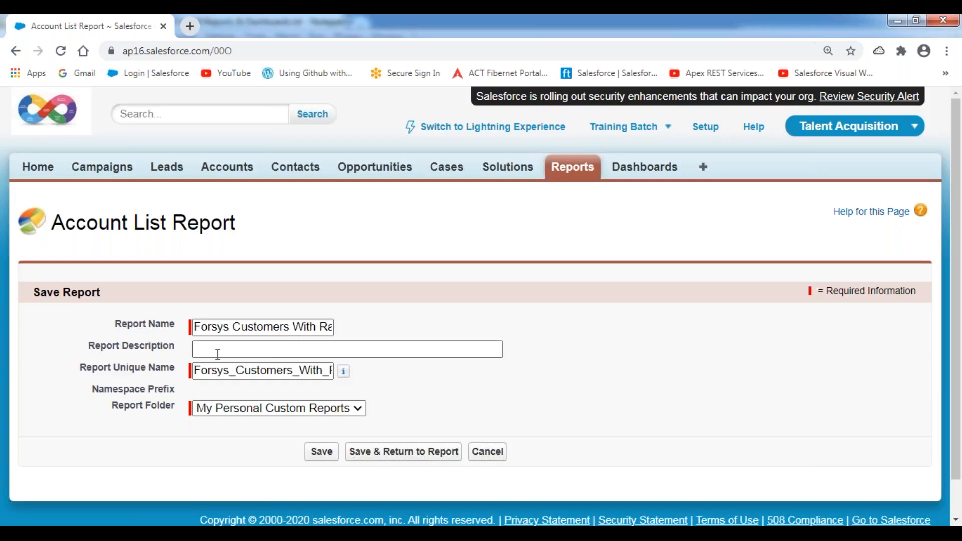
pyautogui.hotkey('ctrl', 'v')
pyautogui.click(454, 299)
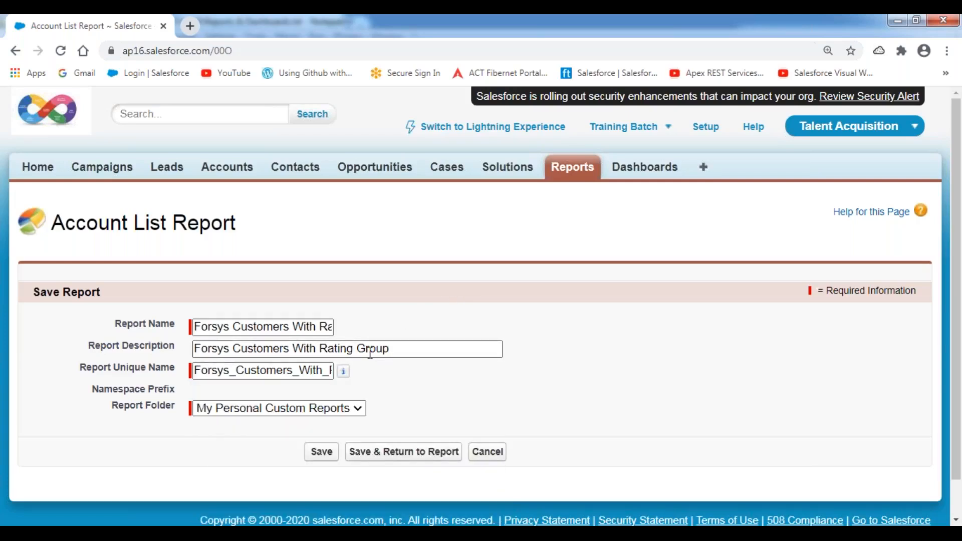
pyautogui.doubleClick(303, 349)
pyautogui.write('Reports')
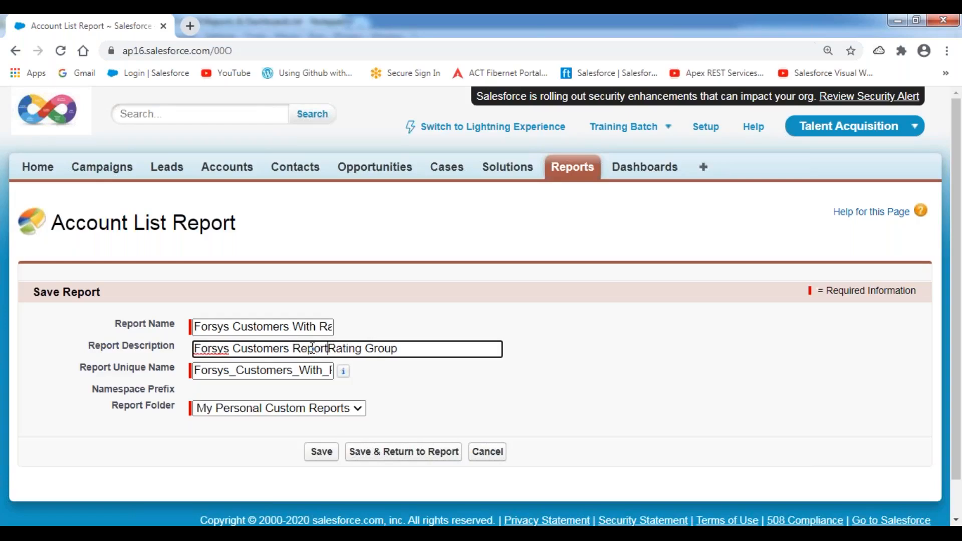
pyautogui.press('BackSpace')
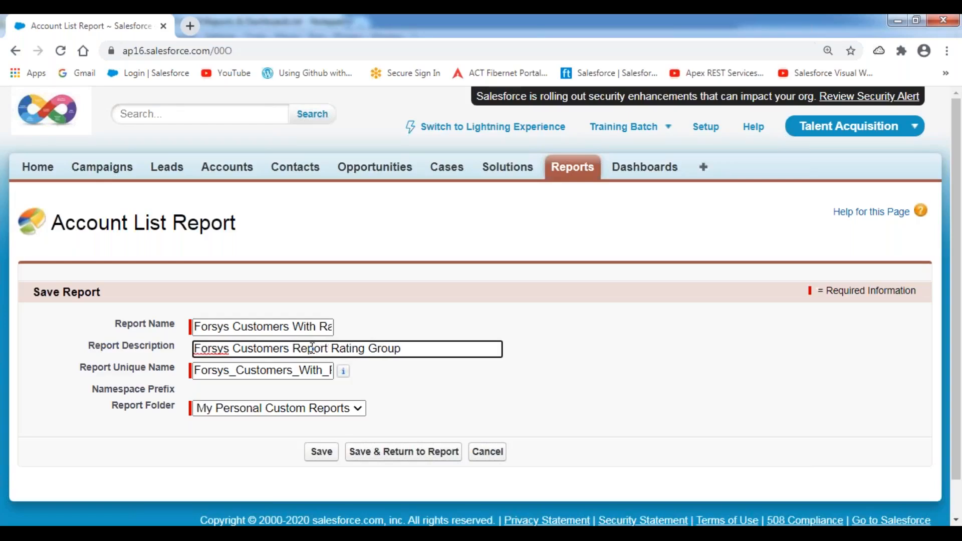
pyautogui.write('With')
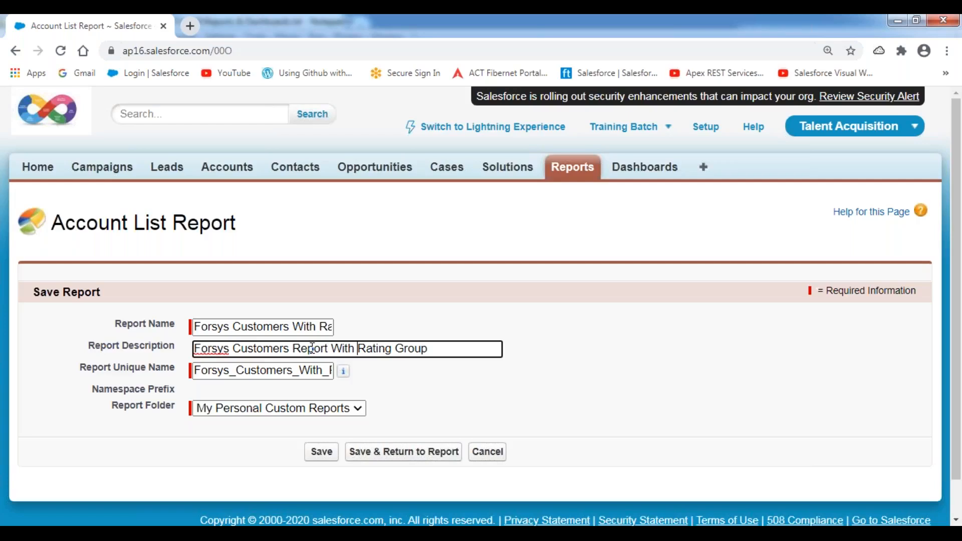
# Choose Forsys Sales Reports as the report folder, then save the report and return to it.
pyautogui.click(489, 308)
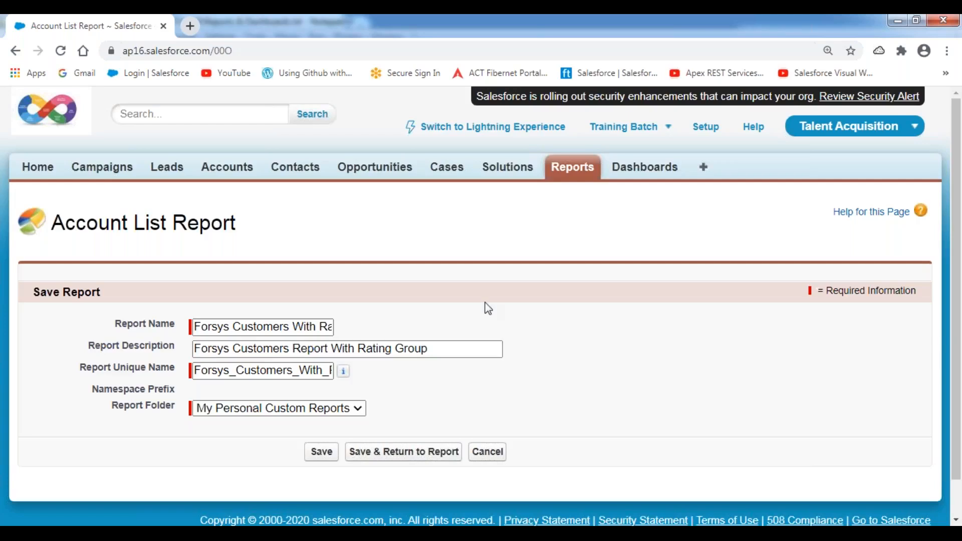
pyautogui.click(358, 409)
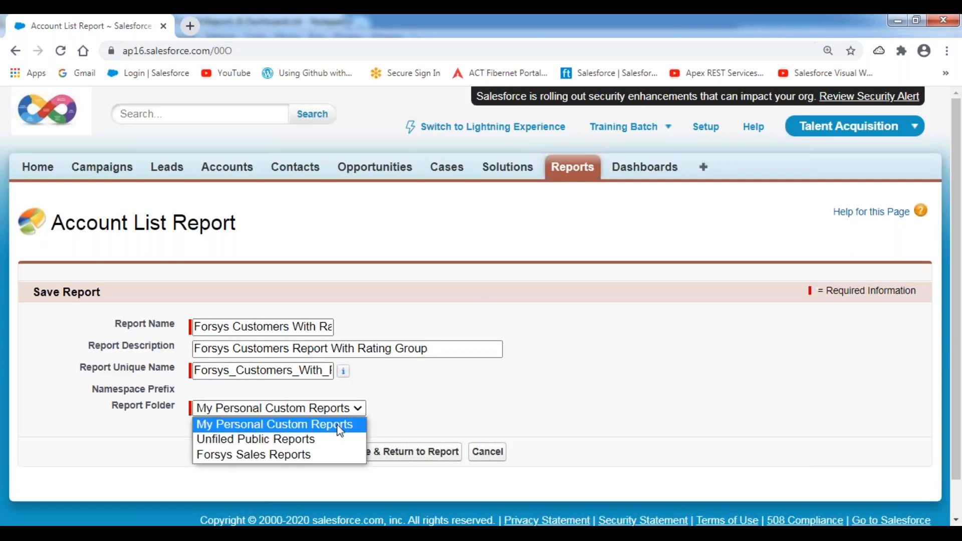
pyautogui.click(296, 459)
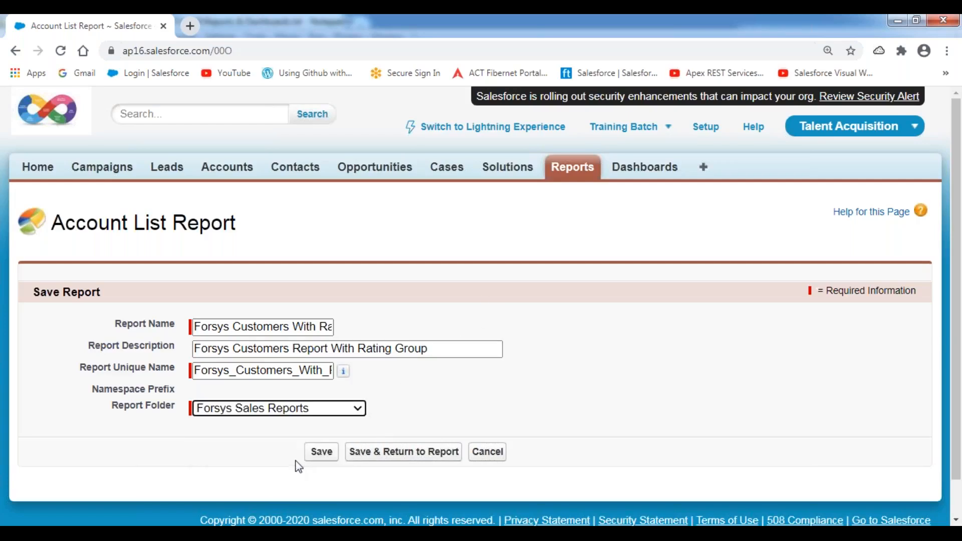
pyautogui.click(367, 456)
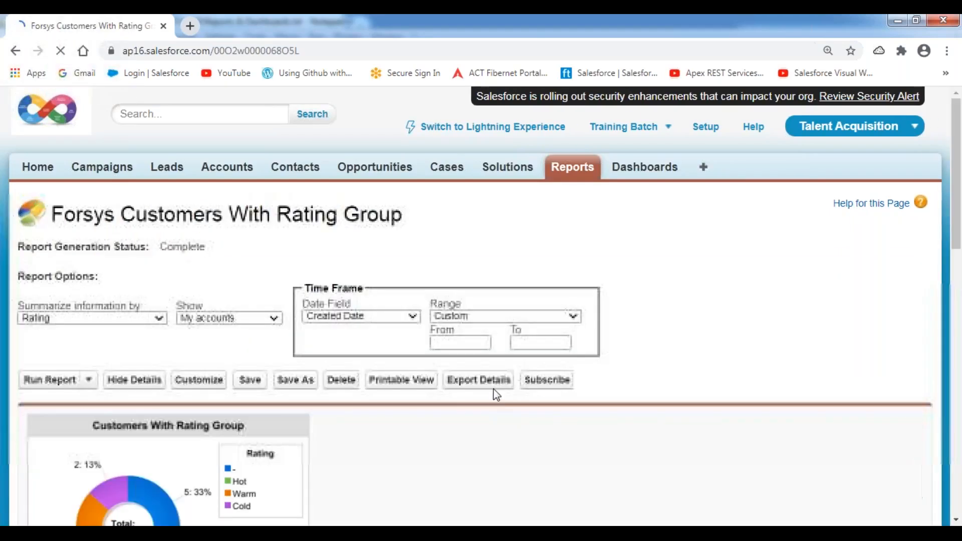
# Examine the saved report's options, donut chart and account records grouped by Rating.
pyautogui.scroll(-10, 685, 337)
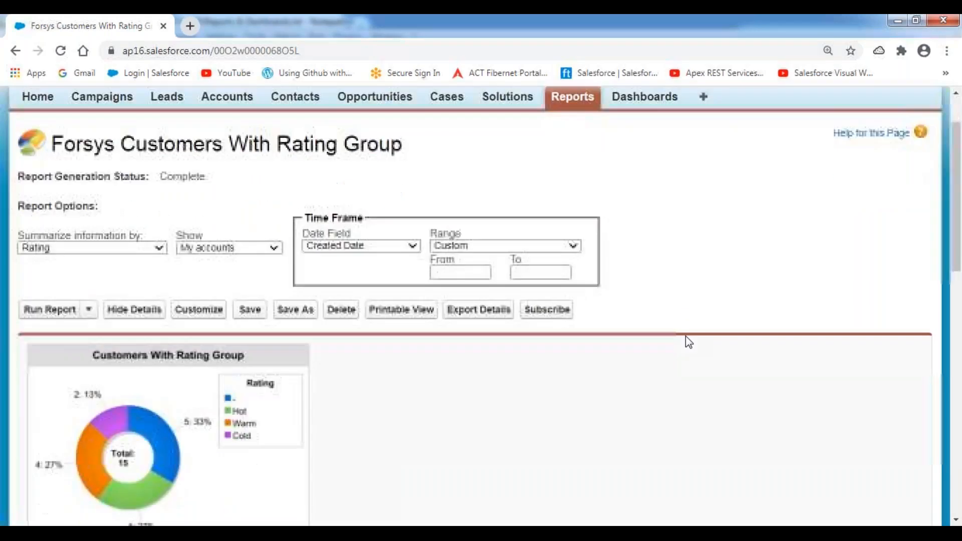
pyautogui.scroll(-7, 685, 336)
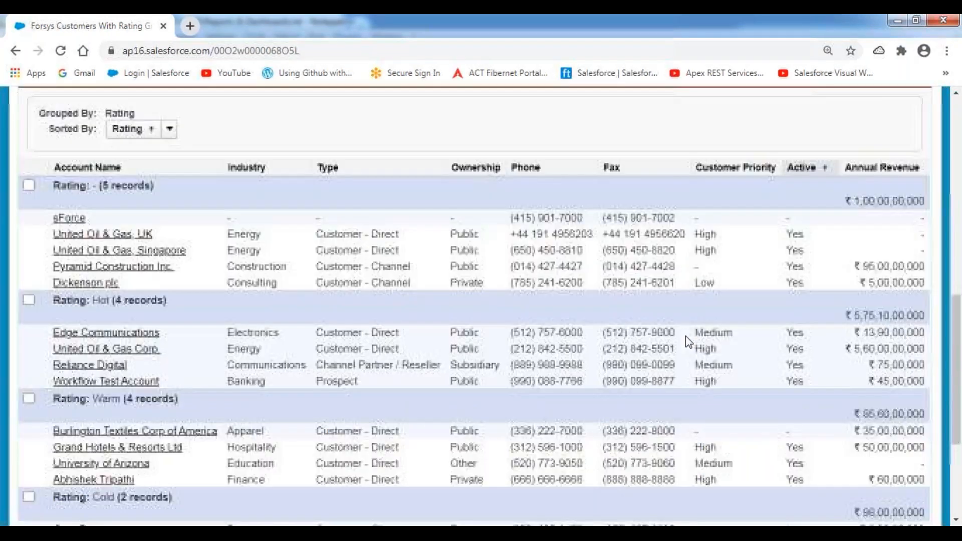
pyautogui.scroll(2, 685, 336)
pyautogui.scroll(9, 685, 336)
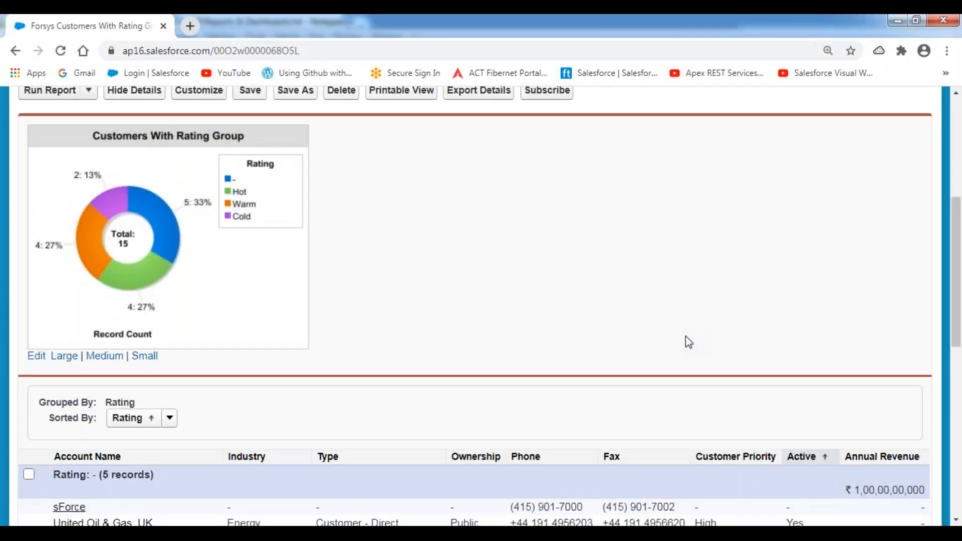
pyautogui.scroll(3, 686, 335)
pyautogui.scroll(2, 685, 335)
pyautogui.scroll(2, 685, 337)
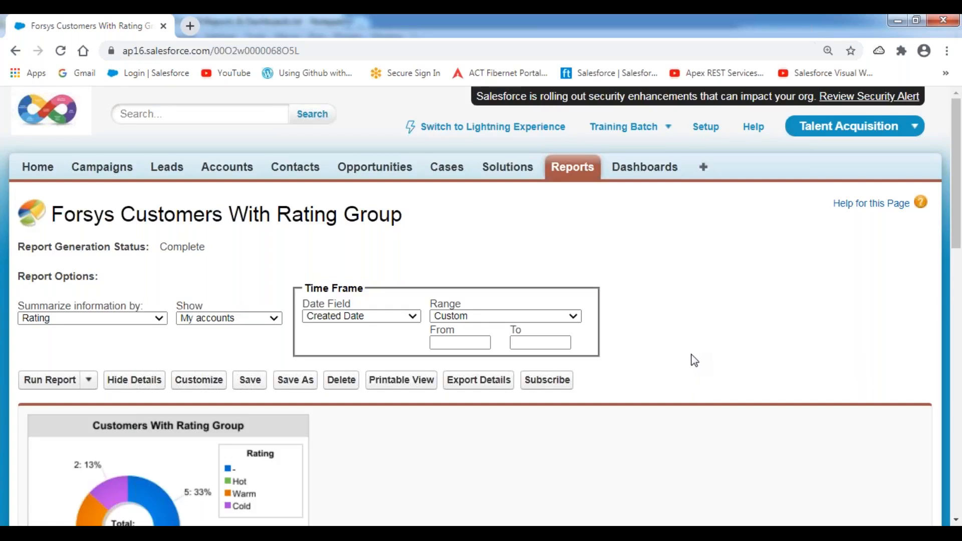
pyautogui.scroll(-5, 694, 360)
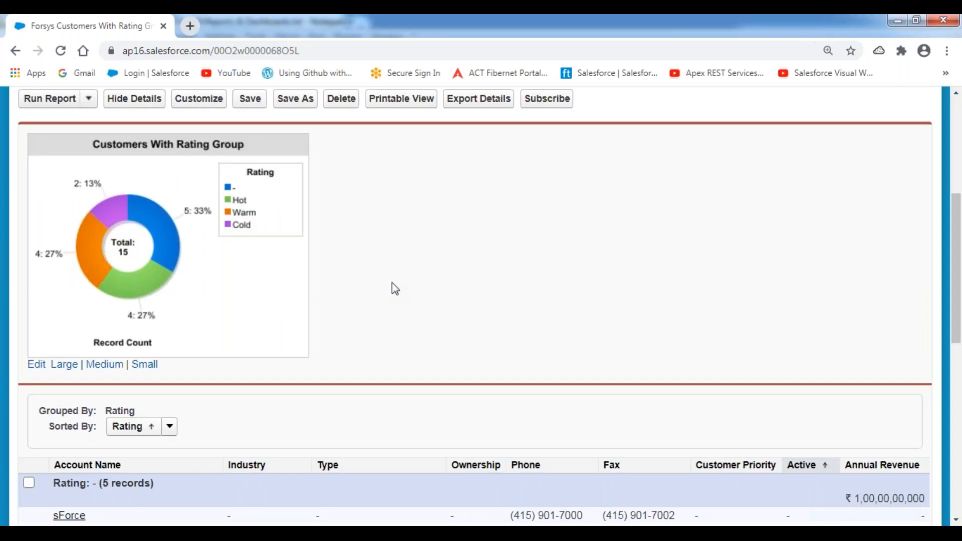
pyautogui.scroll(5, 437, 271)
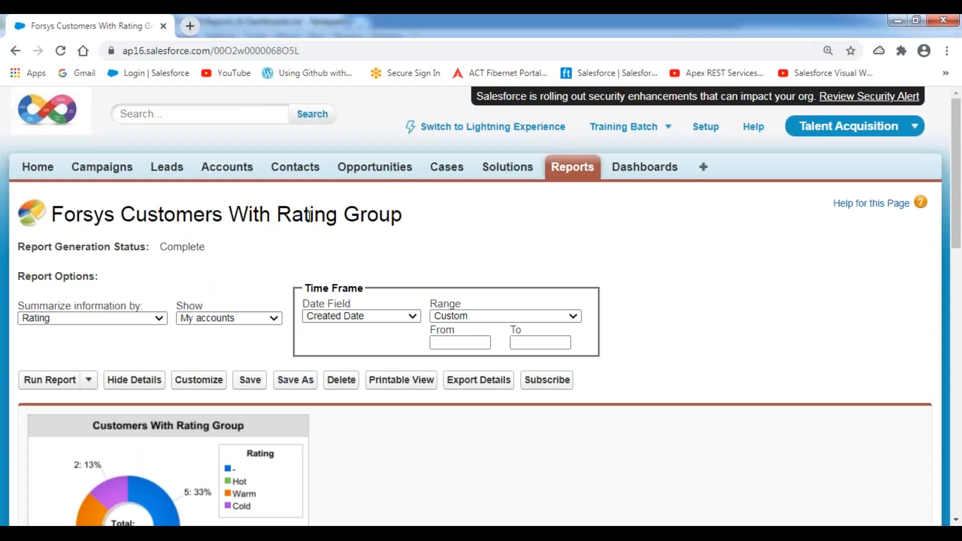
pyautogui.scroll(-3, 309, 215)
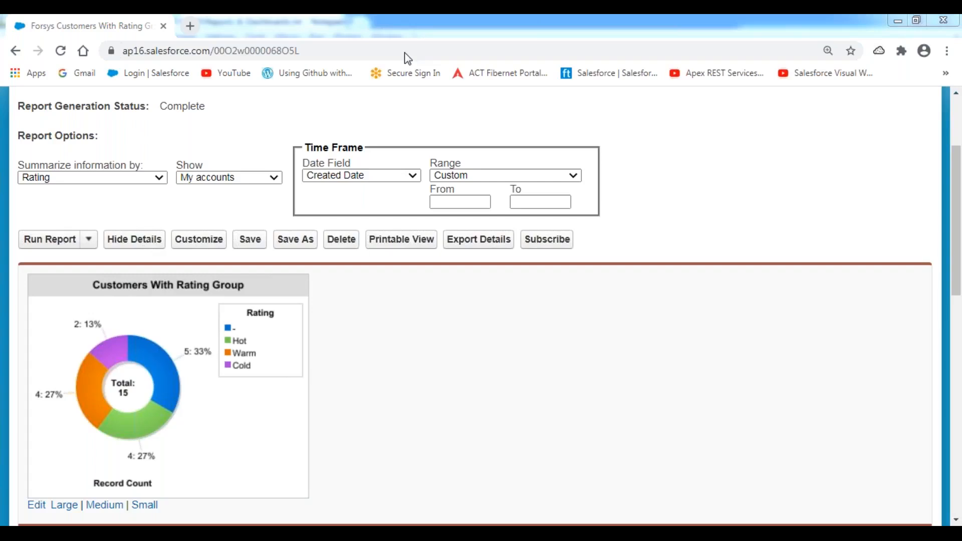
# Open the Schedule Future Runs settings for the report.
pyautogui.moveTo(19, 254)
pyautogui.mouseDown()
pyautogui.moveTo(99, 254)
pyautogui.moveTo(99, 223)
pyautogui.moveTo(23, 224)
pyautogui.moveTo(20, 253)
pyautogui.mouseUp()
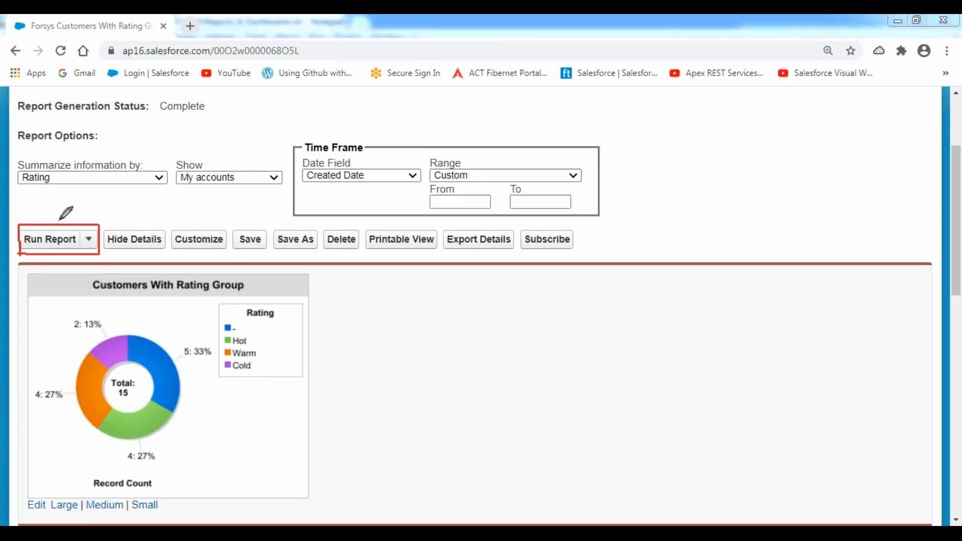
pyautogui.moveTo(84, 230)
pyautogui.mouseDown()
pyautogui.moveTo(78, 243)
pyautogui.moveTo(91, 252)
pyautogui.moveTo(95, 231)
pyautogui.moveTo(78, 231)
pyautogui.moveTo(74, 221)
pyautogui.moveTo(102, 201)
pyautogui.mouseUp()
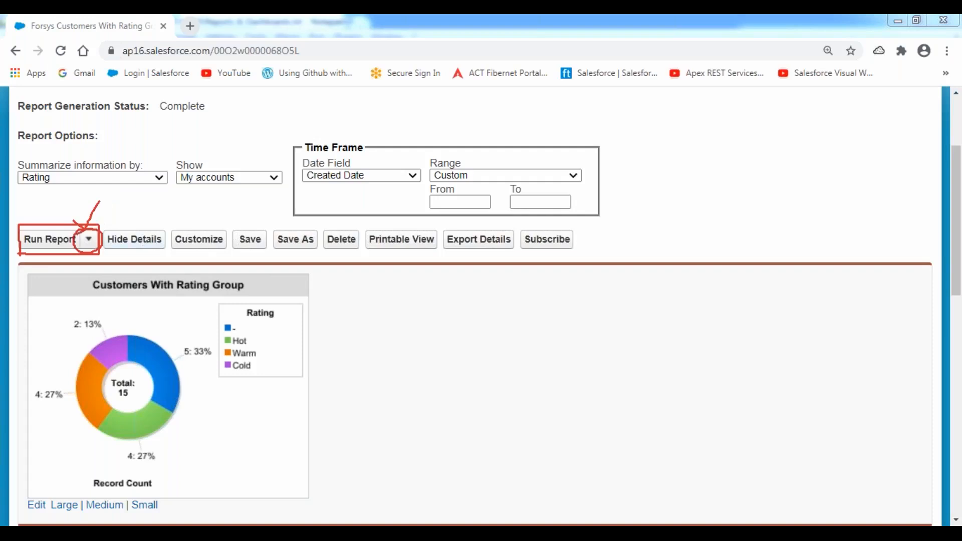
pyautogui.click(89, 241)
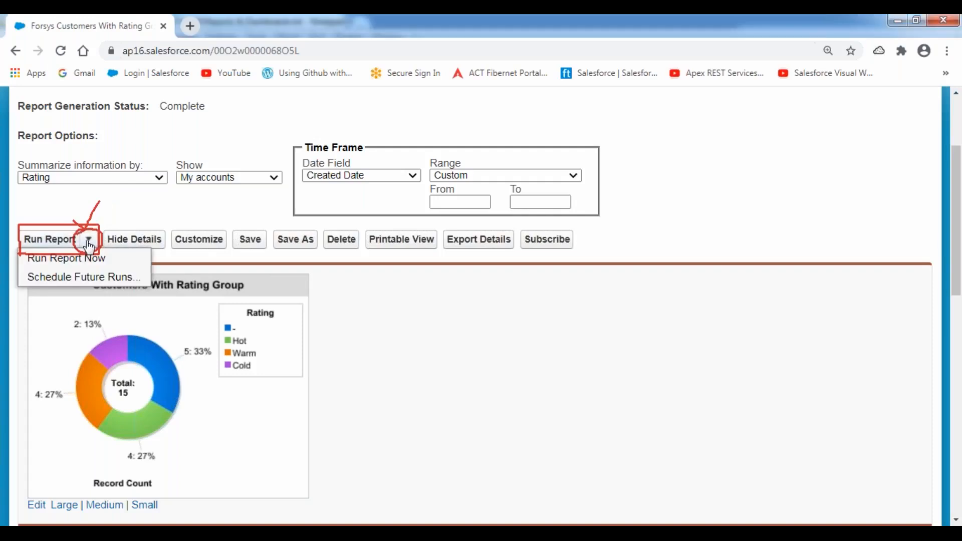
pyautogui.click(77, 278)
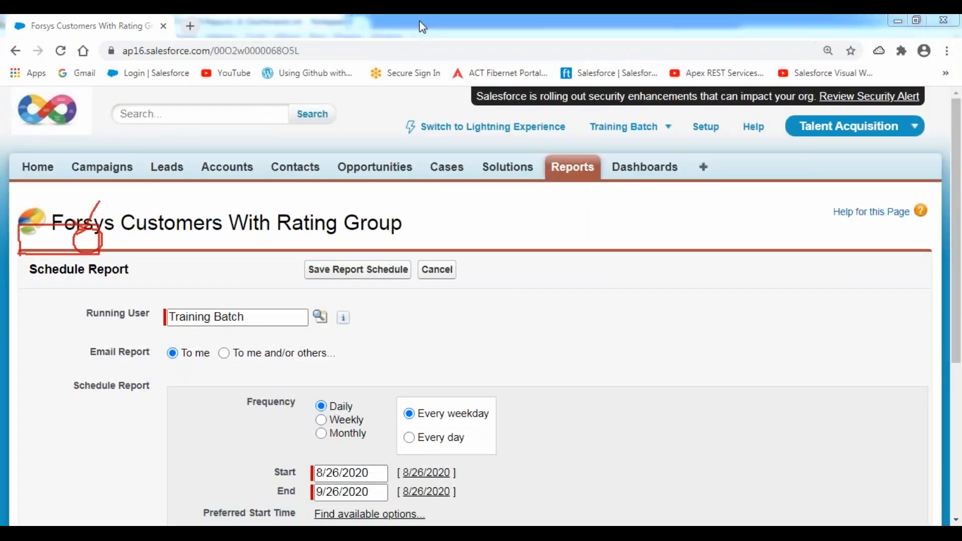
pyautogui.click(395, 112)
pyautogui.click(487, 234)
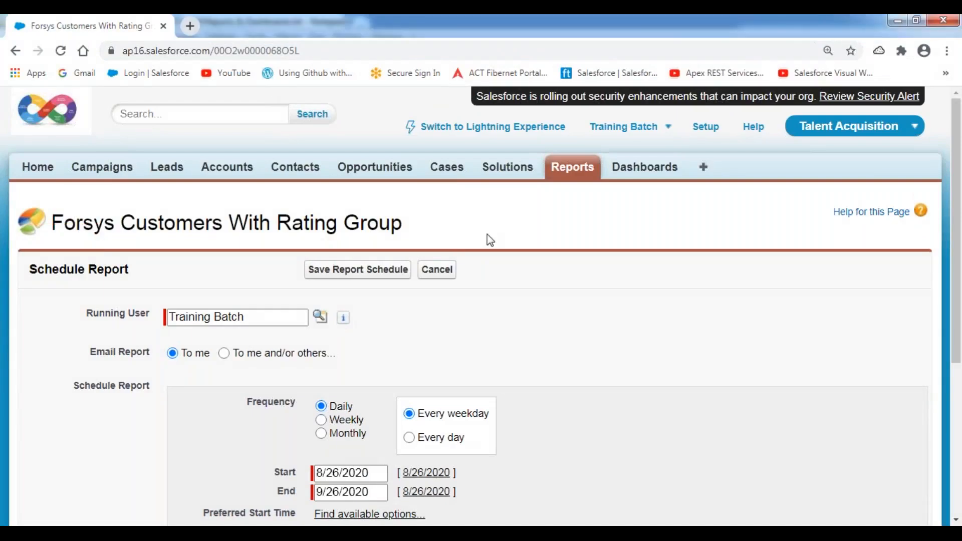
# Review the running user and the email recipient options of the report schedule.
pyautogui.scroll(-3, 487, 235)
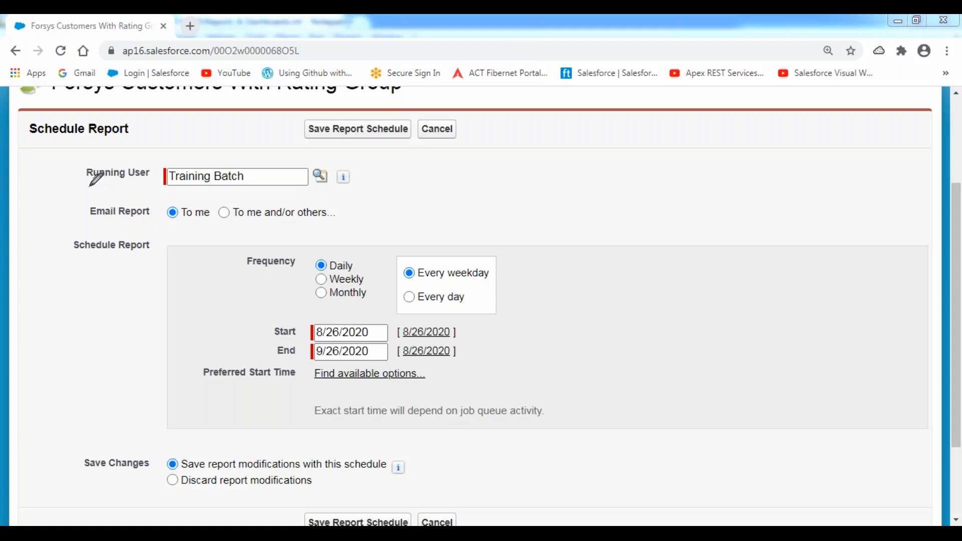
pyautogui.moveTo(88, 187)
pyautogui.mouseDown()
pyautogui.moveTo(331, 189)
pyautogui.moveTo(332, 159)
pyautogui.moveTo(92, 157)
pyautogui.moveTo(79, 176)
pyautogui.moveTo(100, 190)
pyautogui.mouseUp()
pyautogui.click(259, 173)
pyautogui.moveTo(262, 178); pyautogui.dragTo(273, 160)
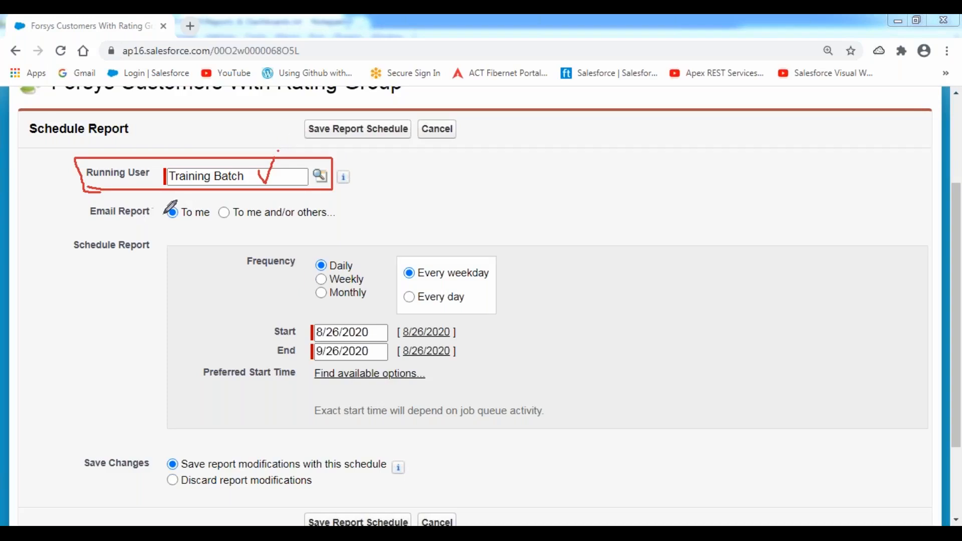
pyautogui.moveTo(255, 173)
pyautogui.mouseDown()
pyautogui.moveTo(265, 185)
pyautogui.moveTo(281, 153)
pyautogui.mouseUp()
pyautogui.moveTo(90, 226); pyautogui.dragTo(333, 225)
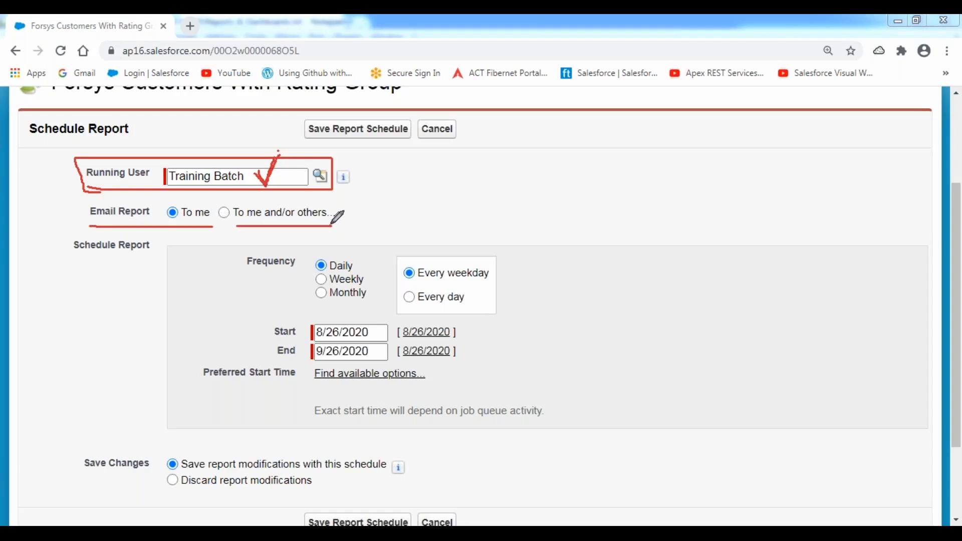
# Set the report to be emailed to me and/or others, adding Integration User from the Users list as a recipient.
pyautogui.click(224, 212)
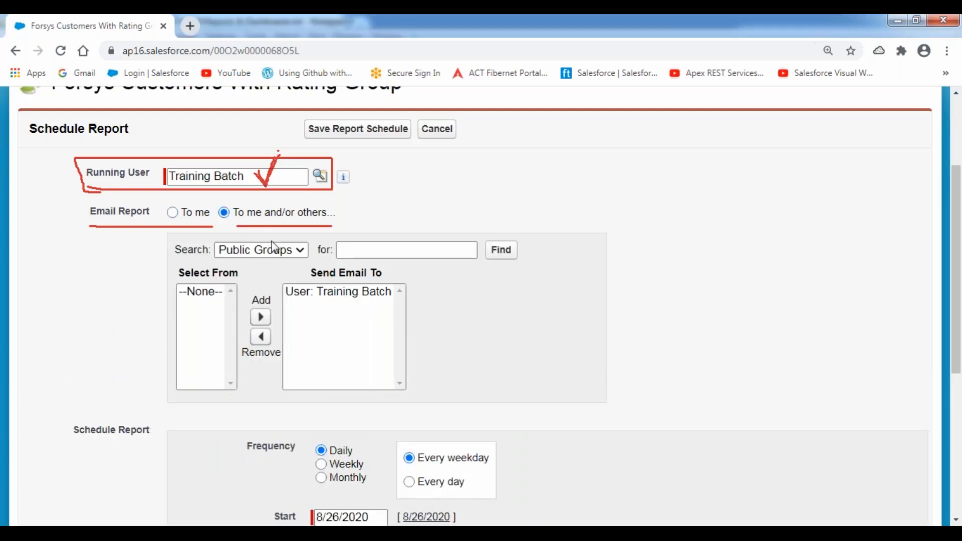
pyautogui.click(299, 249)
pyautogui.click(247, 282)
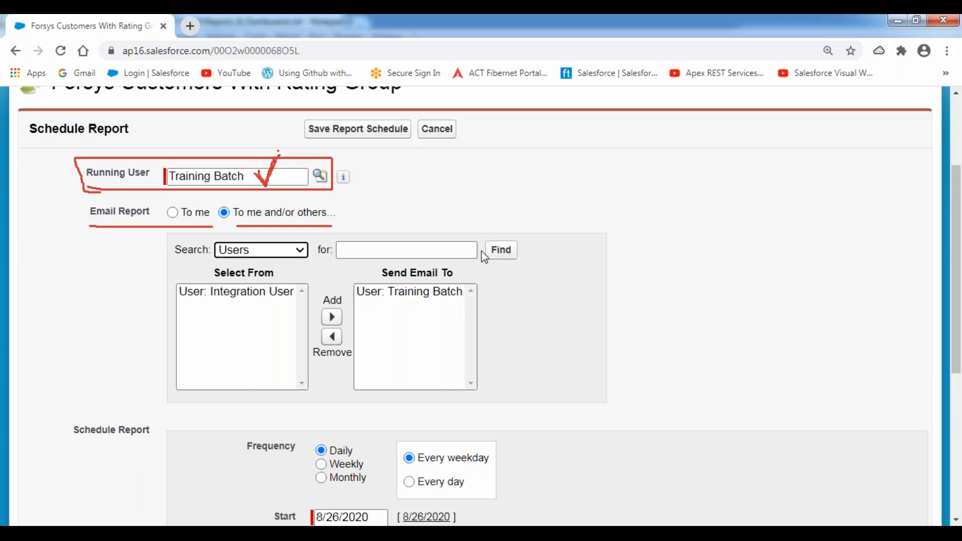
pyautogui.click(270, 295)
pyautogui.click(331, 318)
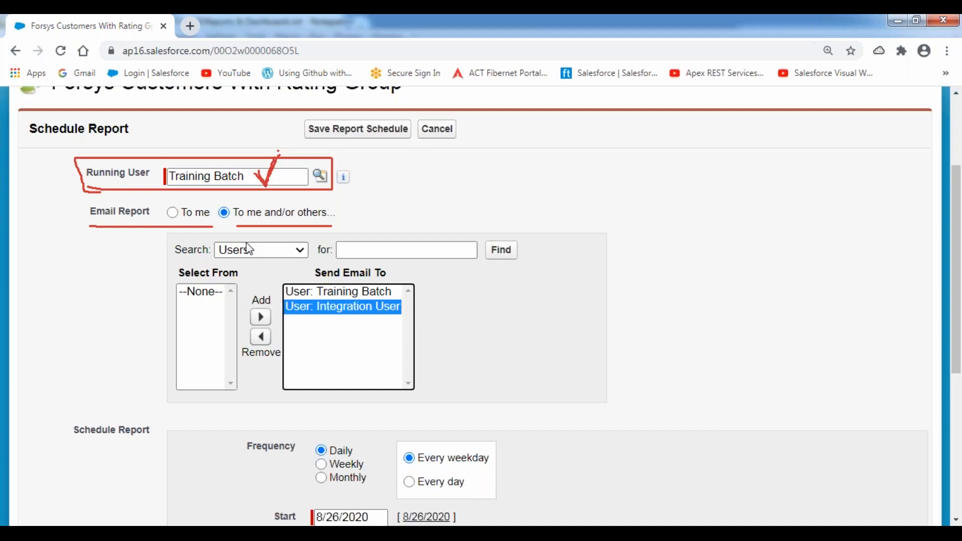
# Check the users listed to receive the scheduled report email.
pyautogui.click(328, 293)
pyautogui.click(334, 313)
pyautogui.click(362, 226)
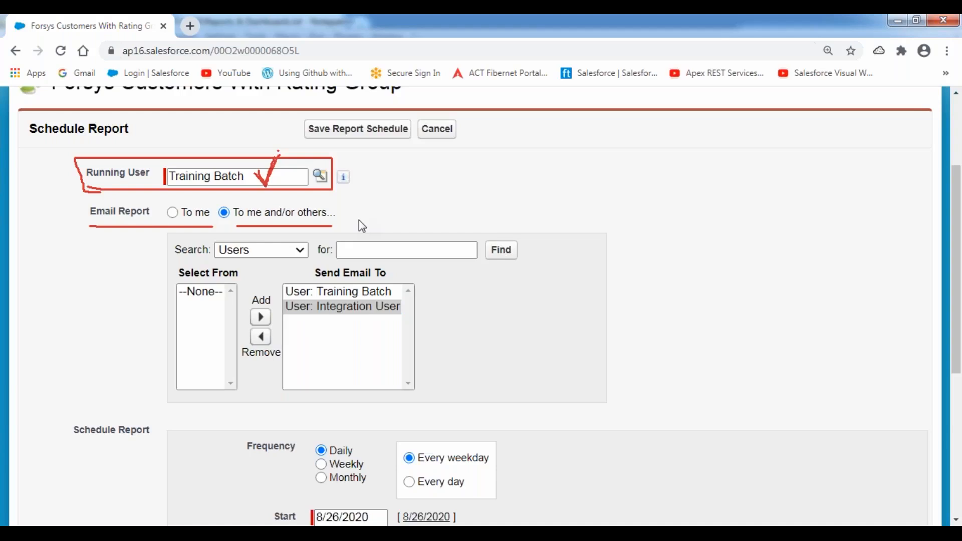
pyautogui.click(328, 293)
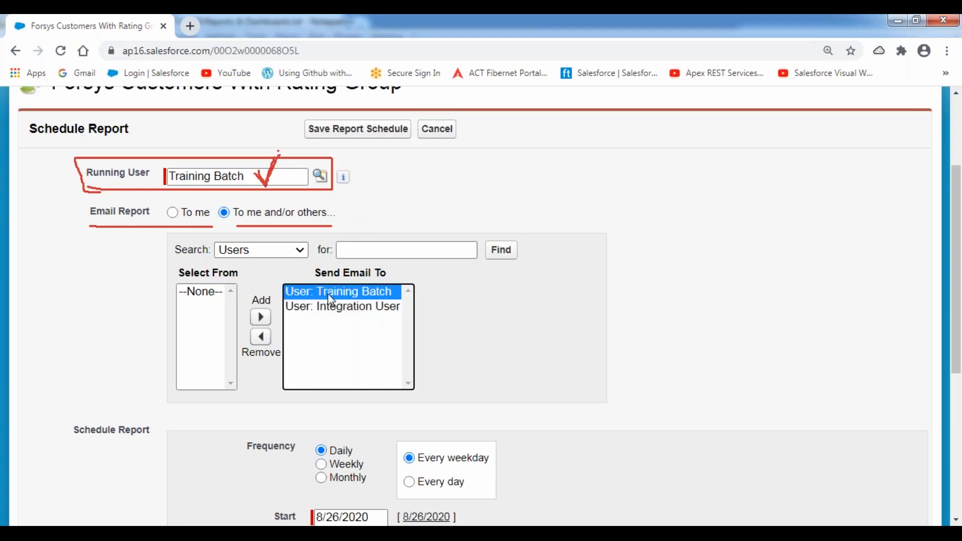
pyautogui.click(331, 307)
pyautogui.click(331, 291)
pyautogui.click(331, 307)
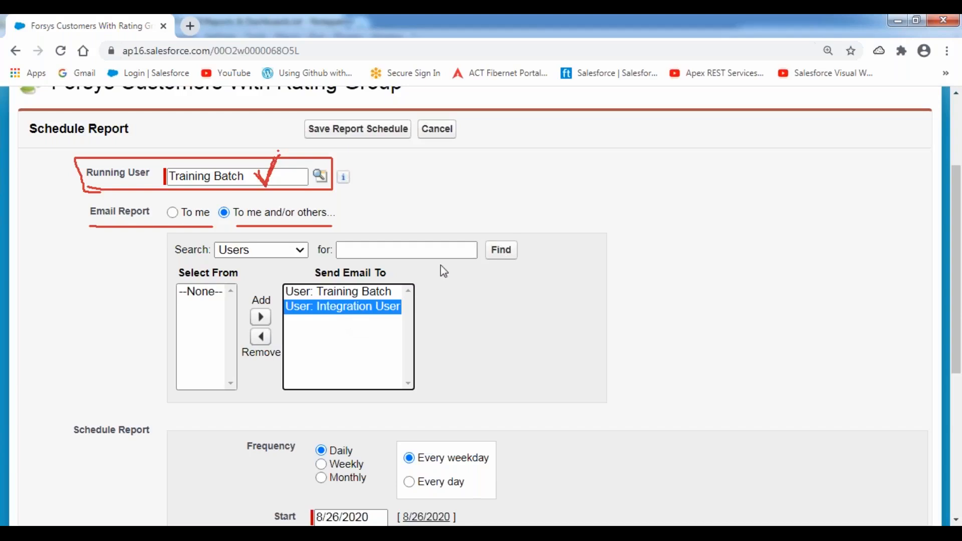
pyautogui.click(495, 203)
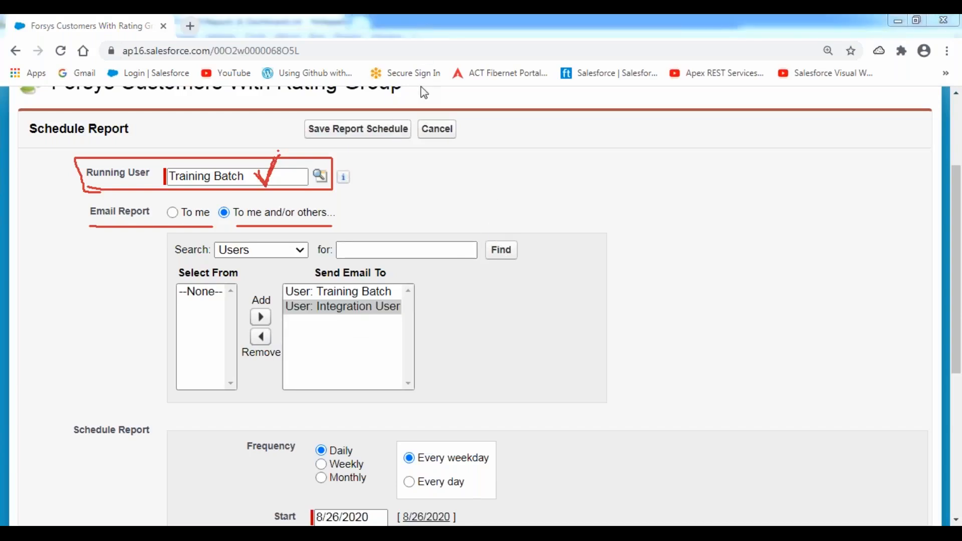
pyautogui.click(421, 120)
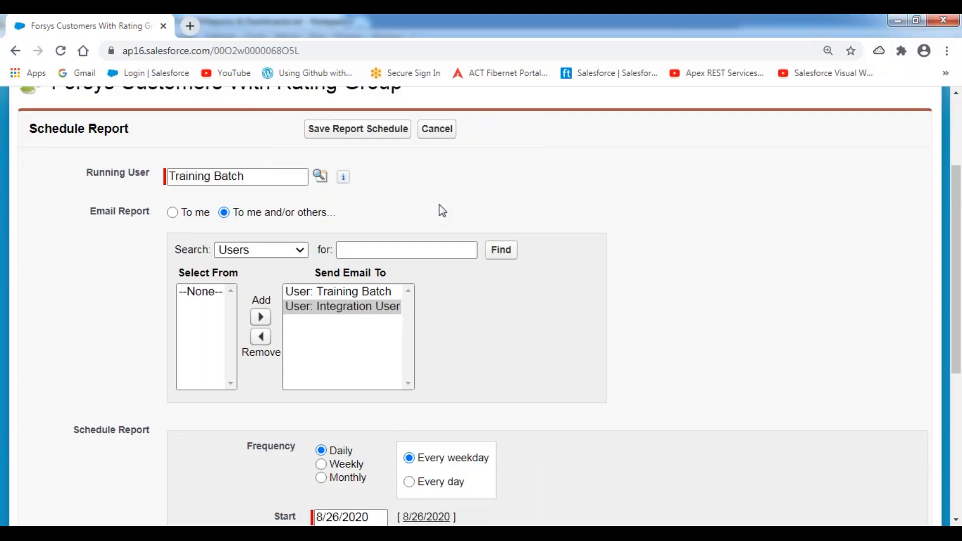
# Review the schedule's daily, weekly and monthly frequencies and the Every weekday and Every day choices.
pyautogui.scroll(-4, 588, 213)
pyautogui.scroll(-1, 588, 213)
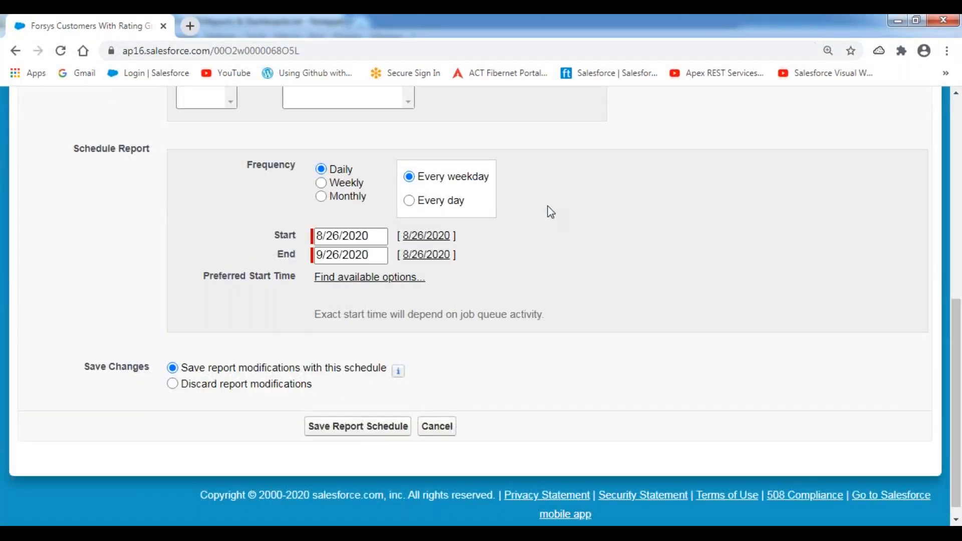
pyautogui.click(423, 23)
pyautogui.click(407, 56)
pyautogui.moveTo(315, 178)
pyautogui.mouseDown()
pyautogui.moveTo(345, 177)
pyautogui.moveTo(355, 204)
pyautogui.mouseUp()
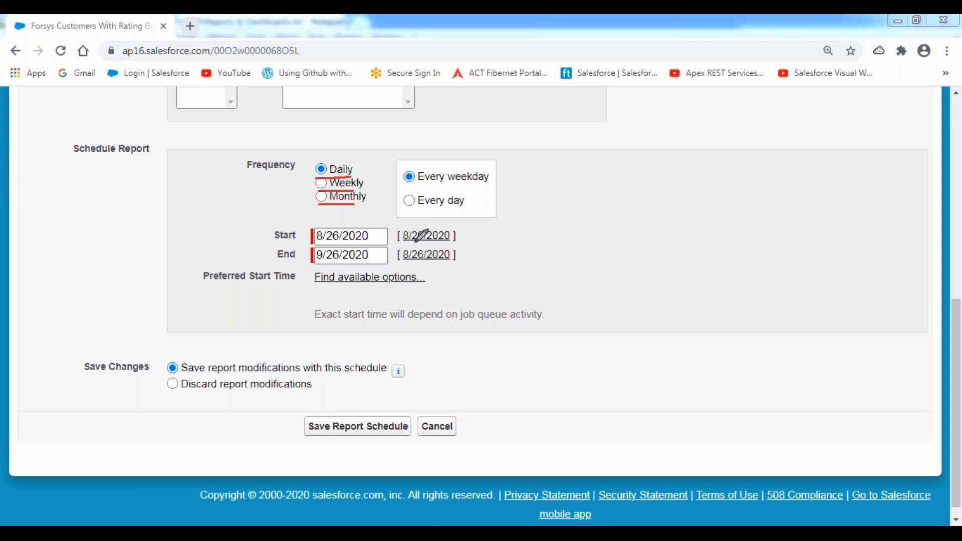
pyautogui.moveTo(358, 160)
pyautogui.mouseDown()
pyautogui.moveTo(365, 169)
pyautogui.moveTo(381, 155)
pyautogui.mouseUp()
pyautogui.moveTo(418, 186); pyautogui.dragTo(491, 183)
pyautogui.moveTo(418, 210); pyautogui.dragTo(468, 209)
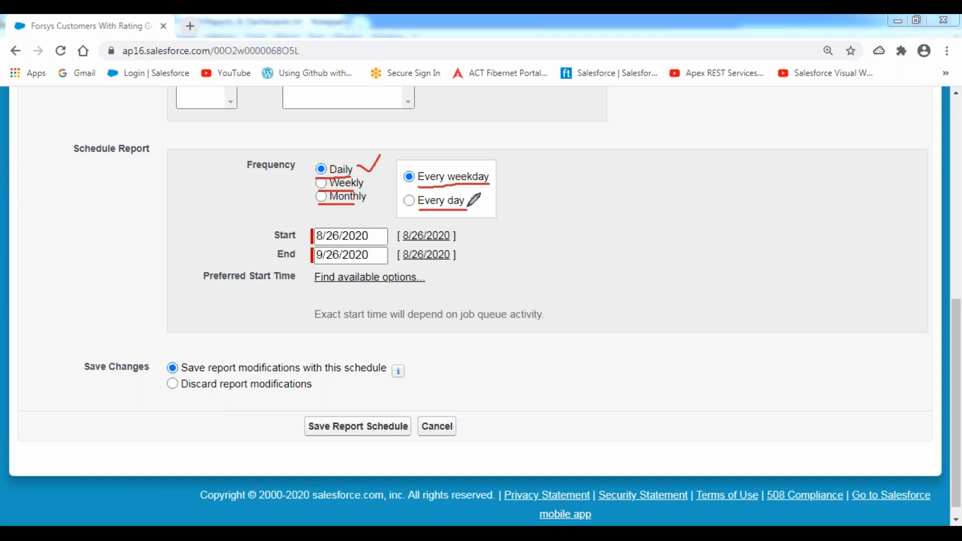
# Try a weekly frequency, adding Monday and Friday to the recurring days.
pyautogui.click(322, 184)
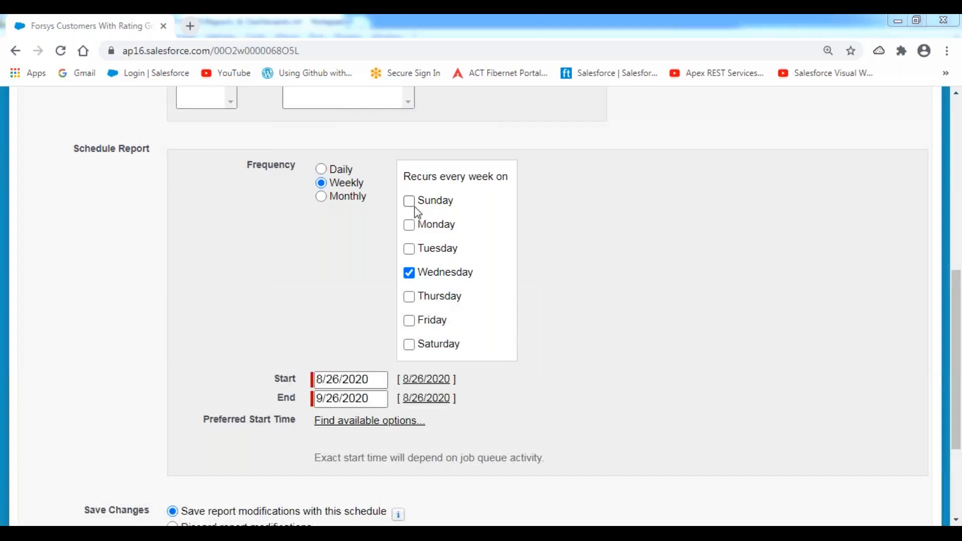
pyautogui.click(409, 224)
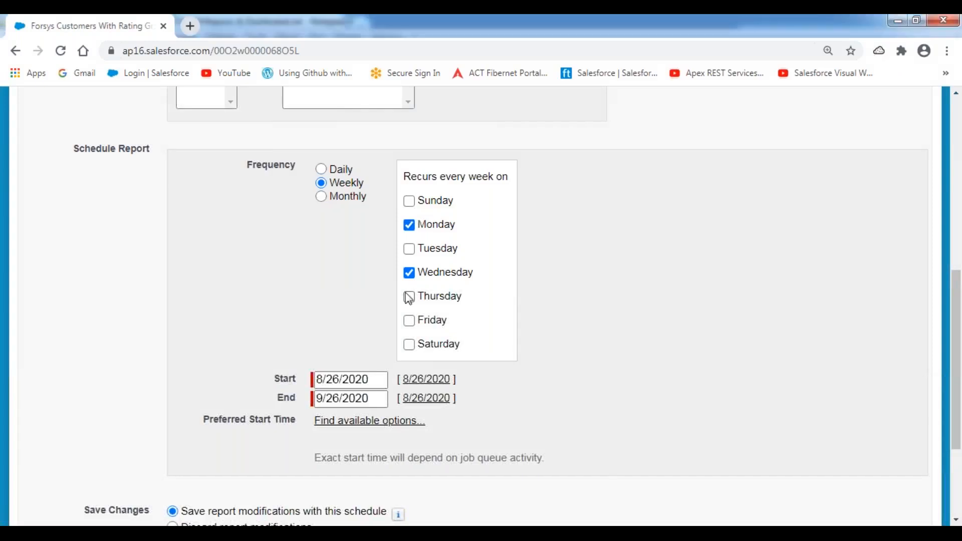
pyautogui.click(408, 321)
# Try a monthly frequency, comparing a fixed day of every month with the 1st Sunday of every month.
pyautogui.click(322, 196)
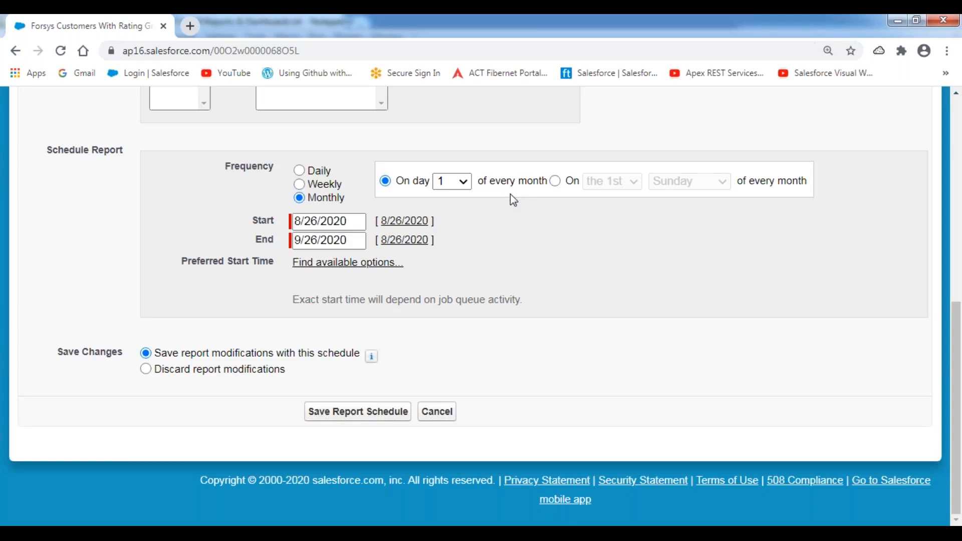
pyautogui.click(554, 181)
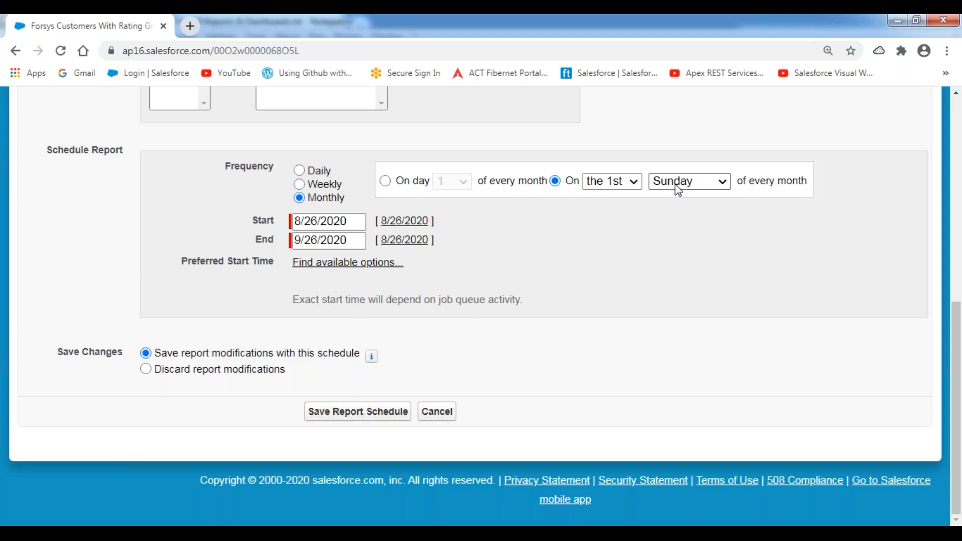
pyautogui.click(722, 186)
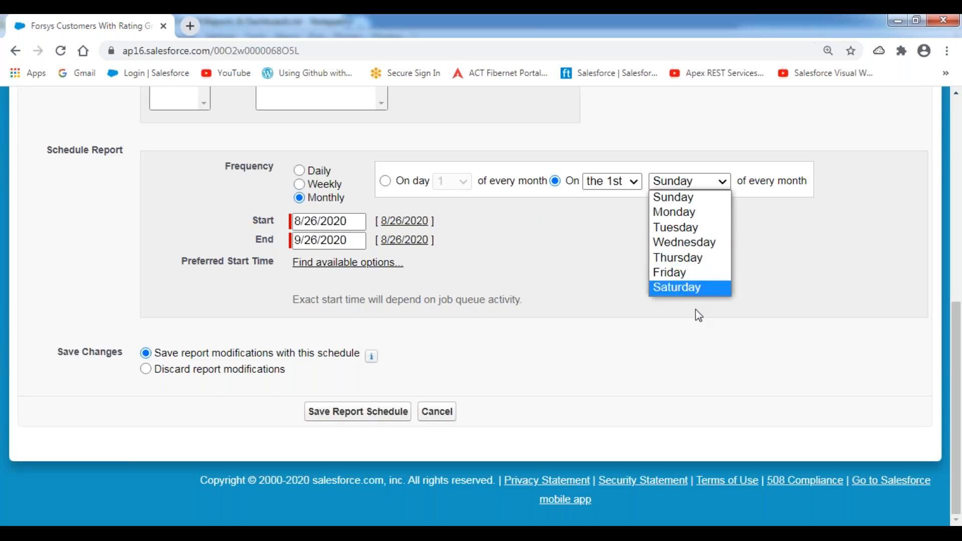
pyautogui.click(659, 200)
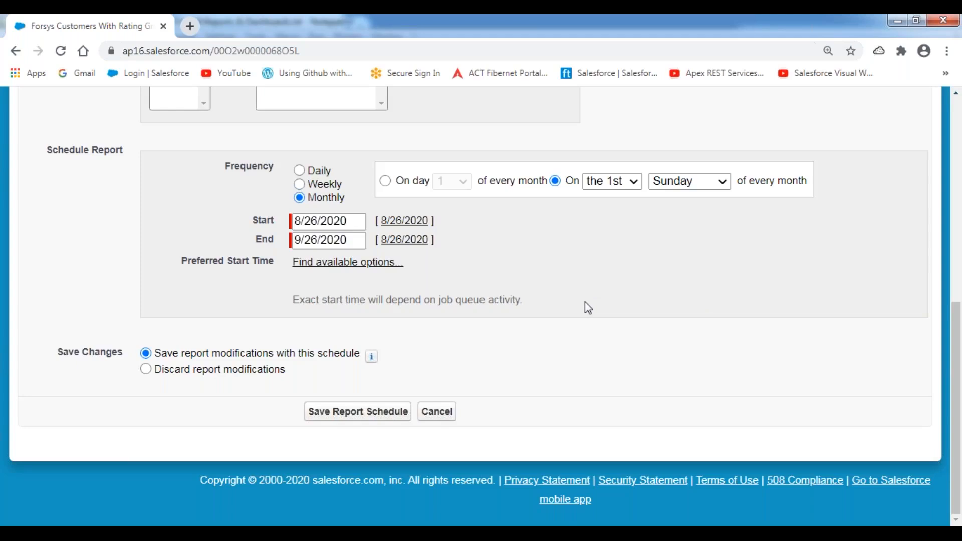
pyautogui.click(386, 180)
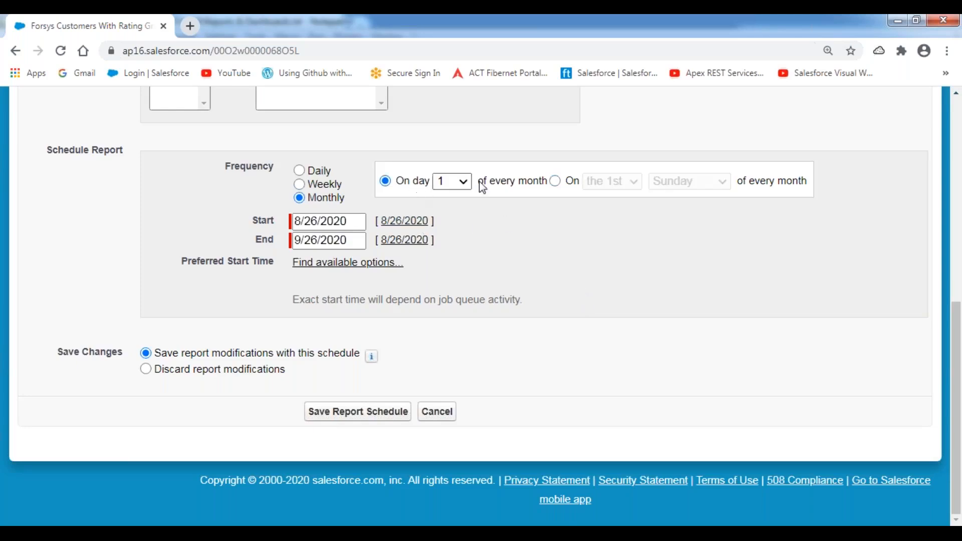
pyautogui.click(555, 182)
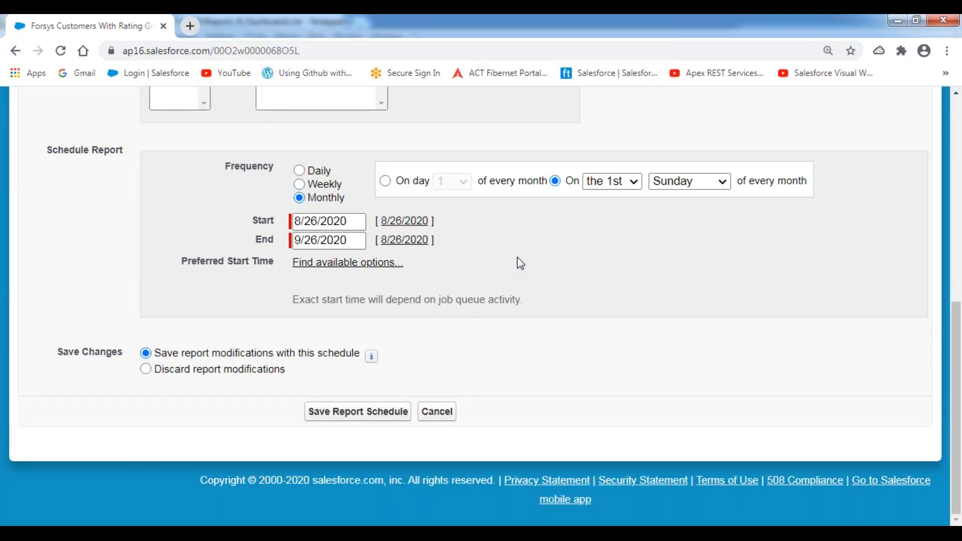
# Schedule the report to run daily on every day and set its end date to 9/16/2022.
pyautogui.click(299, 170)
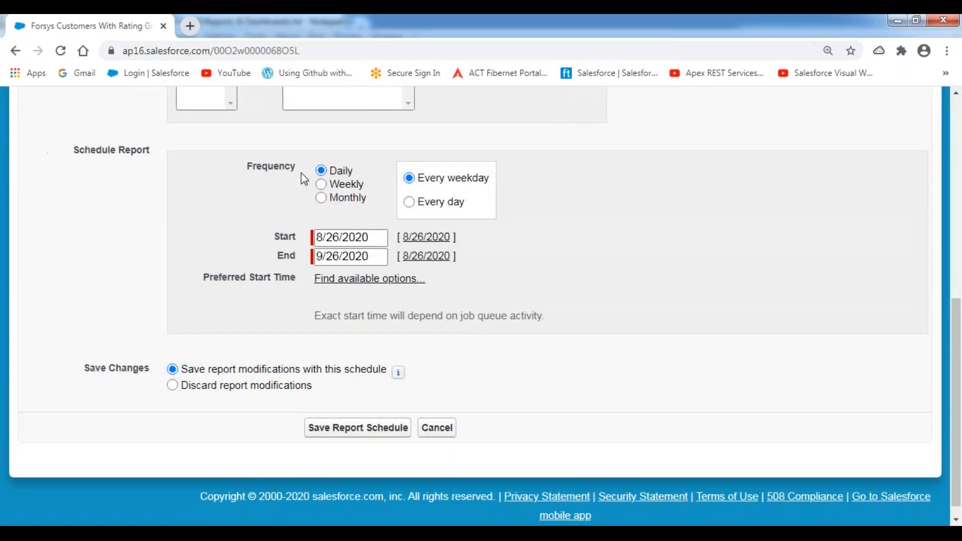
pyautogui.click(409, 202)
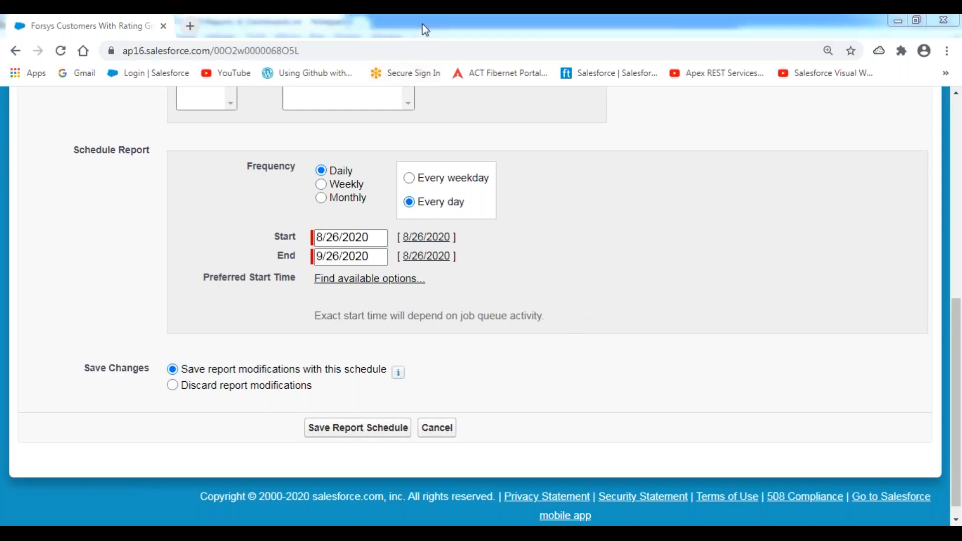
pyautogui.moveTo(279, 224)
pyautogui.mouseDown()
pyautogui.moveTo(256, 226)
pyautogui.moveTo(255, 268)
pyautogui.moveTo(295, 273)
pyautogui.moveTo(369, 243)
pyautogui.mouseUp()
pyautogui.moveTo(318, 266); pyautogui.dragTo(362, 264)
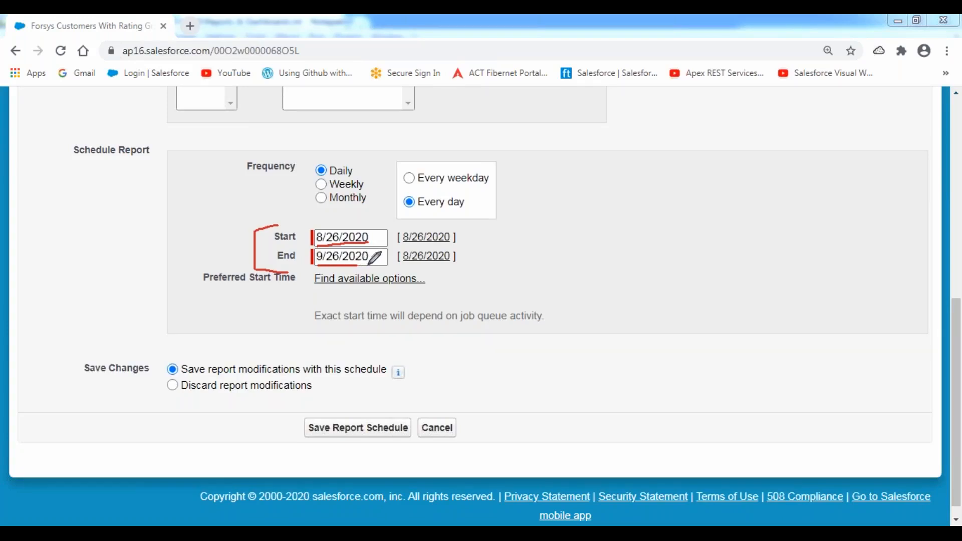
pyautogui.press('Escape')
pyautogui.click(377, 257)
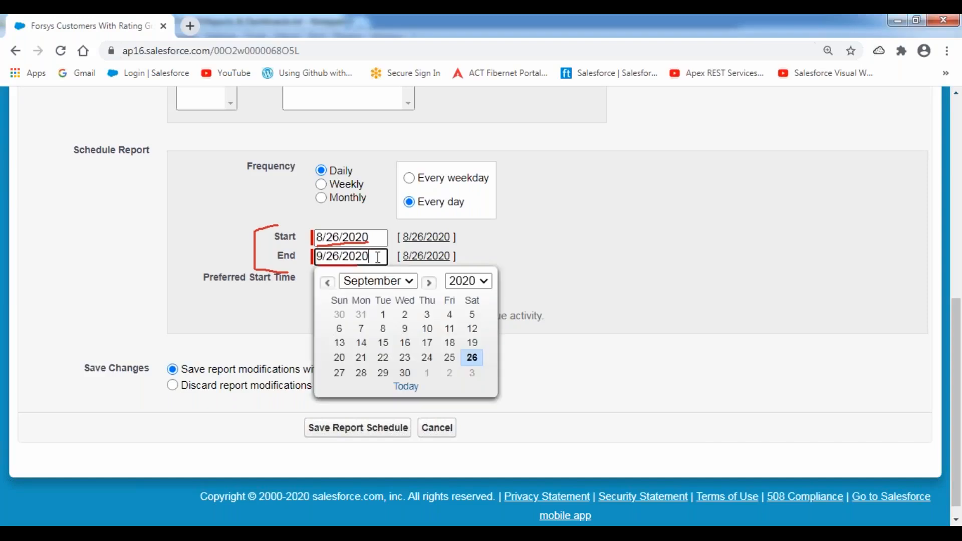
pyautogui.click(483, 280)
pyautogui.click(481, 342)
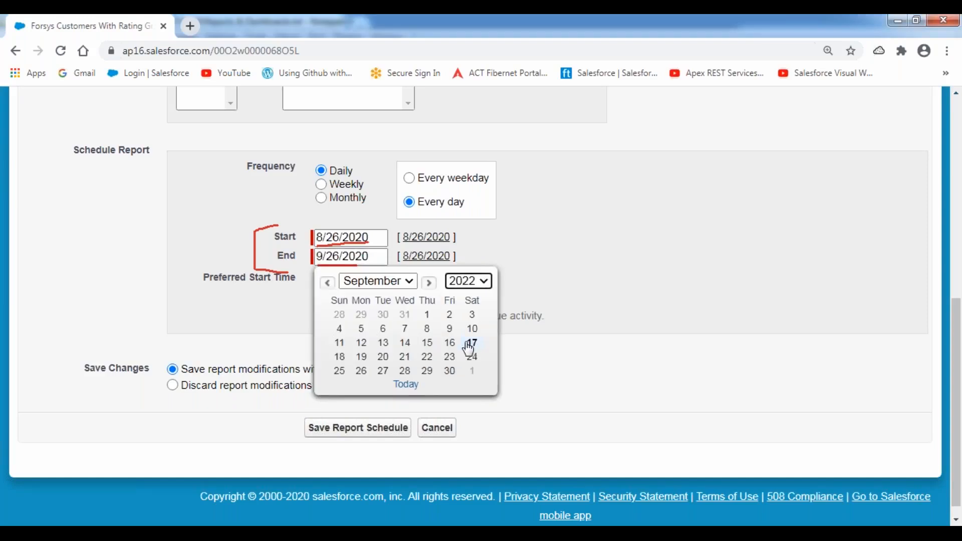
pyautogui.click(450, 343)
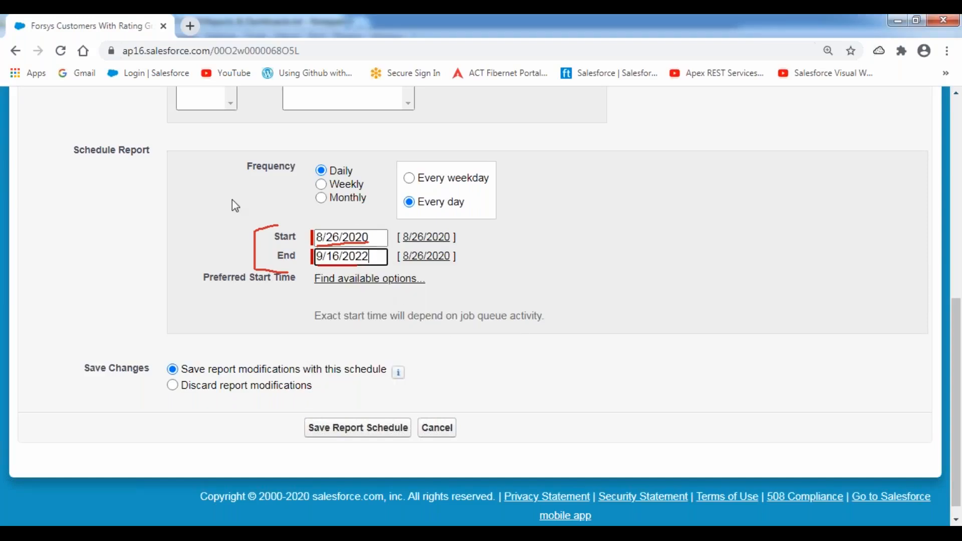
pyautogui.click(201, 188)
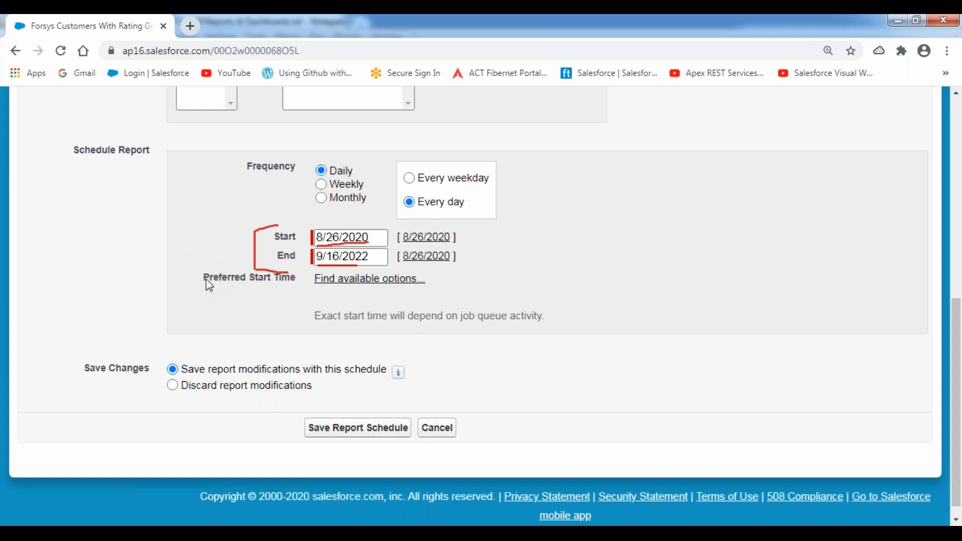
# Set the preferred start time to 2:00 AM and save the report schedule.
pyautogui.moveTo(203, 279); pyautogui.dragTo(277, 287)
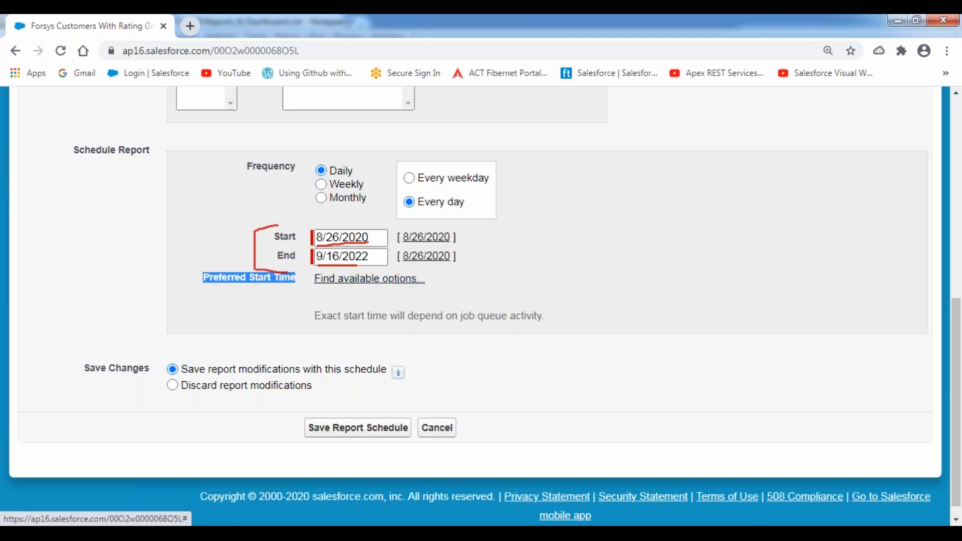
pyautogui.click(211, 281)
pyautogui.moveTo(205, 280); pyautogui.dragTo(374, 285)
pyautogui.click(379, 283)
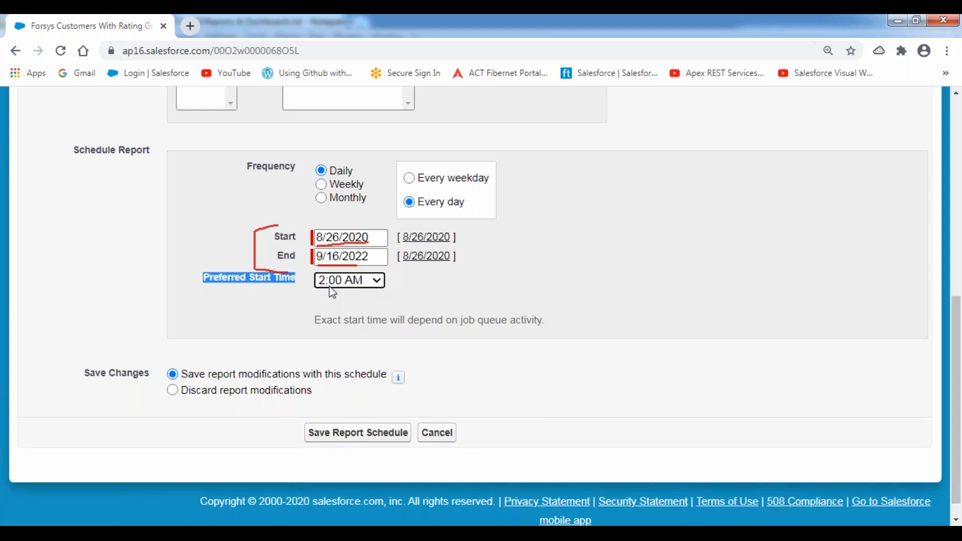
pyautogui.click(378, 283)
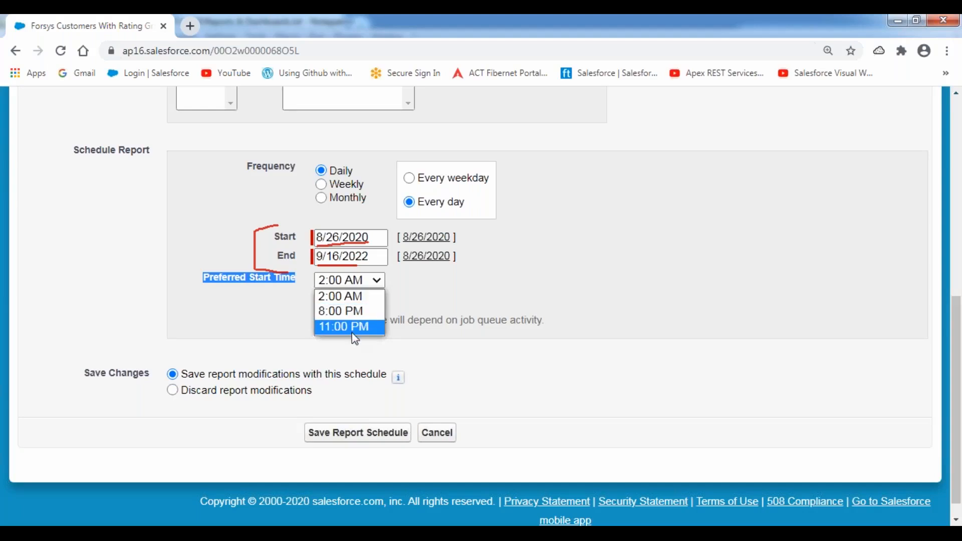
pyautogui.click(352, 297)
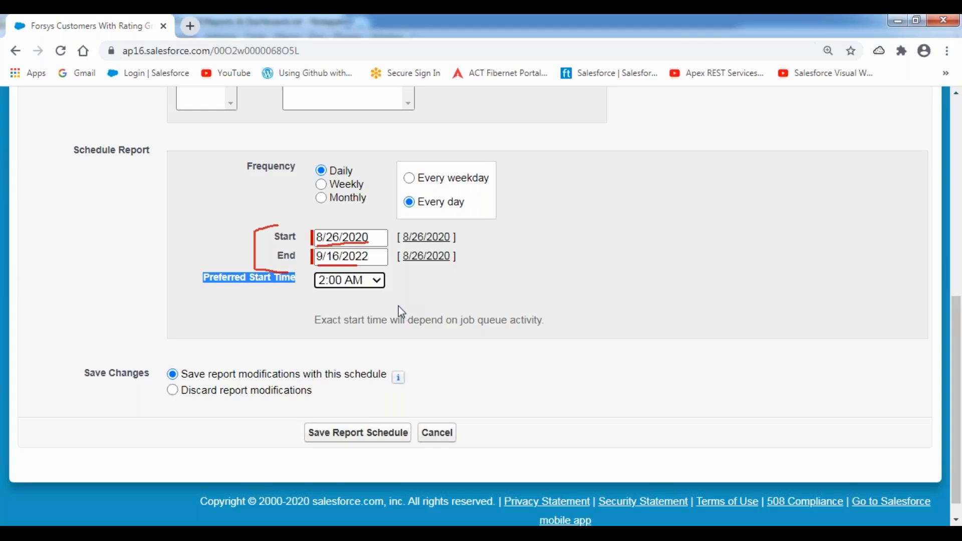
pyautogui.scroll(5, 392, 302)
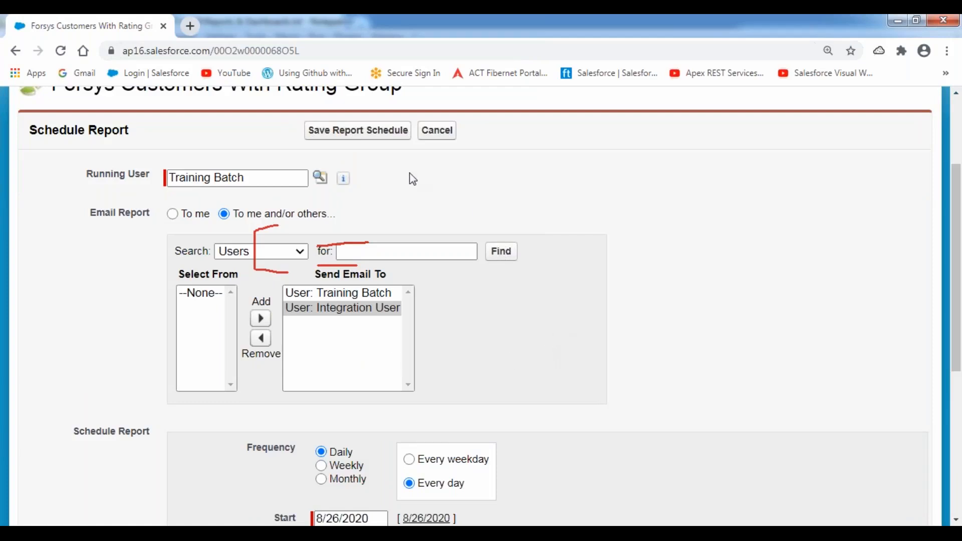
pyautogui.click(370, 135)
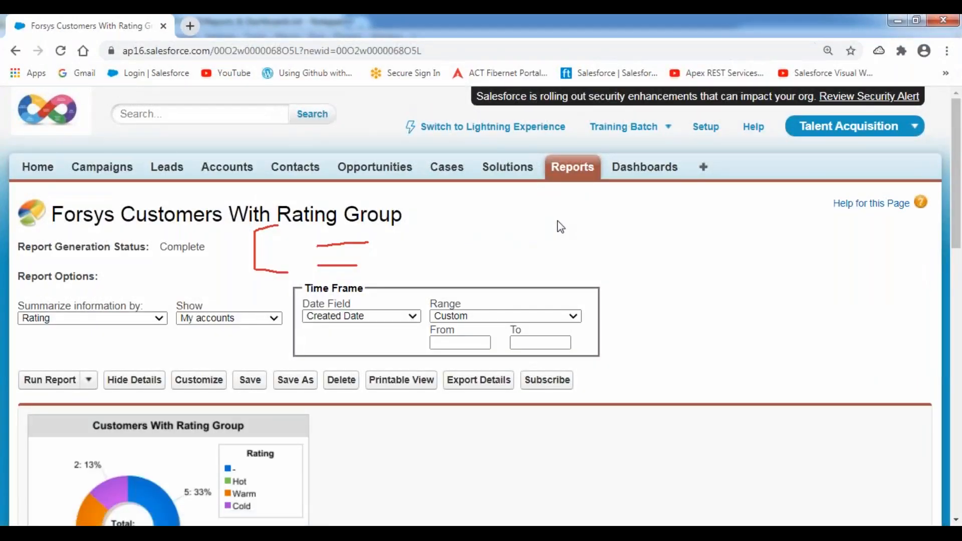
# Save the Forsys Customers With Rating Group report with its chart and rating groups.
pyautogui.scroll(-3, 560, 226)
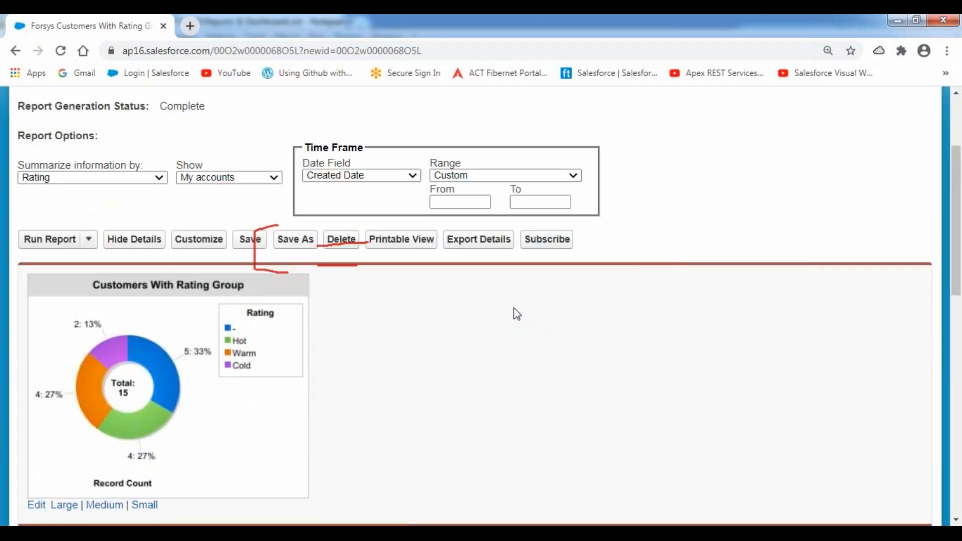
pyautogui.scroll(-10, 506, 306)
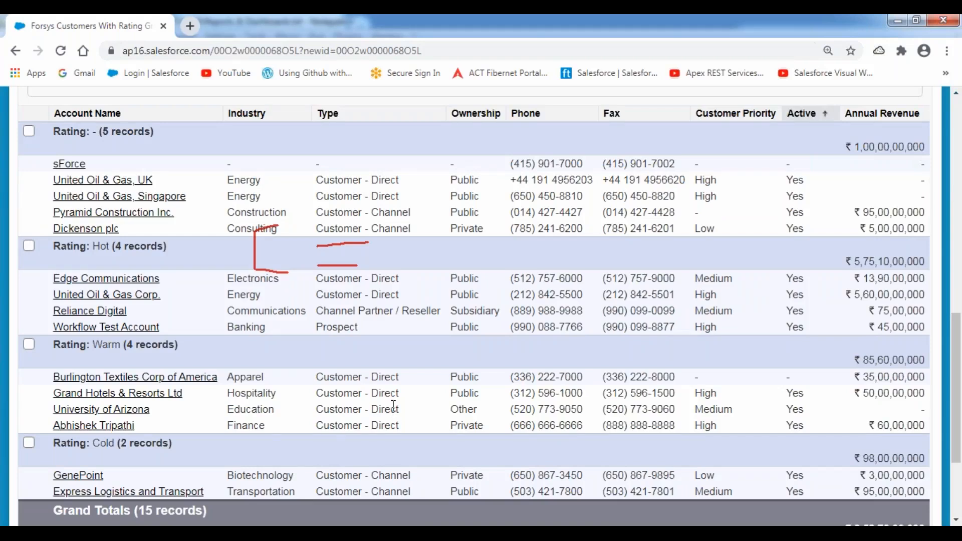
pyautogui.scroll(5, 393, 407)
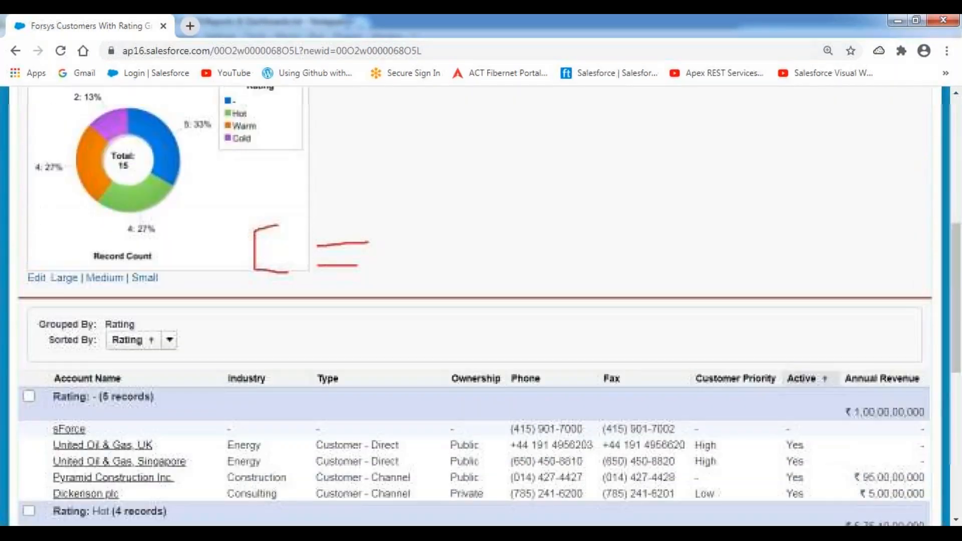
pyautogui.scroll(5, 475, 305)
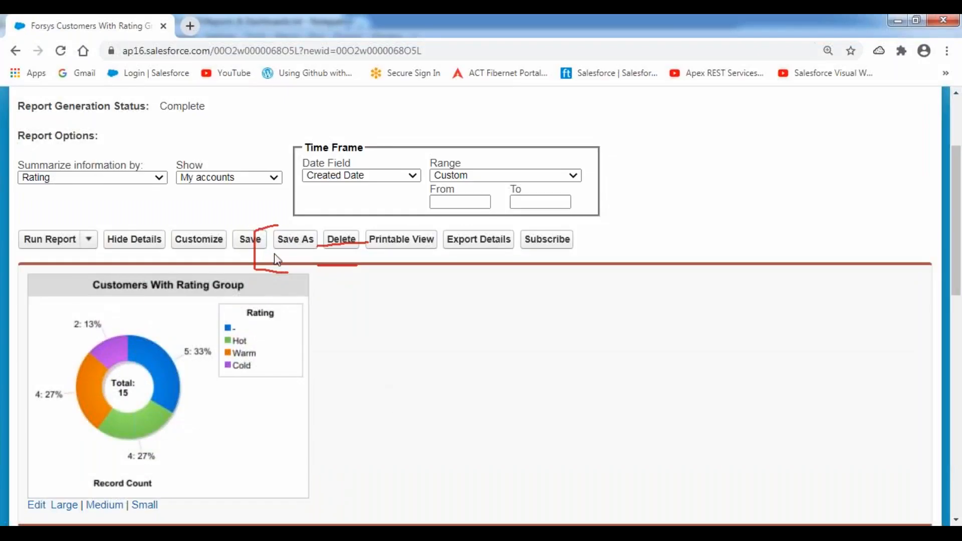
pyautogui.click(253, 242)
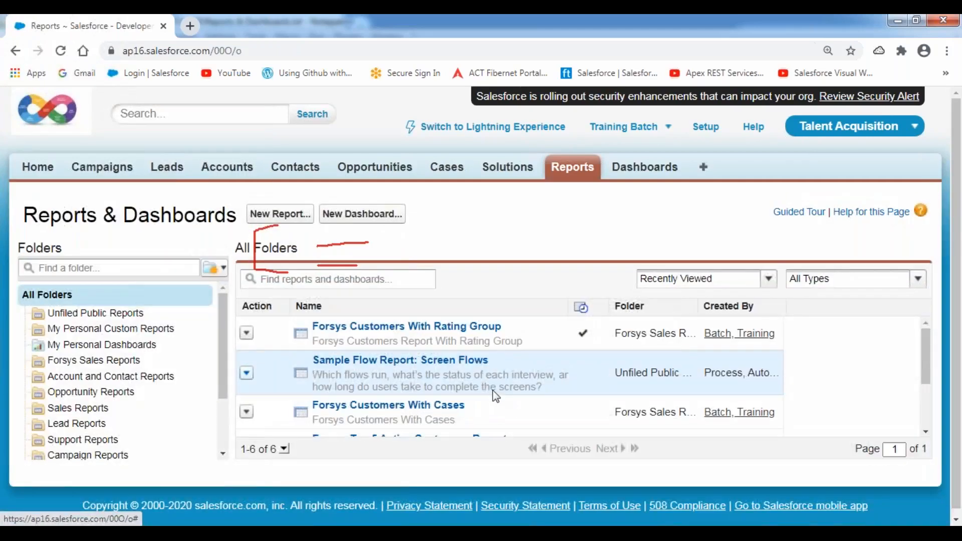
# Open the Forsys Sales Reports folder and look through the reports it holds.
pyautogui.click(96, 366)
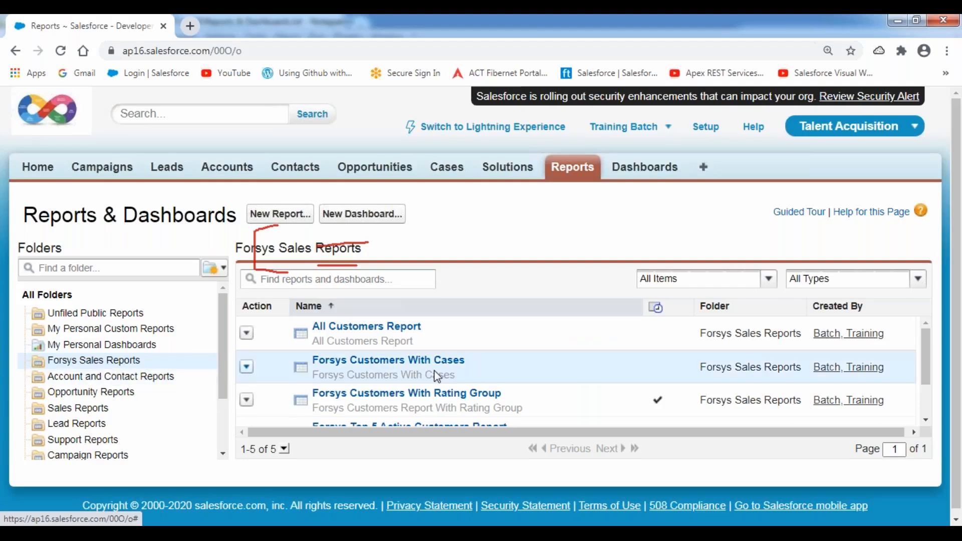
pyautogui.scroll(-2, 732, 370)
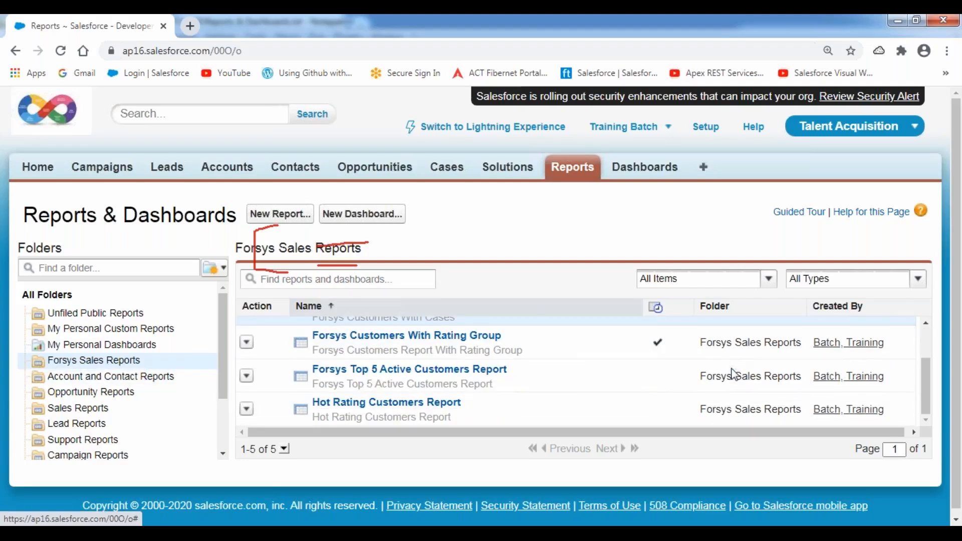
pyautogui.scroll(2, 731, 372)
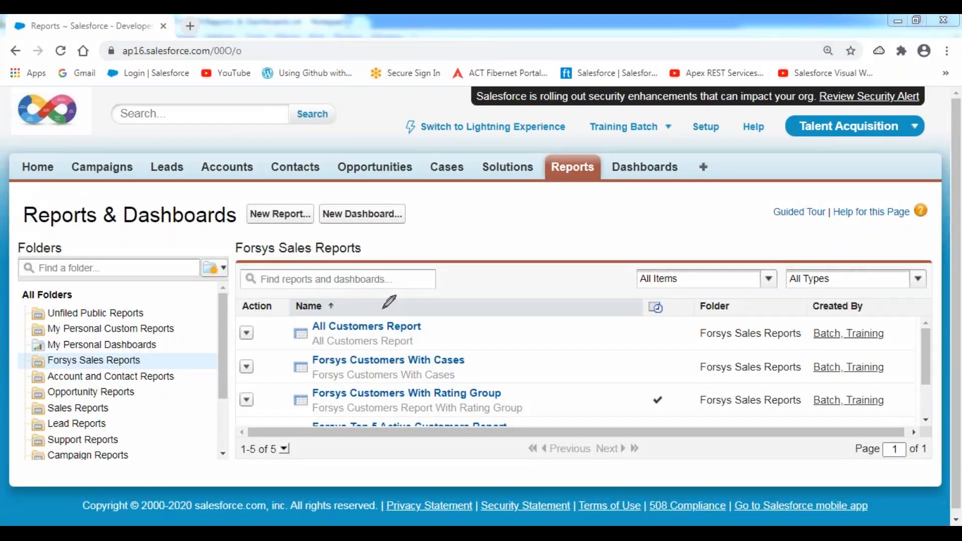
pyautogui.moveTo(315, 337); pyautogui.dragTo(429, 337)
pyautogui.moveTo(312, 374); pyautogui.dragTo(472, 374)
pyautogui.moveTo(315, 404); pyautogui.dragTo(507, 404)
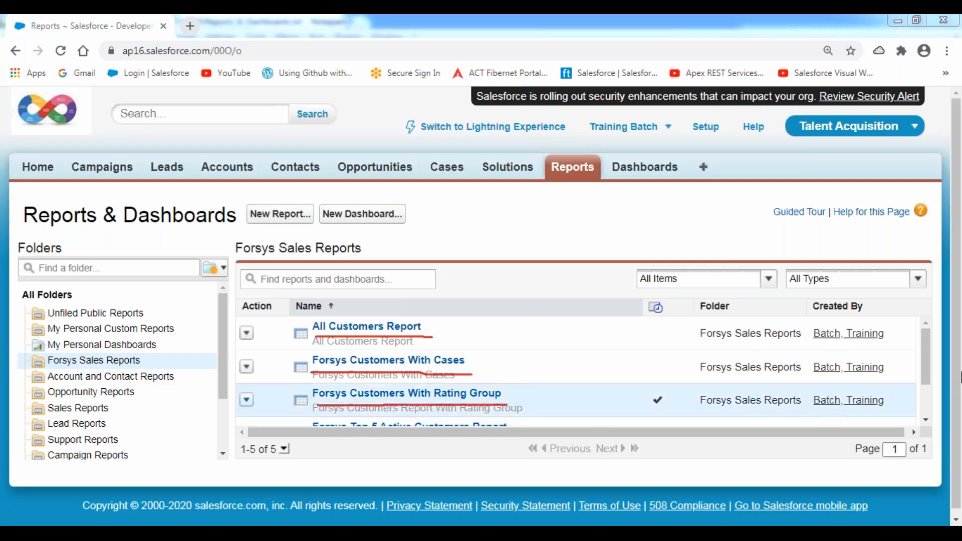
pyautogui.moveTo(928, 353); pyautogui.dragTo(930, 389)
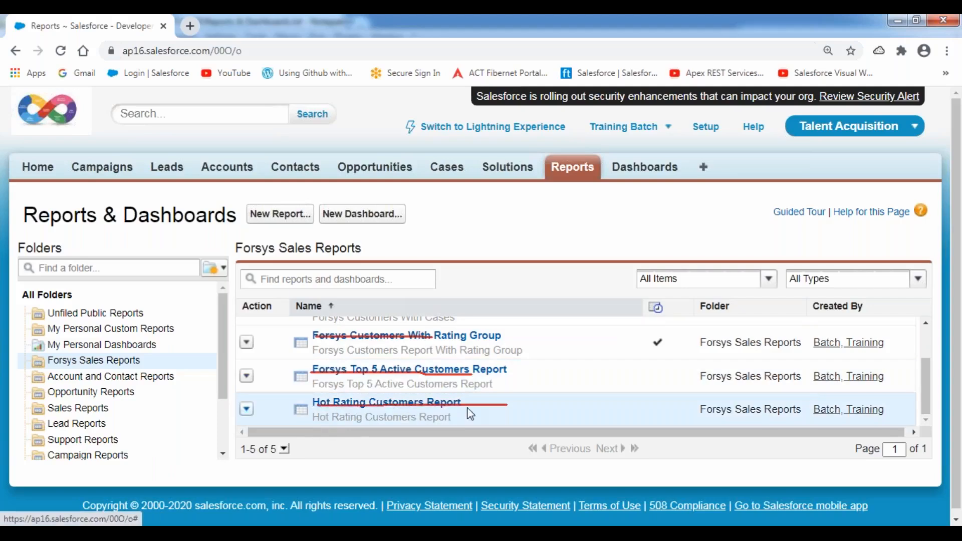
pyautogui.scroll(3, 511, 421)
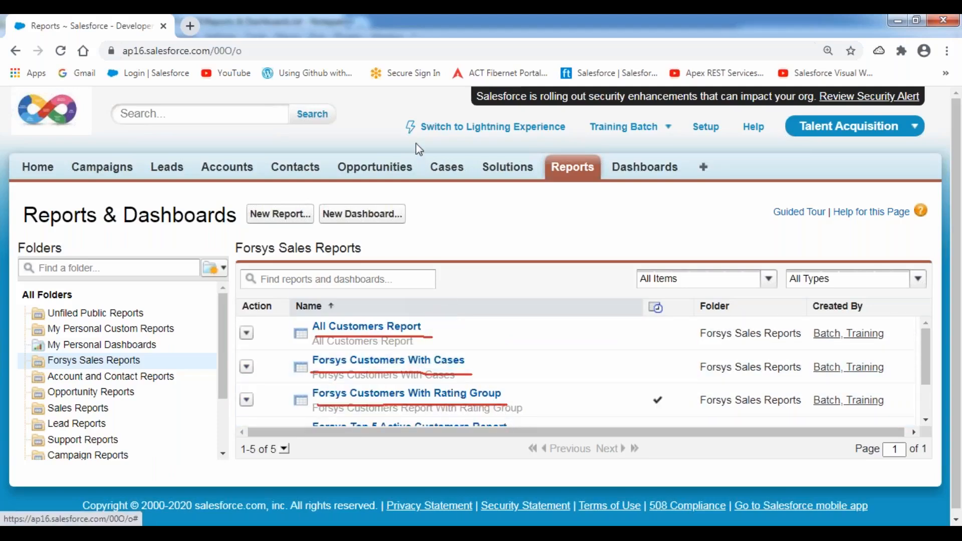
# Check the scheduled-status column for the Forsys Customers With Rating Group report in the folder's list.
pyautogui.click(415, 119)
pyautogui.click(419, 29)
pyautogui.click(408, 54)
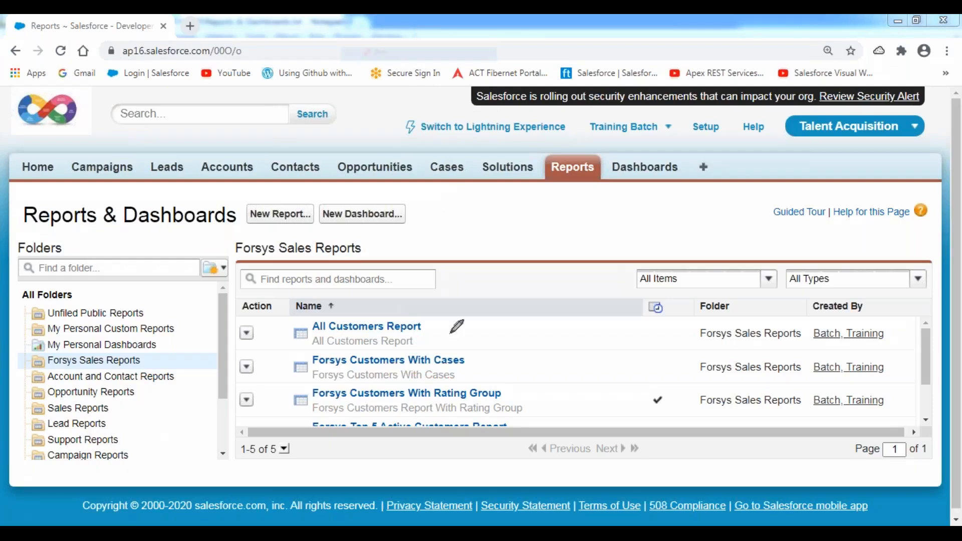
pyautogui.moveTo(649, 296)
pyautogui.mouseDown()
pyautogui.moveTo(642, 316)
pyautogui.moveTo(687, 308)
pyautogui.moveTo(656, 282)
pyautogui.moveTo(641, 300)
pyautogui.moveTo(642, 427)
pyautogui.moveTo(698, 426)
pyautogui.moveTo(685, 295)
pyautogui.mouseUp()
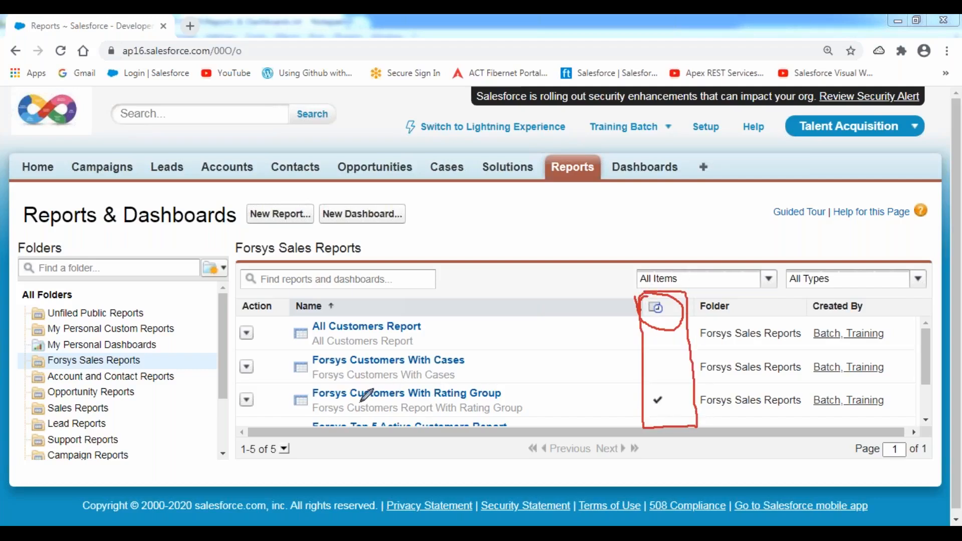
pyautogui.moveTo(293, 415); pyautogui.dragTo(685, 419)
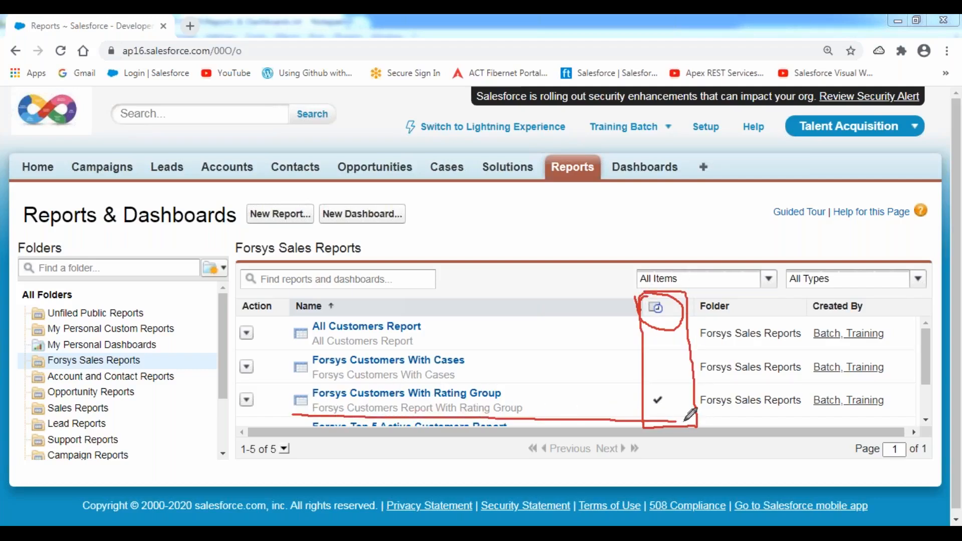
pyautogui.moveTo(696, 383)
pyautogui.mouseDown()
pyautogui.moveTo(645, 373)
pyautogui.moveTo(366, 373)
pyautogui.moveTo(289, 387)
pyautogui.moveTo(288, 425)
pyautogui.mouseUp()
pyautogui.moveTo(668, 373)
pyautogui.mouseDown()
pyautogui.moveTo(650, 399)
pyautogui.moveTo(678, 403)
pyautogui.moveTo(661, 371)
pyautogui.mouseUp()
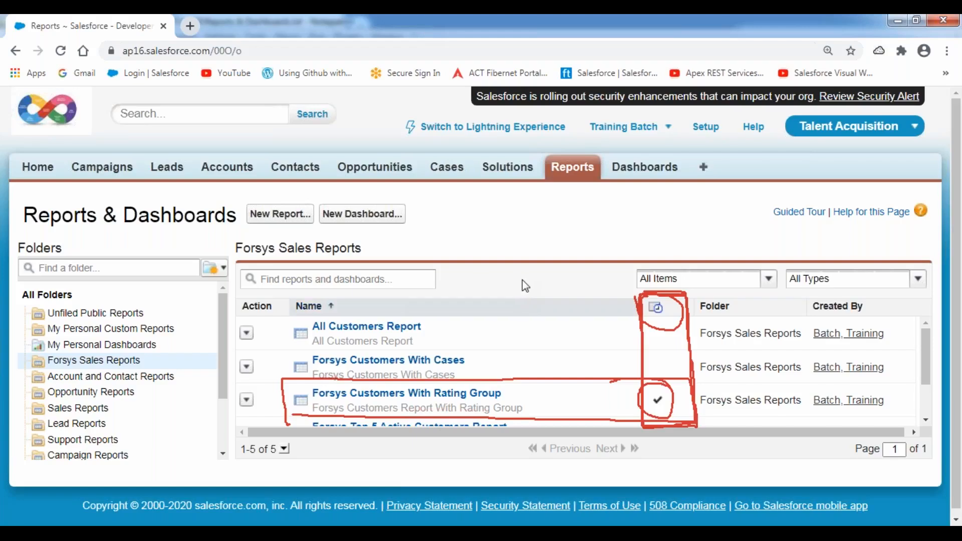
pyautogui.scroll(-1, 522, 279)
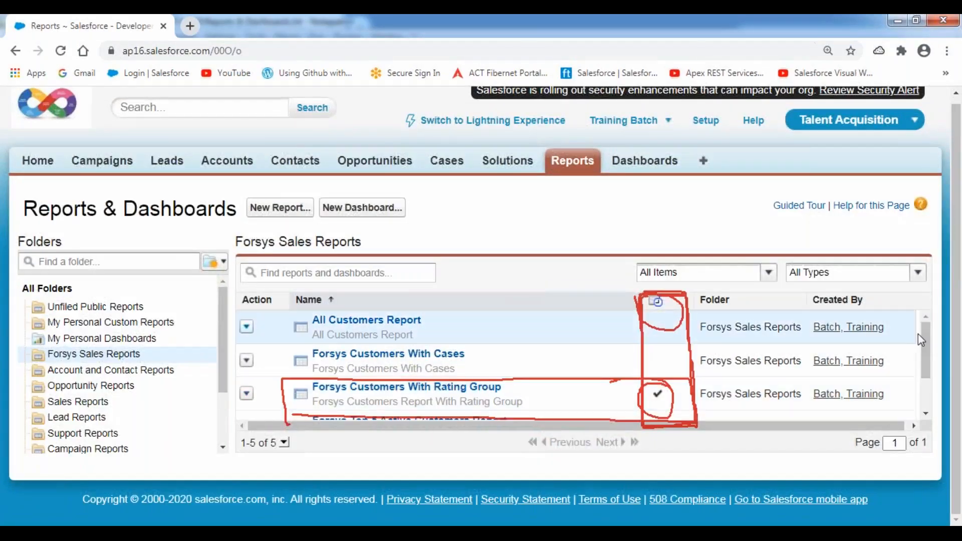
# Look through the rest of the Forsys Sales Reports folder and compare the scheduled status of its reports.
pyautogui.moveTo(925, 340); pyautogui.dragTo(924, 379)
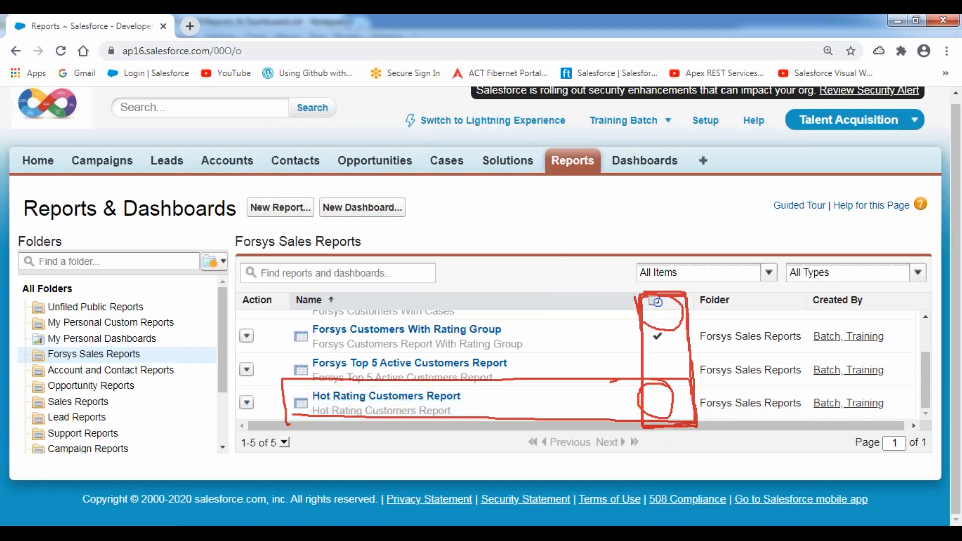
pyautogui.click(403, 115)
pyautogui.click(518, 264)
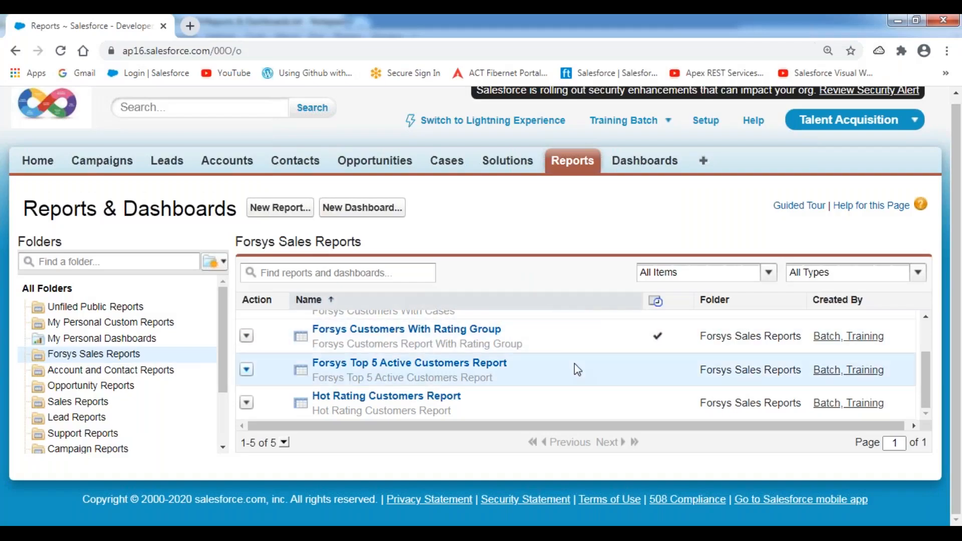
pyautogui.scroll(3, 574, 369)
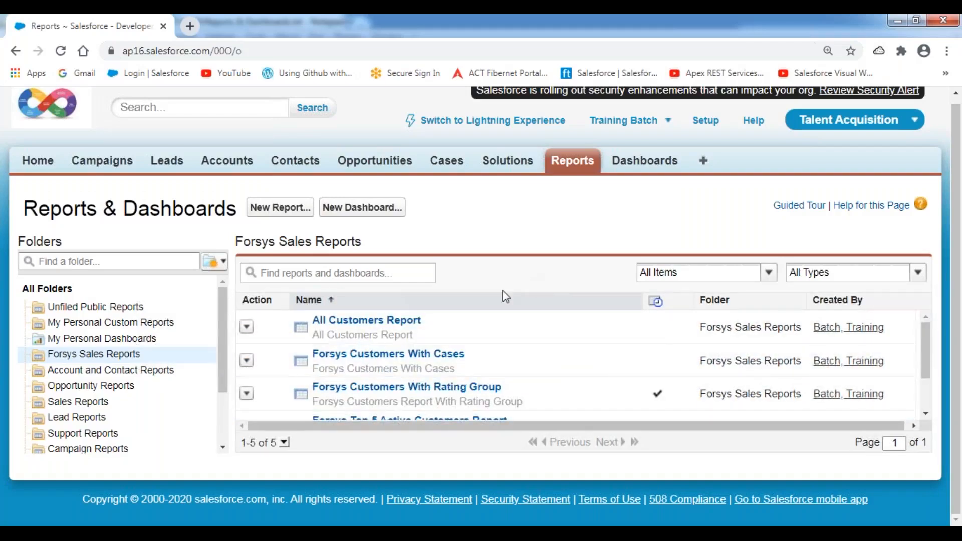
pyautogui.scroll(-3, 529, 357)
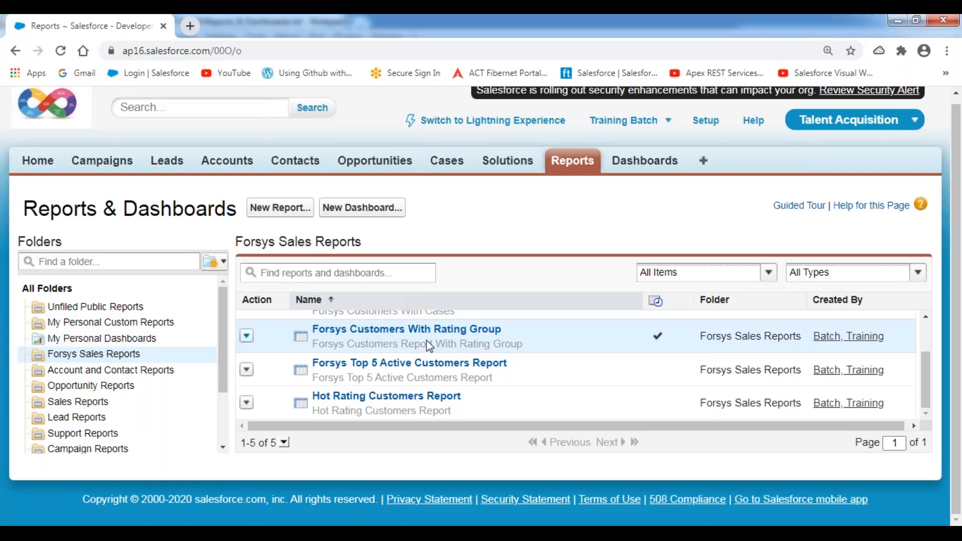
# Open the Forsys Customers With Rating Group report and review its chart and the records in each rating group.
pyautogui.scroll(2, 426, 340)
pyautogui.click(399, 388)
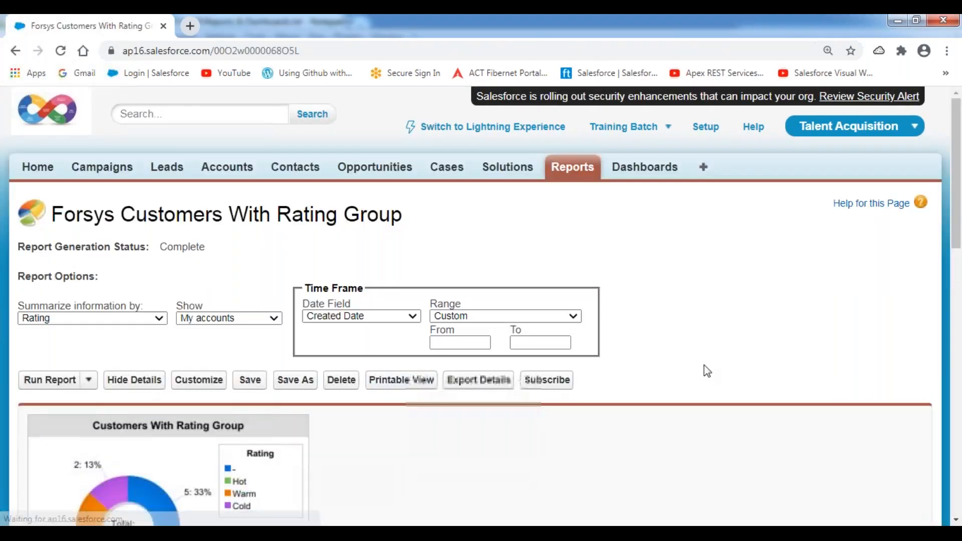
pyautogui.scroll(-5, 720, 359)
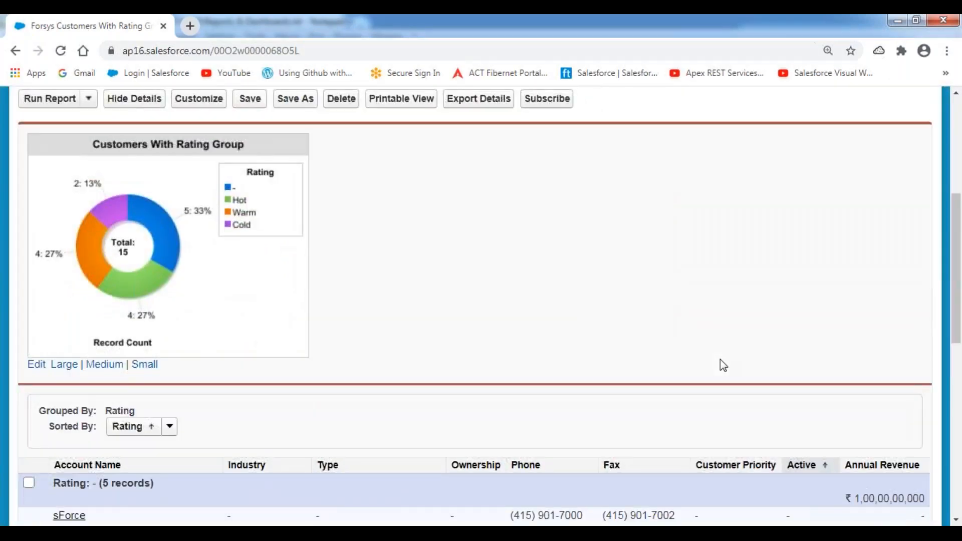
pyautogui.scroll(-5, 720, 359)
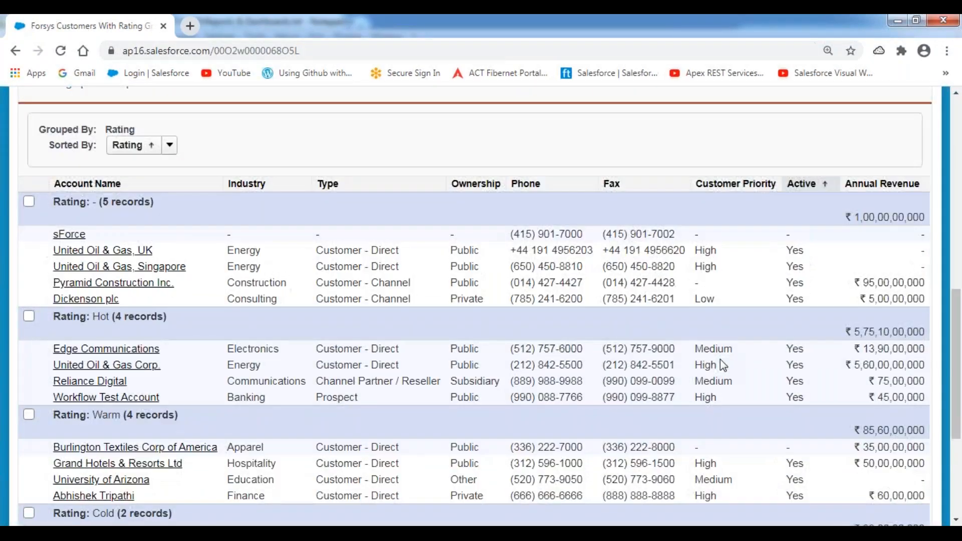
pyautogui.scroll(1, 720, 359)
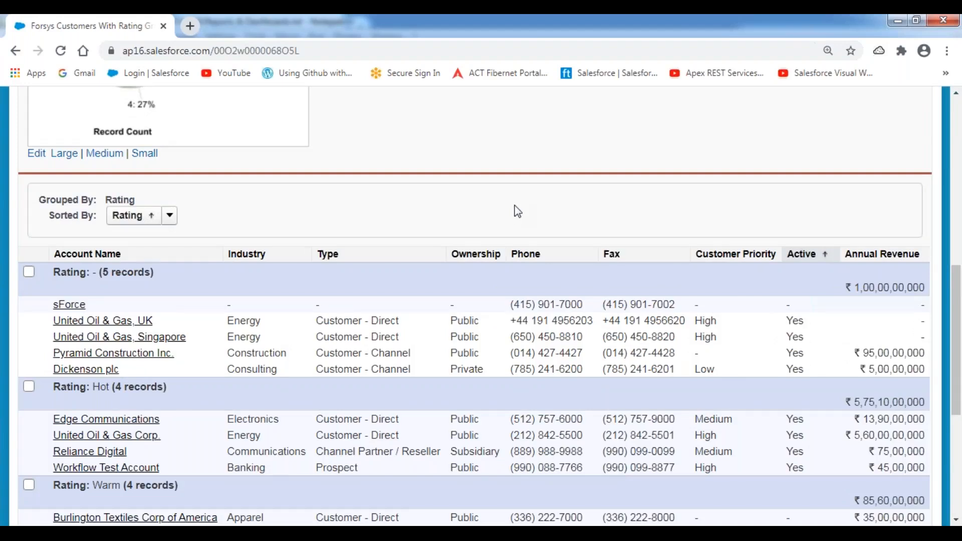
pyautogui.scroll(5, 517, 211)
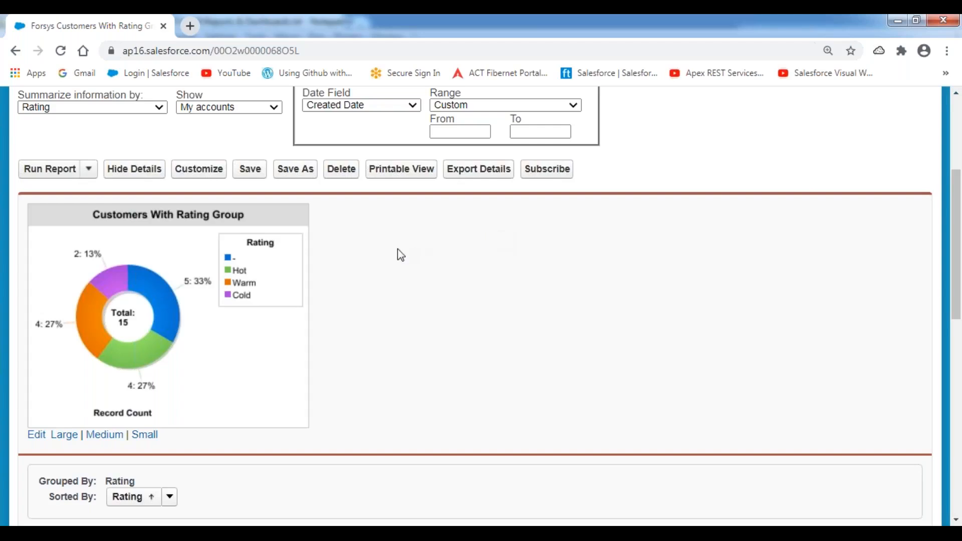
pyautogui.scroll(-2, 398, 251)
pyautogui.scroll(2, 416, 251)
pyautogui.scroll(-4, 441, 248)
pyautogui.scroll(4, 441, 248)
# Save the report to the Forsys Sales Reports folder under its existing name and reopen that folder's list.
pyautogui.click(252, 172)
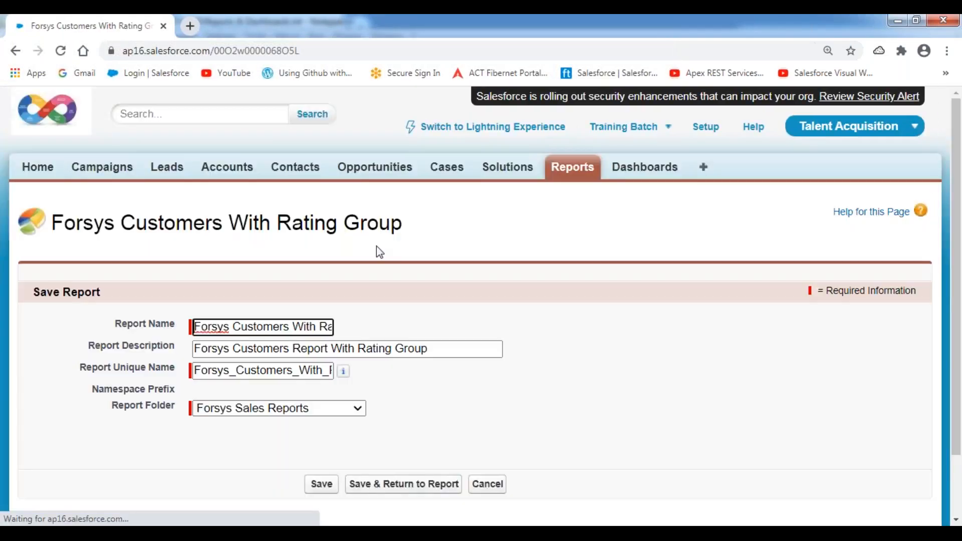
pyautogui.click(320, 485)
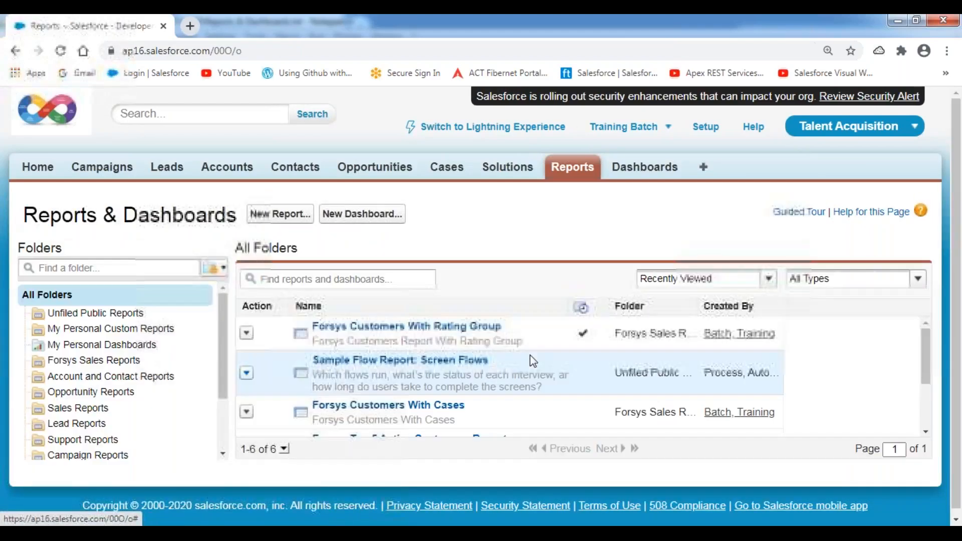
pyautogui.scroll(-2, 520, 290)
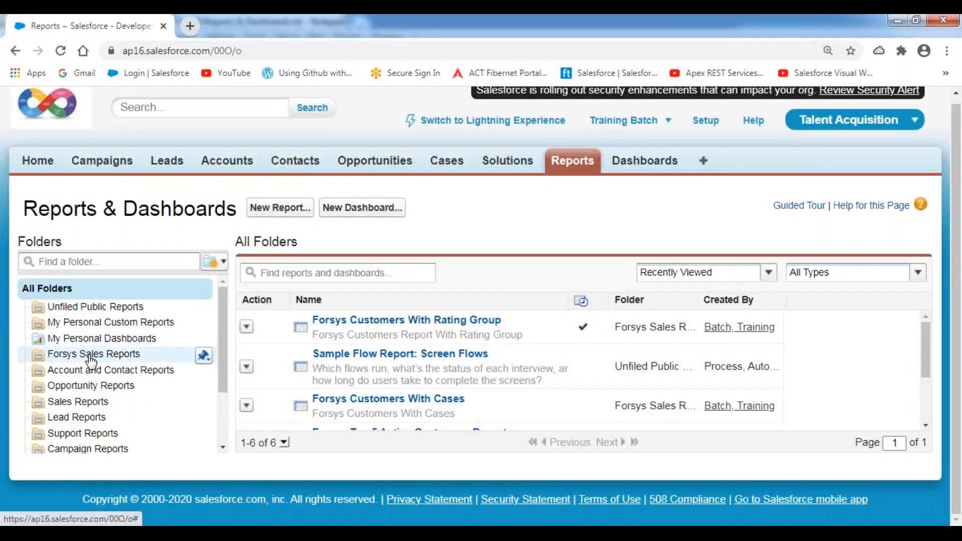
pyautogui.click(93, 356)
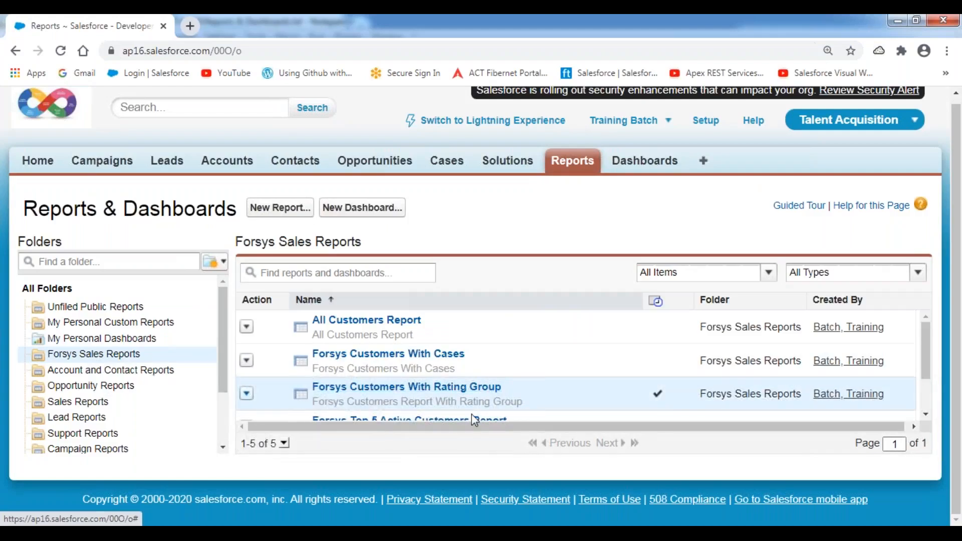
pyautogui.moveTo(460, 428); pyautogui.dragTo(383, 420)
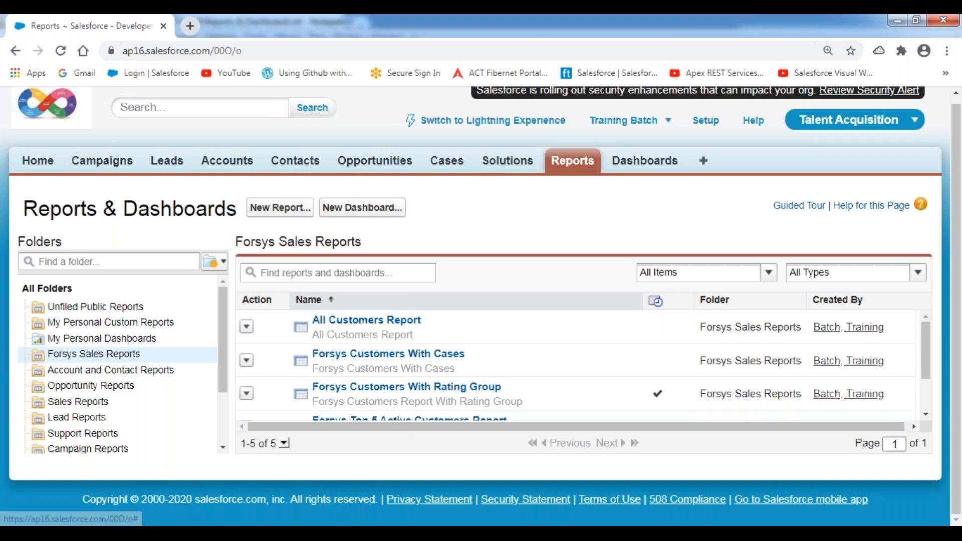
# Switch to the Reports & Dashboards.txt notes in Notepad++ and add the heading "Bucket Fields / Bucketing:" below the use case.
pyautogui.hotkey('alt', 'Tab')
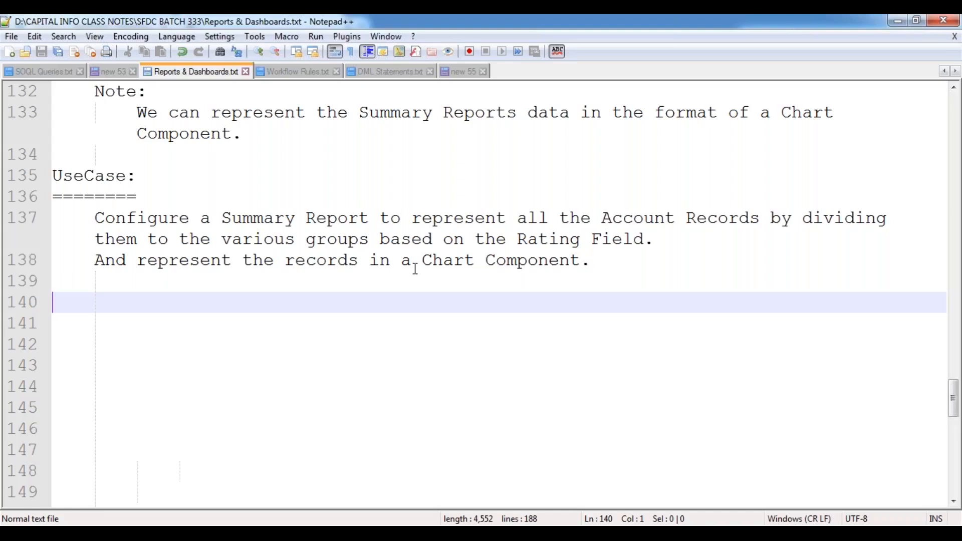
pyautogui.press('Tab')
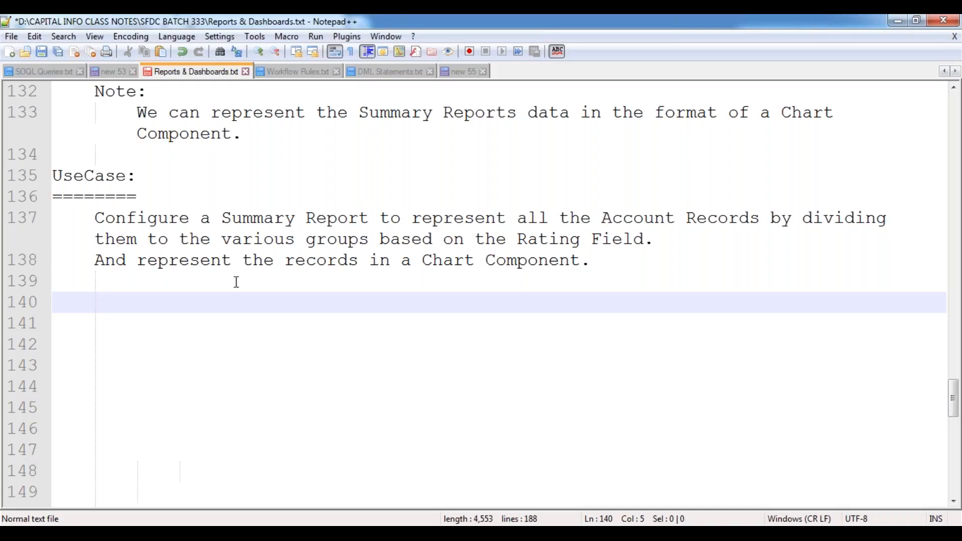
pyautogui.press('BackSpace')
pyautogui.write('Bu')
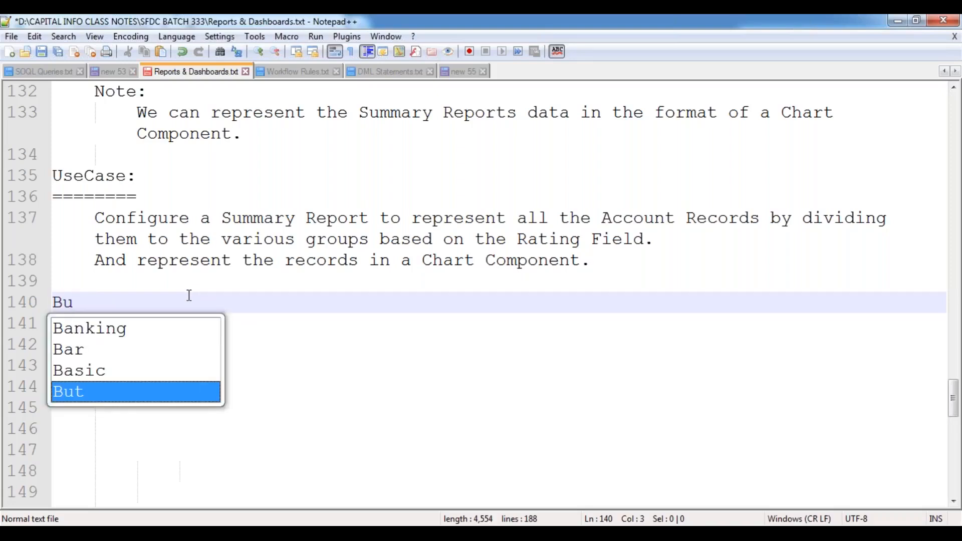
pyautogui.write('ckt')
pyautogui.press('BackSpace')
pyautogui.press('BackSpace')
pyautogui.write('et ')
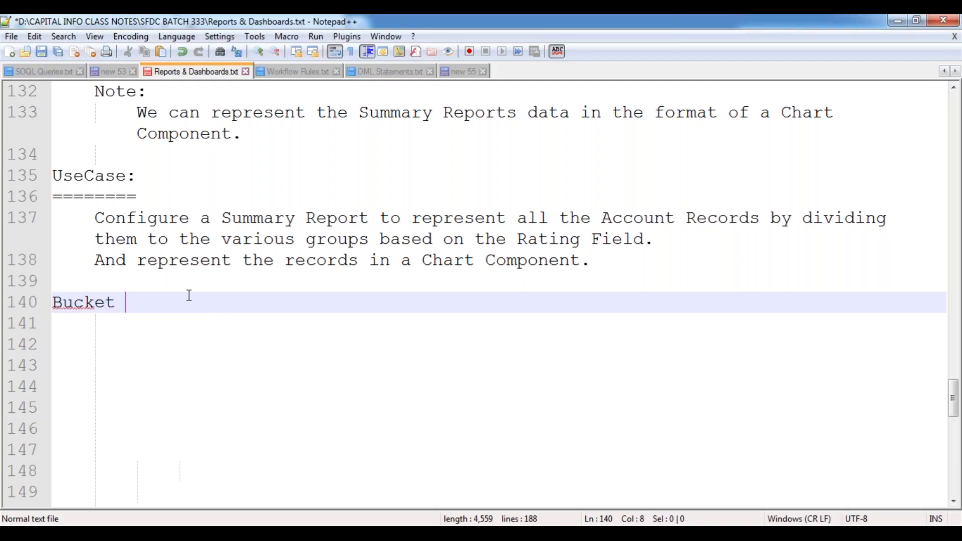
pyautogui.write('Fields / ')
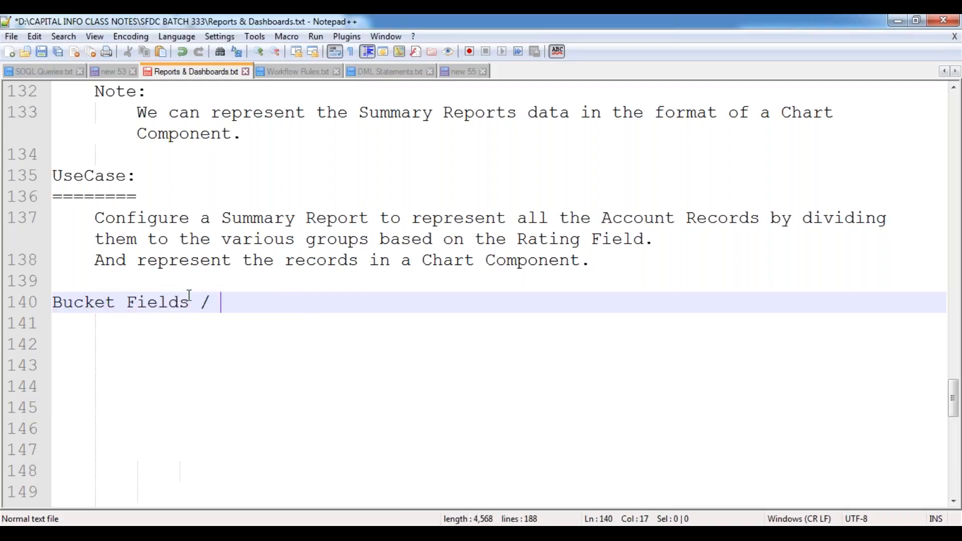
pyautogui.write('Bucketing')
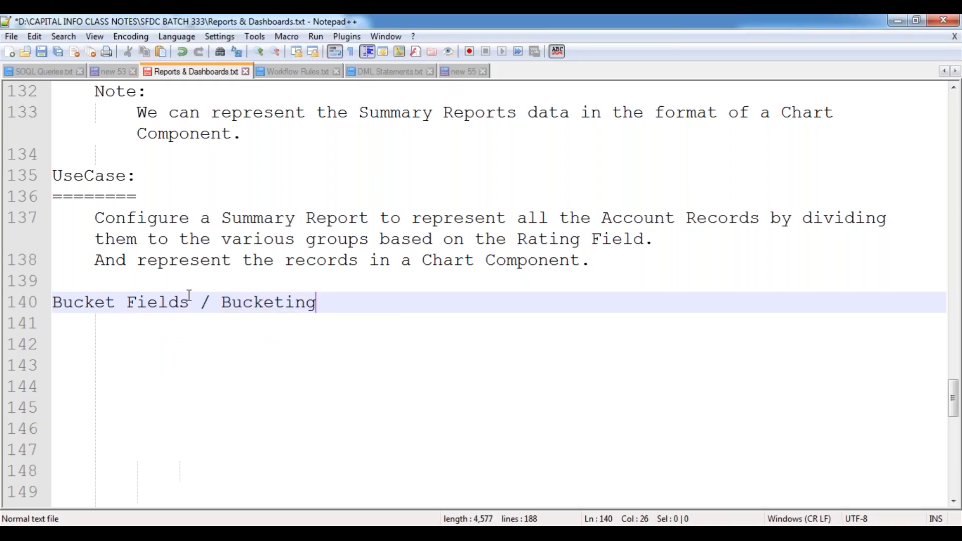
pyautogui.write(':')
# Underline the Bucket Fields / Bucketing heading with a row of equals signs and start a new line.
pyautogui.press('Return')
pyautogui.write('=')
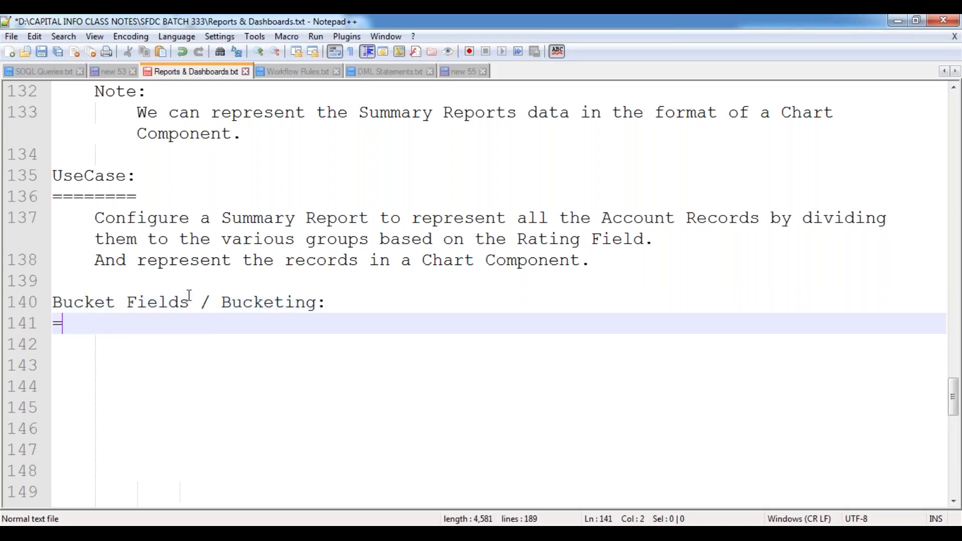
pyautogui.write('=========================')
pyautogui.press('Return')
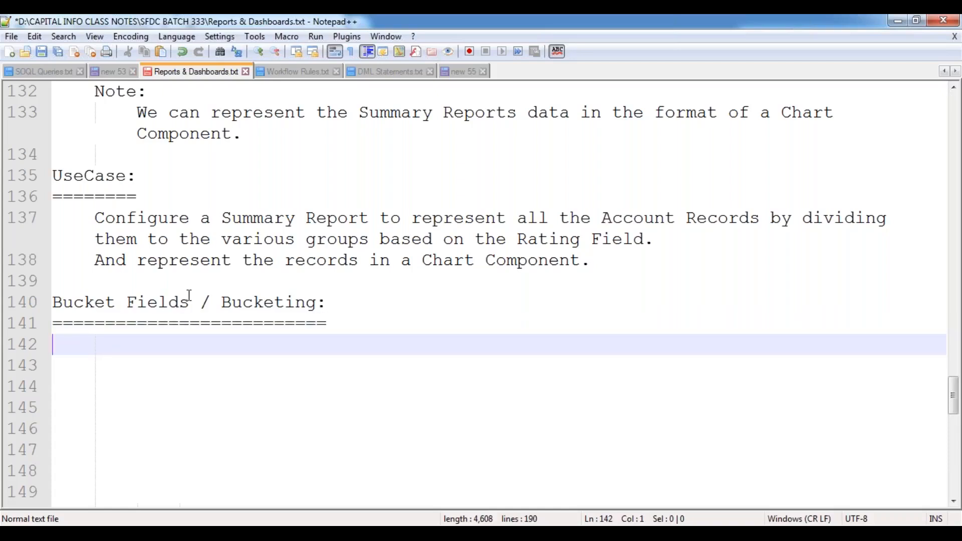
# Add an indented table header with the columns "Student Name" and "Marks" below the bucketing heading, underlined with dashes.
pyautogui.scroll(-3, 200, 281)
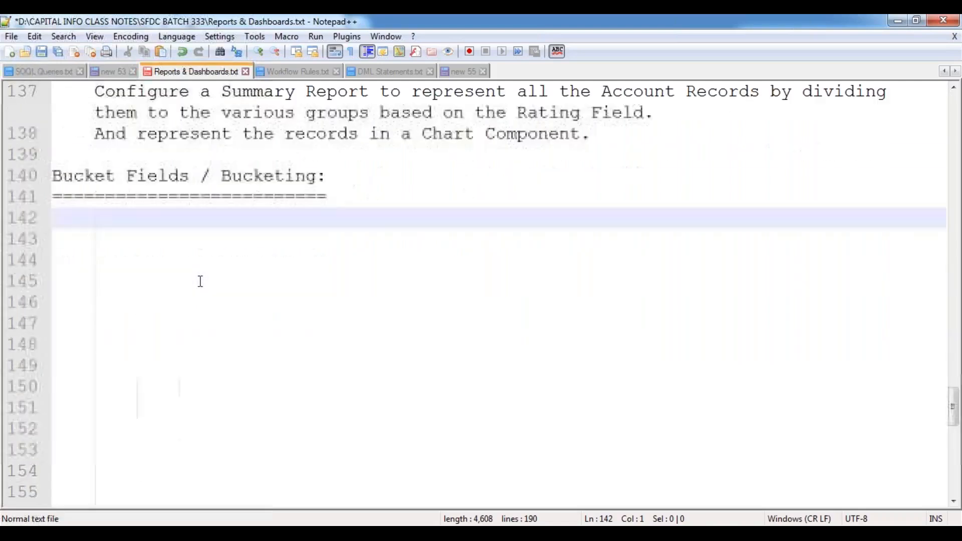
pyautogui.press('Return')
pyautogui.press('Tab')
pyautogui.press('Tab')
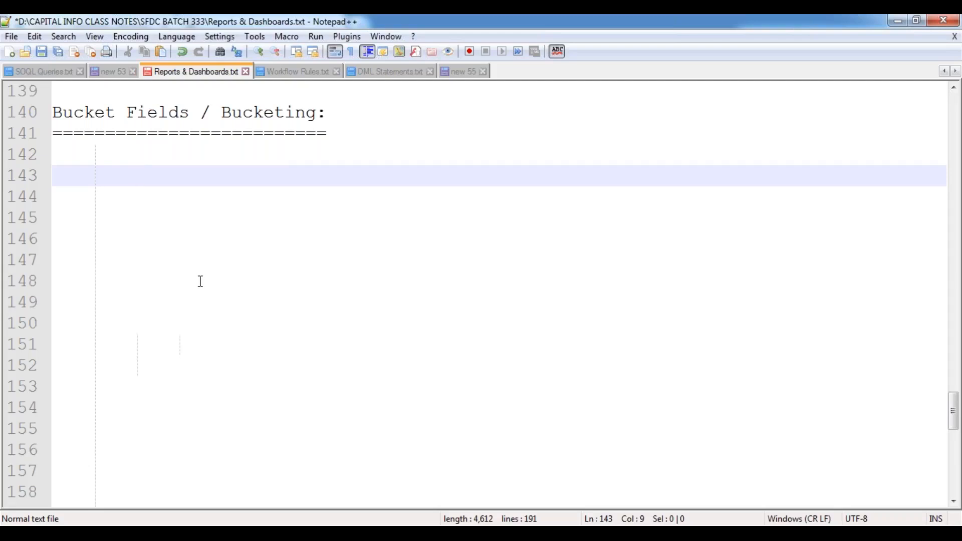
pyautogui.write('Stude')
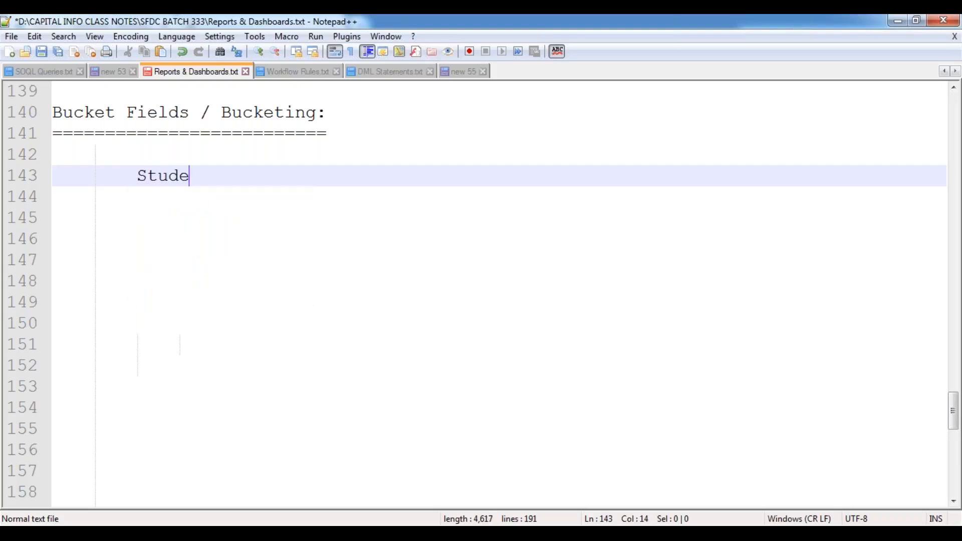
pyautogui.write('nt Name')
pyautogui.press('Tab')
pyautogui.press('Tab')
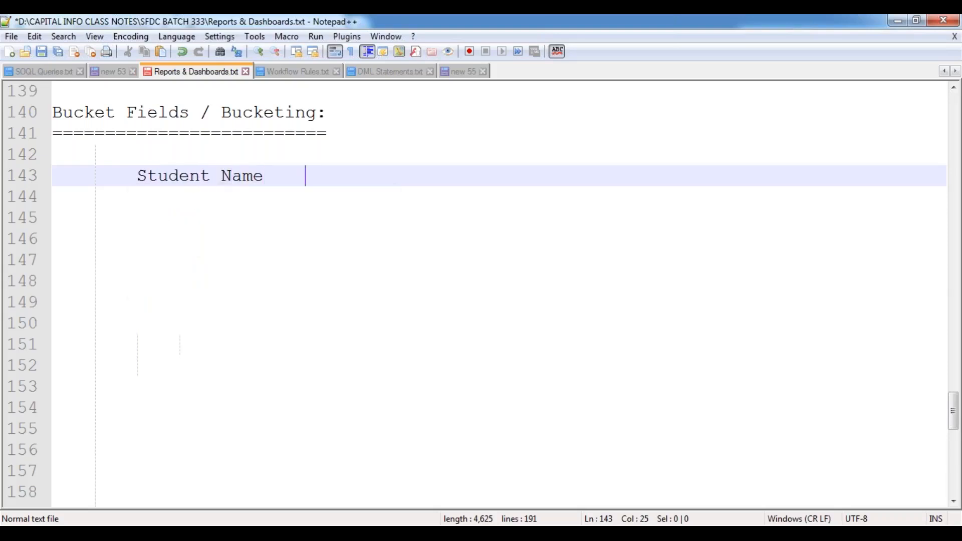
pyautogui.write('Marks')
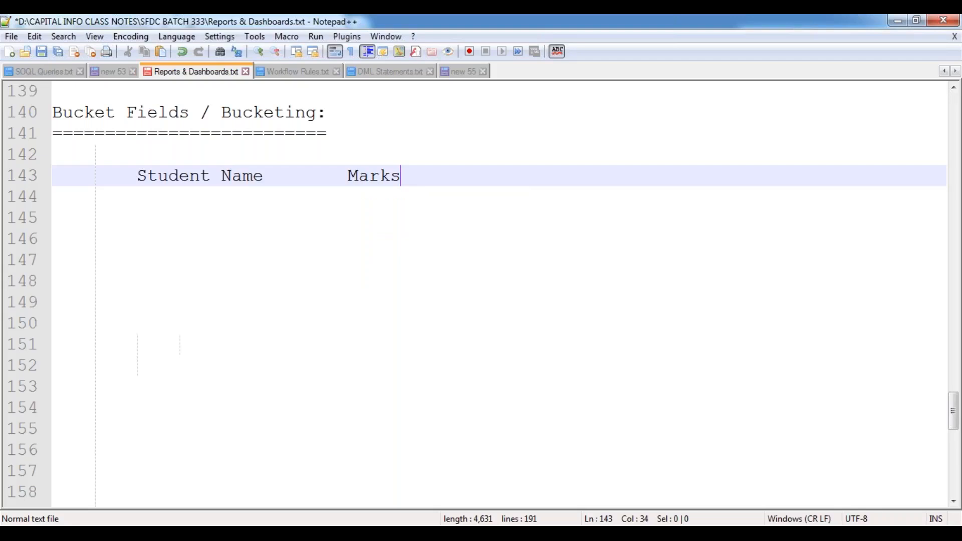
pyautogui.press('Return')
pyautogui.write('--------------------------')
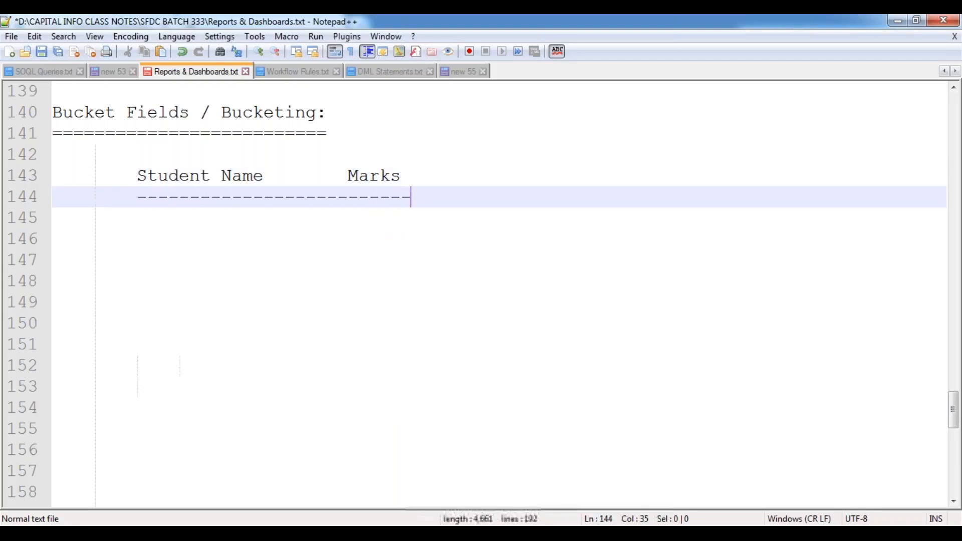
pyautogui.press('Return')
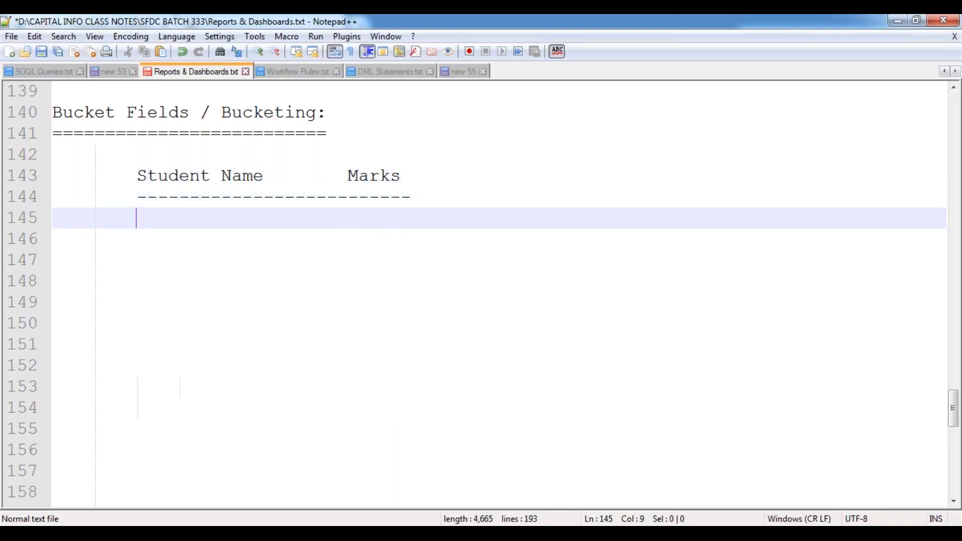
# Insert the indented line "Total Marks: 100" above the Student Name and Marks header, separated by a blank line.
pyautogui.press('Up')
pyautogui.press('Up')
pyautogui.press('Up')
pyautogui.press('Return')
pyautogui.press('Return')
pyautogui.press('Up')
pyautogui.press('Tab')
pyautogui.press('Tab')
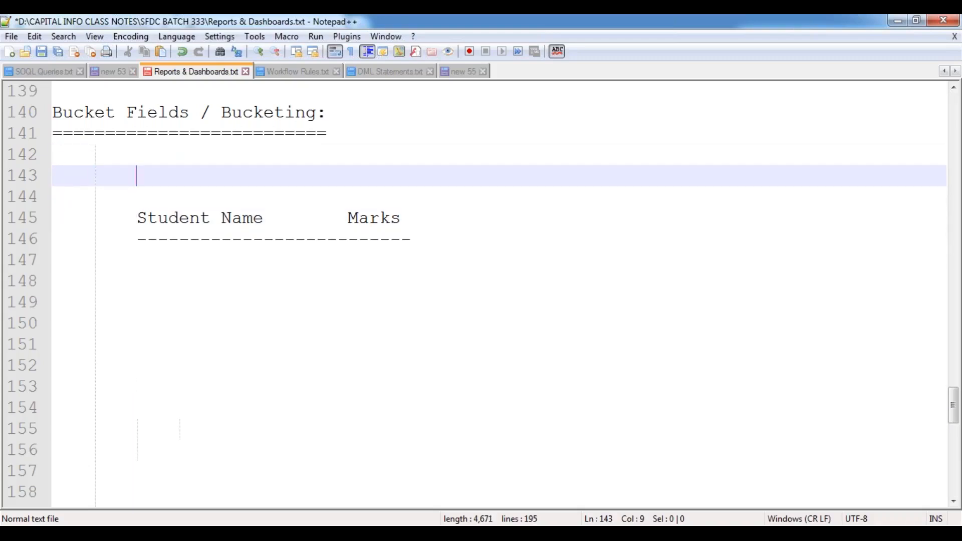
pyautogui.write('Total ')
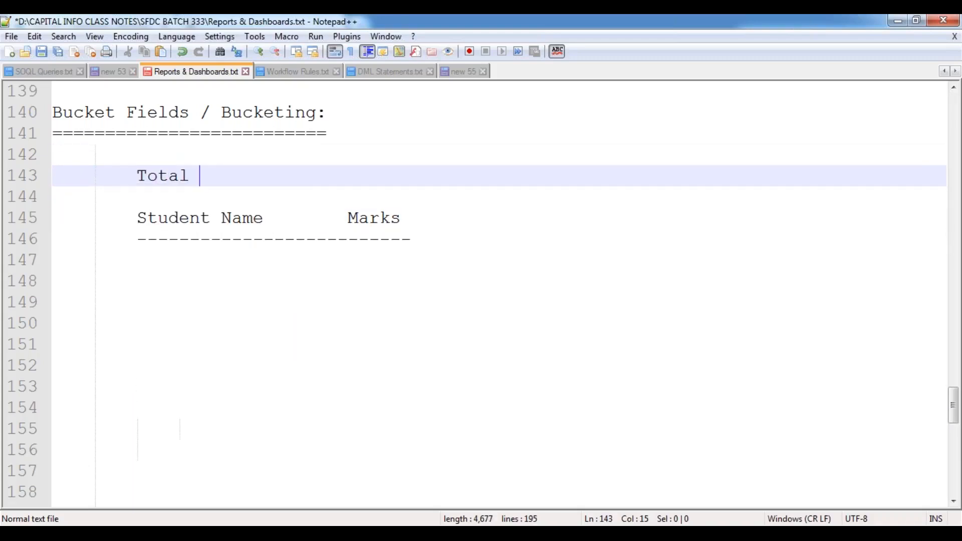
pyautogui.write('Marks')
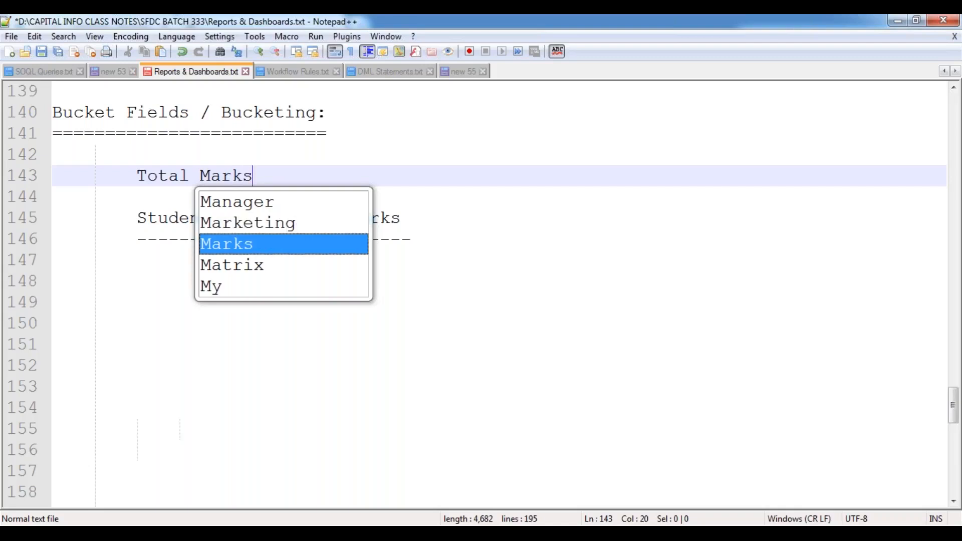
pyautogui.press('Escape')
pyautogui.write(': 100')
pyautogui.press('Return')
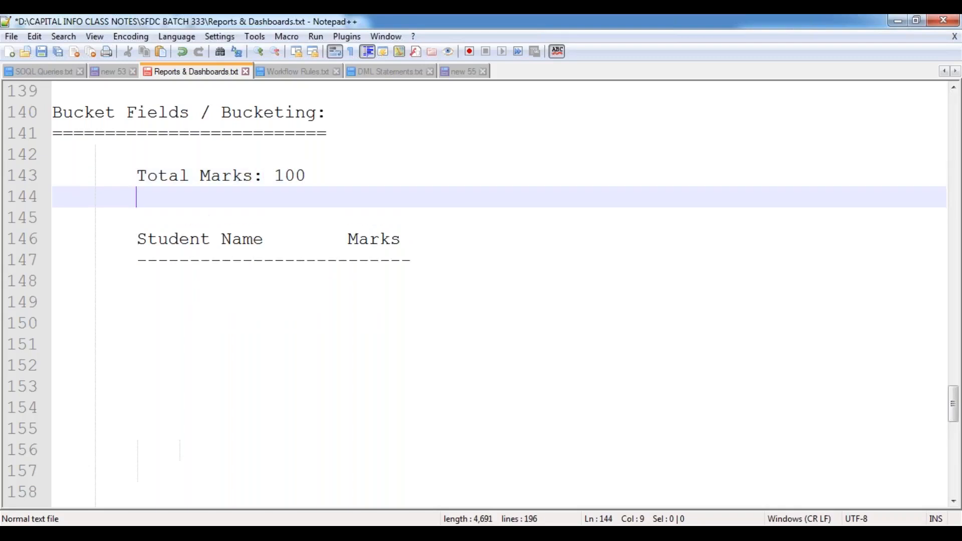
# Add the line "Pass Marks: 50" directly below the Total Marks line.
pyautogui.write('Pa')
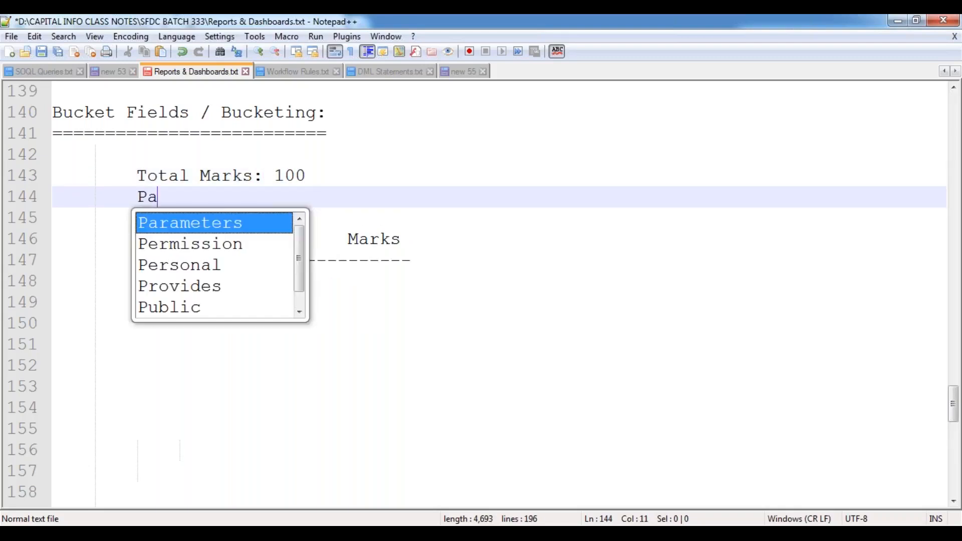
pyautogui.write('ss Marks')
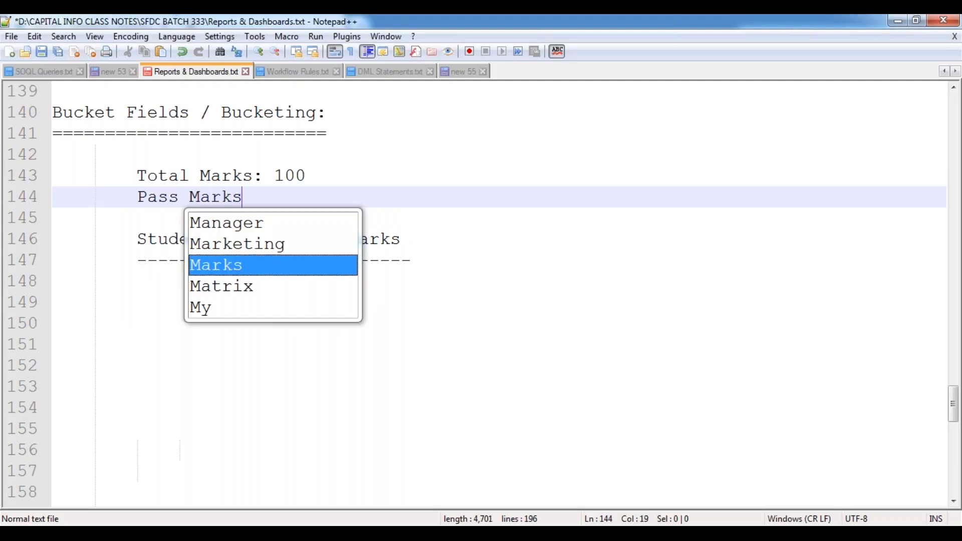
pyautogui.write(': 50')
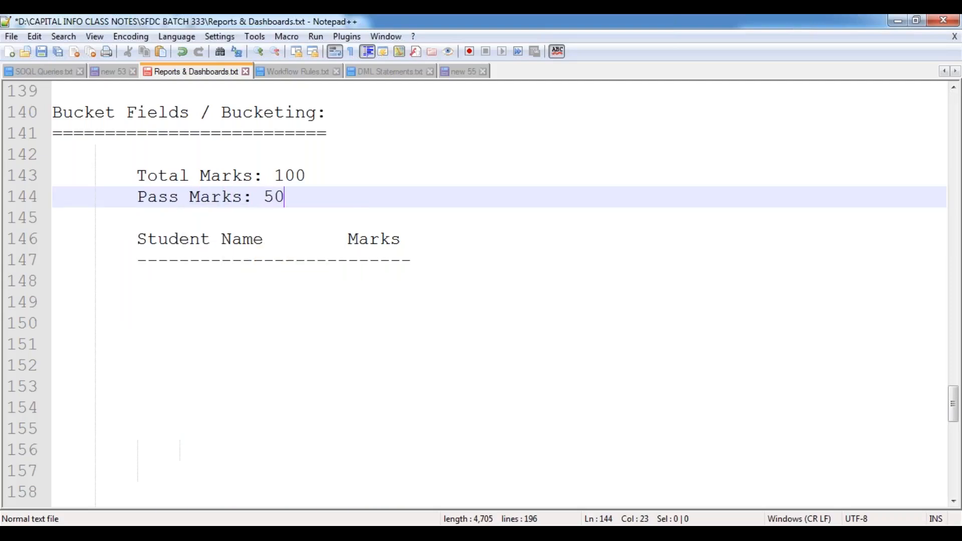
# Enter five students' first names on separate indented lines below the dashed table header, ending with a new empty line.
pyautogui.press('Down')
pyautogui.press('Down')
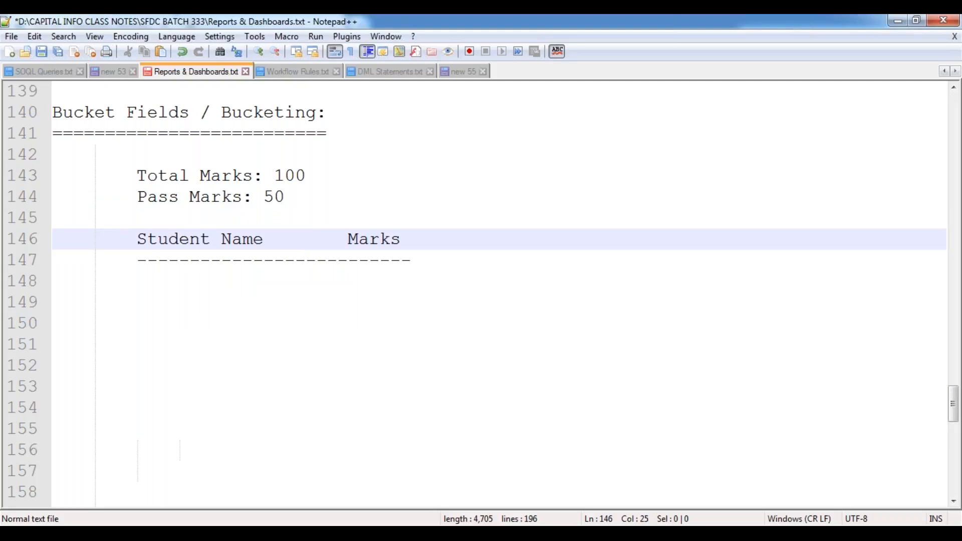
pyautogui.press('Down')
pyautogui.press('Down')
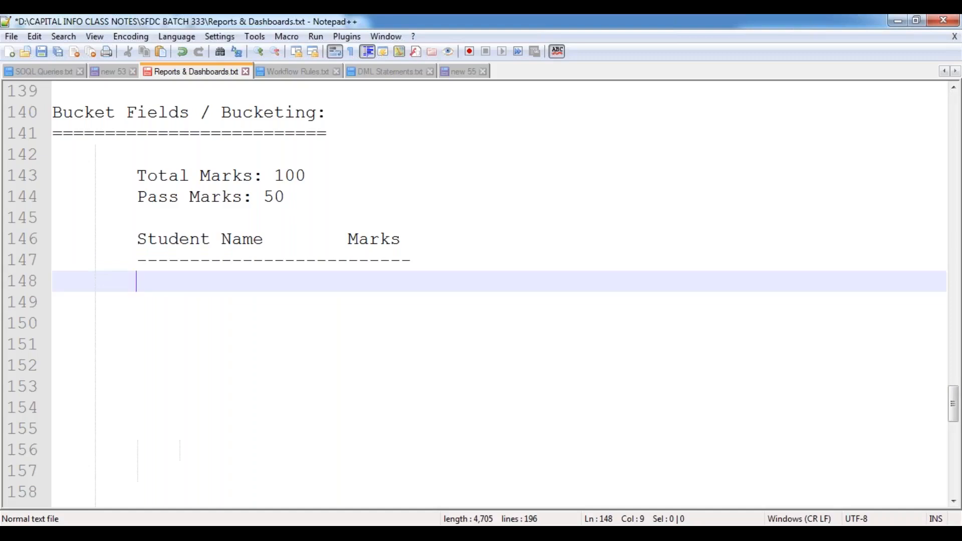
pyautogui.write('Ramesh')
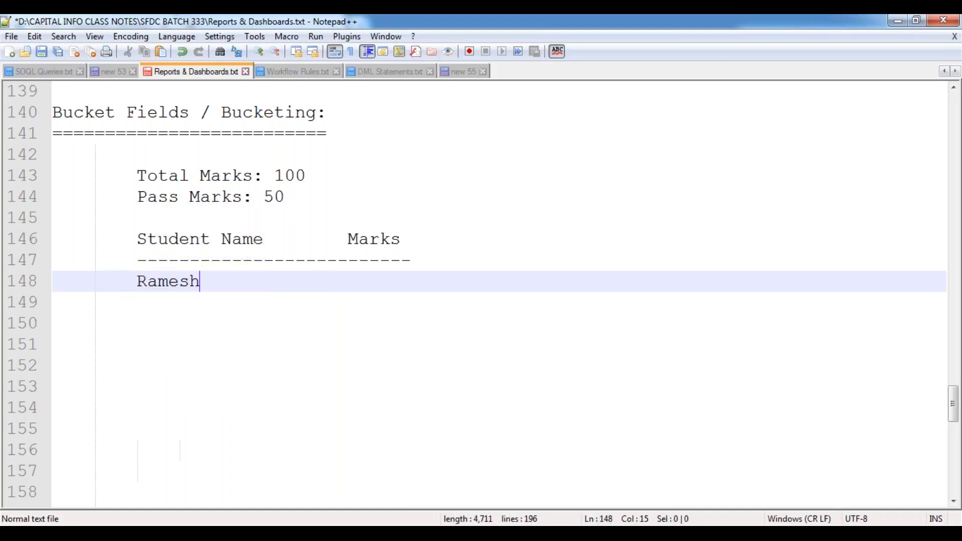
pyautogui.press('Return')
pyautogui.write('Kumar')
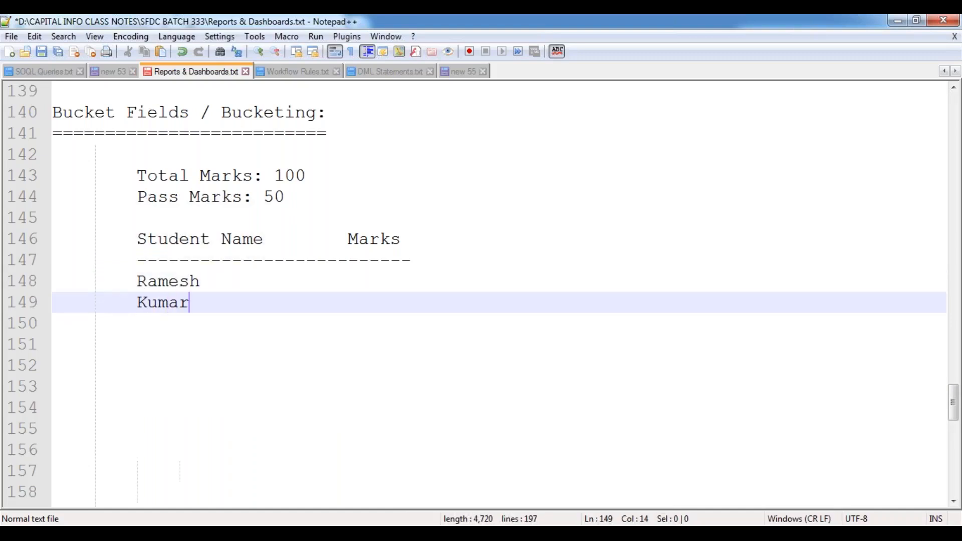
pyautogui.press('Return')
pyautogui.write('Shankar')
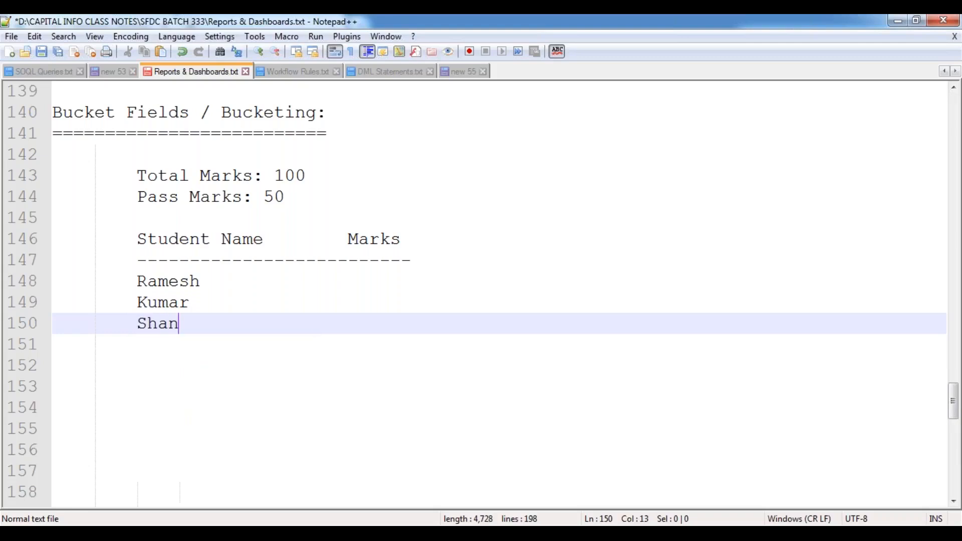
pyautogui.press('Return')
pyautogui.write('Praveen')
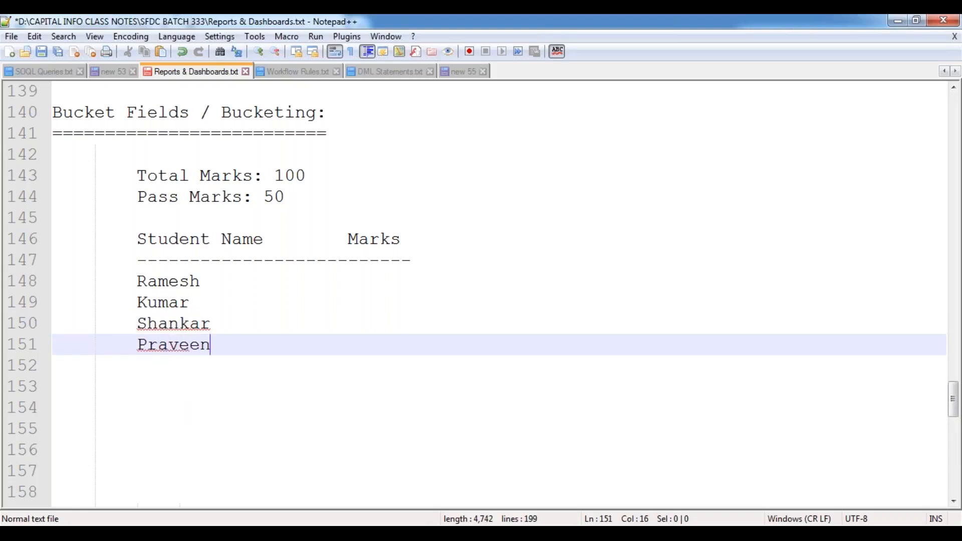
pyautogui.press('Return')
pyautogui.write('Prasa')
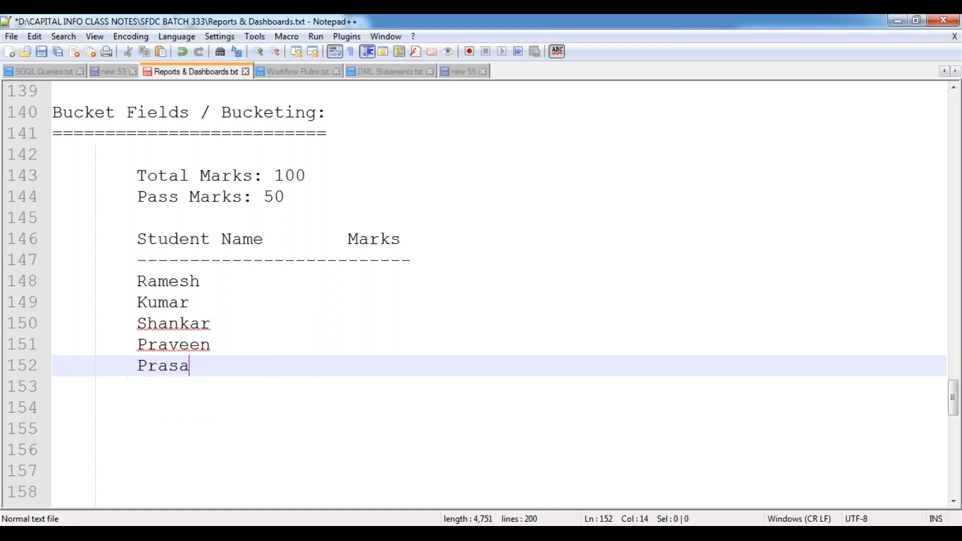
pyautogui.write('d')
pyautogui.press('Return')
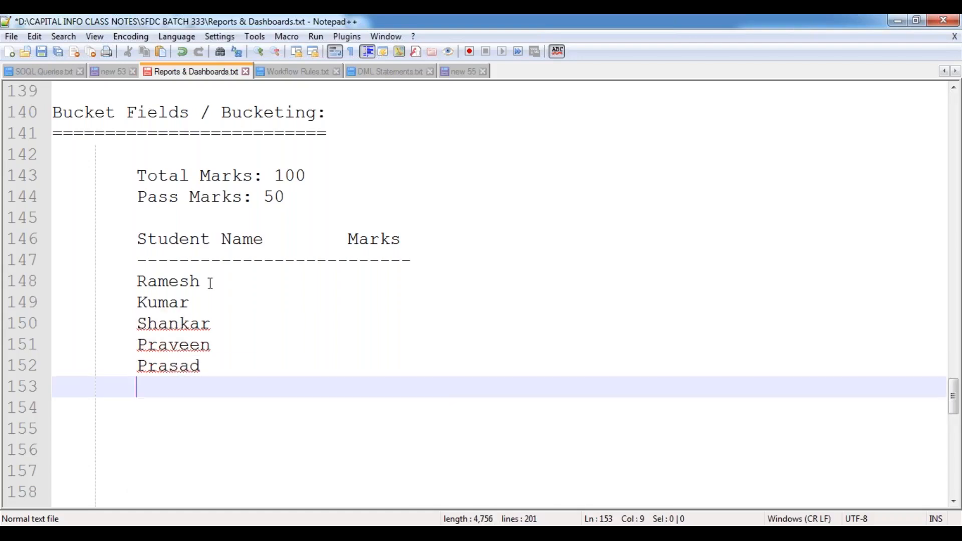
# Enter marks of 89 for the first student and 67 for the second, aligned under the Marks heading.
pyautogui.click(256, 284)
pyautogui.press('Tab')
pyautogui.press('Tab')
pyautogui.press('Tab')
pyautogui.press('Tab')
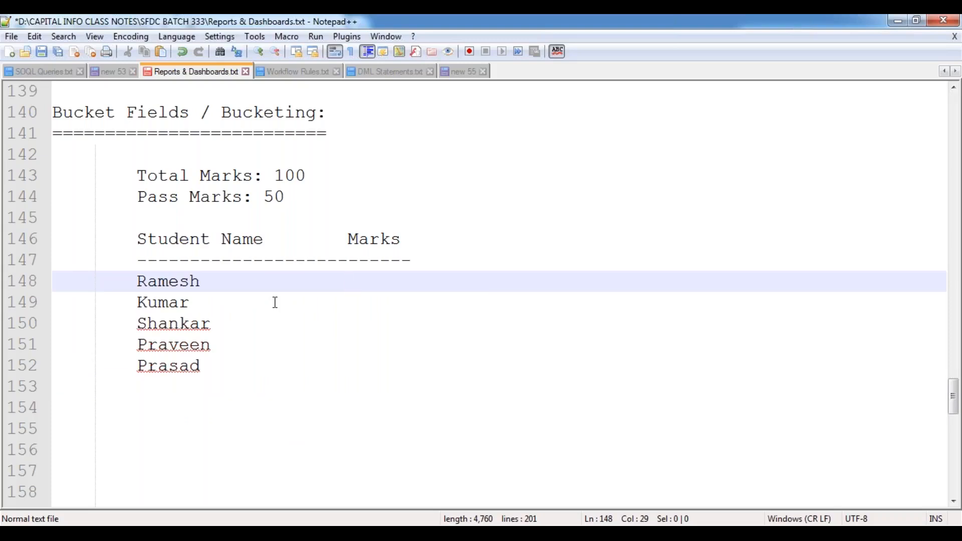
pyautogui.write('89')
pyautogui.click(275, 302)
pyautogui.press('Tab')
pyautogui.press('Tab')
pyautogui.press('Tab')
pyautogui.press('Tab')
pyautogui.write('6')
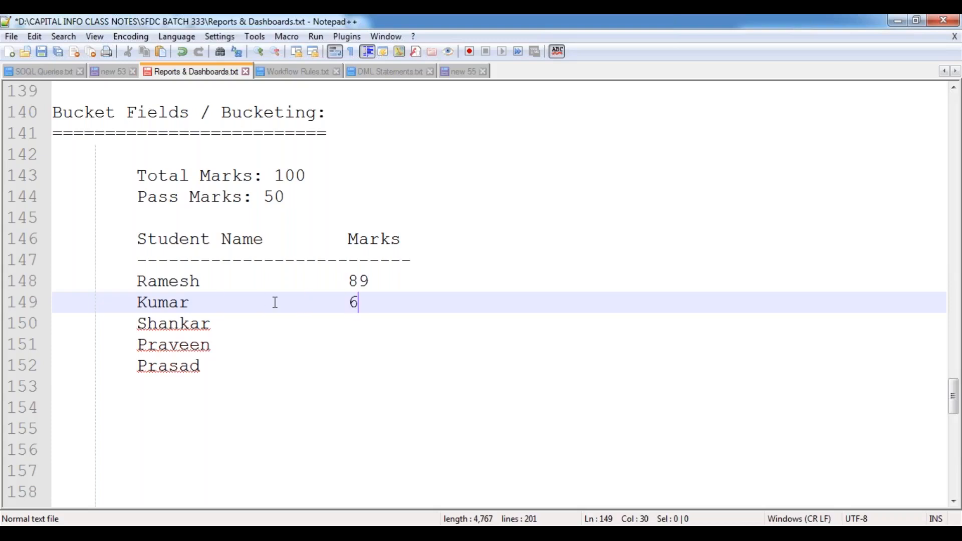
pyautogui.write('7')
# Enter marks of 51 for the third student and 32 for the fourth, aligned under the Marks heading.
pyautogui.press('Down')
pyautogui.press('Tab')
pyautogui.press('Tab')
pyautogui.press('Tab')
pyautogui.press('Tab')
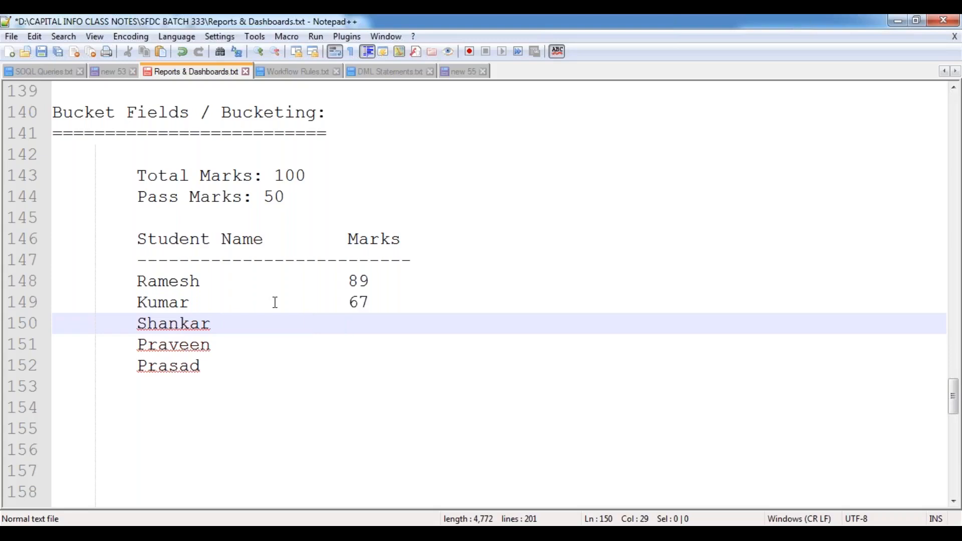
pyautogui.write('51')
pyautogui.press('Down')
pyautogui.press('Tab')
pyautogui.press('Tab')
pyautogui.press('Tab')
pyautogui.press('Tab')
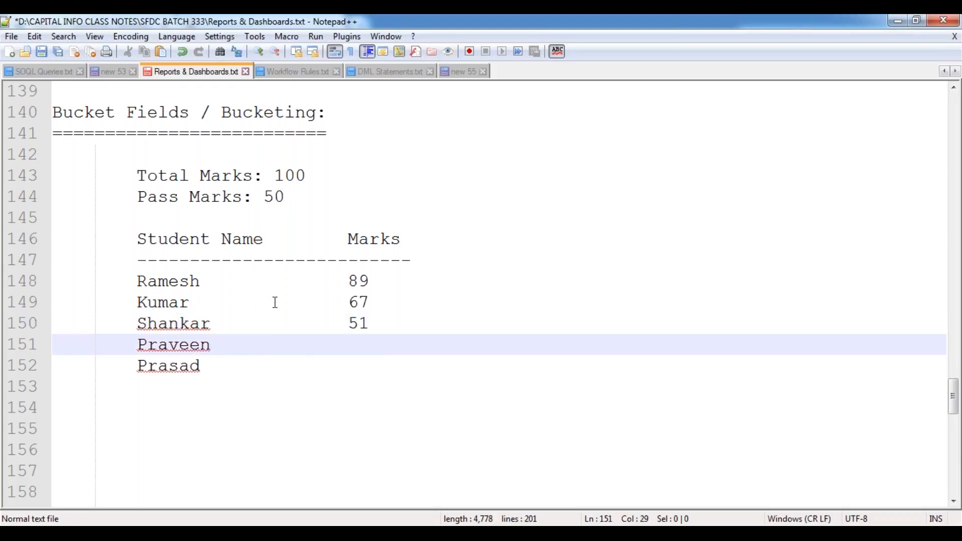
pyautogui.write('32')
# Enter marks of 90 for the fifth student, aligned under the Marks heading.
pyautogui.press('Down')
pyautogui.press('Tab')
pyautogui.press('Tab')
pyautogui.press('Tab')
pyautogui.press('Tab')
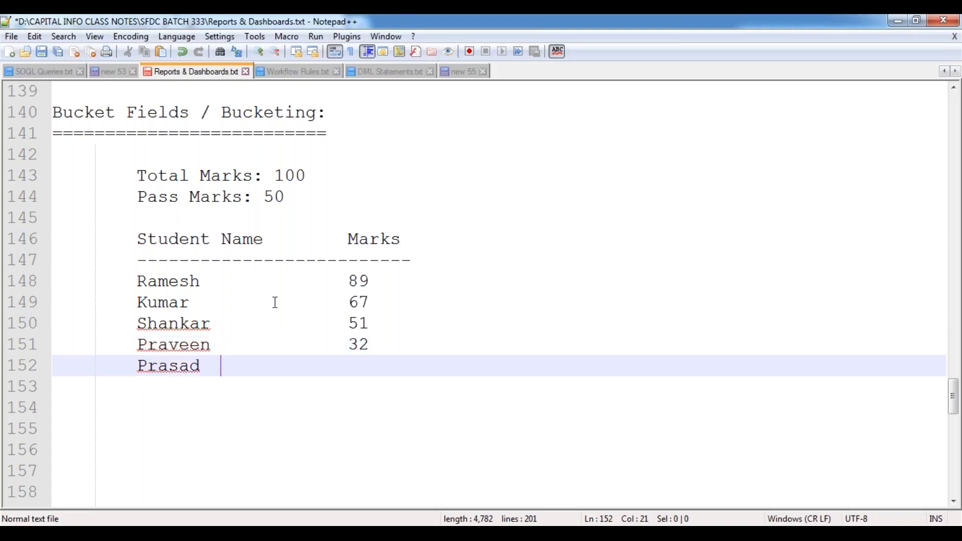
pyautogui.write('90')
# Add a Result column heading after Marks and extend the dashed line beneath the headings to cover it.
pyautogui.press('Up')
pyautogui.press('Up')
pyautogui.press('Up')
pyautogui.press('Up')
pyautogui.press('Up')
pyautogui.press('Up')
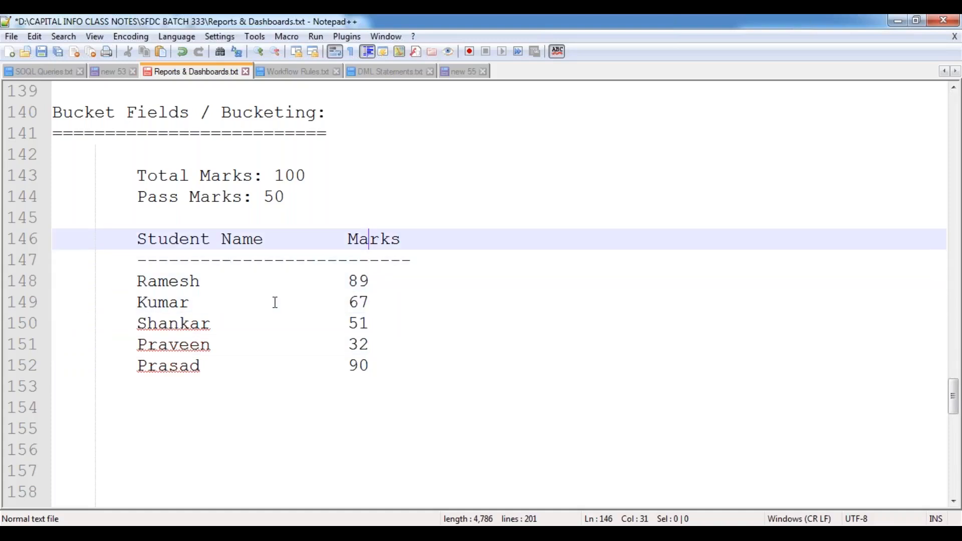
pyautogui.press('Tab')
pyautogui.press('Tab')
pyautogui.press('BackSpace')
pyautogui.write('e')
pyautogui.press('BackSpace')
pyautogui.write('Result')
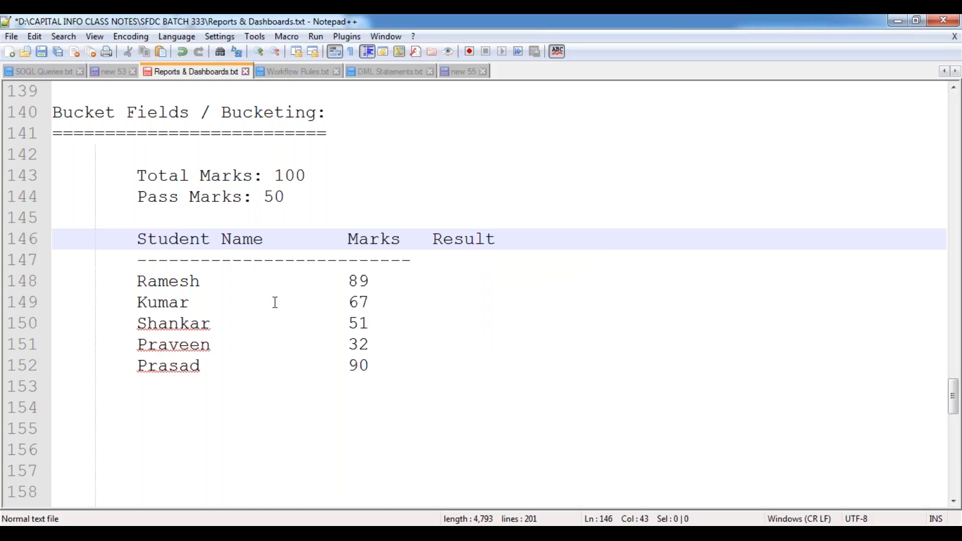
pyautogui.press('Down')
pyautogui.write('---------')
# Enter PASS in the Result column for the first three students.
pyautogui.press('Down')
pyautogui.press('Tab')
pyautogui.press('Tab')
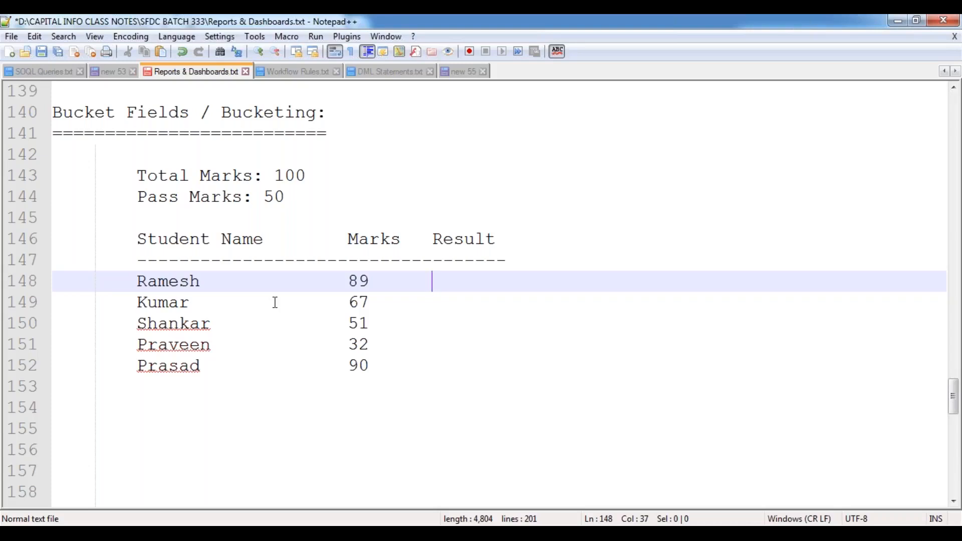
pyautogui.write('PASS')
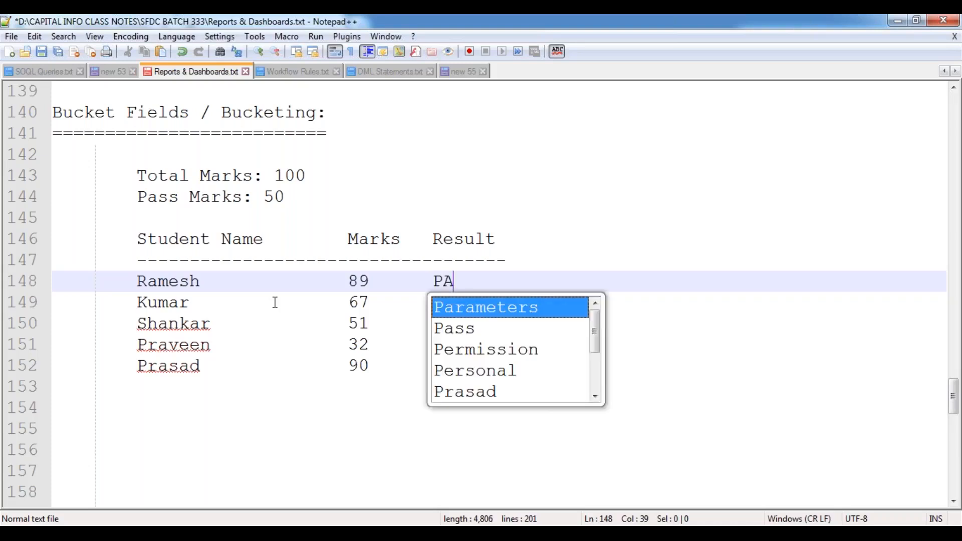
pyautogui.press('Down')
pyautogui.press('Tab')
pyautogui.press('Tab')
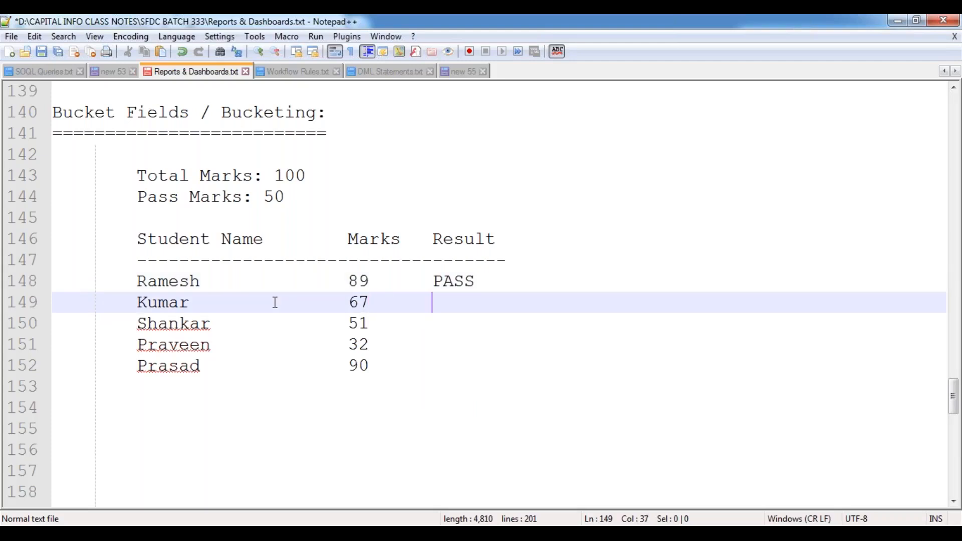
pyautogui.write('PASS')
pyautogui.press('Down')
pyautogui.press('Tab')
pyautogui.press('Tab')
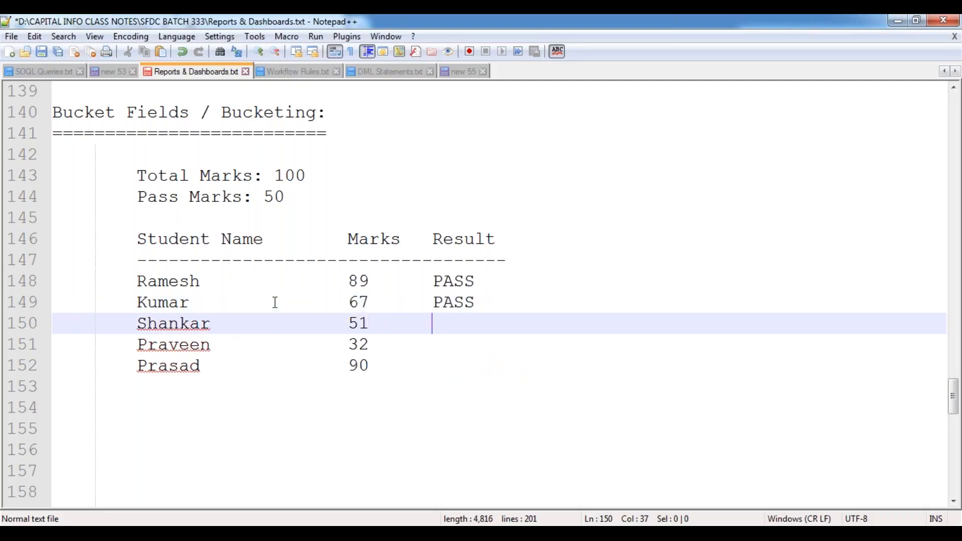
pyautogui.write('PASS')
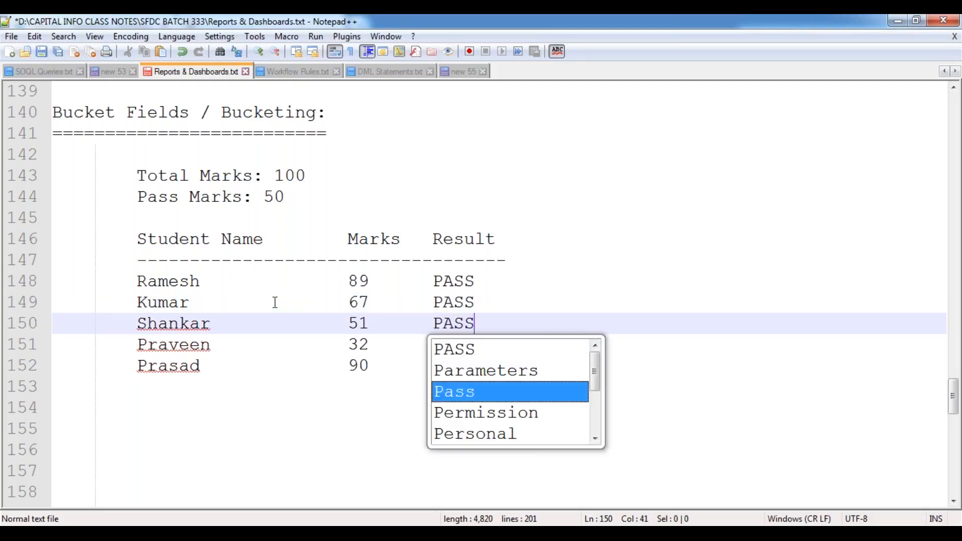
pyautogui.press('Escape')
# Enter FAIL as the fourth student's result and PASS as the fifth's, and start a new line below the table.
pyautogui.press('Down')
pyautogui.press('Tab')
pyautogui.press('Tab')
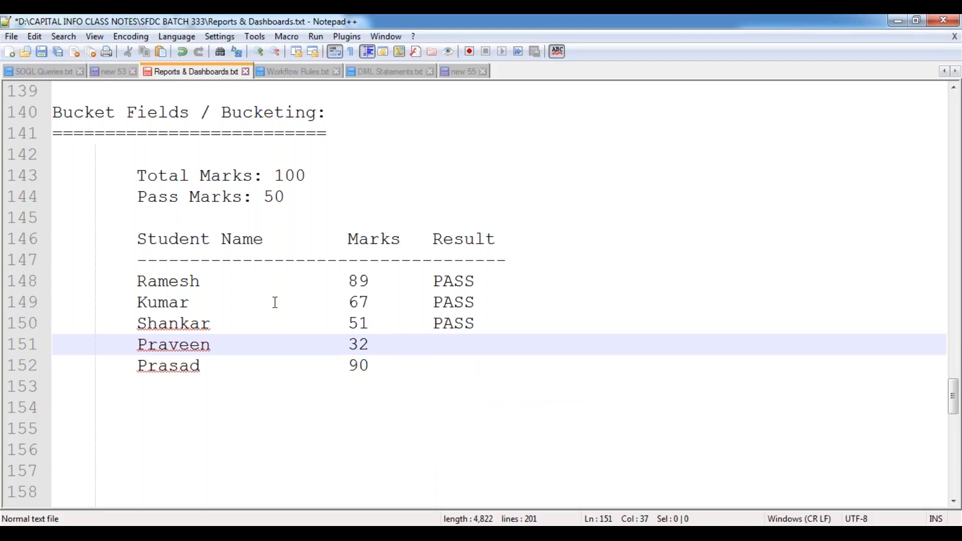
pyautogui.write('FAIL')
pyautogui.press('Down')
pyautogui.press('Tab')
pyautogui.press('Tab')
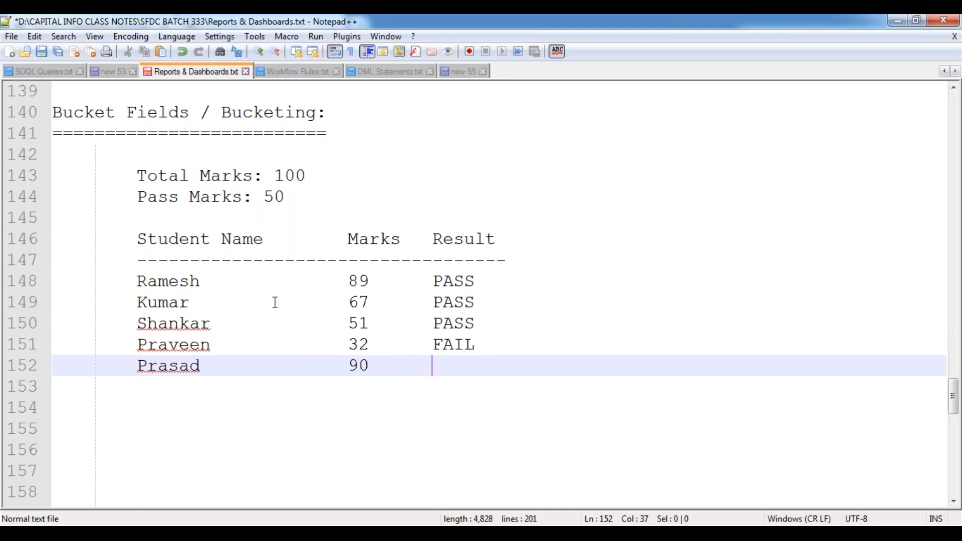
pyautogui.write('PASS')
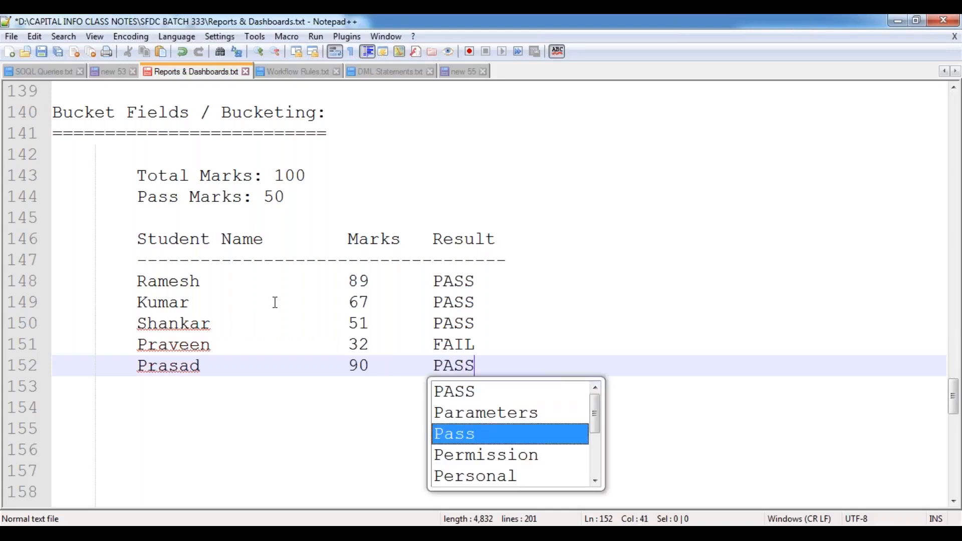
pyautogui.press('Escape')
pyautogui.press('Return')
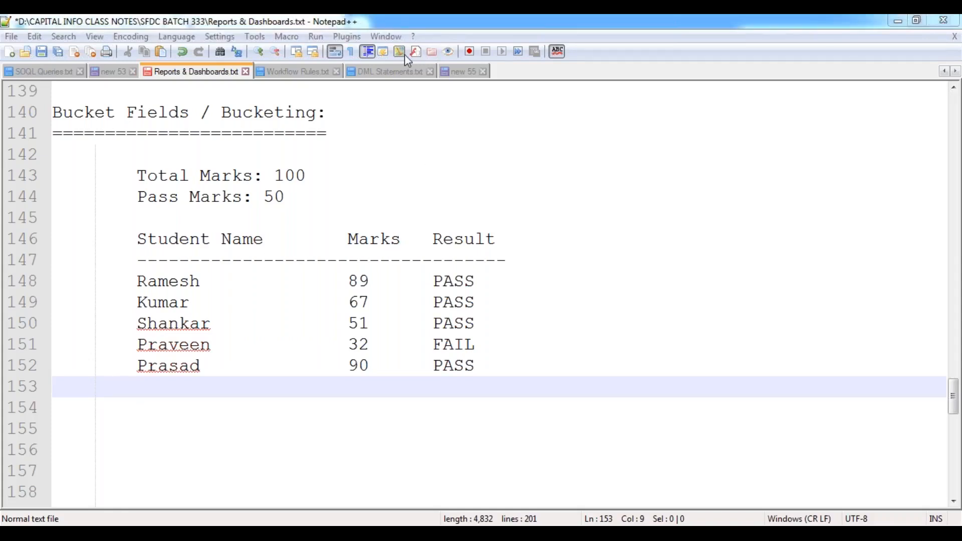
# Outline the Marks and Result columns in red pen with an arrow from Marks to Result, and clear the annotations.
pyautogui.moveTo(426, 229)
pyautogui.mouseDown()
pyautogui.moveTo(426, 371)
pyautogui.moveTo(524, 383)
pyautogui.moveTo(535, 236)
pyautogui.moveTo(436, 216)
pyautogui.moveTo(430, 260)
pyautogui.mouseUp()
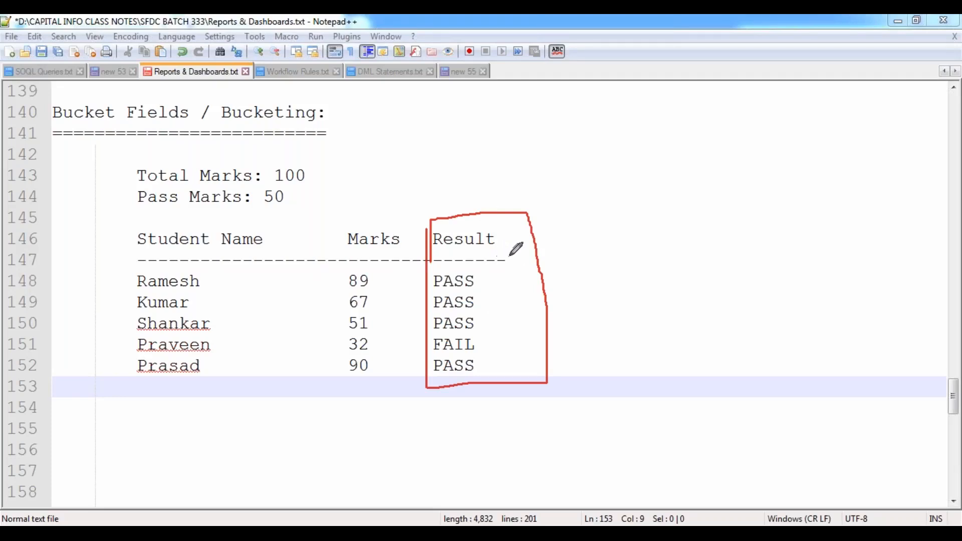
pyautogui.moveTo(371, 220)
pyautogui.mouseDown()
pyautogui.moveTo(315, 281)
pyautogui.moveTo(336, 383)
pyautogui.moveTo(401, 342)
pyautogui.moveTo(393, 208)
pyautogui.moveTo(482, 206)
pyautogui.moveTo(485, 227)
pyautogui.moveTo(490, 213)
pyautogui.mouseUp()
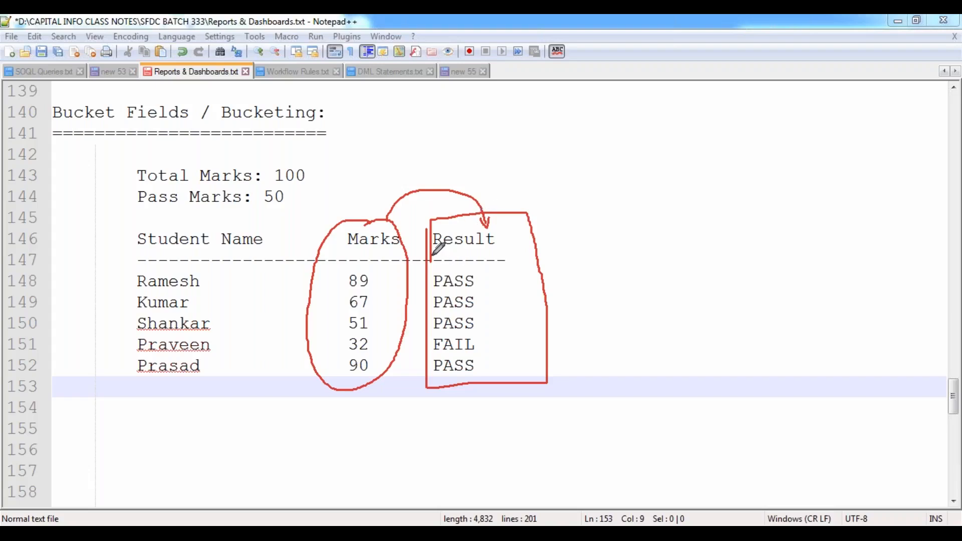
pyautogui.moveTo(431, 257)
pyautogui.mouseDown()
pyautogui.moveTo(505, 256)
pyautogui.moveTo(503, 225)
pyautogui.moveTo(430, 225)
pyautogui.moveTo(429, 257)
pyautogui.mouseUp()
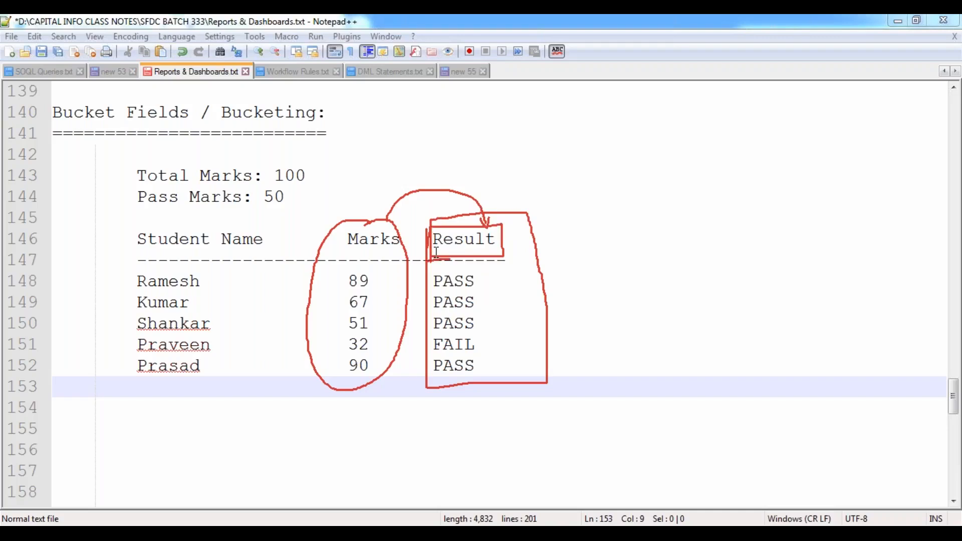
pyautogui.click(582, 265)
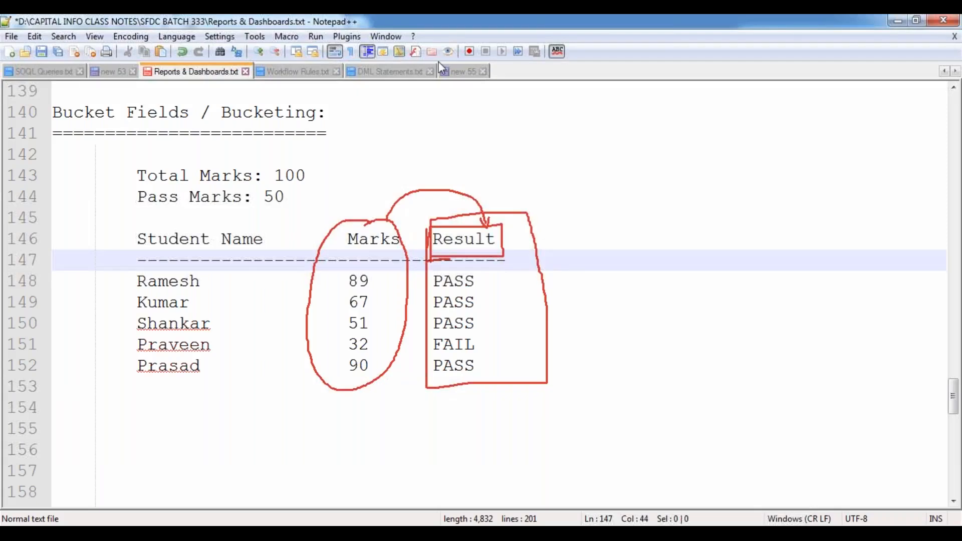
pyautogui.click(422, 22)
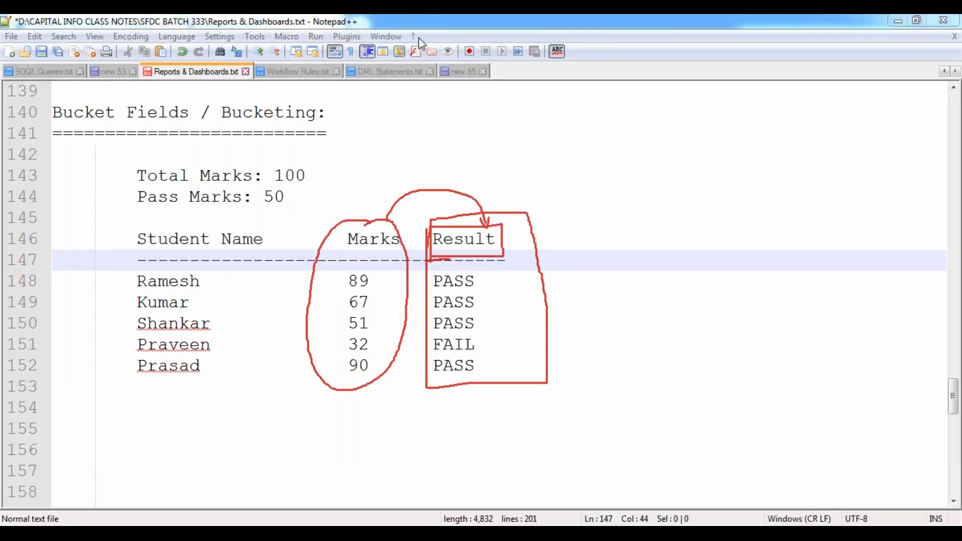
pyautogui.click(411, 118)
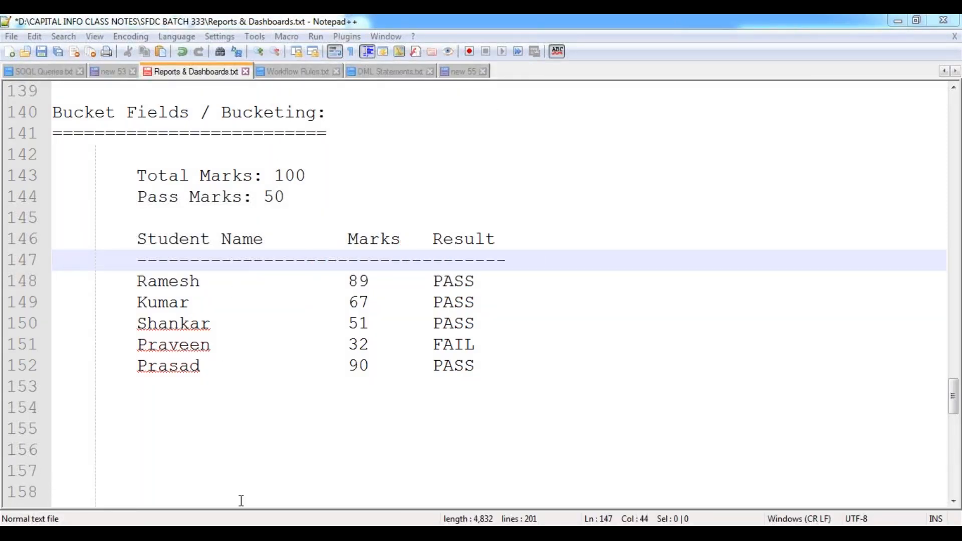
# Switch to Salesforce, open the Forsys Customers With Rating Group report and examine its grouped account records and Annual Revenue column.
pyautogui.moveTo(240, 524)
pyautogui.click(296, 419)
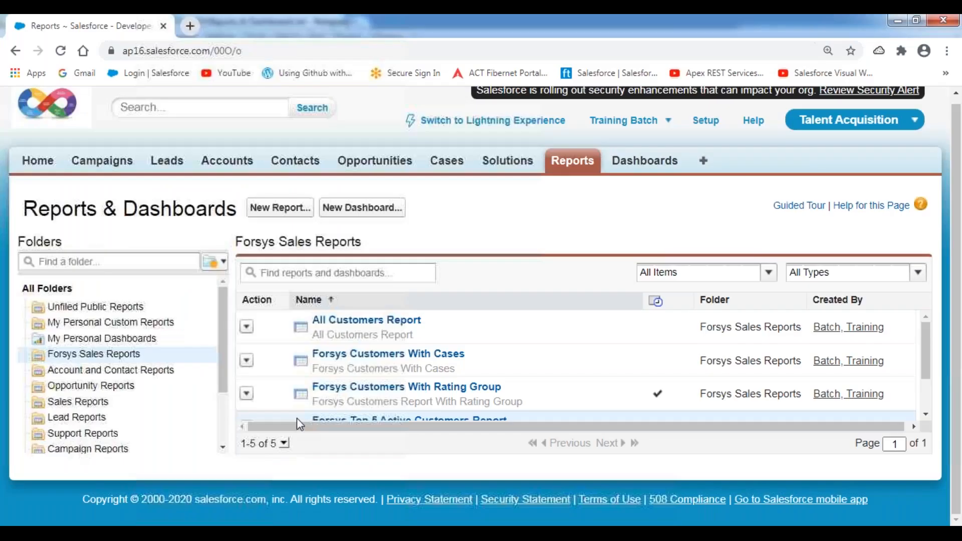
pyautogui.scroll(-2, 511, 371)
pyautogui.click(435, 332)
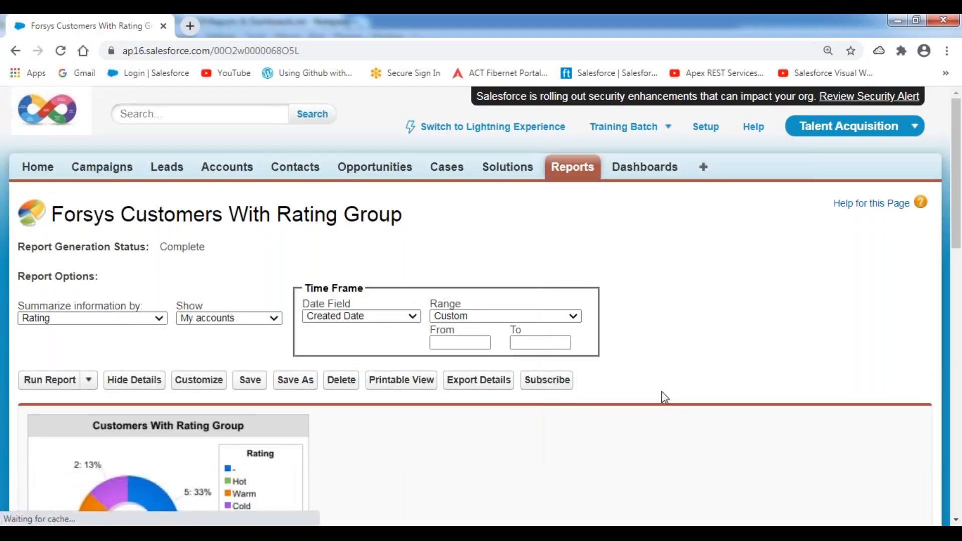
pyautogui.scroll(-10, 661, 398)
pyautogui.scroll(-1, 665, 397)
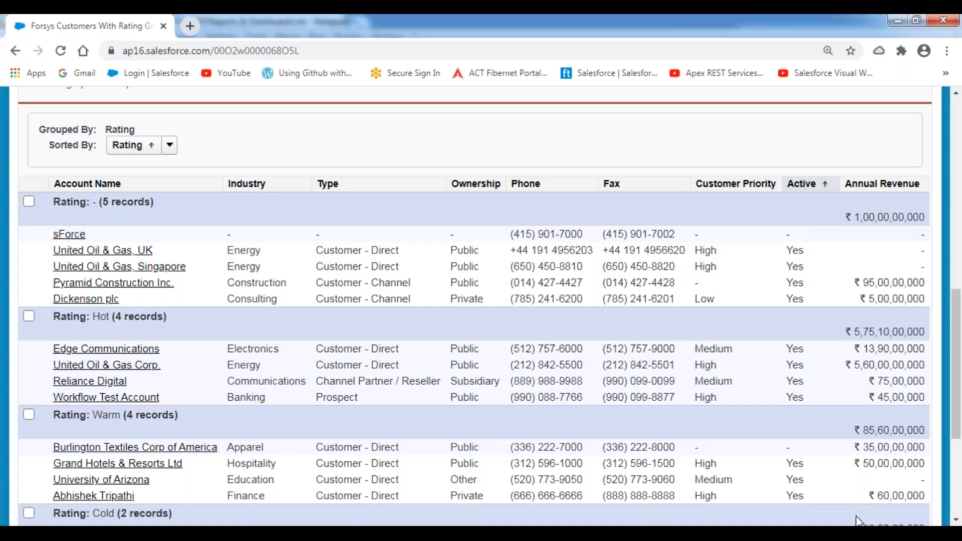
# Switch back to the Notepad++ notes and add a Customer Type heading with a dashed underline below the student table.
pyautogui.click(427, 529)
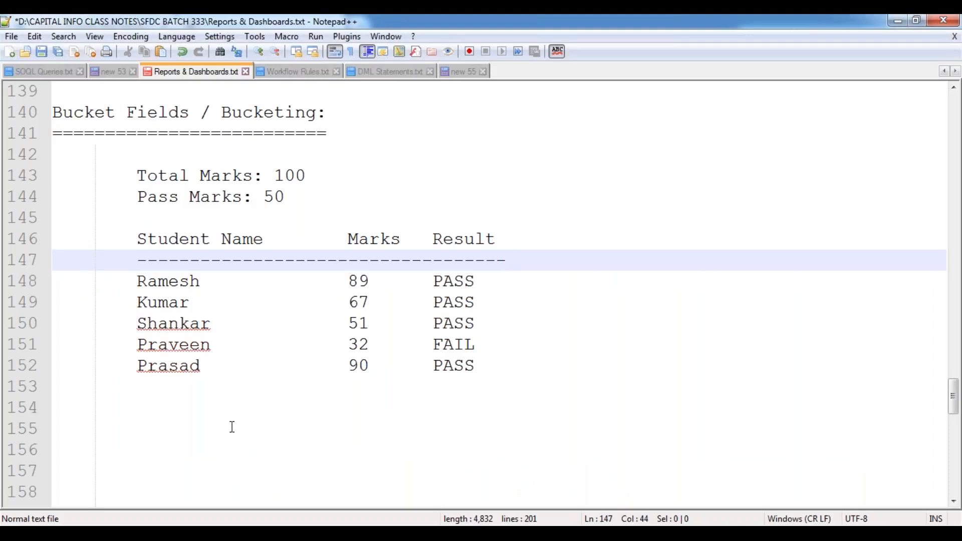
pyautogui.click(195, 421)
pyautogui.press('Tab')
pyautogui.write('Customer Type')
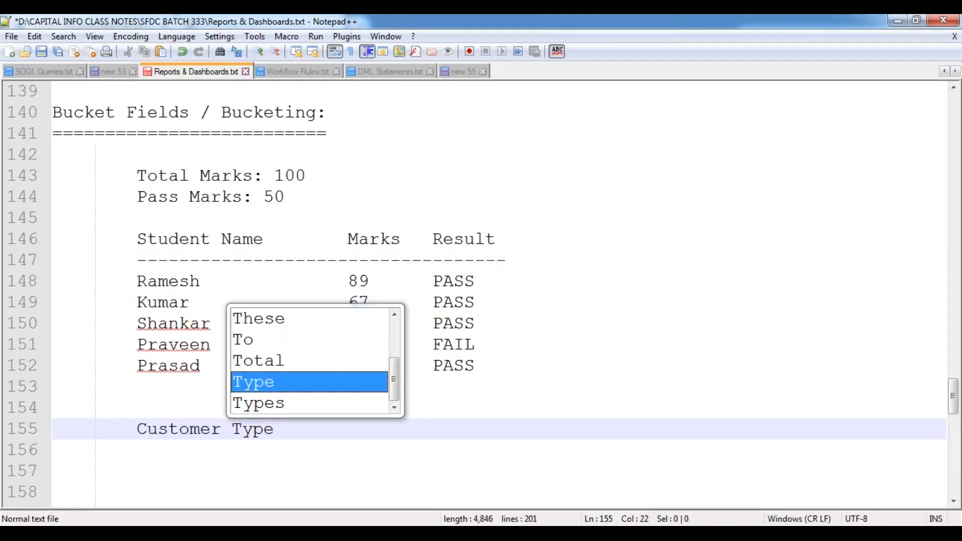
pyautogui.press('Escape')
pyautogui.write('=')
pyautogui.press('BackSpace')
pyautogui.press('Return')
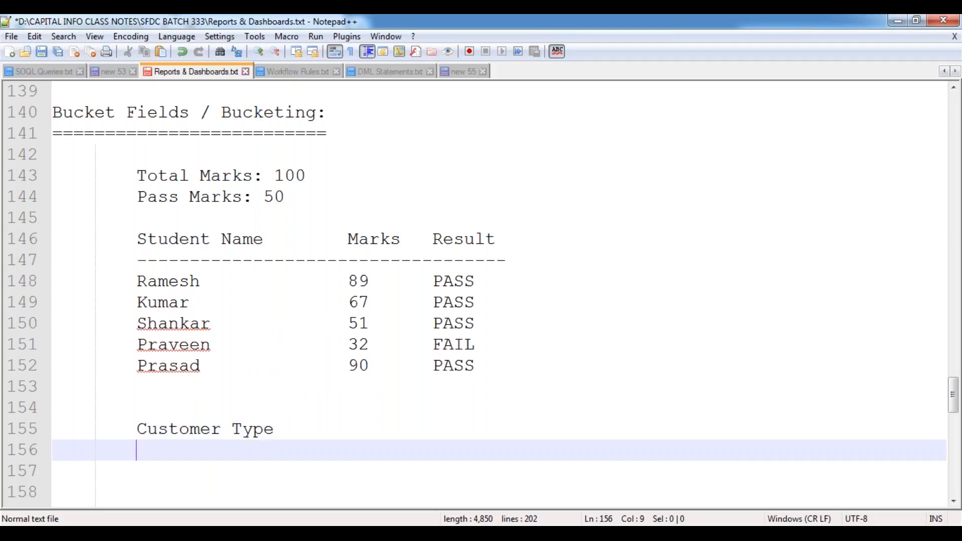
pyautogui.write('-------------')
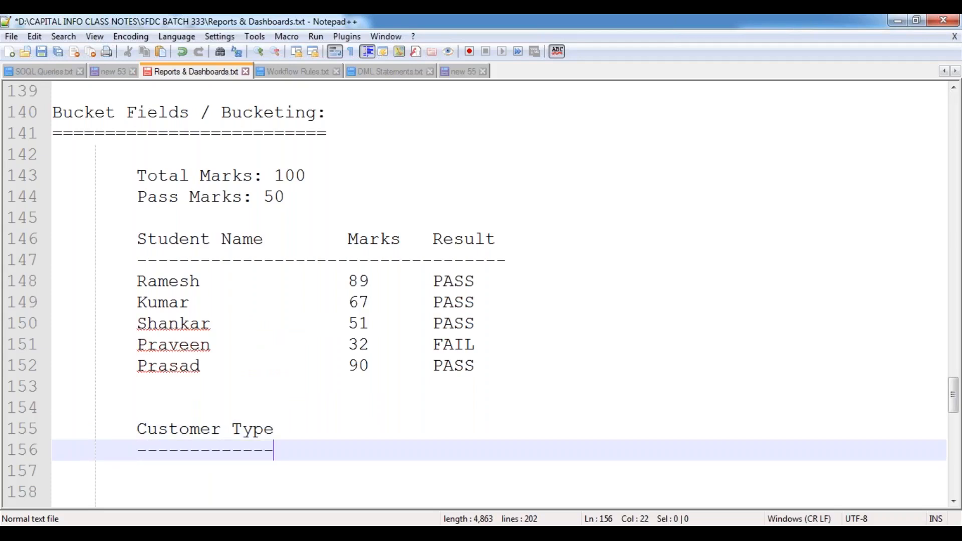
# List PREMIUM and BASIC on separate indented lines under the Customer Type heading.
pyautogui.press('Return')
pyautogui.press('Tab')
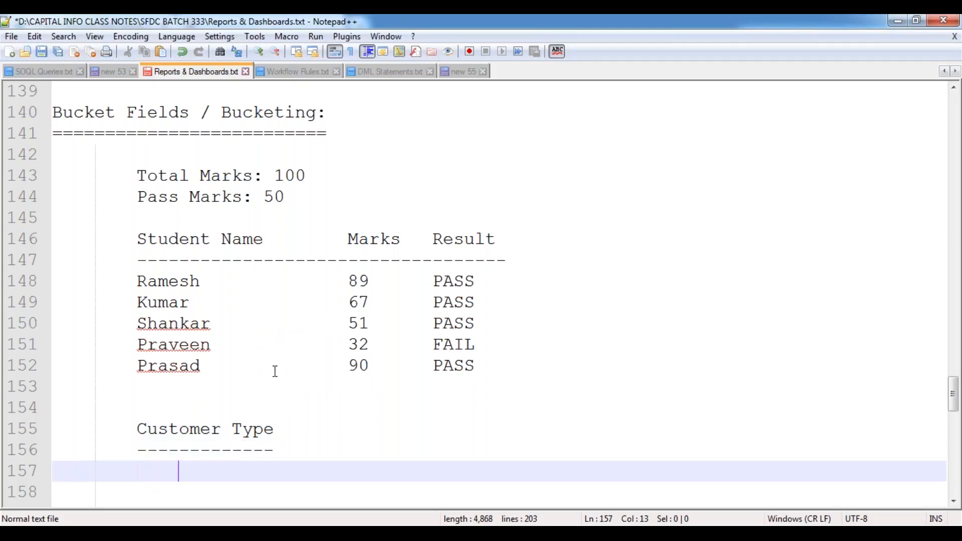
pyautogui.scroll(-4, 275, 372)
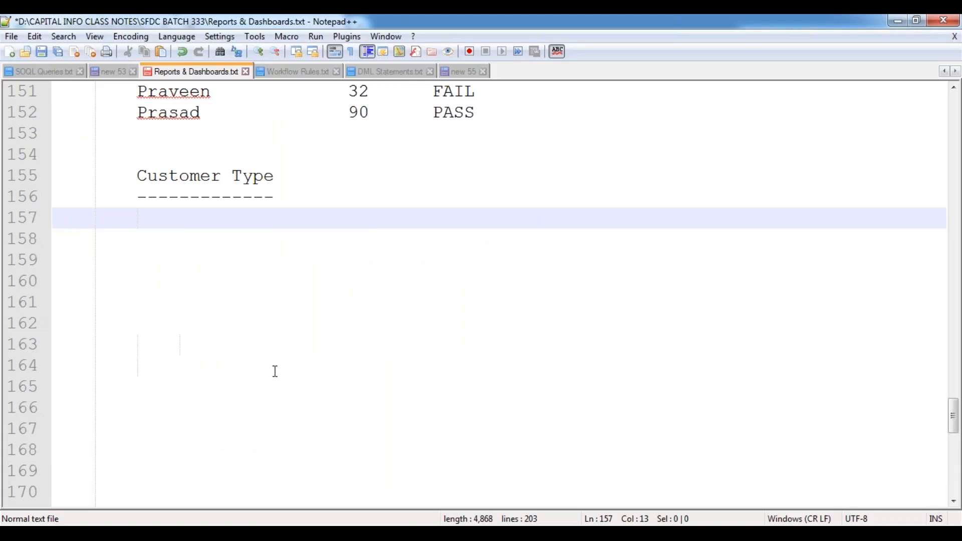
pyautogui.write('PREMIUM')
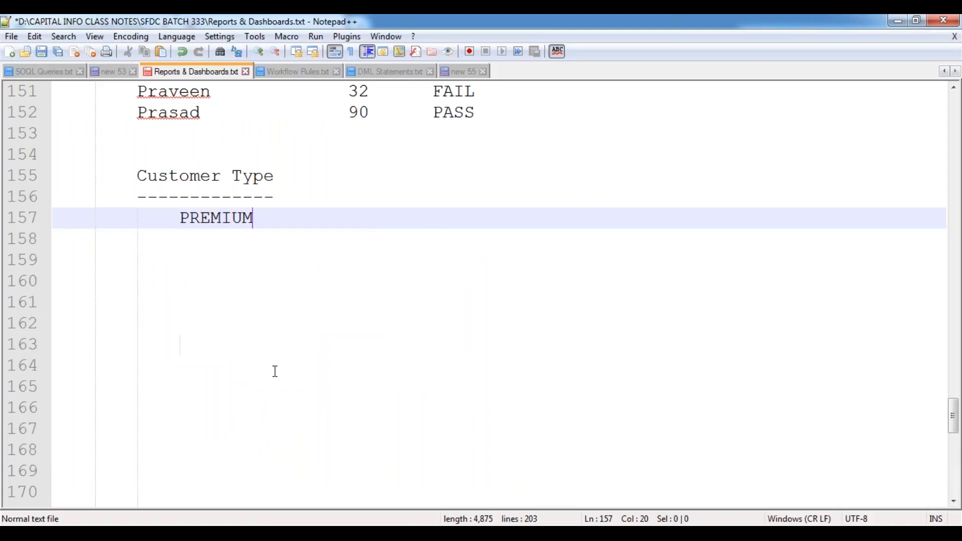
pyautogui.press('Return')
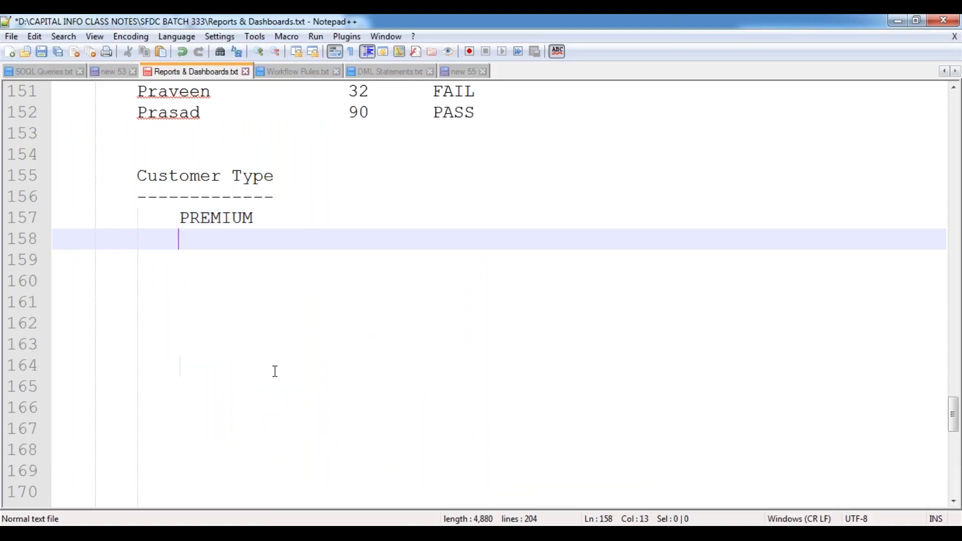
pyautogui.write('BASIC')
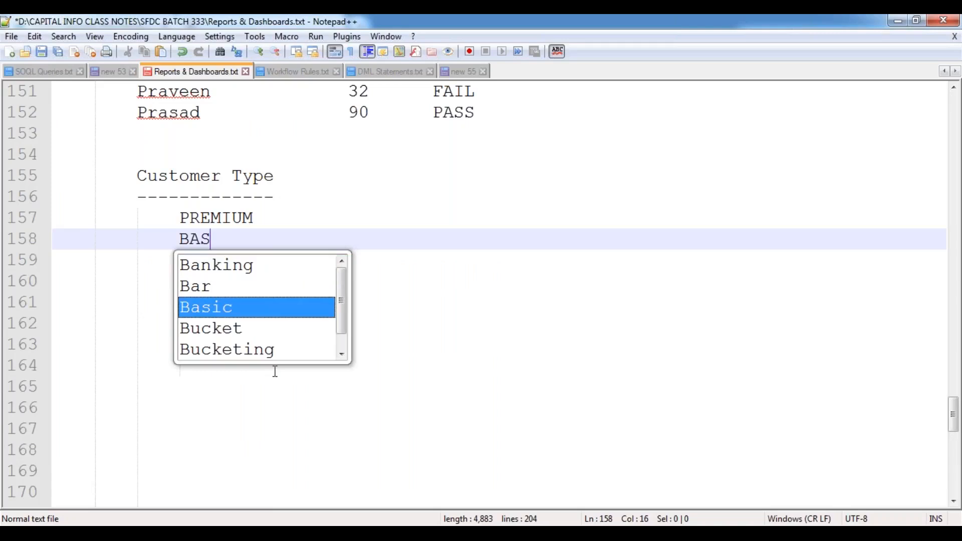
pyautogui.press('Escape')
# Add the condition AnnualRevenue > 50,00,00,000 beside PREMIUM under the Customer Type heading.
pyautogui.press('Up')
pyautogui.press('Up')
pyautogui.press('Down')
pyautogui.press('Down')
pyautogui.press('Up')
pyautogui.press('End')
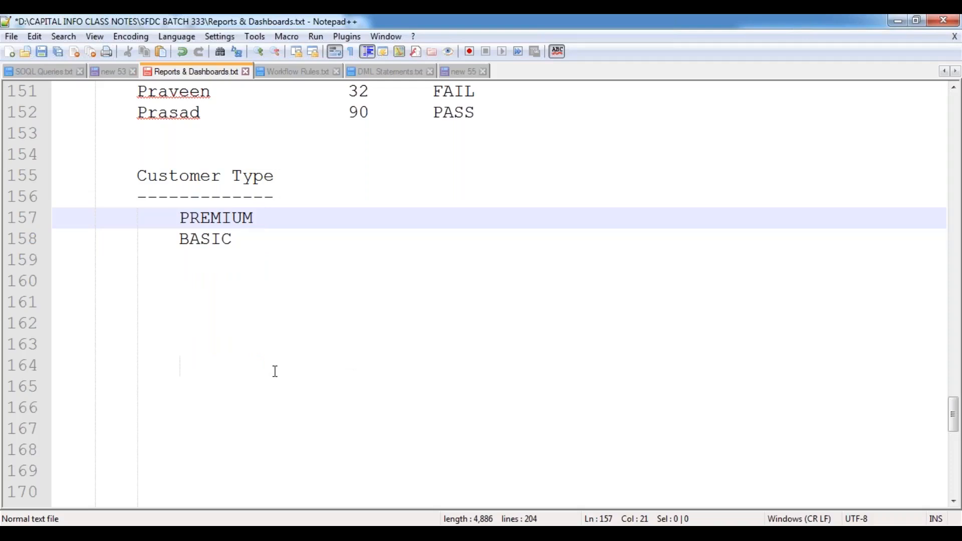
pyautogui.write('AnnualReve')
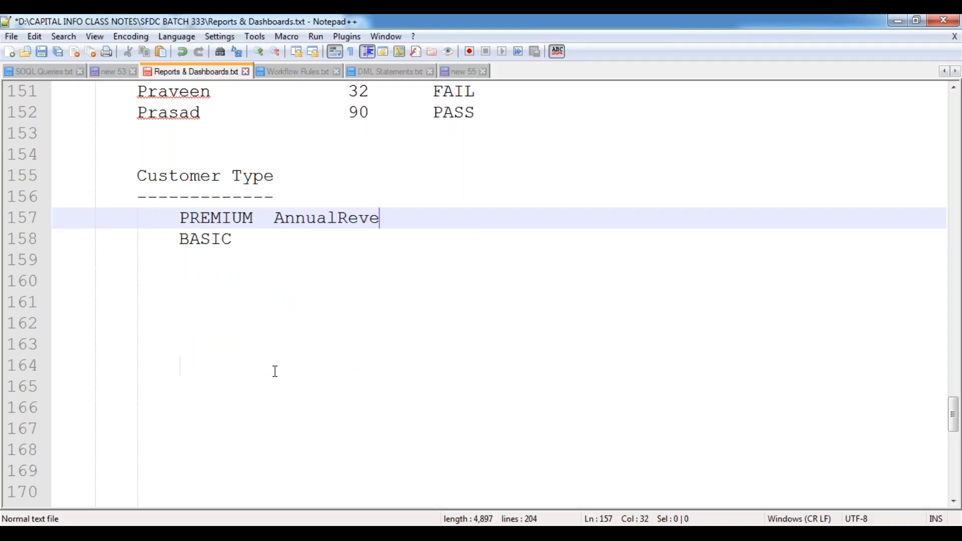
pyautogui.write('nue > 50,00,00,000')
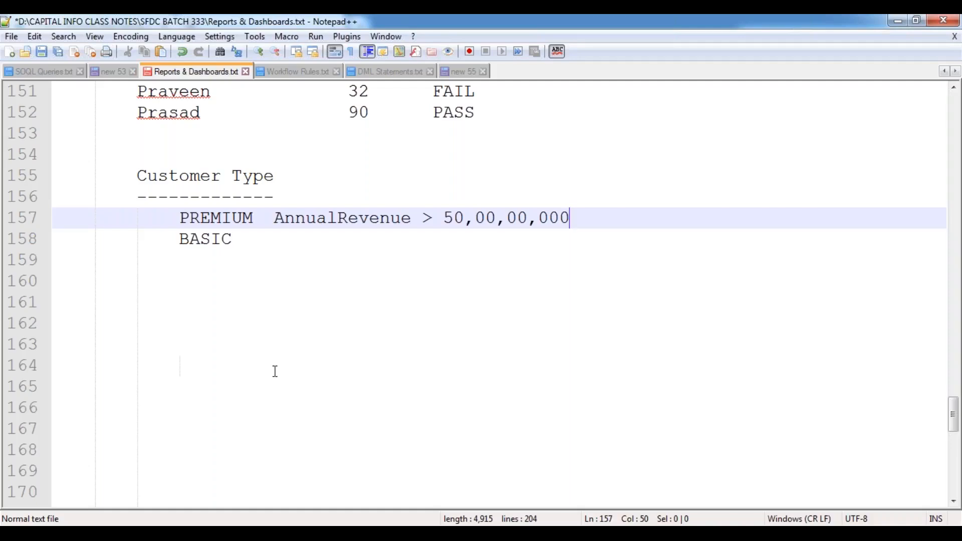
# Copy the PREMIUM revenue condition to the BASIC line, aligned beneath it, and change its operator to <.
pyautogui.hotkey('shift', 'Left')
pyautogui.hotkey('shift', 'Left')
pyautogui.hotkey('shift', 'Left')
pyautogui.hotkey('shift', 'Left')
pyautogui.hotkey('shift', 'Left')
pyautogui.hotkey('shift', 'Left')
pyautogui.hotkey('shift', 'Left')
pyautogui.hotkey('shift', 'Left')
pyautogui.hotkey('shift', 'Left')
pyautogui.hotkey('shift', 'Left')
pyautogui.hotkey('shift', 'Left')
pyautogui.hotkey('shift', 'Left')
pyautogui.hotkey('shift', 'Left')
pyautogui.hotkey('shift', 'Left')
pyautogui.hotkey('shift', 'Left')
pyautogui.hotkey('shift', 'Left')
pyautogui.hotkey('shift', 'Left')
pyautogui.hotkey('shift', 'Left')
pyautogui.hotkey('shift', 'Left')
pyautogui.hotkey('shift', 'Left')
pyautogui.hotkey('ctrl', 'c')
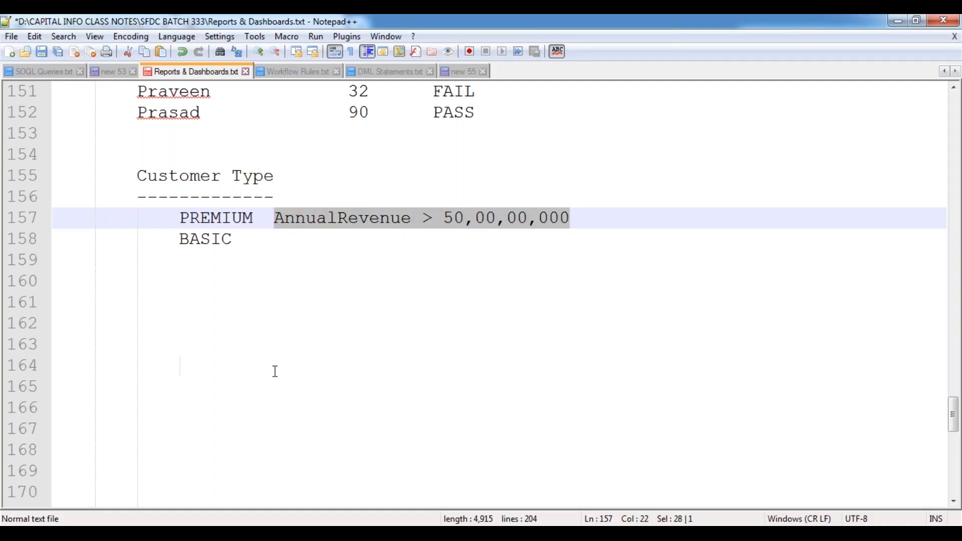
pyautogui.press('Down')
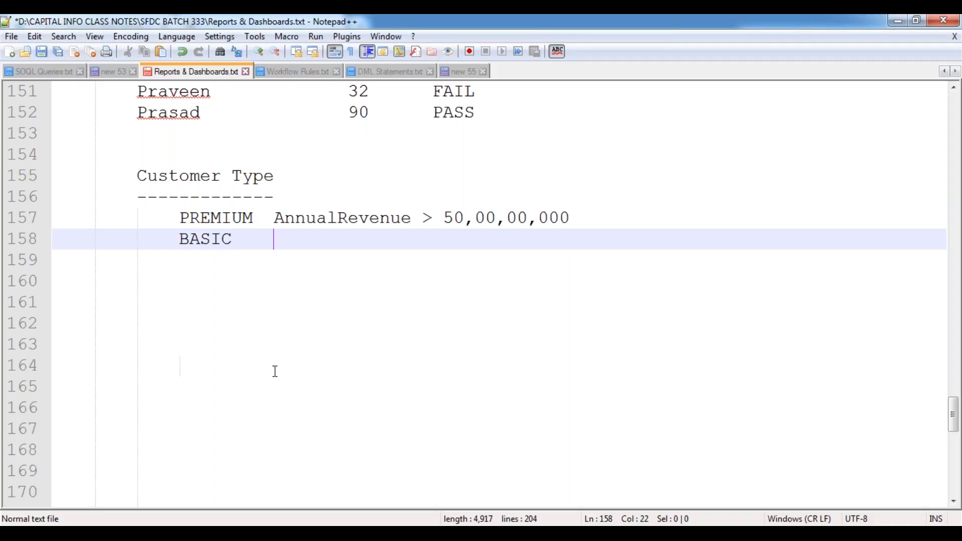
pyautogui.hotkey('ctrl', 'v')
pyautogui.press('Left')
pyautogui.press('Left')
pyautogui.press('Left')
pyautogui.press('Left')
pyautogui.press('Left')
pyautogui.press('Left')
pyautogui.press('Left')
pyautogui.press('Left')
pyautogui.press('Left')
pyautogui.press('Left')
pyautogui.press('Left')
pyautogui.press('Left')
pyautogui.press('Left')
pyautogui.press('Left')
pyautogui.press('Right')
pyautogui.press('Right')
pyautogui.press('BackSpace')
pyautogui.write('<')
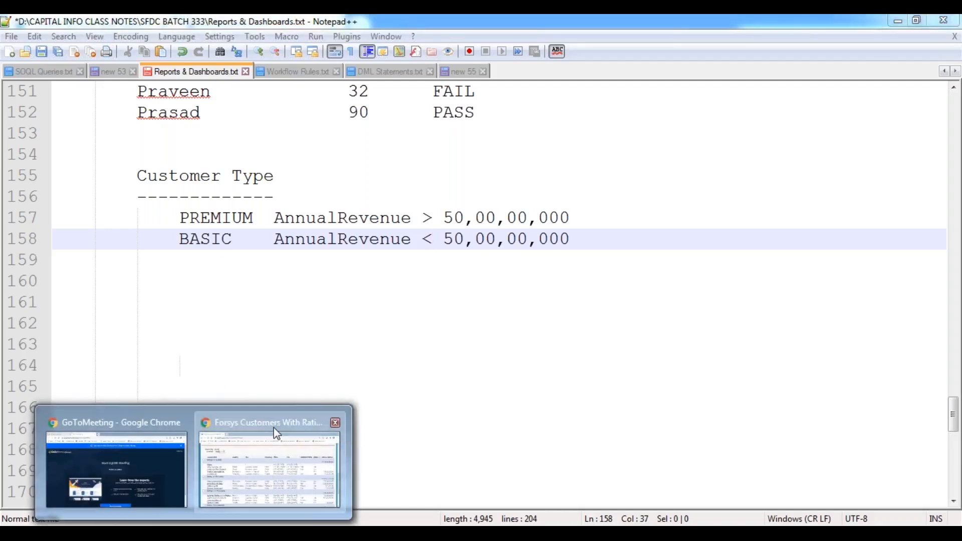
# Switch to the Salesforce report in Chrome, mark its column headings in red pen and circle the first group's Annual Revenue values.
pyautogui.click(273, 428)
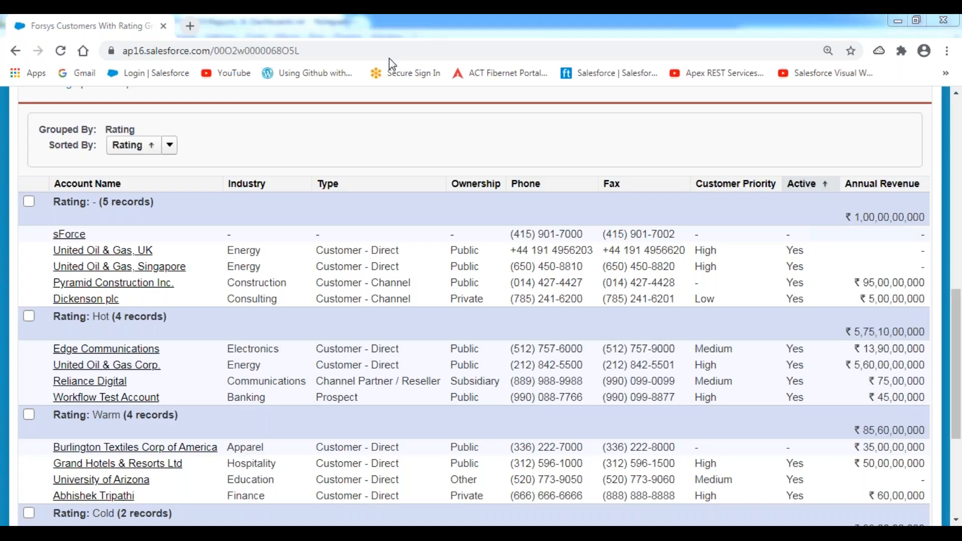
pyautogui.moveTo(60, 192); pyautogui.dragTo(141, 191)
pyautogui.moveTo(229, 191); pyautogui.dragTo(287, 190)
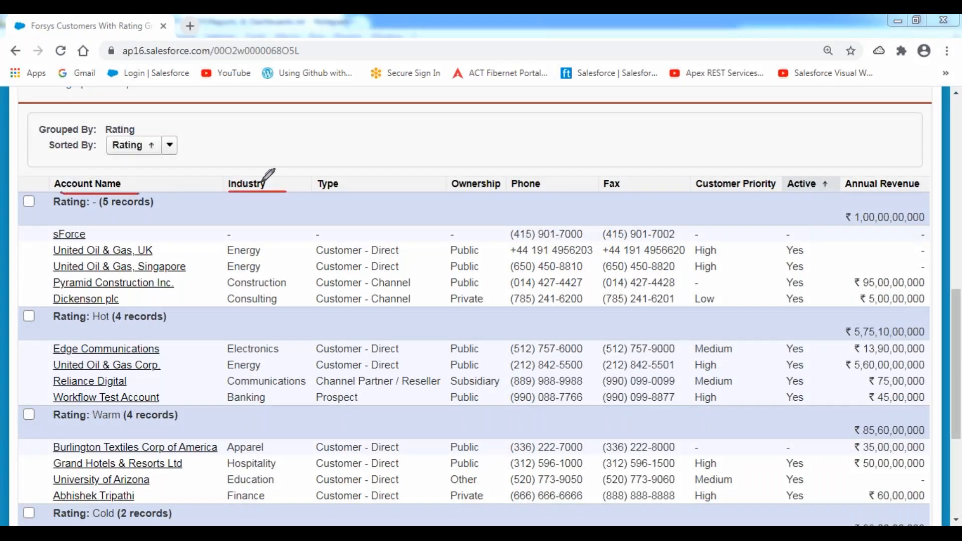
pyautogui.moveTo(144, 188); pyautogui.dragTo(193, 162)
pyautogui.moveTo(279, 182); pyautogui.dragTo(289, 182)
pyautogui.moveTo(379, 195)
pyautogui.mouseDown()
pyautogui.moveTo(409, 175)
pyautogui.moveTo(482, 196)
pyautogui.moveTo(619, 188)
pyautogui.mouseUp()
pyautogui.moveTo(711, 191); pyautogui.dragTo(915, 192)
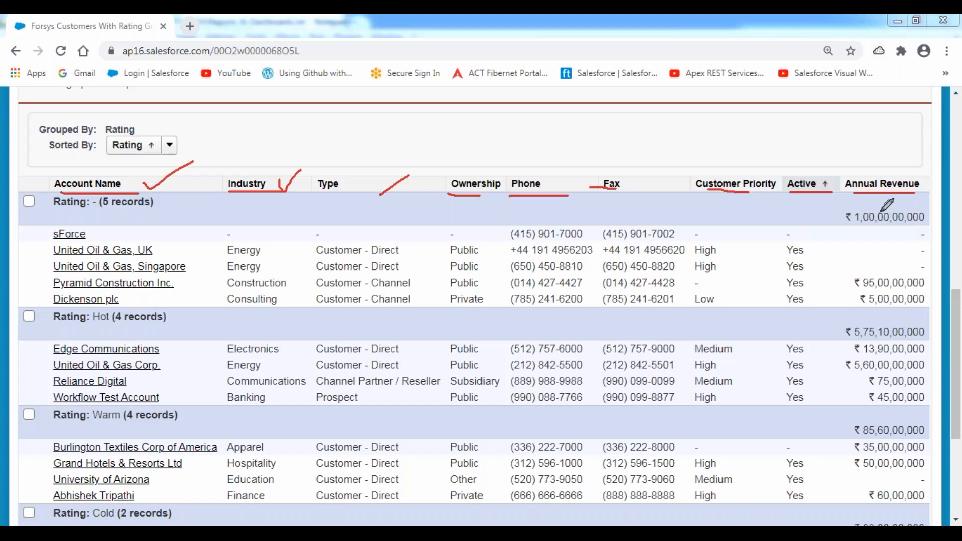
pyautogui.moveTo(874, 181)
pyautogui.mouseDown()
pyautogui.moveTo(848, 198)
pyautogui.moveTo(862, 303)
pyautogui.moveTo(947, 267)
pyautogui.moveTo(925, 193)
pyautogui.moveTo(857, 184)
pyautogui.mouseUp()
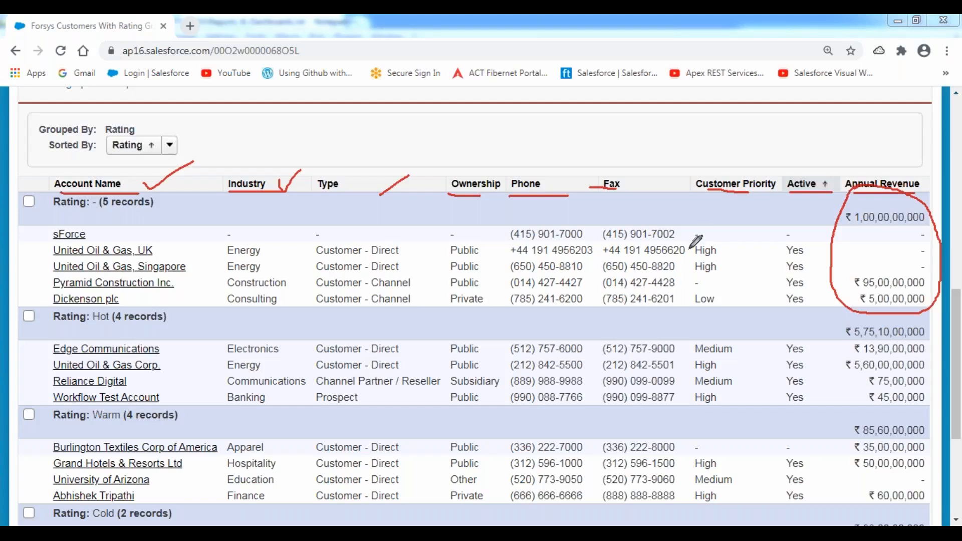
pyautogui.press('Escape')
pyautogui.click(413, 146)
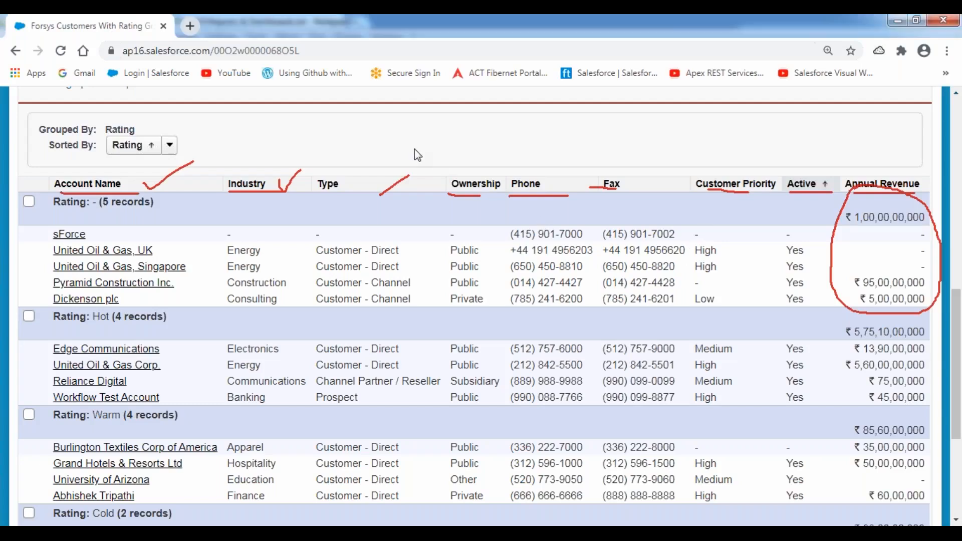
# Open the report for customization and enlarge its preview area to show the Annual Revenue column.
pyautogui.scroll(10, 420, 158)
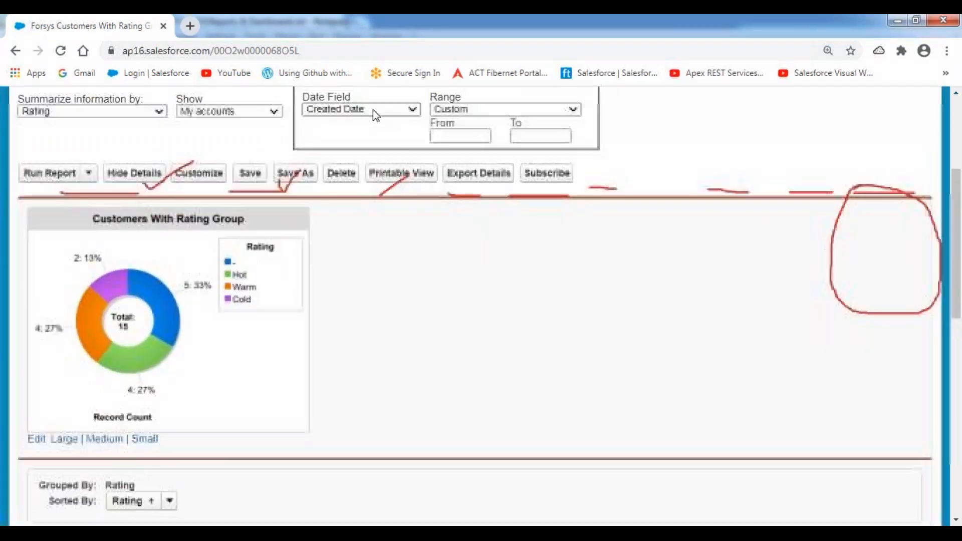
pyautogui.scroll(-4, 385, 258)
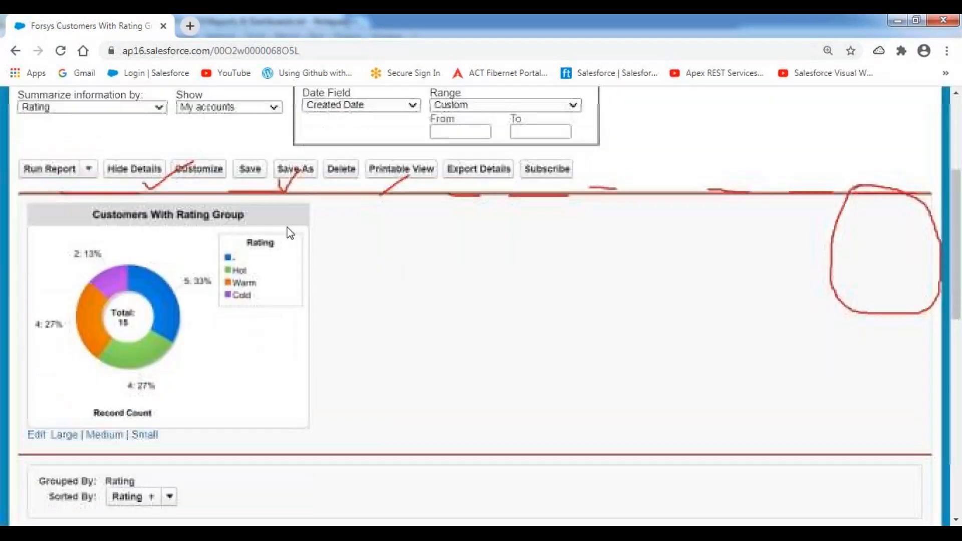
pyautogui.click(206, 170)
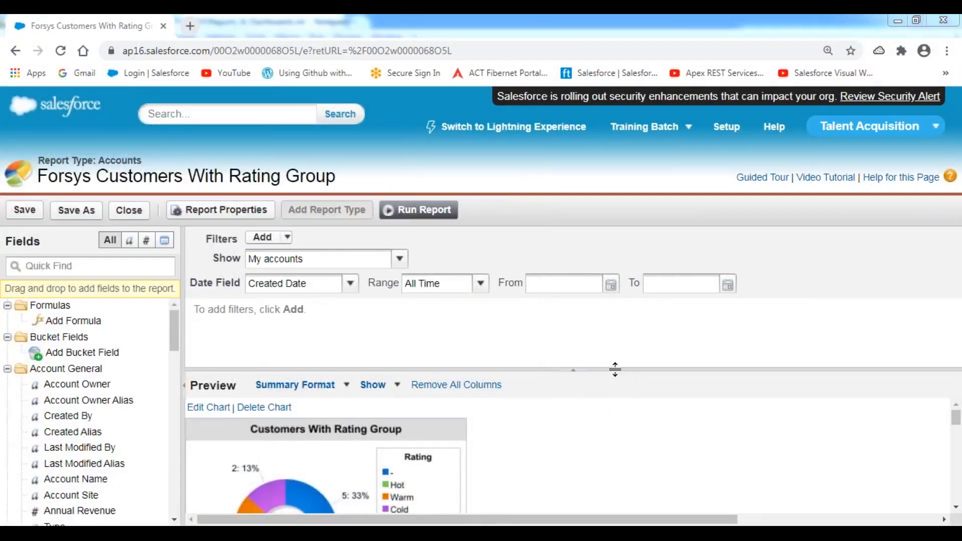
pyautogui.moveTo(614, 369); pyautogui.dragTo(591, 321)
pyautogui.scroll(-5, 567, 402)
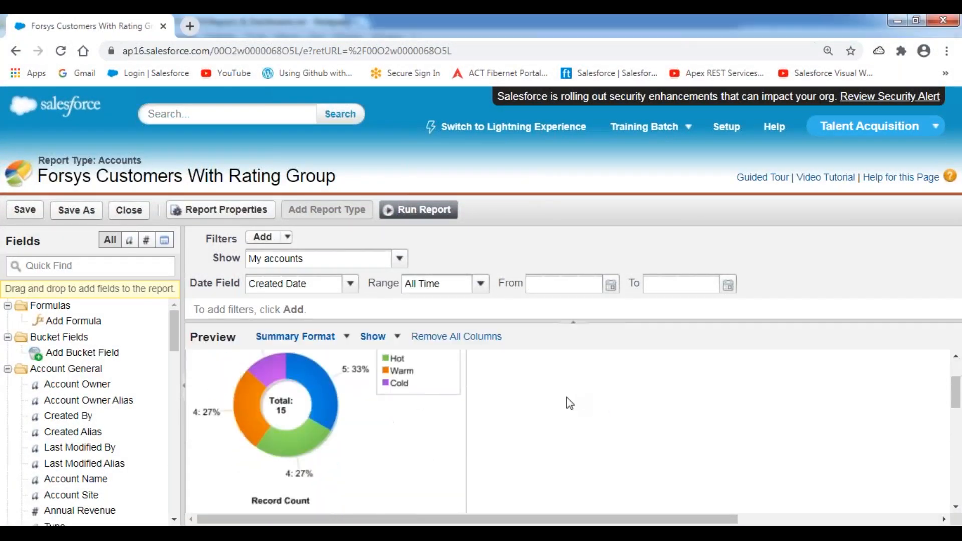
pyautogui.scroll(2, 569, 403)
pyautogui.moveTo(457, 519); pyautogui.dragTo(658, 521)
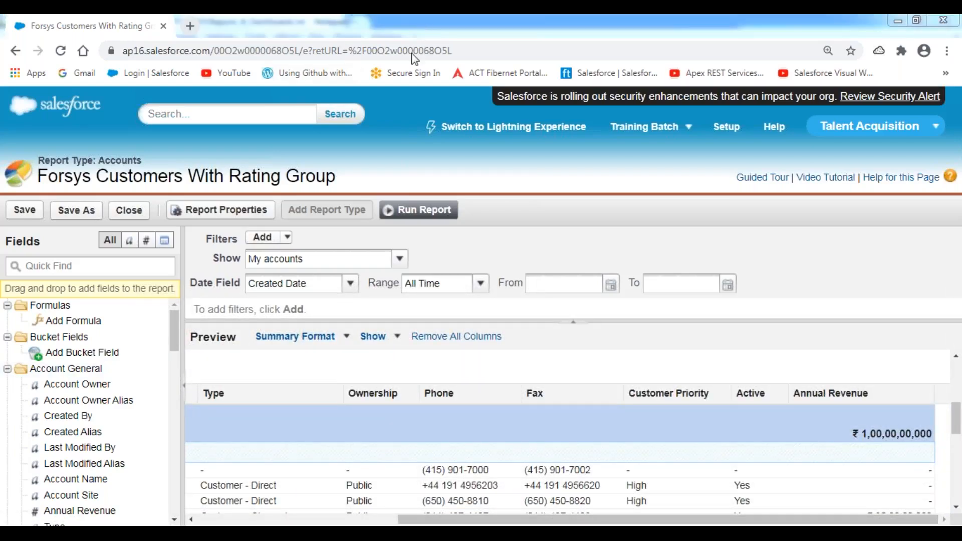
# Outline Add Bucket Field in red, and add a bucket field with Annual Revenue as source column, named Customer Type.
pyautogui.moveTo(19, 360)
pyautogui.mouseDown()
pyautogui.moveTo(121, 359)
pyautogui.moveTo(121, 337)
pyautogui.moveTo(31, 336)
pyautogui.moveTo(24, 361)
pyautogui.mouseUp()
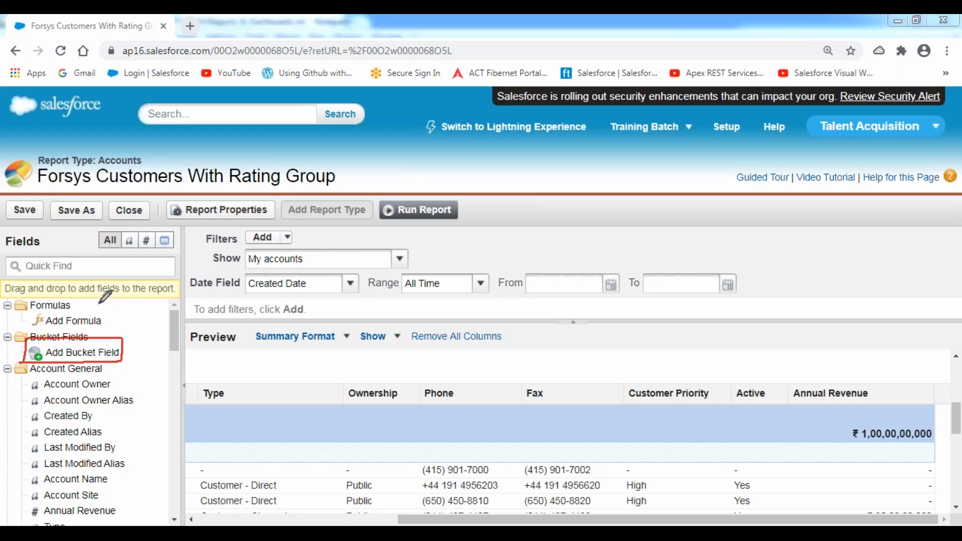
pyautogui.moveTo(57, 357); pyautogui.dragTo(929, 400)
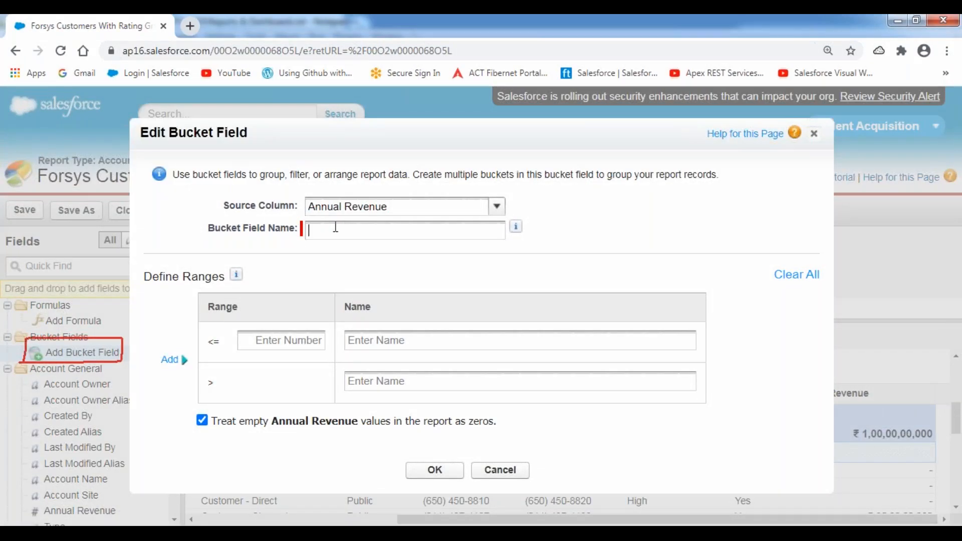
pyautogui.write('Customer Type')
pyautogui.moveTo(144, 277); pyautogui.dragTo(182, 277)
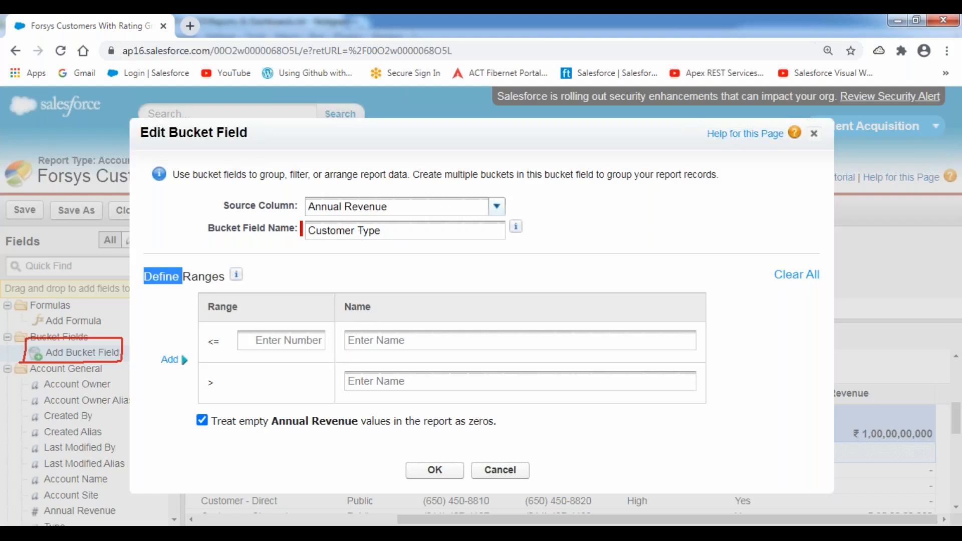
pyautogui.click(496, 206)
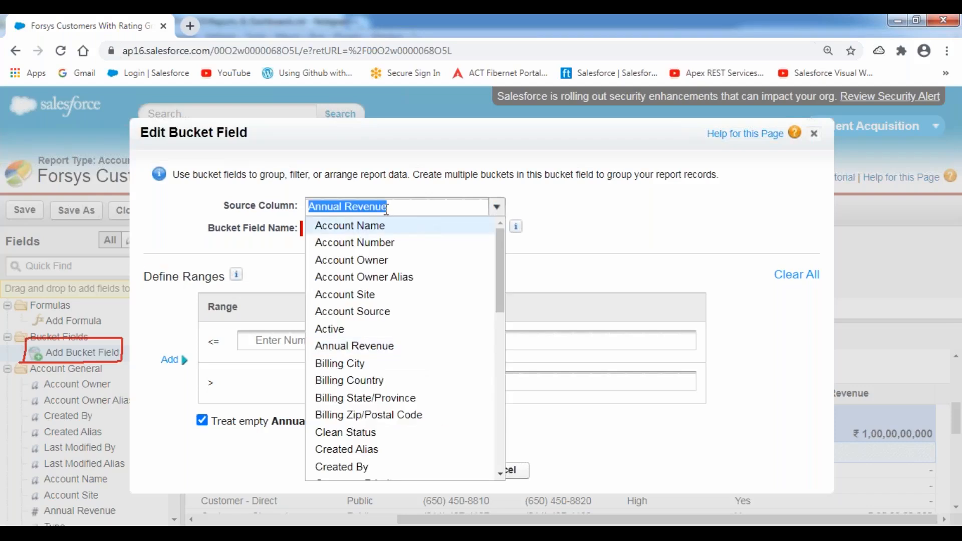
pyautogui.click(446, 182)
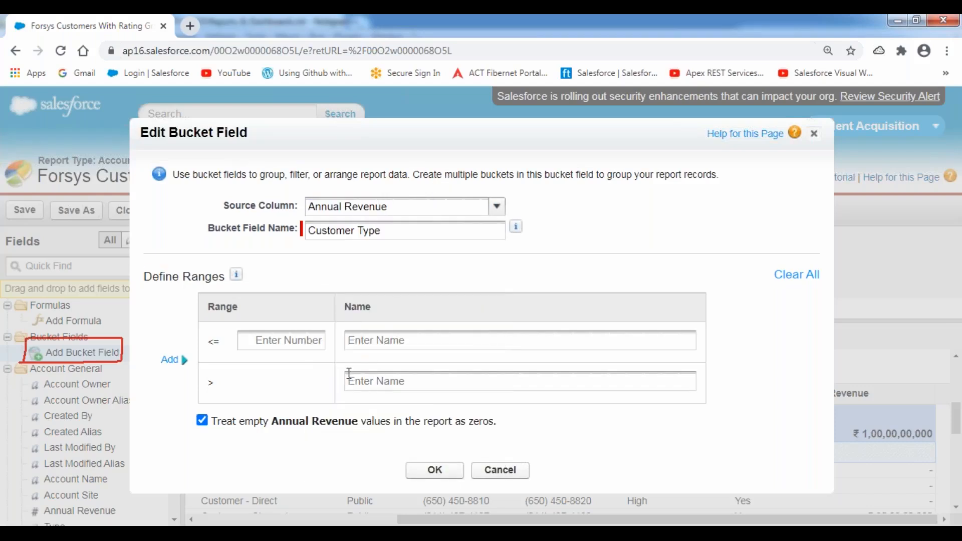
# Define the bucket ranges as BASIC for values up to 500,000,000 and PREMIUM for values above it, and accept the bucket field.
pyautogui.click(284, 345)
pyautogui.write('500000000')
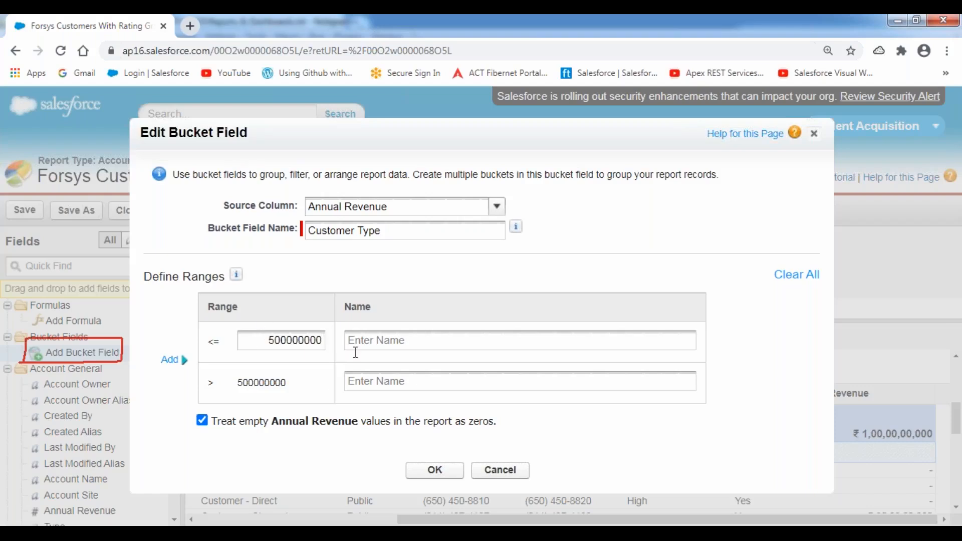
pyautogui.click(406, 346)
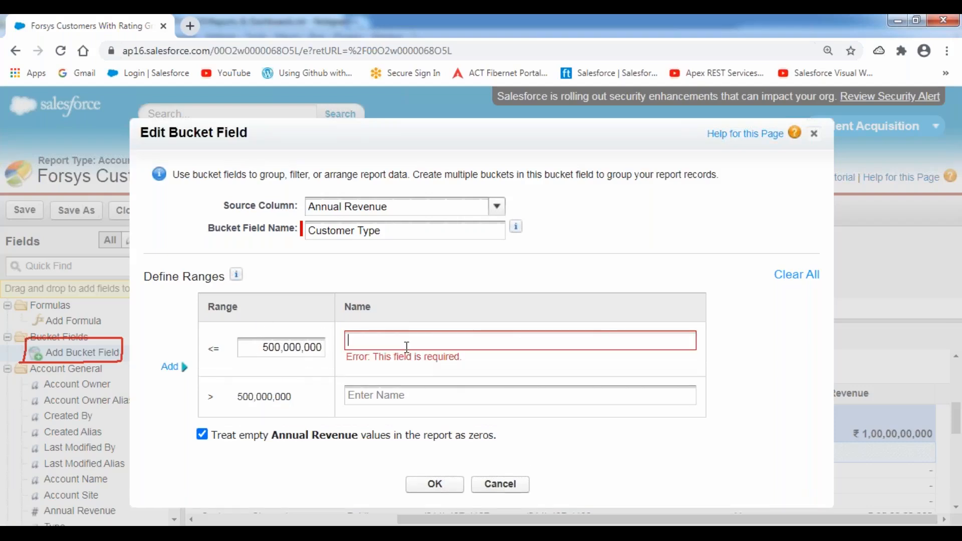
pyautogui.write('BASIC')
pyautogui.click(383, 381)
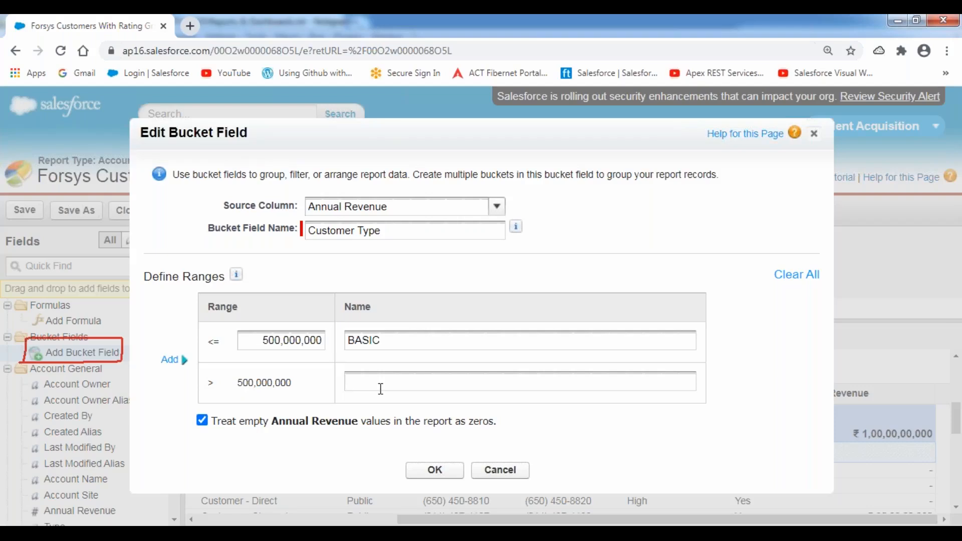
pyautogui.write('PREMIUM')
pyautogui.click(434, 471)
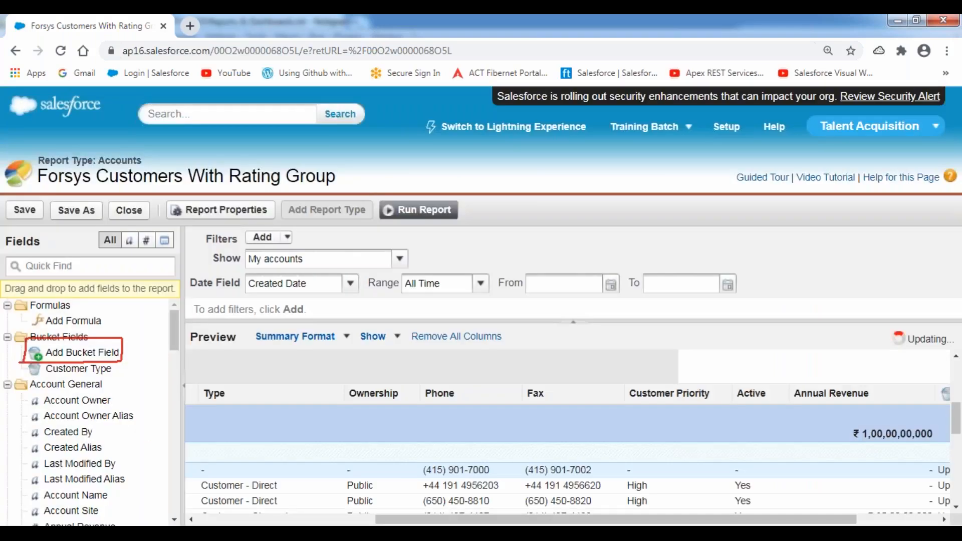
# Run the report and examine the Customer Type value of each account against its Annual Revenue.
pyautogui.click(418, 209)
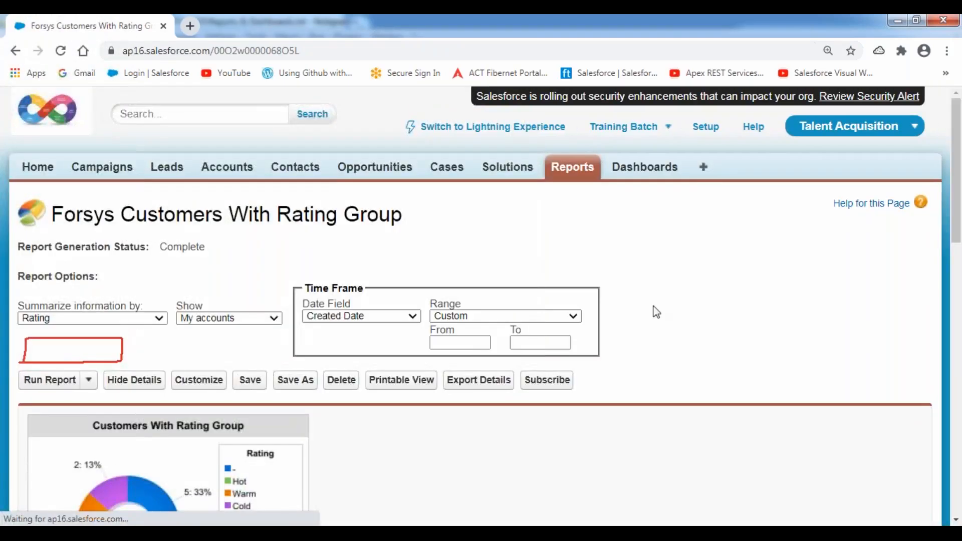
pyautogui.scroll(-10, 735, 339)
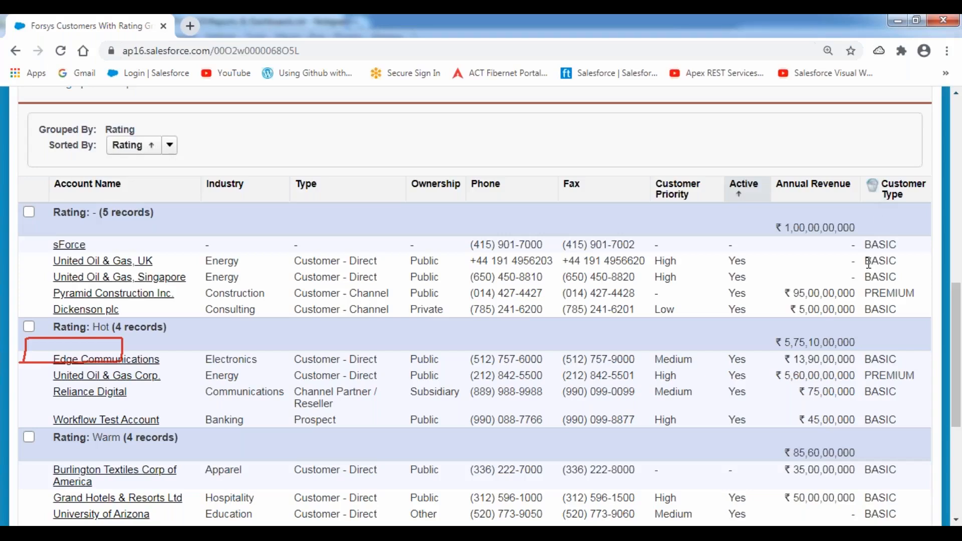
pyautogui.scroll(-1, 868, 263)
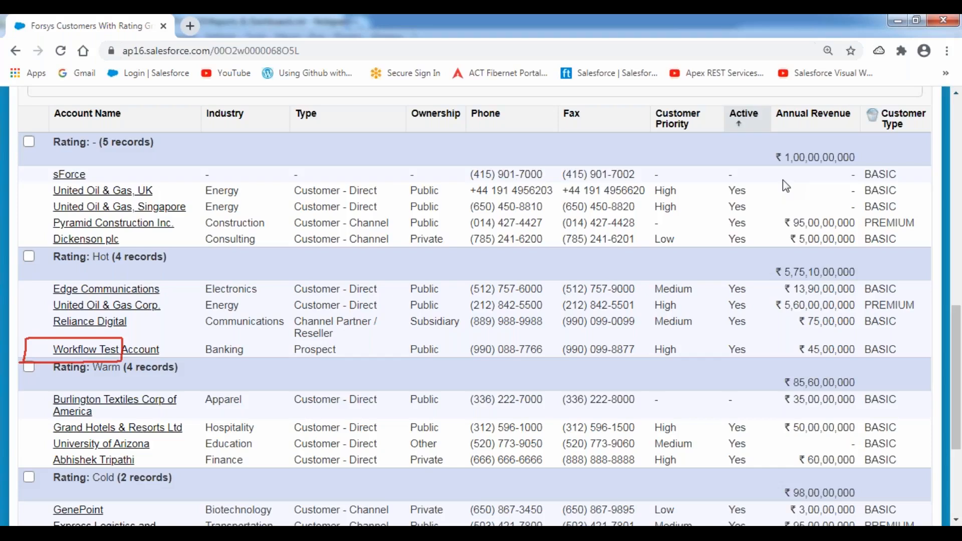
pyautogui.scroll(3, 784, 186)
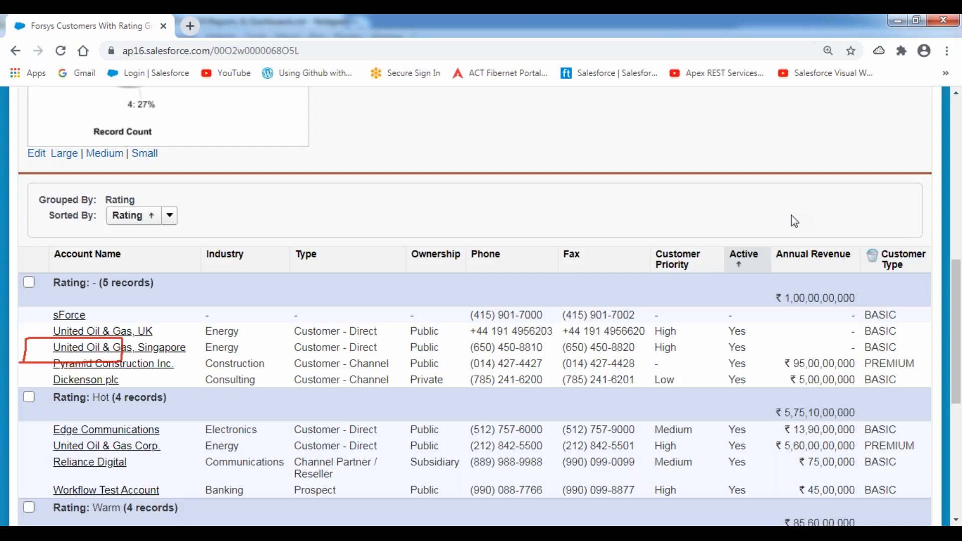
pyautogui.scroll(-3, 794, 221)
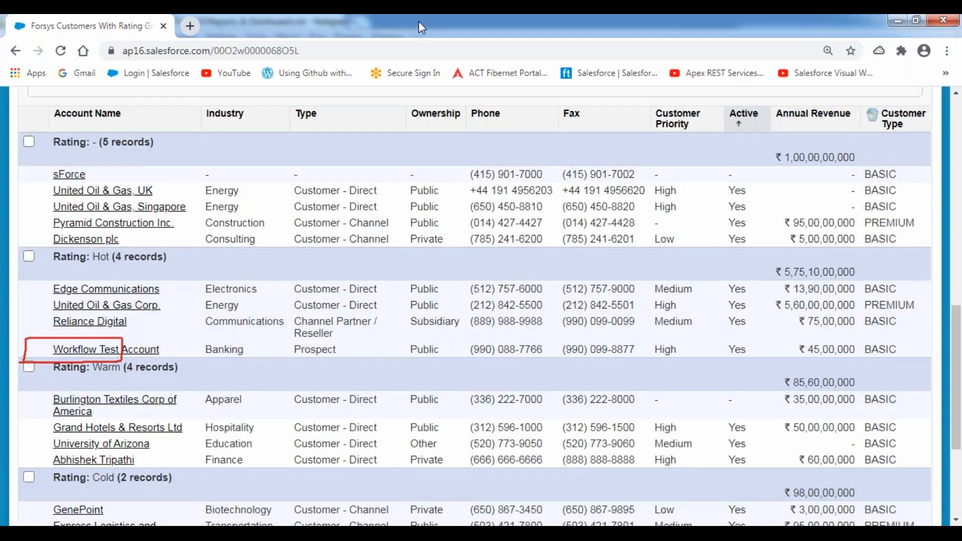
# Underline the Annual Revenue heading and Pyramid Construction's revenue in red, circle the first group's Customer Type values and underline PREMIUM and BASIC.
pyautogui.moveTo(773, 126); pyautogui.dragTo(851, 123)
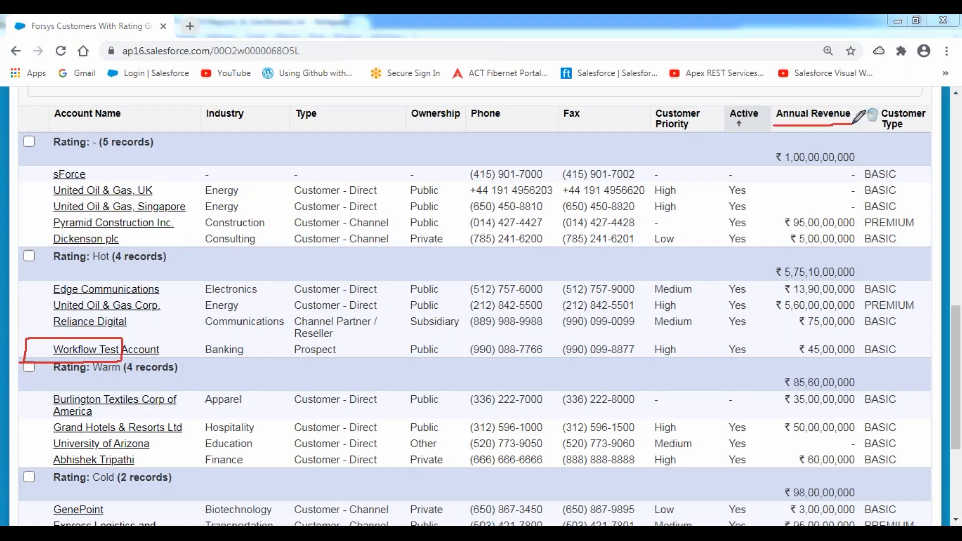
pyautogui.moveTo(796, 228); pyautogui.dragTo(855, 227)
pyautogui.moveTo(902, 168)
pyautogui.mouseDown()
pyautogui.moveTo(855, 174)
pyautogui.moveTo(867, 248)
pyautogui.moveTo(927, 188)
pyautogui.moveTo(891, 159)
pyautogui.mouseUp()
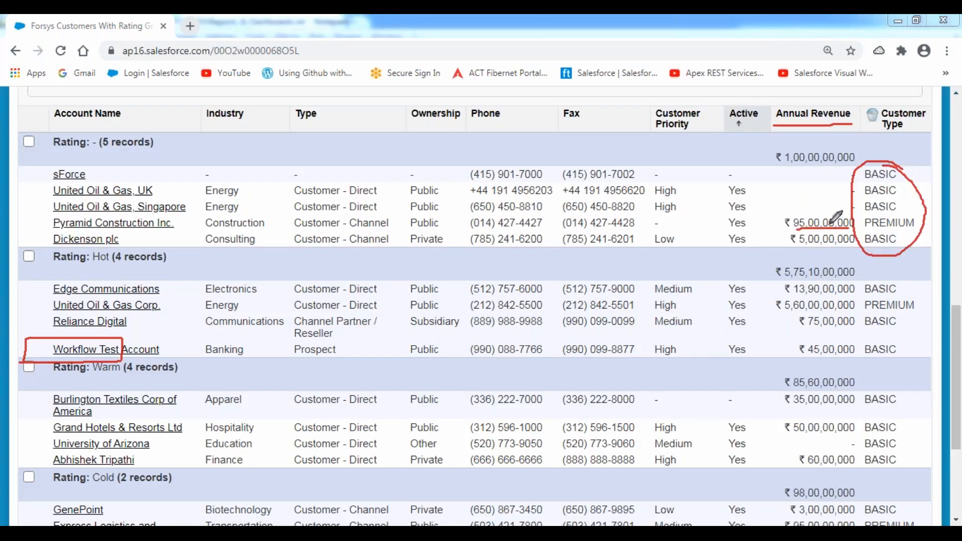
pyautogui.moveTo(867, 229); pyautogui.dragTo(914, 227)
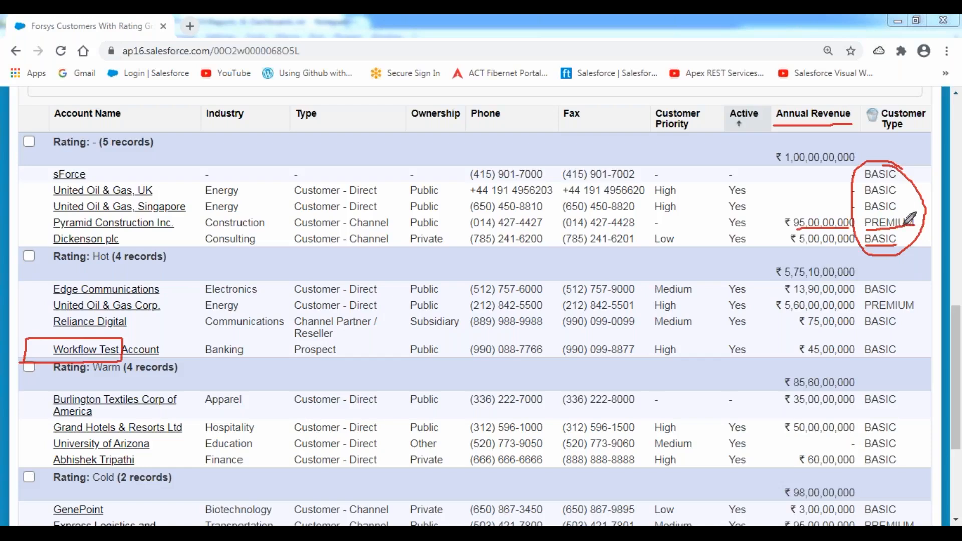
pyautogui.moveTo(866, 228); pyautogui.dragTo(915, 225)
pyautogui.scroll(4, 418, 172)
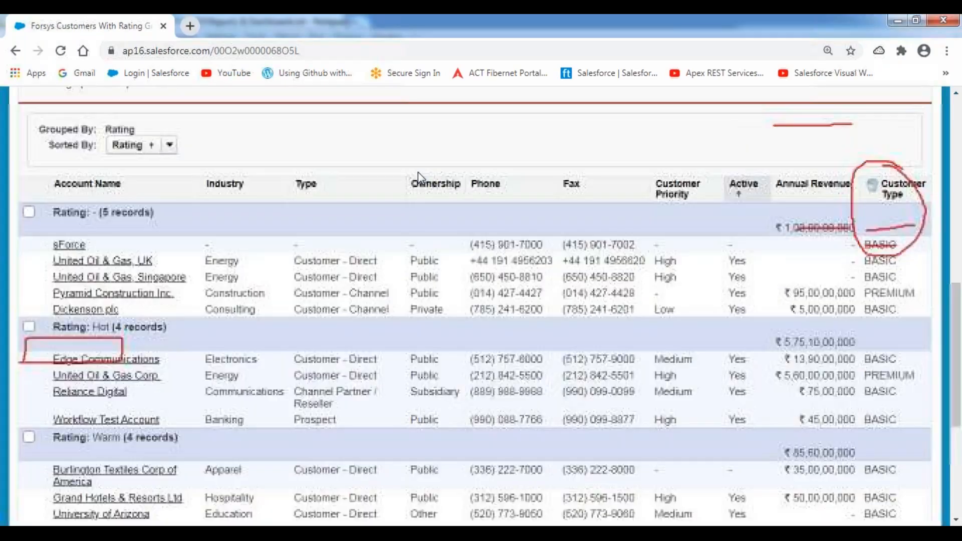
pyautogui.scroll(4, 420, 178)
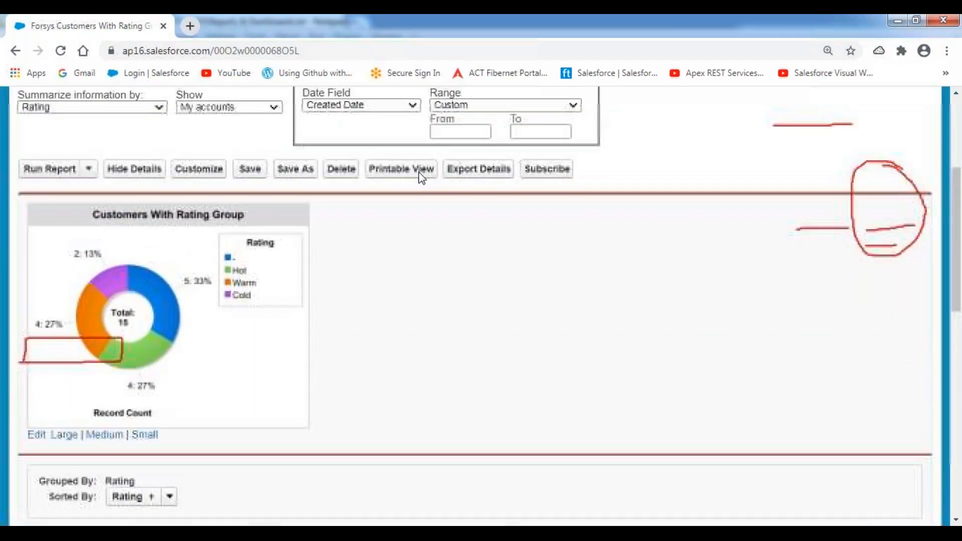
# Save the Forsys Customers With Rating Group report and return to the Reports & Dashboards list.
pyautogui.click(251, 169)
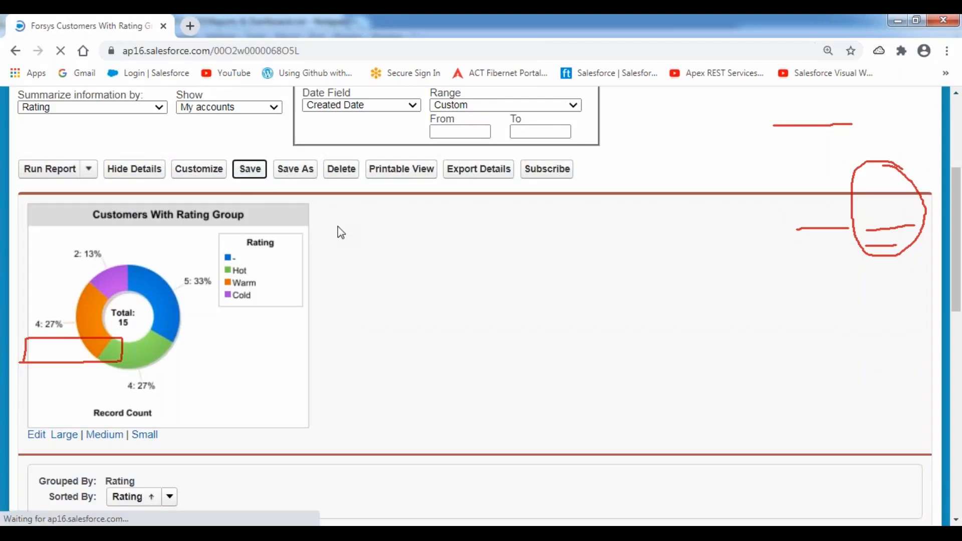
pyautogui.click(321, 484)
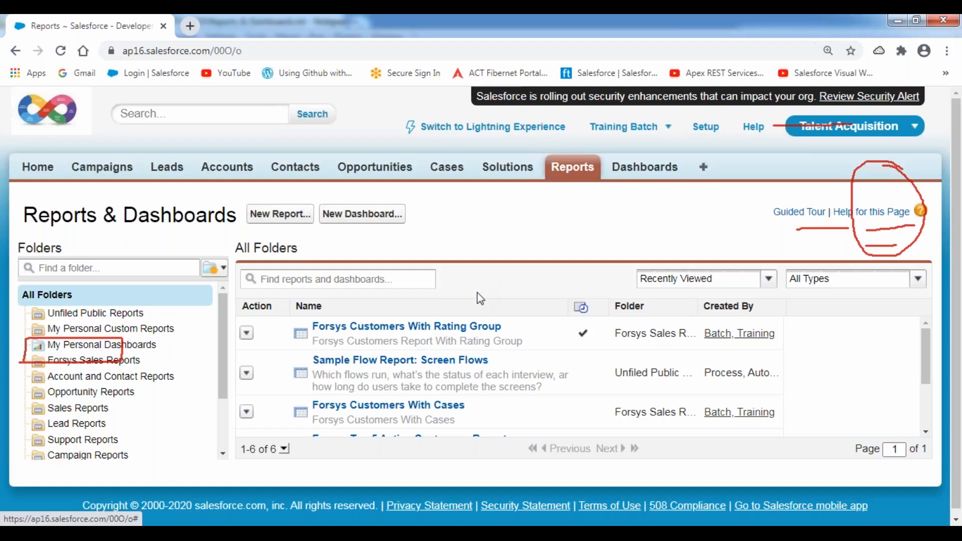
# Switch to the Notepad++ class notes and add the heading "Joined Reports:" underlined with equals signs below the Customer Type rules.
pyautogui.click(368, 533)
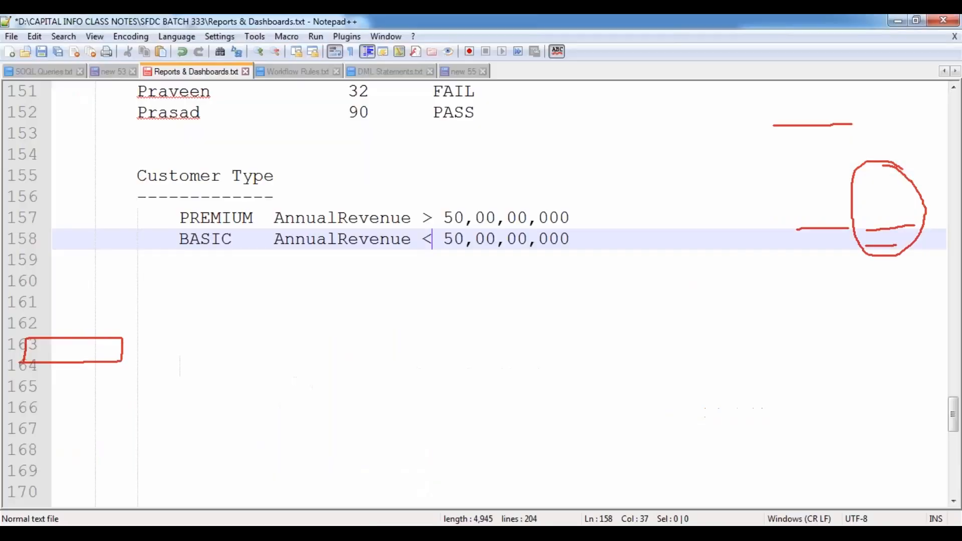
pyautogui.click(70, 288)
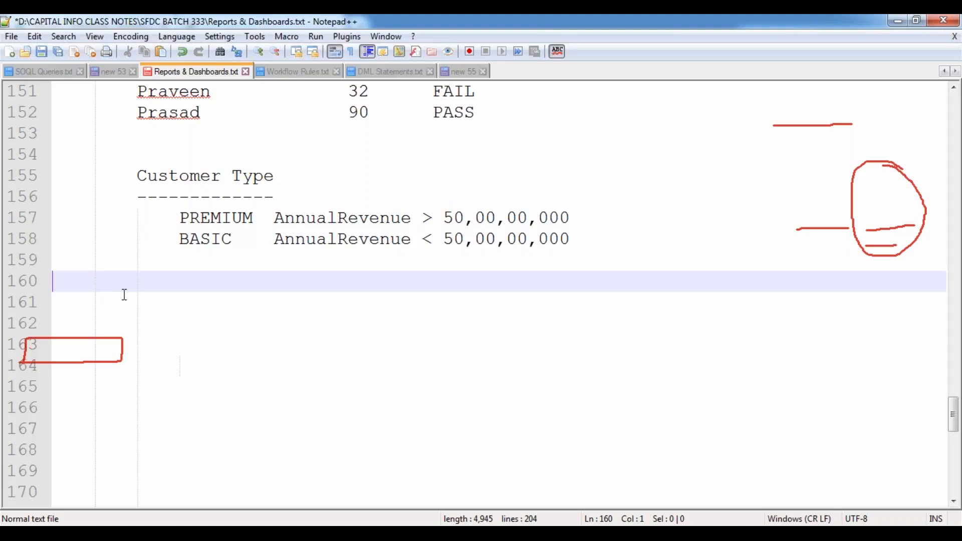
pyautogui.write('Joined Re')
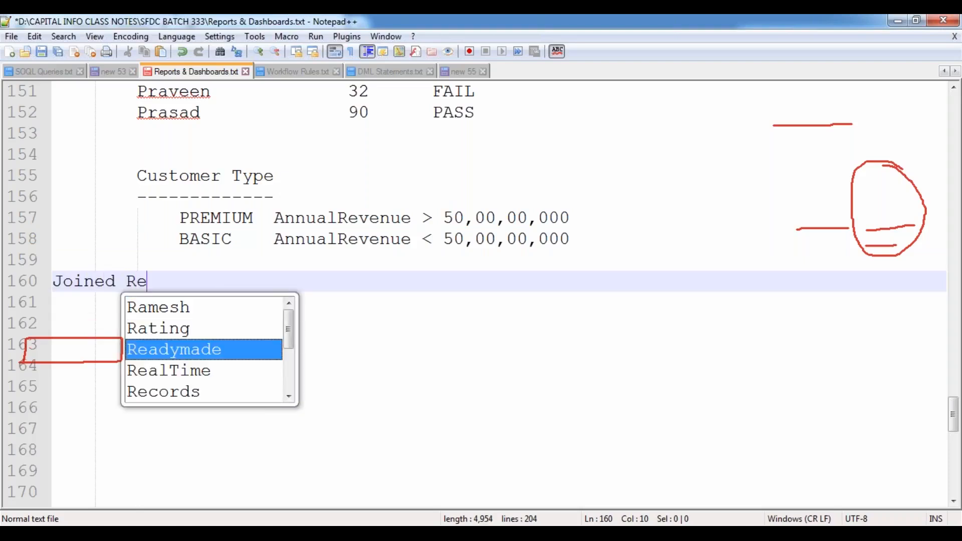
pyautogui.write('ports:')
pyautogui.press('Return')
pyautogui.write('=')
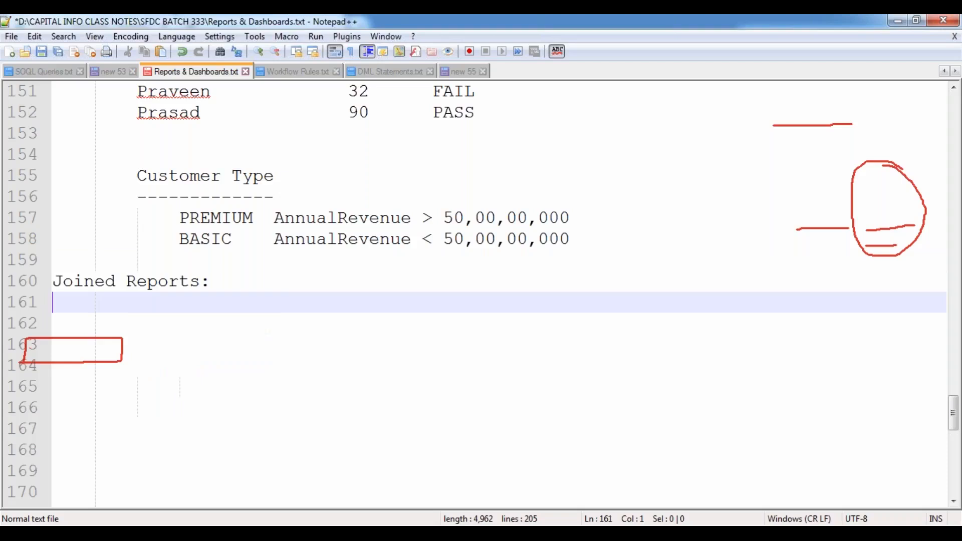
pyautogui.write('==============')
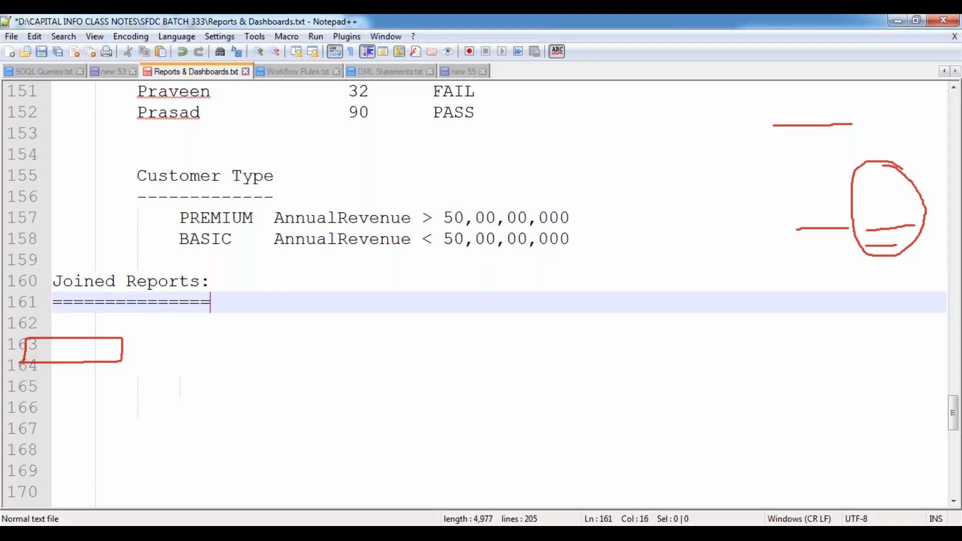
pyautogui.press('Return')
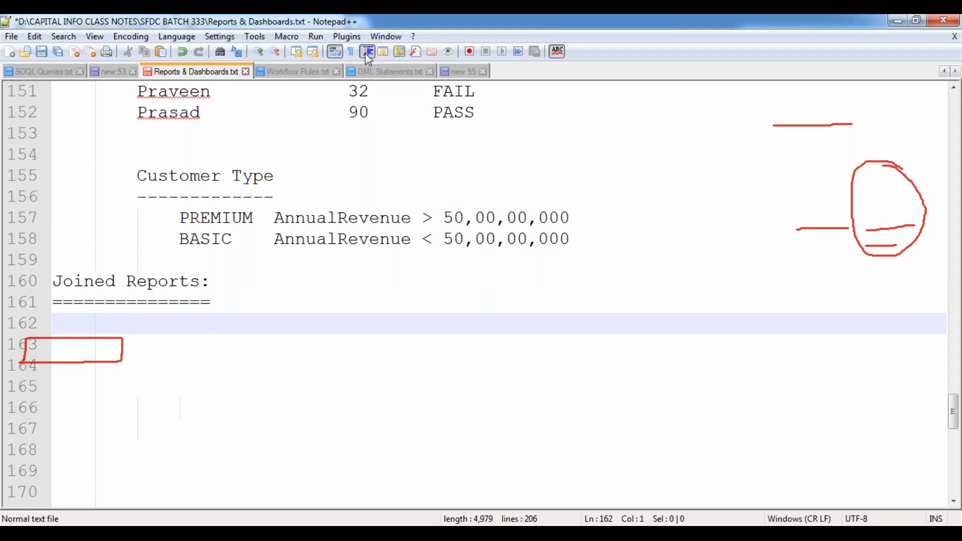
# Erase all red annotations from the screen and put the cursor on the line below the Joined Reports heading.
pyautogui.click(421, 25)
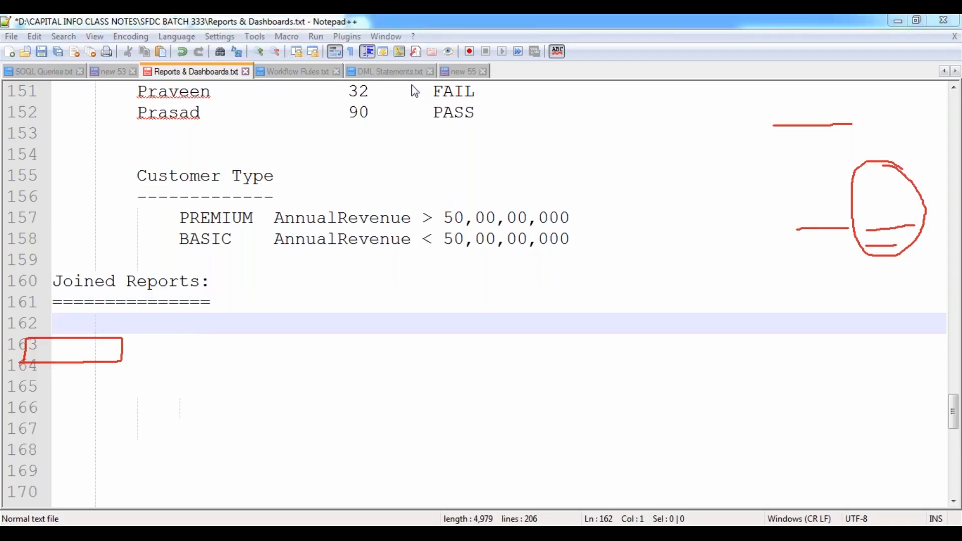
pyautogui.click(408, 121)
pyautogui.click(76, 321)
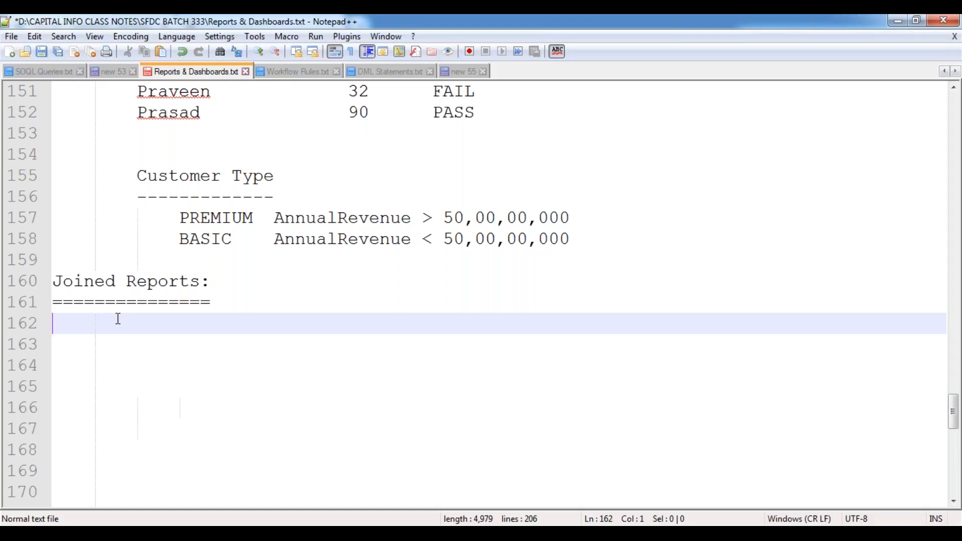
# Highlight the Joined Reports heading briefly, and open a blank canvas in Paint.
pyautogui.moveTo(227, 300); pyautogui.dragTo(45, 279)
pyautogui.click(142, 361)
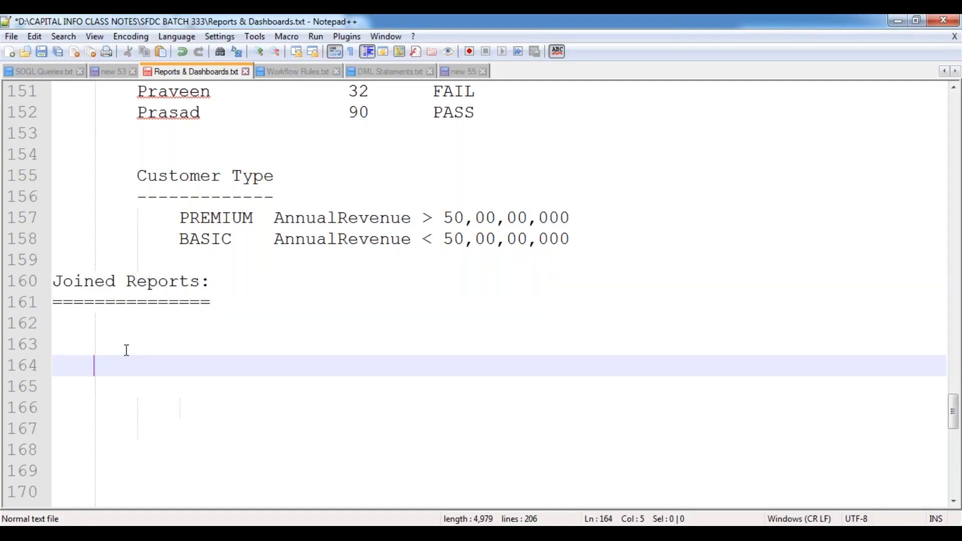
pyautogui.press('super+r')
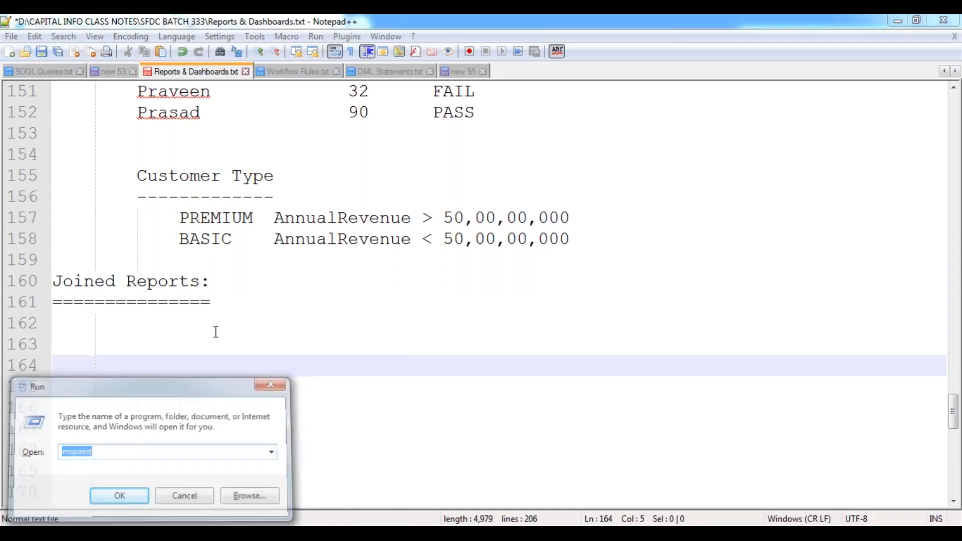
pyautogui.press('Return')
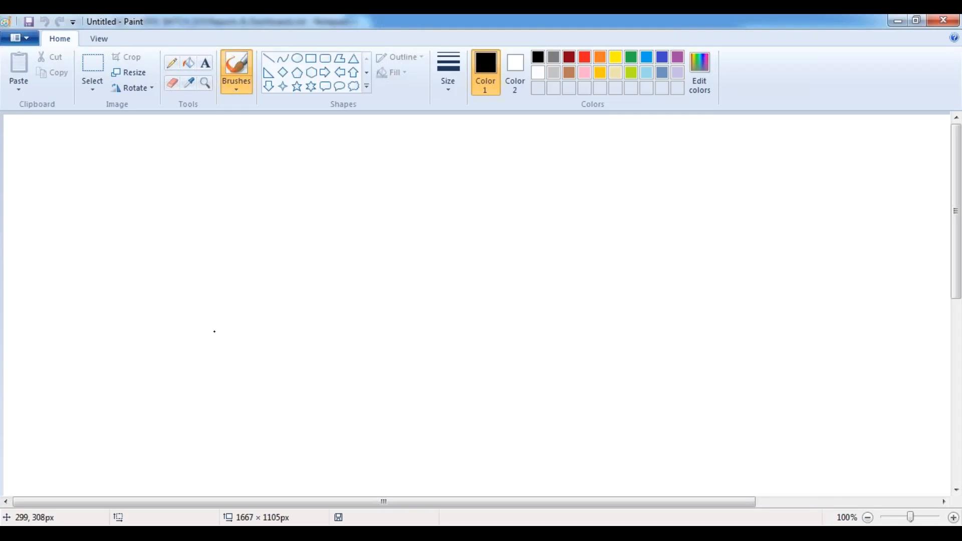
# Handwrite 100 above a horizontal line and 70 below it on the canvas with the black brush.
pyautogui.moveTo(109, 177)
pyautogui.mouseDown()
pyautogui.moveTo(109, 217)
pyautogui.moveTo(150, 213)
pyautogui.moveTo(143, 181)
pyautogui.moveTo(122, 186)
pyautogui.mouseUp()
pyautogui.moveTo(188, 178)
pyautogui.mouseDown()
pyautogui.moveTo(207, 204)
pyautogui.moveTo(181, 180)
pyautogui.mouseUp()
pyautogui.moveTo(84, 231); pyautogui.dragTo(232, 231)
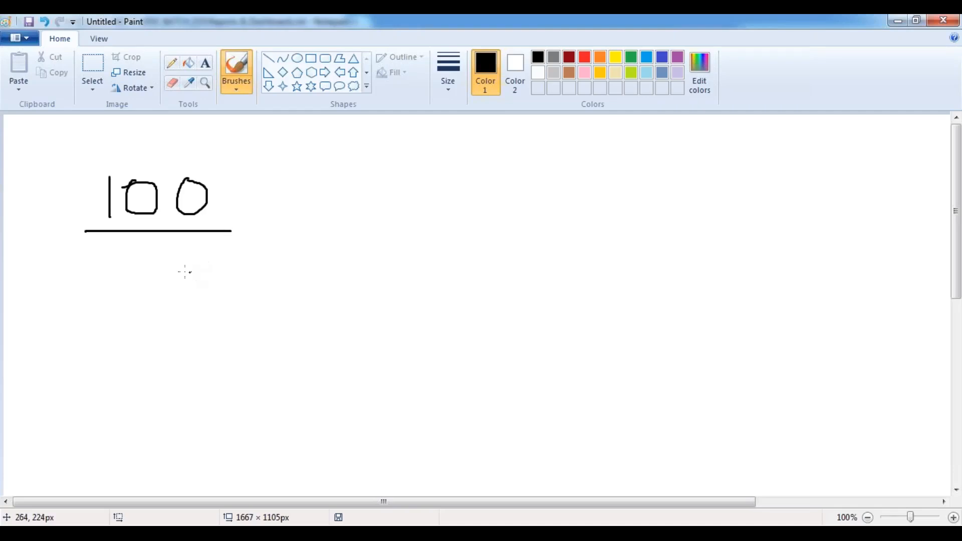
pyautogui.moveTo(132, 260)
pyautogui.mouseDown()
pyautogui.moveTo(159, 258)
pyautogui.moveTo(146, 310)
pyautogui.mouseUp()
pyautogui.moveTo(178, 261)
pyautogui.mouseDown()
pyautogui.moveTo(179, 281)
pyautogui.moveTo(201, 265)
pyautogui.moveTo(176, 262)
pyautogui.mouseUp()
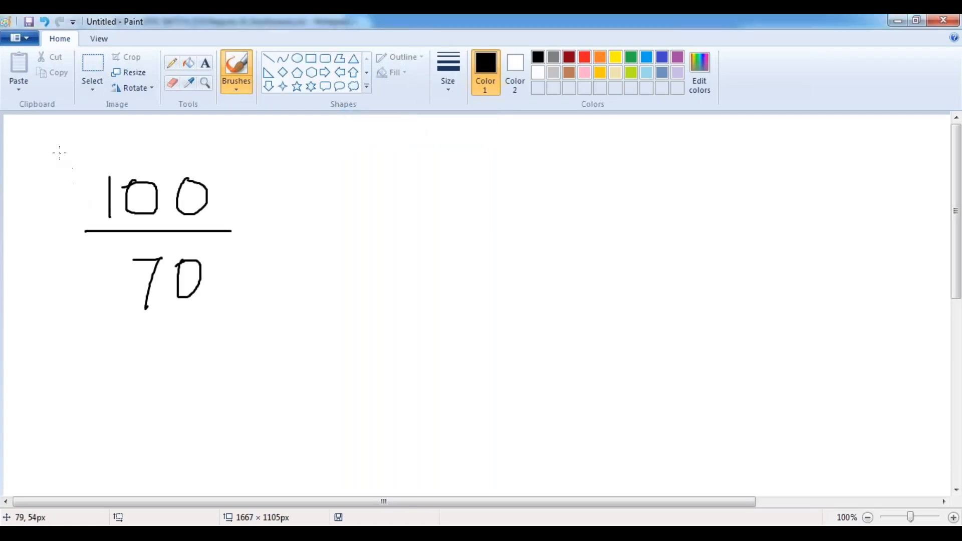
# Draw a slanted stroke beside the handwritten fraction, and delete the whole sketch from the canvas.
pyautogui.moveTo(60, 146); pyautogui.dragTo(90, 269)
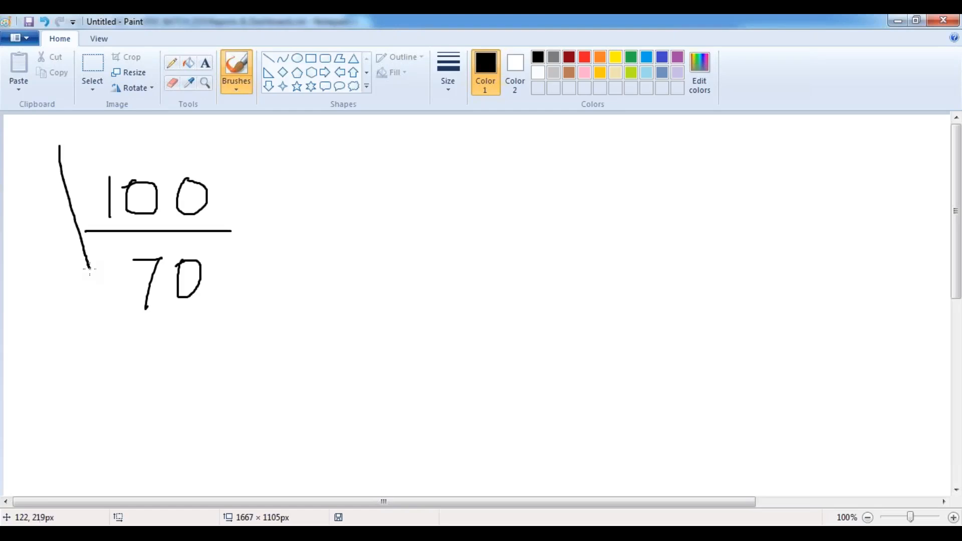
pyautogui.click(96, 66)
pyautogui.moveTo(54, 129)
pyautogui.mouseDown()
pyautogui.moveTo(60, 264)
pyautogui.moveTo(236, 300)
pyautogui.mouseUp()
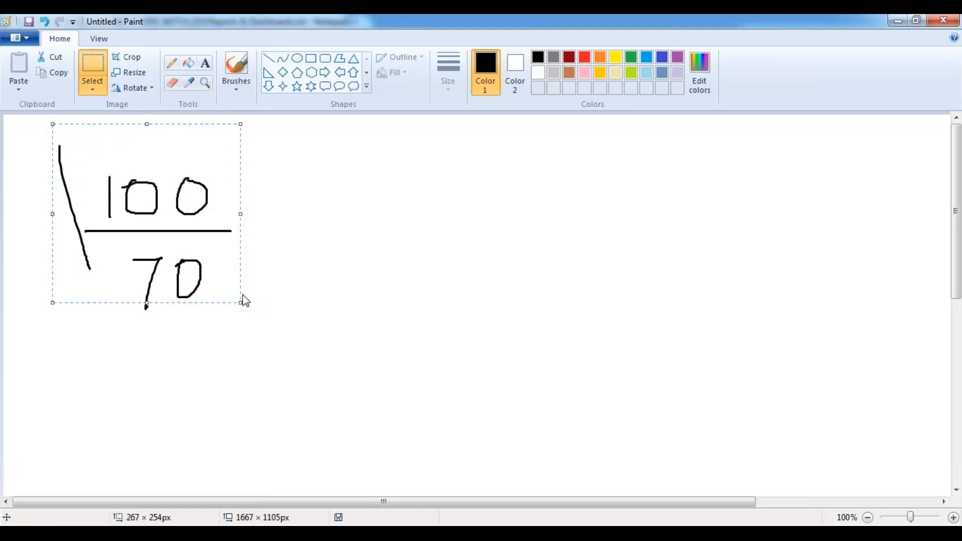
pyautogui.press('Delete')
pyautogui.moveTo(131, 275); pyautogui.dragTo(204, 315)
pyautogui.press('Delete')
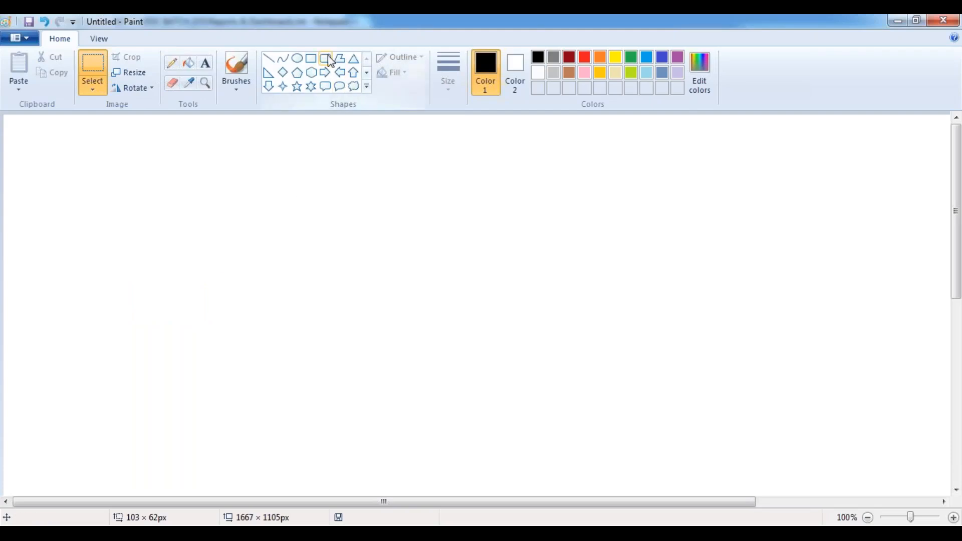
# Draw four upright black rectangles side by side in a row, the first about 209 × 341 px.
pyautogui.click(312, 59)
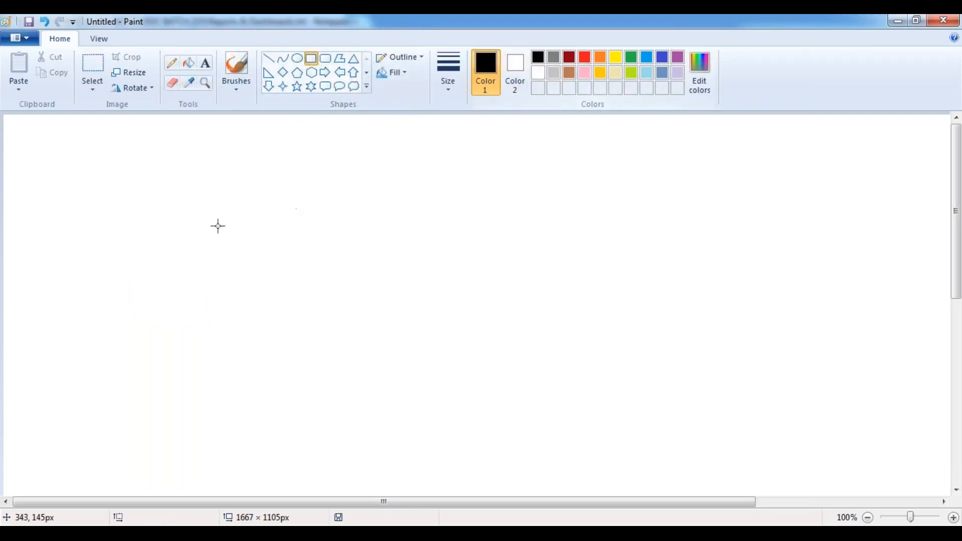
pyautogui.moveTo(158, 201); pyautogui.dragTo(305, 441)
pyautogui.moveTo(266, 318); pyautogui.dragTo(240, 311)
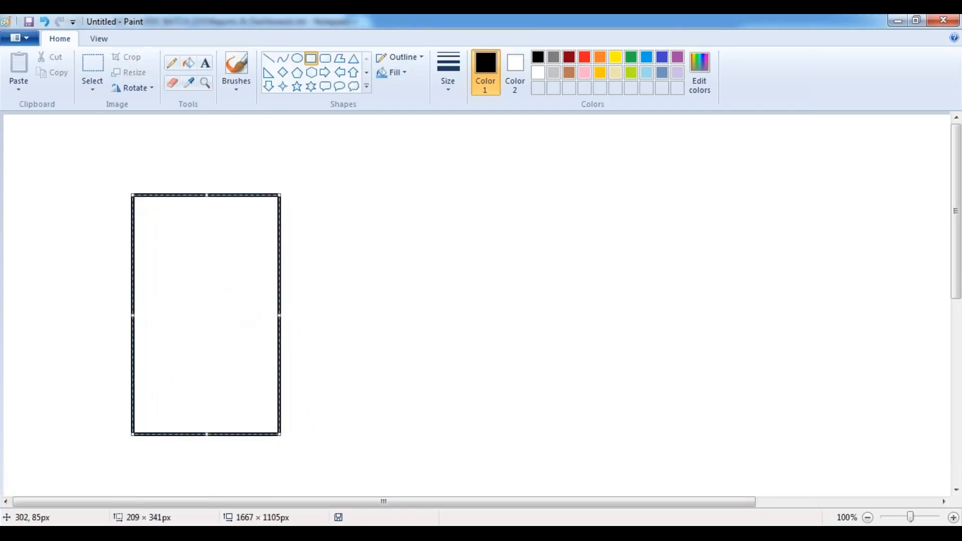
pyautogui.click(238, 164)
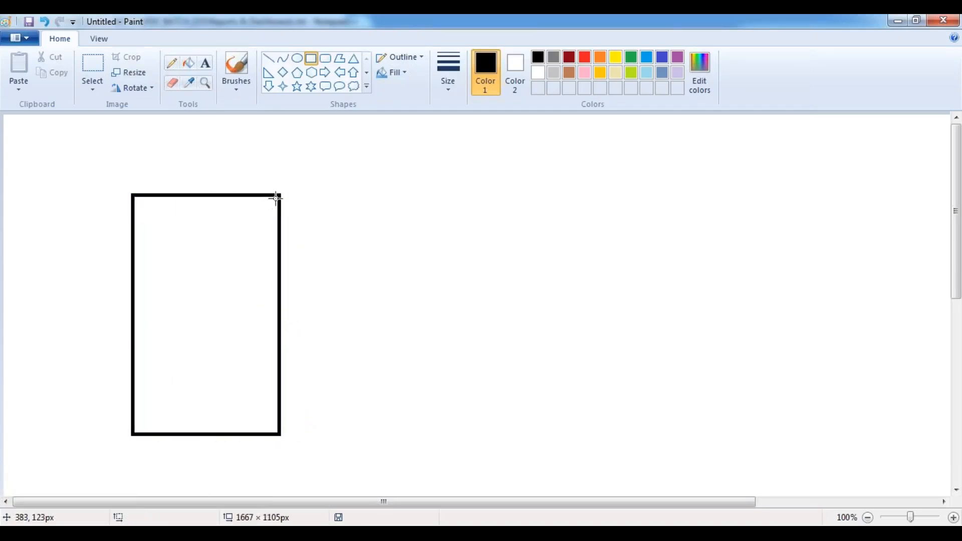
pyautogui.moveTo(279, 194); pyautogui.dragTo(386, 434)
pyautogui.moveTo(339, 333); pyautogui.dragTo(458, 317)
pyautogui.click(319, 161)
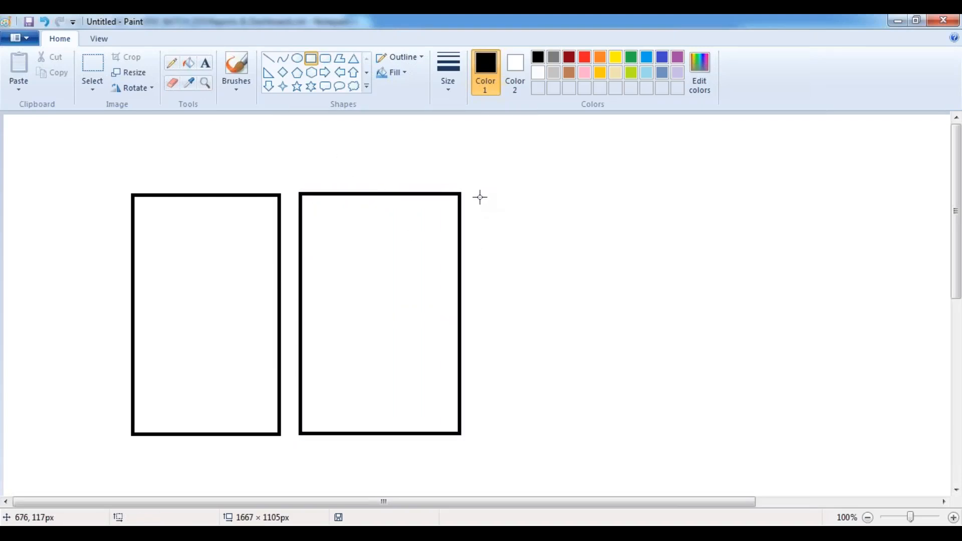
pyautogui.moveTo(480, 195); pyautogui.dragTo(633, 434)
pyautogui.click(705, 212)
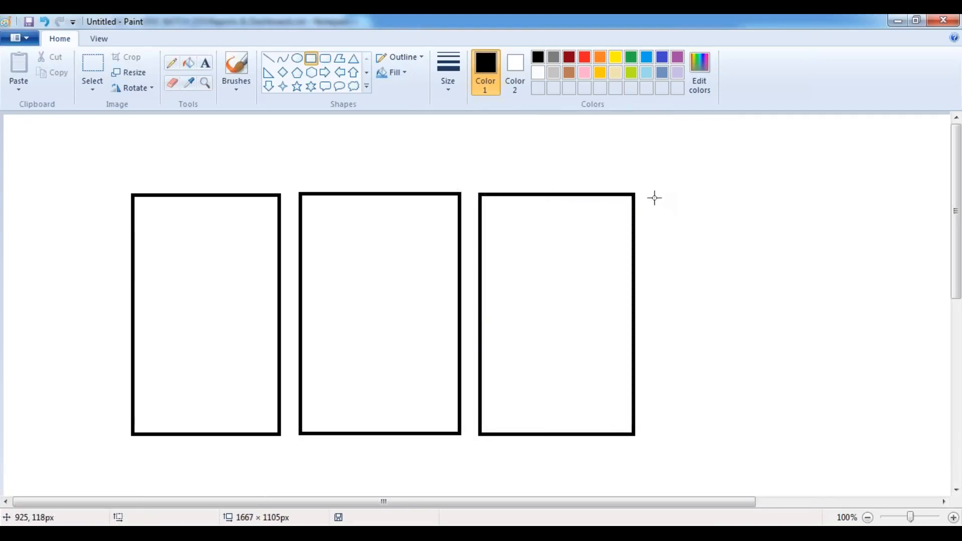
pyautogui.moveTo(651, 195); pyautogui.dragTo(807, 435)
pyautogui.click(446, 165)
# Add the dark red text label "Closed Cases" above the first rectangle.
pyautogui.click(205, 62)
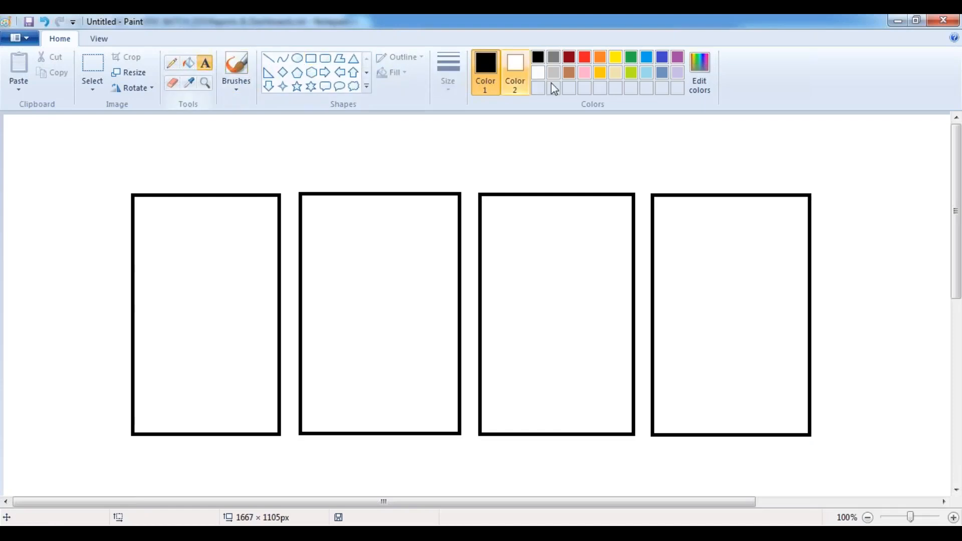
pyautogui.click(568, 56)
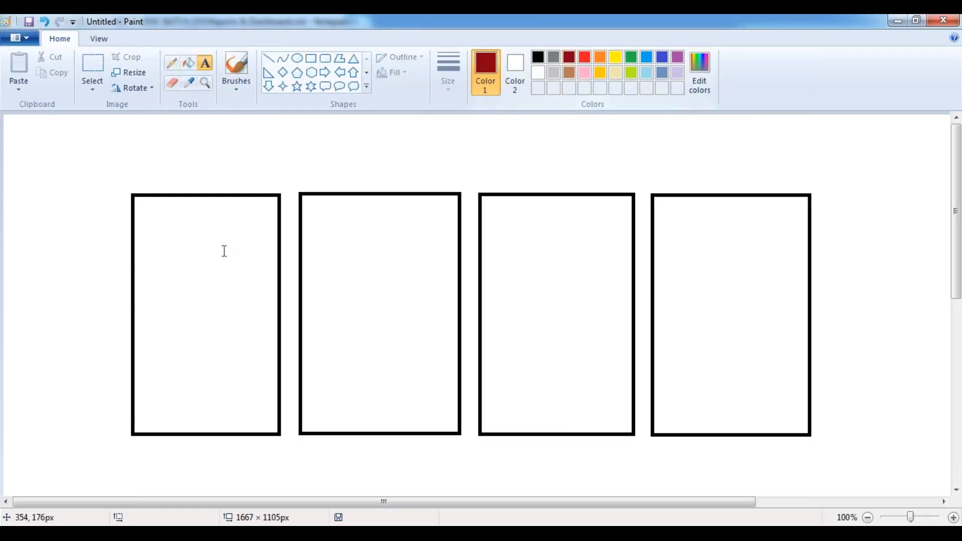
pyautogui.click(158, 176)
pyautogui.write('Closed Case')
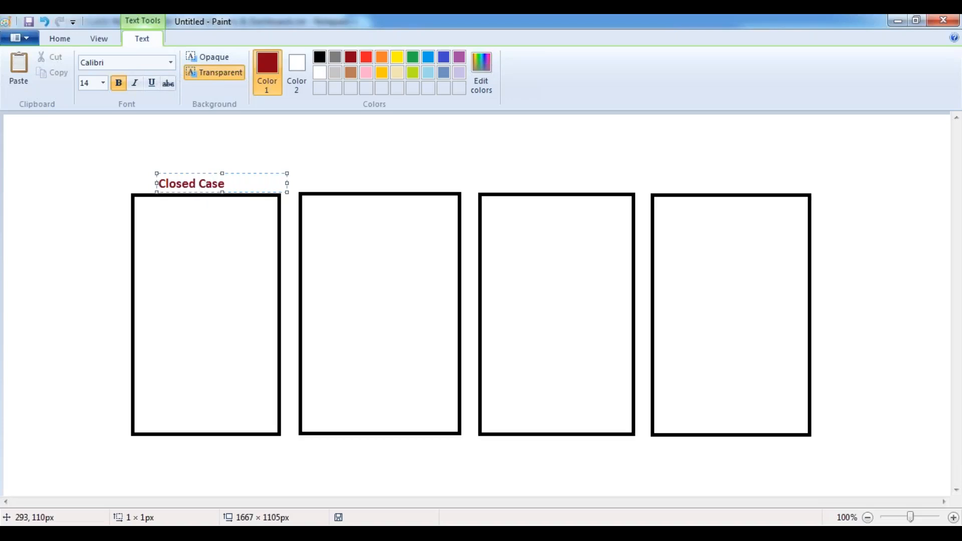
pyautogui.write('s')
pyautogui.click(161, 231)
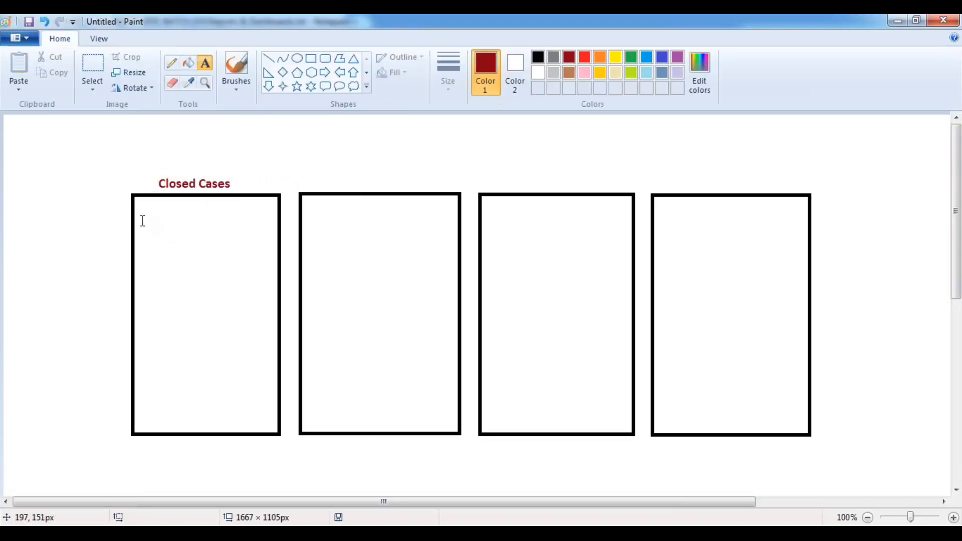
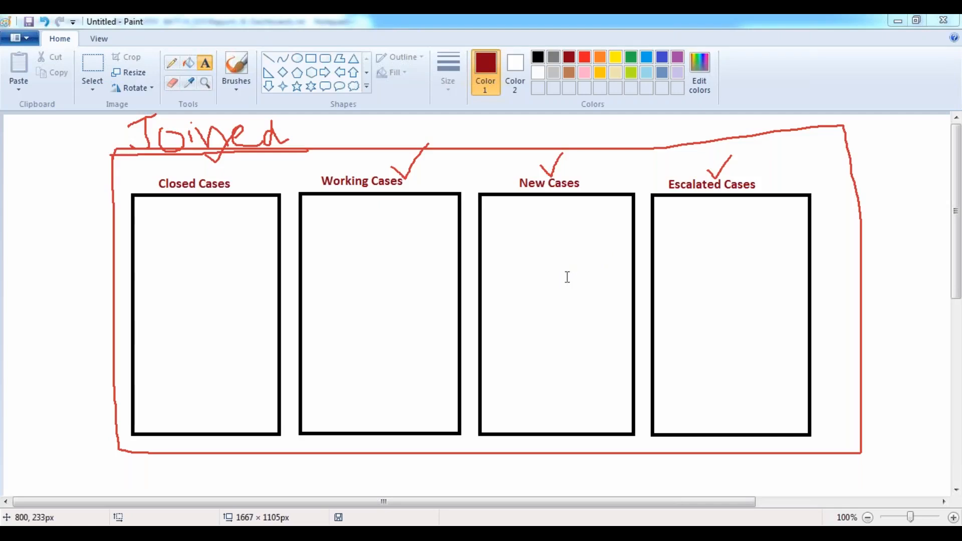
# Clear the red annotations from the four-case diagram, and switch back to the Notepad++ class notes.
pyautogui.click(399, 118)
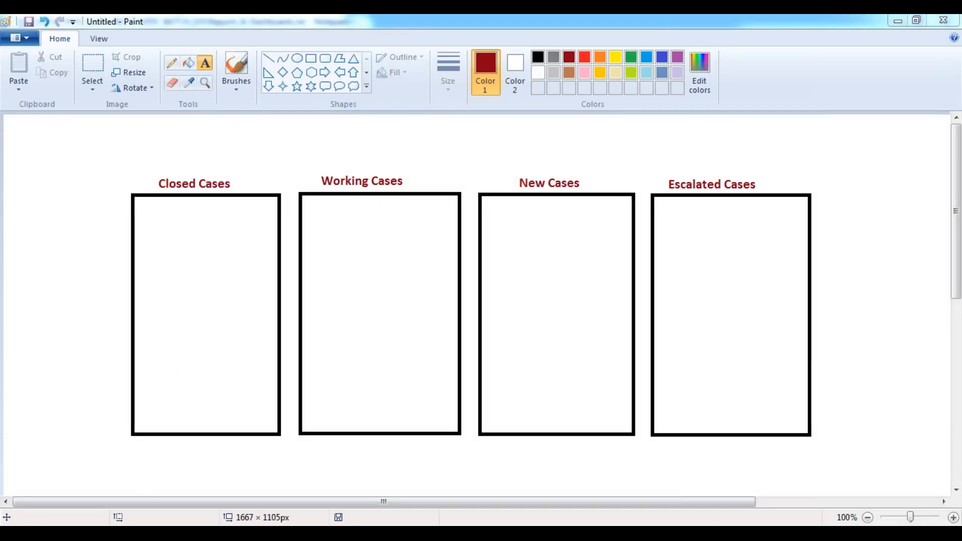
pyautogui.hotkey('alt', 'Tab')
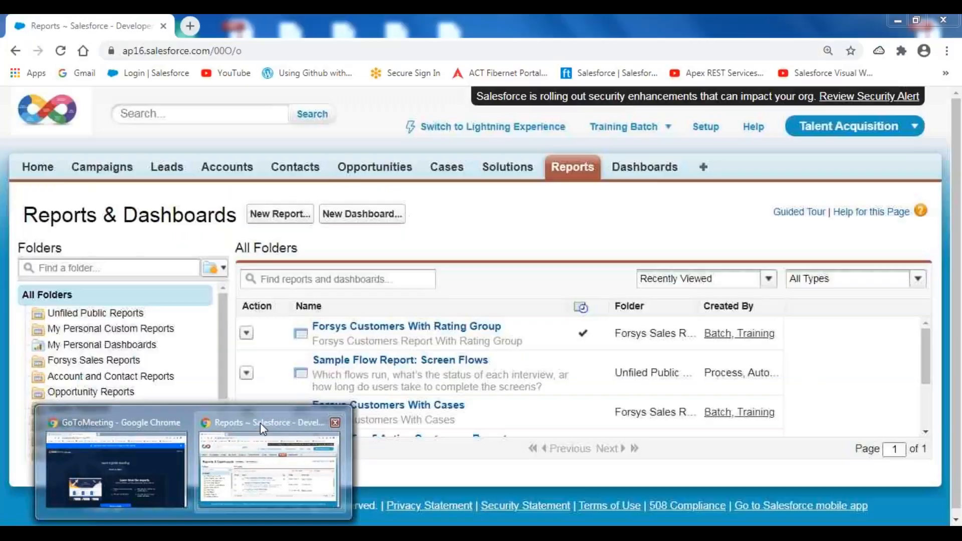
pyautogui.moveTo(260, 423)
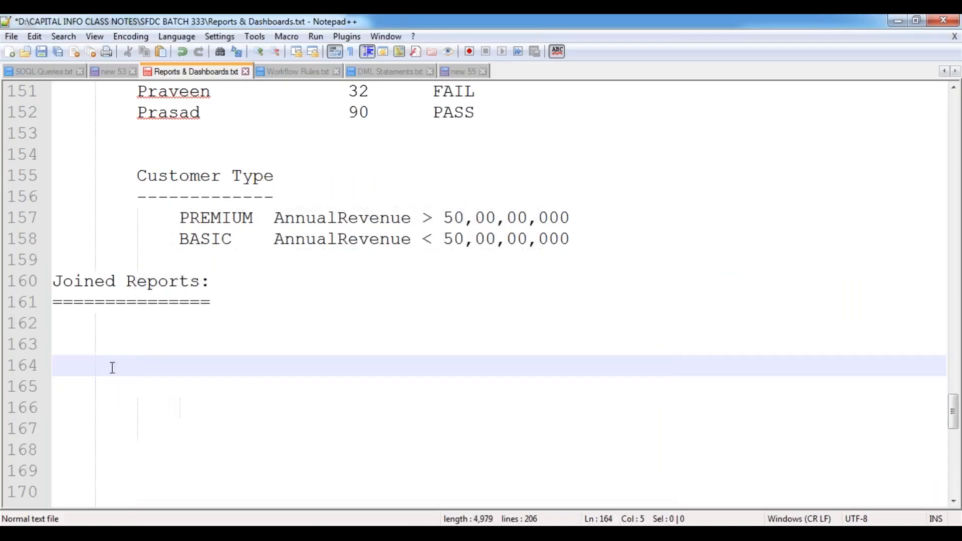
# Under the Joined Reports heading, write the definition "Joined Reports are used to combine the multiple tabular reports data into a single report.".
pyautogui.click(73, 323)
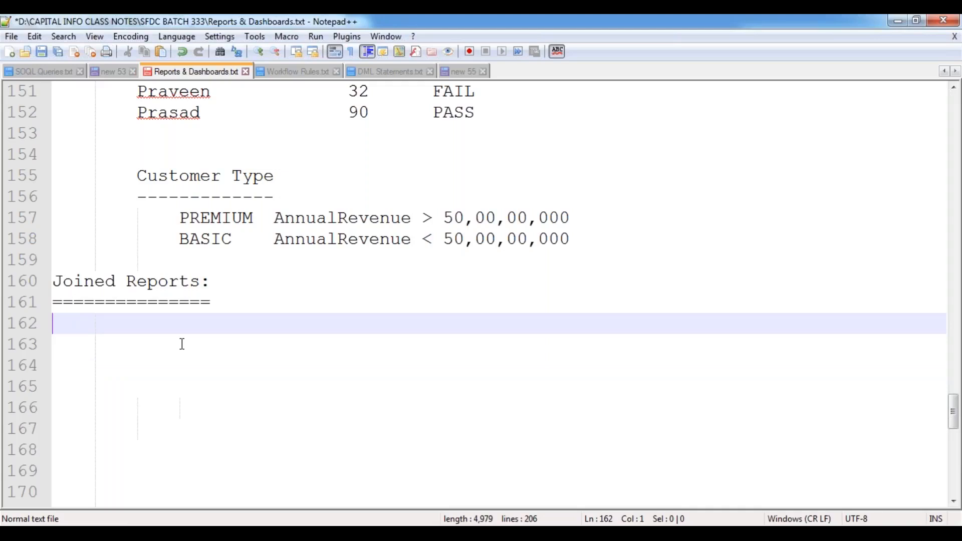
pyautogui.write('Joined ')
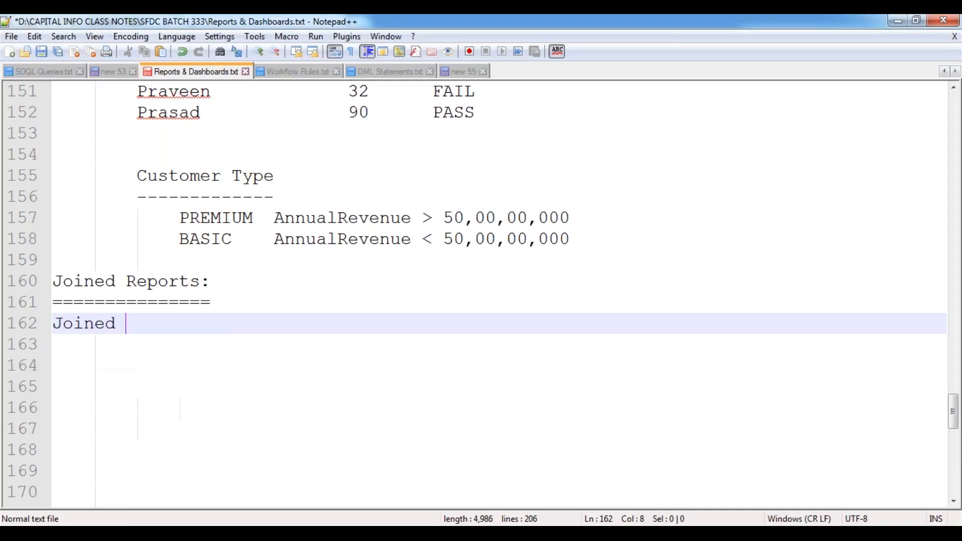
pyautogui.write('Reports are ')
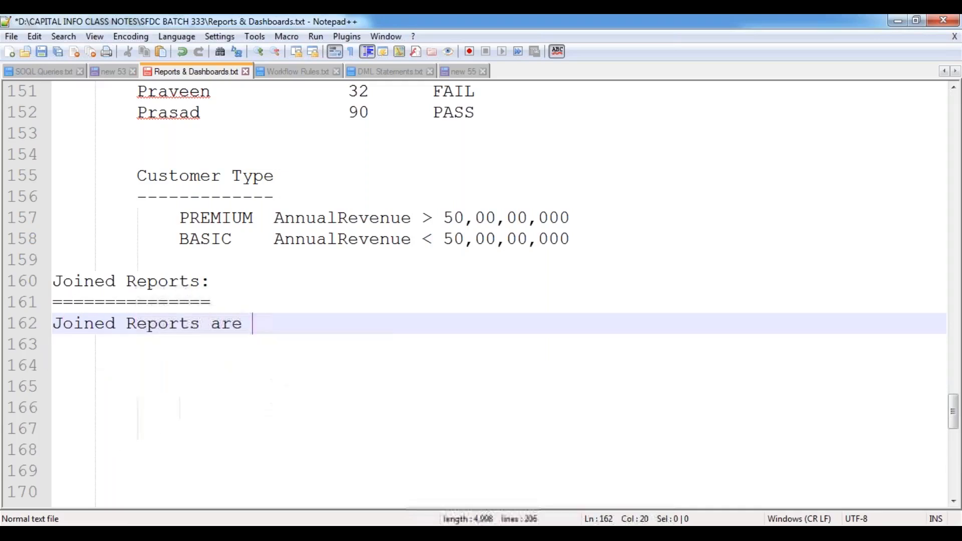
pyautogui.write('used to c')
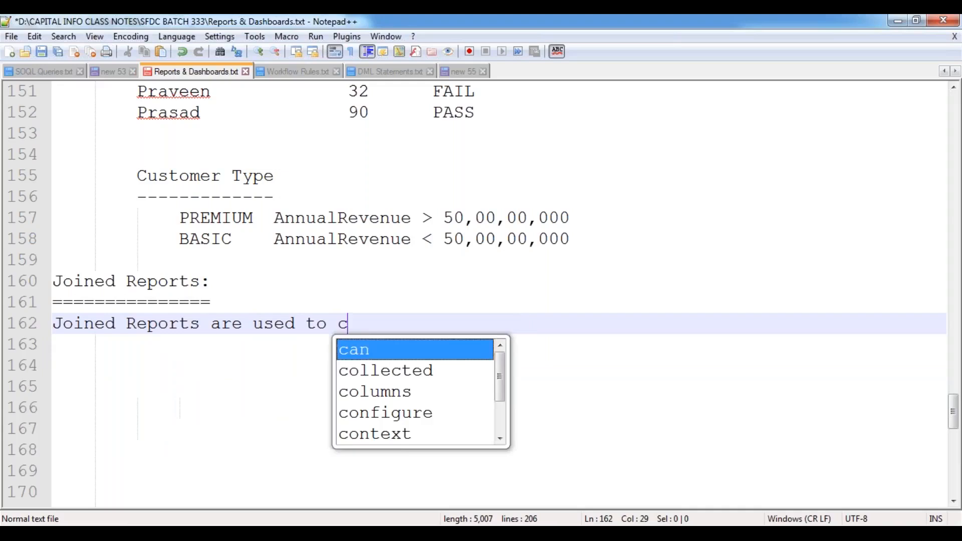
pyautogui.write('ombine the ')
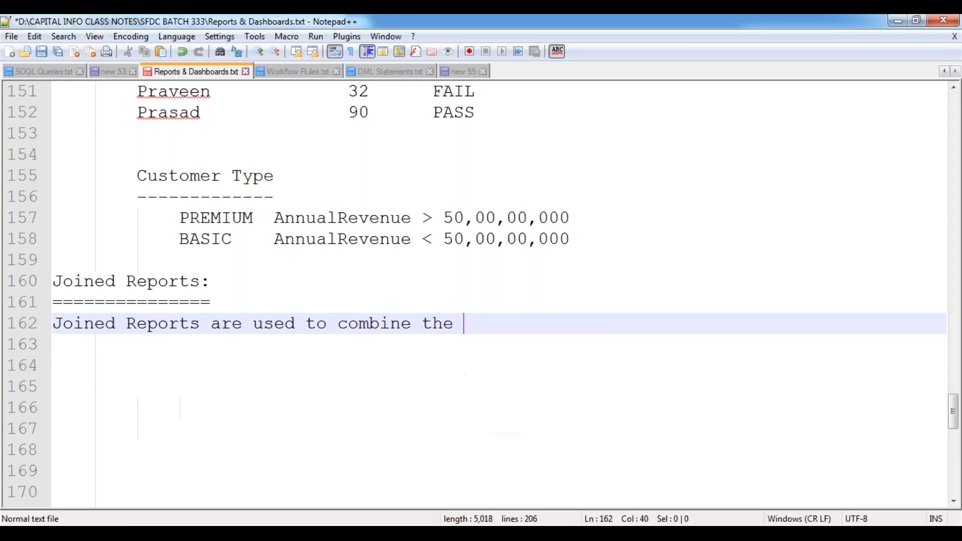
pyautogui.write('multiple t')
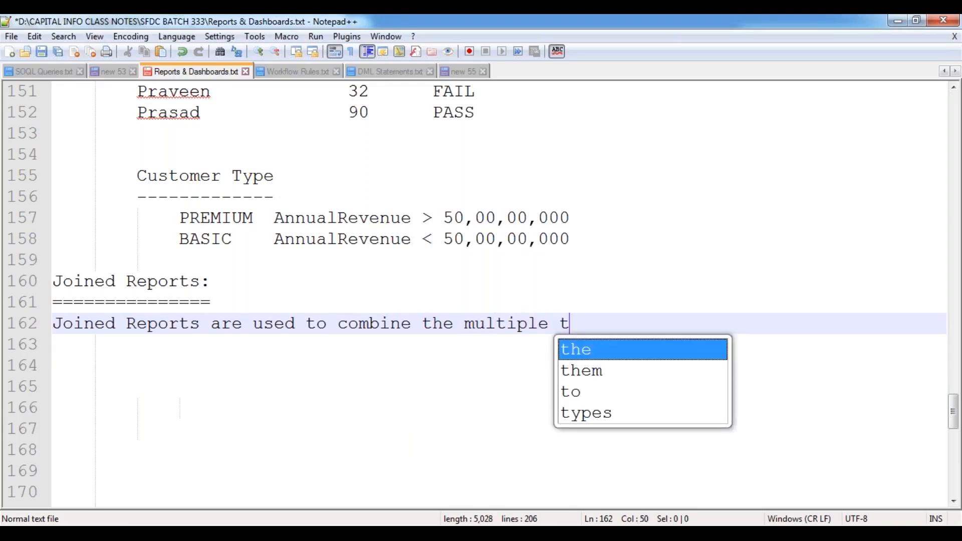
pyautogui.write('abular recor')
pyautogui.press('BackSpace')
pyautogui.press('BackSpace')
pyautogui.press('BackSpace')
pyautogui.write('ports dat')
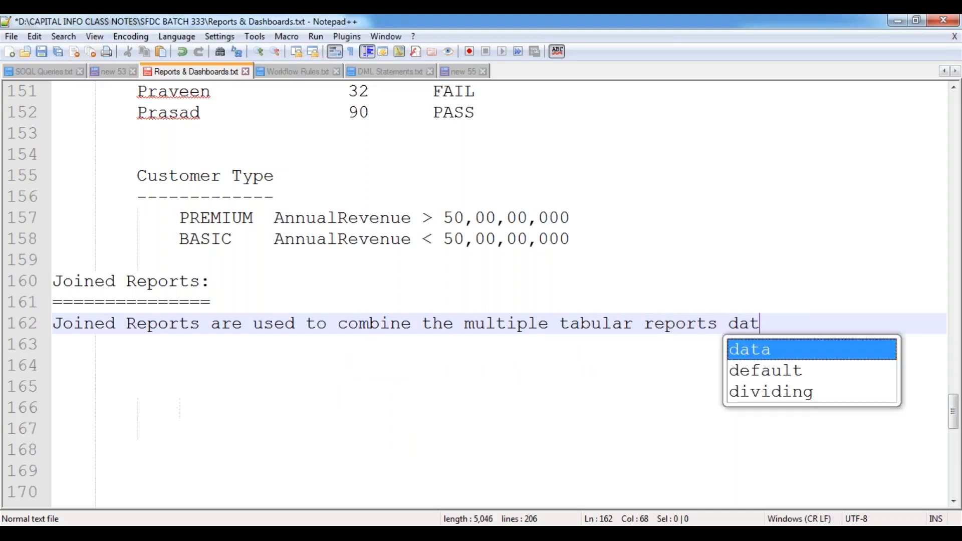
pyautogui.write(' into a single')
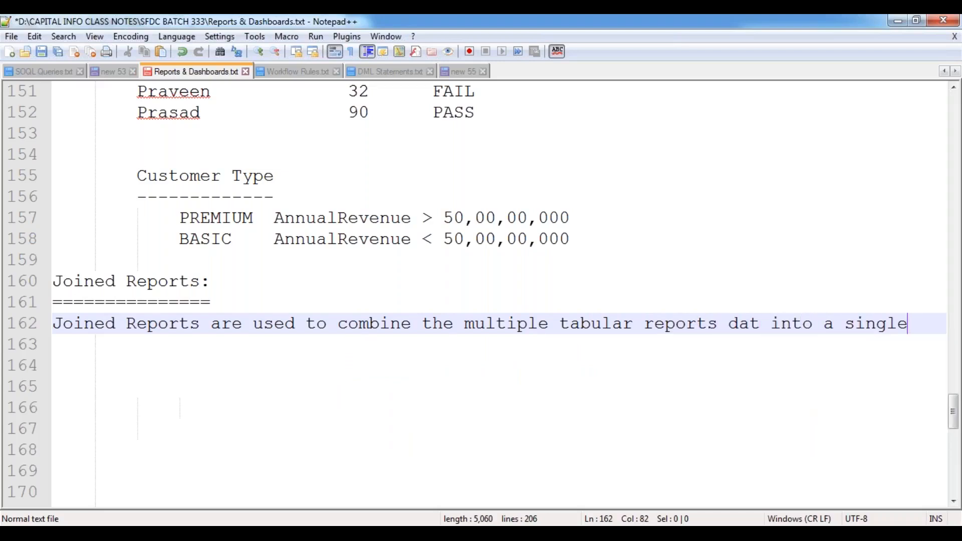
pyautogui.write(' report.')
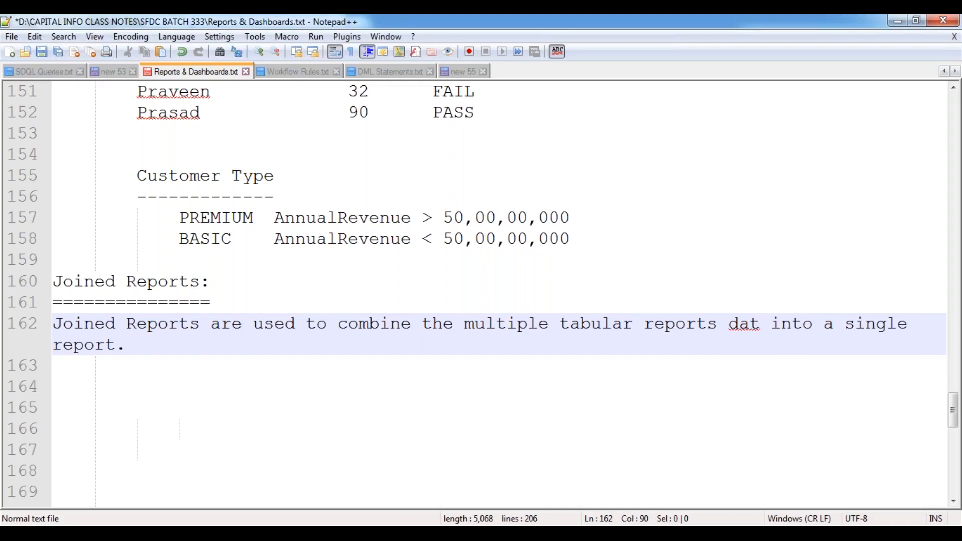
# Correct "dat" to "data" in the joined reports definition, add a blank line below the sentence, and save the notes.
pyautogui.click(759, 326)
pyautogui.write('a')
pyautogui.press('BackSpace')
pyautogui.write('a')
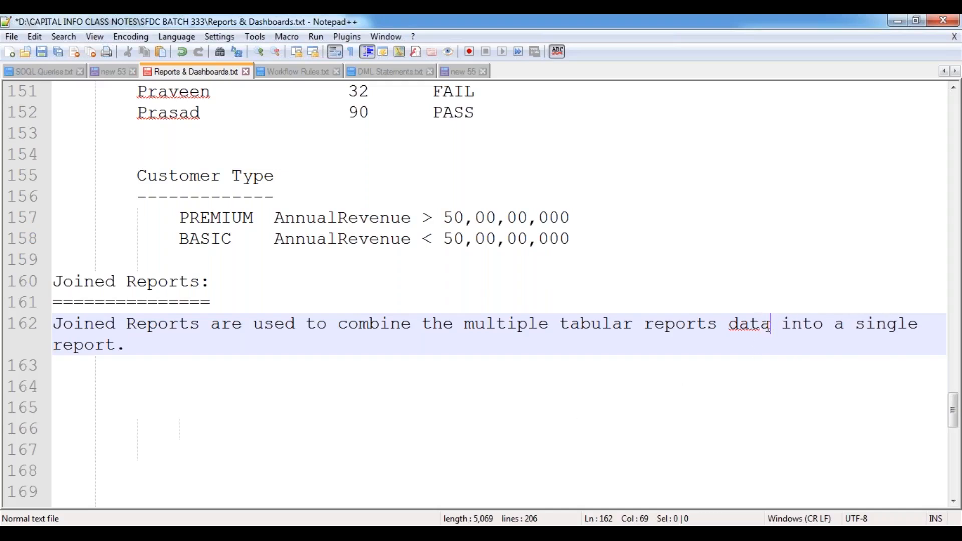
pyautogui.click(140, 347)
pyautogui.press('Return')
pyautogui.press('Return')
pyautogui.hotkey('ctrl', 's')
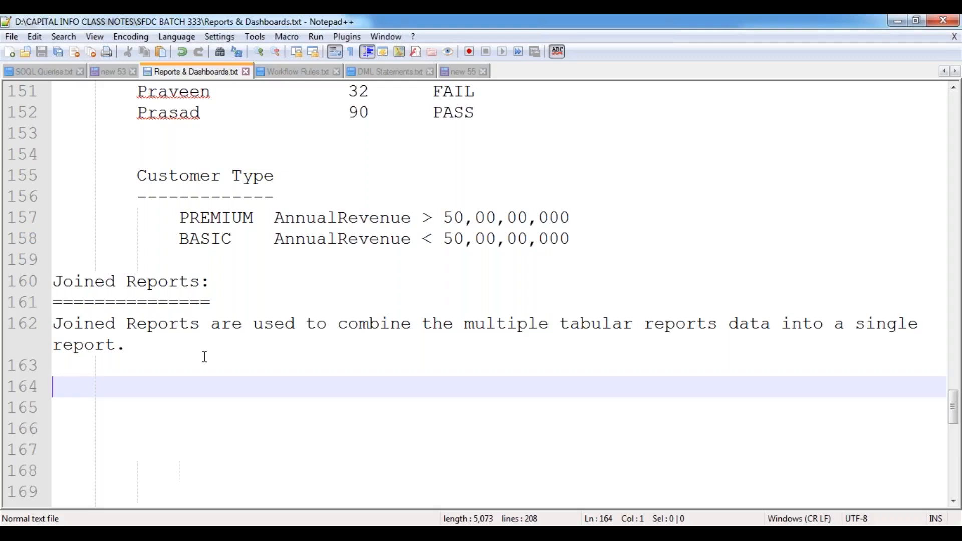
# Add the heading "UseCase:" below the definition, underlined with a row of eight equals signs.
pyautogui.write('UseCase')
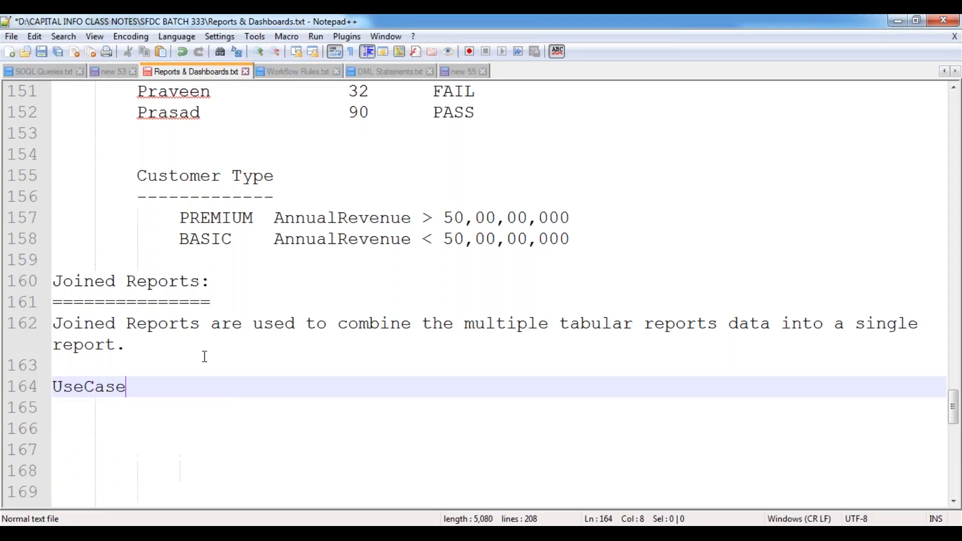
pyautogui.write(':')
pyautogui.press('Return')
pyautogui.write('========')
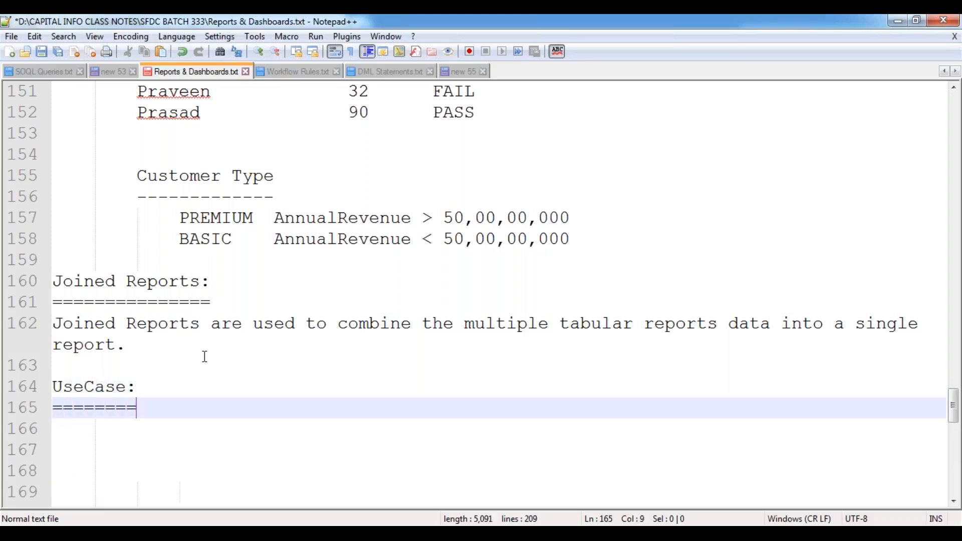
# Begin the indented use case with "Configure a Joined Report, to represent the Service Cases based on the Status".
pyautogui.press('Return')
pyautogui.press('Tab')
pyautogui.write('Config')
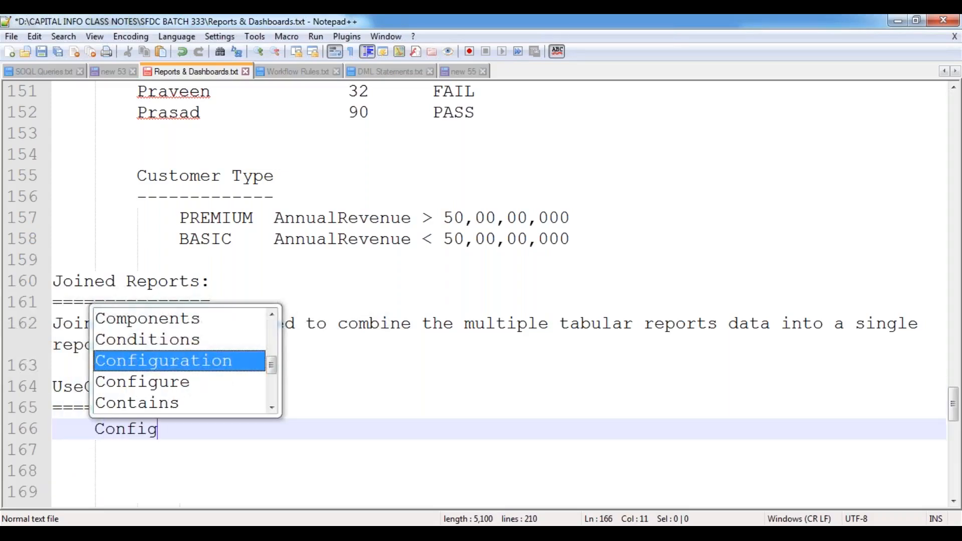
pyautogui.write('ure a Joined Report')
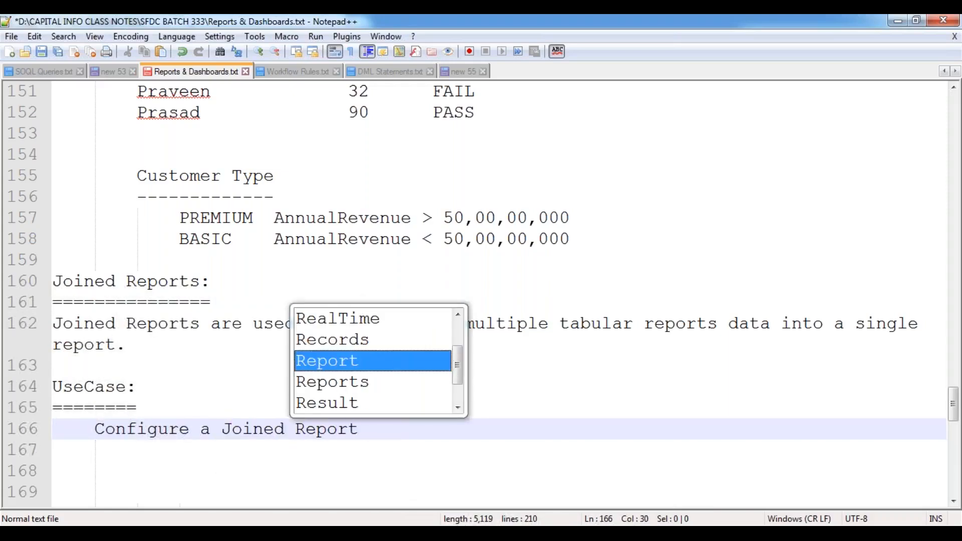
pyautogui.write(', to represent the Serv')
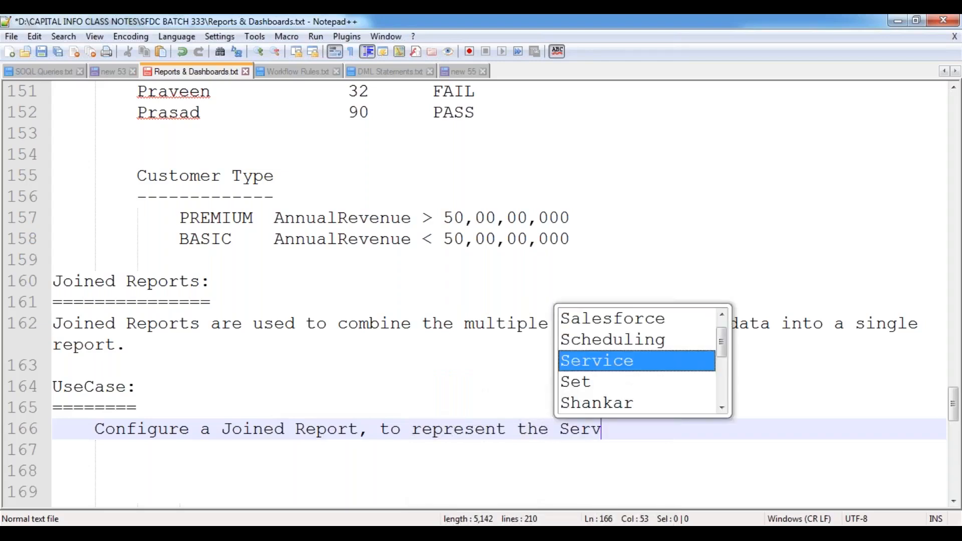
pyautogui.press('Return')
pyautogui.write('Case')
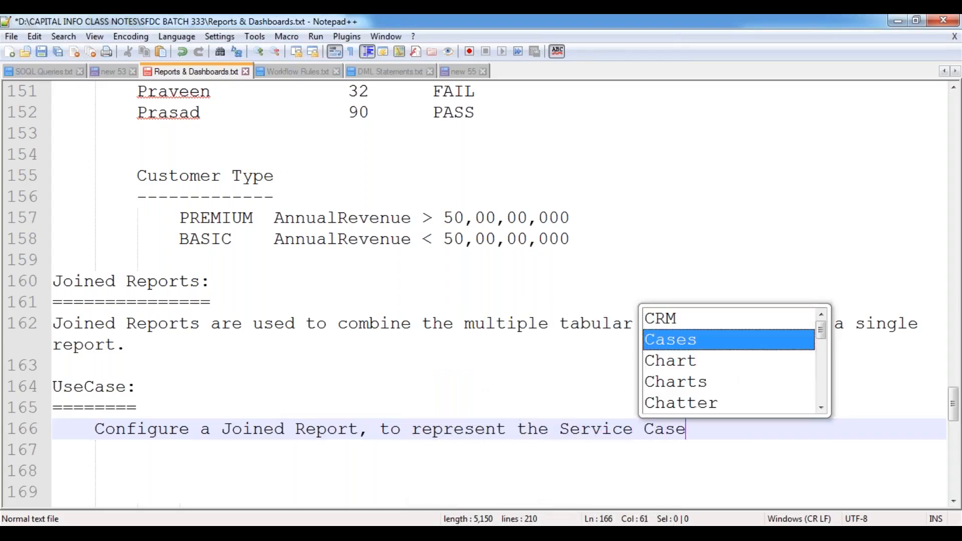
pyautogui.write('s based on the Status')
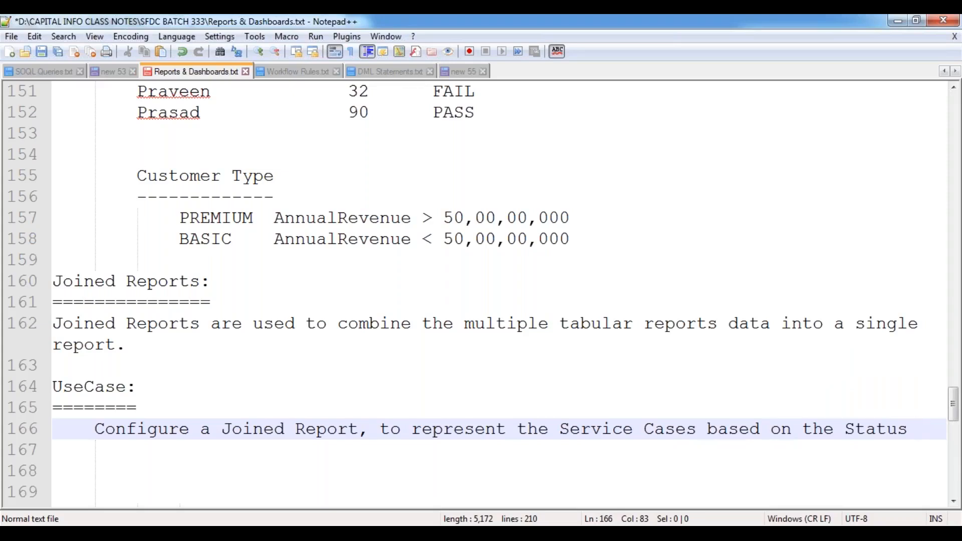
# Finish the use case with 'like "New, Working, Closed and Escalated" by dividing the records to 4 different tables.' and save the notes.
pyautogui.write('like ')
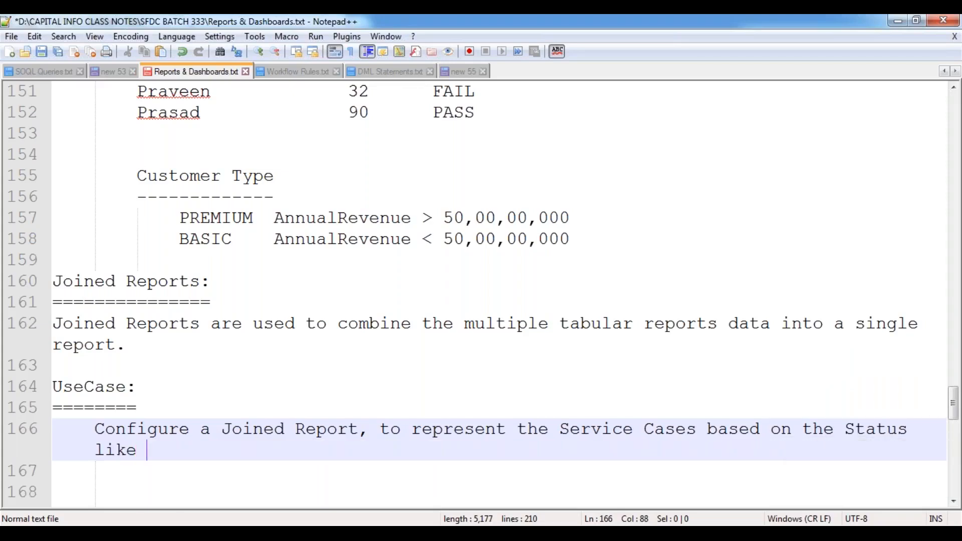
pyautogui.write('"New, Working, ')
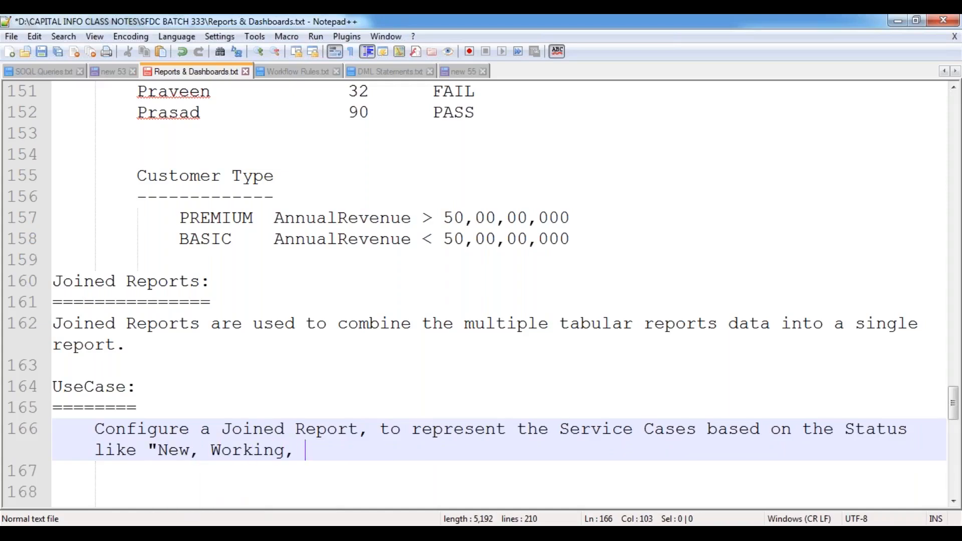
pyautogui.write('Closed and E')
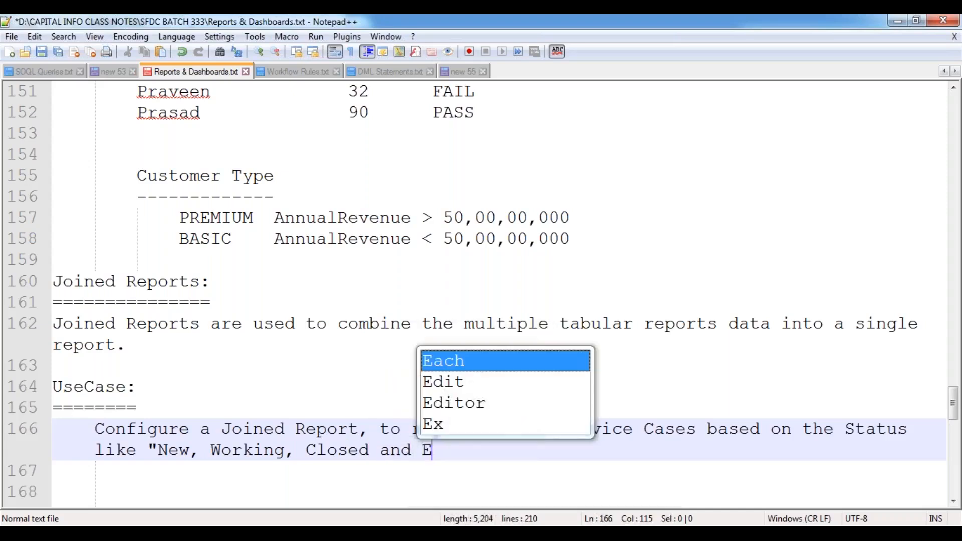
pyautogui.write('scalated')
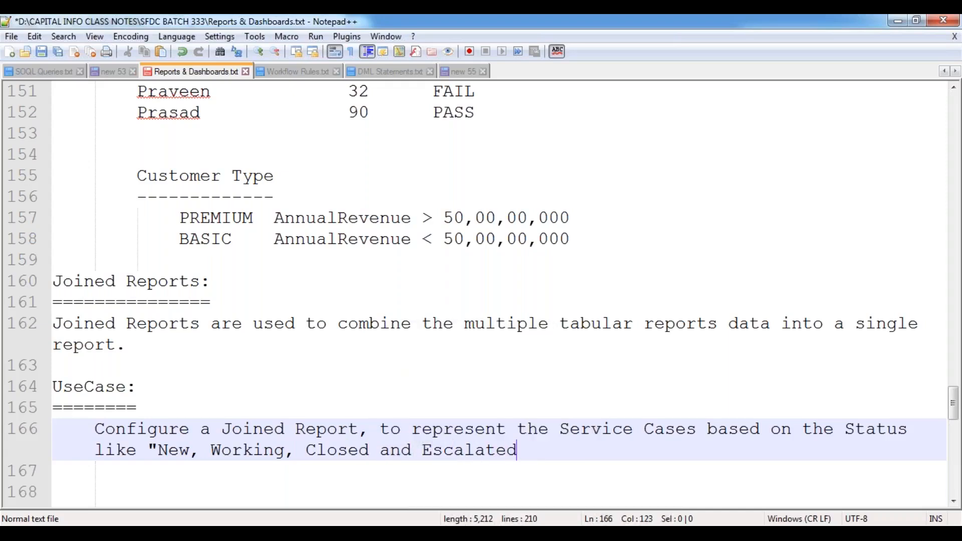
pyautogui.write('" by dividing the records to 4 different ')
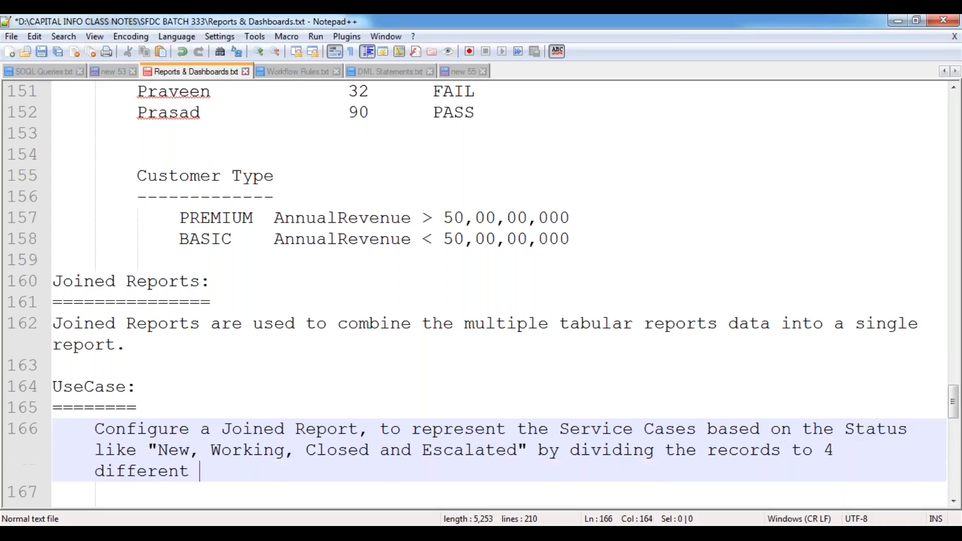
pyautogui.write('tables.')
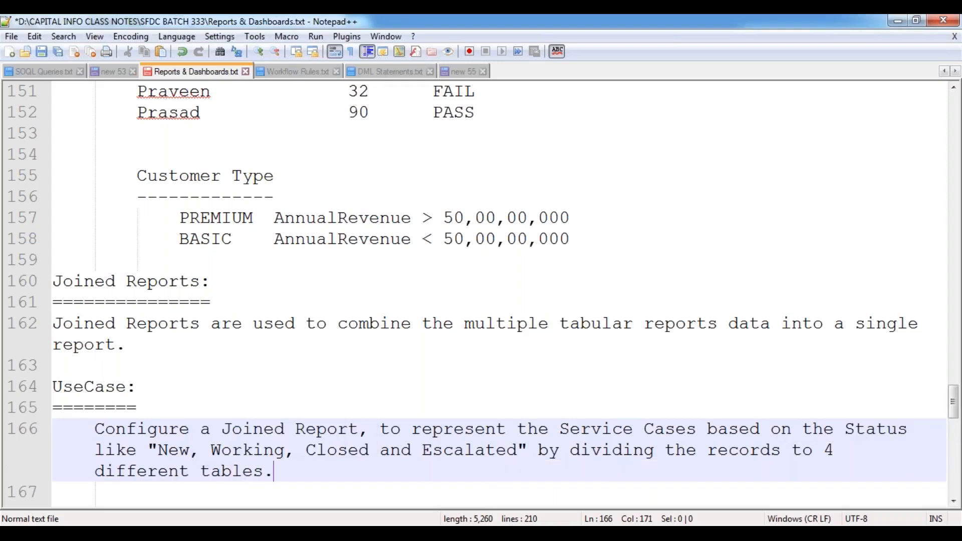
pyautogui.press('Return')
pyautogui.press('Return')
pyautogui.hotkey('ctrl', 's')
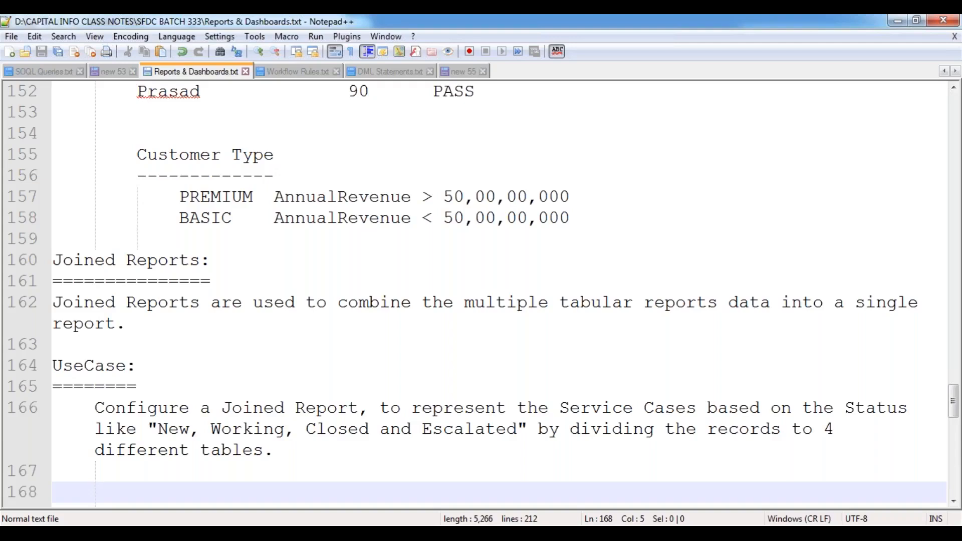
# Switch to Salesforce in Chrome and create a new report using the Cases report type from Customer Support Reports.
pyautogui.scroll(-2, 306, 346)
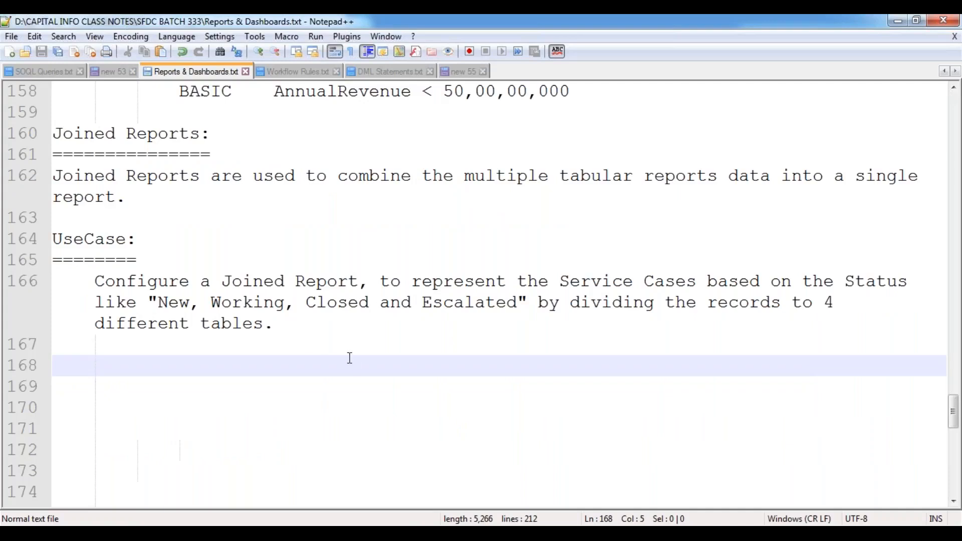
pyautogui.moveTo(195, 532)
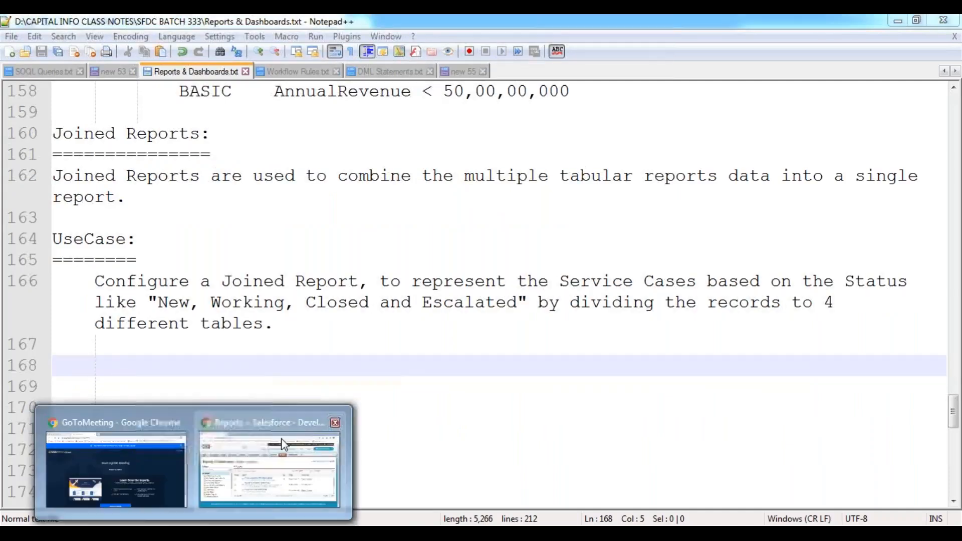
pyautogui.click(286, 431)
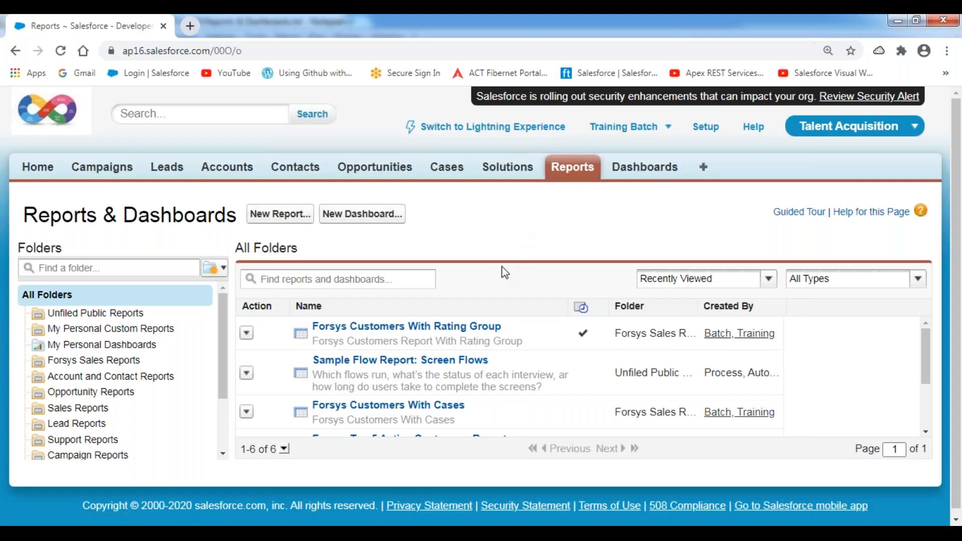
pyautogui.click(278, 220)
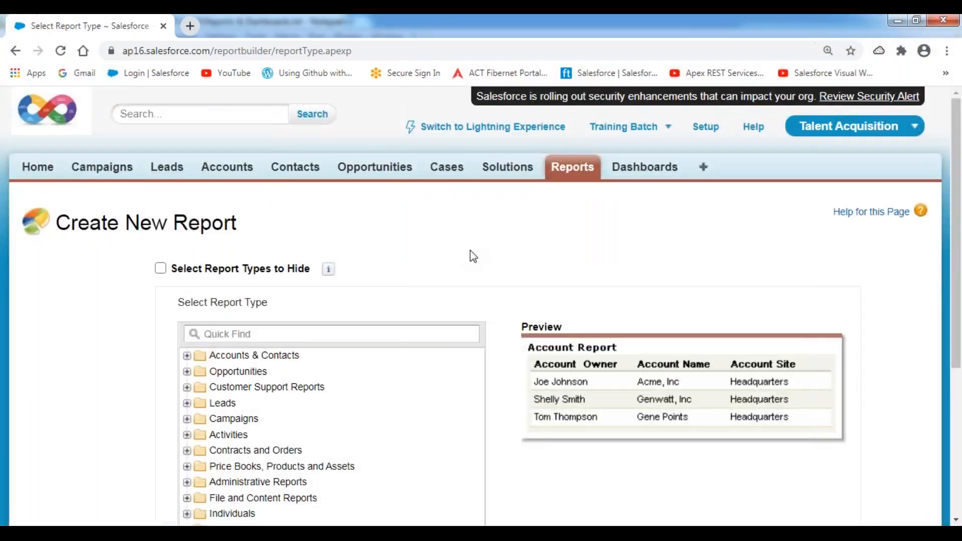
pyautogui.scroll(-4, 473, 256)
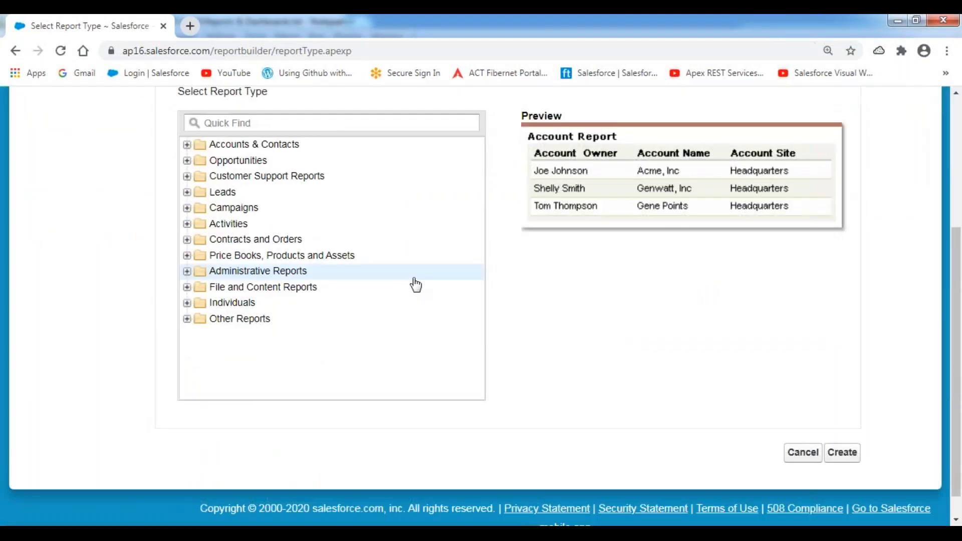
pyautogui.click(187, 177)
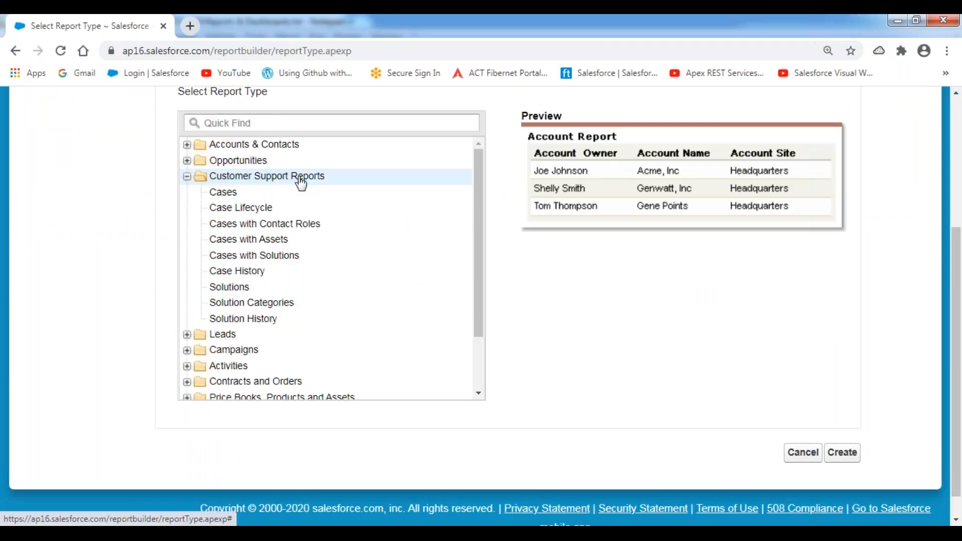
pyautogui.click(230, 200)
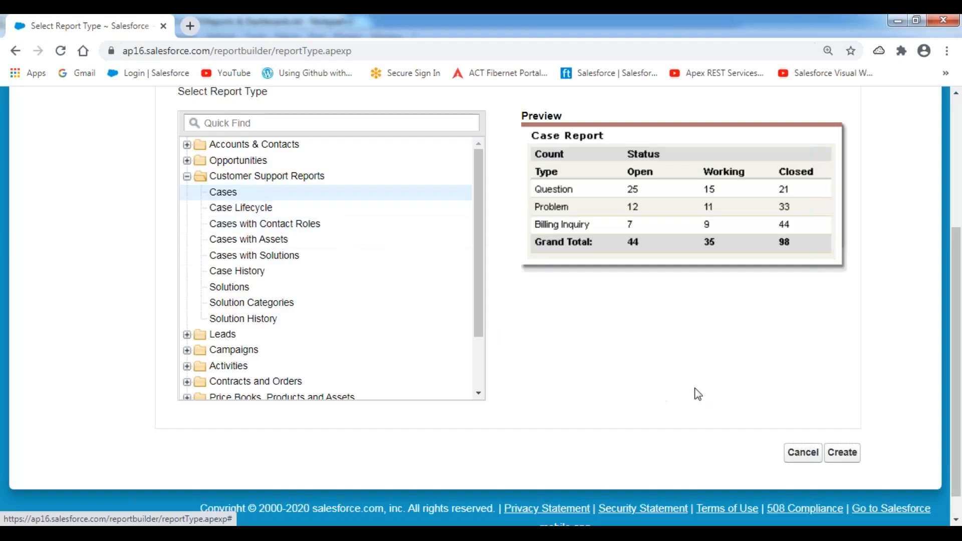
pyautogui.click(848, 464)
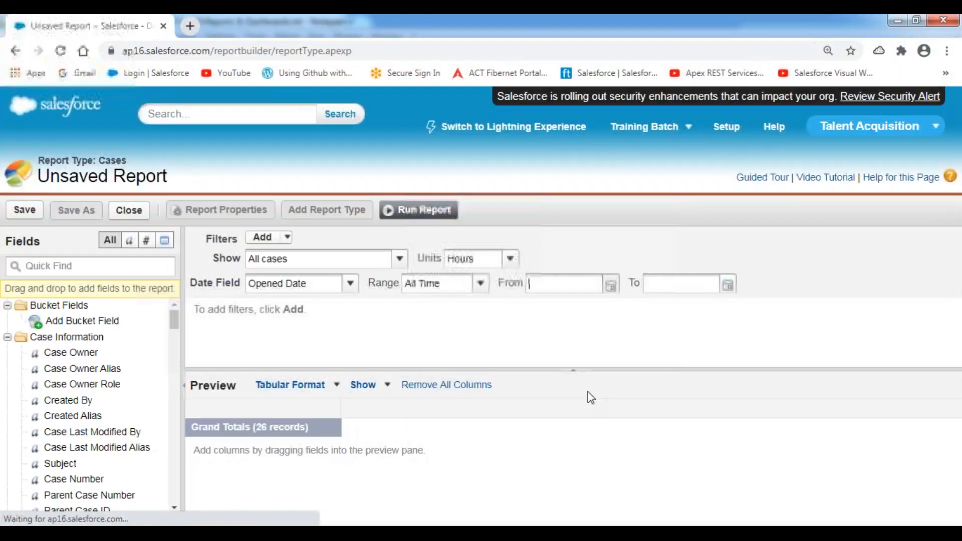
# Change the report to the Joined format and show its details in an enlarged preview.
pyautogui.moveTo(536, 369); pyautogui.dragTo(531, 323)
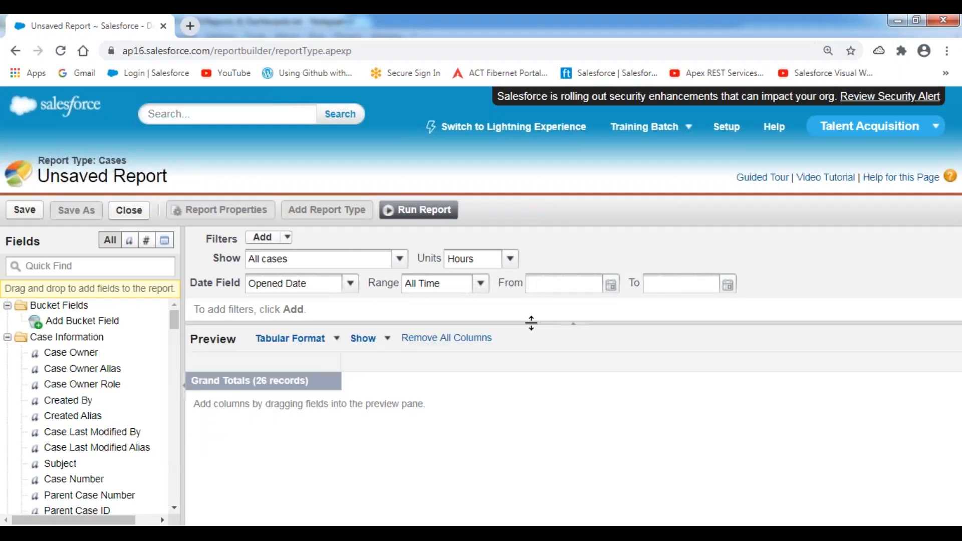
pyautogui.click(337, 339)
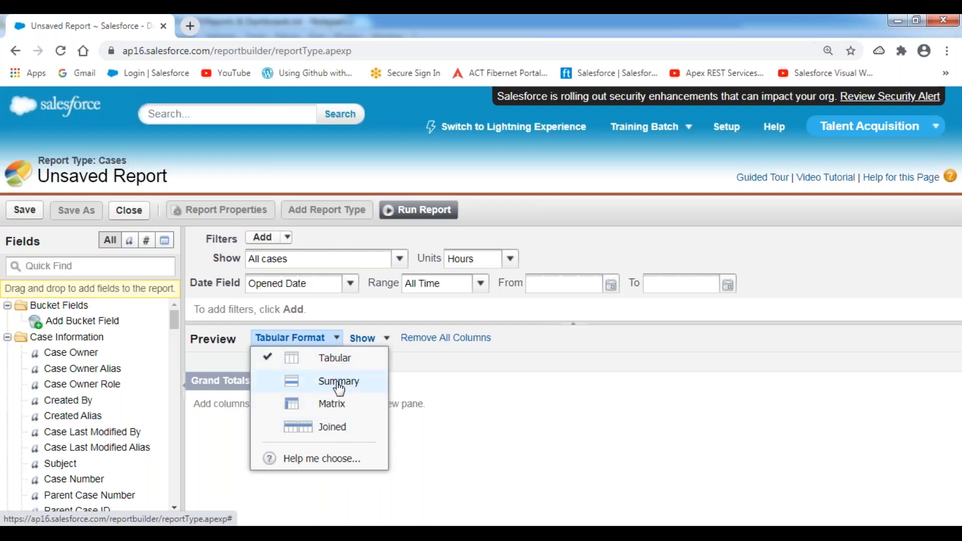
pyautogui.click(329, 429)
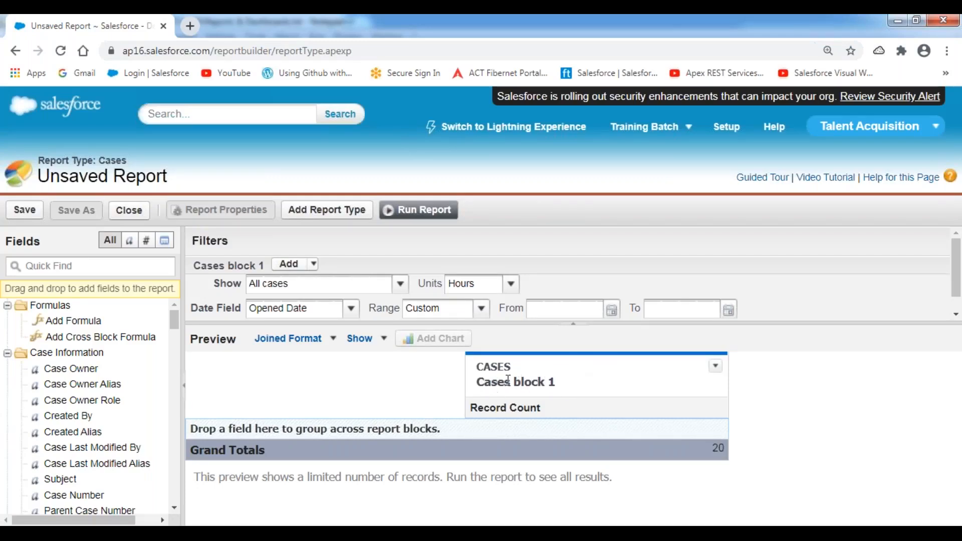
pyautogui.click(384, 340)
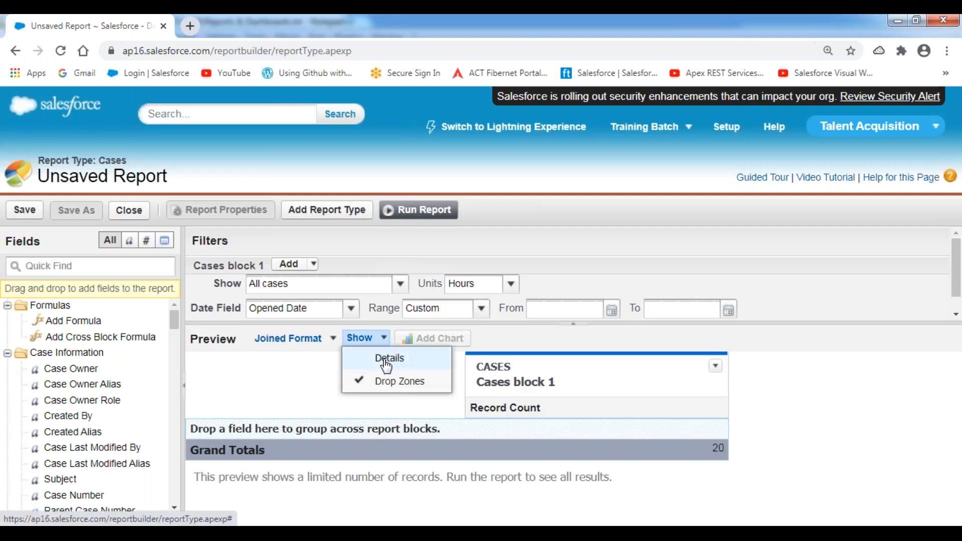
pyautogui.click(385, 366)
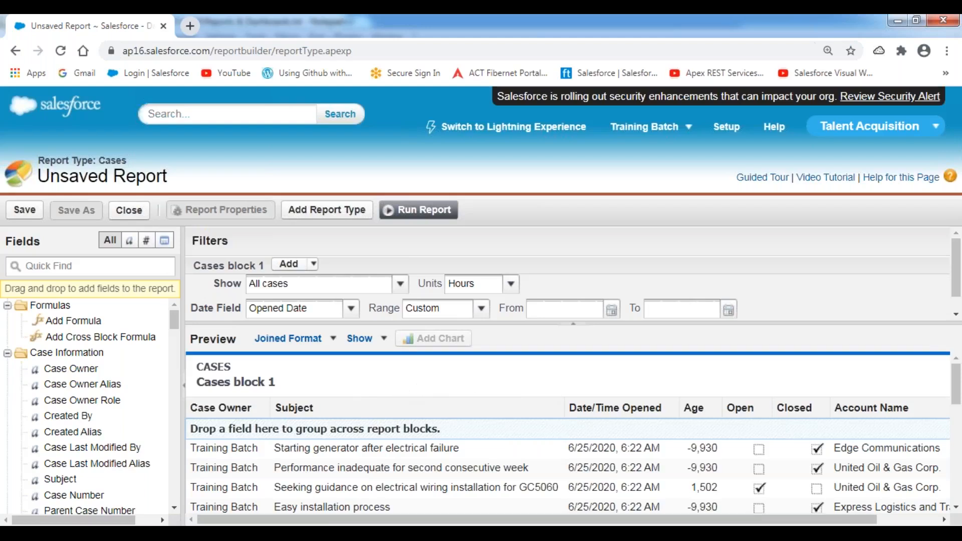
# Switch to the Paint diagram and label the Closed Cases box "Block 1" and the Working Cases box "Block 2".
pyautogui.click(351, 534)
pyautogui.click(160, 283)
pyautogui.write('Bl')
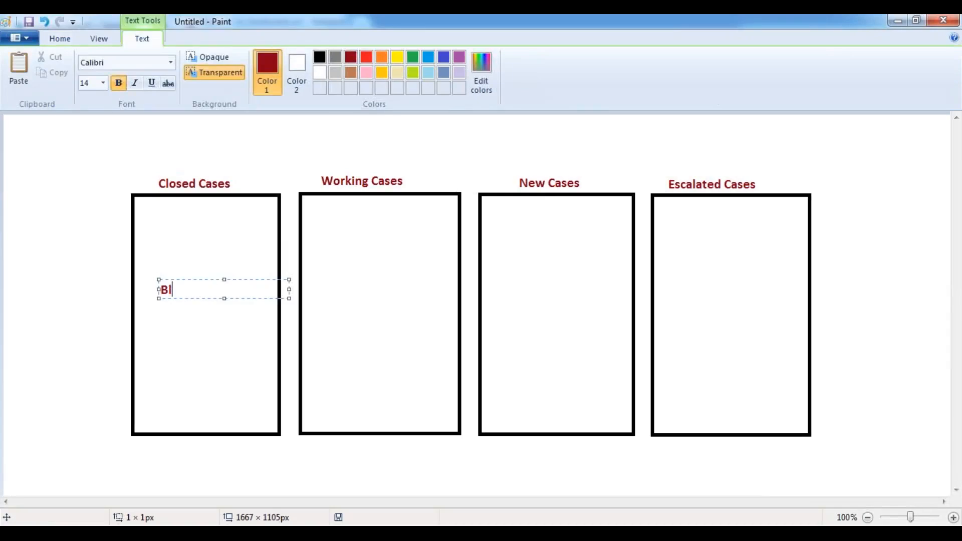
pyautogui.press('BackSpace')
pyautogui.press('BackSpace')
pyautogui.click(362, 320)
pyautogui.click(336, 292)
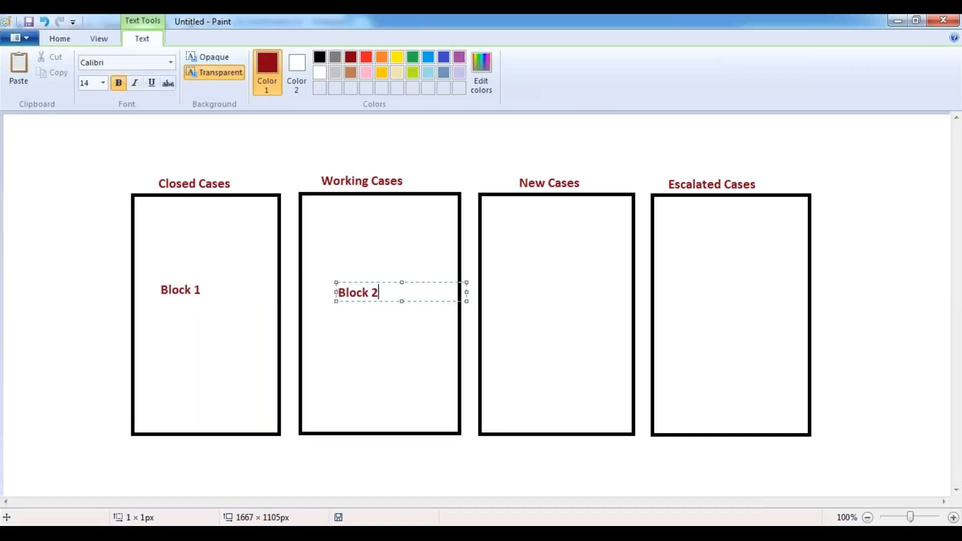
# Label the New Cases box "Block 3" and the Escalated Cases box "Block 4".
pyautogui.click(502, 296)
pyautogui.click(507, 294)
pyautogui.write('Bloc')
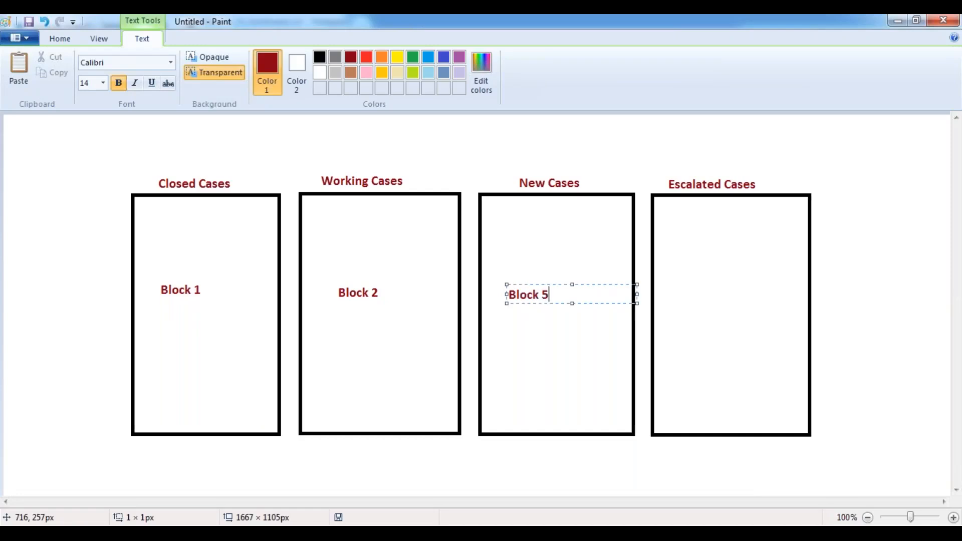
pyautogui.write('k 3')
pyautogui.click(687, 299)
pyautogui.click(685, 289)
pyautogui.write('Block 4')
pyautogui.click(525, 149)
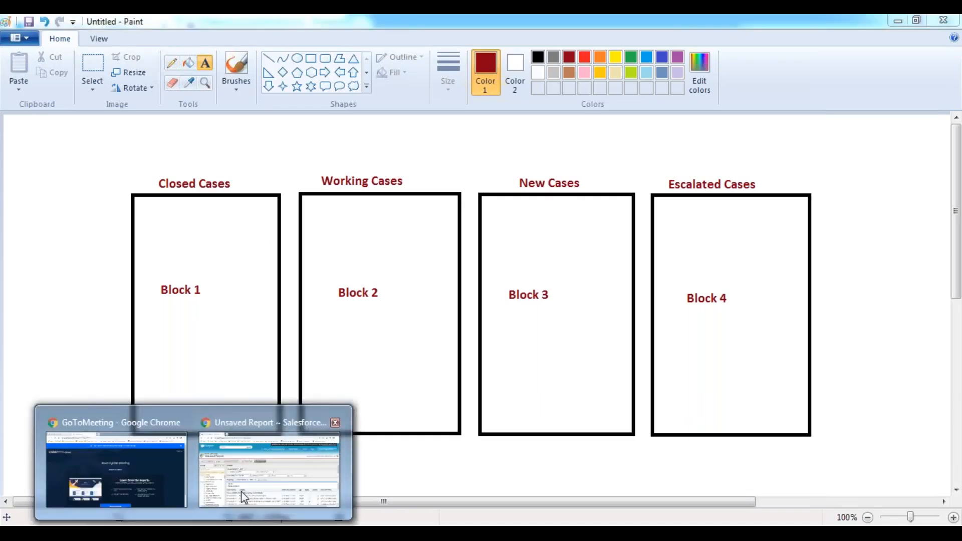
# Switch back to the Salesforce report and remove the Case Owner, Subject, Date/Time Opened, Age, Open and Closed columns from the block.
pyautogui.click(280, 421)
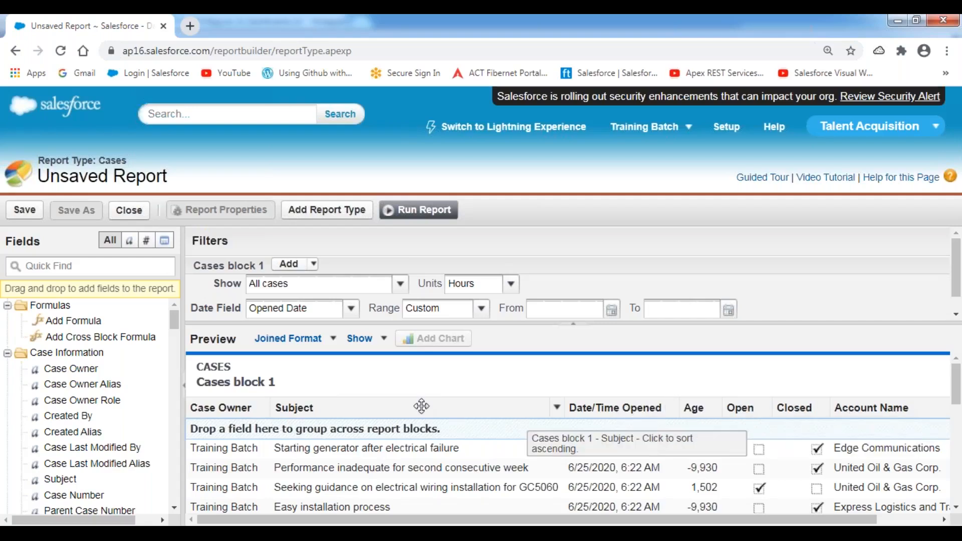
pyautogui.moveTo(232, 408); pyautogui.dragTo(98, 401)
pyautogui.moveTo(280, 407); pyautogui.dragTo(95, 401)
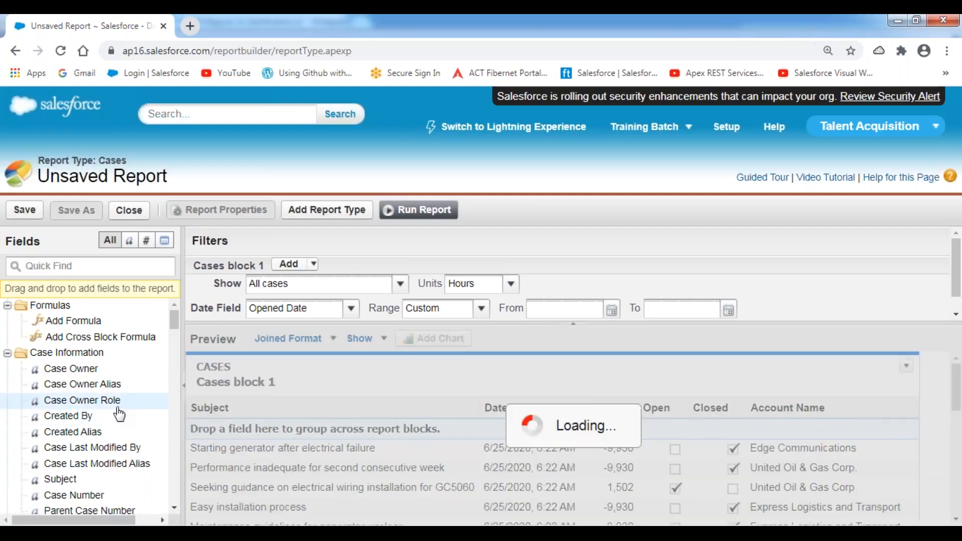
pyautogui.moveTo(221, 403); pyautogui.dragTo(120, 421)
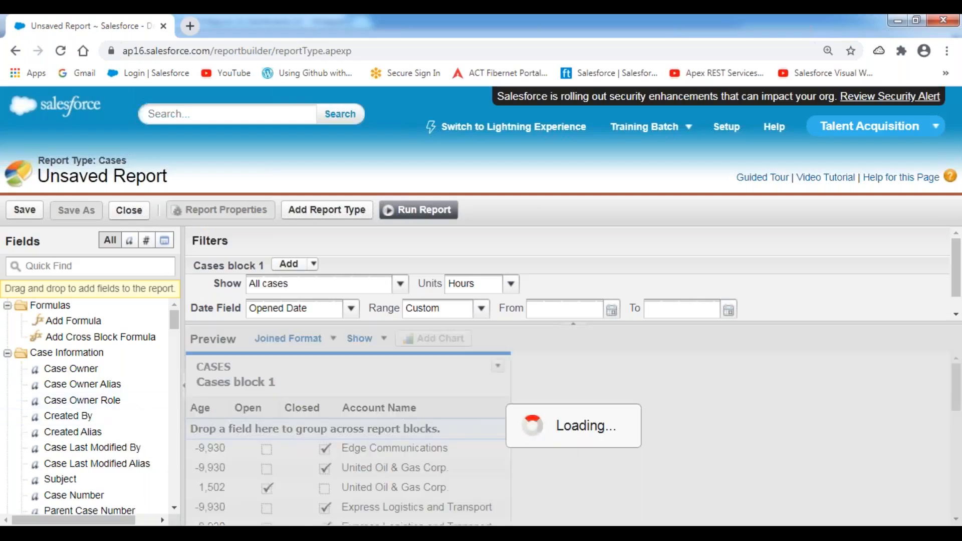
pyautogui.moveTo(205, 409); pyautogui.dragTo(118, 430)
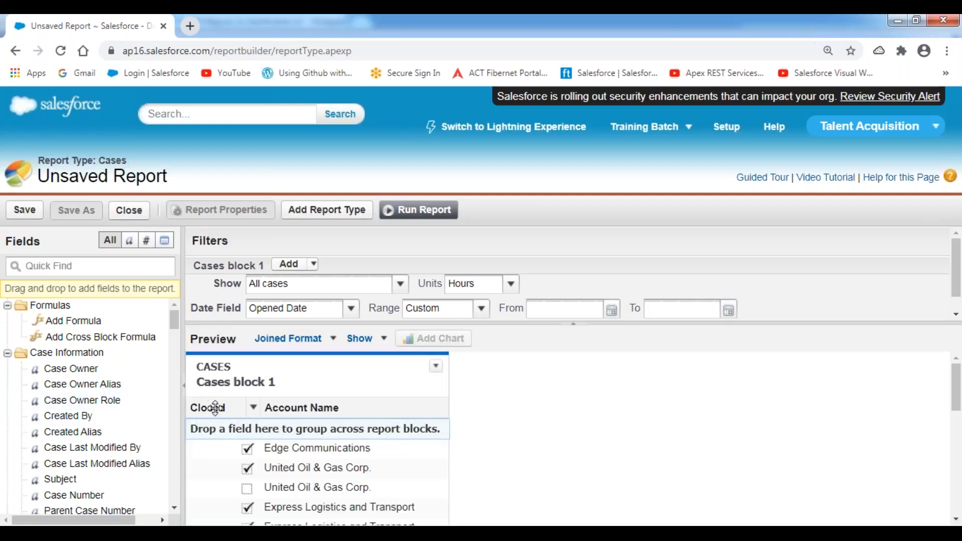
pyautogui.moveTo(214, 408); pyautogui.dragTo(102, 415)
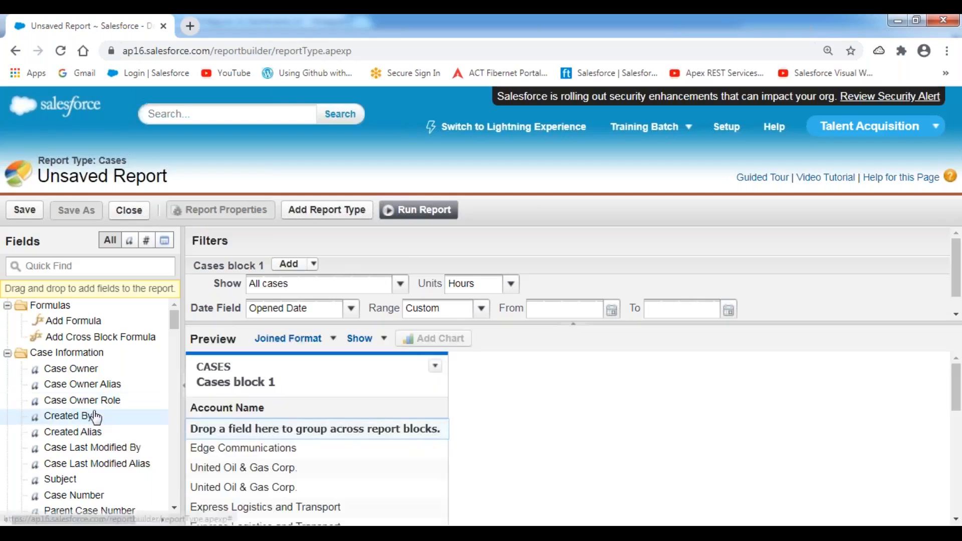
# Add the Case Number, Status and Priority fields as columns of the block, with Priority placed before Status.
pyautogui.moveTo(78, 496); pyautogui.dragTo(399, 403)
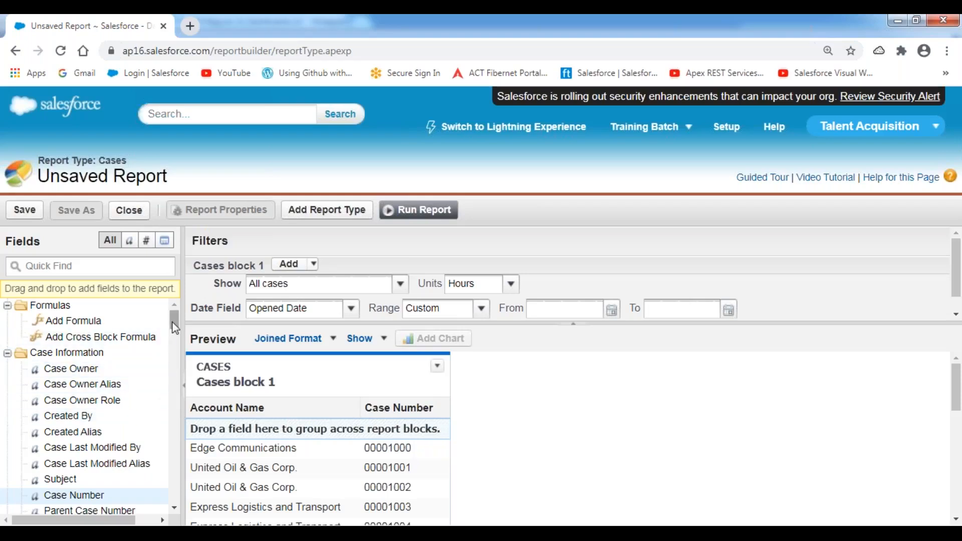
pyautogui.moveTo(172, 321); pyautogui.dragTo(174, 341)
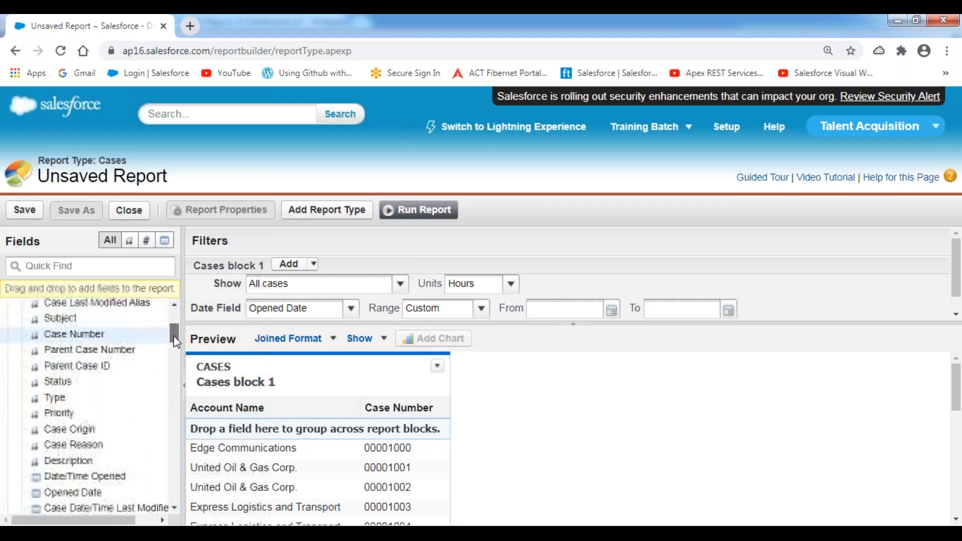
pyautogui.moveTo(65, 387); pyautogui.dragTo(434, 408)
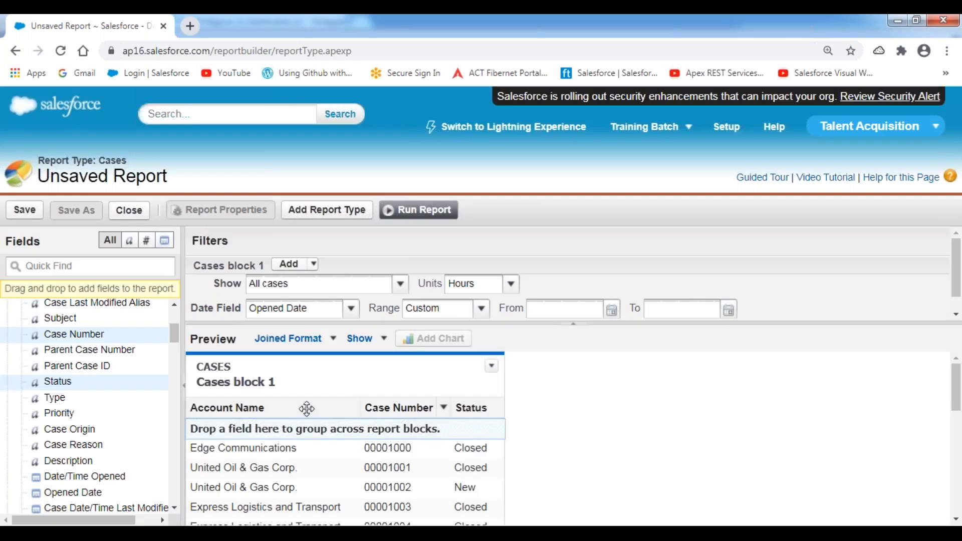
pyautogui.moveTo(59, 413); pyautogui.dragTo(499, 407)
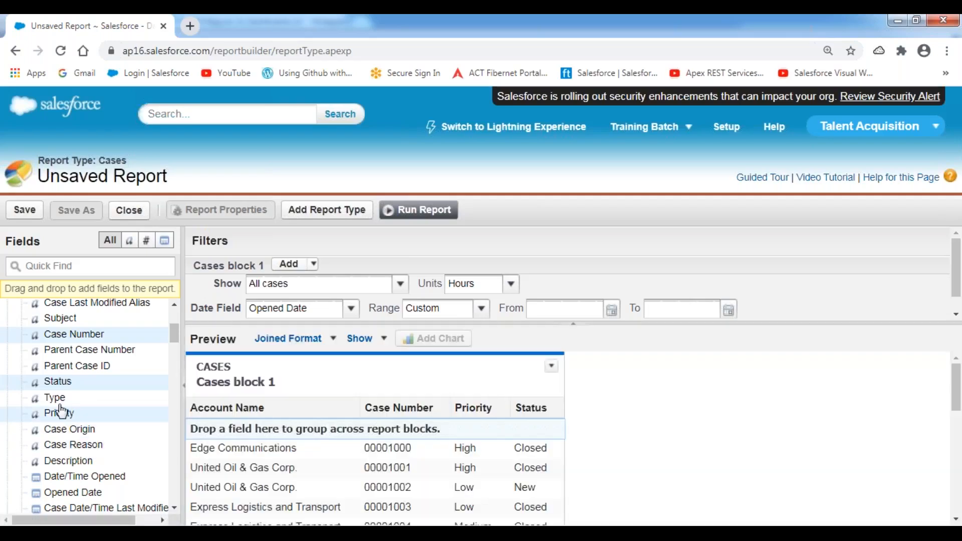
# Add the Type, Case Reason and Case Origin columns to the block and remove the Account Name column.
pyautogui.moveTo(58, 398); pyautogui.dragTo(539, 408)
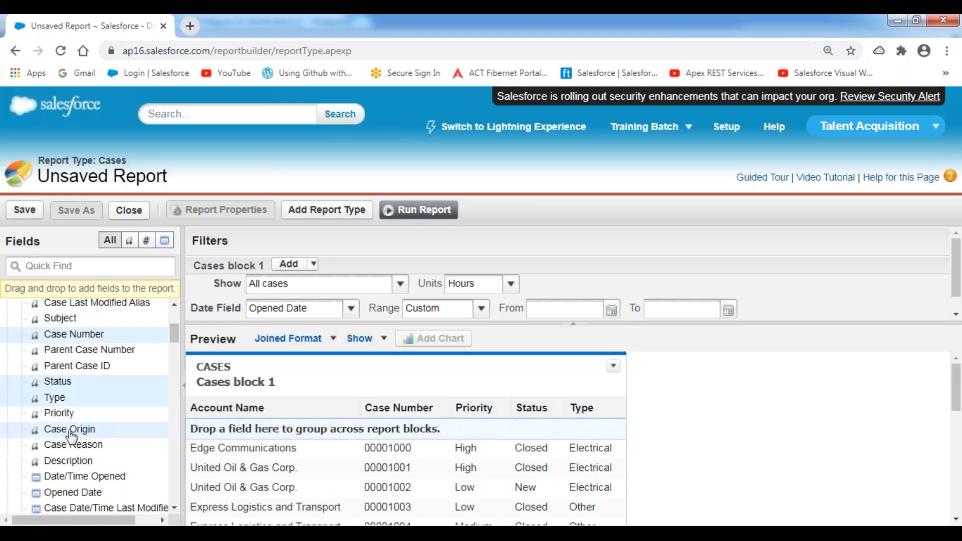
pyautogui.moveTo(75, 446); pyautogui.dragTo(568, 407)
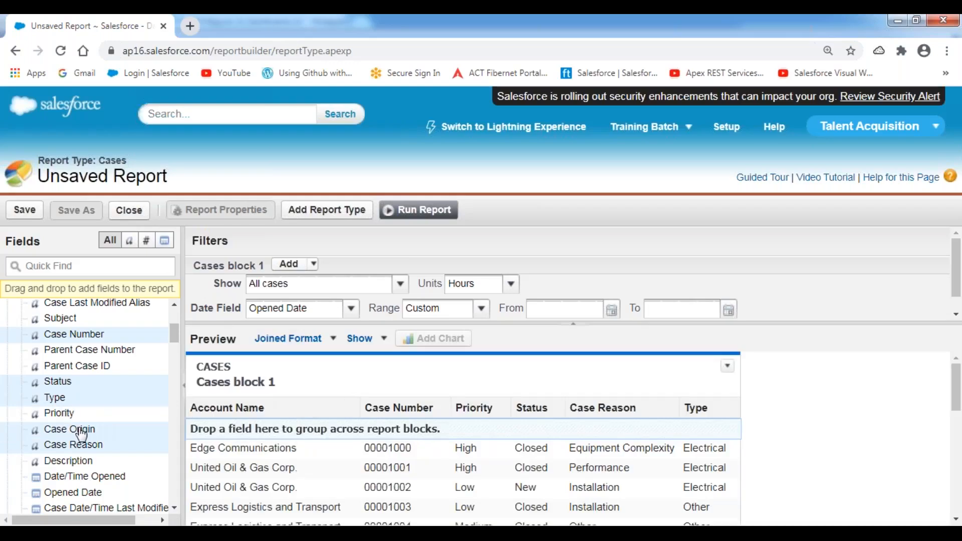
pyautogui.moveTo(80, 430); pyautogui.dragTo(608, 441)
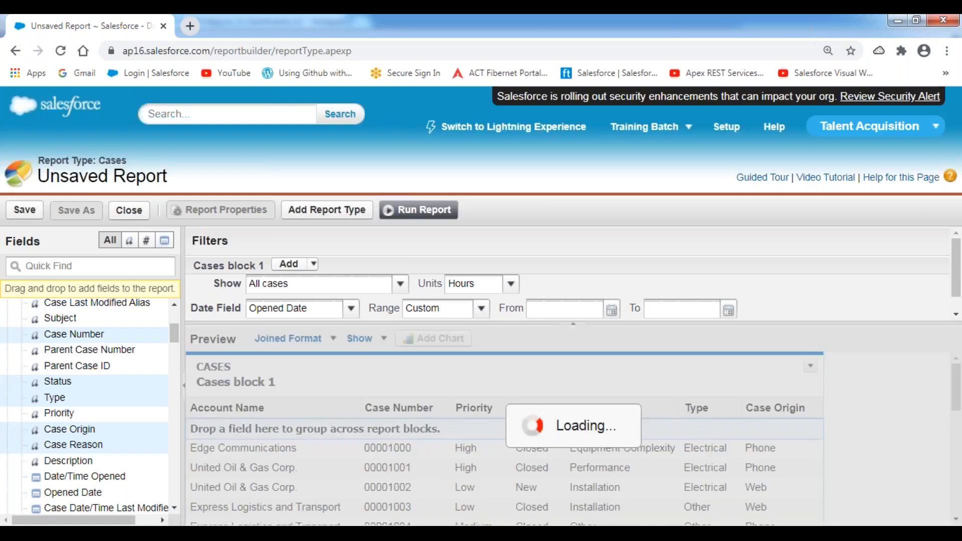
pyautogui.moveTo(297, 411); pyautogui.dragTo(67, 419)
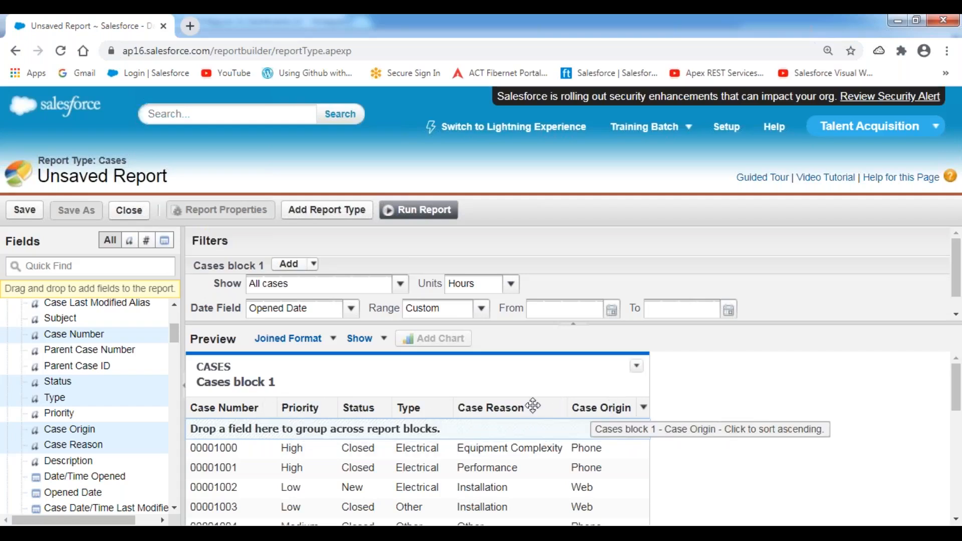
# Rename the first Cases block as "Closed Cases".
pyautogui.click(284, 383)
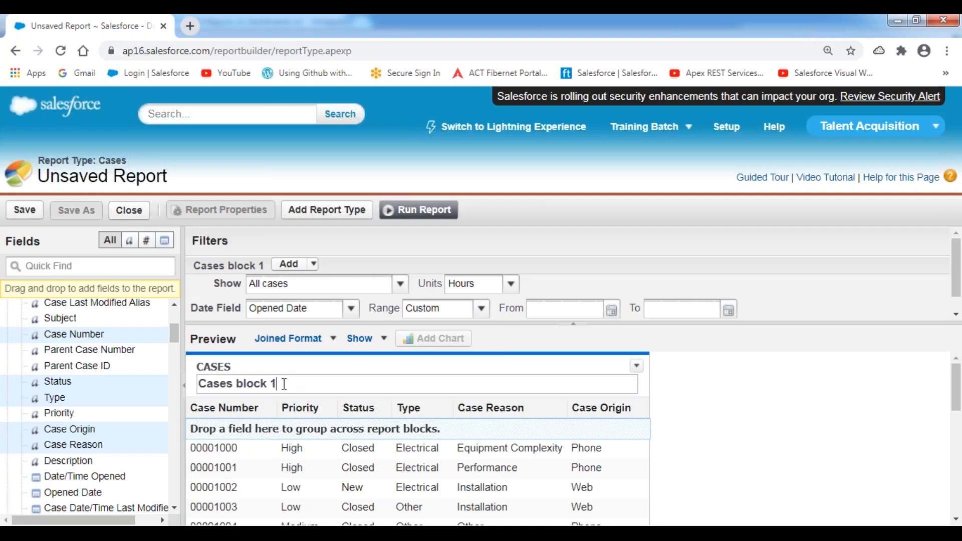
pyautogui.press('BackSpace')
pyautogui.press('BackSpace')
pyautogui.press('BackSpace')
pyautogui.press('BackSpace')
pyautogui.press('BackSpace')
pyautogui.press('BackSpace')
pyautogui.press('BackSpace')
pyautogui.press('BackSpace')
pyautogui.press('BackSpace')
pyautogui.press('BackSpace')
pyautogui.press('BackSpace')
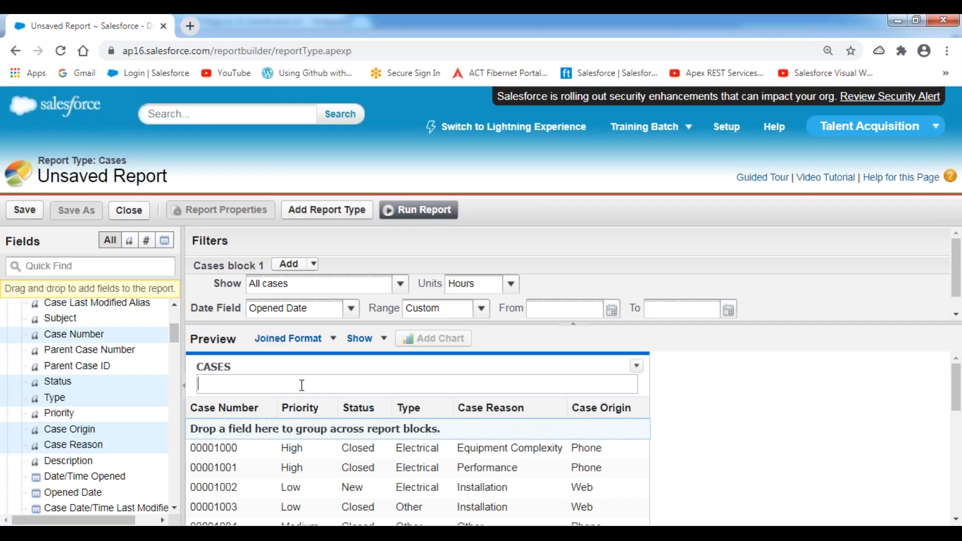
pyautogui.write('Closed Ca')
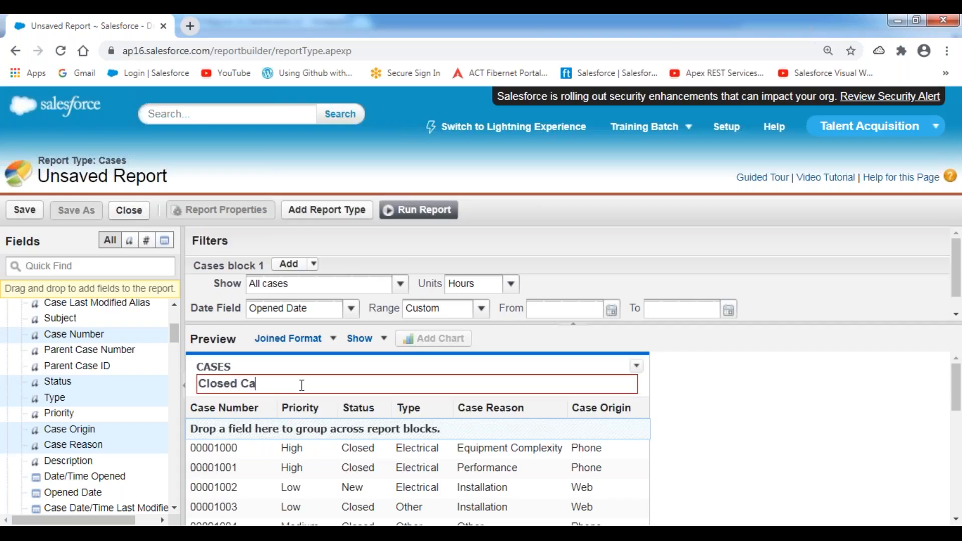
pyautogui.write('ses')
pyautogui.press('Return')
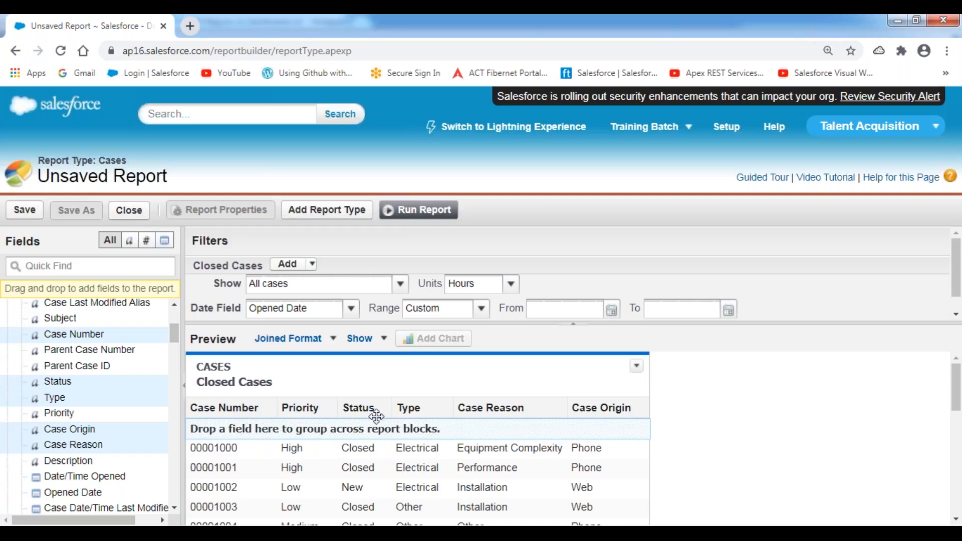
# Run the report to review the status of the cases in the Closed Cases block, and return to customizing it.
pyautogui.click(424, 212)
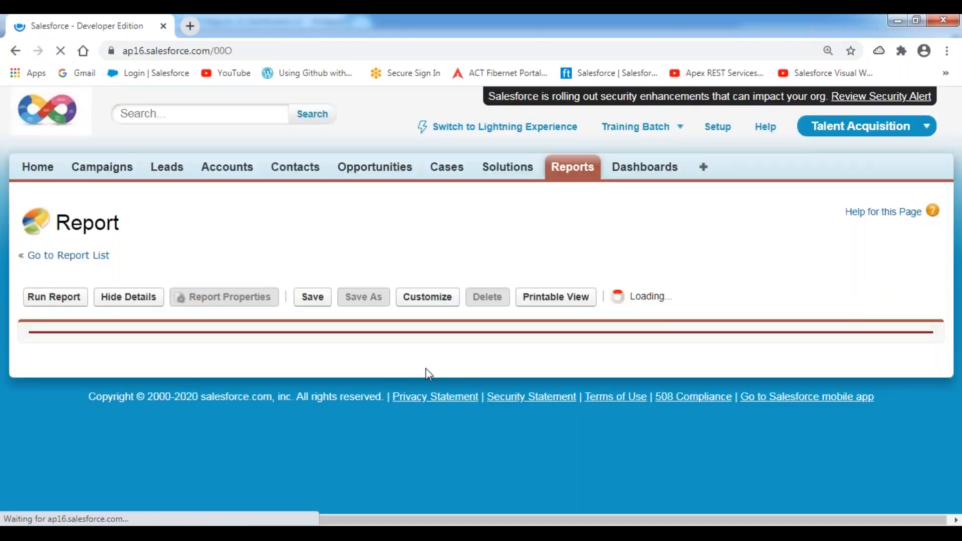
pyautogui.scroll(-3, 429, 374)
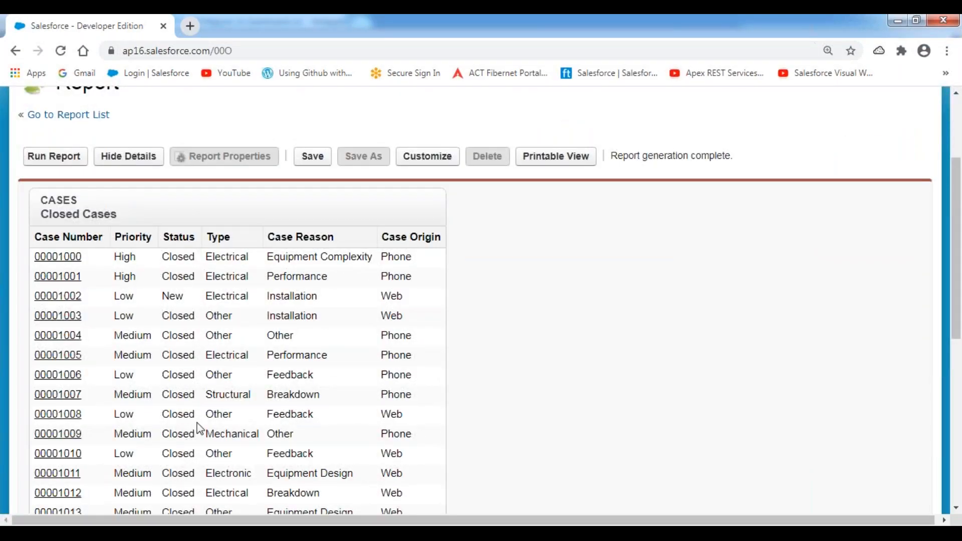
pyautogui.scroll(-6, 200, 429)
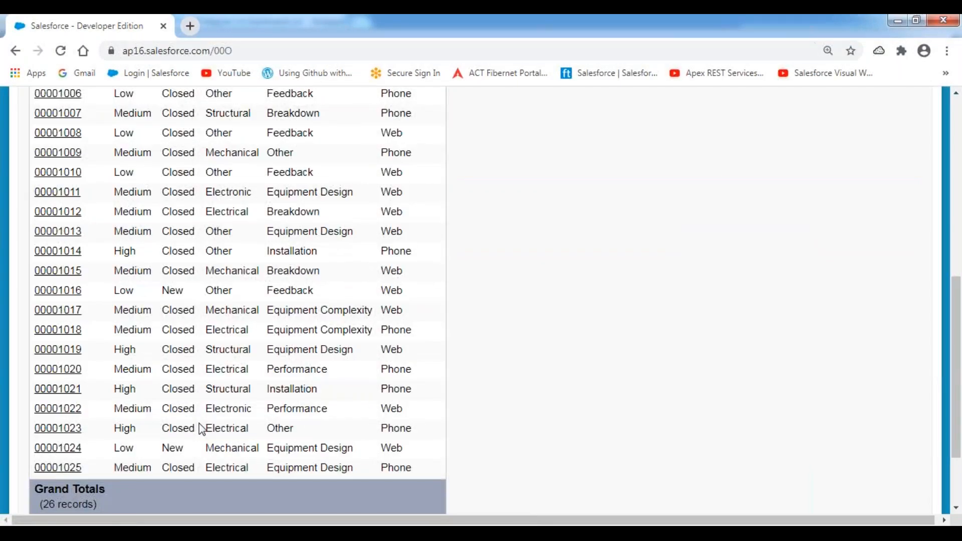
pyautogui.scroll(7, 201, 429)
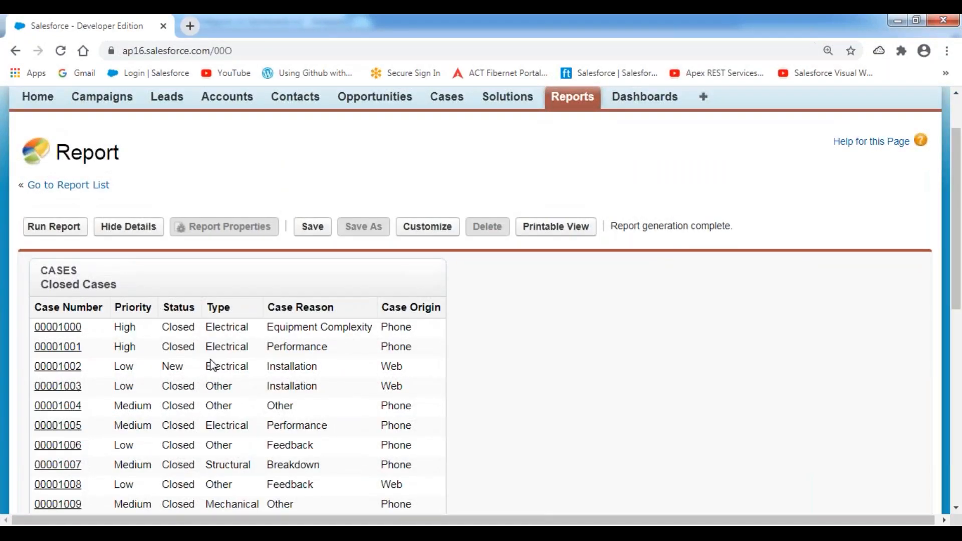
pyautogui.click(426, 231)
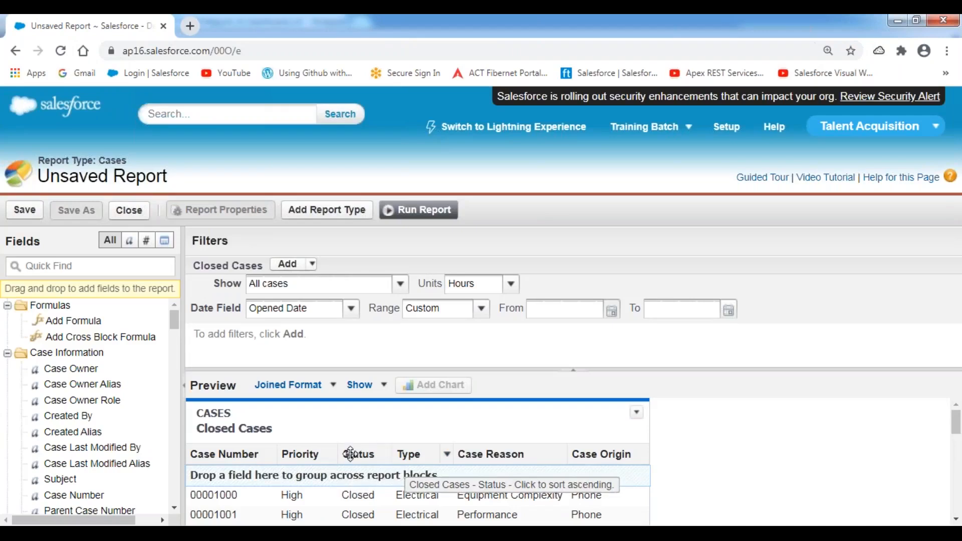
pyautogui.scroll(-2, 350, 452)
pyautogui.scroll(2, 349, 451)
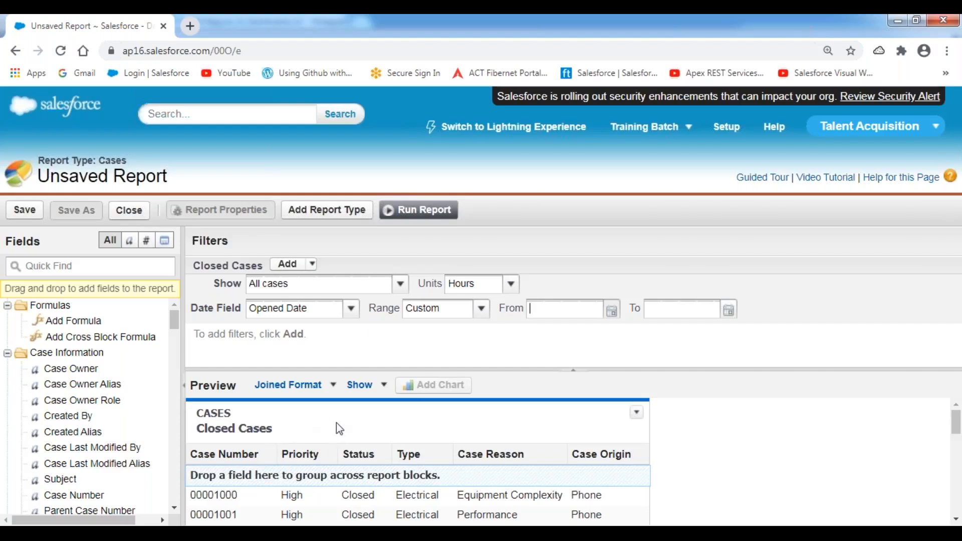
# Outline the Closed Cases filter area with a red freehand rectangle using the screen drawing tool.
pyautogui.click(422, 22)
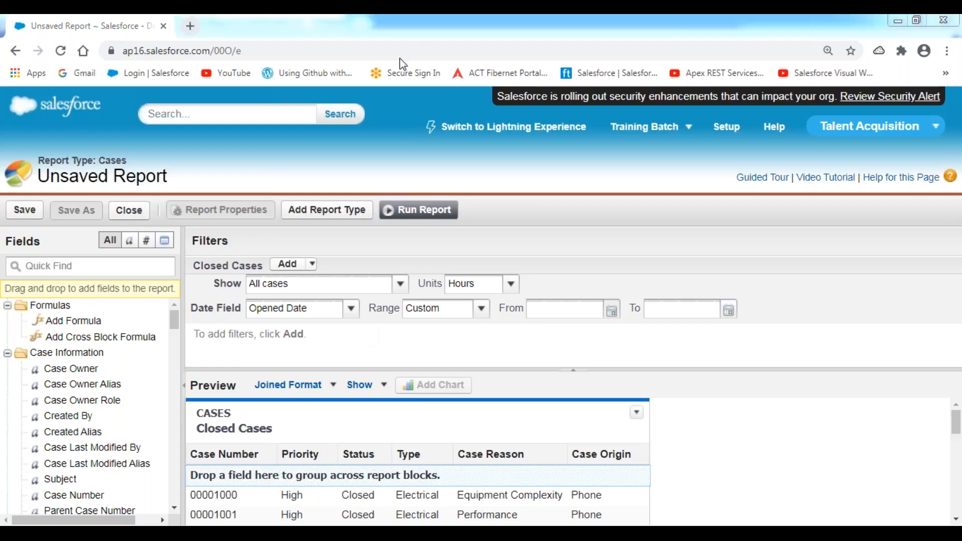
pyautogui.click(400, 50)
pyautogui.moveTo(191, 257)
pyautogui.mouseDown()
pyautogui.moveTo(194, 346)
pyautogui.moveTo(773, 335)
pyautogui.moveTo(761, 251)
pyautogui.moveTo(197, 252)
pyautogui.moveTo(194, 267)
pyautogui.mouseUp()
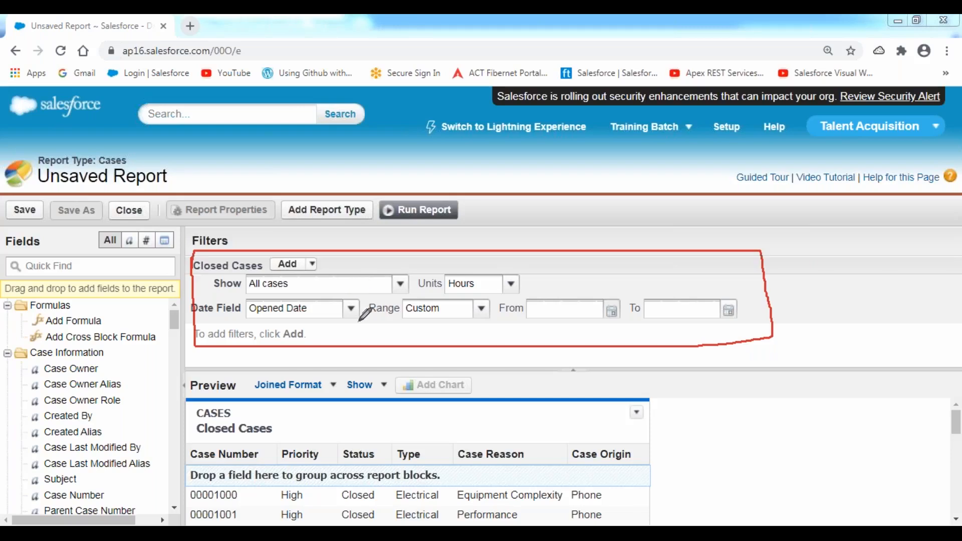
# Add a field filter to the Closed Cases block so that Status equals "Closed".
pyautogui.click(287, 264)
pyautogui.click(385, 336)
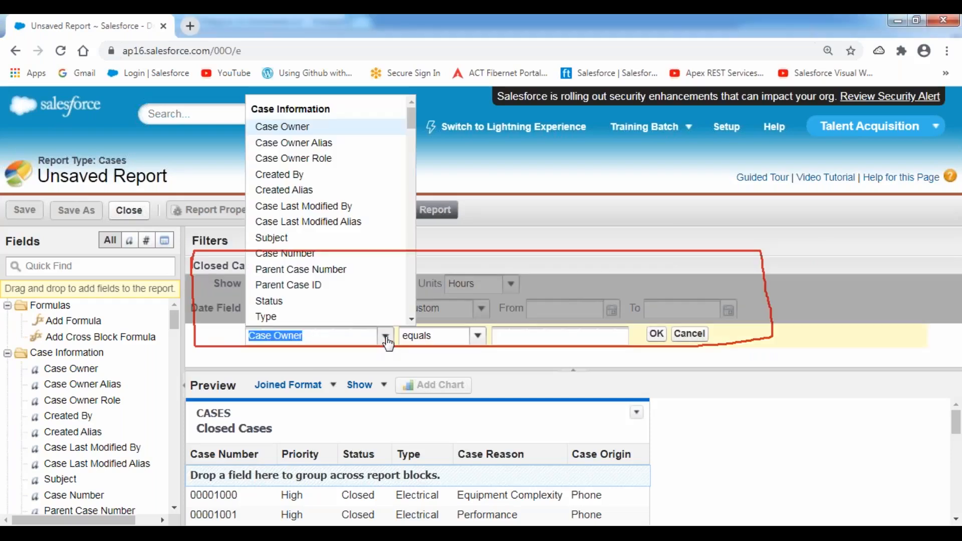
pyautogui.click(269, 301)
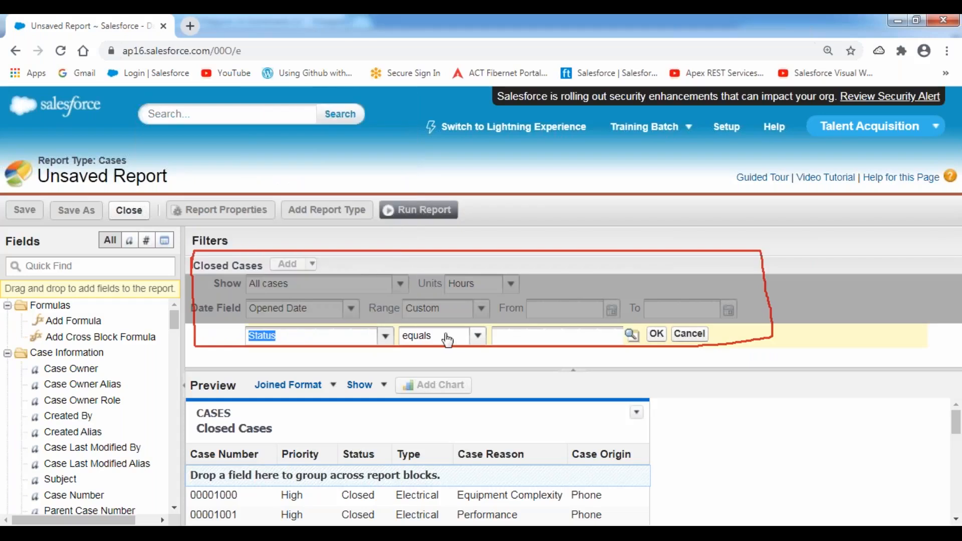
pyautogui.click(631, 336)
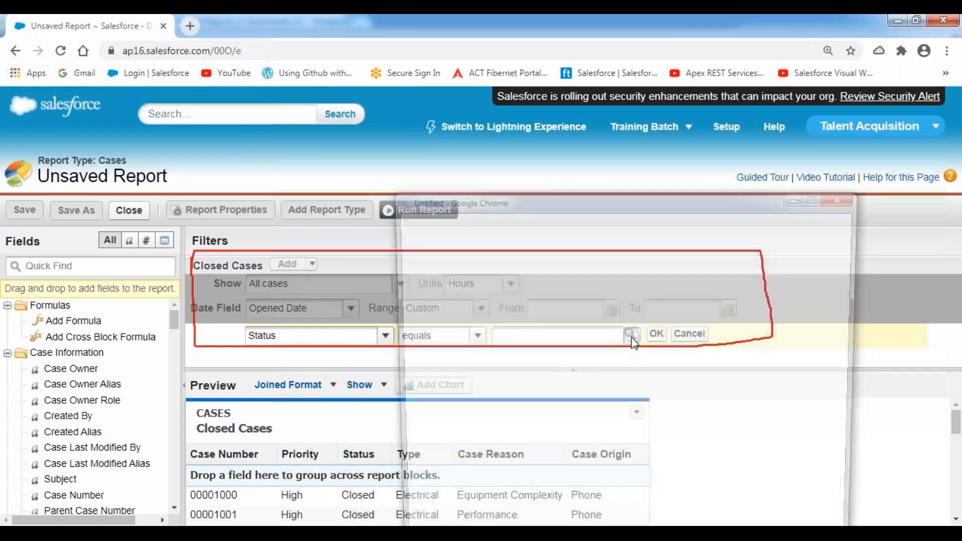
pyautogui.click(443, 406)
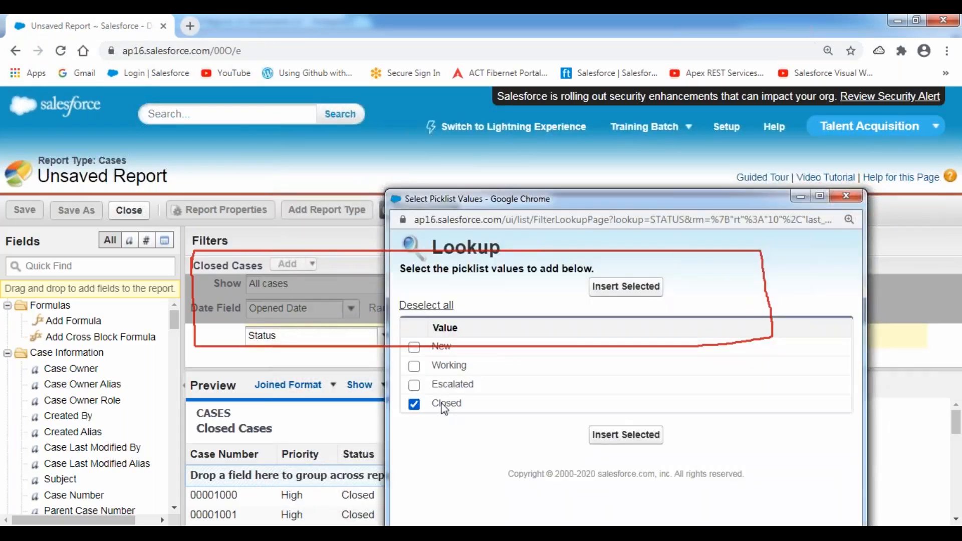
pyautogui.click(641, 437)
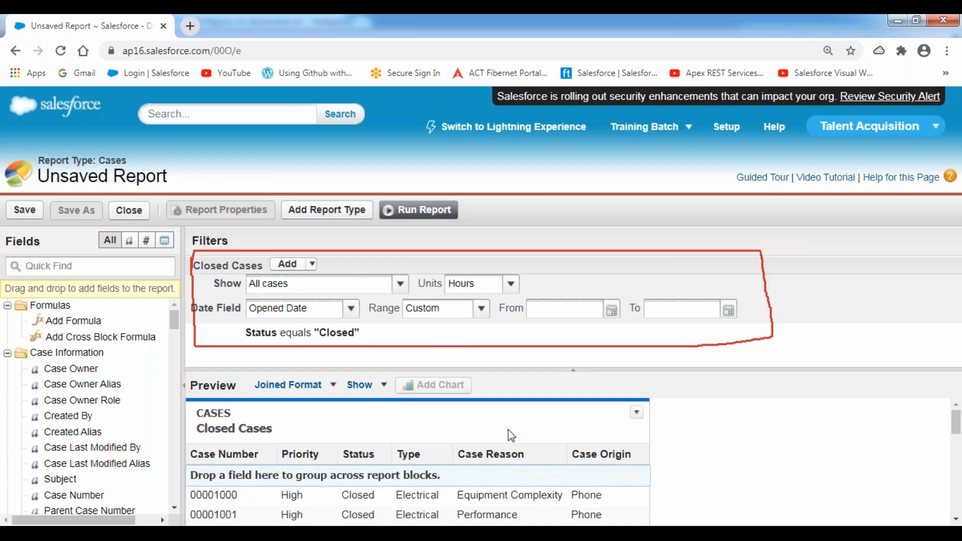
# Check the case statuses in the preview, run the report to review the Closed Cases block, and return to customizing it.
pyautogui.scroll(-8, 721, 429)
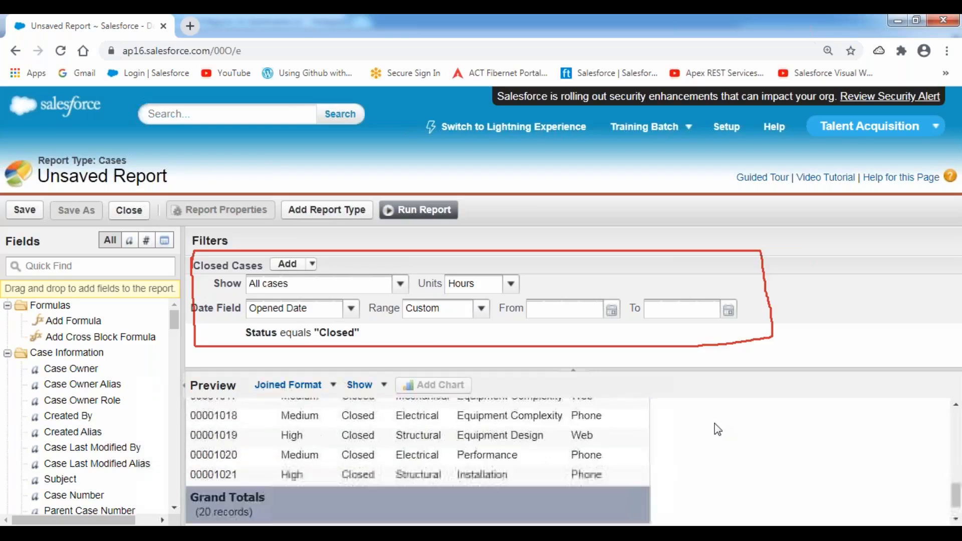
pyautogui.scroll(8, 471, 459)
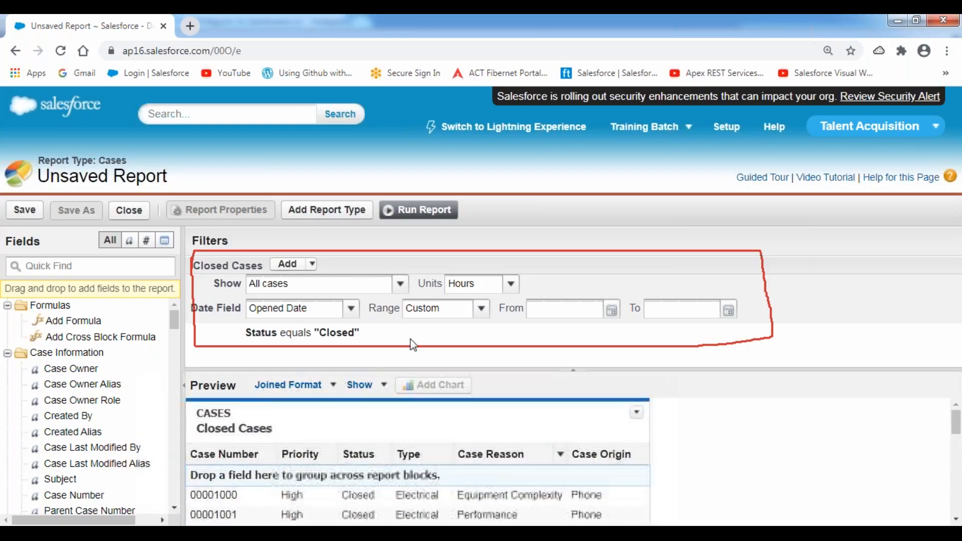
pyautogui.click(425, 210)
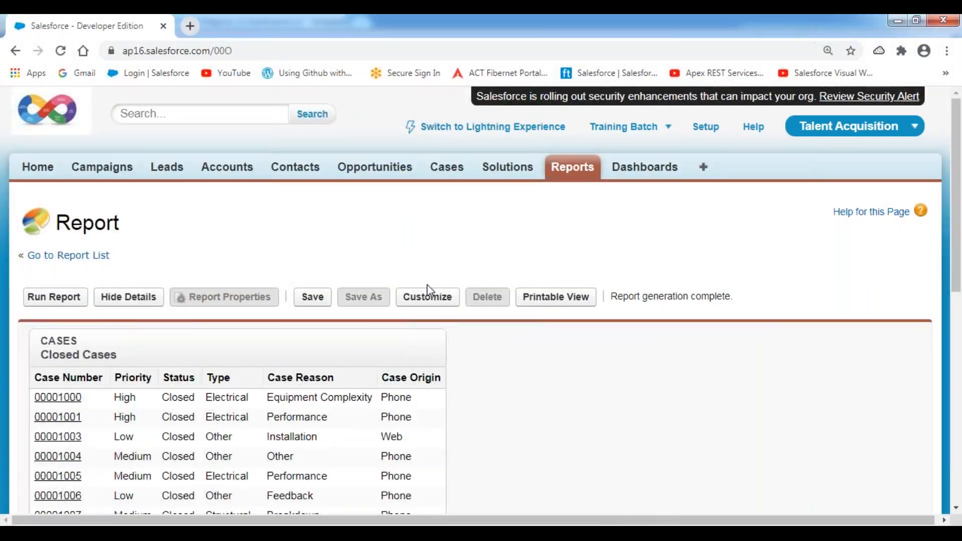
pyautogui.scroll(-4, 427, 289)
pyautogui.scroll(-5, 301, 304)
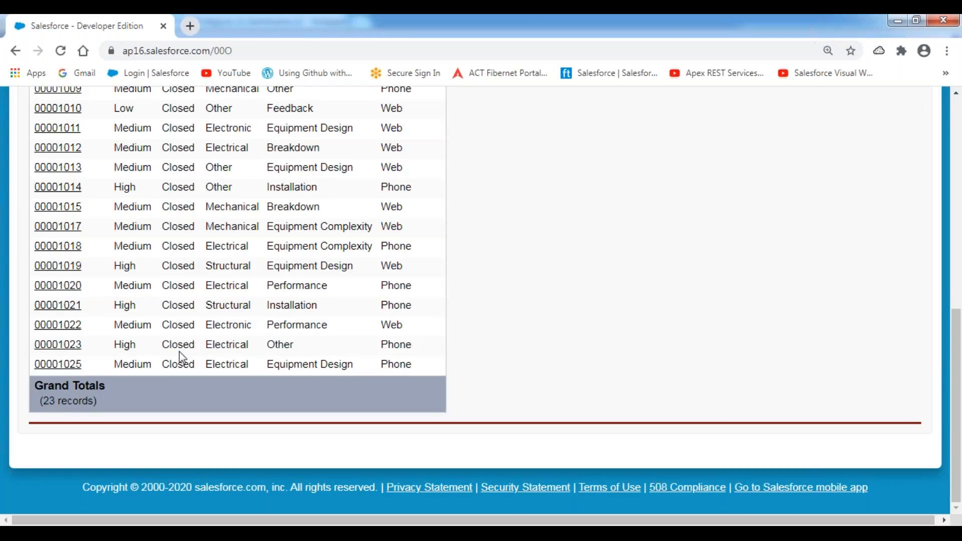
pyautogui.scroll(6, 182, 357)
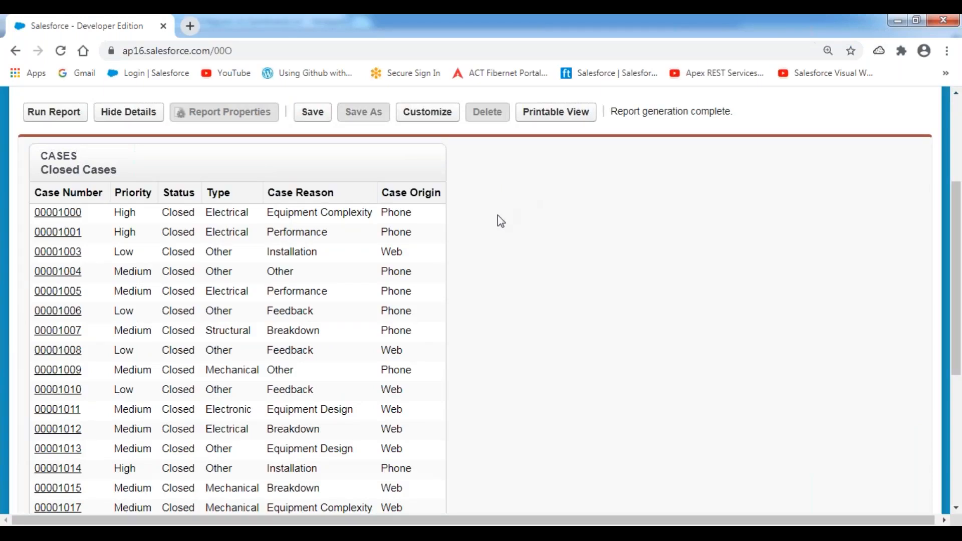
pyautogui.click(428, 114)
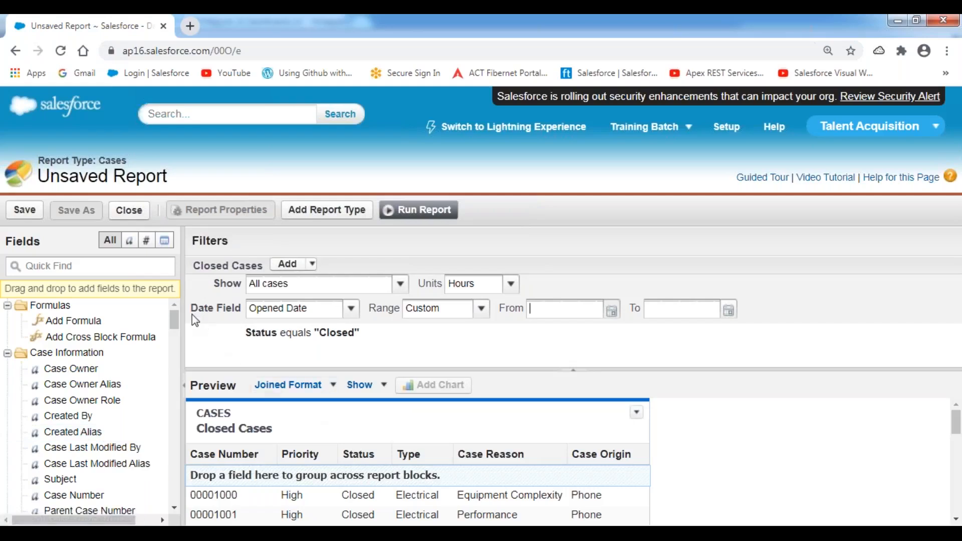
# With the red screen pen, box the Case Number field, draw an arrow to the empty preview area, and outline the Closed Cases block.
pyautogui.moveTo(176, 317); pyautogui.dragTo(180, 331)
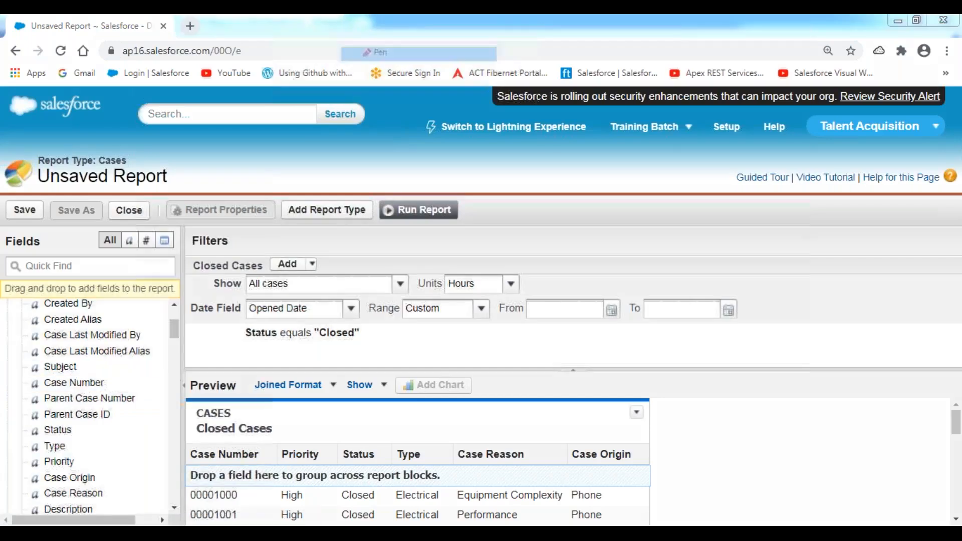
pyautogui.moveTo(33, 389)
pyautogui.mouseDown()
pyautogui.moveTo(109, 390)
pyautogui.moveTo(109, 374)
pyautogui.moveTo(43, 373)
pyautogui.moveTo(31, 391)
pyautogui.mouseUp()
pyautogui.moveTo(111, 386)
pyautogui.mouseDown()
pyautogui.moveTo(519, 440)
pyautogui.moveTo(696, 407)
pyautogui.moveTo(733, 431)
pyautogui.moveTo(747, 419)
pyautogui.mouseUp()
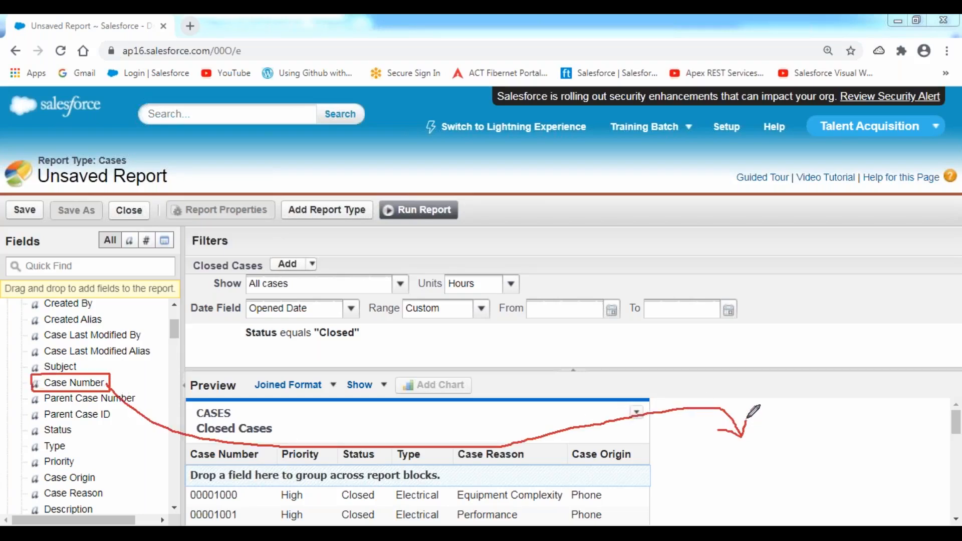
pyautogui.moveTo(189, 400); pyautogui.dragTo(297, 399)
pyautogui.moveTo(357, 398)
pyautogui.mouseDown()
pyautogui.moveTo(649, 405)
pyautogui.moveTo(645, 523)
pyautogui.mouseUp()
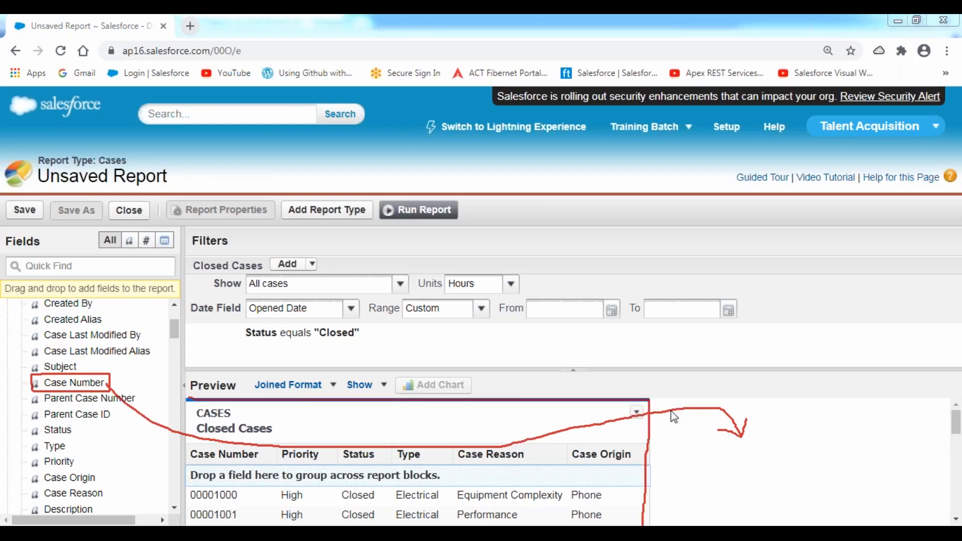
# Create a second Cases block beside Closed Cases from the Case Number field, and erase the red pen marks.
pyautogui.moveTo(56, 387); pyautogui.dragTo(724, 413)
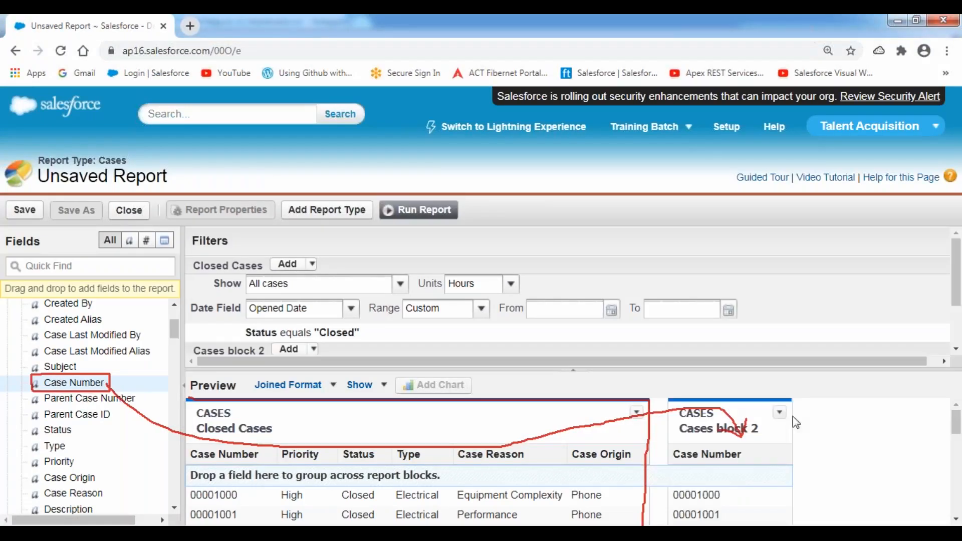
pyautogui.click(420, 22)
pyautogui.click(413, 120)
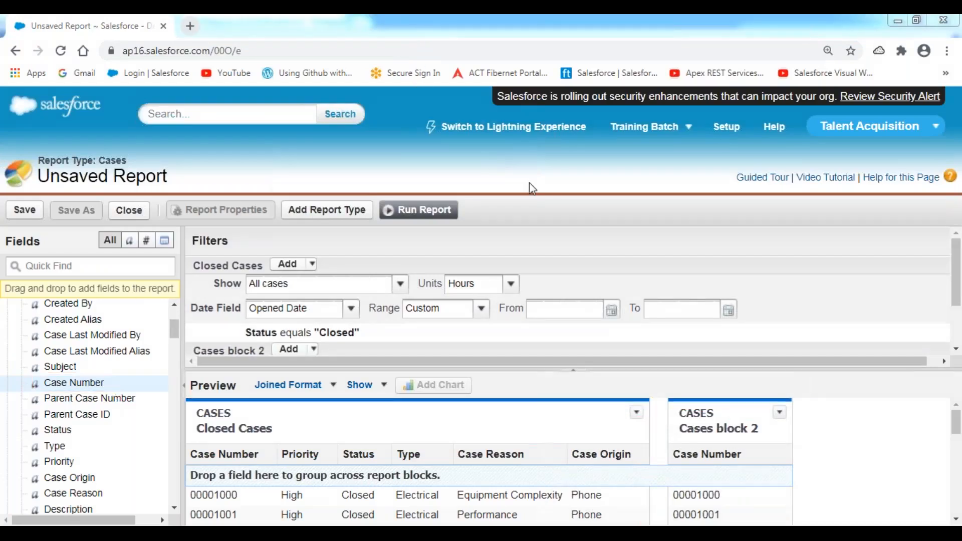
# Rename the second Cases block as "New Cases".
pyautogui.doubleClick(761, 432)
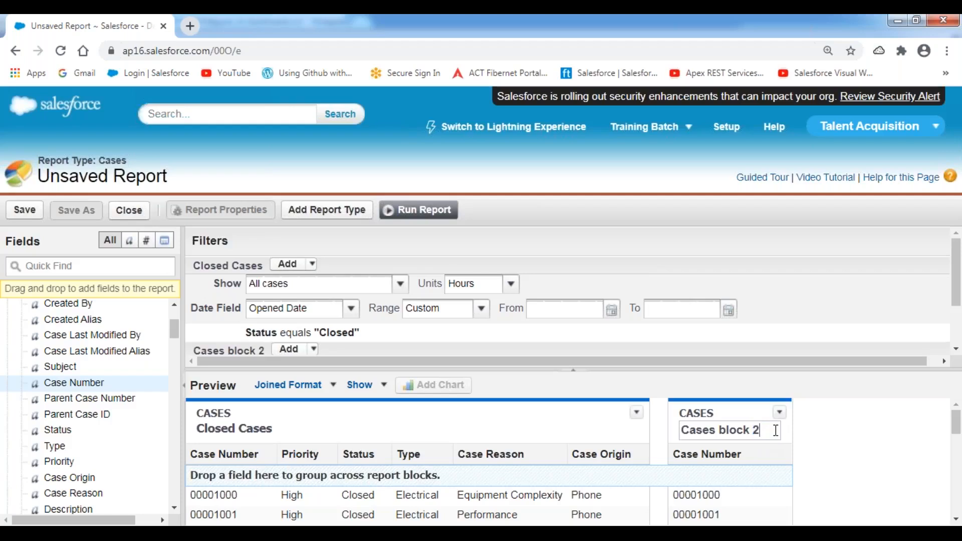
pyautogui.press('BackSpace')
pyautogui.press('BackSpace')
pyautogui.press('BackSpace')
pyautogui.press('BackSpace')
pyautogui.press('BackSpace')
pyautogui.press('BackSpace')
pyautogui.press('BackSpace')
pyautogui.press('BackSpace')
pyautogui.press('BackSpace')
pyautogui.press('BackSpace')
pyautogui.press('BackSpace')
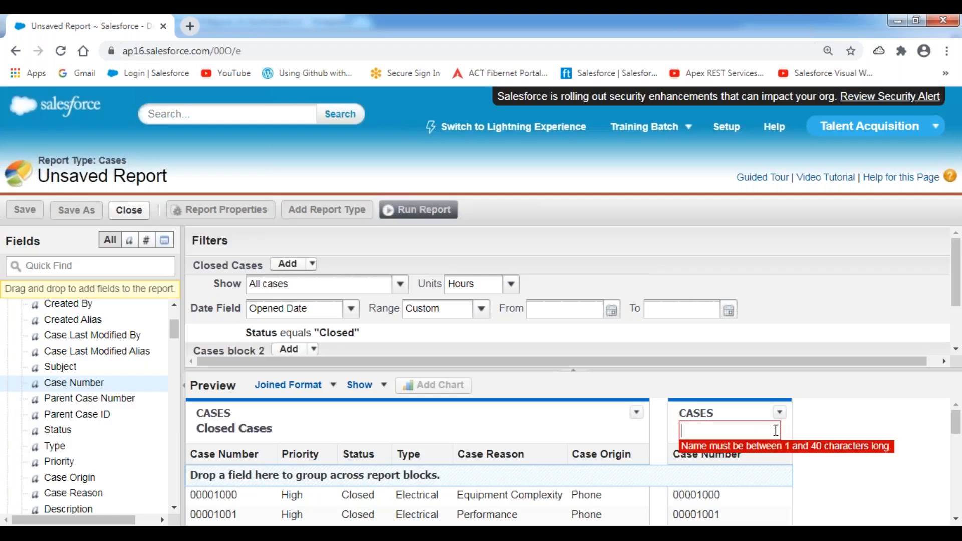
pyautogui.write('New Cases')
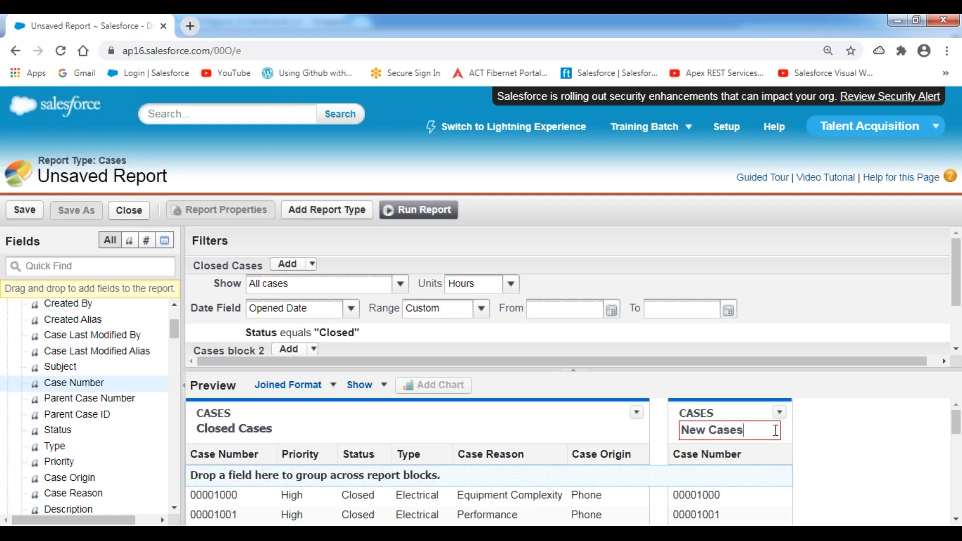
pyautogui.press('Return')
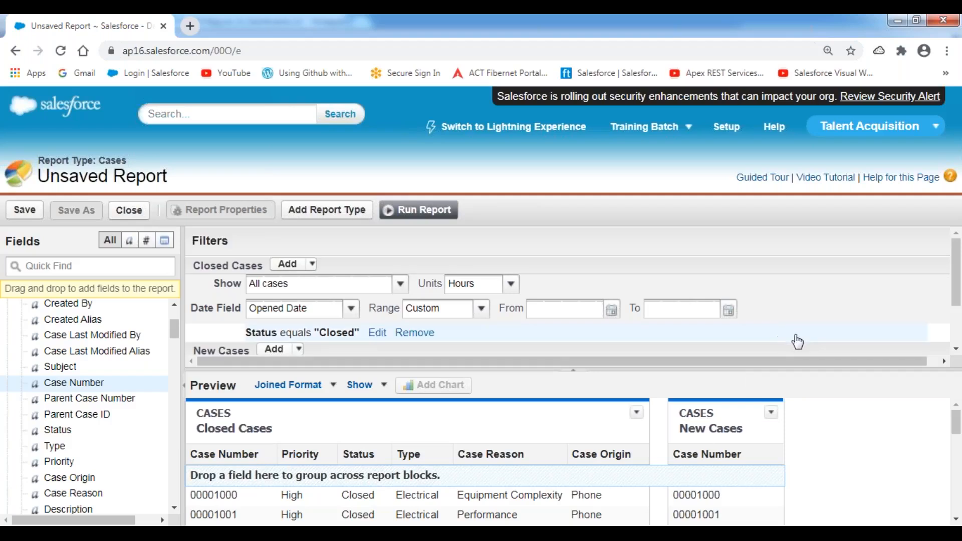
# Enlarge the filter area, outline the Closed Cases and New Cases filter sections with the red screen pen, and erase the outlines.
pyautogui.scroll(-2, 796, 271)
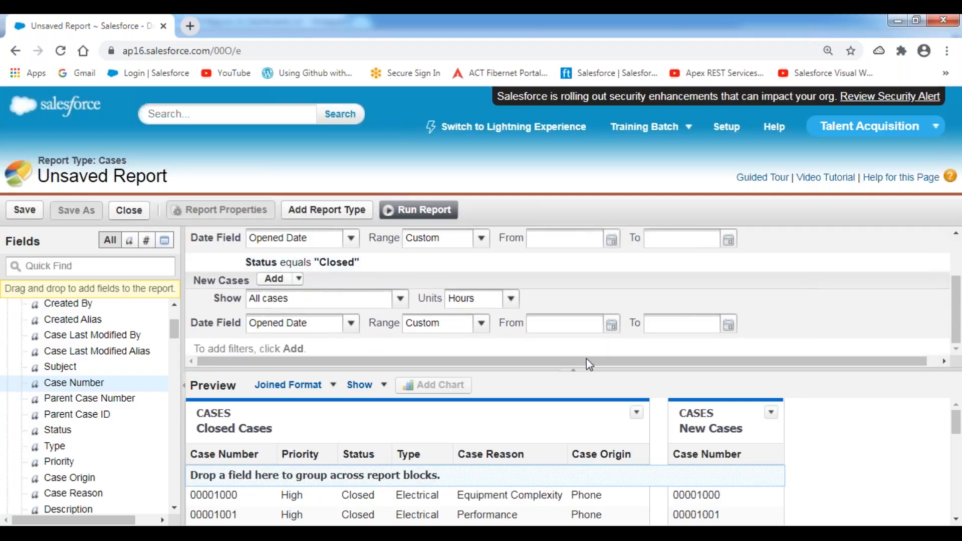
pyautogui.moveTo(603, 372); pyautogui.dragTo(603, 473)
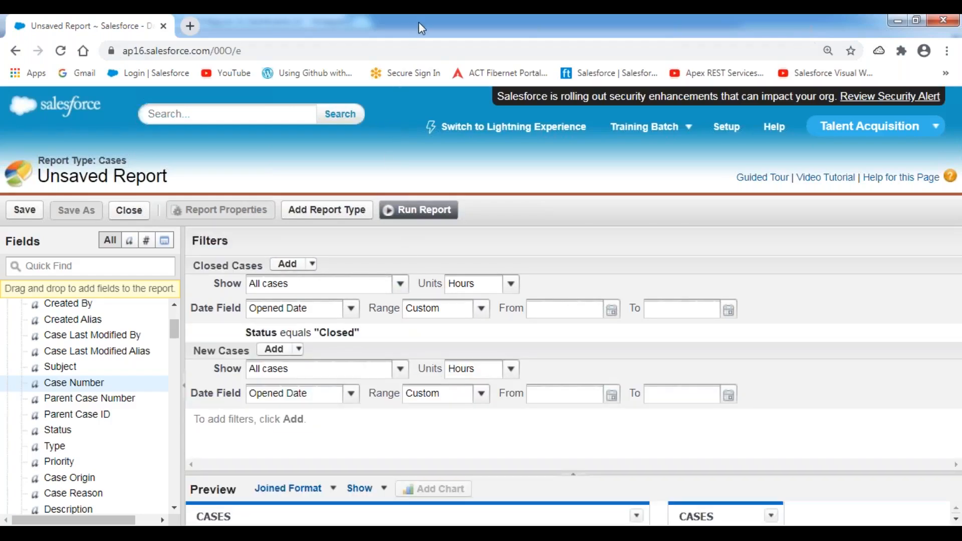
pyautogui.click(416, 36)
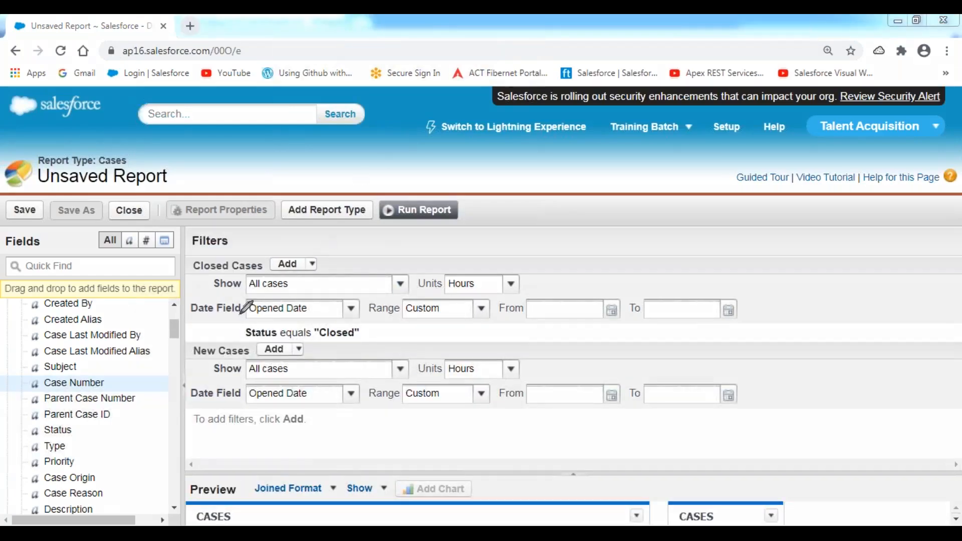
pyautogui.moveTo(191, 256)
pyautogui.mouseDown()
pyautogui.moveTo(198, 341)
pyautogui.moveTo(757, 335)
pyautogui.moveTo(750, 260)
pyautogui.moveTo(666, 249)
pyautogui.moveTo(191, 256)
pyautogui.mouseUp()
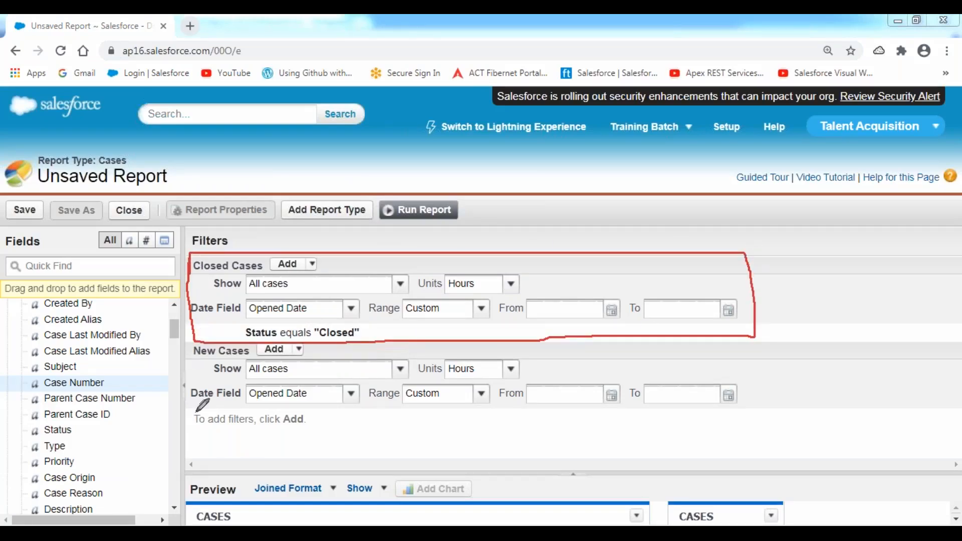
pyautogui.moveTo(192, 345)
pyautogui.mouseDown()
pyautogui.moveTo(193, 430)
pyautogui.moveTo(758, 435)
pyautogui.moveTo(757, 340)
pyautogui.moveTo(192, 345)
pyautogui.moveTo(187, 367)
pyautogui.mouseUp()
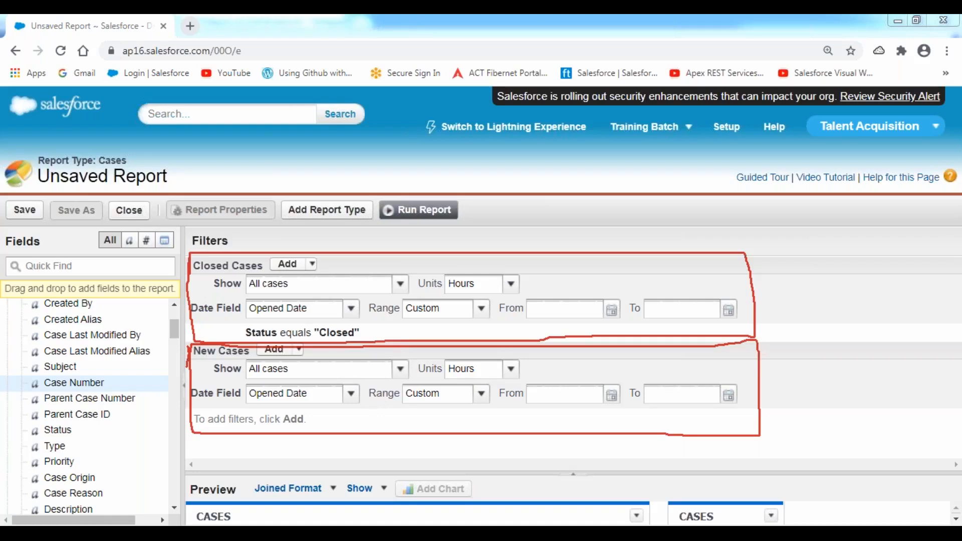
pyautogui.click(413, 122)
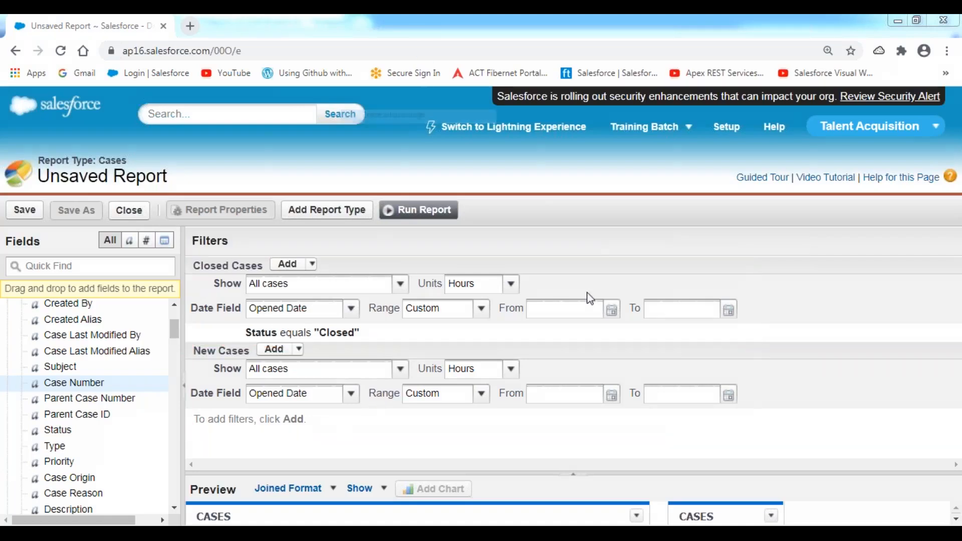
# Shrink the filter area and add the Status, Priority, Type and Case Origin columns to the New Cases block.
pyautogui.moveTo(522, 473); pyautogui.dragTo(522, 261)
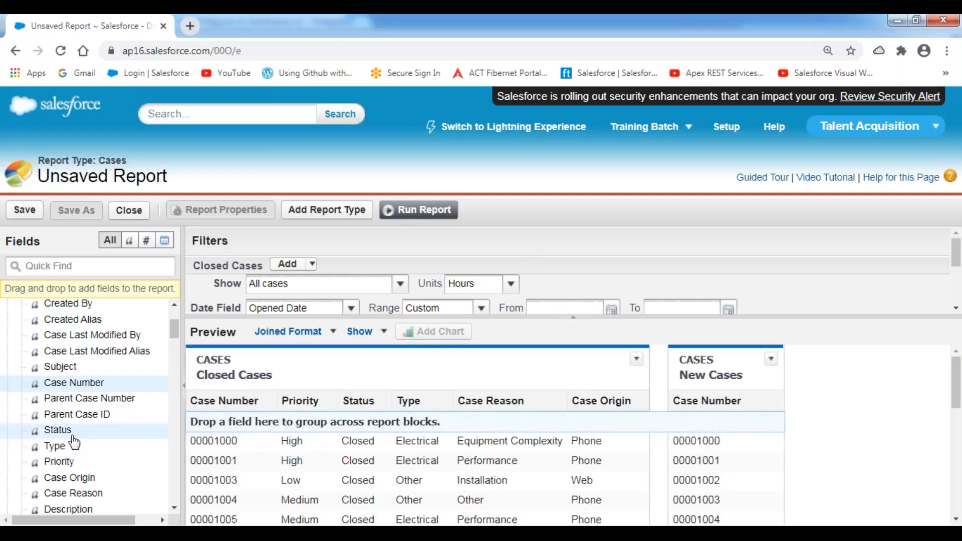
pyautogui.moveTo(64, 436); pyautogui.dragTo(764, 403)
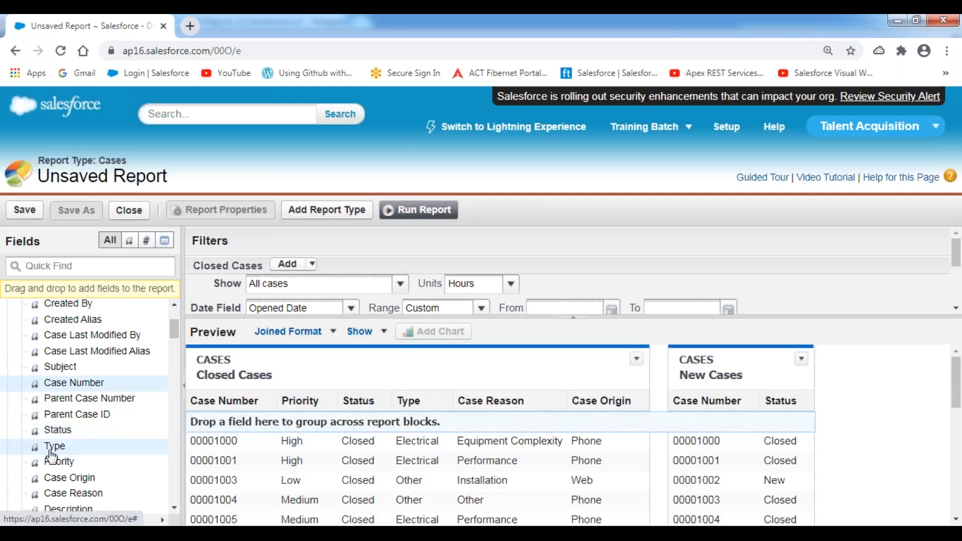
pyautogui.moveTo(163, 469); pyautogui.dragTo(808, 403)
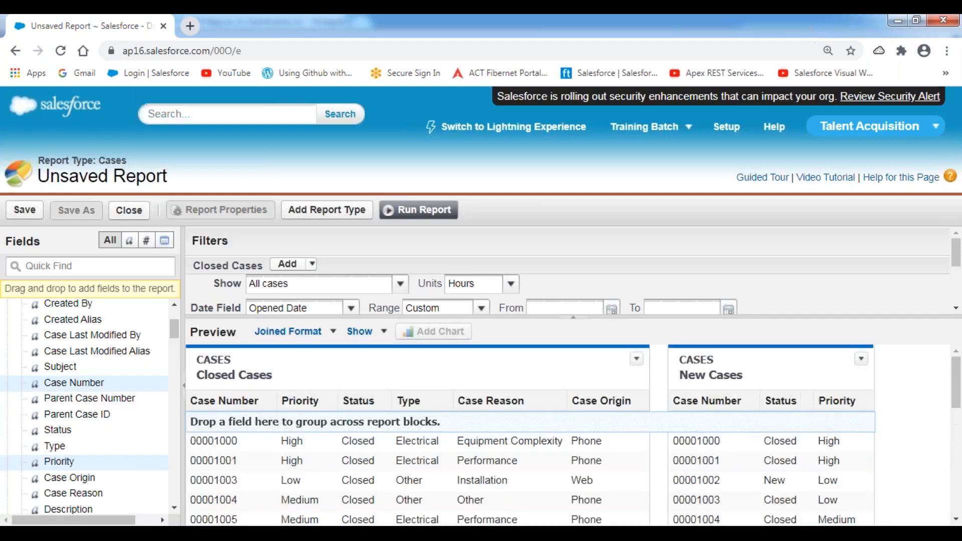
pyautogui.moveTo(55, 445); pyautogui.dragTo(862, 401)
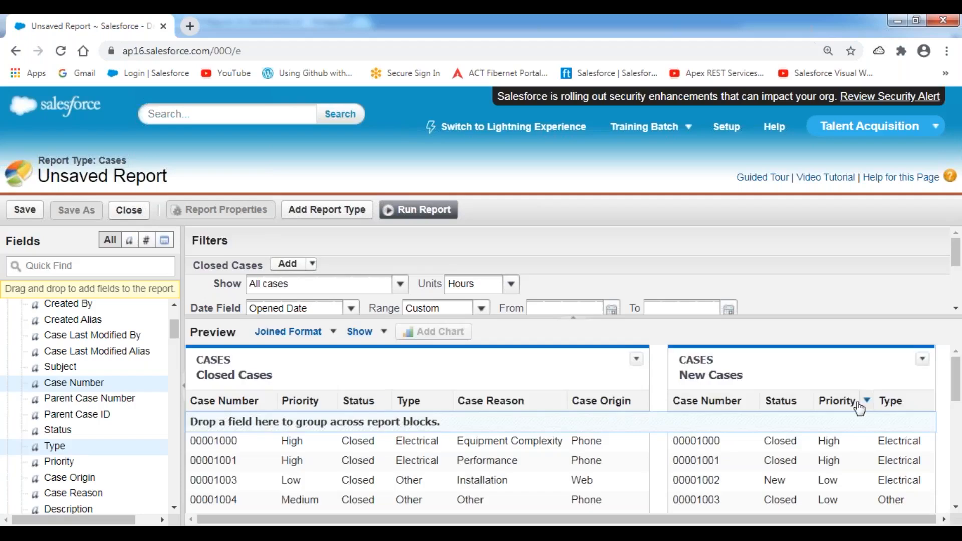
pyautogui.moveTo(60, 478); pyautogui.dragTo(917, 400)
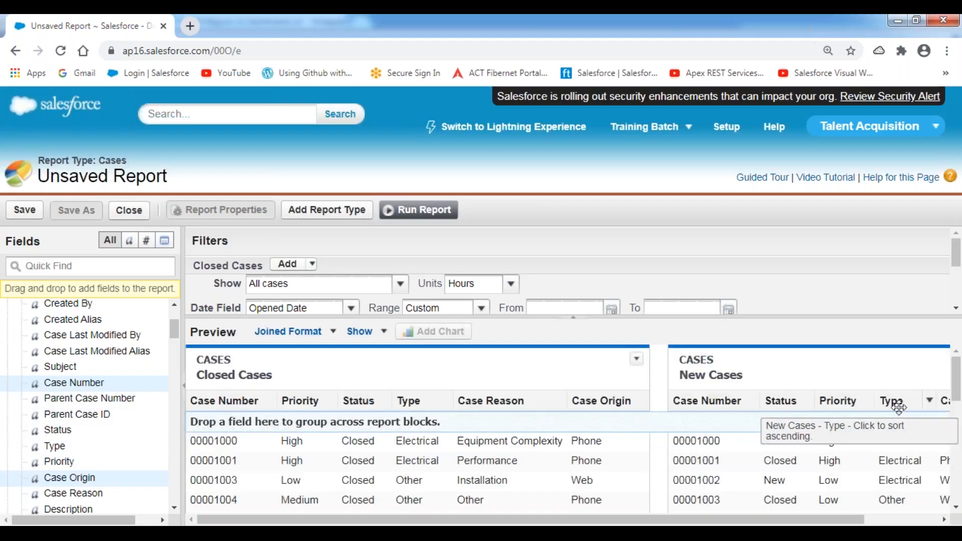
pyautogui.moveTo(603, 521); pyautogui.dragTo(676, 521)
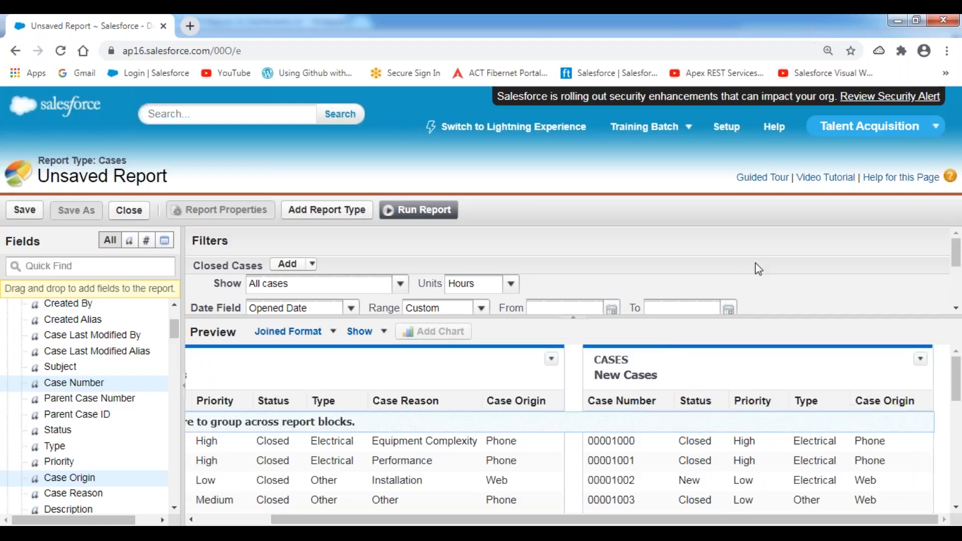
# Enlarge the filter area and add the filter Status equals New to the New Cases block.
pyautogui.moveTo(777, 325); pyautogui.dragTo(780, 377)
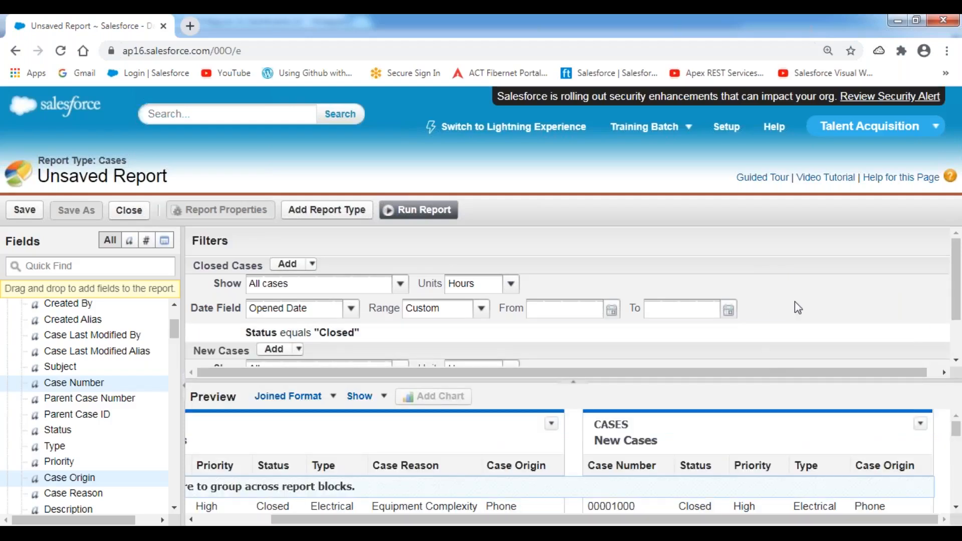
pyautogui.scroll(-2, 794, 302)
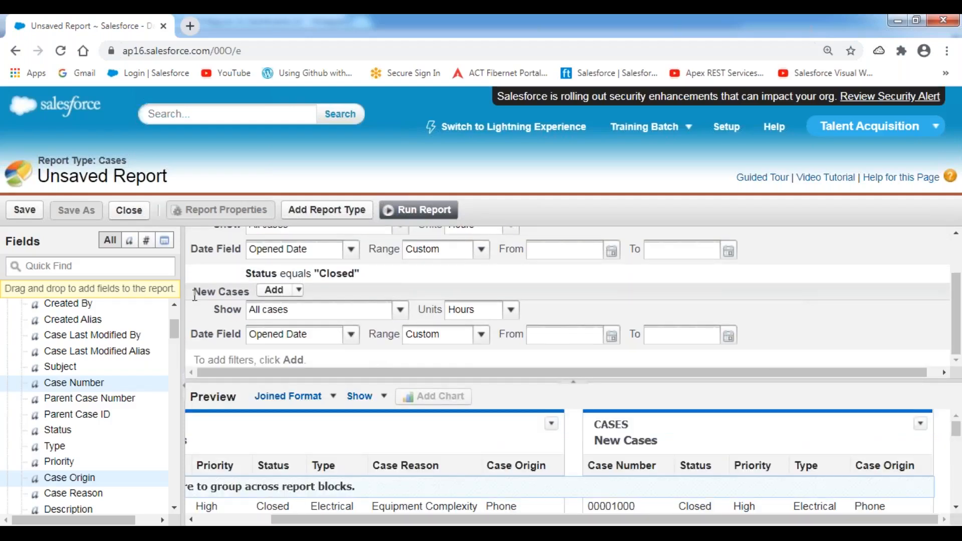
pyautogui.click(272, 293)
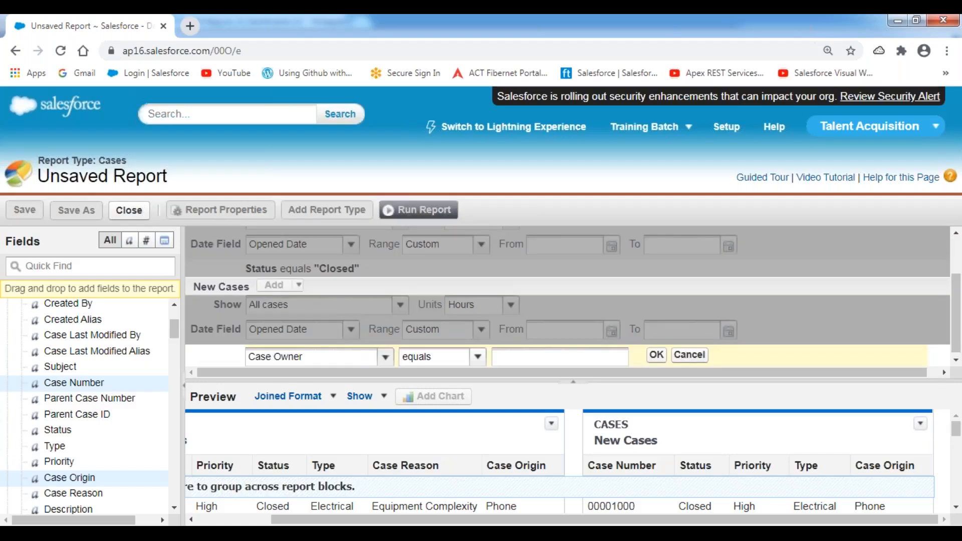
pyautogui.click(383, 356)
pyautogui.click(280, 302)
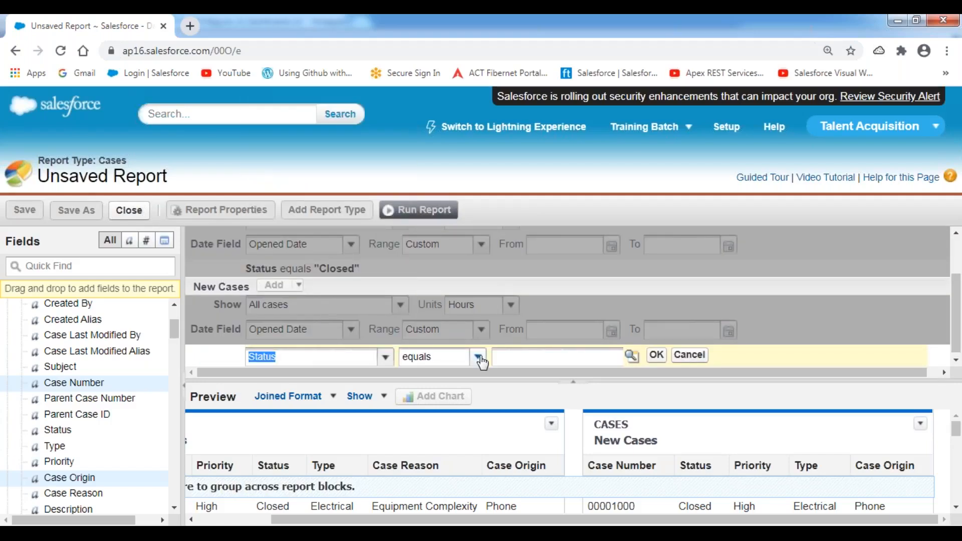
pyautogui.click(632, 357)
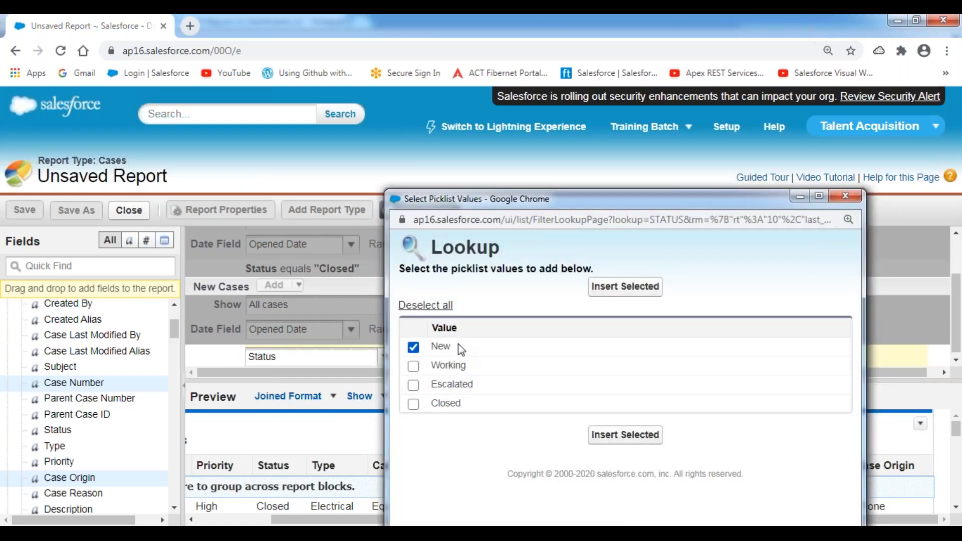
pyautogui.click(628, 297)
pyautogui.click(656, 356)
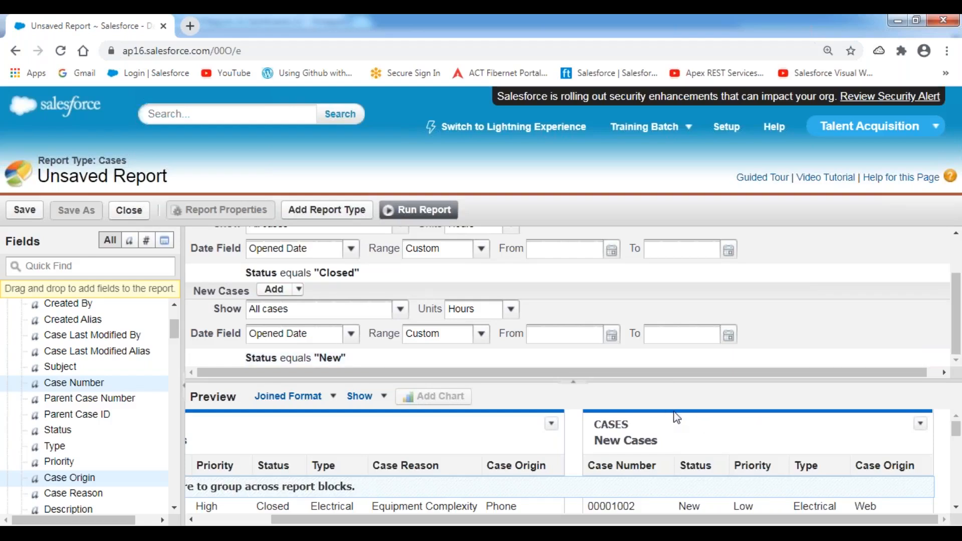
# Run the joined report to review the Closed Cases and New Cases blocks, and return to customizing it.
pyautogui.click(427, 210)
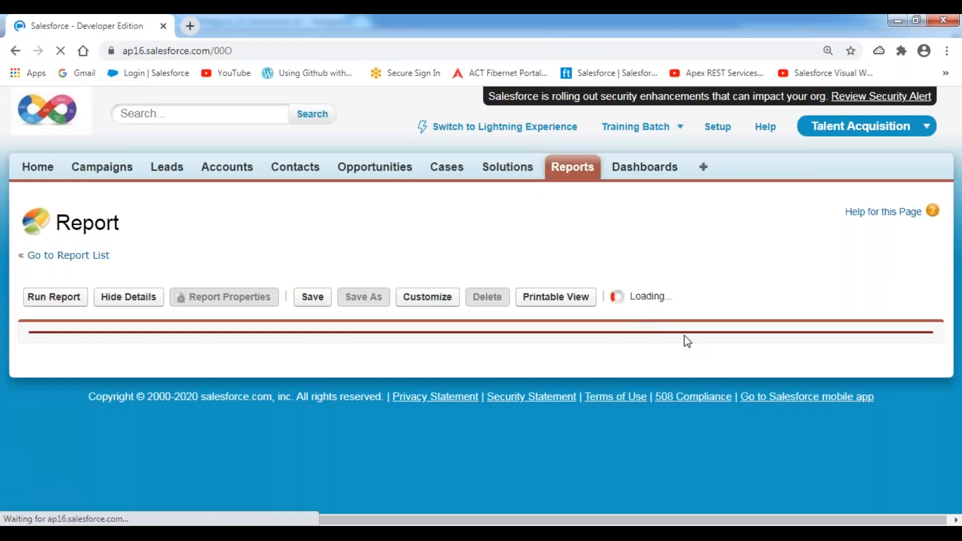
pyautogui.scroll(-5, 687, 341)
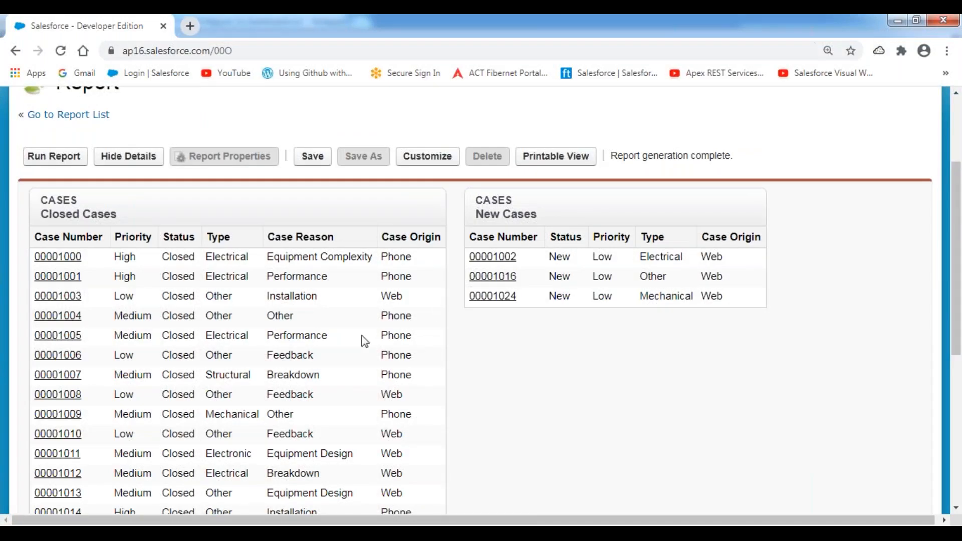
pyautogui.click(424, 168)
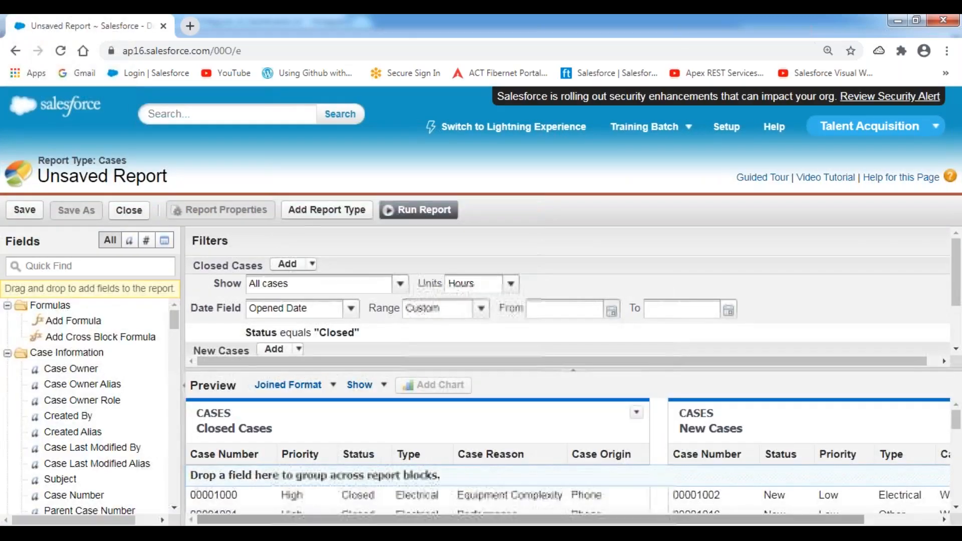
# Create a third Cases block beside New Cases from the Case Number field and name it "Working Cases".
pyautogui.moveTo(566, 520); pyautogui.dragTo(640, 520)
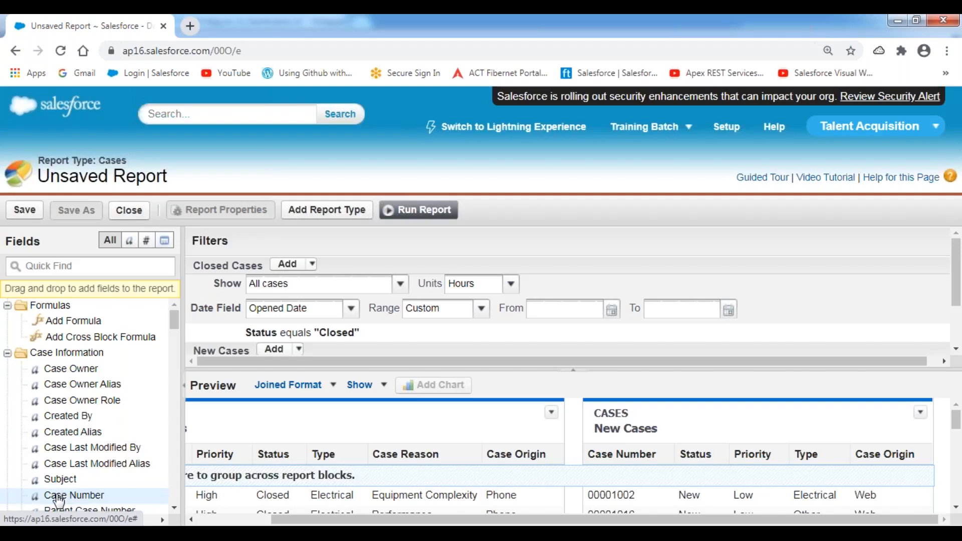
pyautogui.moveTo(48, 501)
pyautogui.mouseDown()
pyautogui.moveTo(152, 508)
pyautogui.moveTo(832, 443)
pyautogui.moveTo(945, 448)
pyautogui.mouseUp()
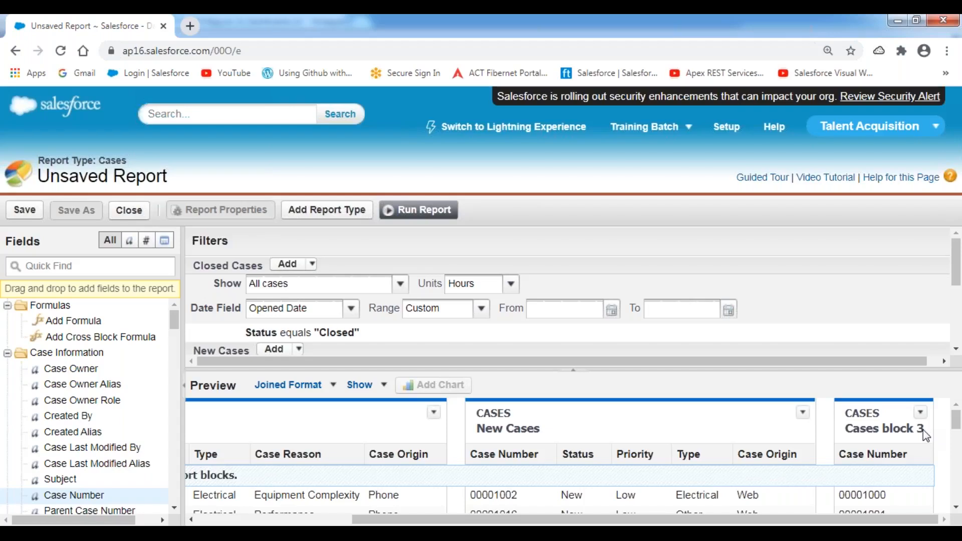
pyautogui.click(924, 432)
pyautogui.doubleClick(896, 430)
pyautogui.click(922, 432)
pyautogui.press('BackSpace')
pyautogui.press('BackSpace')
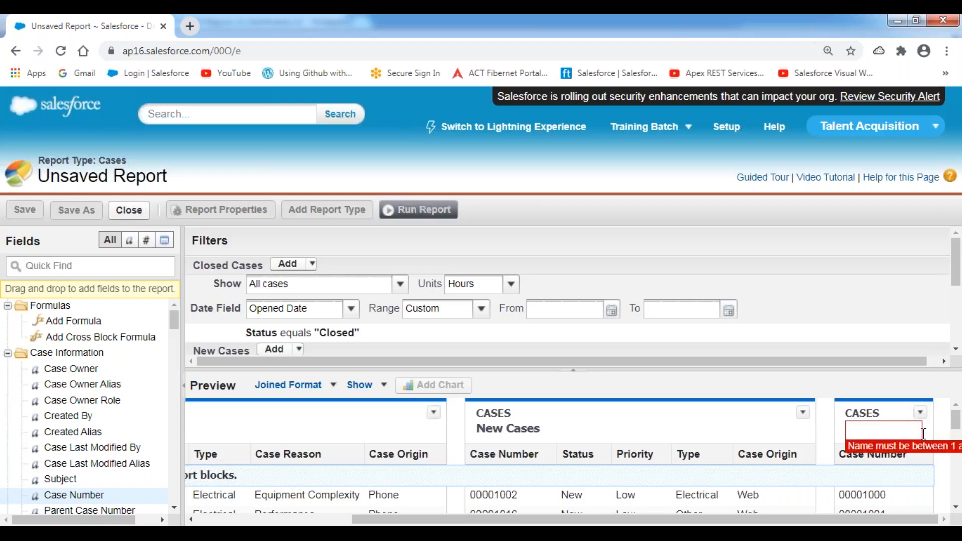
pyautogui.write('Working')
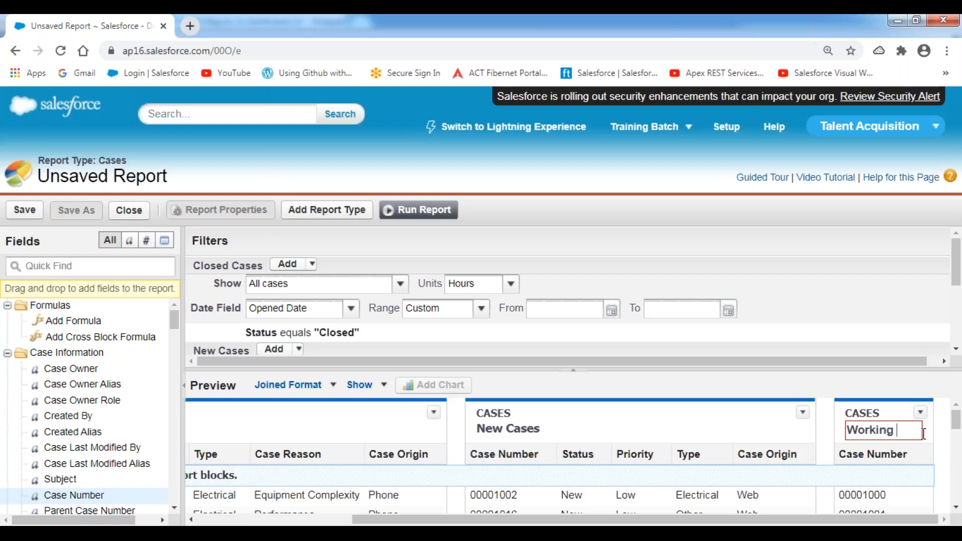
pyautogui.write(' Cases')
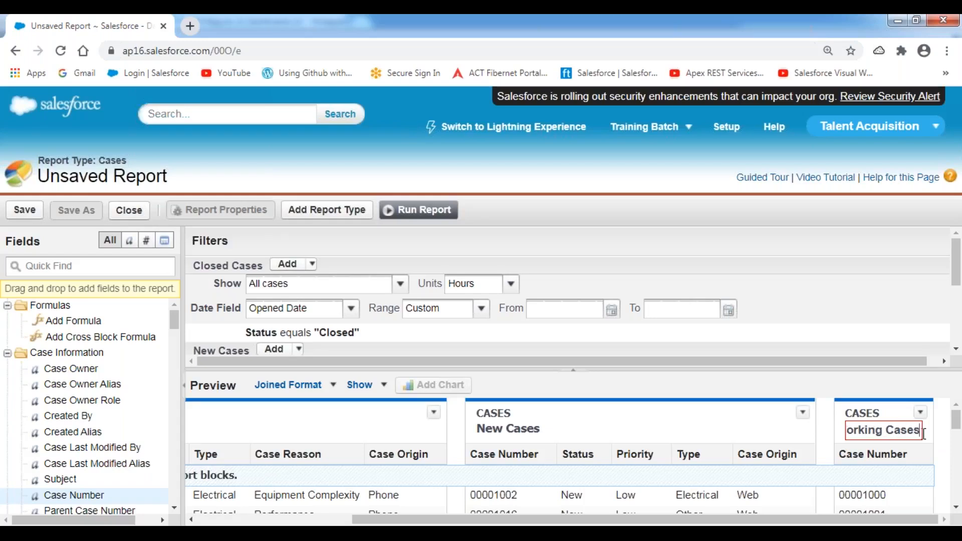
pyautogui.press('Return')
# Add the Status, Priority, Type, Case Origin and Case Reason columns to the Working Cases block.
pyautogui.moveTo(615, 520); pyautogui.dragTo(802, 516)
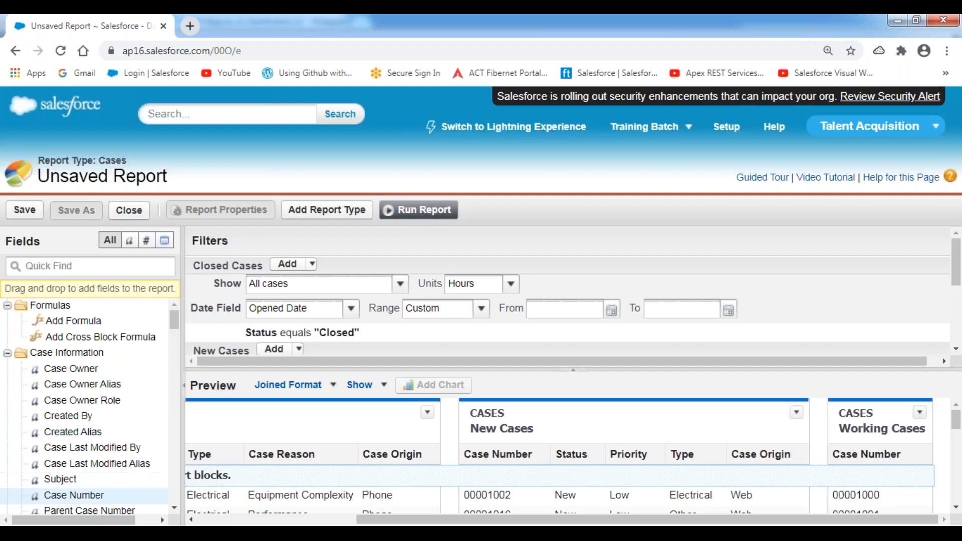
pyautogui.scroll(-2, 176, 325)
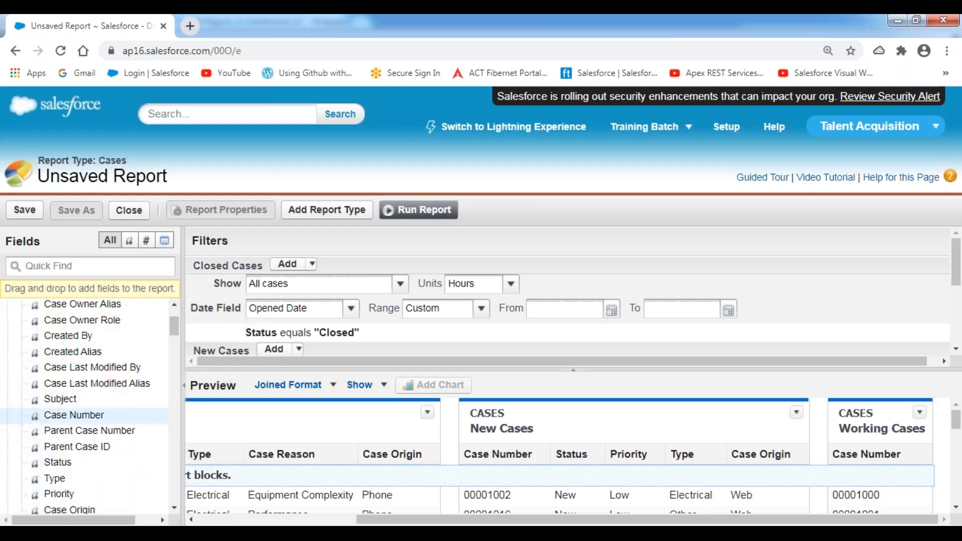
pyautogui.moveTo(59, 465); pyautogui.dragTo(920, 453)
pyautogui.moveTo(706, 520); pyautogui.dragTo(725, 523)
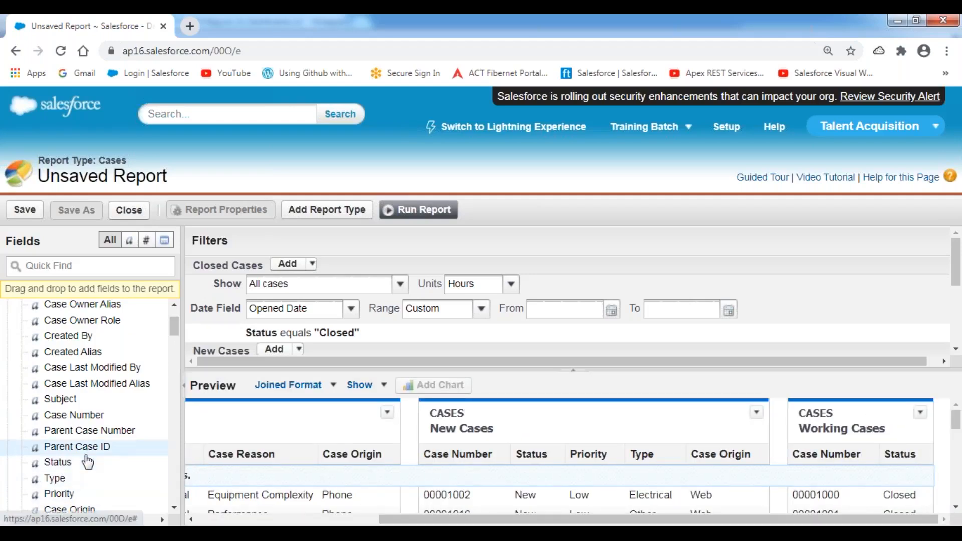
pyautogui.moveTo(64, 497); pyautogui.dragTo(934, 470)
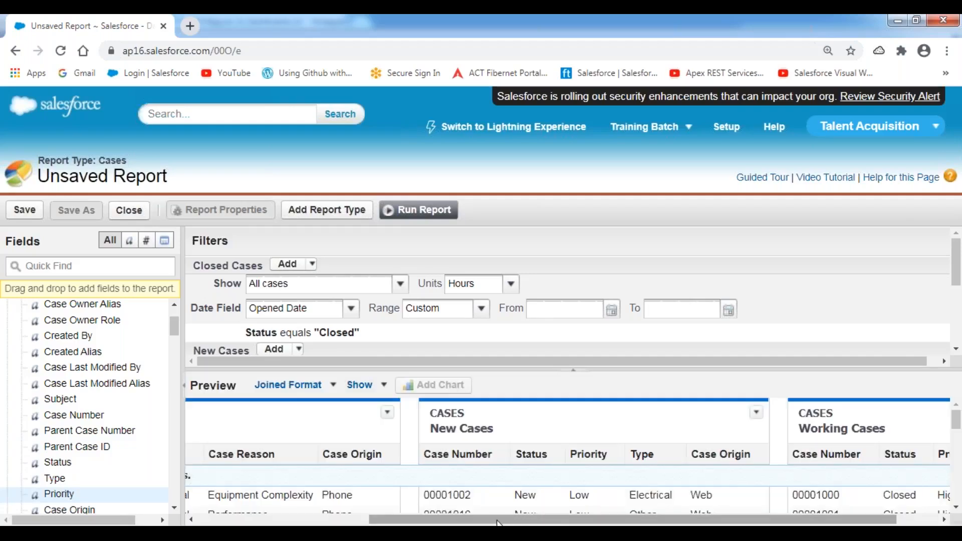
pyautogui.moveTo(494, 523); pyautogui.dragTo(536, 522)
pyautogui.moveTo(50, 479); pyautogui.dragTo(920, 454)
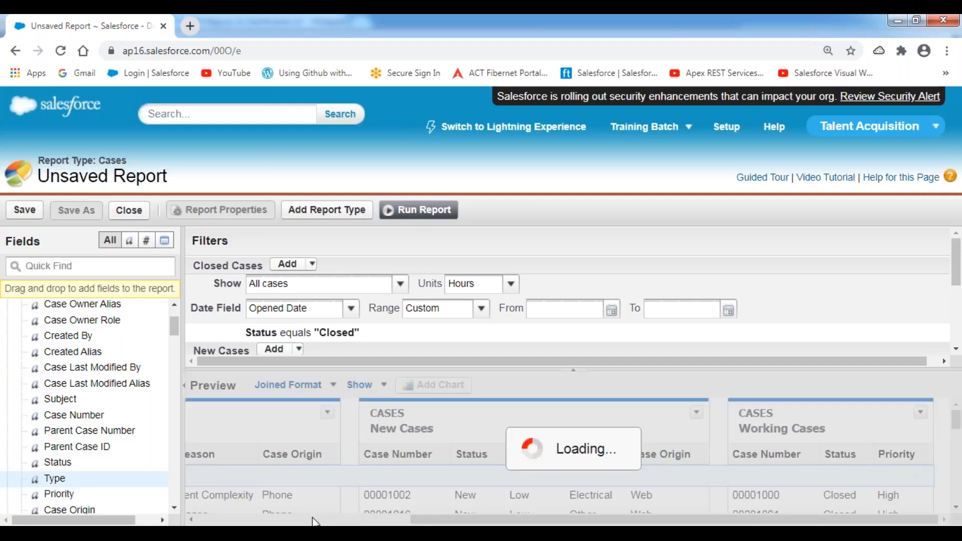
pyautogui.moveTo(406, 524); pyautogui.dragTo(448, 523)
pyautogui.moveTo(64, 516); pyautogui.dragTo(911, 456)
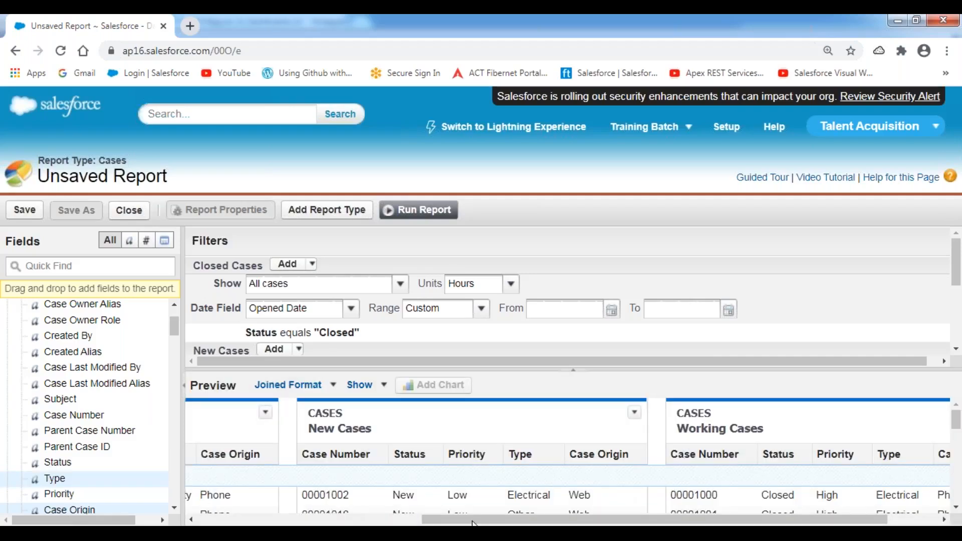
pyautogui.moveTo(473, 523); pyautogui.dragTo(522, 523)
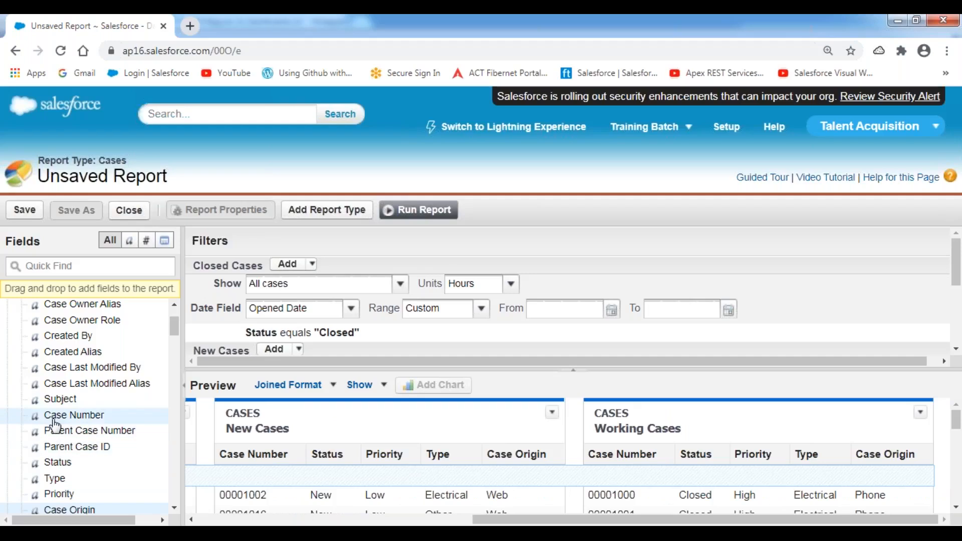
pyautogui.scroll(-1, 83, 473)
pyautogui.moveTo(73, 455); pyautogui.dragTo(906, 454)
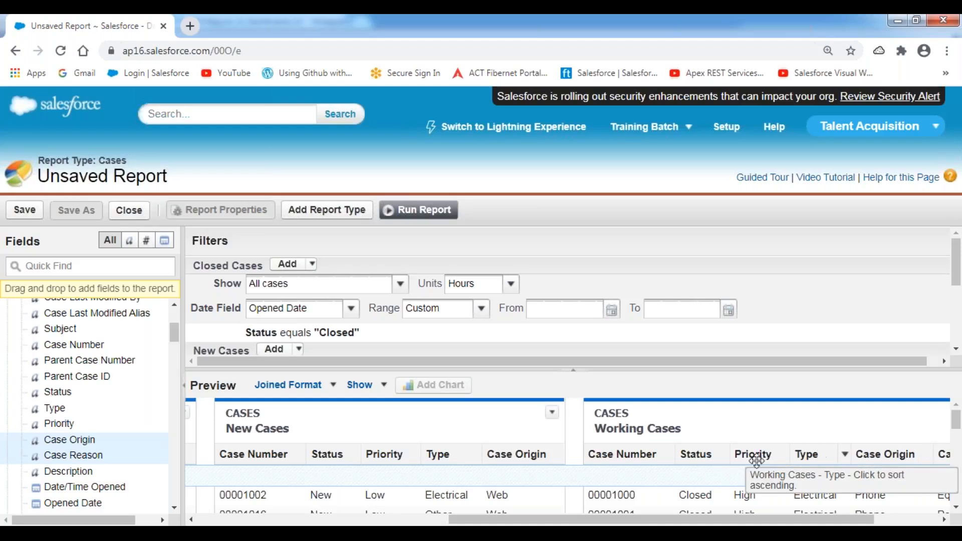
# Add the filter Status equals Working to the Working Cases block.
pyautogui.scroll(-8, 796, 433)
pyautogui.scroll(8, 798, 435)
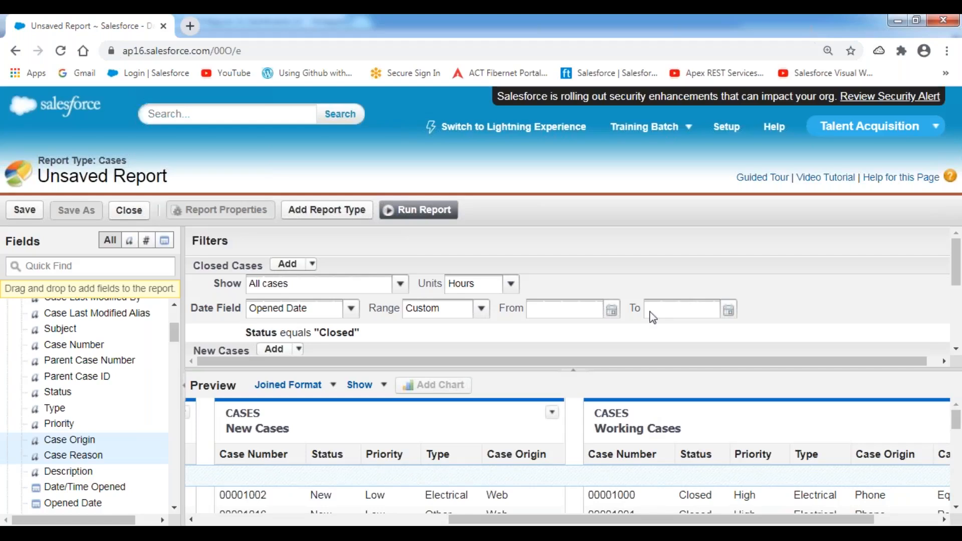
pyautogui.moveTo(957, 283); pyautogui.dragTo(957, 320)
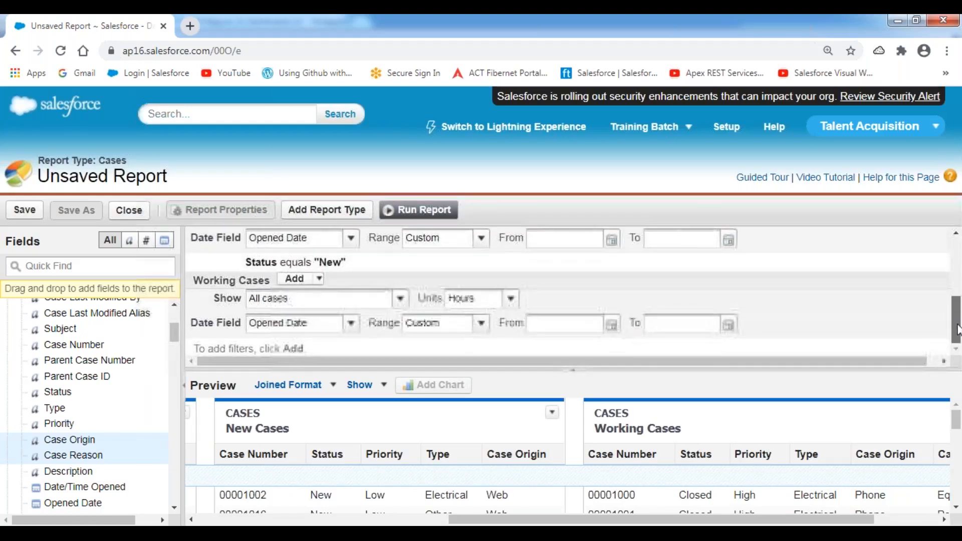
pyautogui.moveTo(193, 281); pyautogui.dragTo(249, 280)
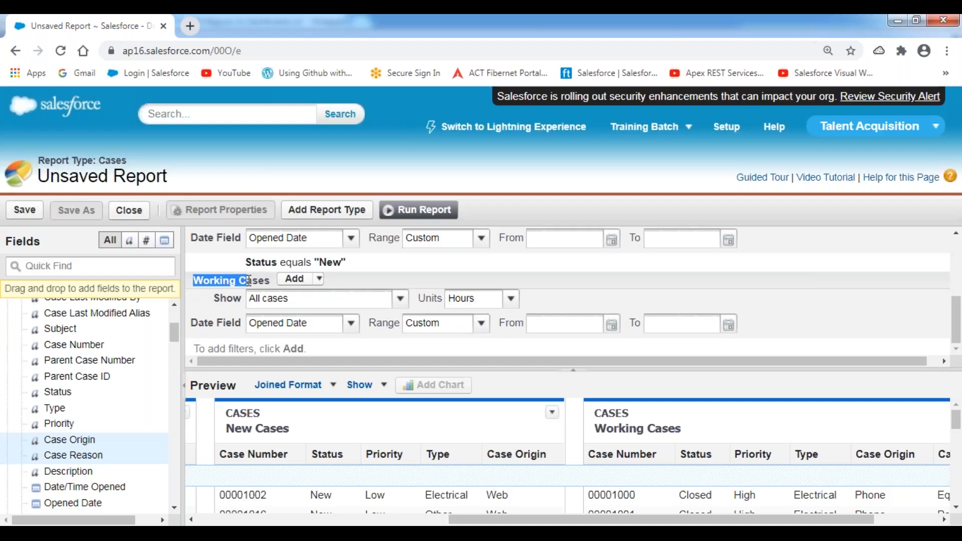
pyautogui.click(295, 278)
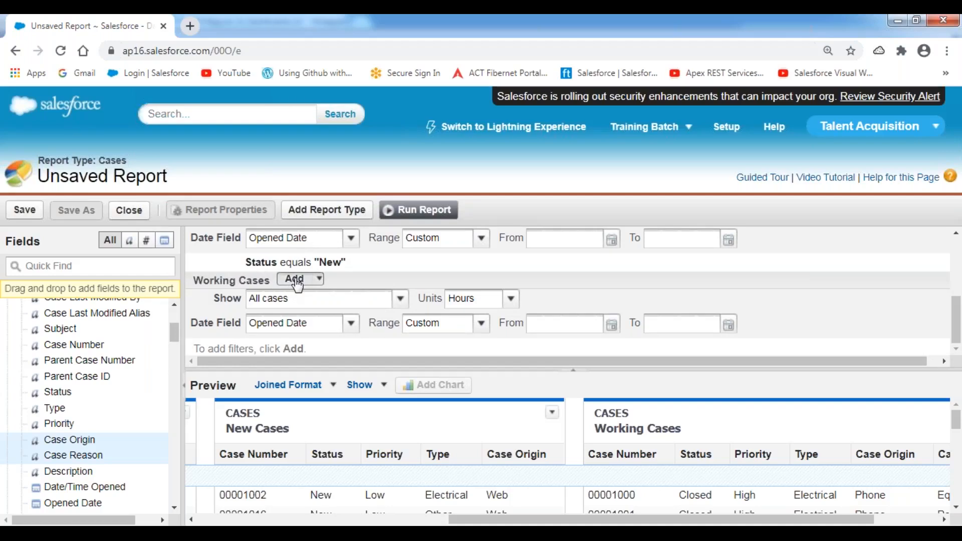
pyautogui.click(385, 345)
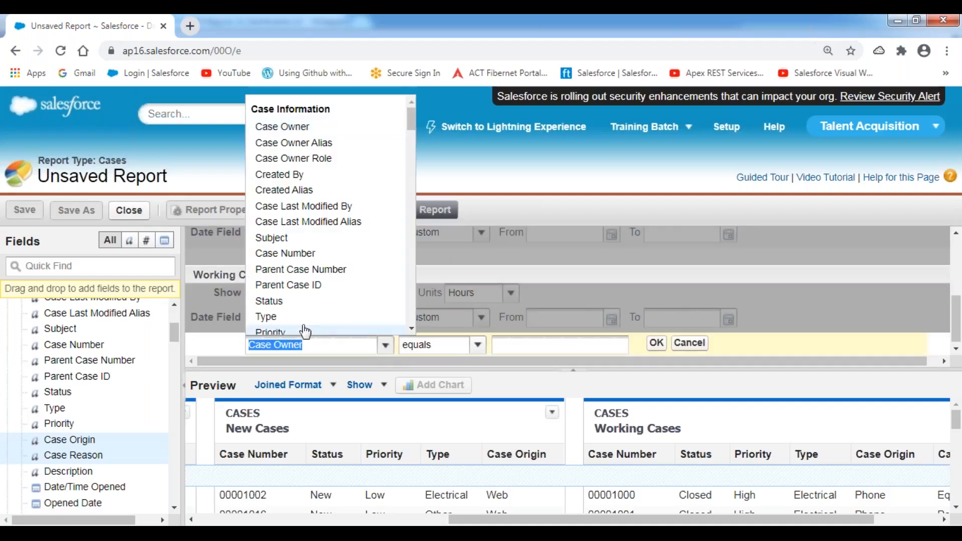
pyautogui.click(274, 302)
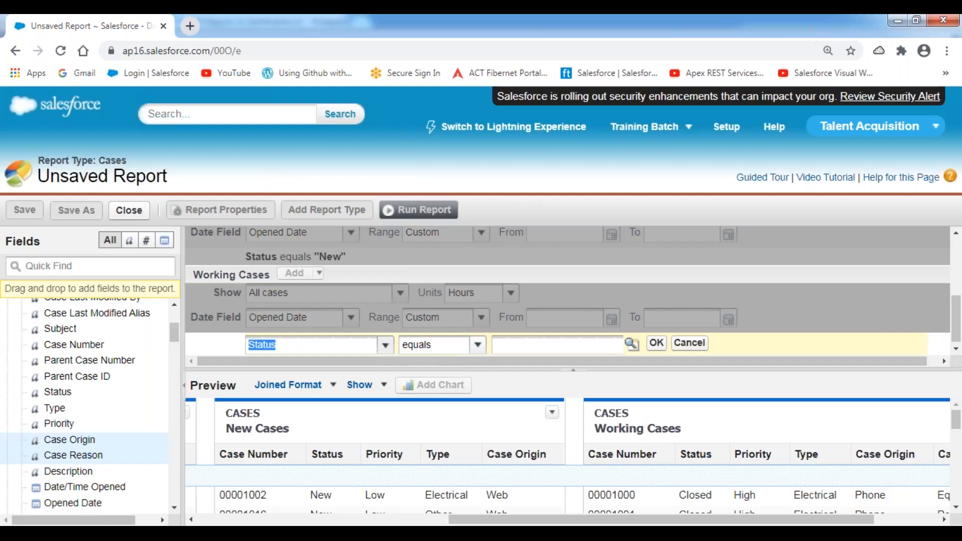
pyautogui.click(632, 344)
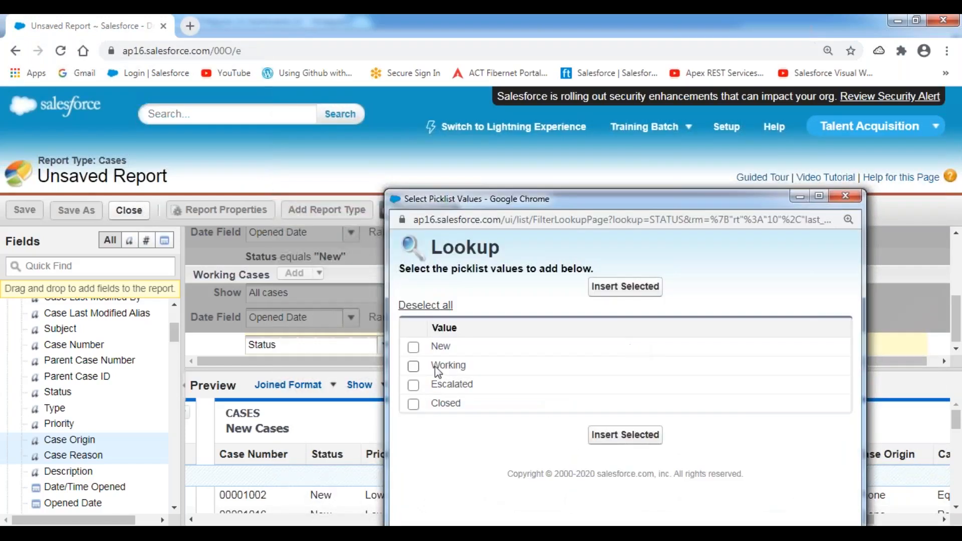
pyautogui.click(618, 289)
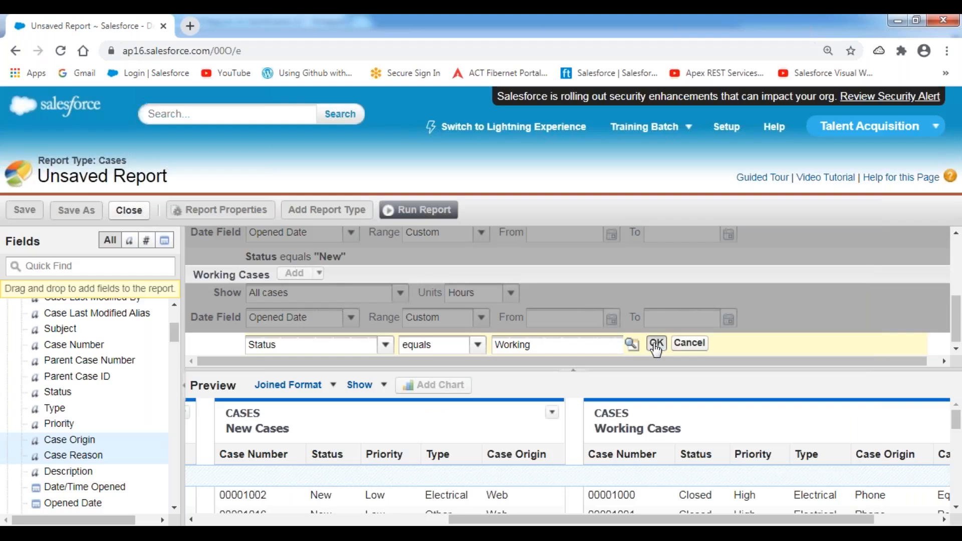
pyautogui.click(657, 344)
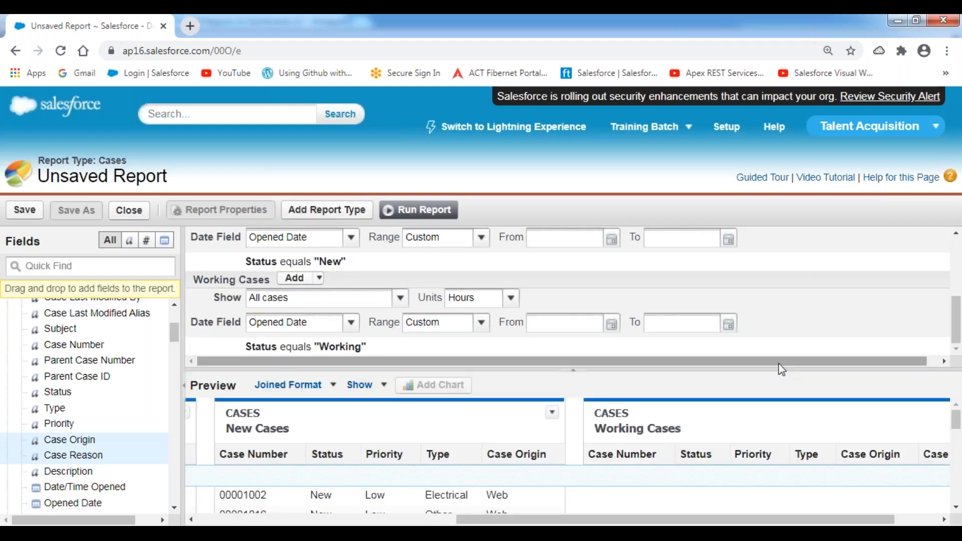
# Run the joined report and open closed cases 00001004, 00001006, 00001011 and 00001001 in separate browser tabs.
pyautogui.click(426, 211)
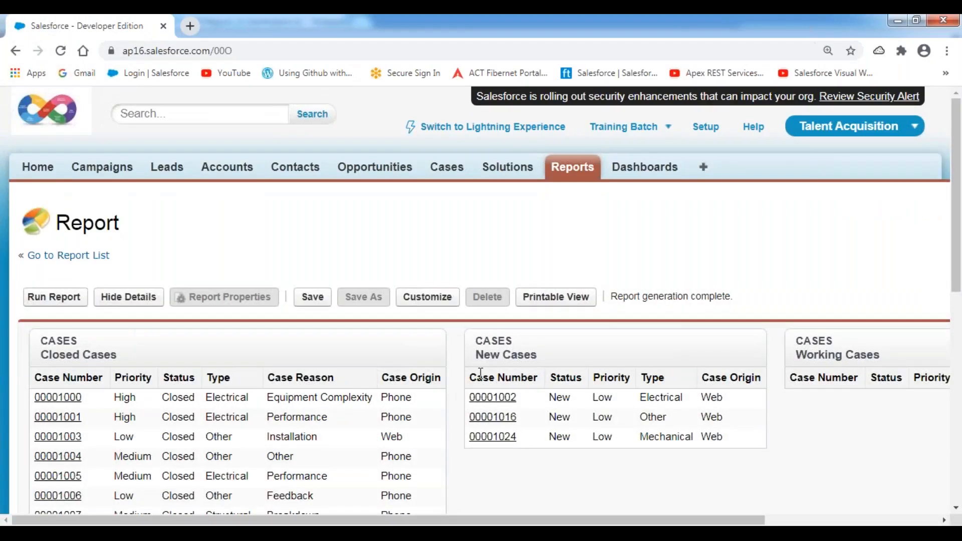
pyautogui.scroll(-3, 481, 374)
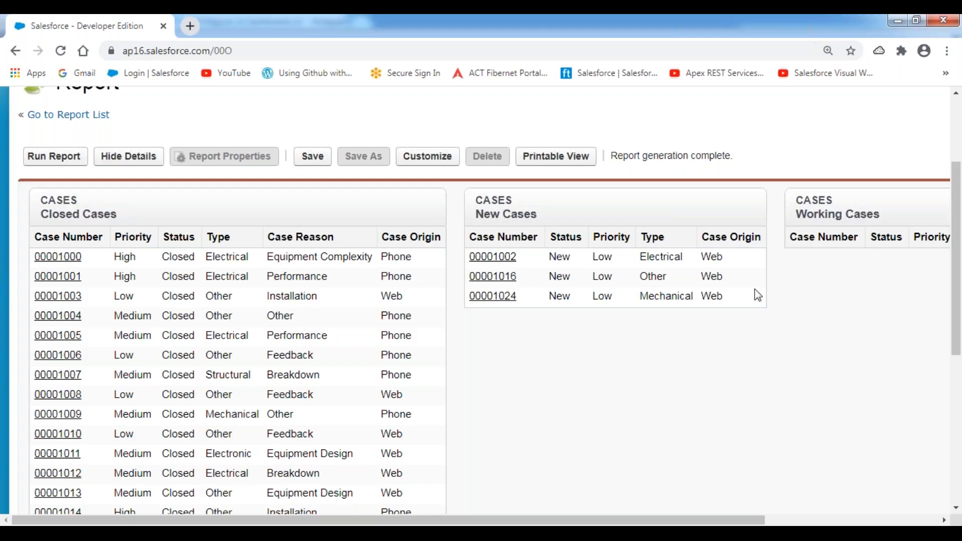
pyautogui.rightClick(49, 324)
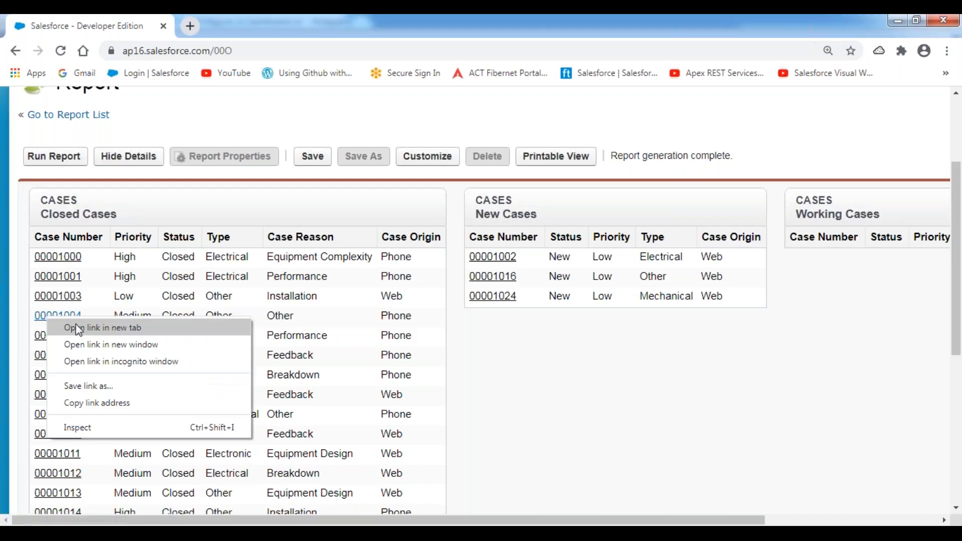
pyautogui.click(76, 325)
pyautogui.rightClick(55, 361)
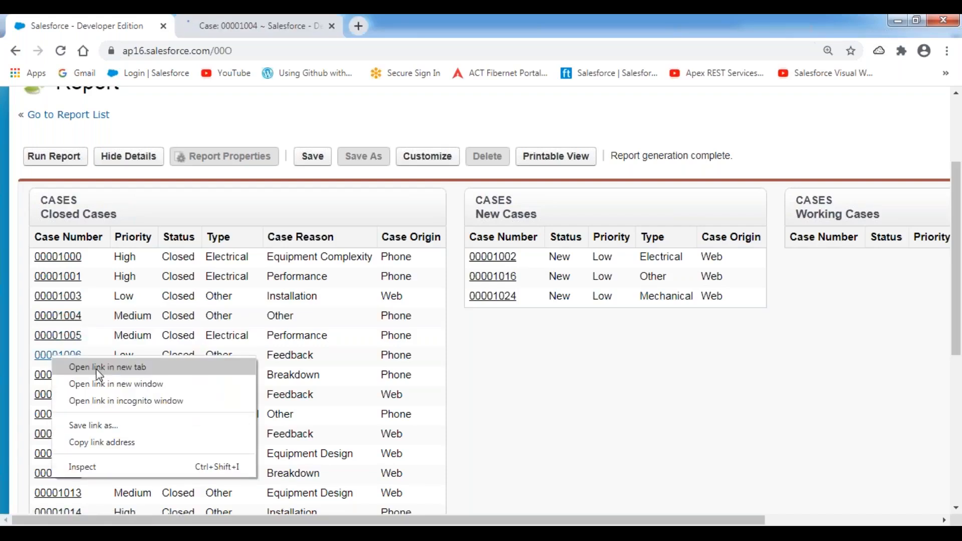
pyautogui.click(101, 368)
pyautogui.rightClick(56, 455)
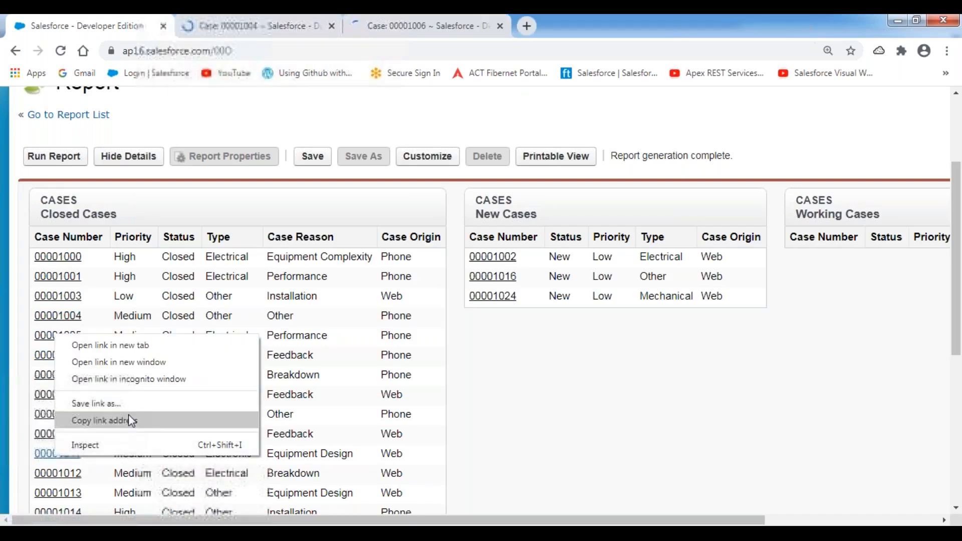
pyautogui.click(136, 345)
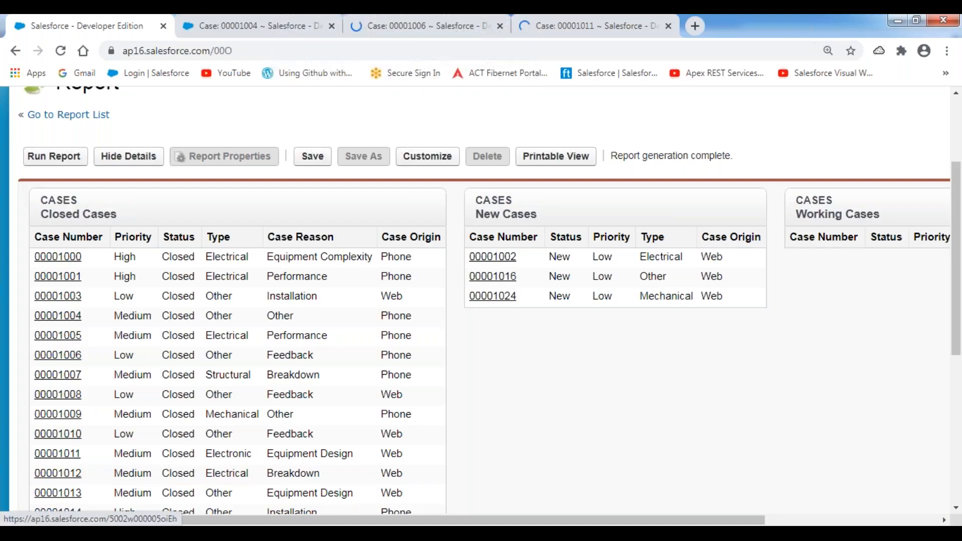
pyautogui.rightClick(67, 281)
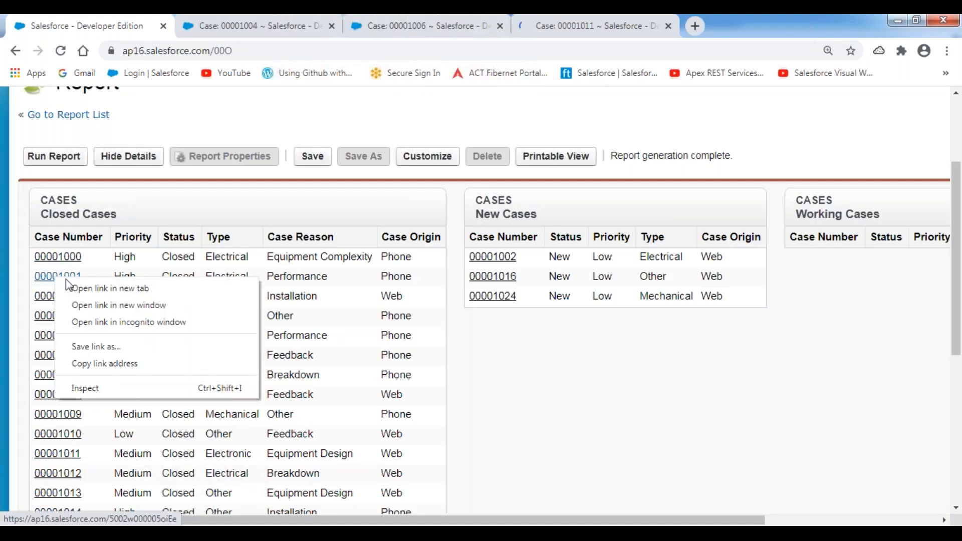
pyautogui.click(110, 288)
# Change the status of case 00001004 to Working and close its browser tab.
pyautogui.click(267, 36)
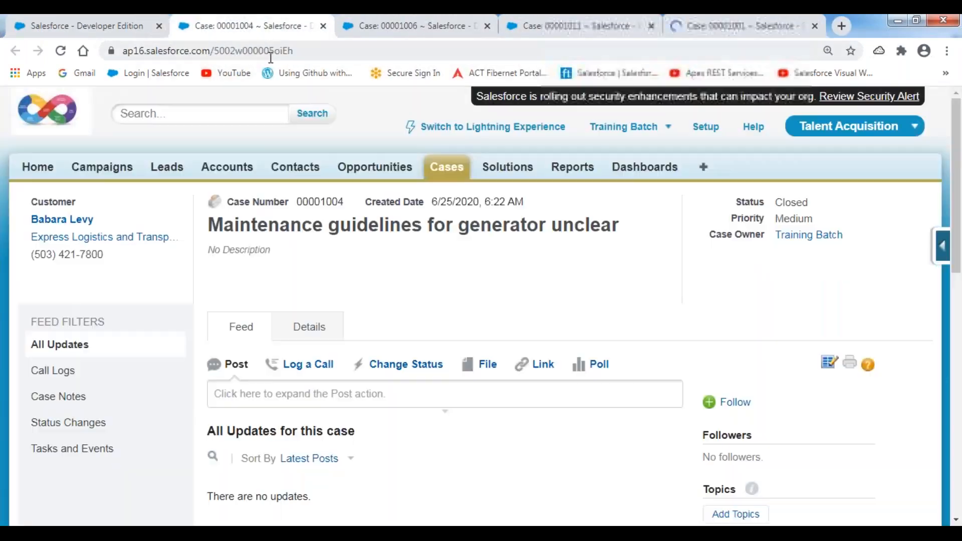
pyautogui.click(410, 366)
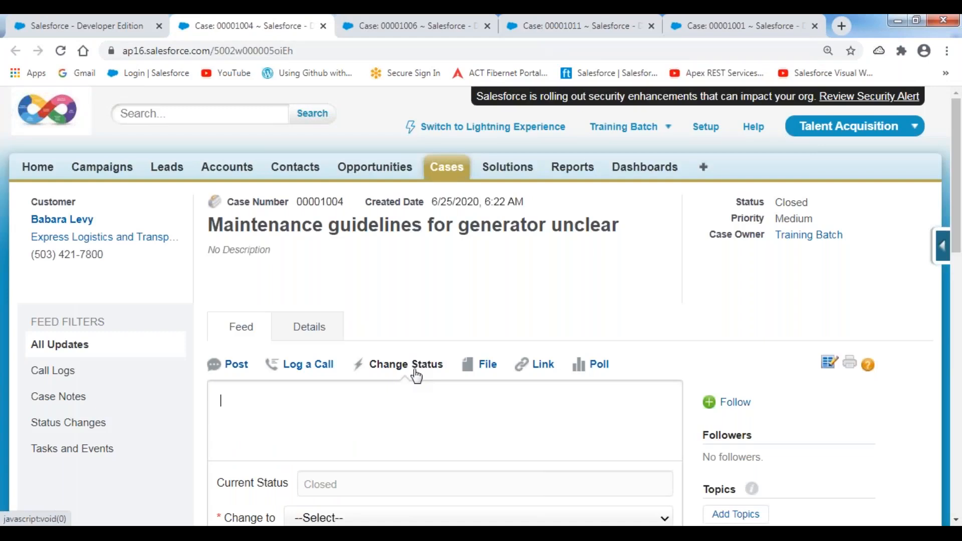
pyautogui.scroll(-3, 492, 427)
pyautogui.click(440, 383)
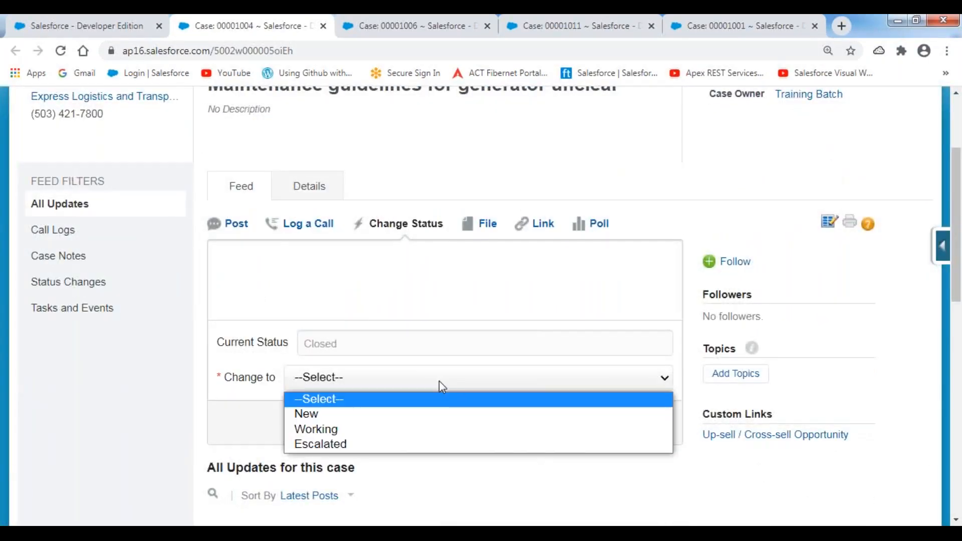
pyautogui.click(371, 430)
pyautogui.click(651, 434)
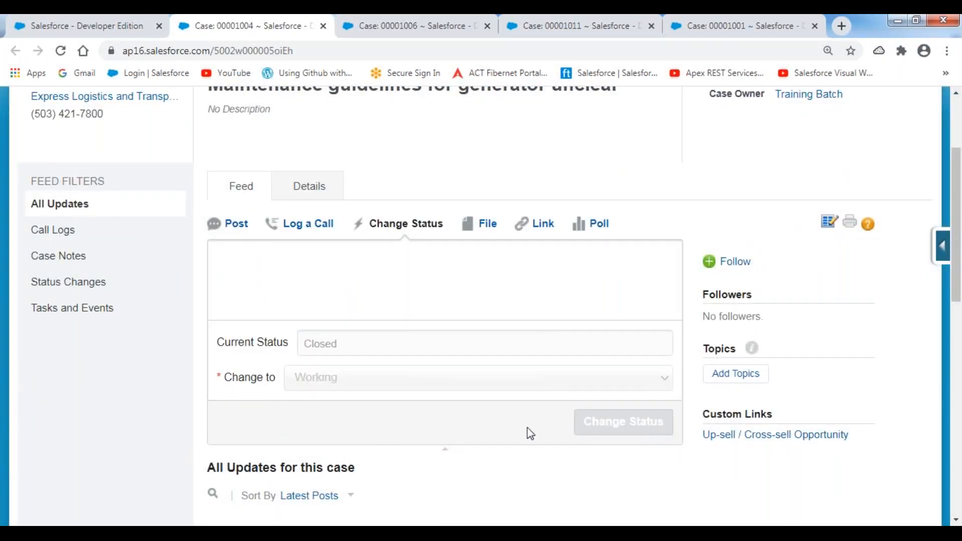
pyautogui.rightClick(288, 42)
pyautogui.click(327, 187)
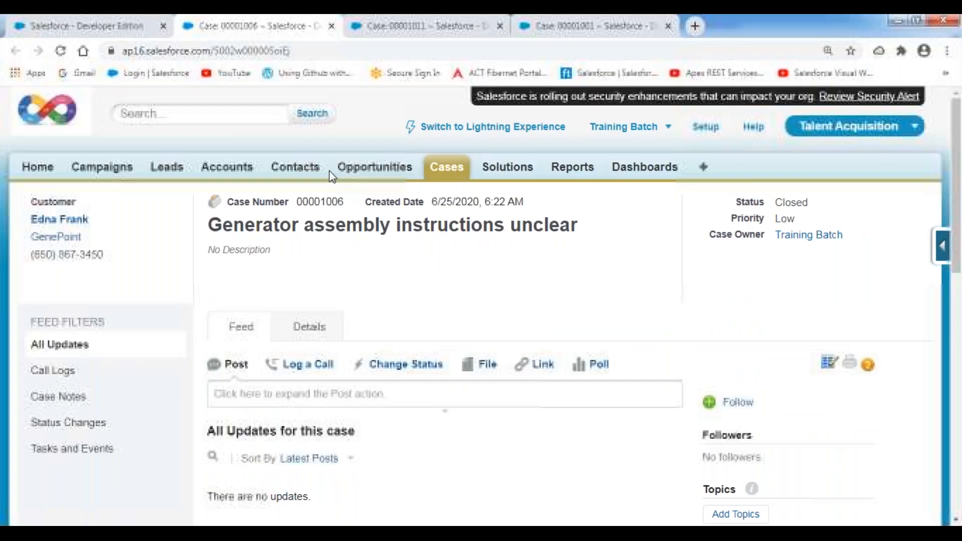
# Change the status of case 00001006 to Working and close its browser tab.
pyautogui.click(420, 368)
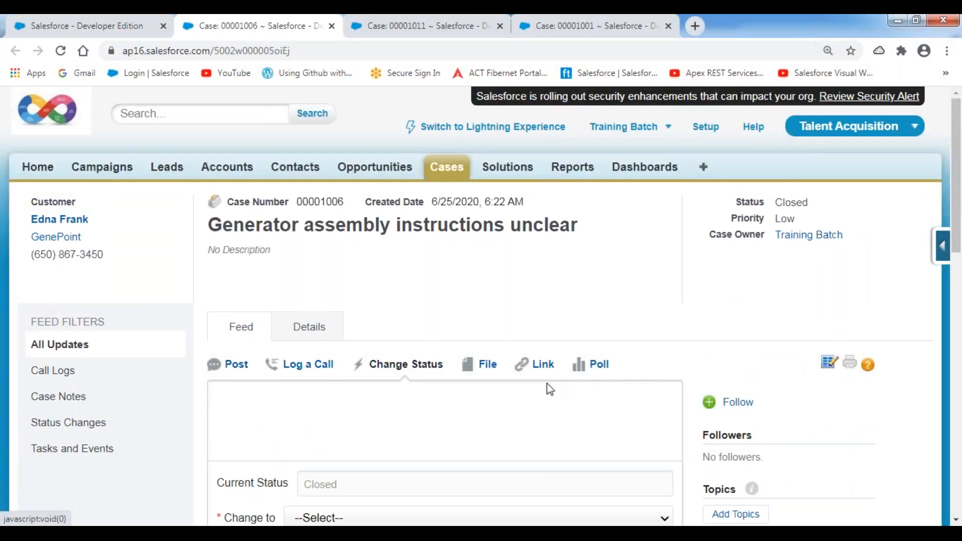
pyautogui.scroll(-3, 546, 383)
pyautogui.click(521, 386)
pyautogui.click(436, 430)
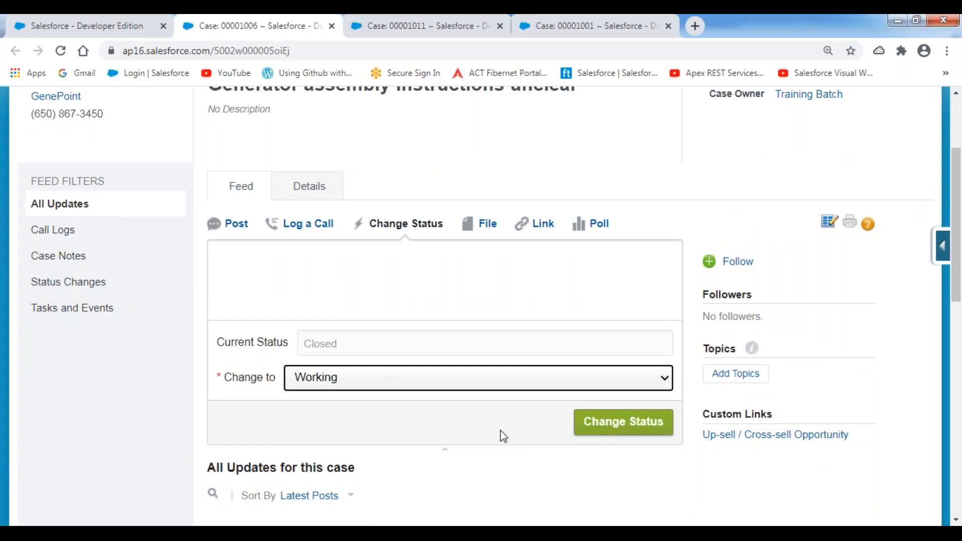
pyautogui.click(632, 425)
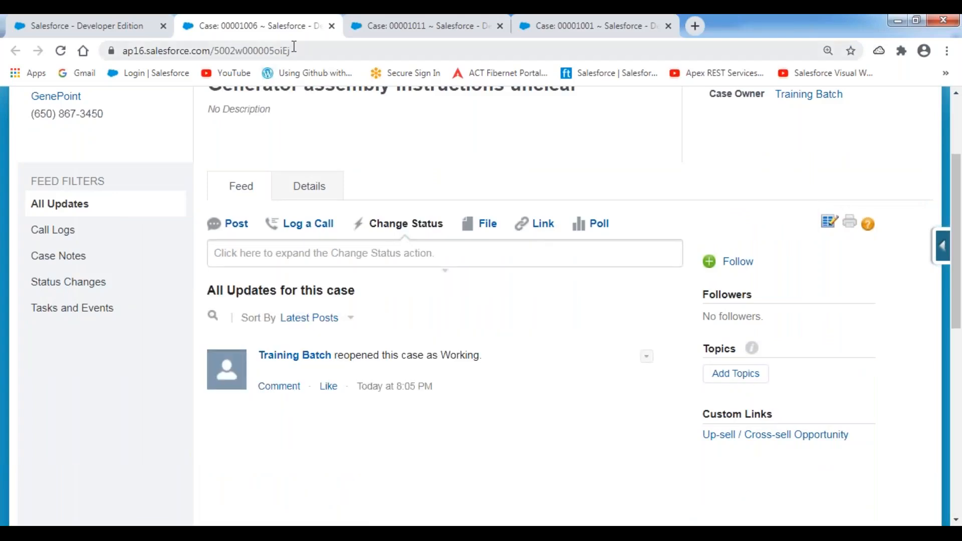
pyautogui.rightClick(274, 39)
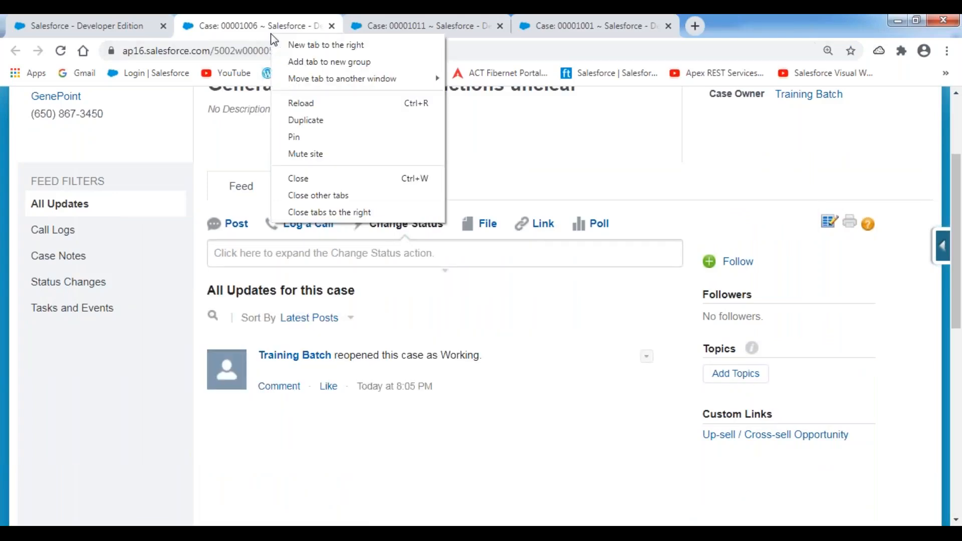
pyautogui.click(316, 178)
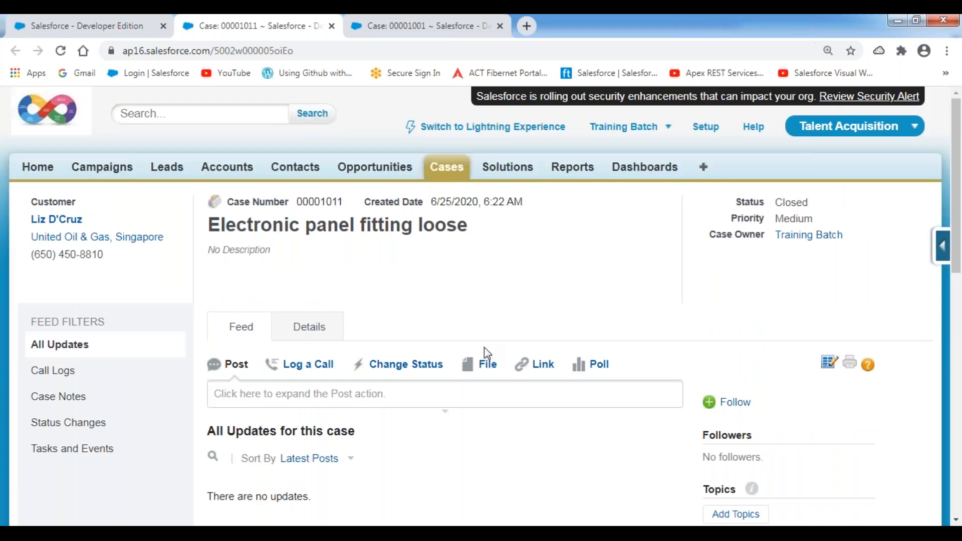
# Change the status of case 00001011 to Working and close its browser tab.
pyautogui.click(422, 373)
pyautogui.scroll(-4, 584, 367)
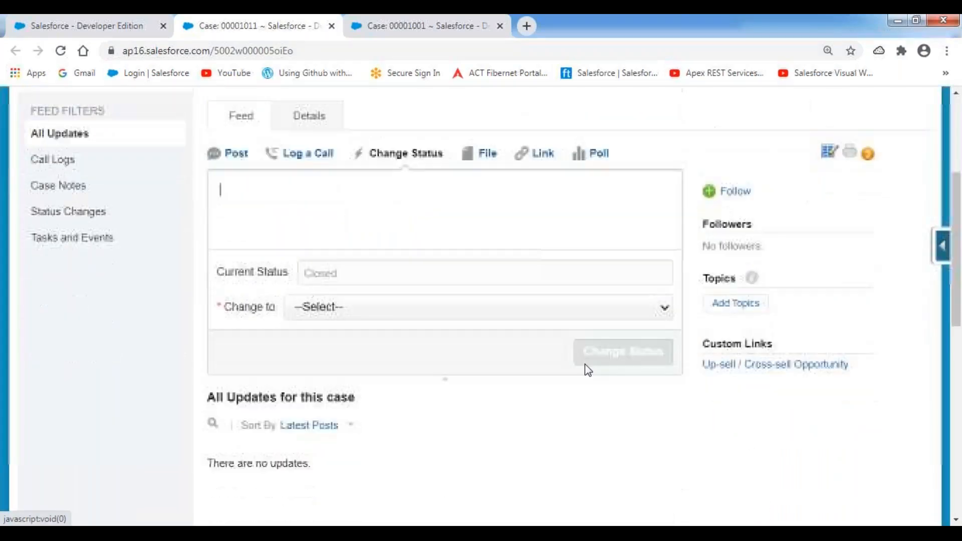
pyautogui.click(474, 306)
pyautogui.click(405, 358)
pyautogui.click(624, 351)
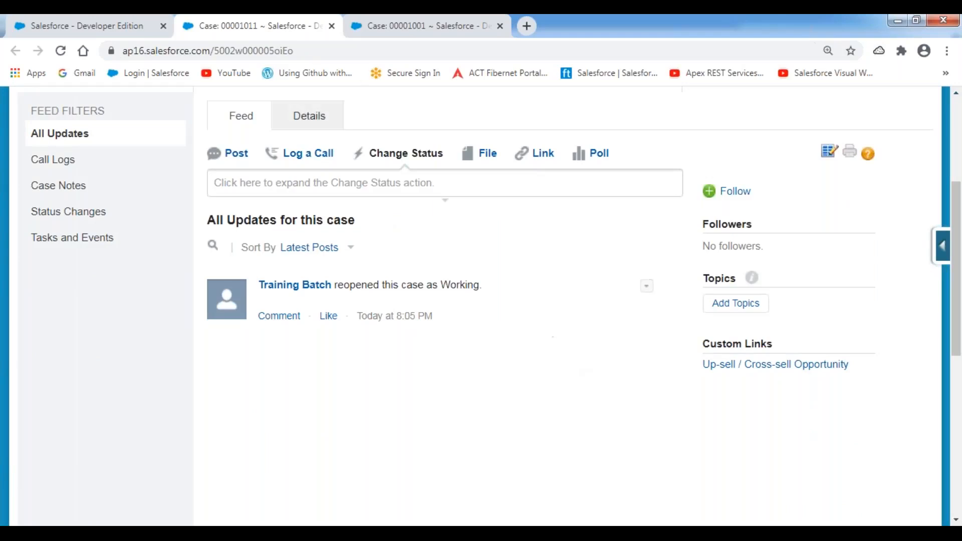
pyautogui.rightClick(287, 35)
pyautogui.click(331, 180)
# Change the status of case 00001001 to Escalated and close its browser tab.
pyautogui.click(406, 371)
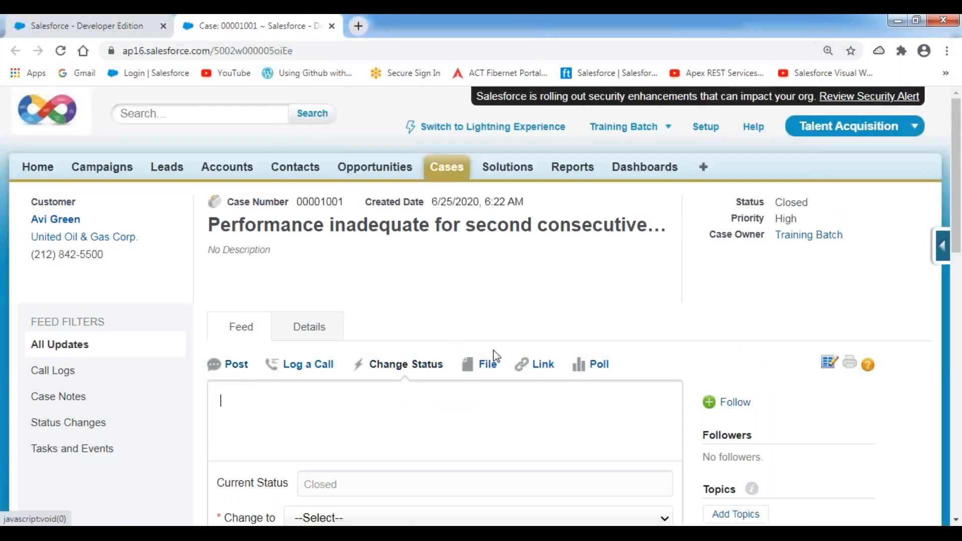
pyautogui.scroll(-4, 408, 332)
pyautogui.click(404, 316)
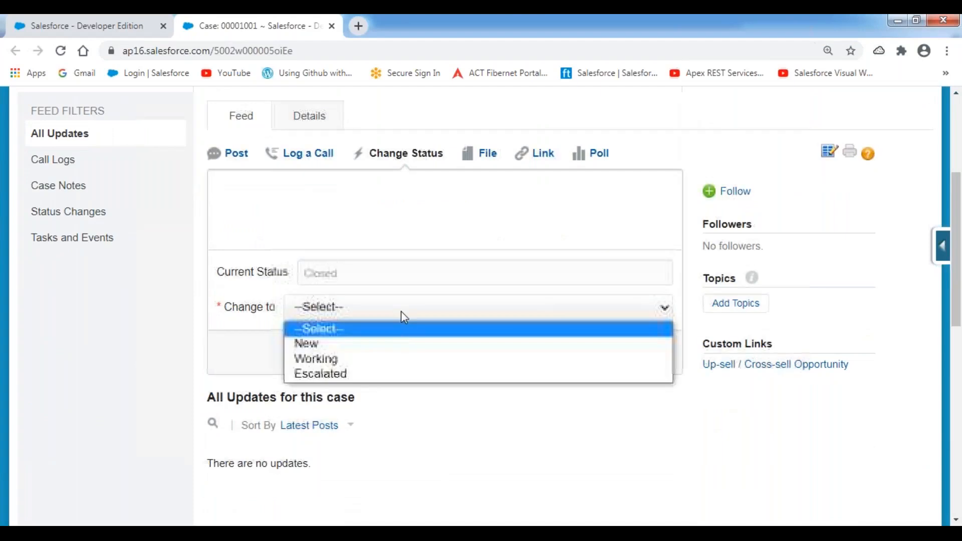
pyautogui.click(389, 374)
pyautogui.click(619, 354)
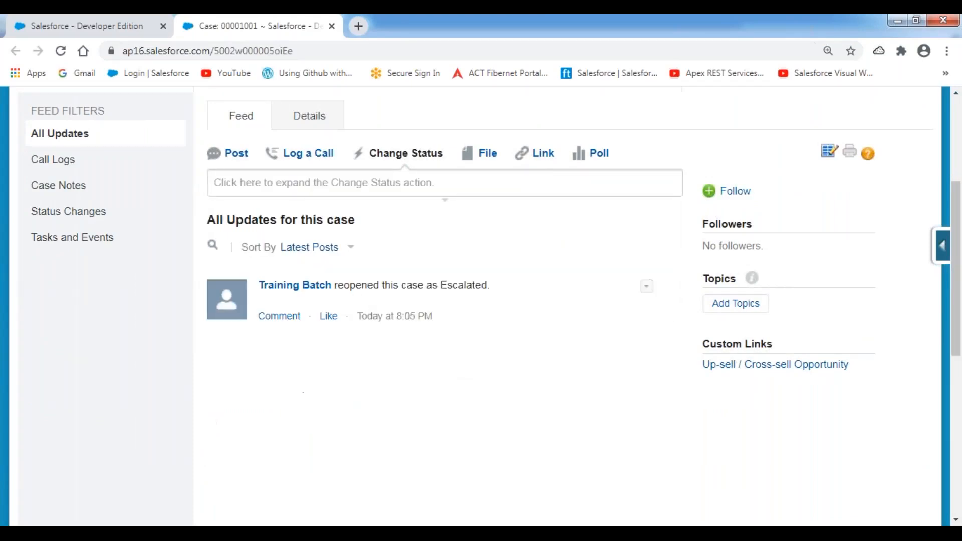
pyautogui.rightClick(280, 39)
pyautogui.click(300, 182)
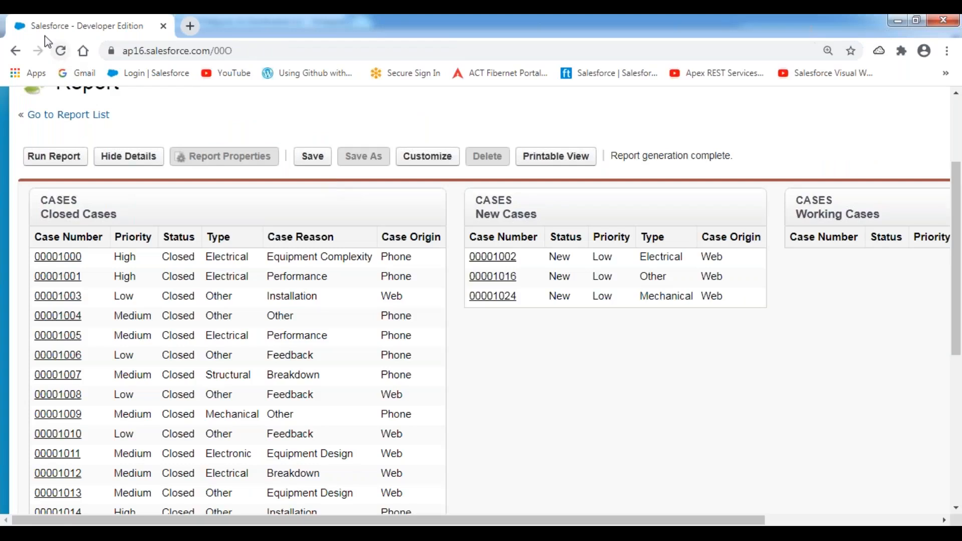
# Rerun the joined report to review the Working Cases block, and return to customizing the report.
pyautogui.click(55, 160)
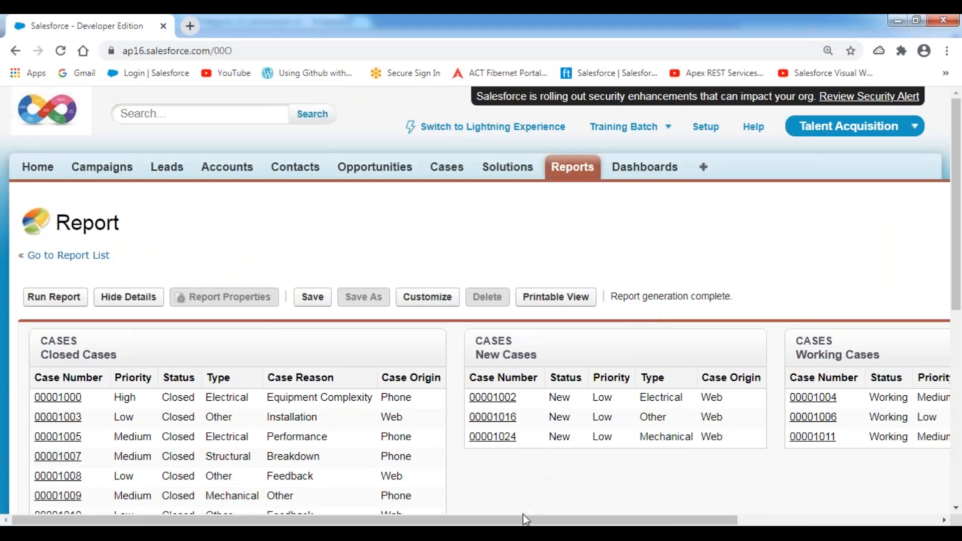
pyautogui.moveTo(524, 520); pyautogui.dragTo(725, 520)
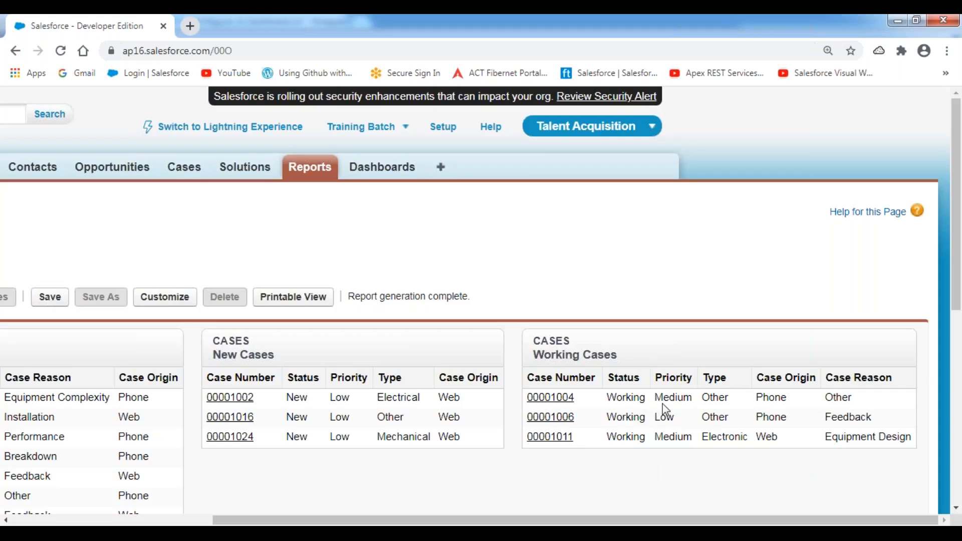
pyautogui.click(161, 301)
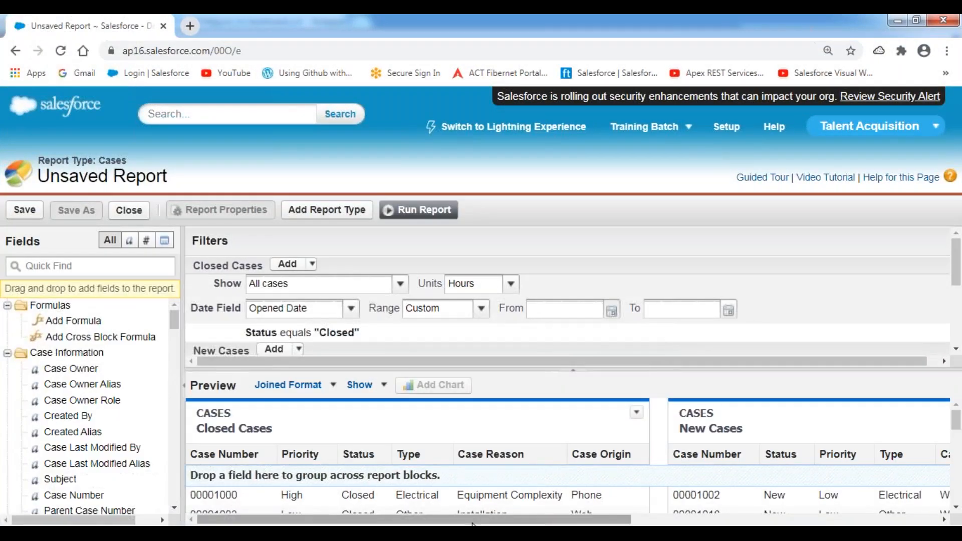
# Create a fourth Cases block beside Working Cases from the Case Number field and name it "Escalated Cases".
pyautogui.moveTo(475, 523); pyautogui.dragTo(831, 512)
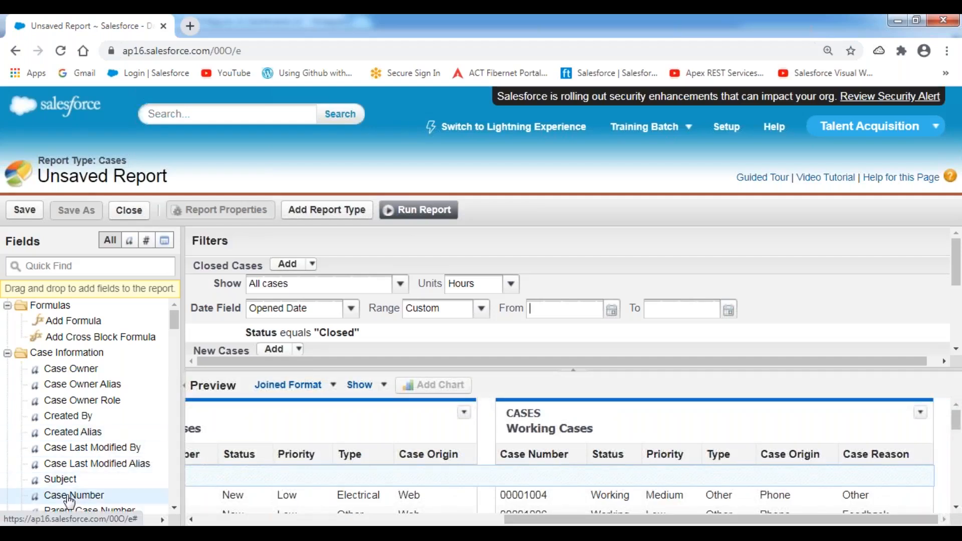
pyautogui.moveTo(56, 504); pyautogui.dragTo(950, 456)
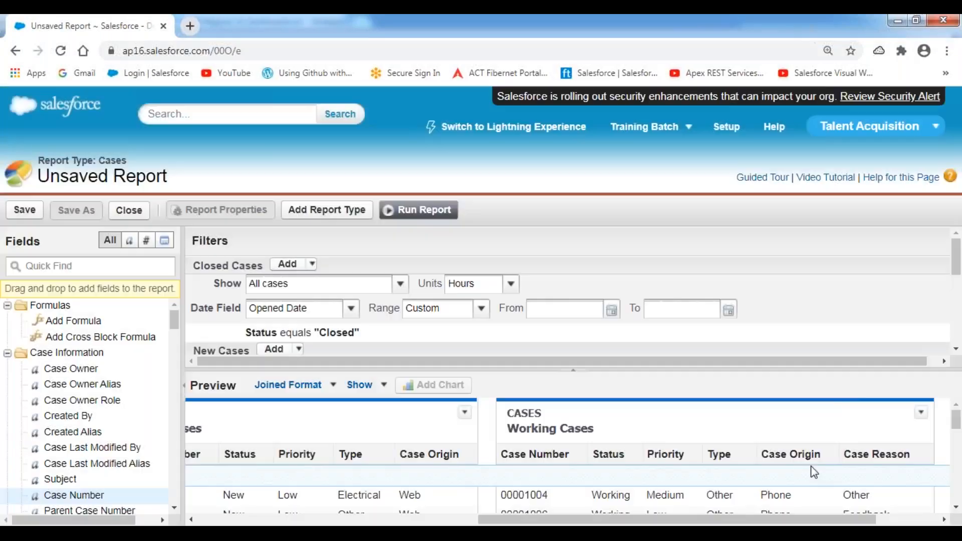
pyautogui.moveTo(696, 520); pyautogui.dragTo(697, 521)
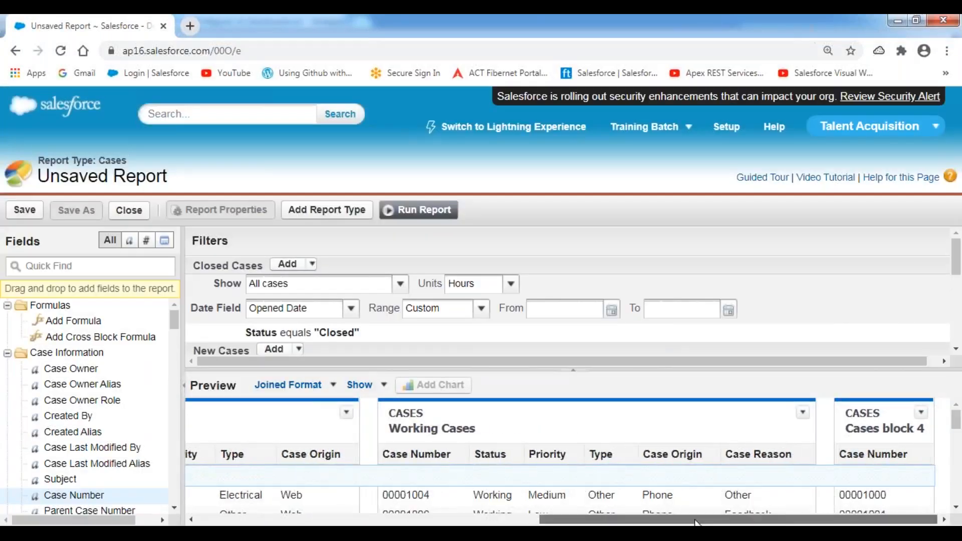
pyautogui.click(923, 430)
pyautogui.press('BackSpace')
pyautogui.press('BackSpace')
pyautogui.press('BackSpace')
pyautogui.press('BackSpace')
pyautogui.press('BackSpace')
pyautogui.press('BackSpace')
pyautogui.press('BackSpace')
pyautogui.press('BackSpace')
pyautogui.press('BackSpace')
pyautogui.press('BackSpace')
pyautogui.press('BackSpace')
pyautogui.press('BackSpace')
pyautogui.press('BackSpace')
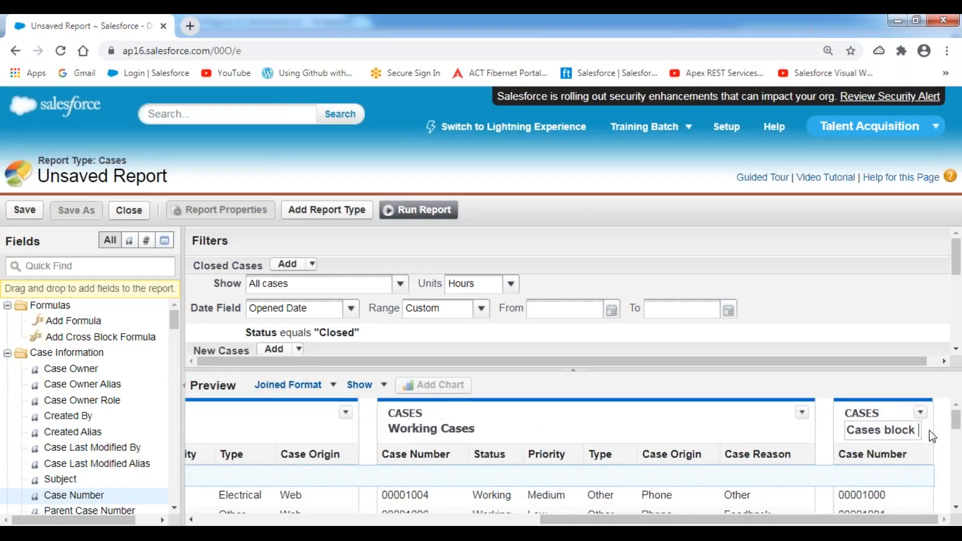
pyautogui.write('Es')
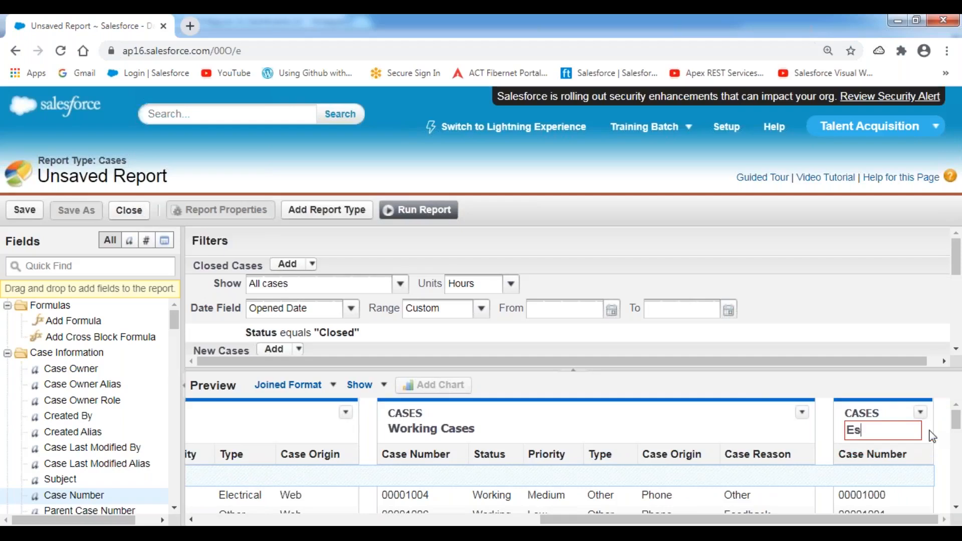
pyautogui.write('calated Cases')
pyautogui.press('Return')
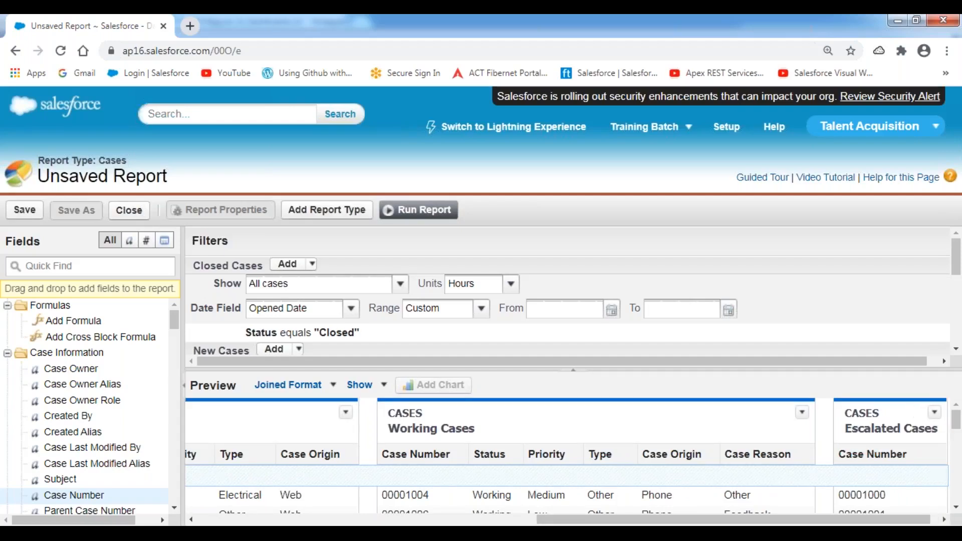
# Add the Status, Priority and Case Origin columns to the Escalated Cases block, after Case Number.
pyautogui.moveTo(608, 520); pyautogui.dragTo(621, 519)
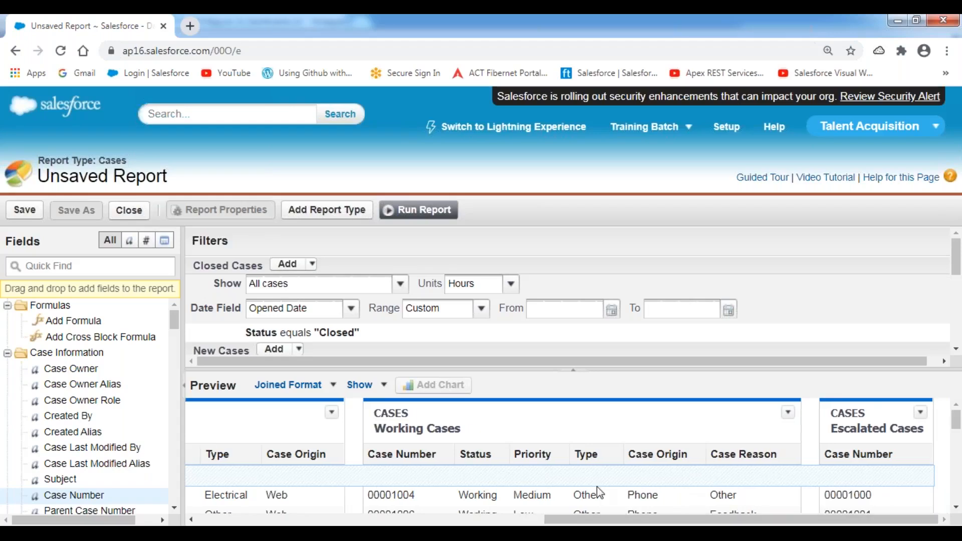
pyautogui.scroll(-3, 86, 466)
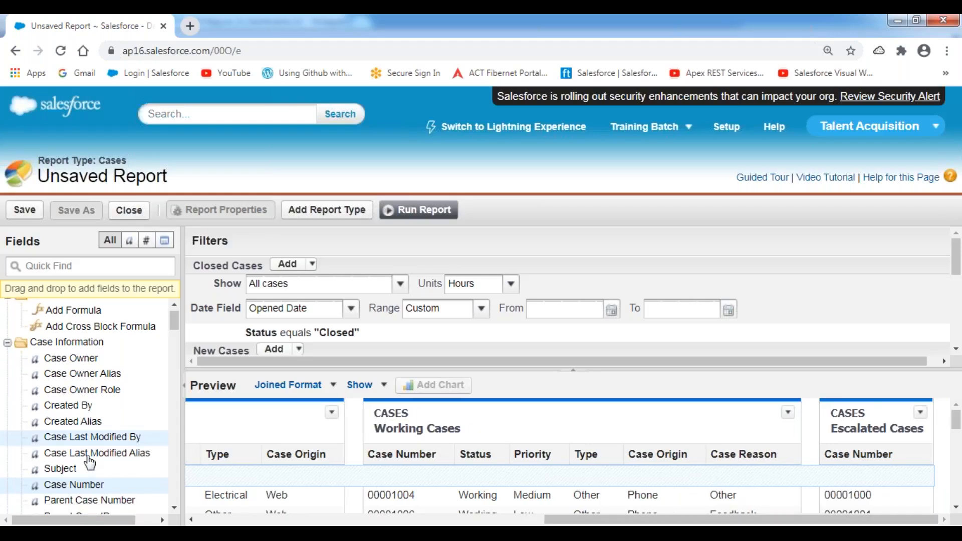
pyautogui.moveTo(58, 472); pyautogui.dragTo(896, 456)
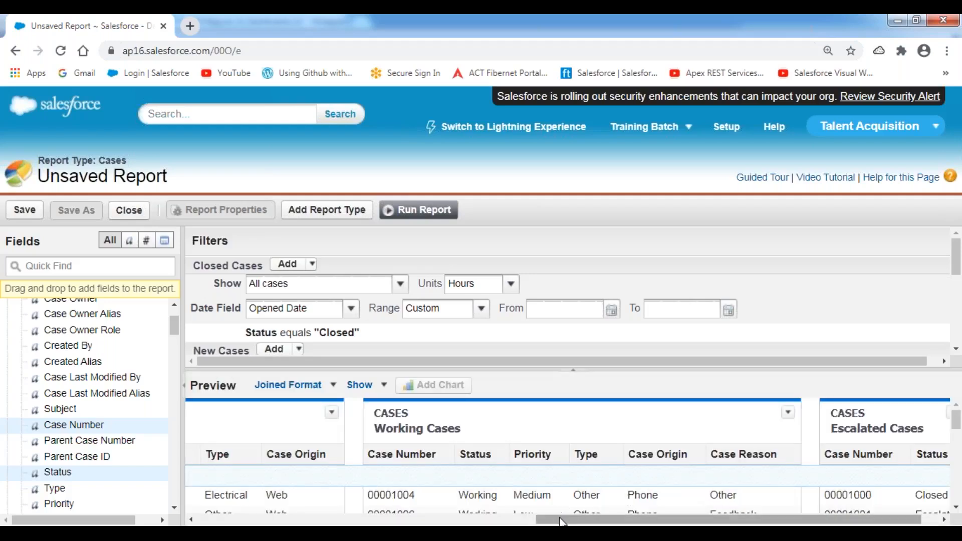
pyautogui.moveTo(674, 521); pyautogui.dragTo(683, 522)
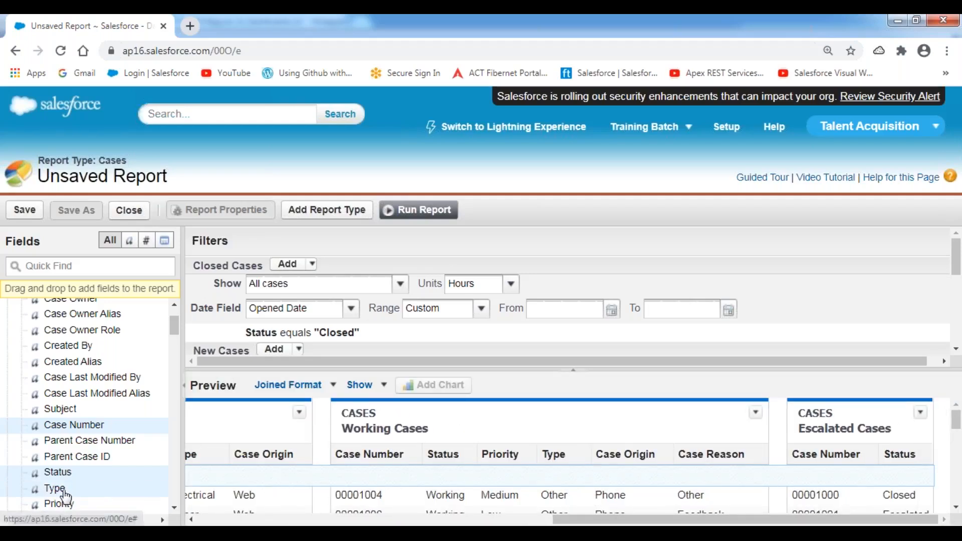
pyautogui.moveTo(68, 508); pyautogui.dragTo(922, 454)
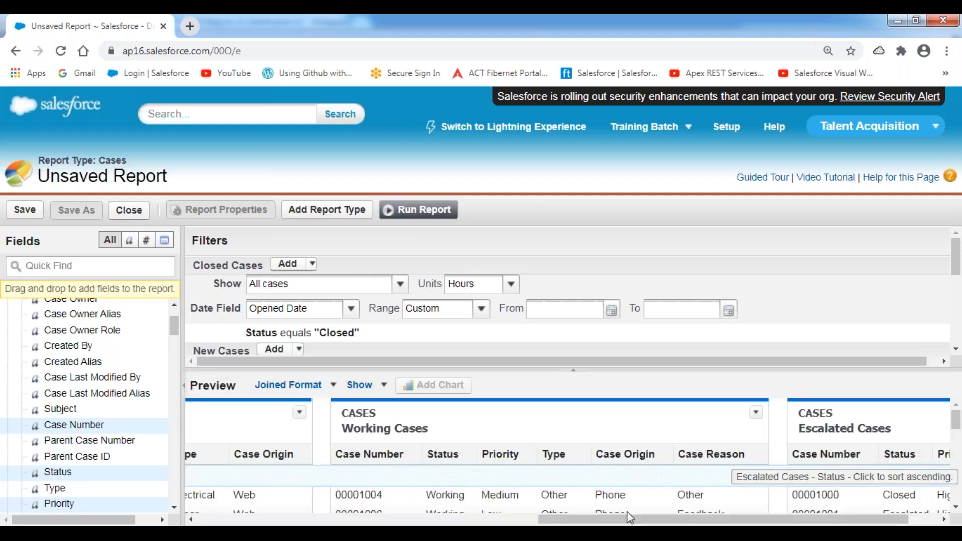
pyautogui.moveTo(566, 522); pyautogui.dragTo(596, 523)
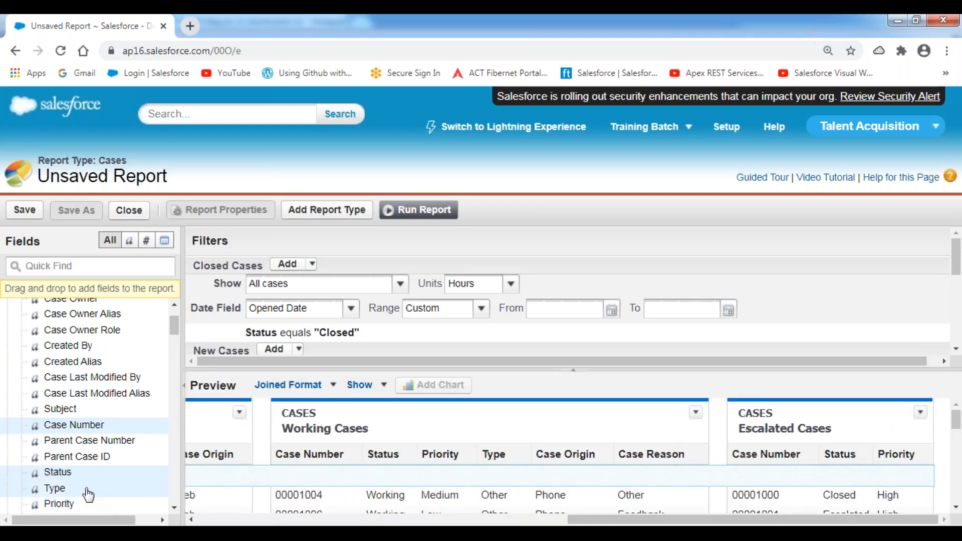
pyautogui.scroll(-3, 78, 482)
pyautogui.moveTo(72, 451); pyautogui.dragTo(919, 454)
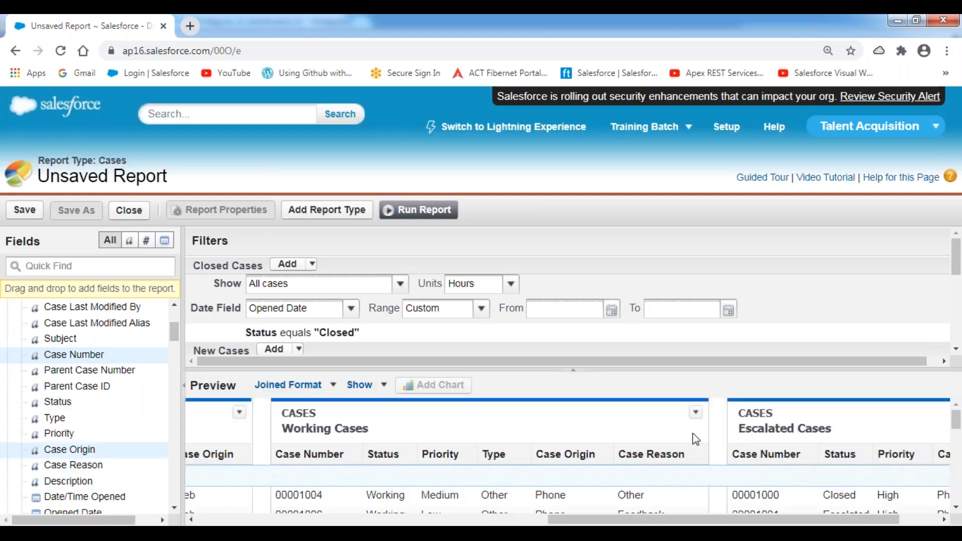
# Filter the Escalated Cases block to records whose Status equals Escalated.
pyautogui.scroll(-5, 800, 301)
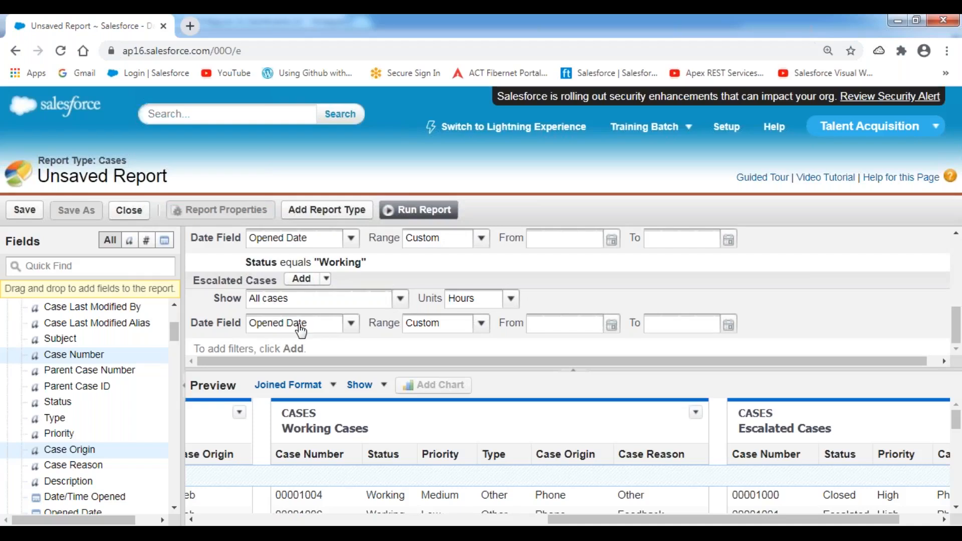
pyautogui.click(301, 279)
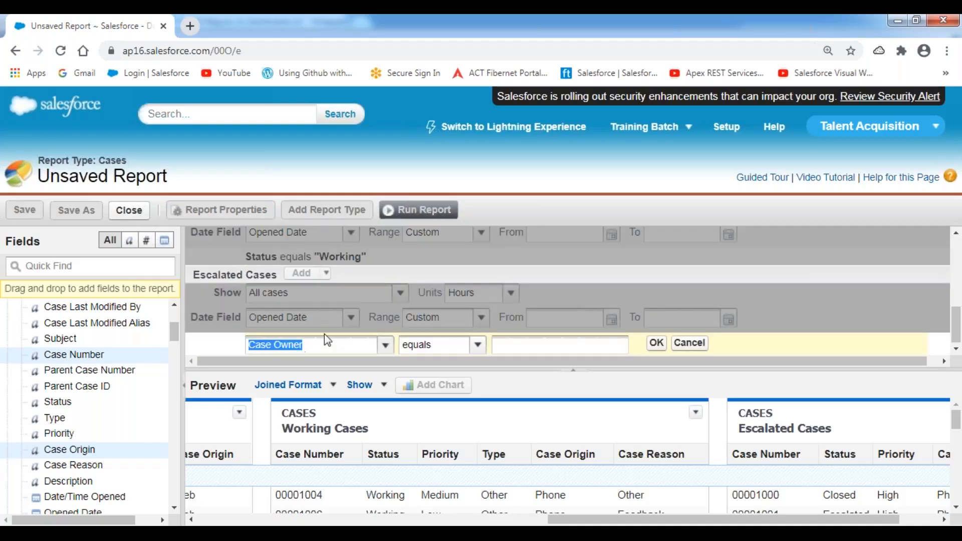
pyautogui.click(385, 345)
pyautogui.click(275, 302)
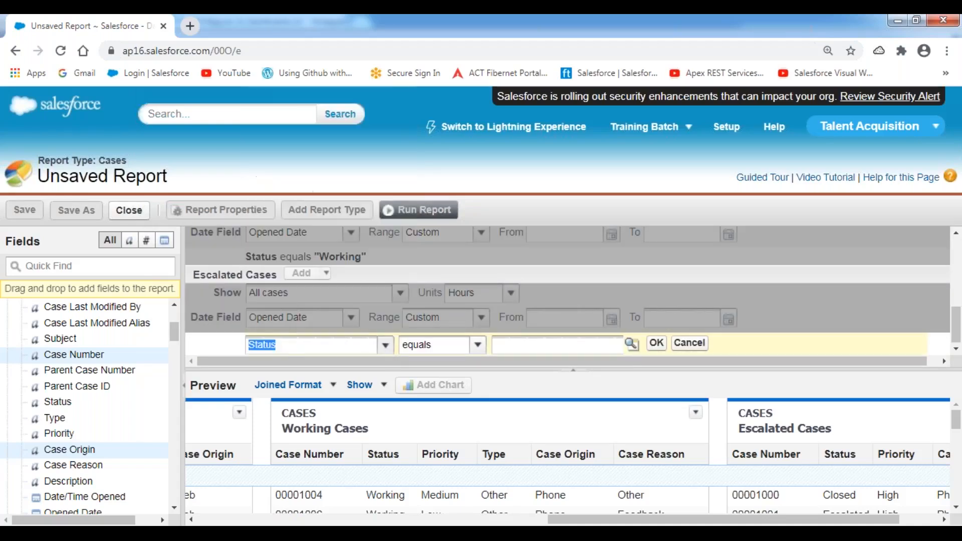
pyautogui.click(631, 345)
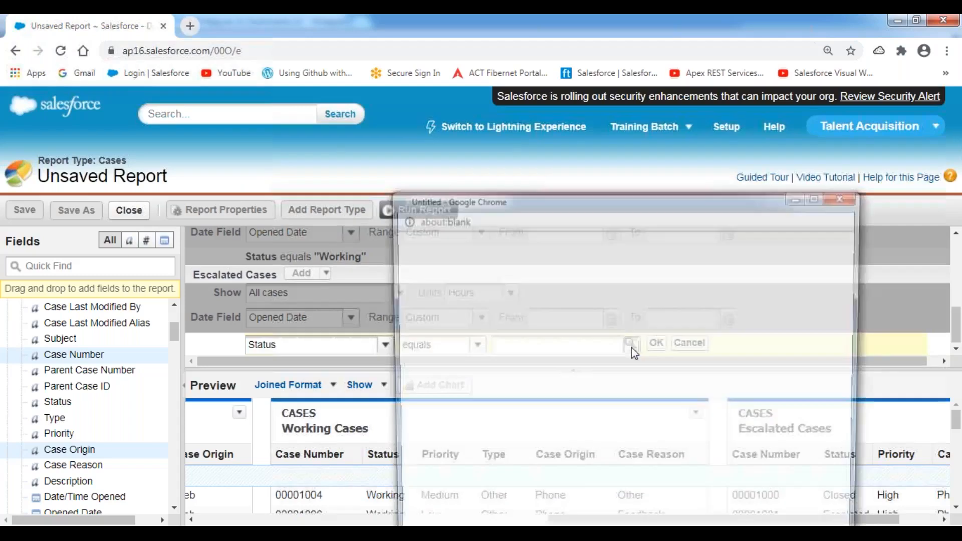
pyautogui.click(447, 386)
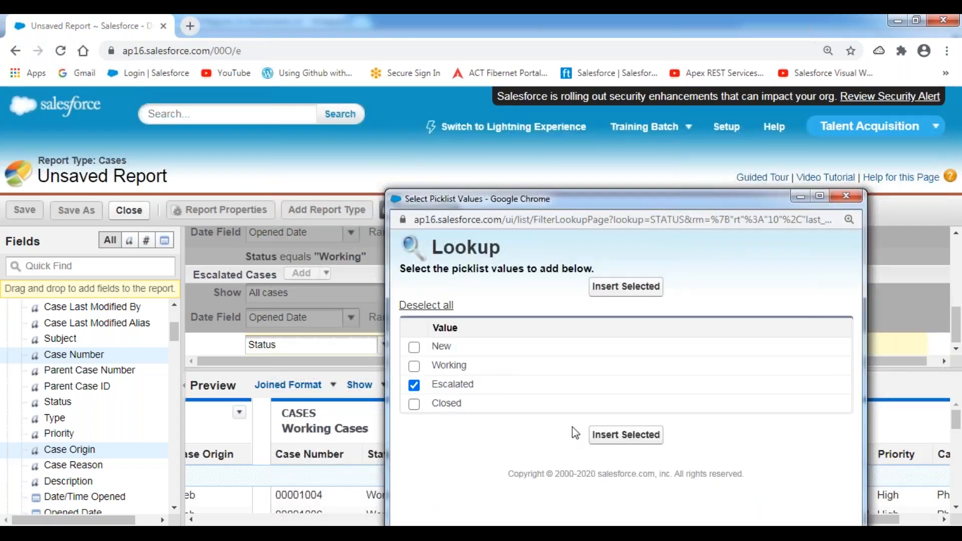
pyautogui.click(626, 434)
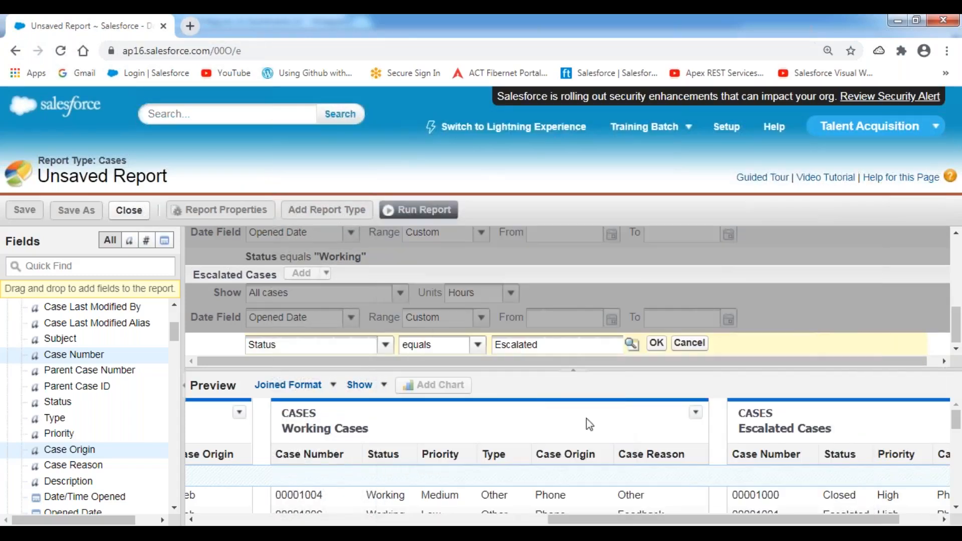
pyautogui.click(657, 343)
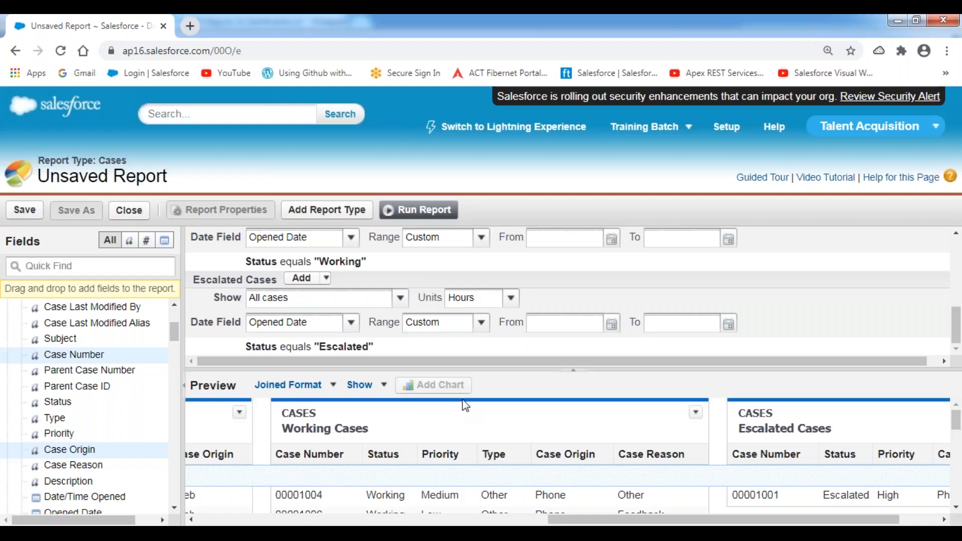
# Run the joined report and review the Closed, New, Working and Escalated Cases blocks.
pyautogui.click(425, 216)
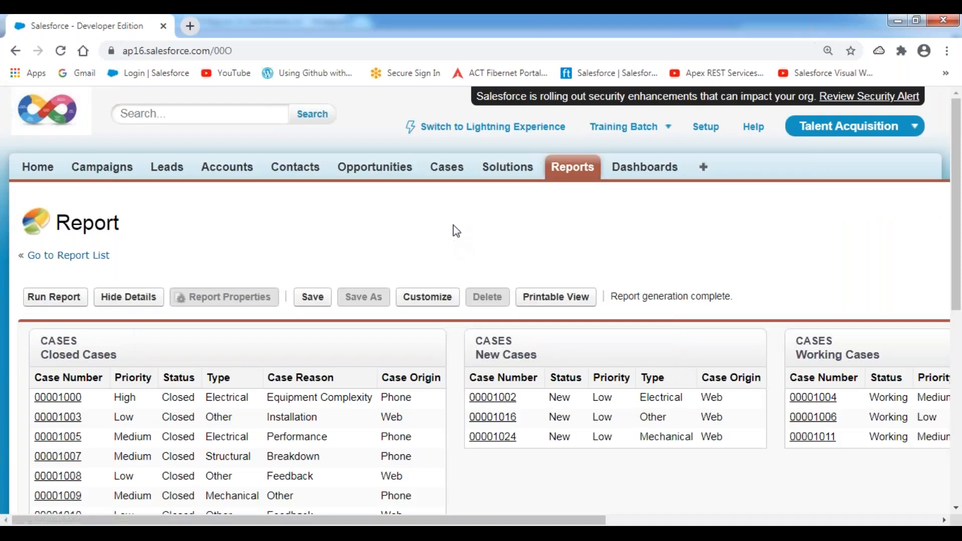
pyautogui.scroll(-4, 455, 230)
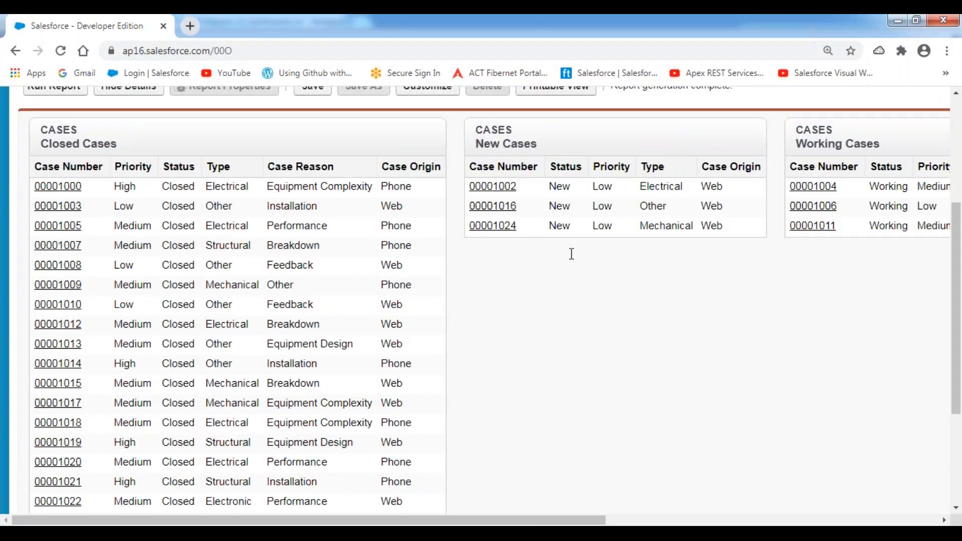
pyautogui.moveTo(479, 521); pyautogui.dragTo(754, 520)
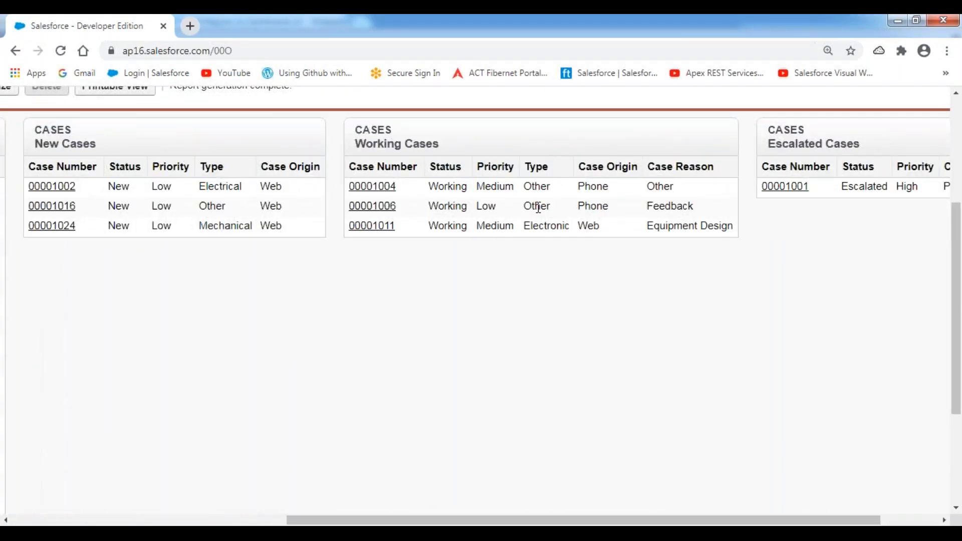
pyautogui.moveTo(554, 519); pyautogui.dragTo(688, 515)
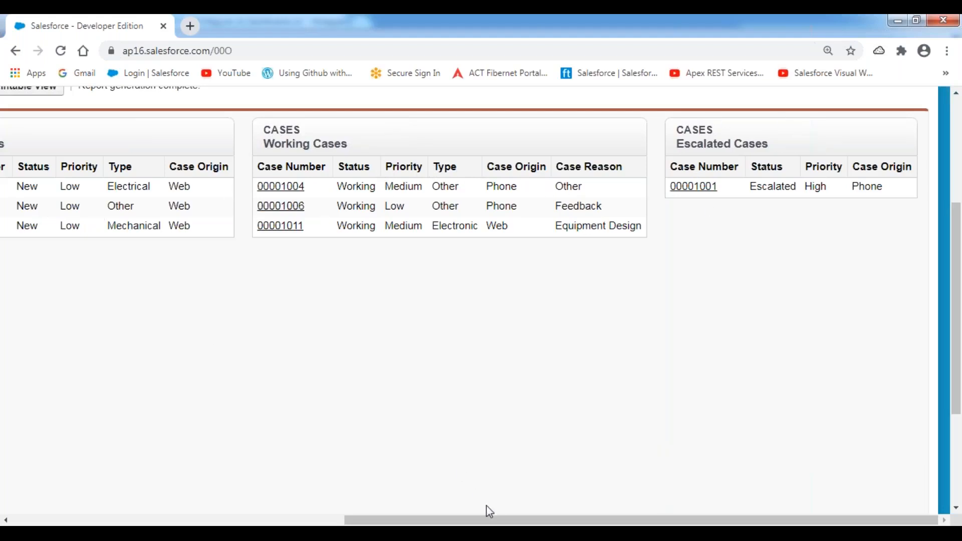
pyautogui.moveTo(496, 520); pyautogui.dragTo(572, 500)
pyautogui.moveTo(568, 522); pyautogui.dragTo(236, 522)
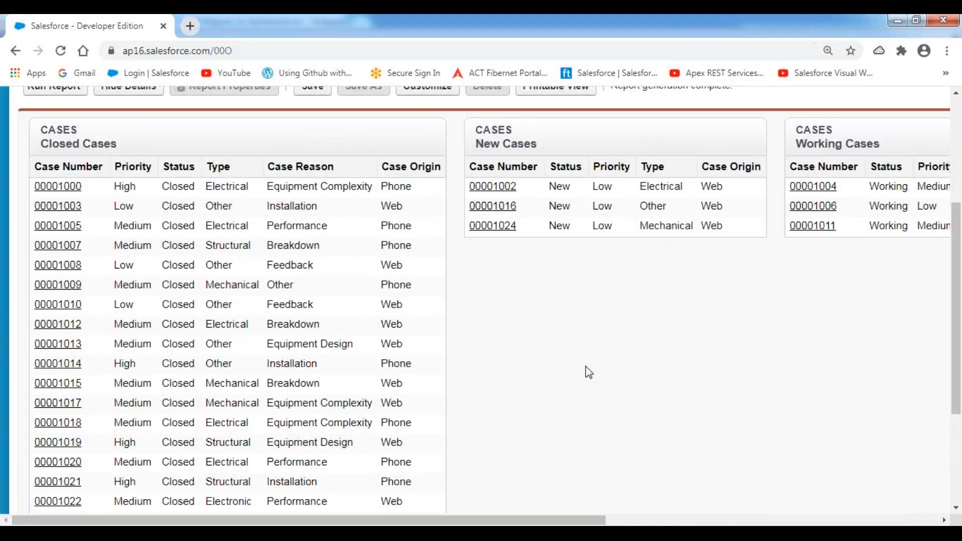
pyautogui.scroll(3, 585, 366)
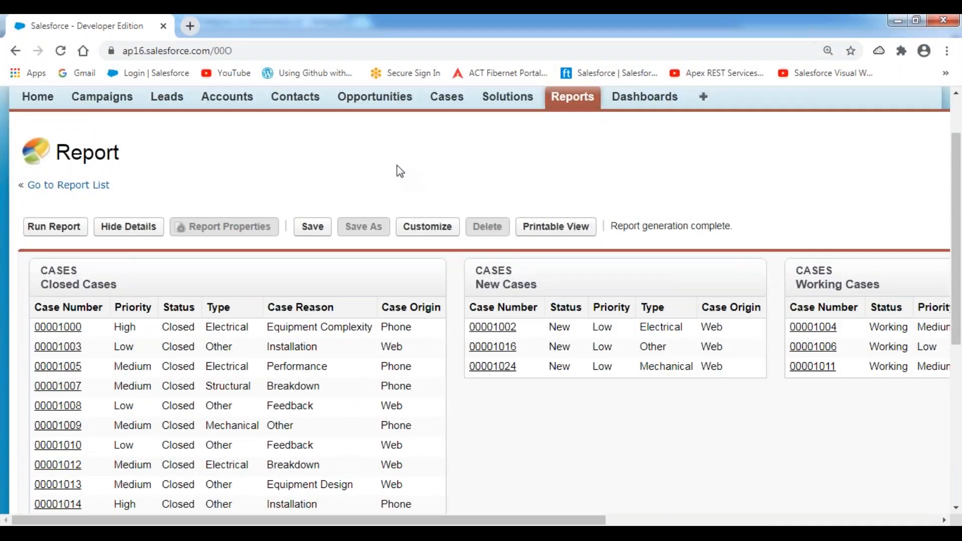
# Save the report as "Forsys Service Report" with the same text as description, in the Forsys Sales Reports folder.
pyautogui.click(313, 227)
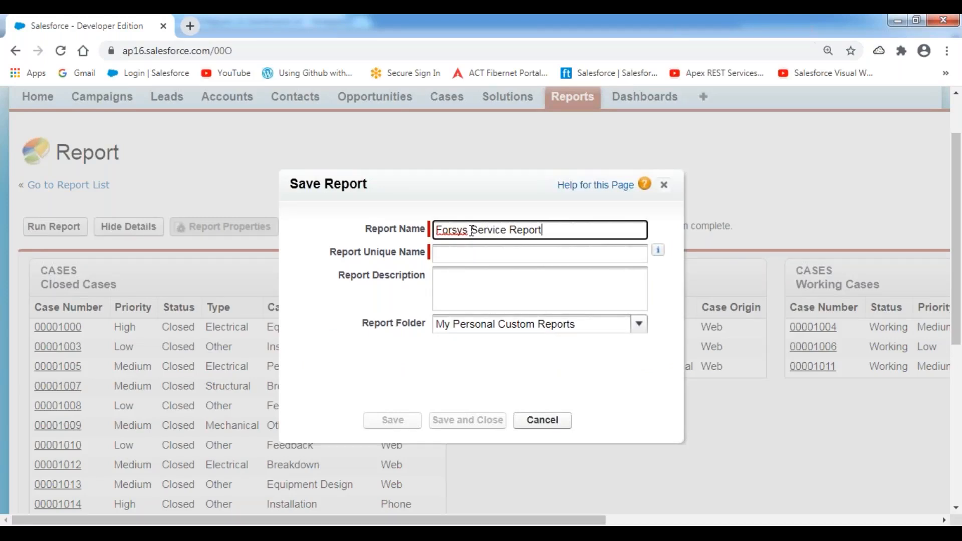
pyautogui.click(483, 274)
pyautogui.moveTo(544, 231); pyautogui.dragTo(434, 236)
pyautogui.hotkey('ctrl', 'c')
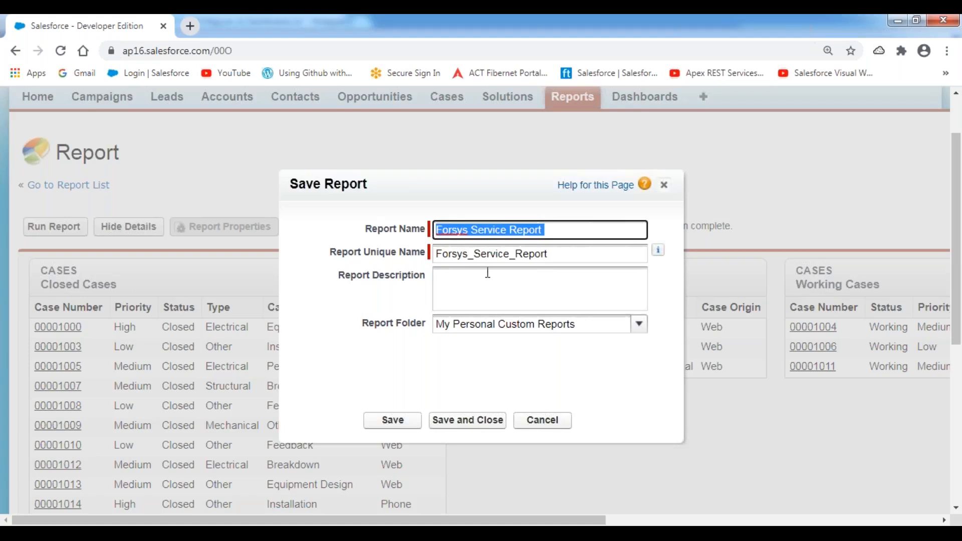
pyautogui.click(492, 296)
pyautogui.hotkey('ctrl', 'v')
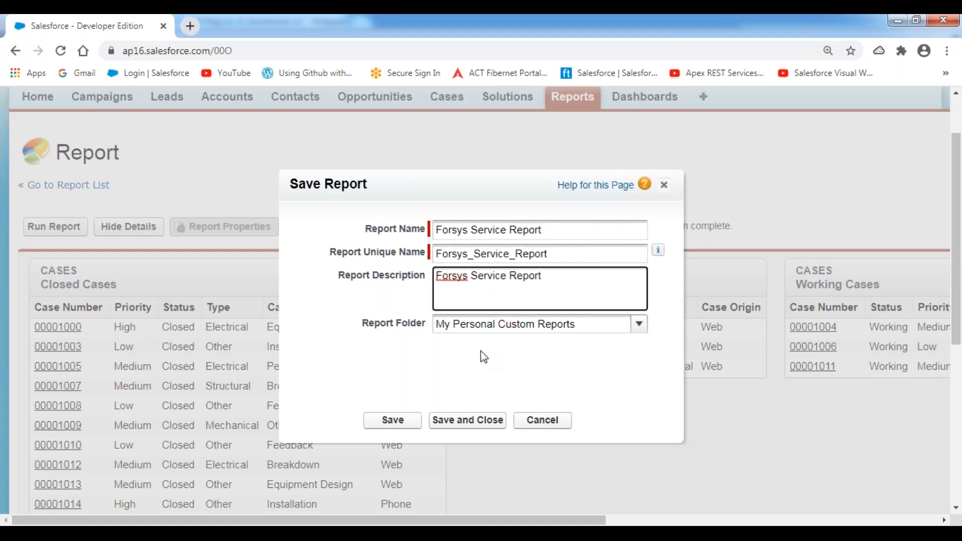
pyautogui.click(639, 329)
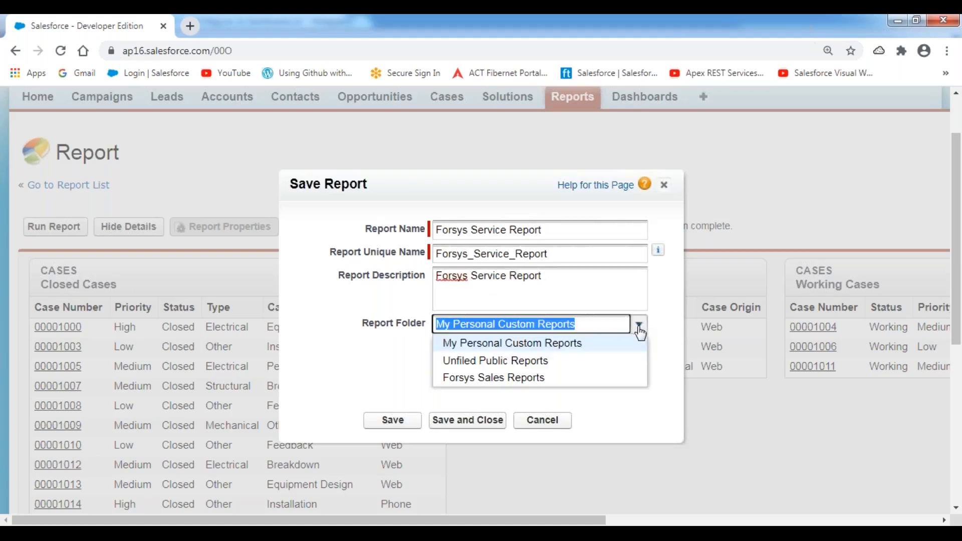
pyautogui.click(501, 379)
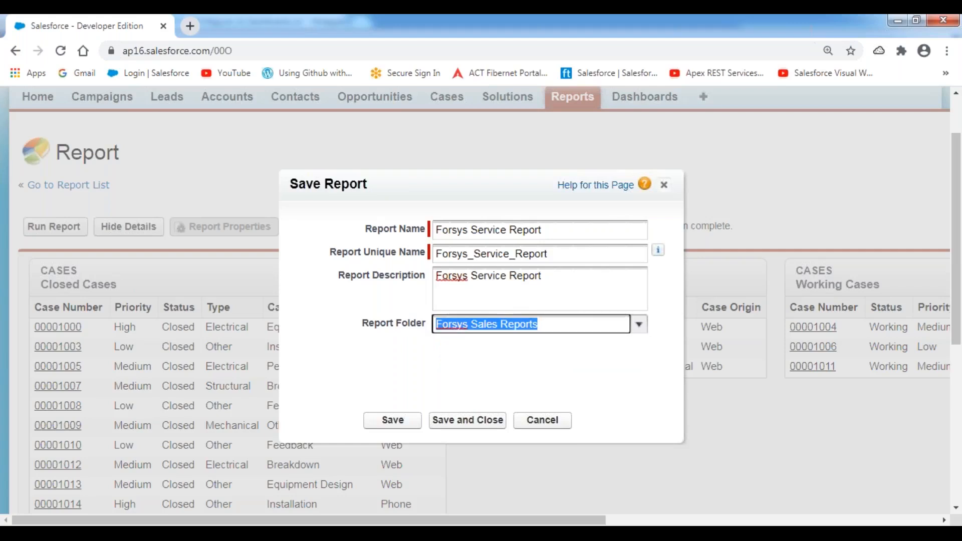
pyautogui.click(396, 423)
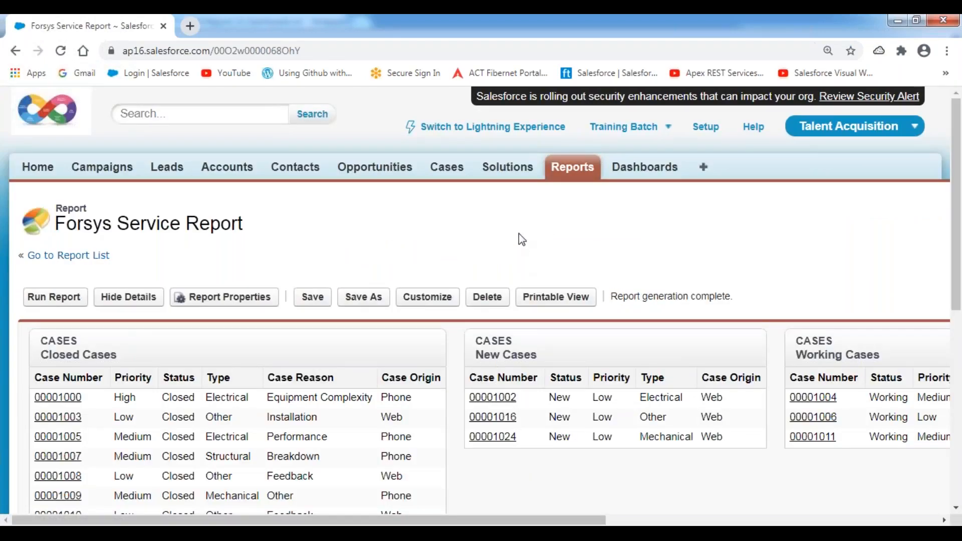
# Export the saved report through its printable view and open the downloaded .xls file in Excel, dismissing the activation wizard.
pyautogui.scroll(-2, 519, 233)
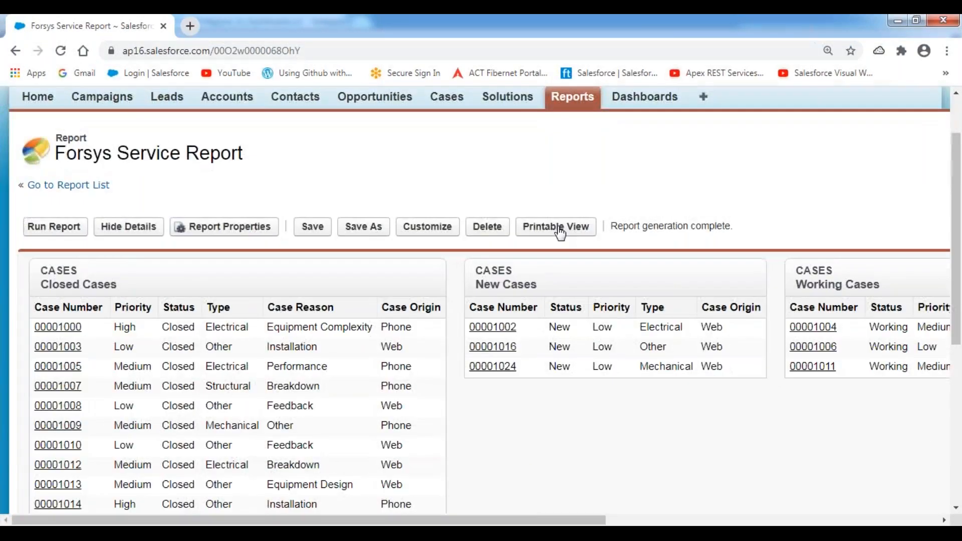
pyautogui.click(559, 227)
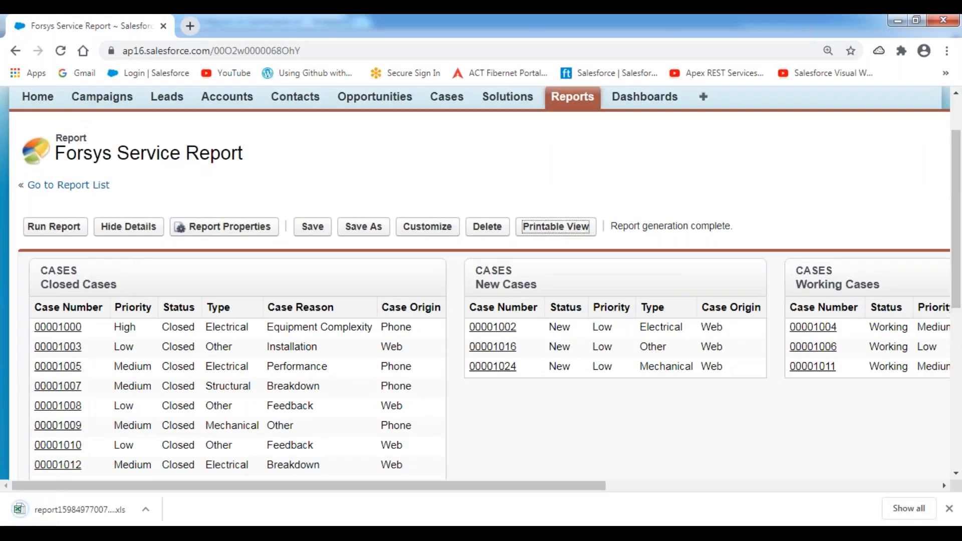
pyautogui.click(101, 515)
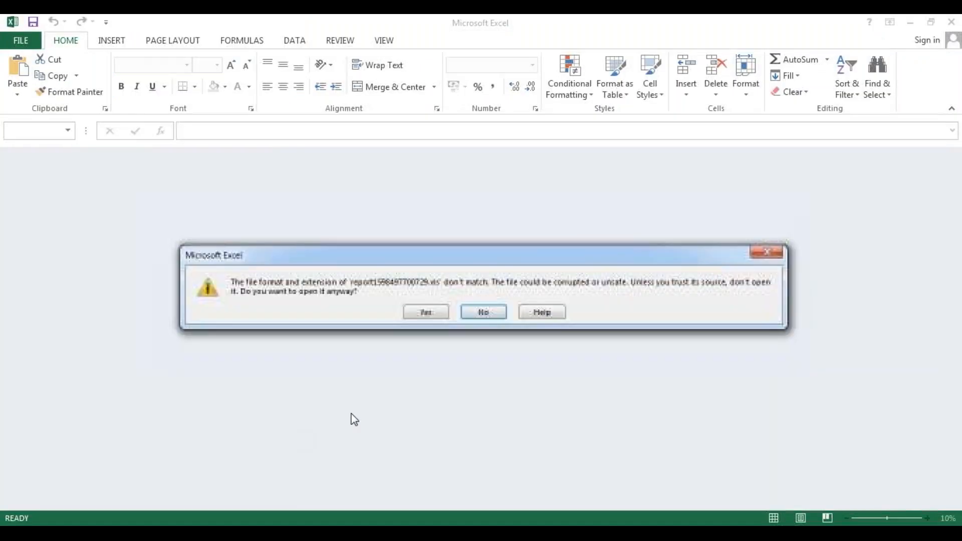
pyautogui.click(424, 313)
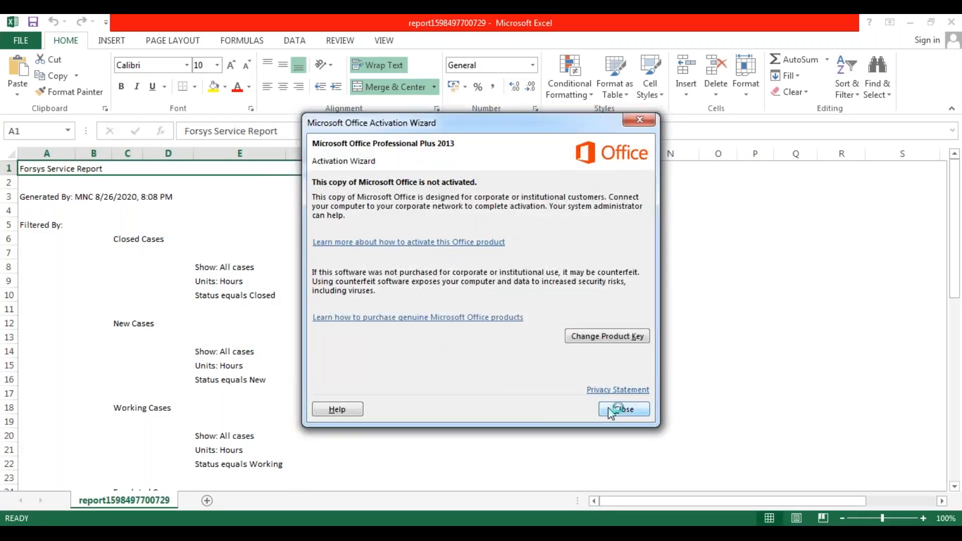
pyautogui.click(610, 410)
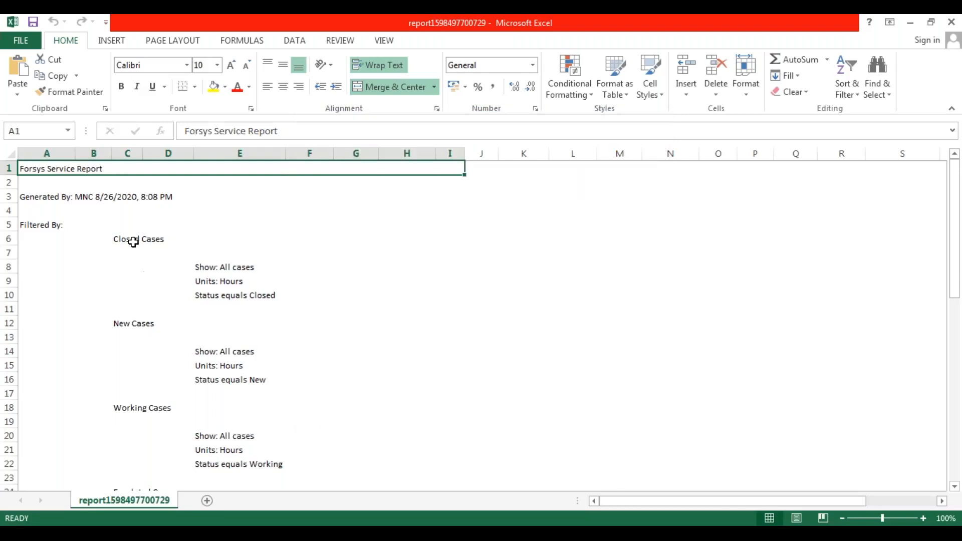
# Examine the exported report's title, generation details and the filter criteria listed for the Closed, New, Working and Escalated Cases blocks.
pyautogui.click(132, 242)
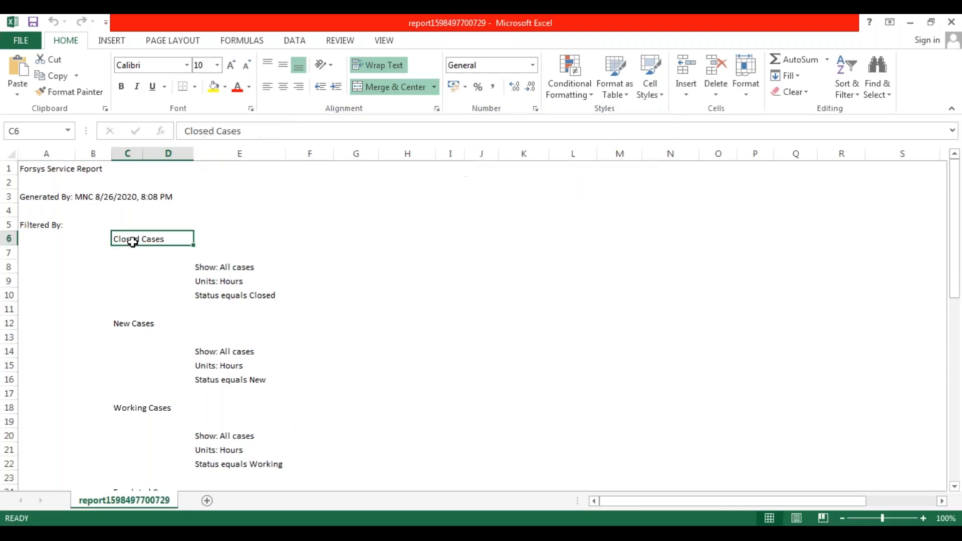
pyautogui.click(56, 170)
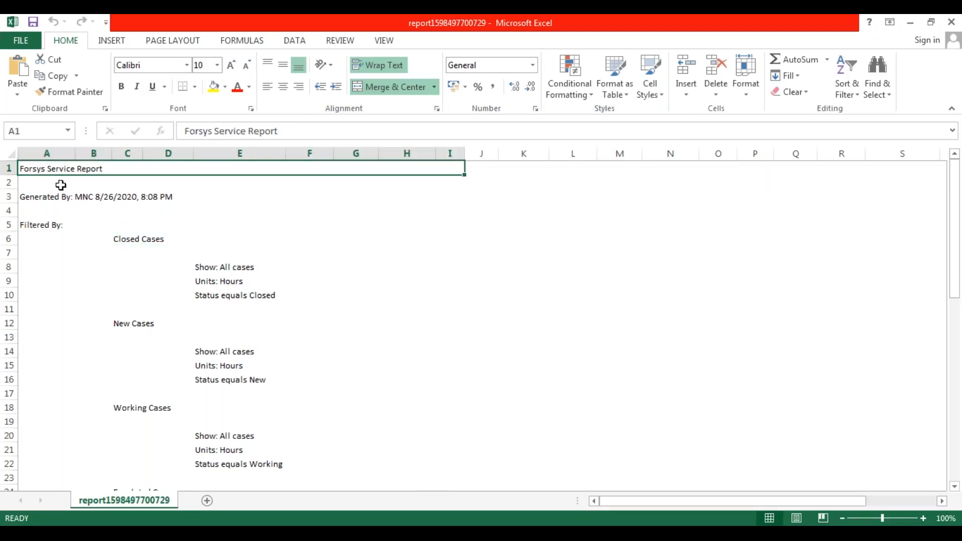
pyautogui.click(26, 199)
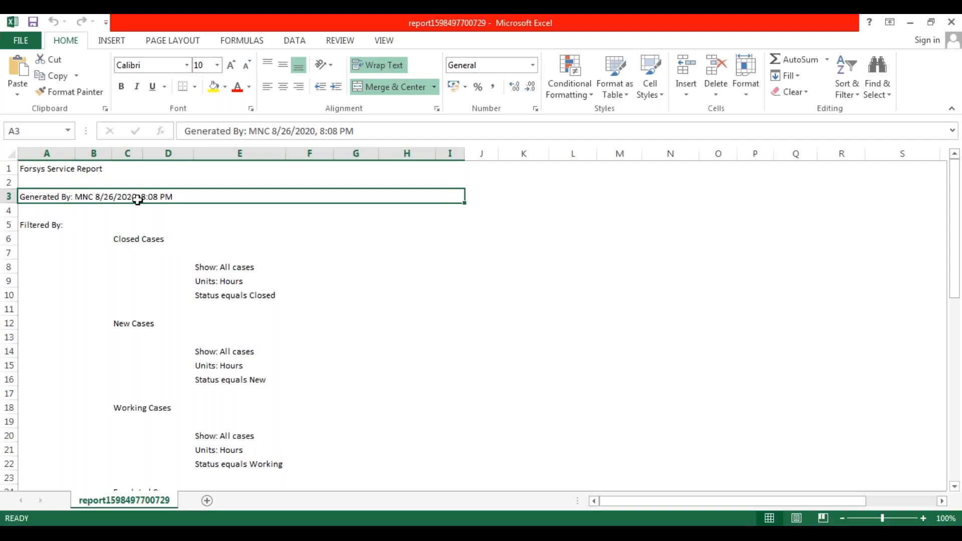
pyautogui.click(131, 240)
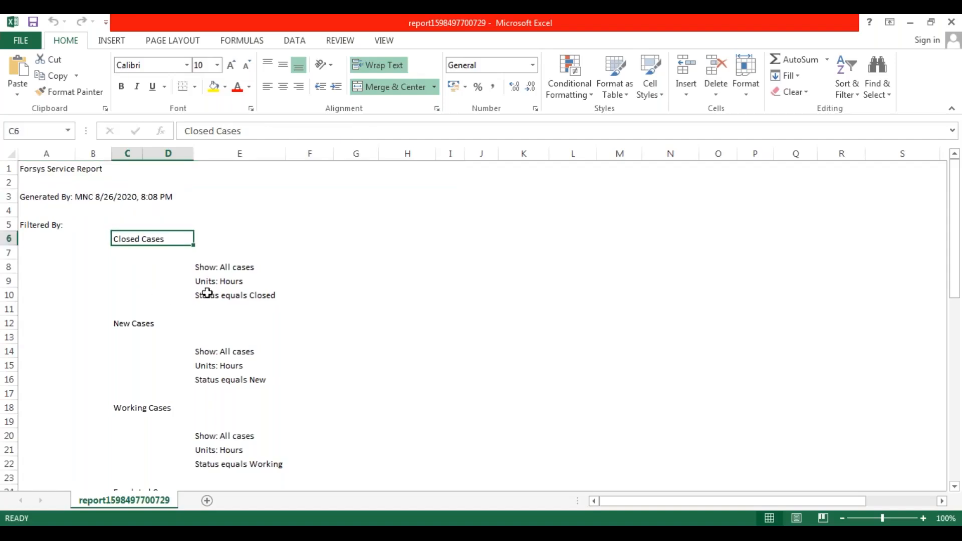
pyautogui.moveTo(221, 266); pyautogui.dragTo(226, 305)
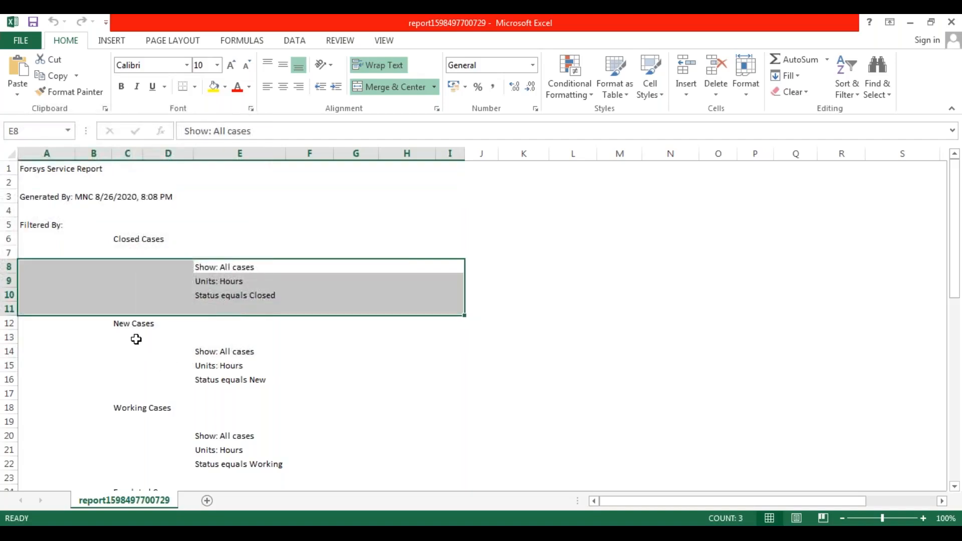
pyautogui.moveTo(133, 323); pyautogui.dragTo(146, 376)
pyautogui.moveTo(201, 390); pyautogui.dragTo(219, 391)
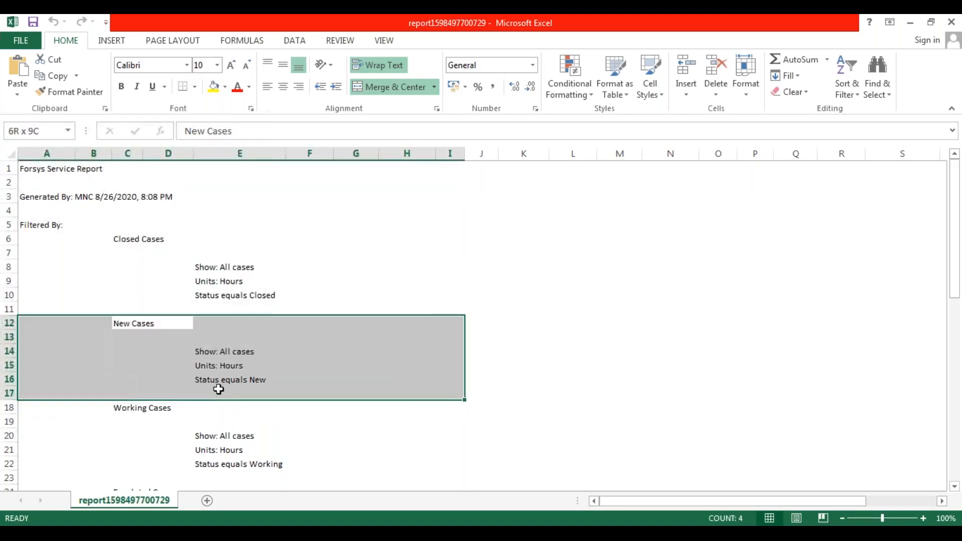
pyautogui.moveTo(151, 423); pyautogui.dragTo(214, 446)
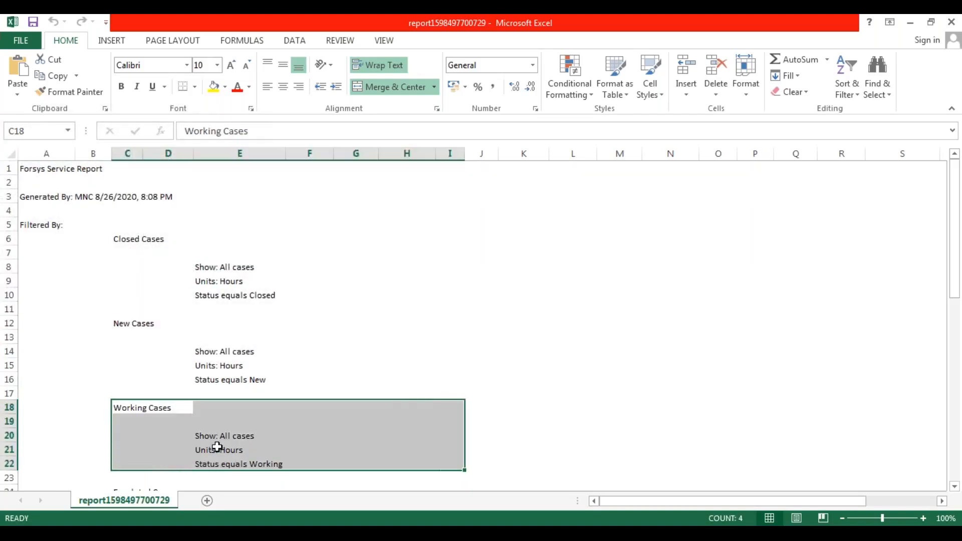
pyautogui.scroll(-4, 203, 404)
pyautogui.moveTo(156, 322); pyautogui.dragTo(221, 377)
# Examine the Closed, New, Working and Escalated Cases tables in the exported sheet, including each block's grand total record count.
pyautogui.scroll(-5, 241, 370)
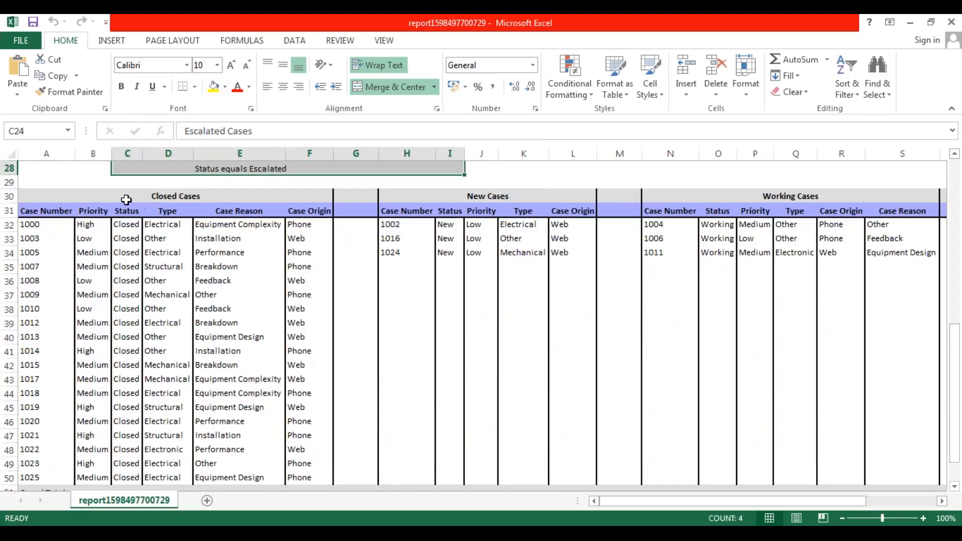
pyautogui.moveTo(78, 197); pyautogui.dragTo(141, 485)
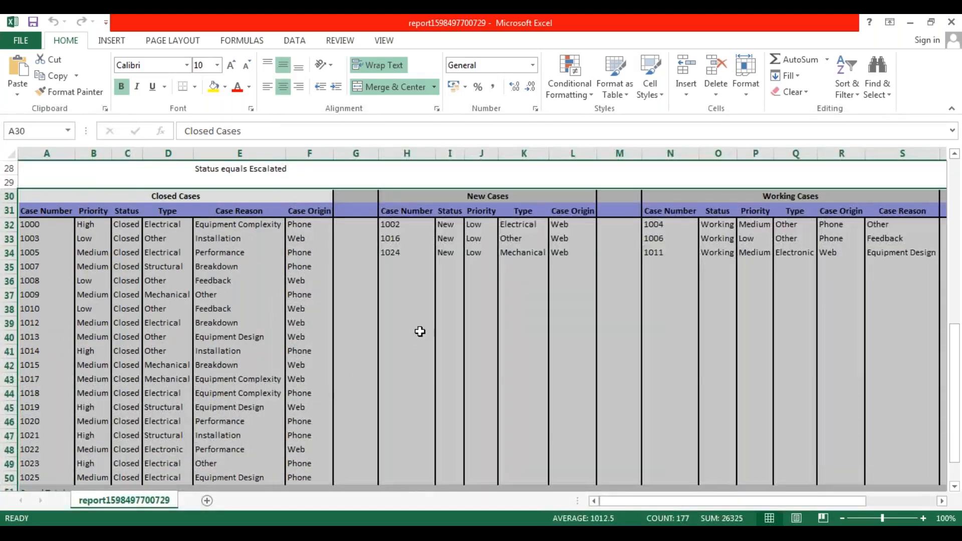
pyautogui.click(419, 335)
pyautogui.moveTo(403, 196); pyautogui.dragTo(466, 480)
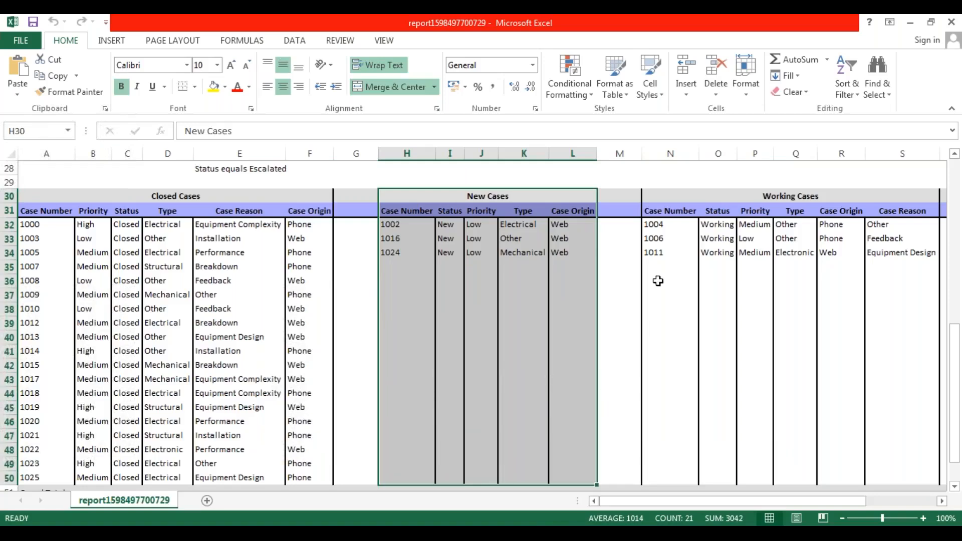
pyautogui.moveTo(712, 196); pyautogui.dragTo(738, 473)
pyautogui.moveTo(658, 505); pyautogui.dragTo(779, 506)
pyautogui.moveTo(776, 198); pyautogui.dragTo(803, 483)
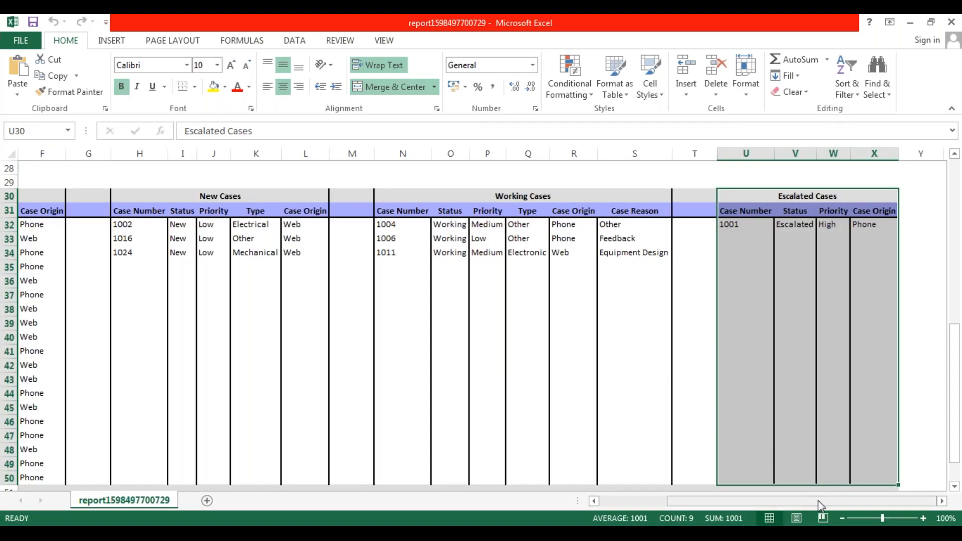
pyautogui.moveTo(835, 501); pyautogui.dragTo(768, 501)
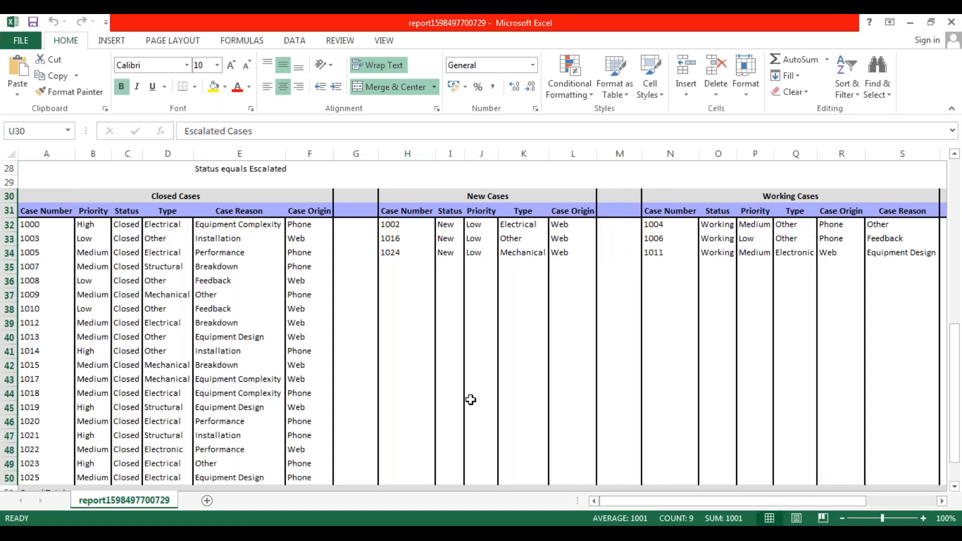
pyautogui.scroll(-4, 476, 398)
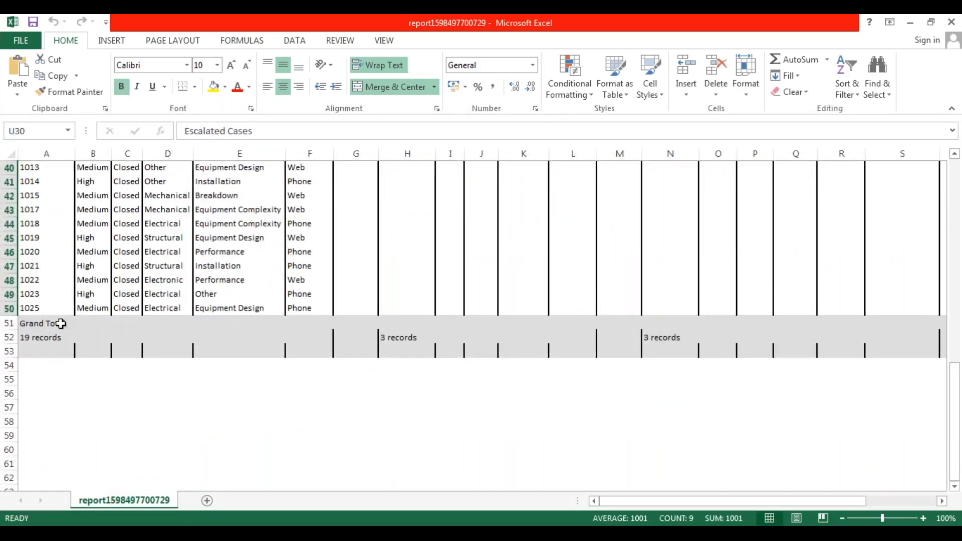
pyautogui.click(44, 336)
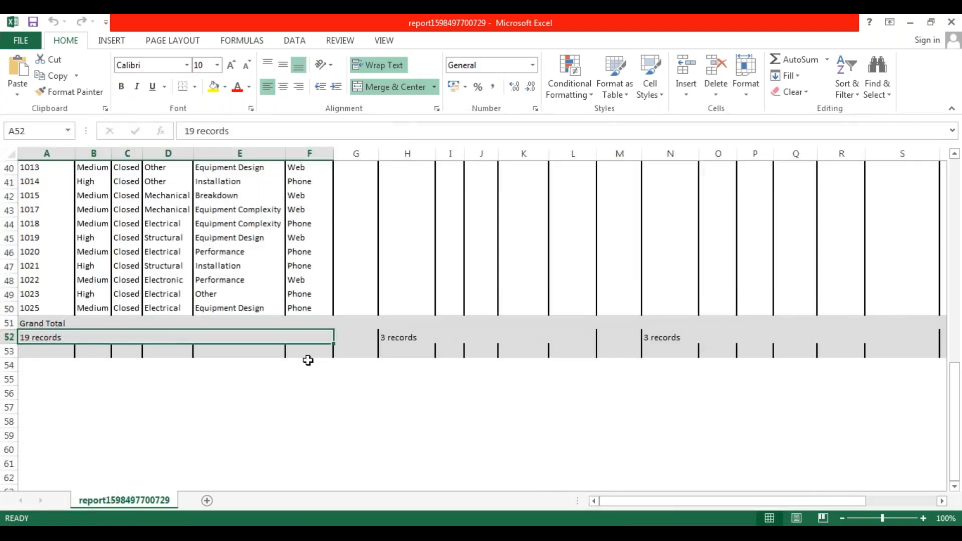
pyautogui.click(401, 338)
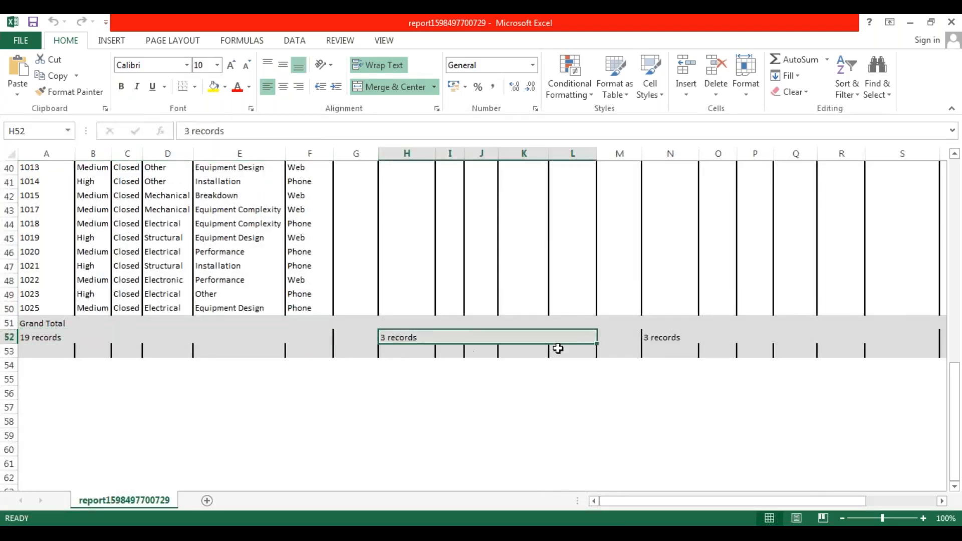
pyautogui.click(668, 350)
pyautogui.moveTo(659, 503); pyautogui.dragTo(785, 498)
pyautogui.click(736, 335)
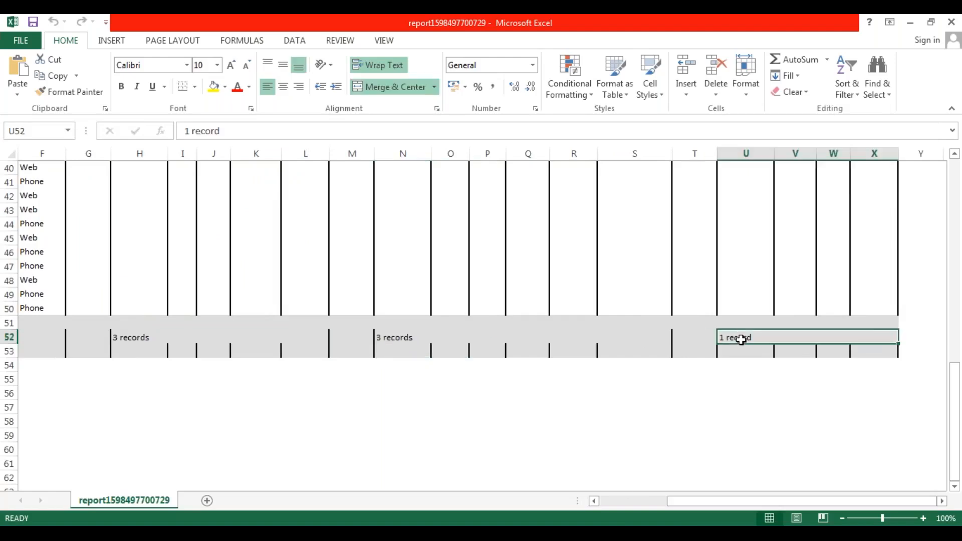
# Look over the exported sheet once more up to its first row and close the Excel workbook.
pyautogui.scroll(7, 547, 382)
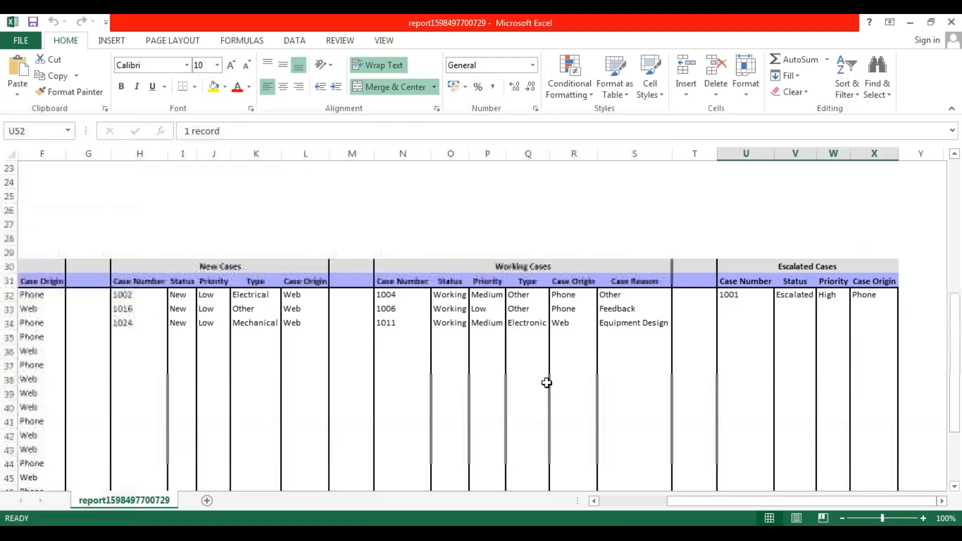
pyautogui.moveTo(710, 507); pyautogui.dragTo(638, 506)
pyautogui.scroll(5, 330, 295)
pyautogui.scroll(1, 330, 295)
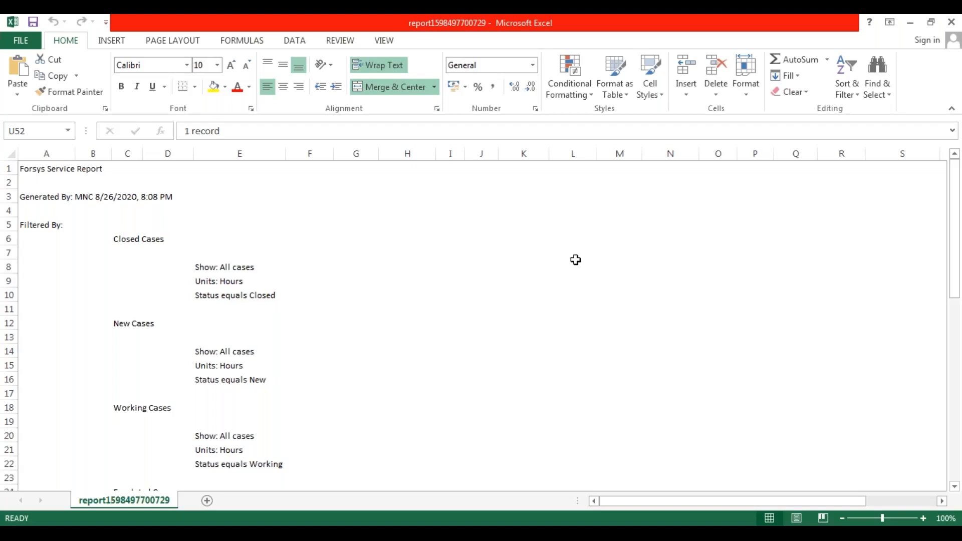
pyautogui.click(952, 22)
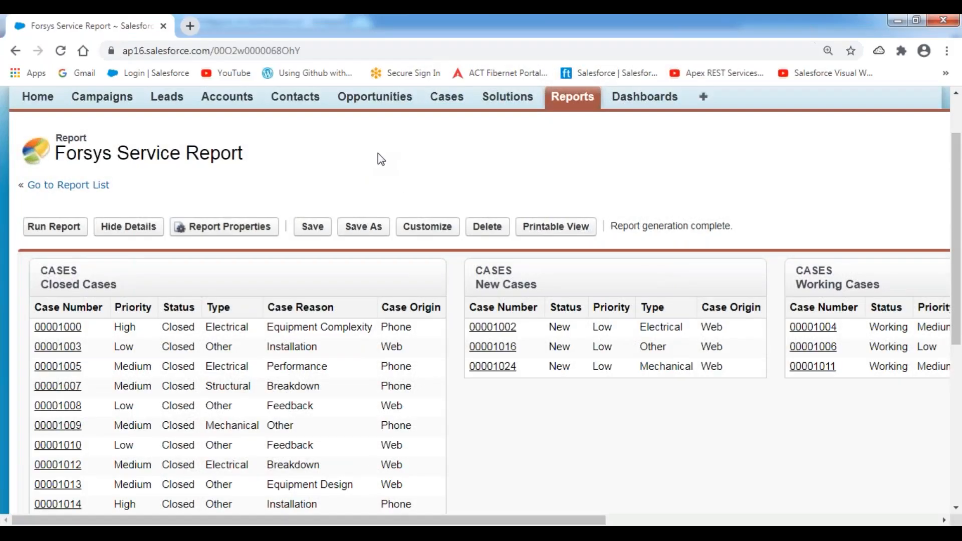
# Switch to Notepad++, add "Note: We can't Schedule the Joined Reports to be get run on periodical intervals." below the use case, and save.
pyautogui.click(376, 532)
pyautogui.press('BackSpace')
pyautogui.write("Note: We can'")
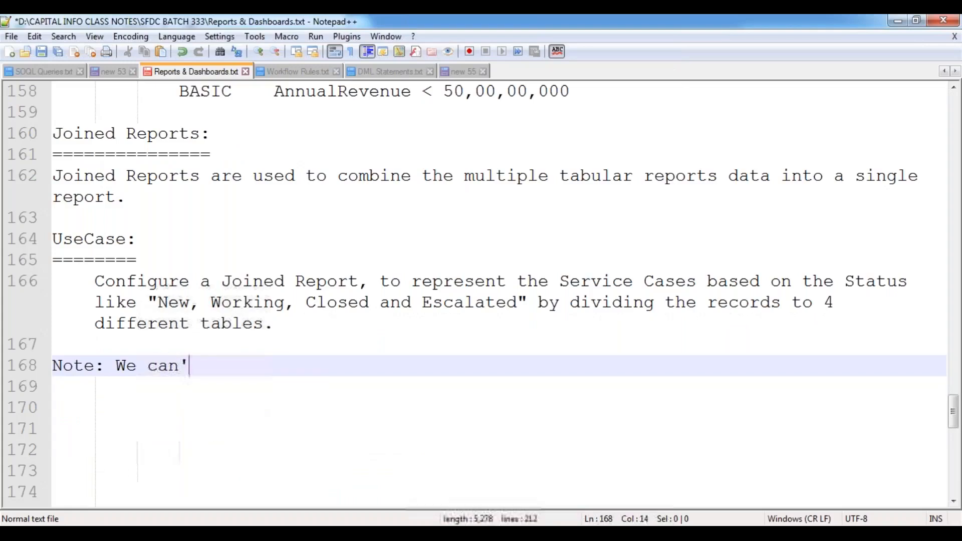
pyautogui.write('t Schedule the Join')
pyautogui.press('BackSpace')
pyautogui.write('ed Report')
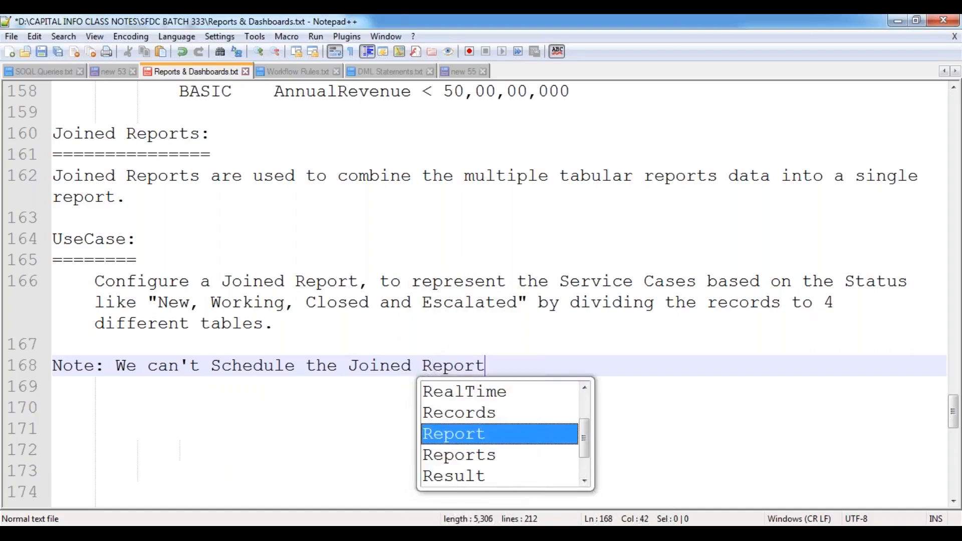
pyautogui.write('s to be get run om')
pyautogui.press('BackSpace')
pyautogui.write('n pre')
pyautogui.press('BackSpace')
pyautogui.press('BackSpace')
pyautogui.write('eriodical ')
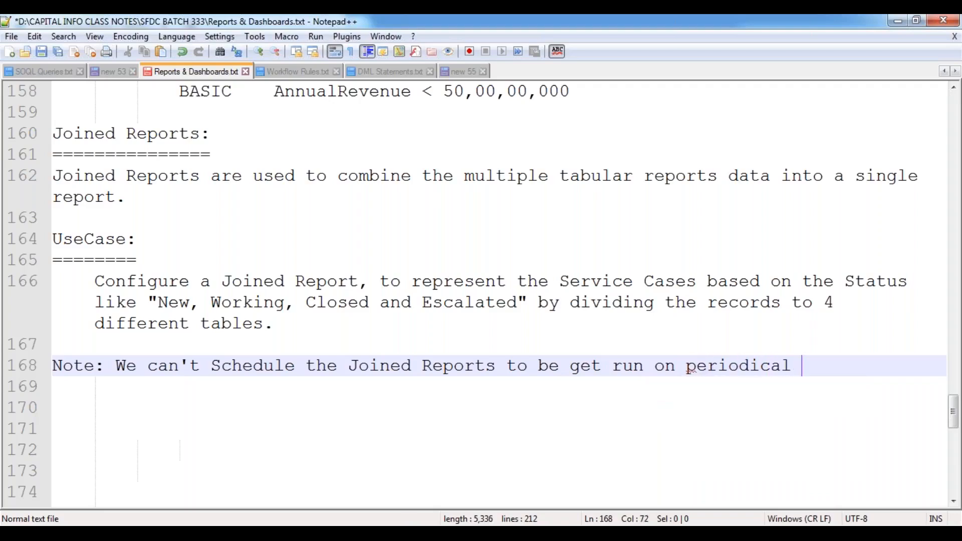
pyautogui.write('intervals.')
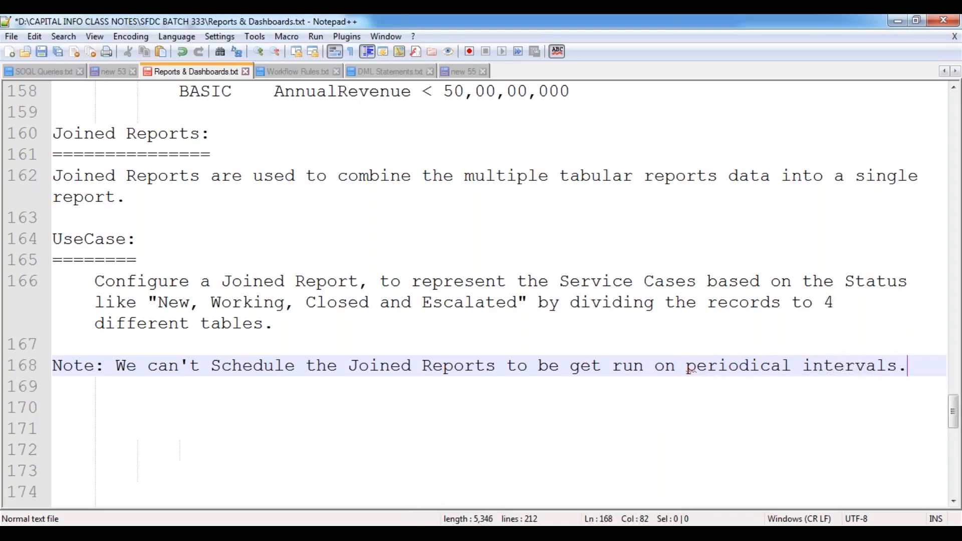
pyautogui.click(94, 408)
pyautogui.hotkey('ctrl', 's')
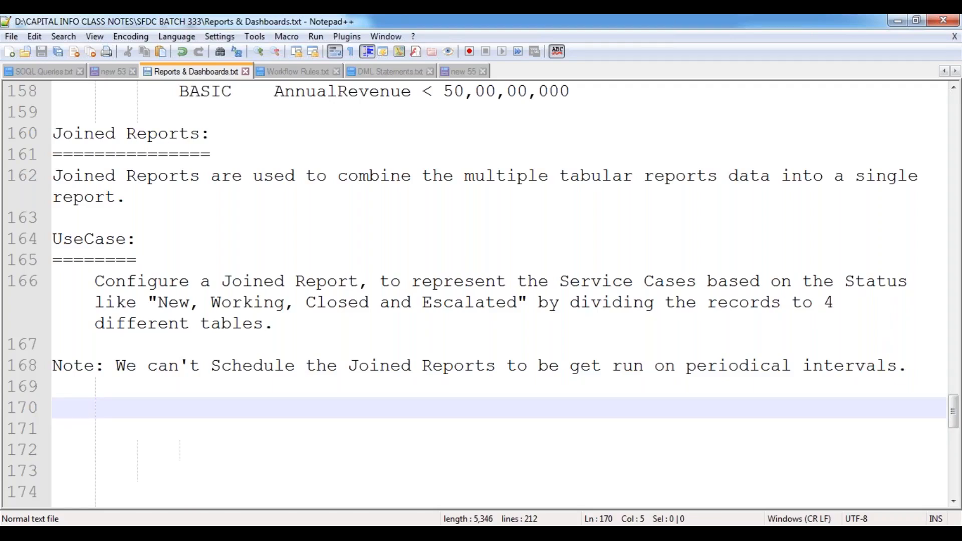
# Remove the indent on line 170, add "Note: We can add max. of 5 Blocks in a Joined Report." there, and save the notes.
pyautogui.hotkey('ctrl', 'a')
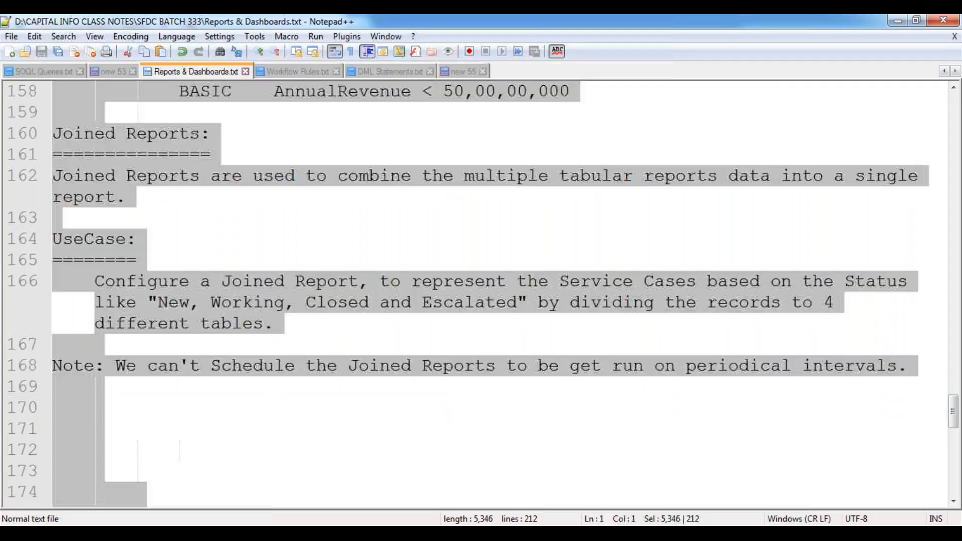
pyautogui.click(164, 408)
pyautogui.press('BackSpace')
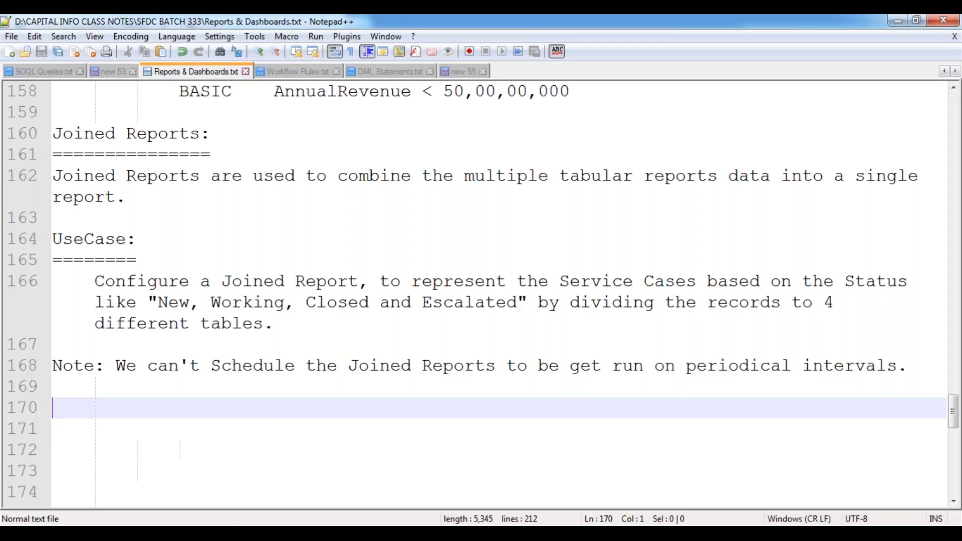
pyautogui.click(299, 420)
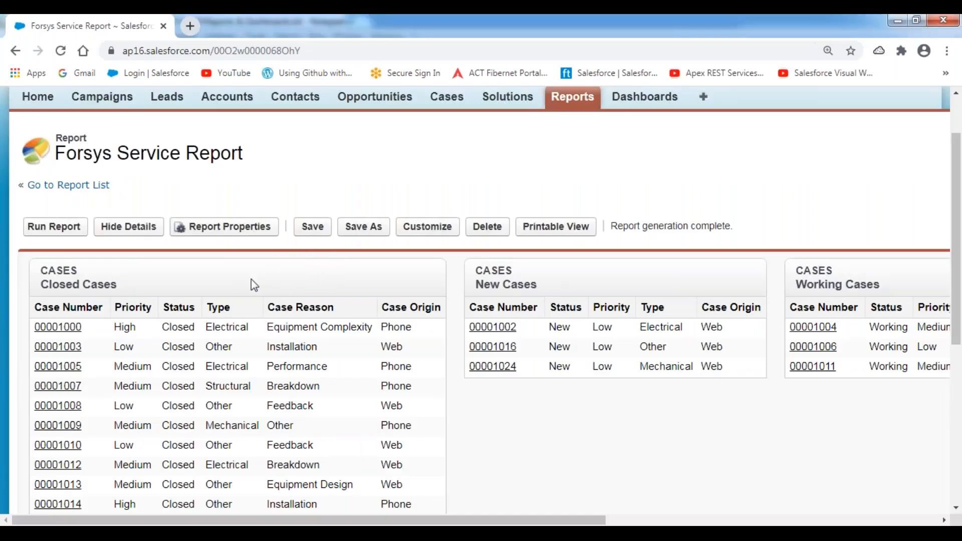
pyautogui.hotkey('alt', 'Tab')
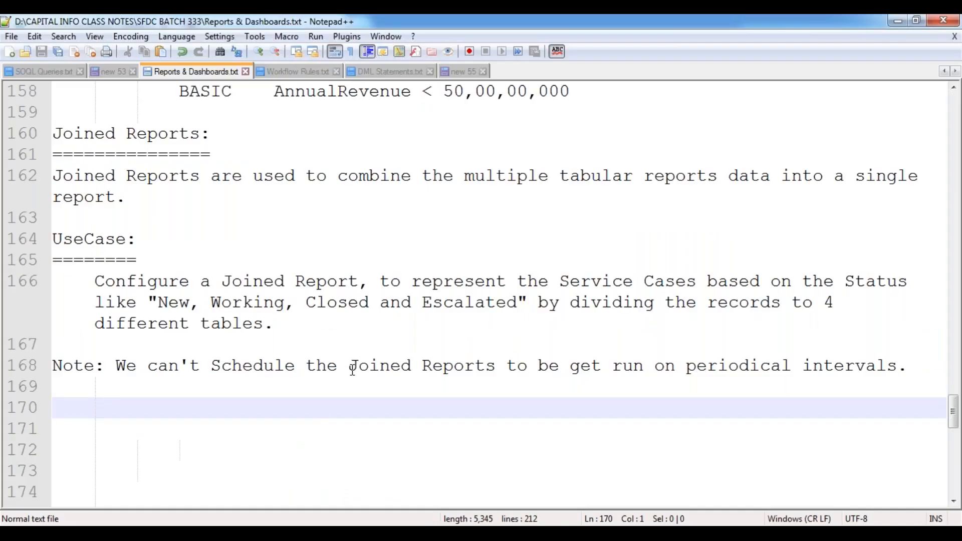
pyautogui.write('Note: We can')
pyautogui.press('BackSpace')
pyautogui.write('an add max. of 5 Blocks in a ')
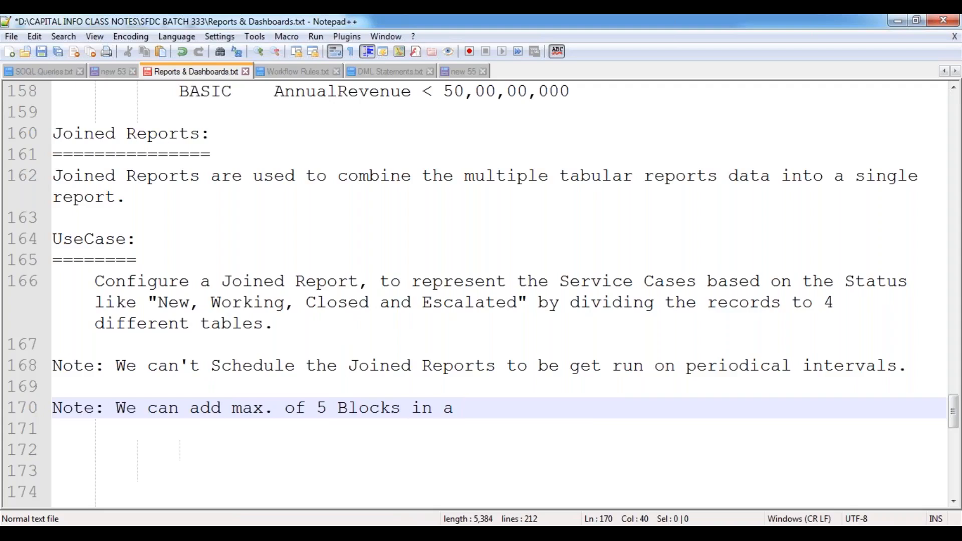
pyautogui.write('Joined Reprt')
pyautogui.press('BackSpace')
pyautogui.press('BackSpace')
pyautogui.write('ort.')
pyautogui.press('Return')
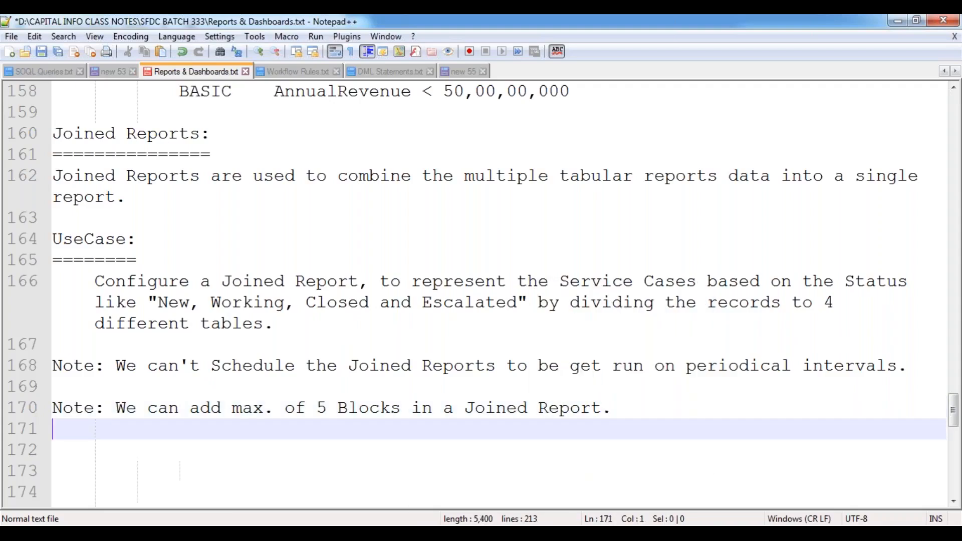
pyautogui.press('Return')
pyautogui.hotkey('ctrl', 's')
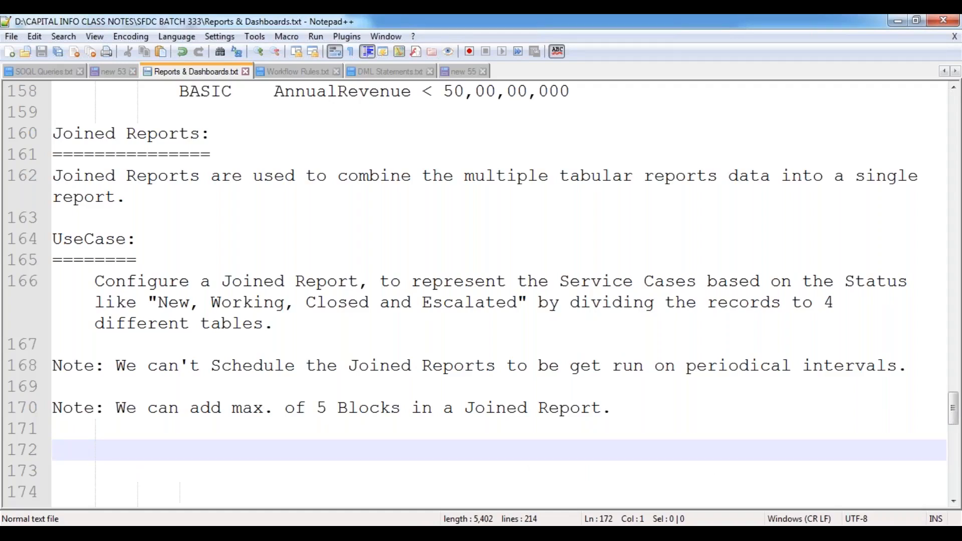
# Add the heading "Matrix Reports:" underlined with equals signs below the joined report notes, and save the file.
pyautogui.write('Ma')
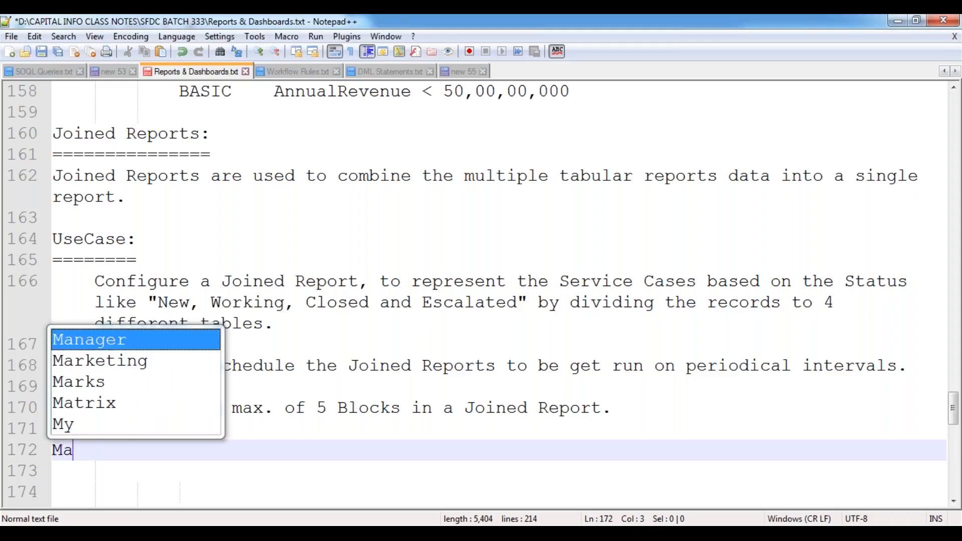
pyautogui.write('trix R')
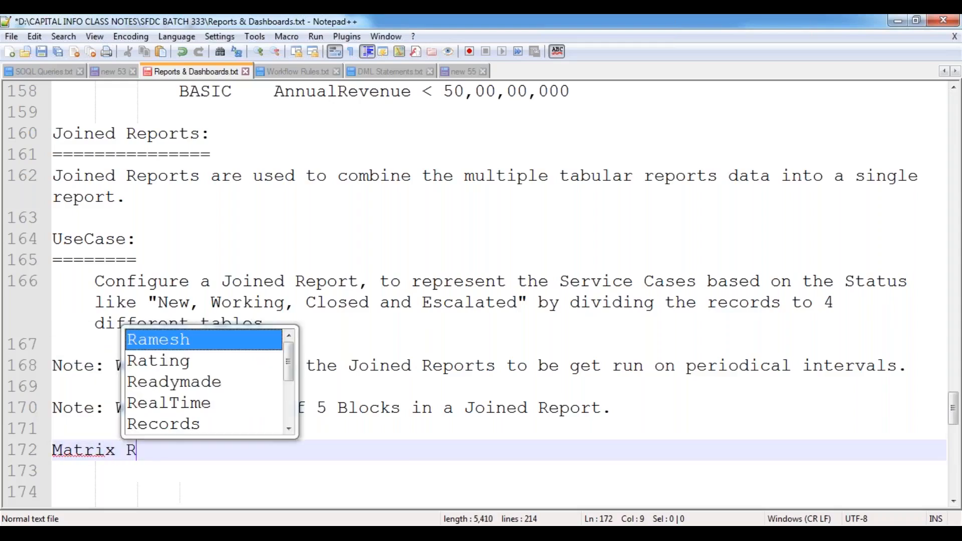
pyautogui.write('eports:')
pyautogui.press('Return')
pyautogui.write('===============')
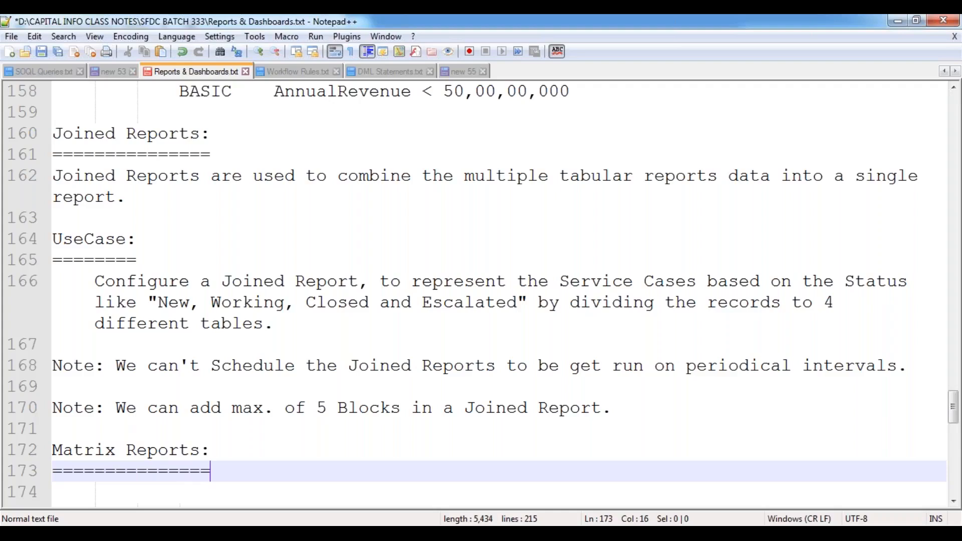
pyautogui.press('Return')
pyautogui.hotkey('ctrl', 's')
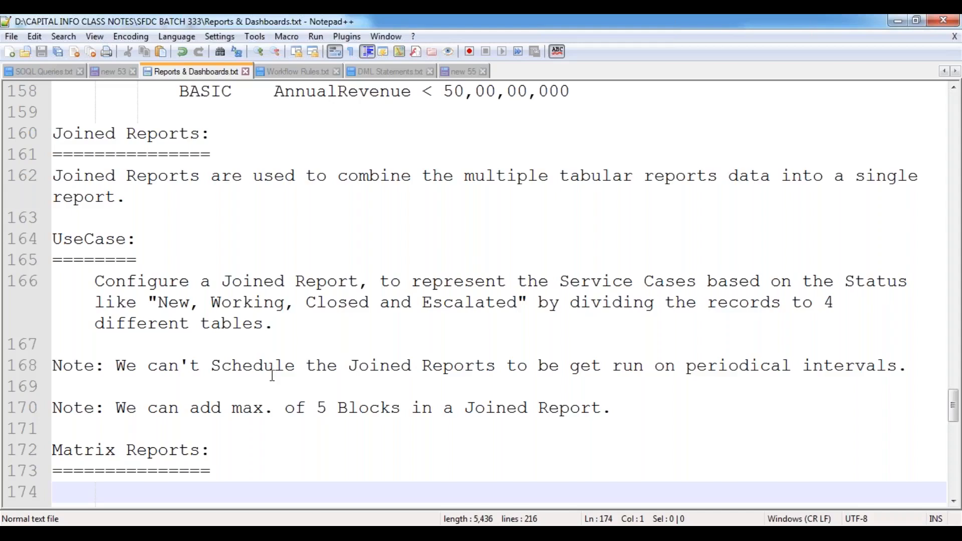
# Insert two blank lines below the underlined Matrix Reports heading and save the notes.
pyautogui.scroll(-4, 272, 375)
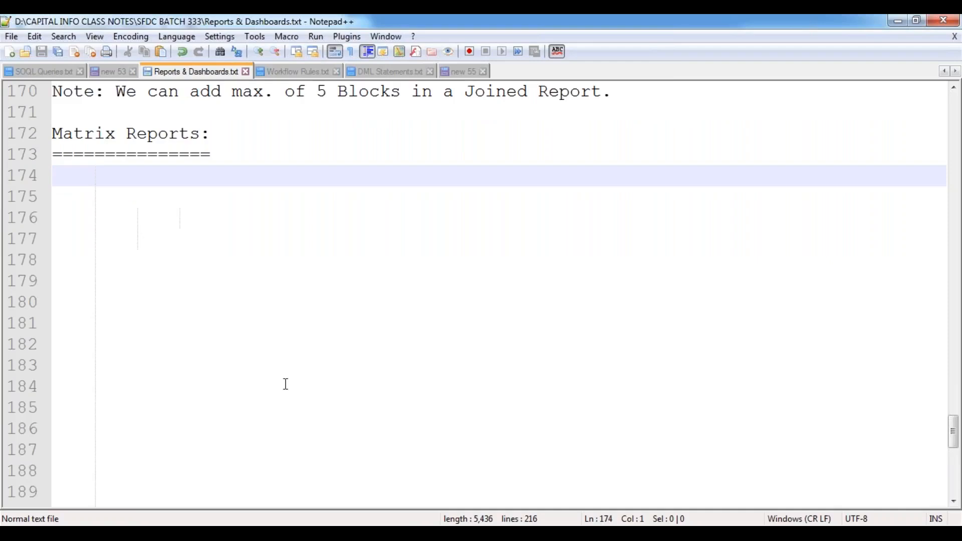
pyautogui.moveTo(57, 135); pyautogui.dragTo(239, 161)
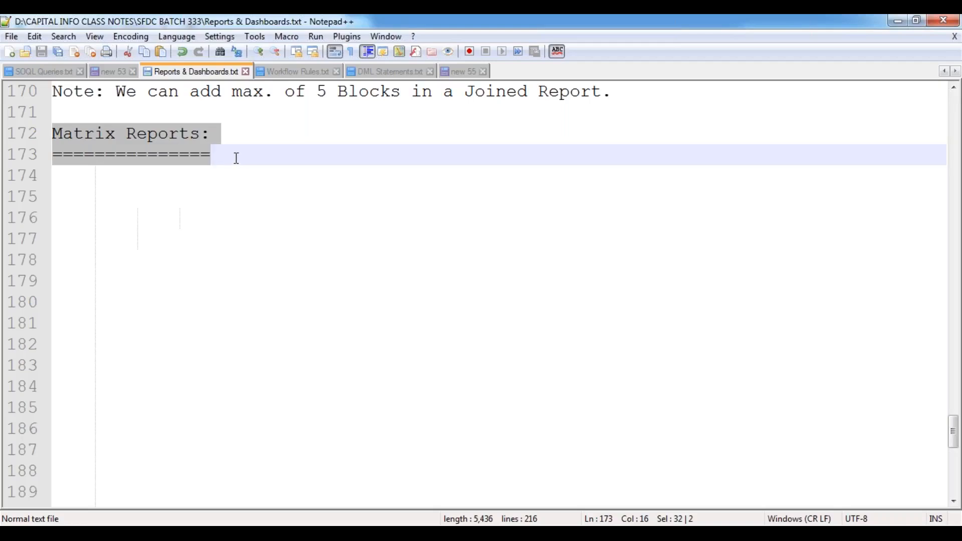
pyautogui.click(235, 158)
pyautogui.press('Return')
pyautogui.press('Return')
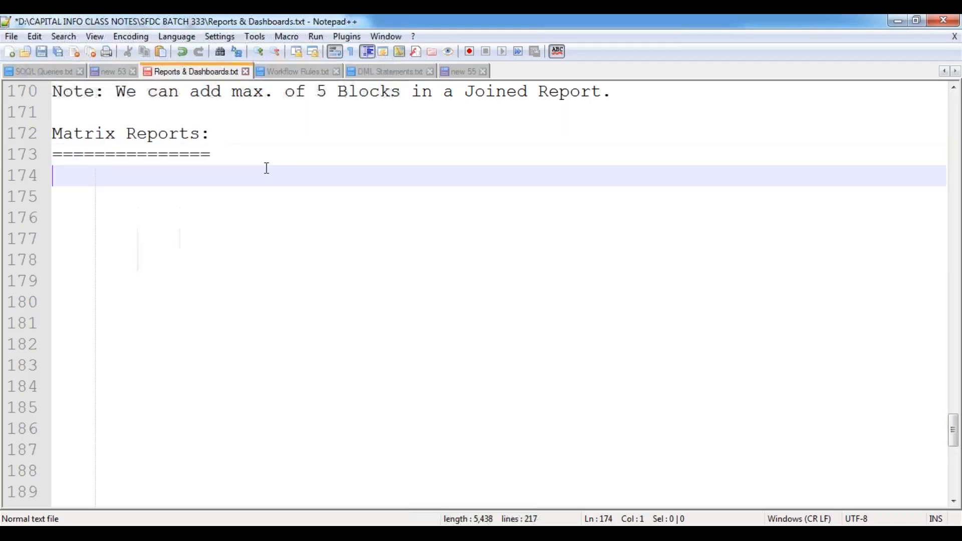
pyautogui.click(267, 168)
pyautogui.hotkey('ctrl', 's')
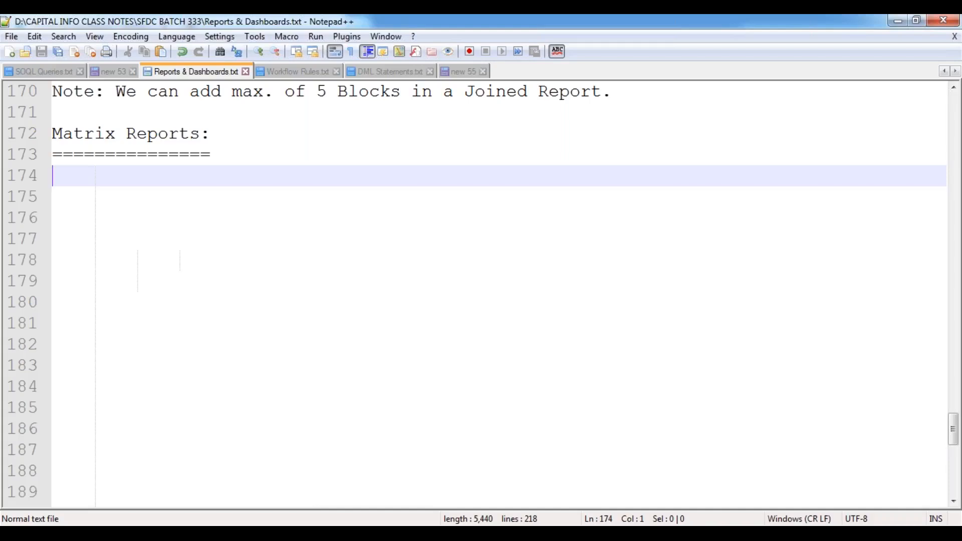
# Switch to Paint and add a two-by-two number grid beside Block 4, with 2 and 2 above 5 and 4.
pyautogui.hotkey('alt', 'Tab')
pyautogui.moveTo(383, 503); pyautogui.dragTo(600, 505)
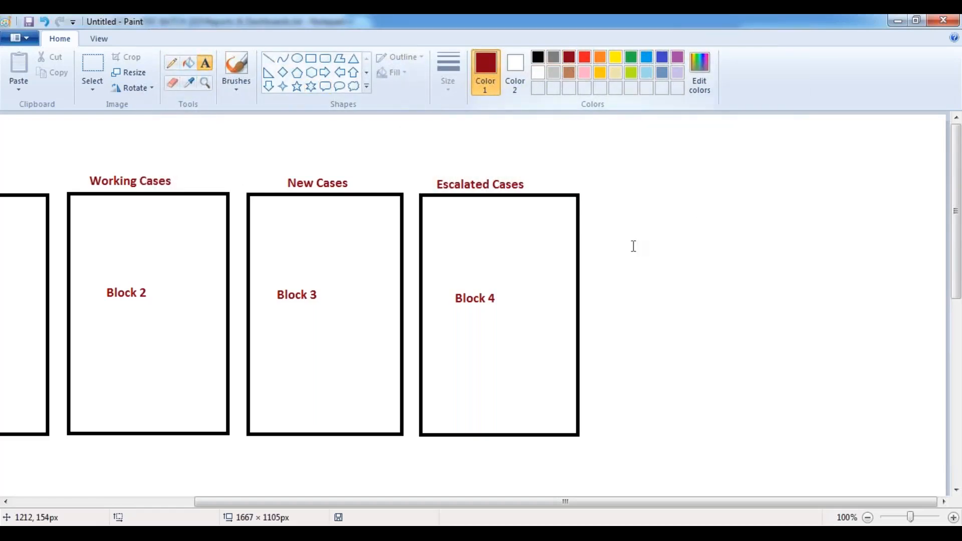
pyautogui.click(675, 239)
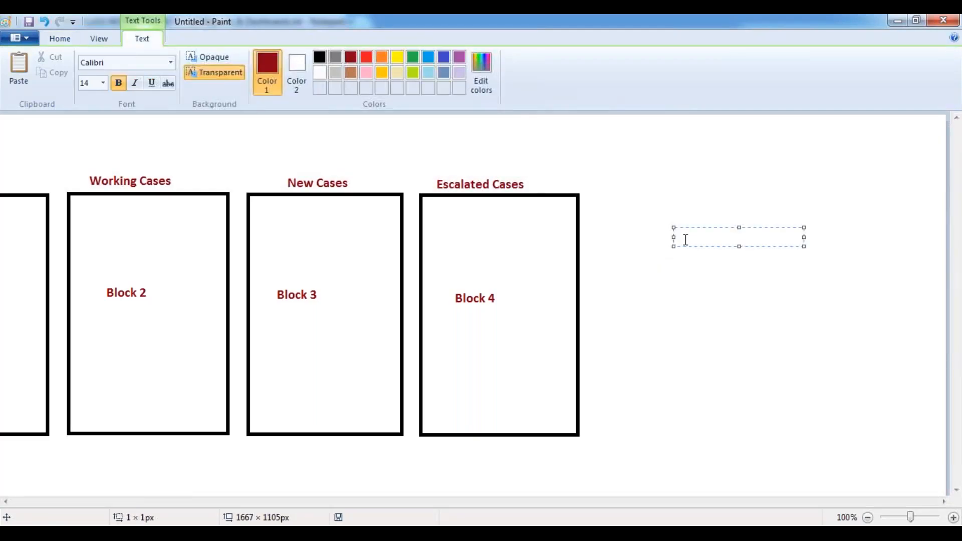
pyautogui.write('2')
pyautogui.press('Return')
pyautogui.press('Return')
pyautogui.write('5')
pyautogui.press('Tab')
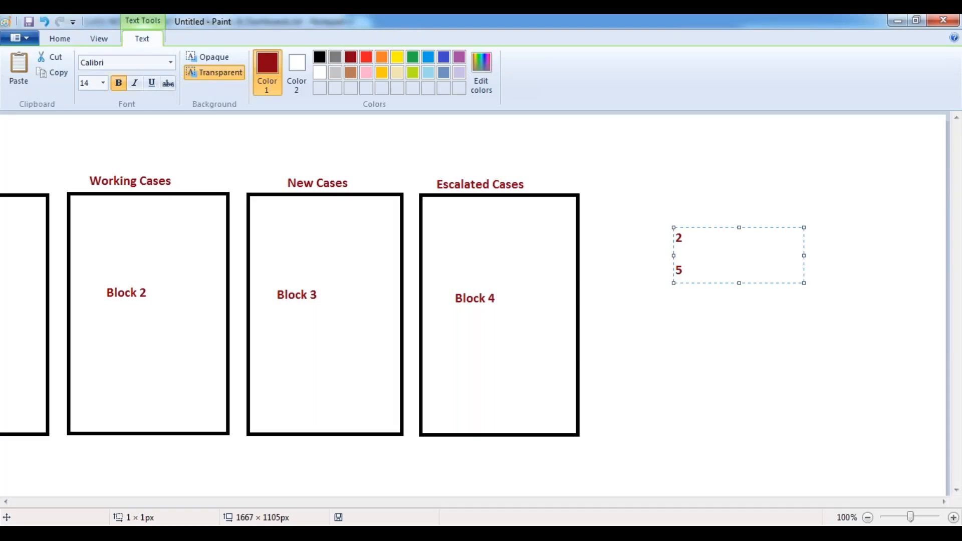
pyautogui.write('2')
pyautogui.press('Down')
pyautogui.press('Down')
pyautogui.press('Tab')
pyautogui.write('4')
pyautogui.press('Up')
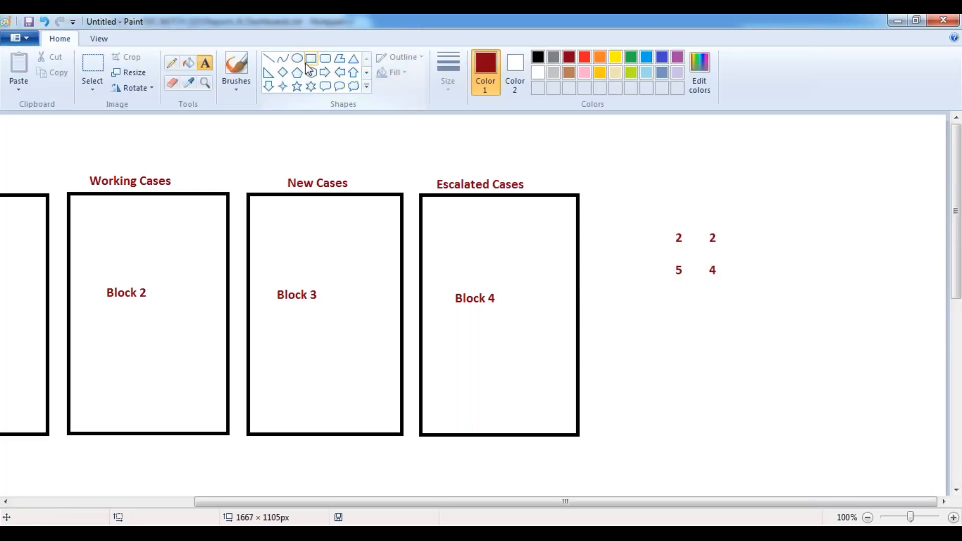
# Paint square brackets around the number grid with a dark red brush to form a matrix.
pyautogui.click(233, 88)
pyautogui.click(262, 108)
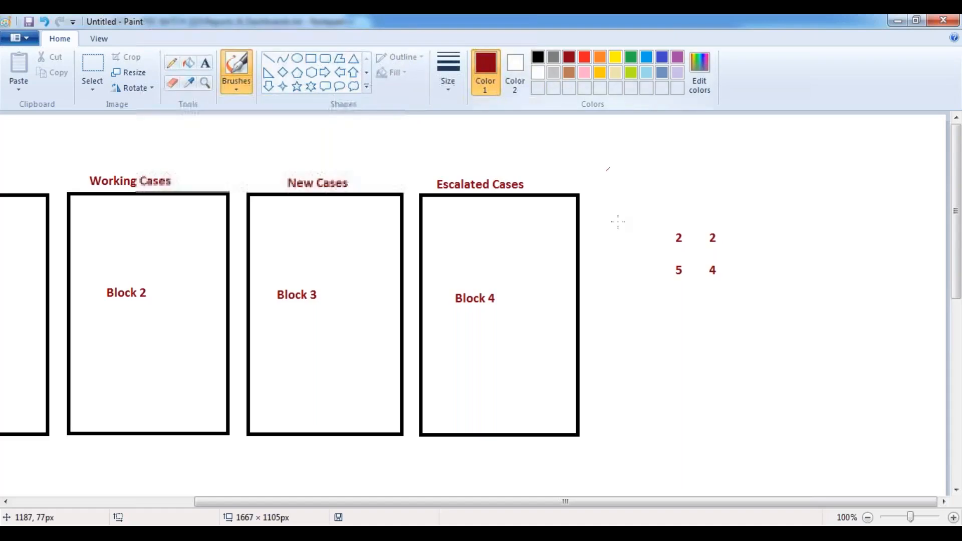
pyautogui.moveTo(648, 235); pyautogui.dragTo(649, 289)
pyautogui.moveTo(739, 222)
pyautogui.mouseDown()
pyautogui.moveTo(749, 284)
pyautogui.moveTo(723, 287)
pyautogui.mouseUp()
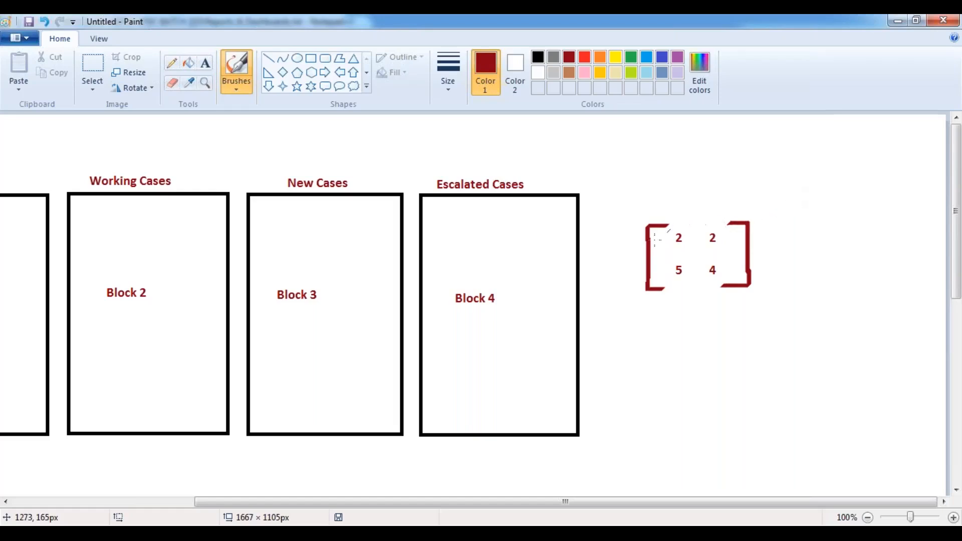
# Annotate the matrix with brush strokes: arrows to its first row and first column, a surrounding circle and a tick mark.
pyautogui.moveTo(583, 237)
pyautogui.mouseDown()
pyautogui.moveTo(642, 233)
pyautogui.moveTo(627, 250)
pyautogui.mouseUp()
pyautogui.moveTo(682, 190)
pyautogui.mouseDown()
pyautogui.moveTo(683, 233)
pyautogui.moveTo(695, 215)
pyautogui.mouseUp()
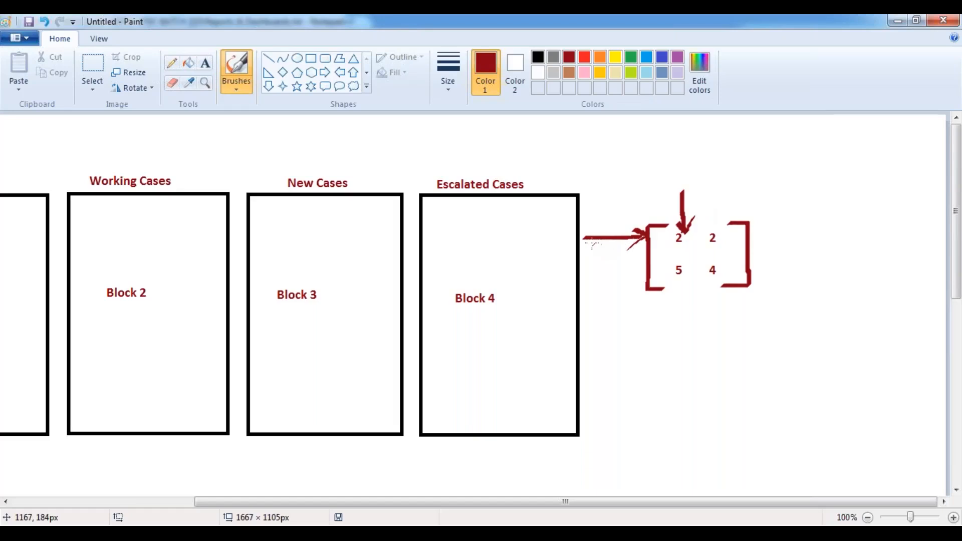
pyautogui.moveTo(581, 240)
pyautogui.mouseDown()
pyautogui.moveTo(642, 238)
pyautogui.moveTo(631, 247)
pyautogui.mouseUp()
pyautogui.moveTo(680, 189)
pyautogui.mouseDown()
pyautogui.moveTo(687, 231)
pyautogui.moveTo(694, 216)
pyautogui.mouseUp()
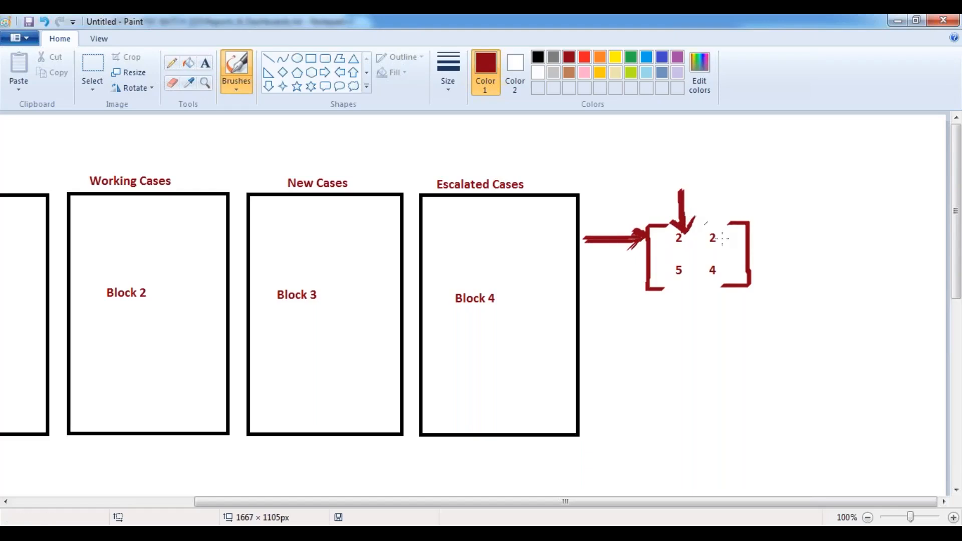
pyautogui.moveTo(705, 156)
pyautogui.mouseDown()
pyautogui.moveTo(554, 235)
pyautogui.moveTo(712, 336)
pyautogui.moveTo(774, 198)
pyautogui.moveTo(667, 149)
pyautogui.mouseUp()
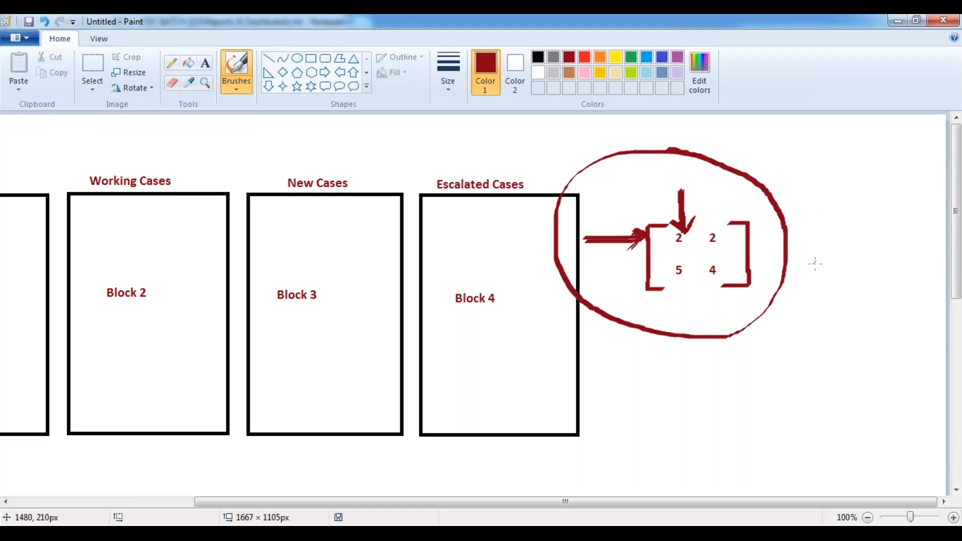
pyautogui.moveTo(801, 245)
pyautogui.mouseDown()
pyautogui.moveTo(808, 255)
pyautogui.moveTo(855, 213)
pyautogui.mouseUp()
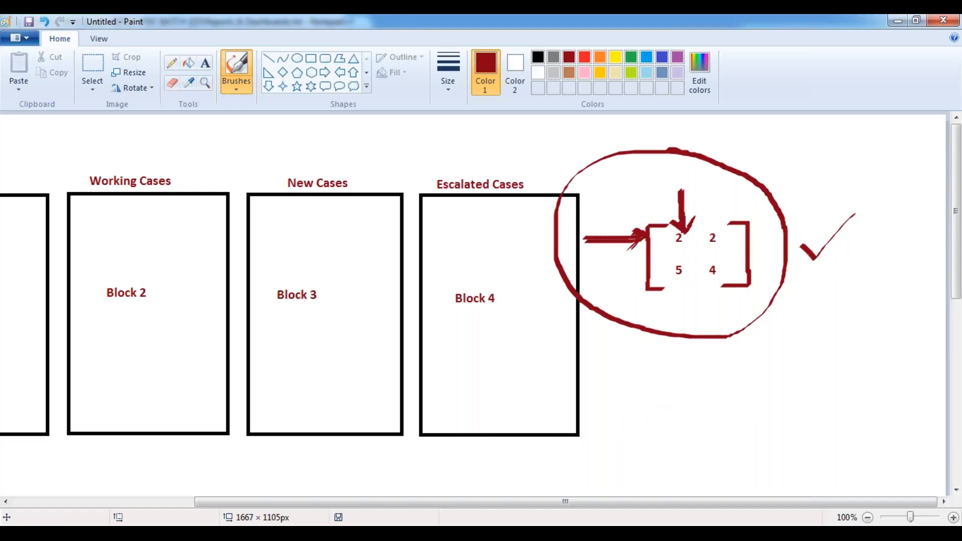
# Switch to Salesforce in Chrome, save the Forsys Service Report and return to the report list.
pyautogui.click(270, 445)
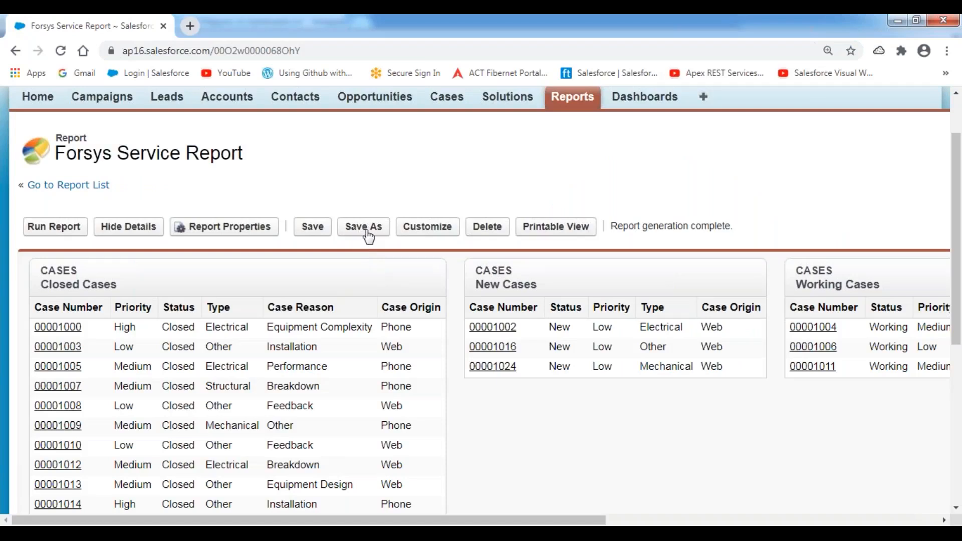
pyautogui.click(315, 232)
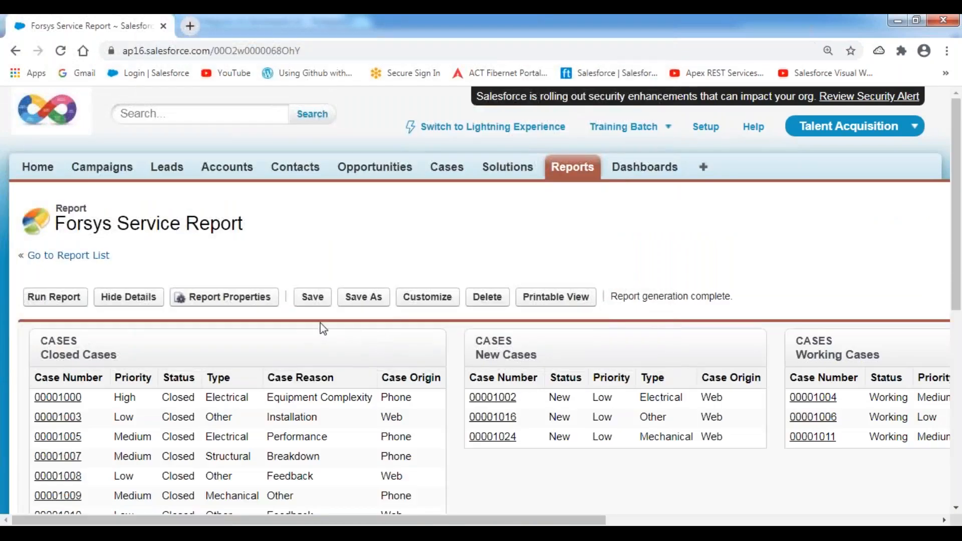
pyautogui.click(79, 256)
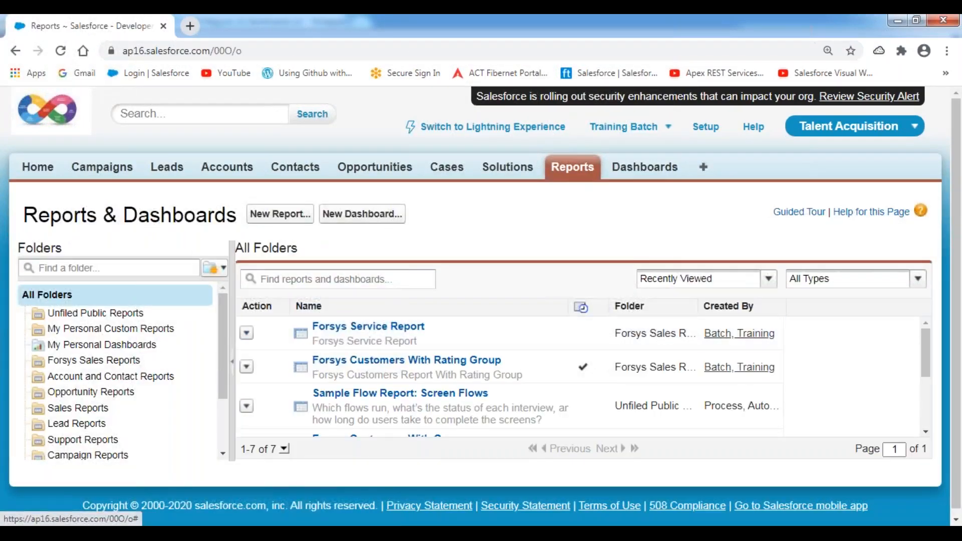
# Create a new report using the Opportunities report type from the Opportunities folder.
pyautogui.click(279, 215)
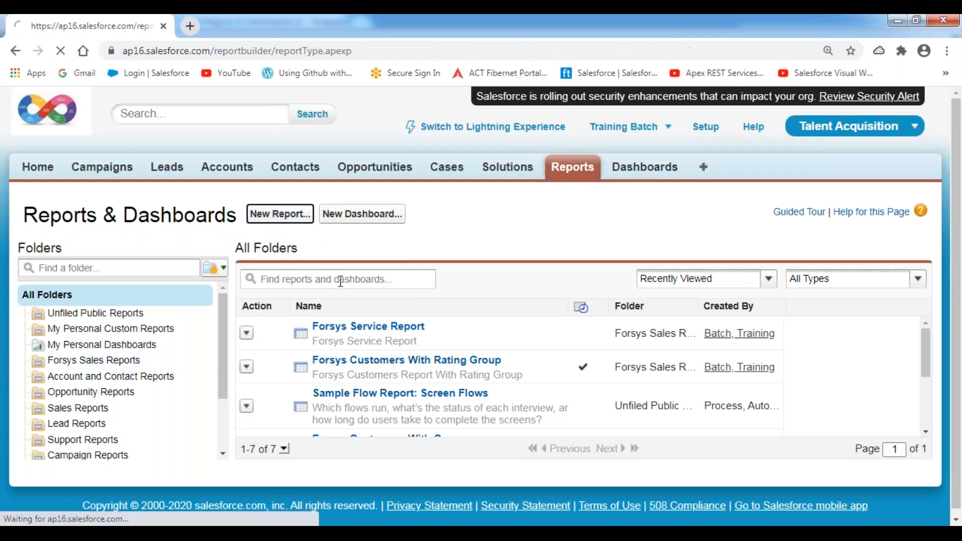
pyautogui.scroll(-3, 383, 339)
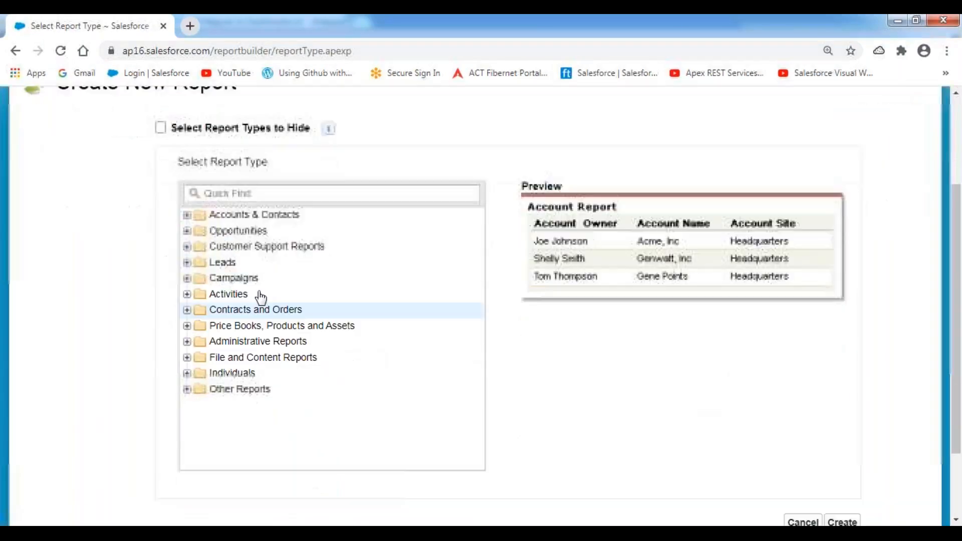
pyautogui.click(187, 231)
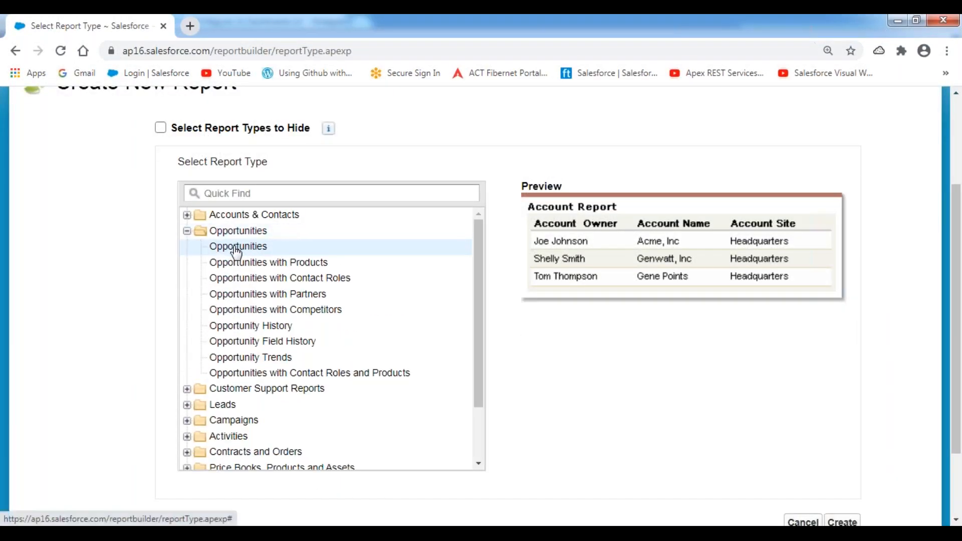
pyautogui.click(237, 251)
pyautogui.scroll(-2, 776, 433)
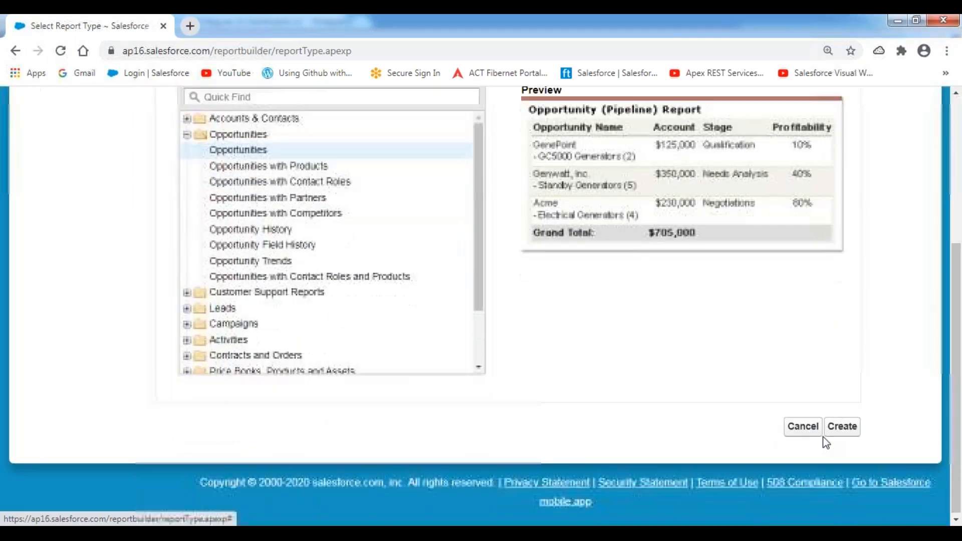
pyautogui.click(847, 432)
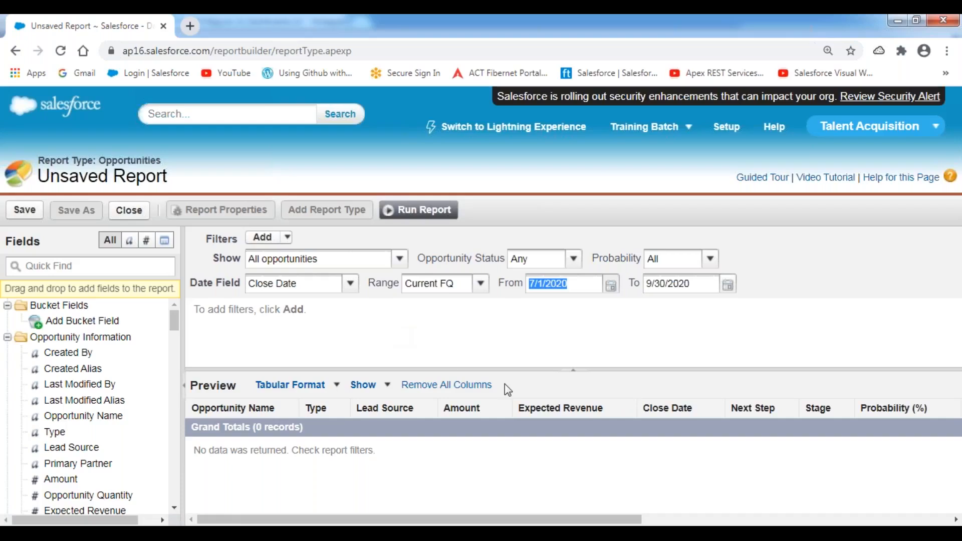
# Enlarge the report preview area and set the Close Date range to All Time.
pyautogui.moveTo(451, 368); pyautogui.dragTo(455, 322)
pyautogui.click(480, 284)
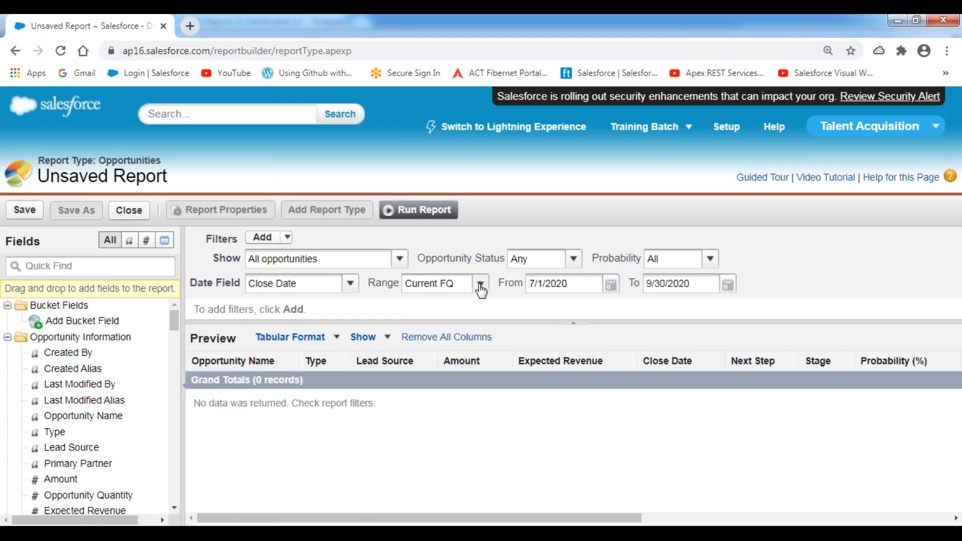
pyautogui.click(430, 302)
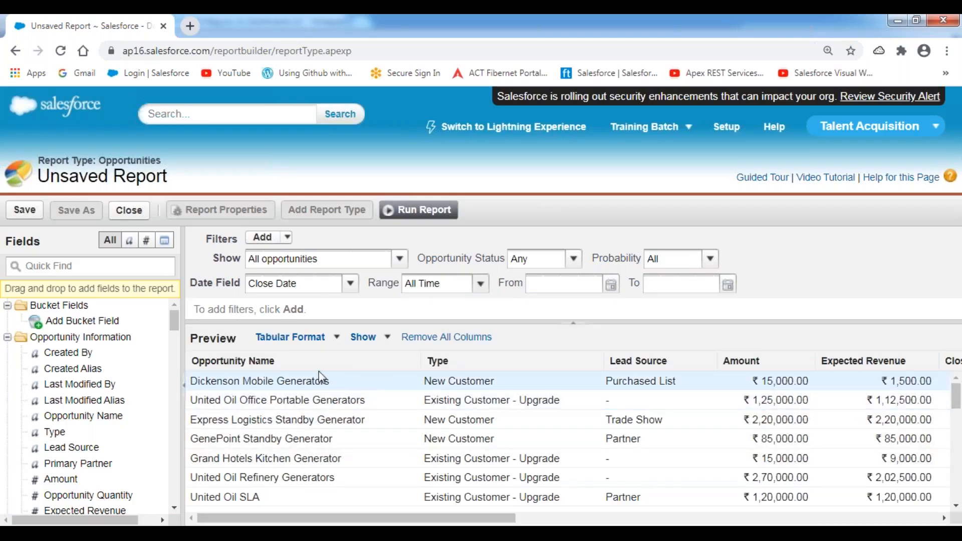
# Remove every column from the report preview except Type, Stage and Probability (%).
pyautogui.moveTo(360, 371); pyautogui.dragTo(126, 396)
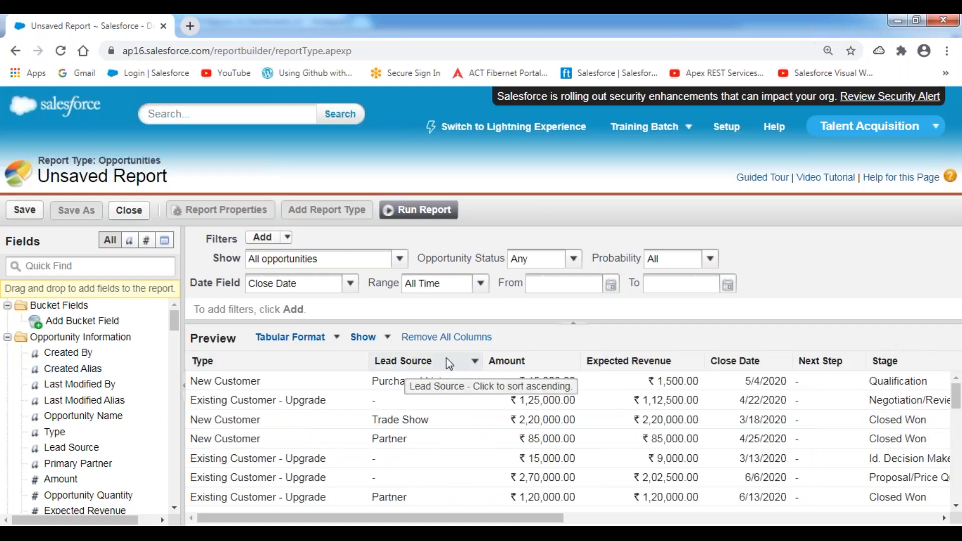
pyautogui.moveTo(446, 362); pyautogui.dragTo(116, 373)
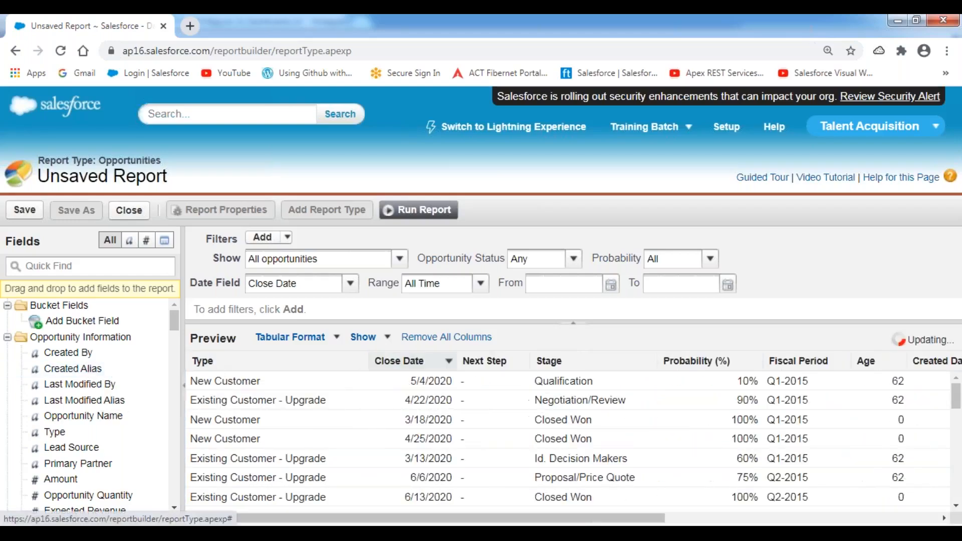
pyautogui.moveTo(416, 361); pyautogui.dragTo(125, 390)
pyautogui.moveTo(636, 361); pyautogui.dragTo(78, 384)
pyautogui.moveTo(644, 361); pyautogui.dragTo(91, 374)
pyautogui.moveTo(601, 361); pyautogui.dragTo(93, 369)
pyautogui.moveTo(647, 362); pyautogui.dragTo(142, 370)
pyautogui.moveTo(646, 362); pyautogui.dragTo(215, 365)
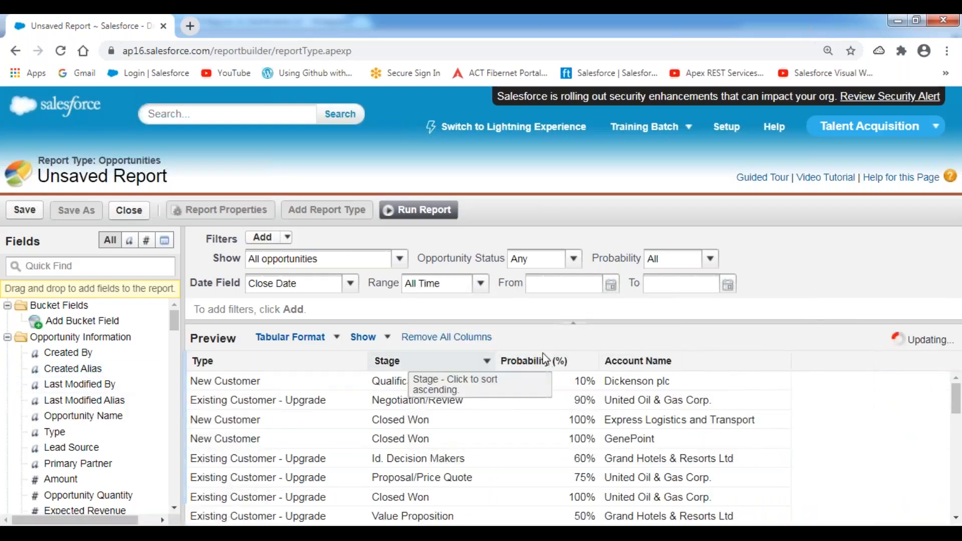
pyautogui.moveTo(626, 362); pyautogui.dragTo(20, 385)
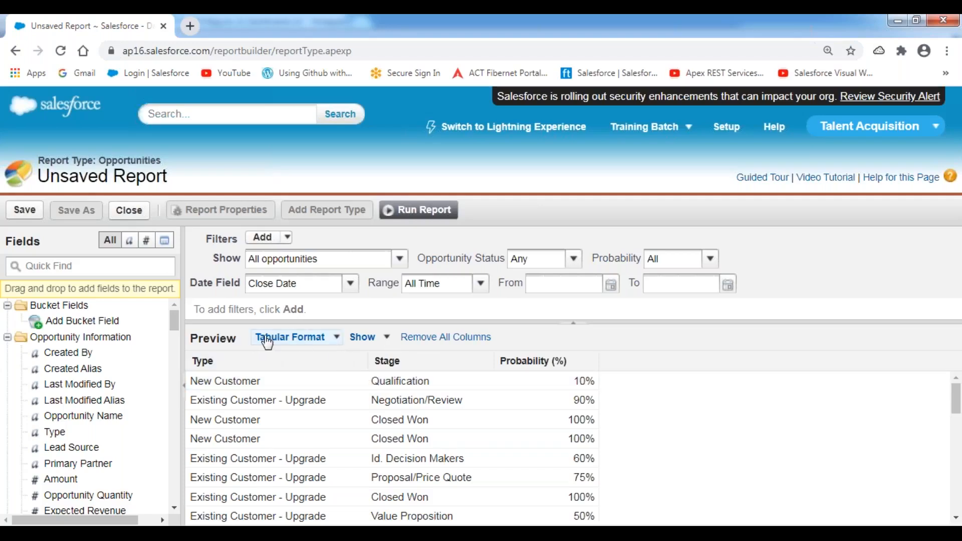
# Change the report format to Matrix and mark its column and row grouping drop areas with red pen strokes.
pyautogui.click(338, 342)
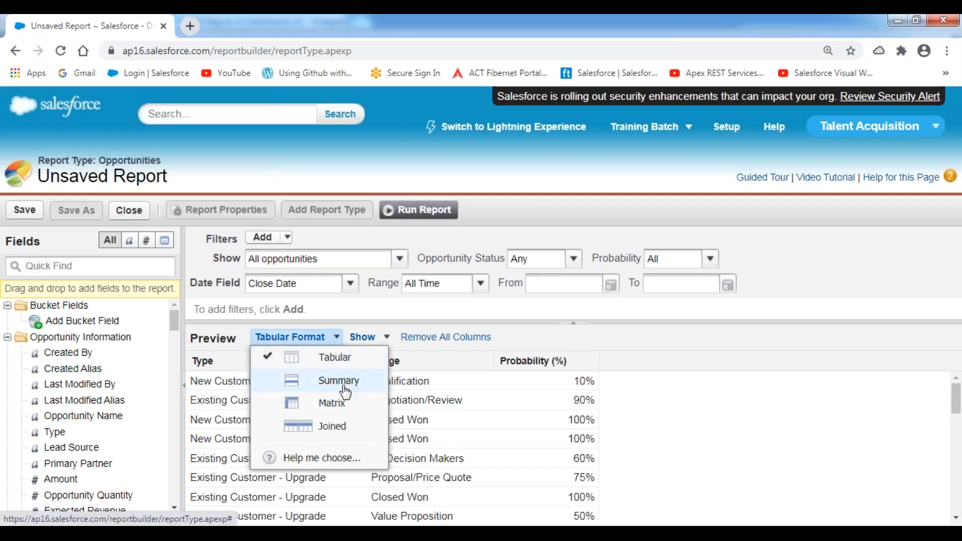
pyautogui.click(343, 413)
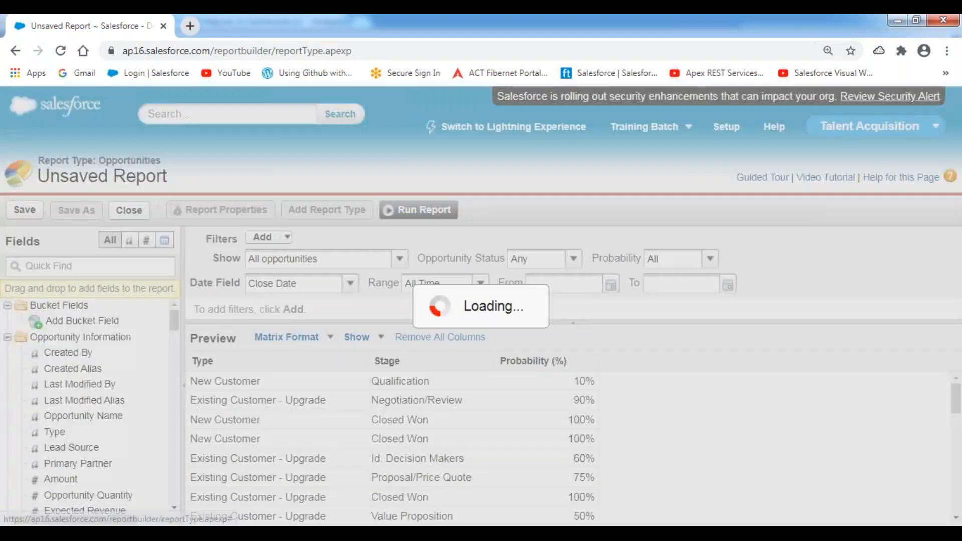
pyautogui.click(424, 20)
pyautogui.click(407, 50)
pyautogui.moveTo(428, 363)
pyautogui.mouseDown()
pyautogui.moveTo(441, 379)
pyautogui.moveTo(462, 350)
pyautogui.mouseUp()
pyautogui.moveTo(211, 441); pyautogui.dragTo(236, 434)
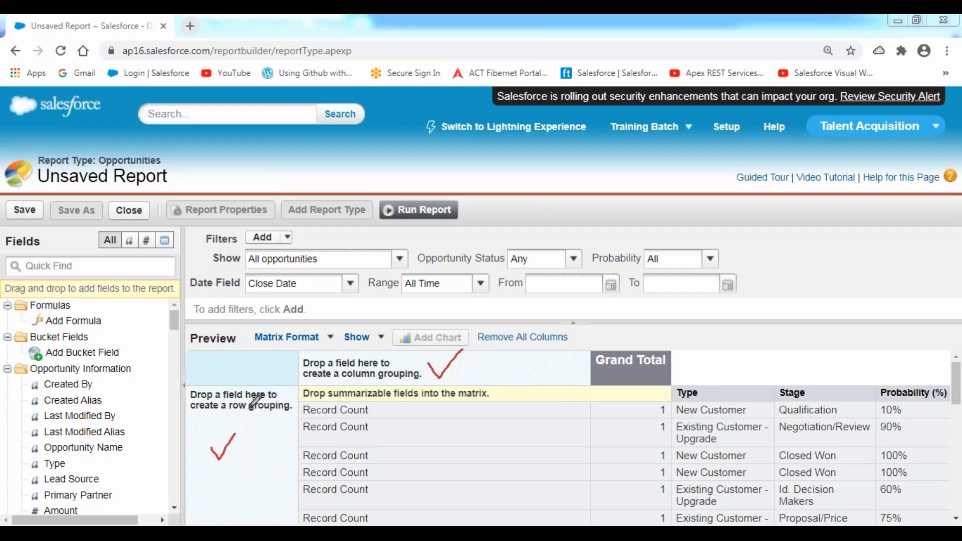
pyautogui.moveTo(315, 368); pyautogui.dragTo(413, 368)
pyautogui.moveTo(240, 453); pyautogui.dragTo(263, 430)
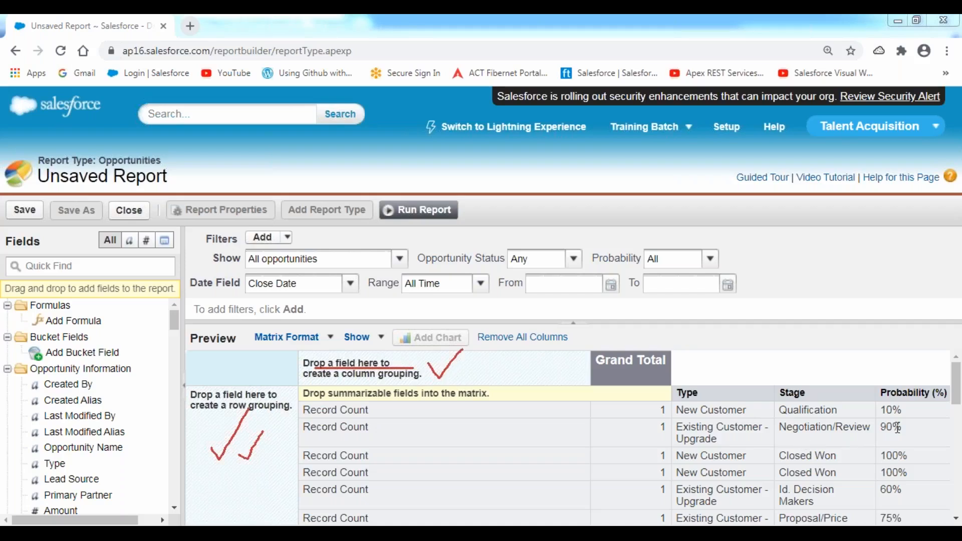
# Group the matrix report's columns by Probability (%) and its rows by Stage.
pyautogui.moveTo(918, 394); pyautogui.dragTo(401, 360)
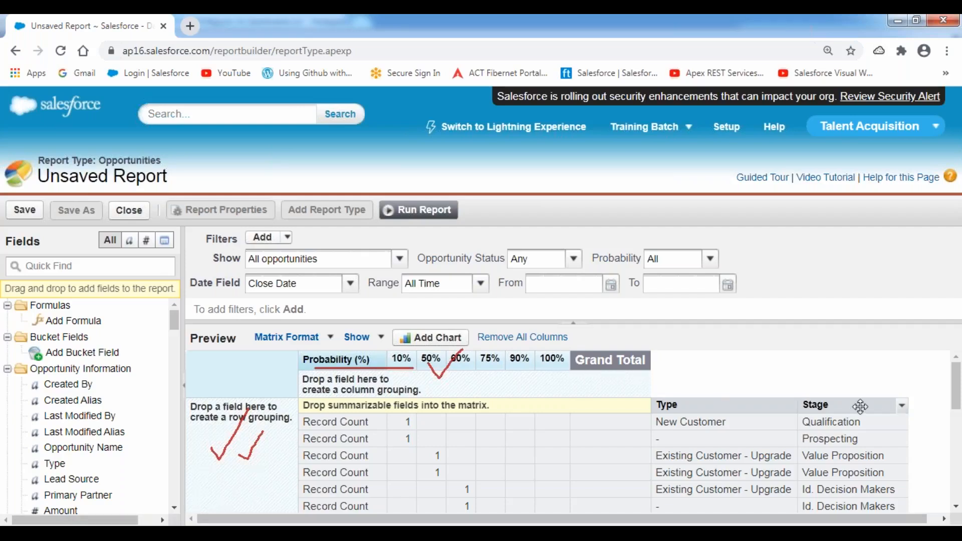
pyautogui.moveTo(860, 405); pyautogui.dragTo(224, 419)
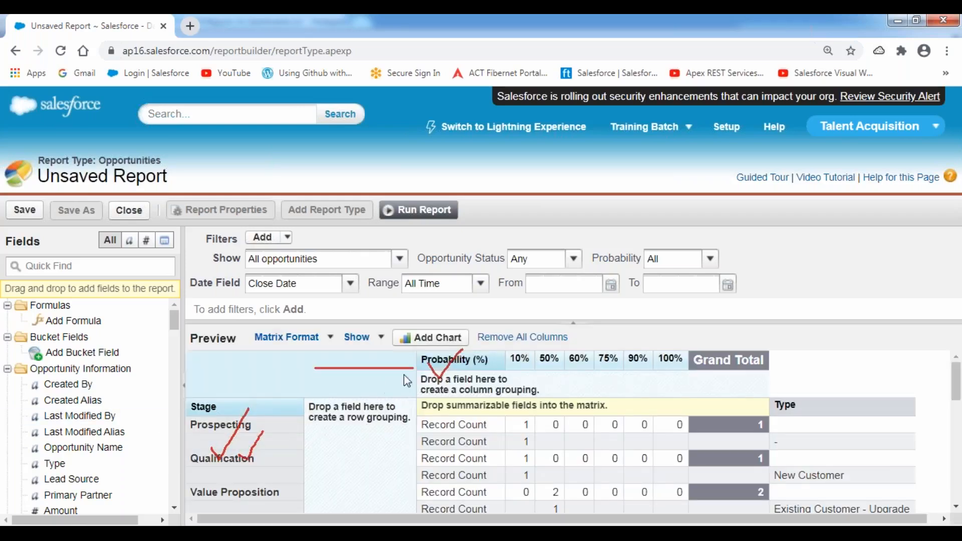
# Hide the drop zones and details in the matrix report preview, and run the report to view the Stage by Probability (%) results.
pyautogui.click(384, 345)
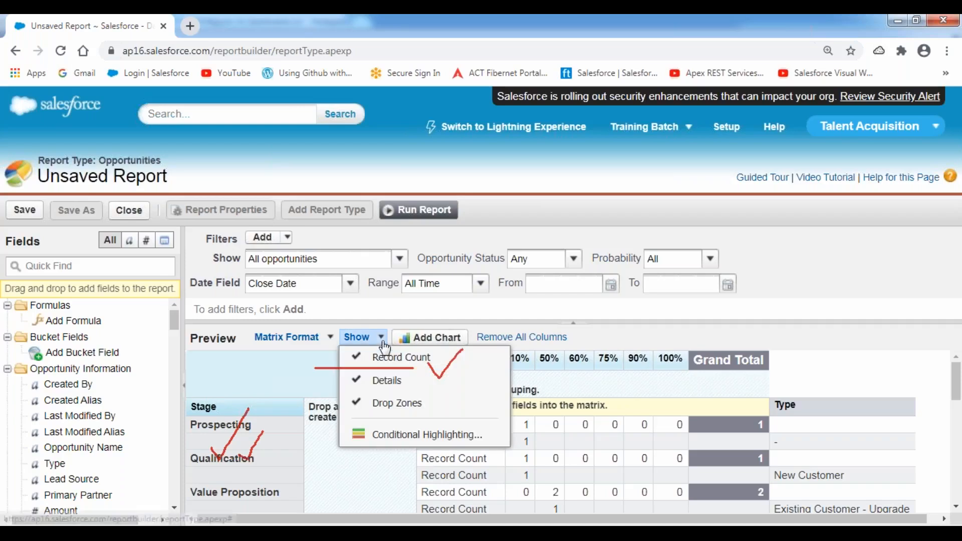
pyautogui.click(385, 400)
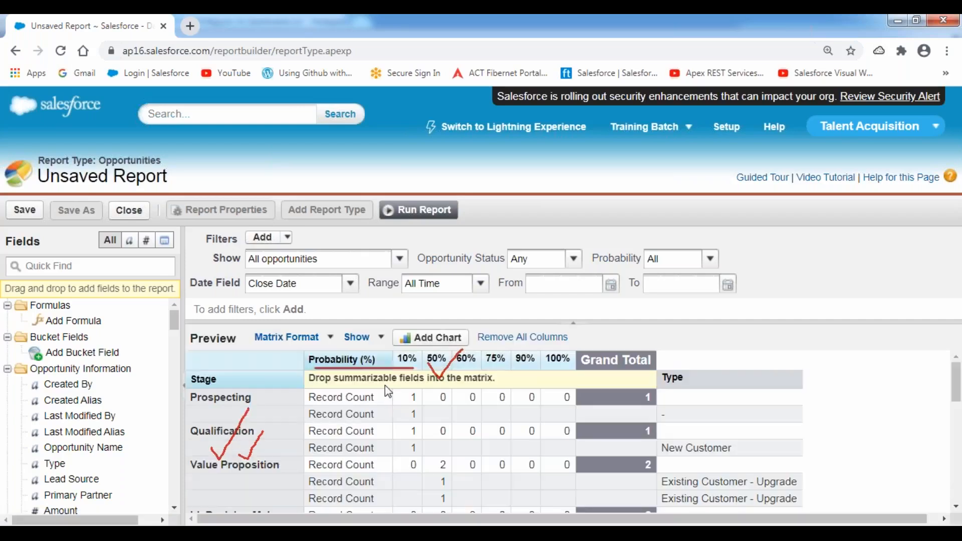
pyautogui.click(383, 337)
pyautogui.click(378, 382)
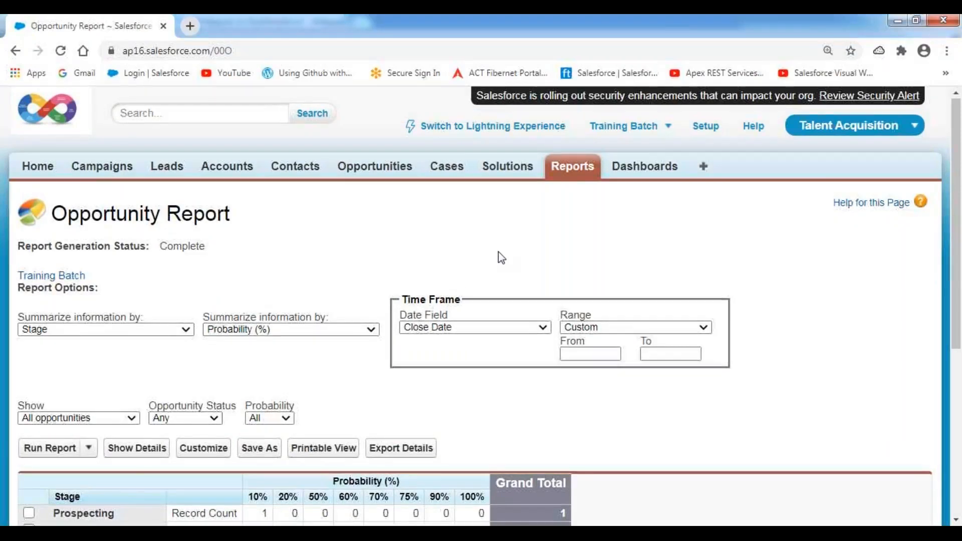
pyautogui.scroll(-5, 497, 258)
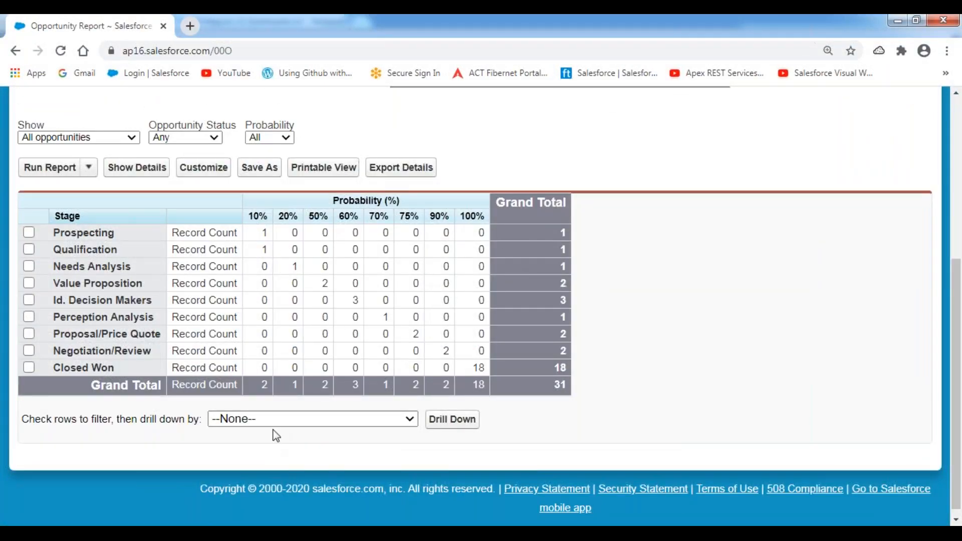
pyautogui.scroll(1, 301, 435)
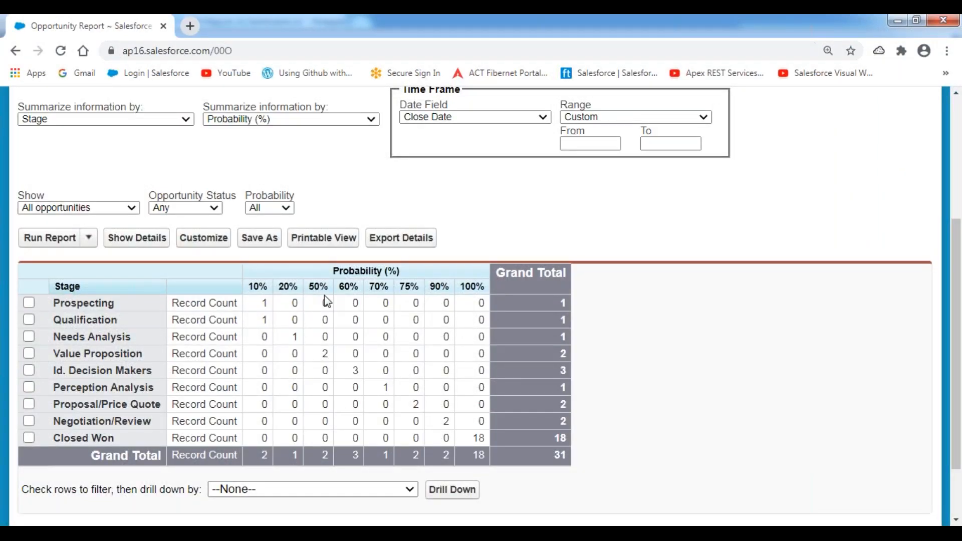
pyautogui.scroll(-2, 324, 295)
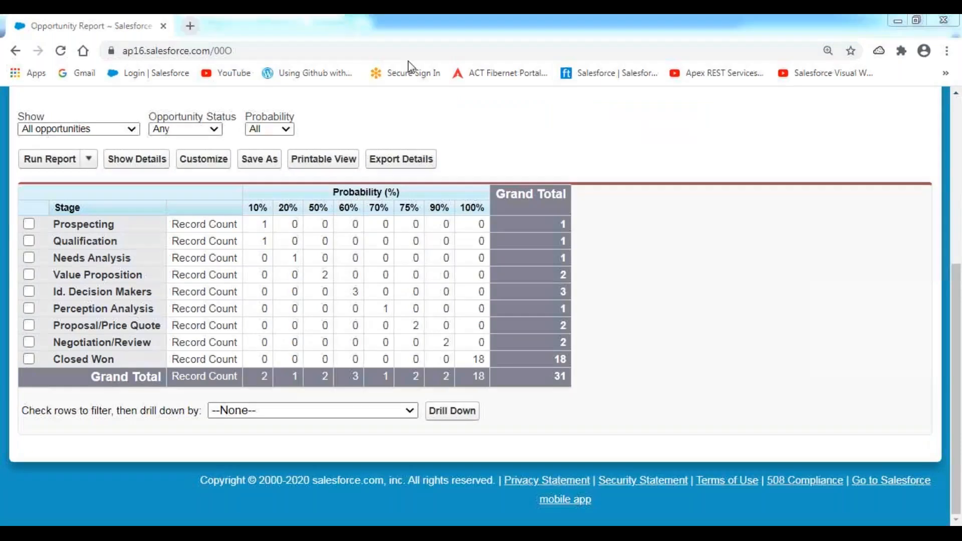
# Annotate the Prospecting row in red: underline its label and counts, and circle its 10%, 20% and 70% cells and its grand total.
pyautogui.moveTo(54, 229); pyautogui.dragTo(106, 228)
pyautogui.moveTo(264, 193)
pyautogui.mouseDown()
pyautogui.moveTo(240, 207)
pyautogui.moveTo(279, 230)
pyautogui.moveTo(235, 191)
pyautogui.mouseUp()
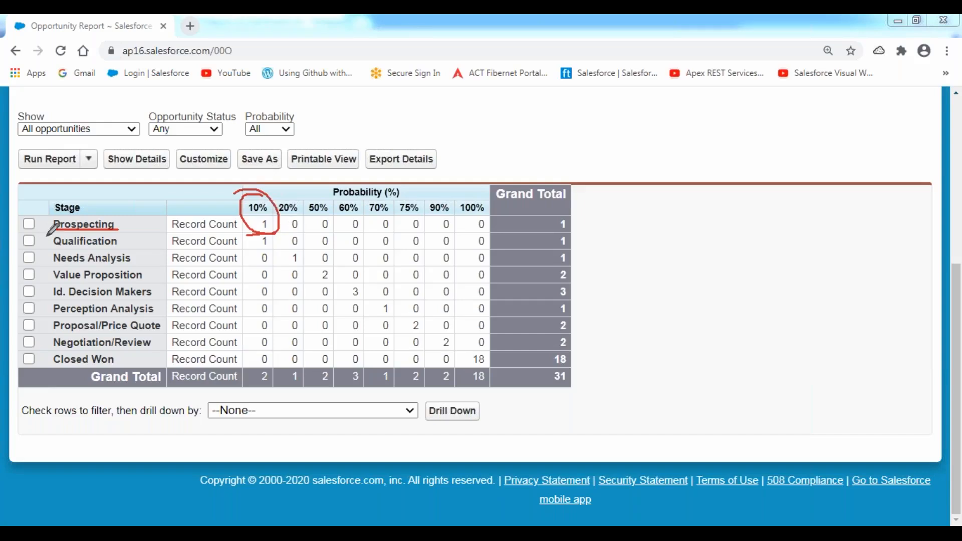
pyautogui.moveTo(294, 195)
pyautogui.mouseDown()
pyautogui.moveTo(270, 202)
pyautogui.moveTo(296, 232)
pyautogui.moveTo(292, 195)
pyautogui.moveTo(302, 233)
pyautogui.mouseUp()
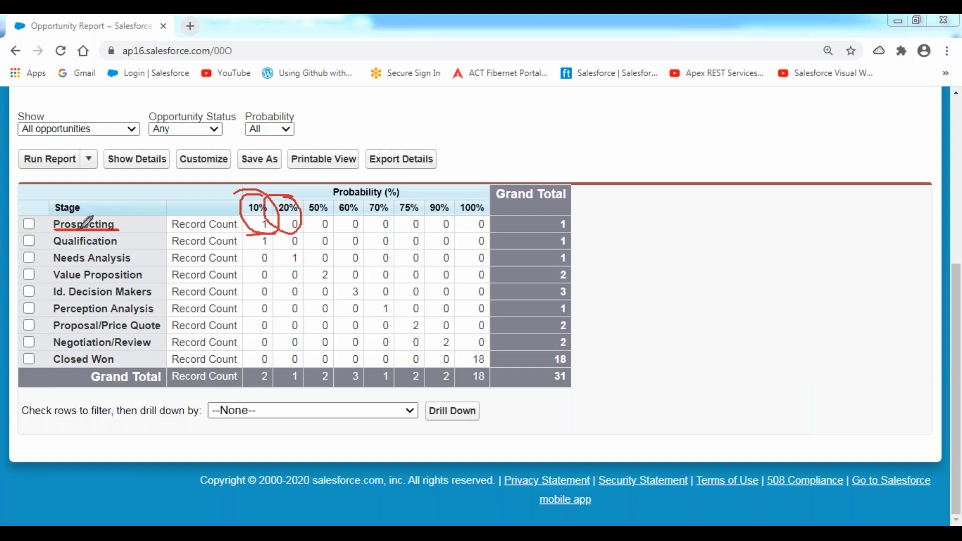
pyautogui.moveTo(63, 230); pyautogui.dragTo(134, 230)
pyautogui.moveTo(386, 200)
pyautogui.mouseDown()
pyautogui.moveTo(369, 215)
pyautogui.moveTo(382, 230)
pyautogui.mouseUp()
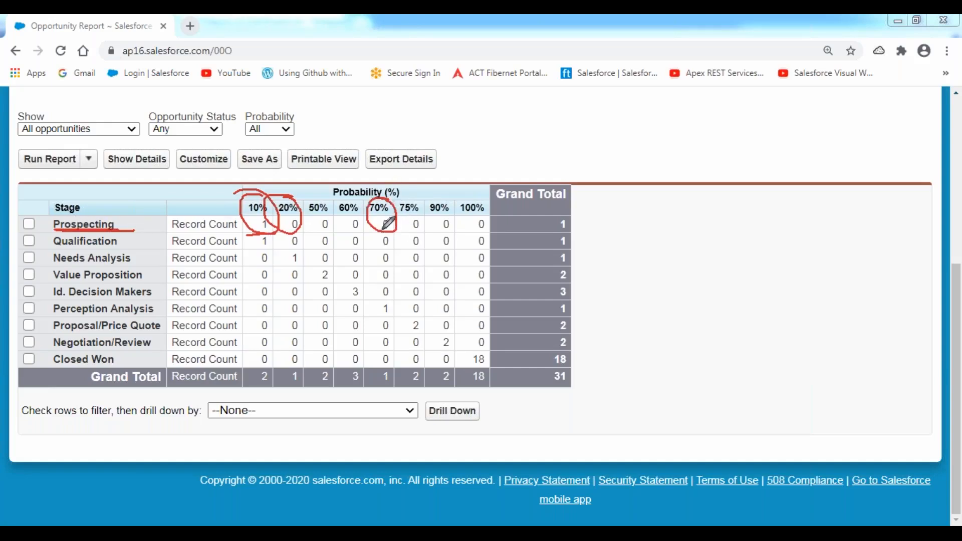
pyautogui.moveTo(243, 233); pyautogui.dragTo(484, 233)
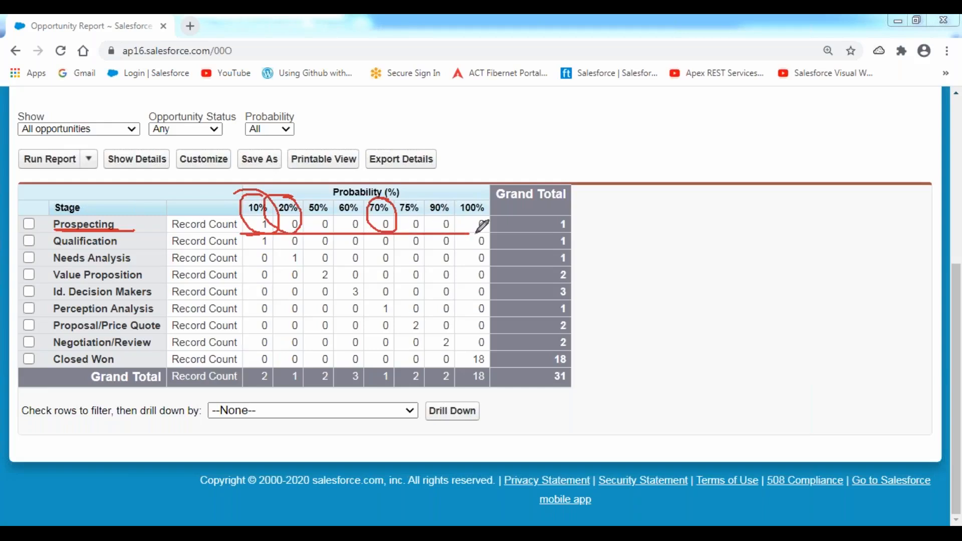
pyautogui.moveTo(559, 211)
pyautogui.mouseDown()
pyautogui.moveTo(566, 234)
pyautogui.moveTo(560, 210)
pyautogui.mouseUp()
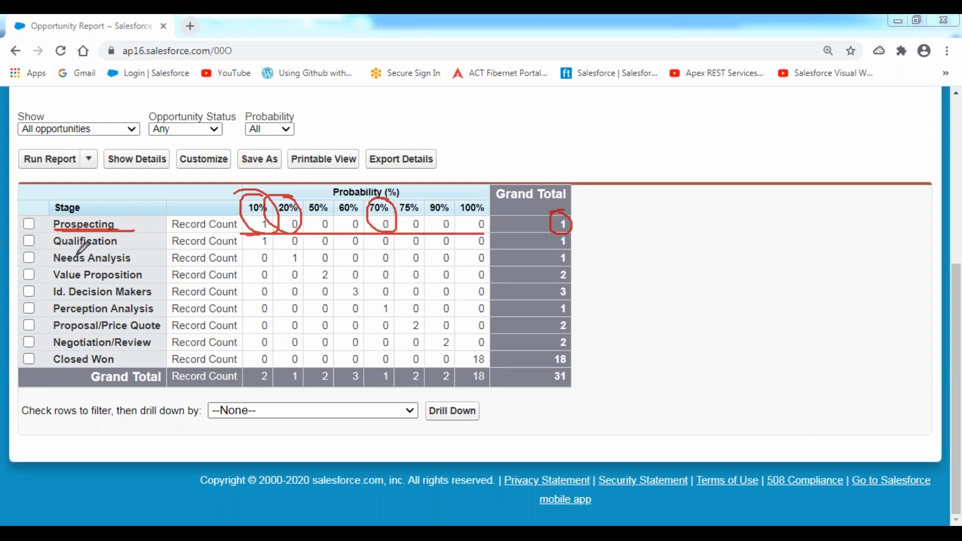
# Mark the Qualification and Needs Analysis rows and the 10% column with its total in red, and clear all the pen annotations.
pyautogui.moveTo(53, 249); pyautogui.dragTo(137, 249)
pyautogui.moveTo(273, 234)
pyautogui.mouseDown()
pyautogui.moveTo(279, 247)
pyautogui.moveTo(275, 235)
pyautogui.mouseUp()
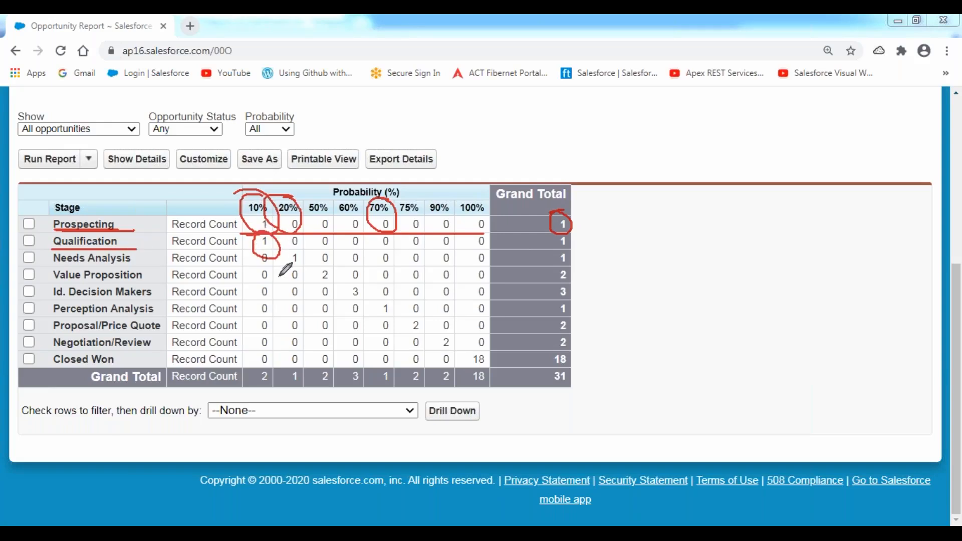
pyautogui.moveTo(55, 267); pyautogui.dragTo(132, 266)
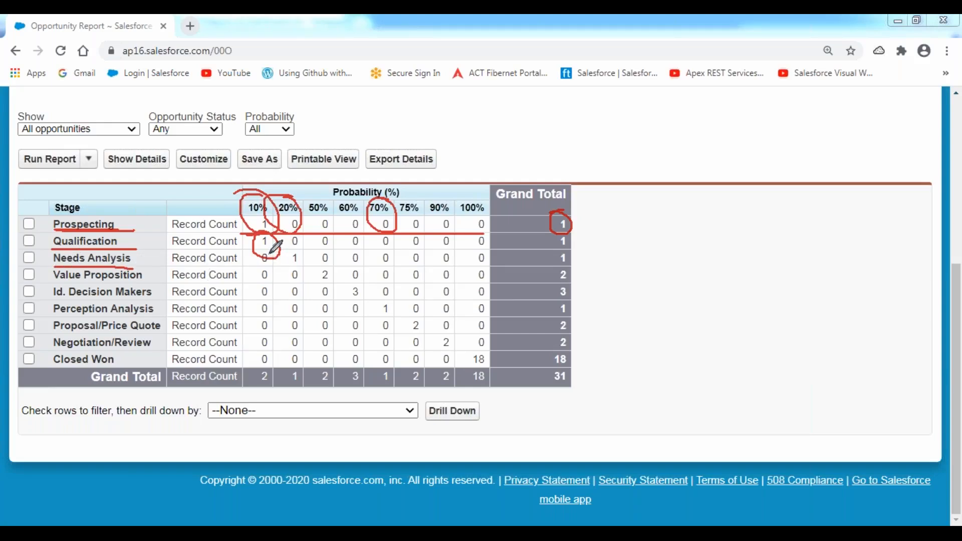
pyautogui.moveTo(258, 254)
pyautogui.mouseDown()
pyautogui.moveTo(263, 272)
pyautogui.moveTo(272, 251)
pyautogui.moveTo(257, 267)
pyautogui.mouseUp()
pyautogui.moveTo(245, 190)
pyautogui.mouseDown()
pyautogui.moveTo(243, 363)
pyautogui.moveTo(268, 368)
pyautogui.moveTo(272, 203)
pyautogui.mouseUp()
pyautogui.moveTo(262, 368)
pyautogui.mouseDown()
pyautogui.moveTo(263, 385)
pyautogui.moveTo(287, 385)
pyautogui.mouseUp()
pyautogui.moveTo(265, 252); pyautogui.dragTo(488, 259)
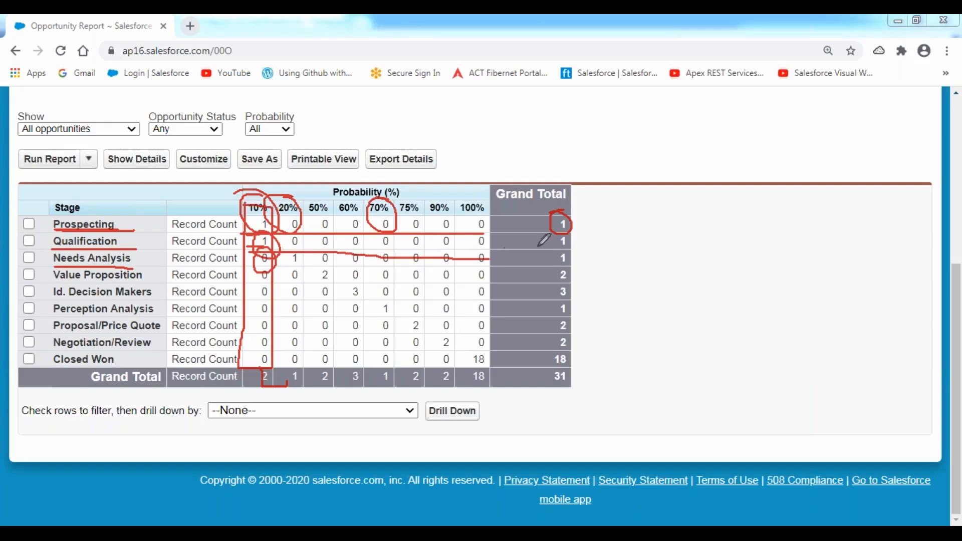
pyautogui.moveTo(576, 228)
pyautogui.mouseDown()
pyautogui.moveTo(569, 243)
pyautogui.moveTo(563, 233)
pyautogui.mouseUp()
pyautogui.click(411, 114)
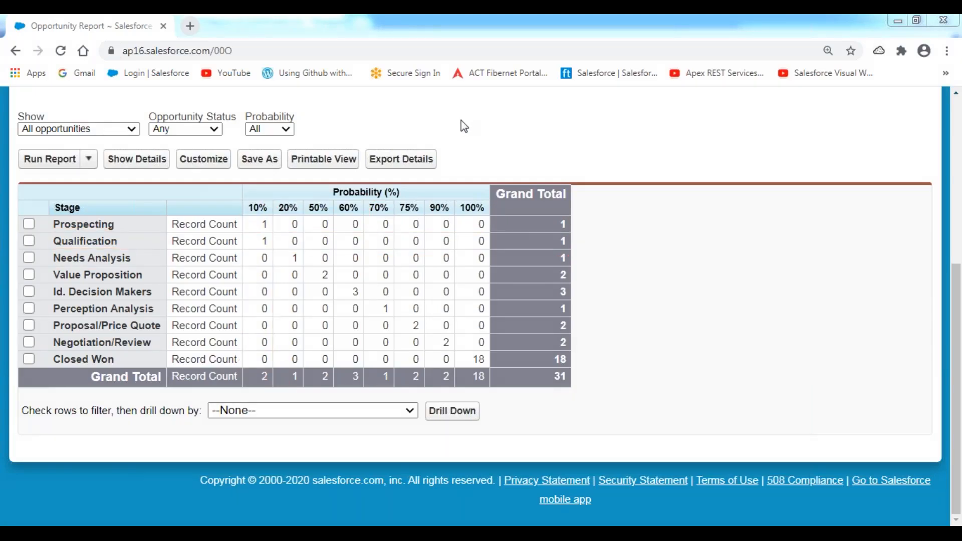
pyautogui.click(461, 120)
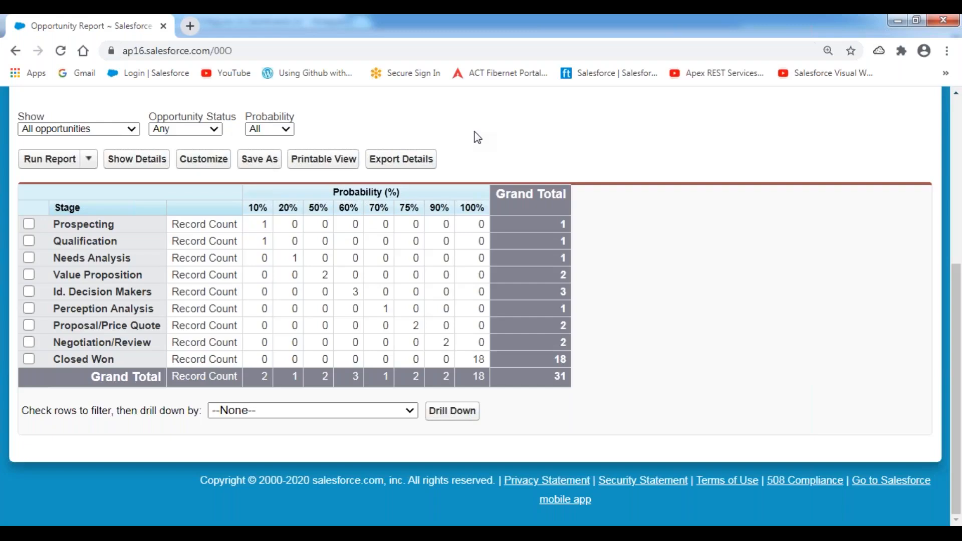
# Reopen the matrix report for customization, check its record count, details and drop zone display options, and rerun the report.
pyautogui.click(198, 163)
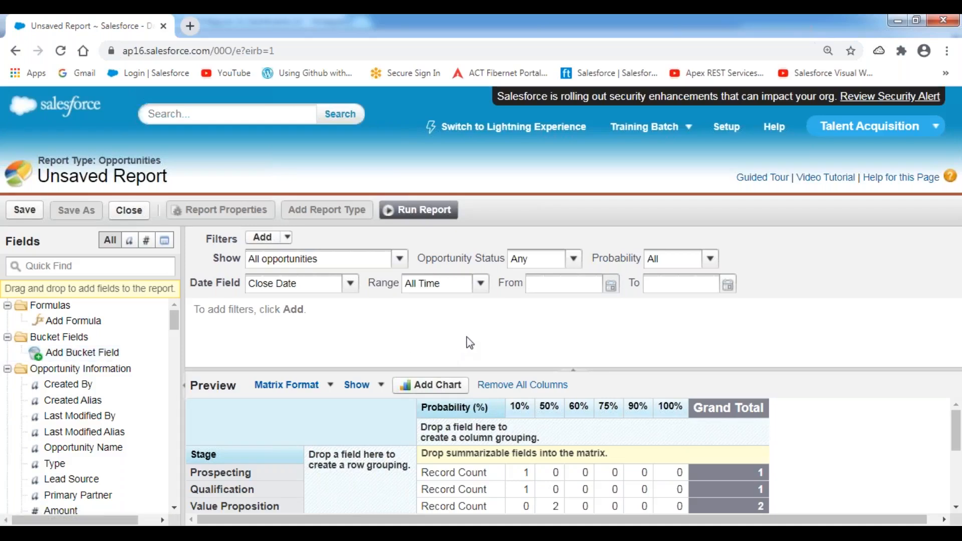
pyautogui.click(380, 385)
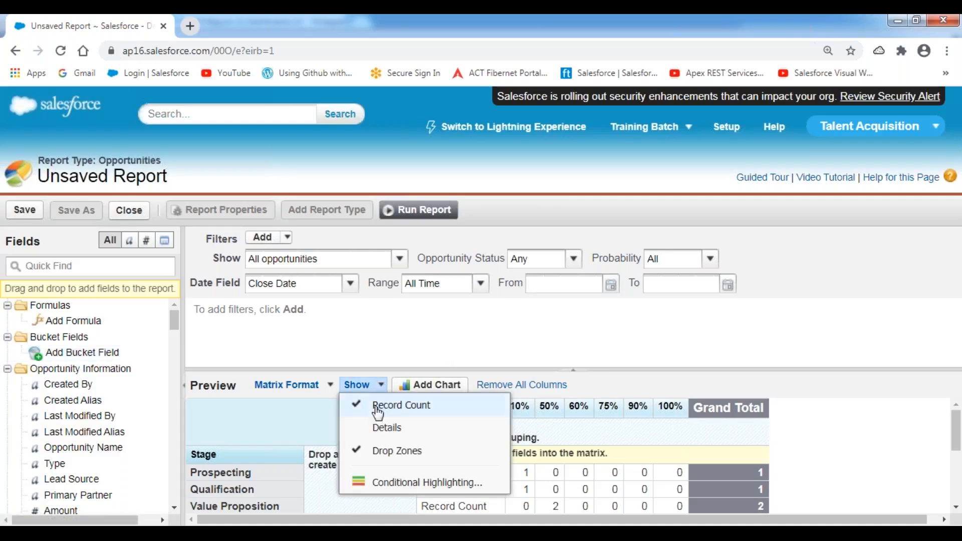
pyautogui.click(378, 406)
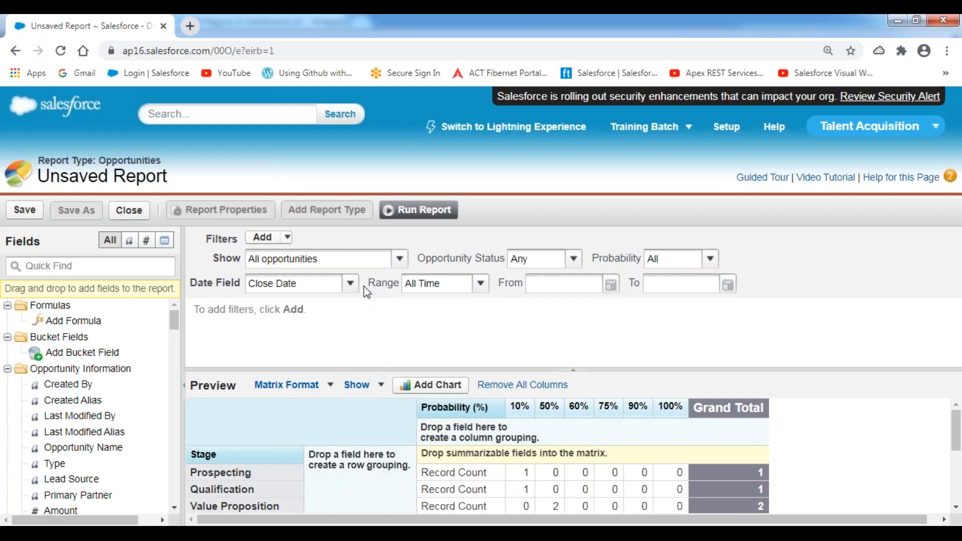
pyautogui.click(418, 209)
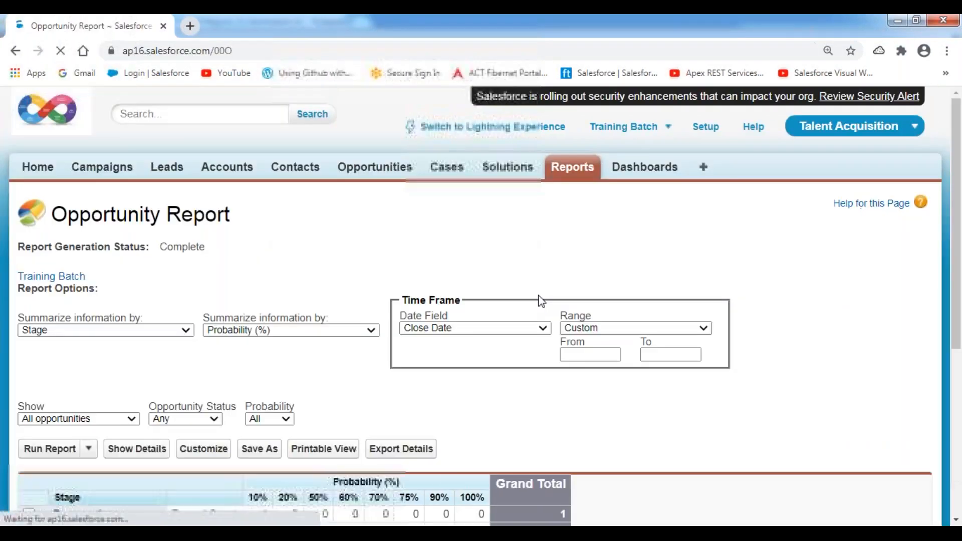
pyautogui.scroll(-3, 345, 274)
pyautogui.scroll(-3, 345, 274)
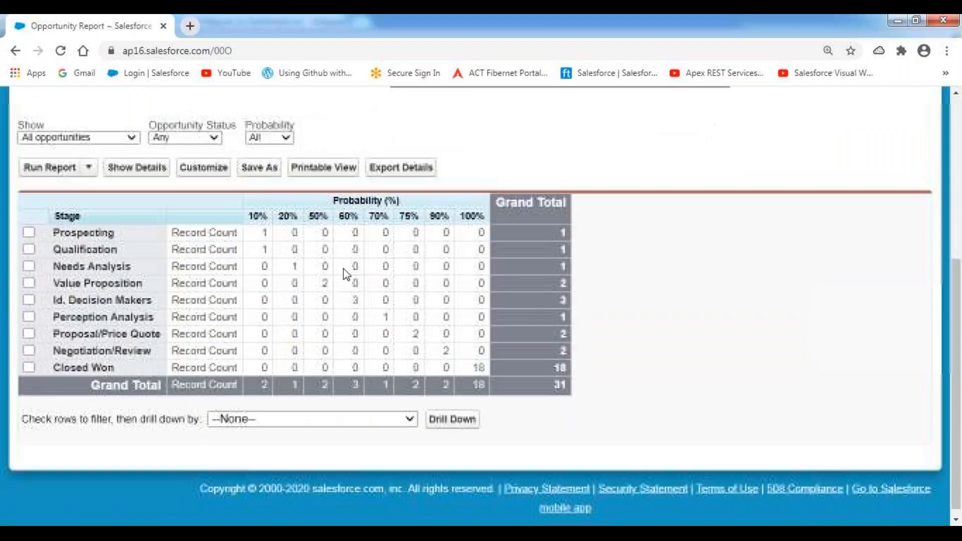